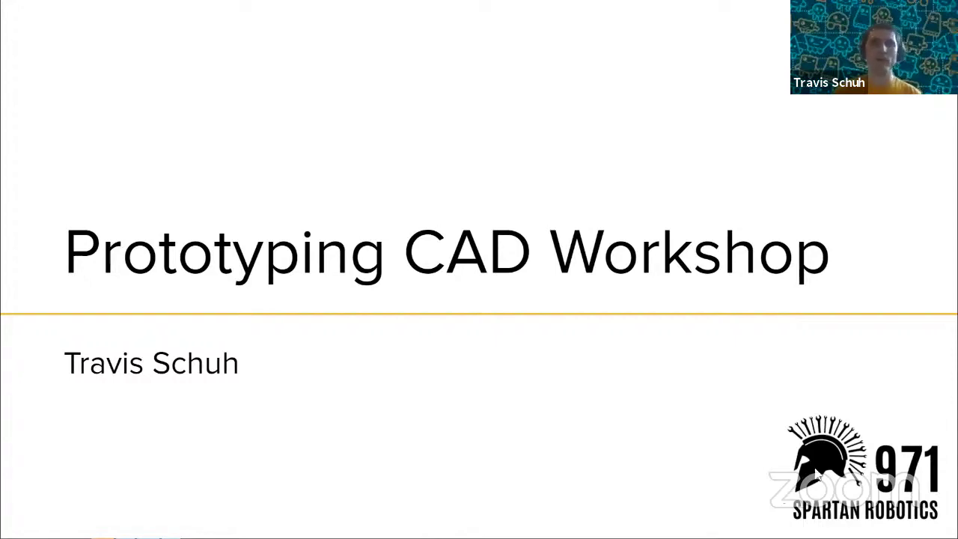
{"action": "key", "text": "Right"}
{"action": "key", "text": "Right"}
{"action": "key", "text": "Left"}
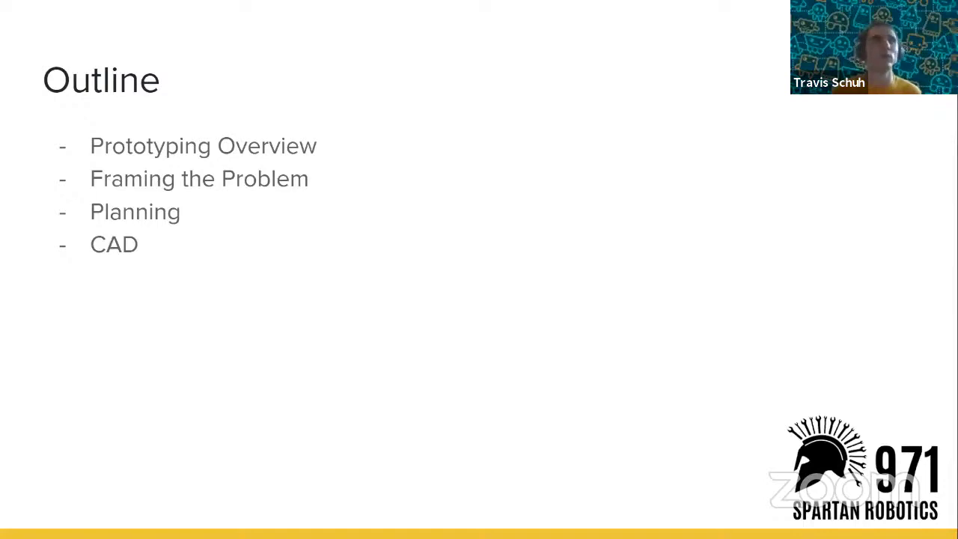
{"action": "key", "text": "Right"}
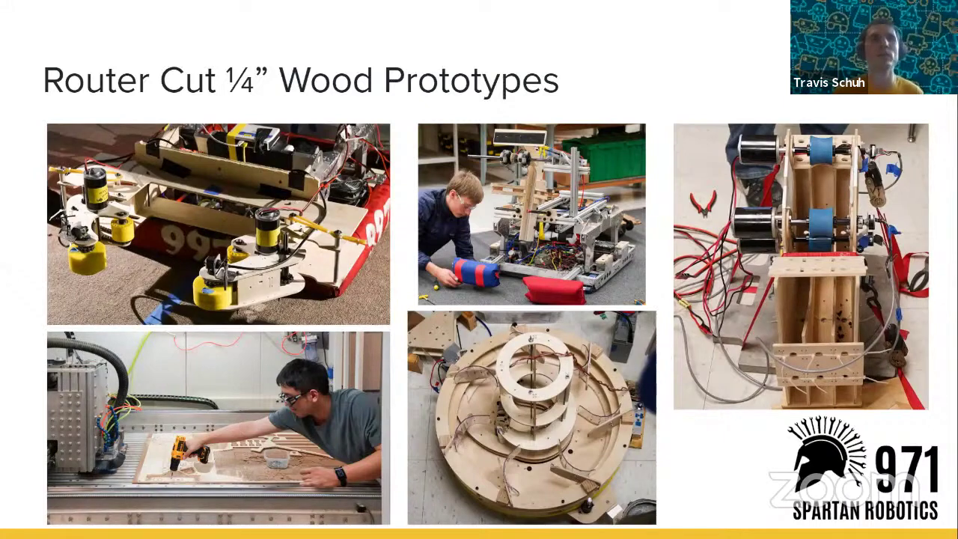
{"action": "key", "text": "Right"}
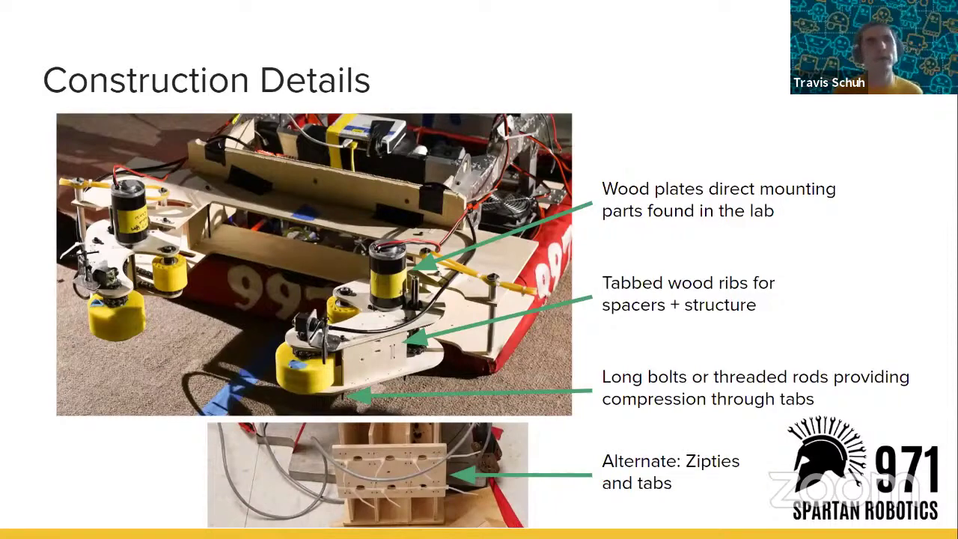
{"action": "key", "text": "Right"}
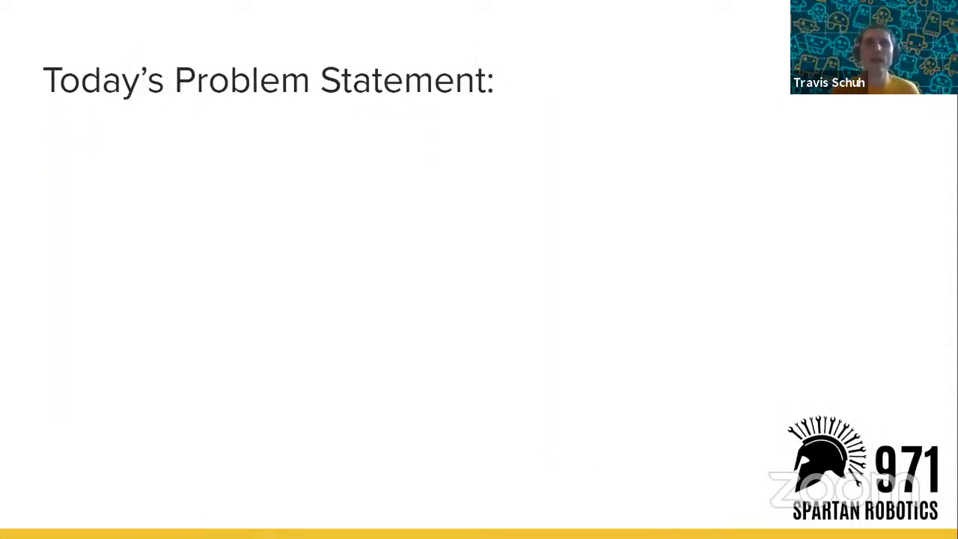
{"action": "key", "text": "Right"}
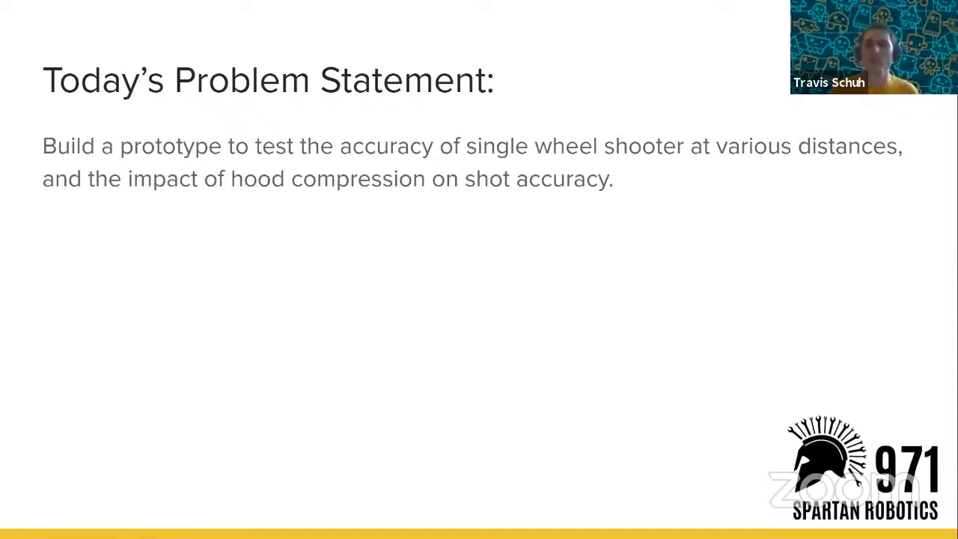
{"action": "key", "text": "Right"}
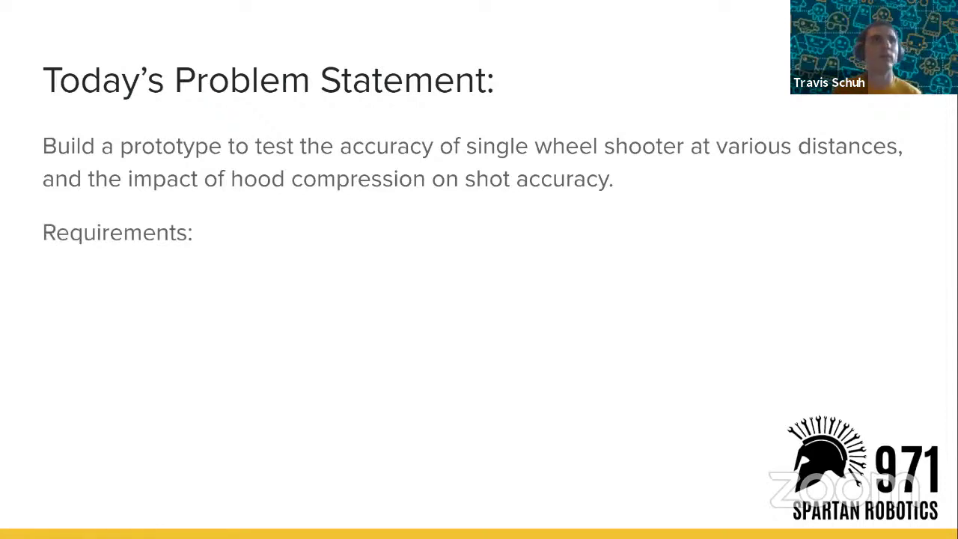
{"action": "key", "text": "Right"}
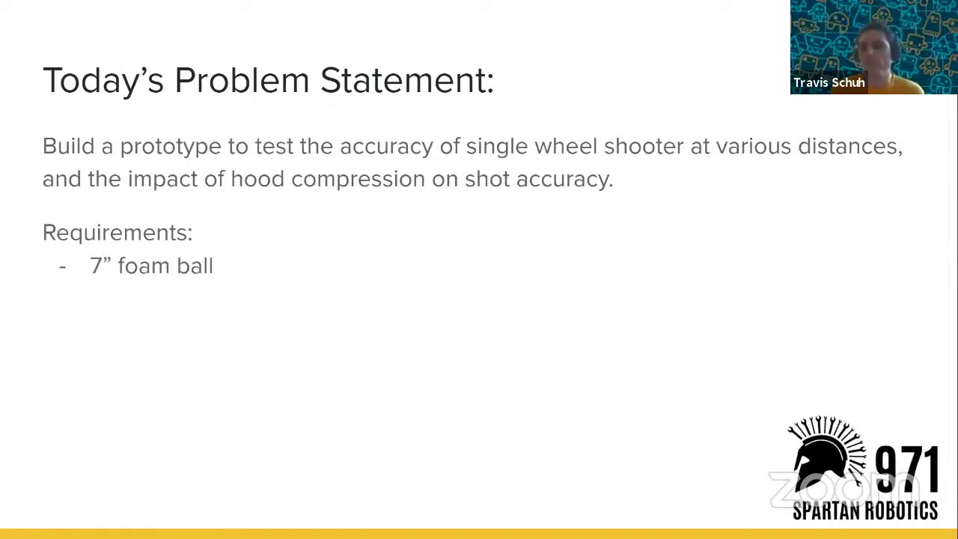
{"action": "key", "text": "Right"}
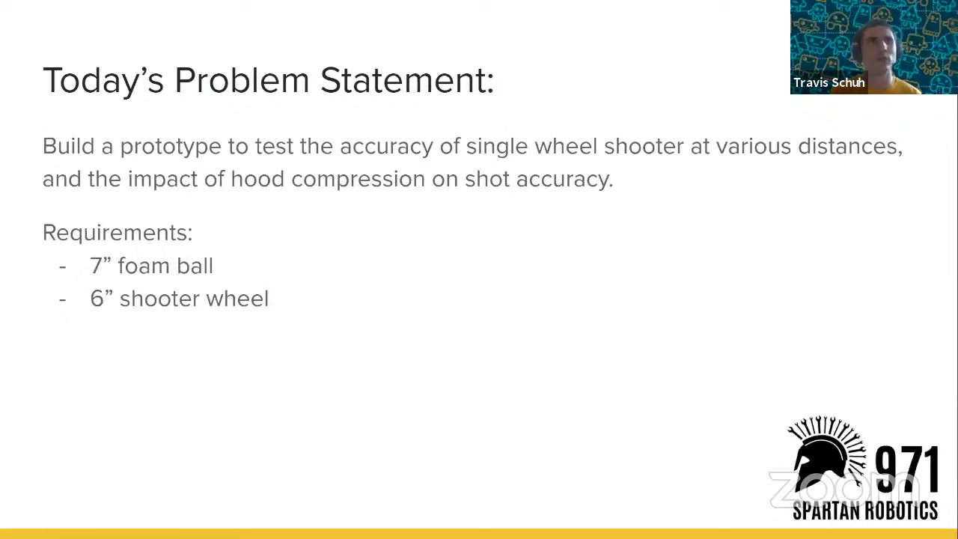
{"action": "key", "text": "Right"}
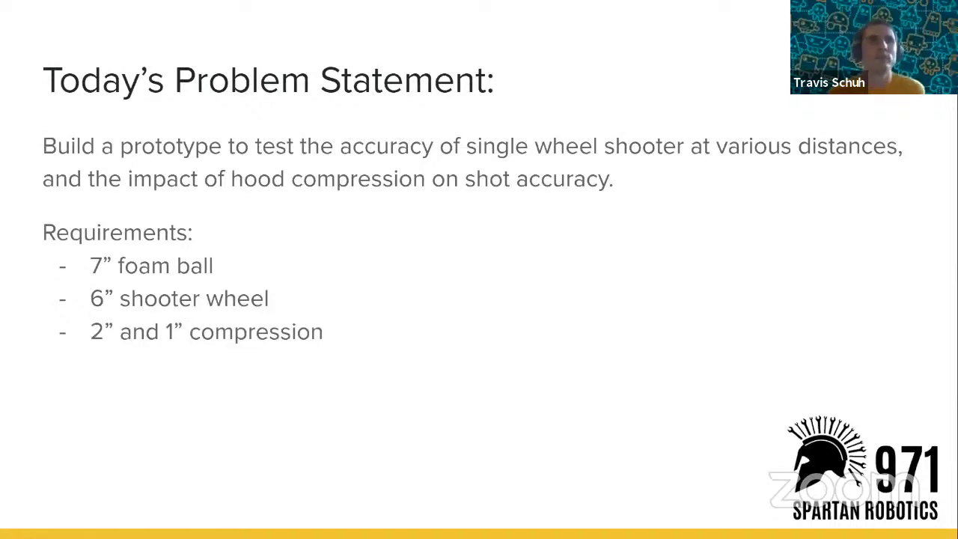
{"action": "key", "text": "Right"}
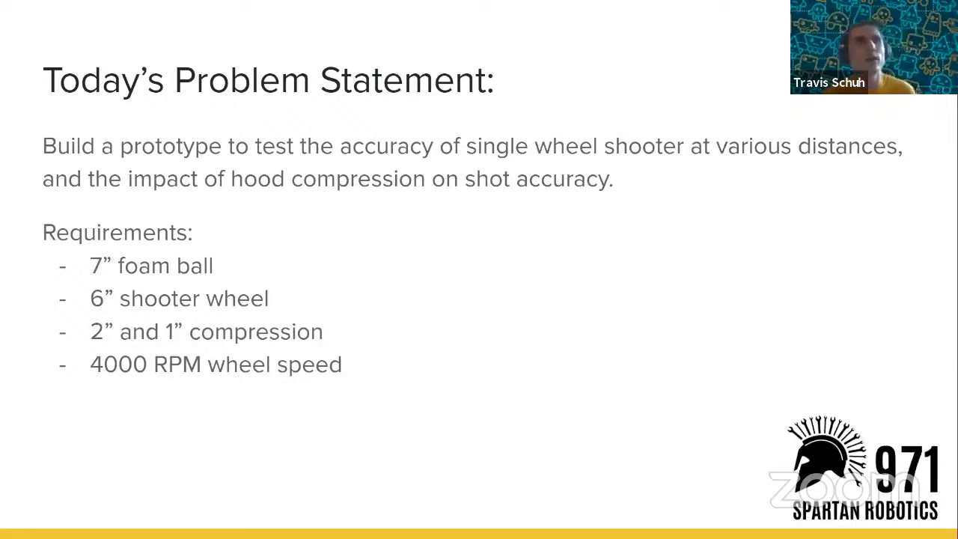
{"action": "key", "text": "Right"}
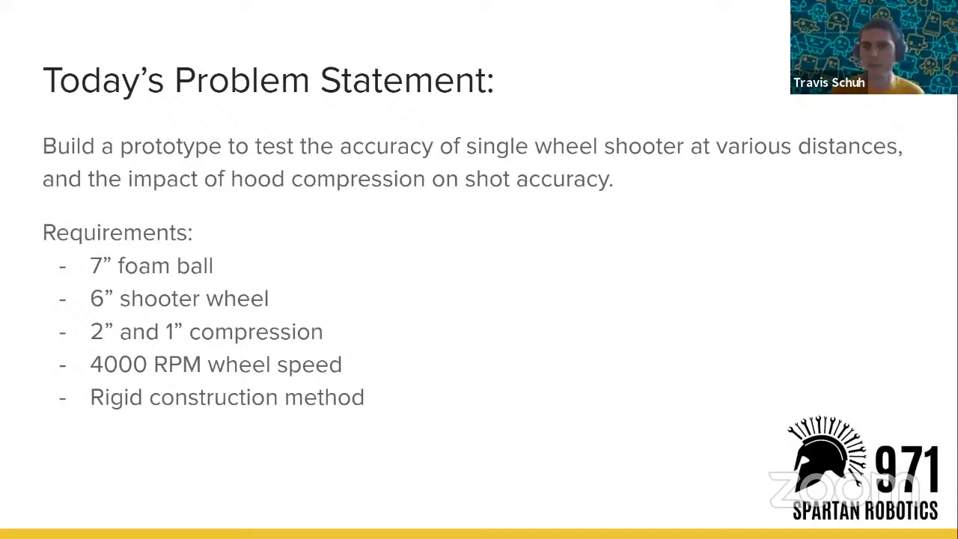
{"action": "key", "text": "Right"}
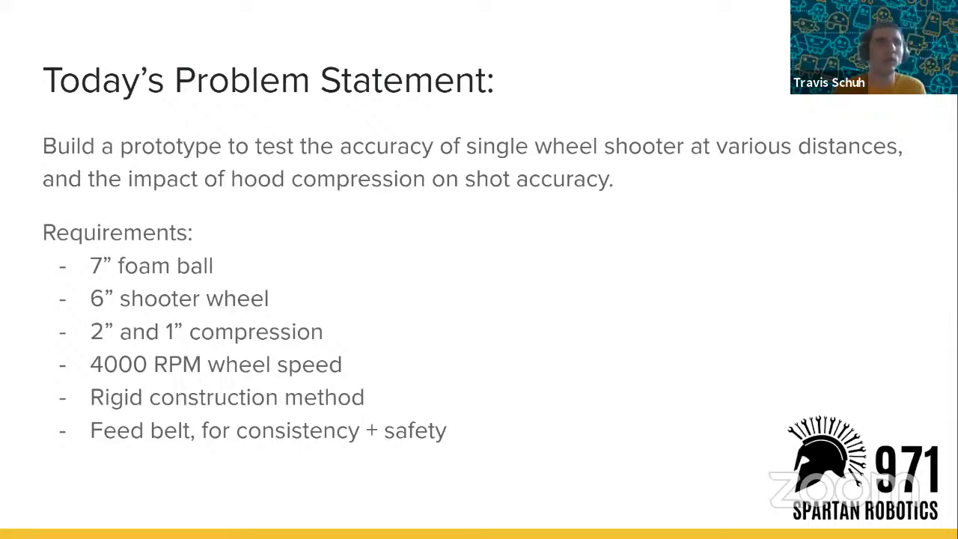
{"action": "key", "text": "Right"}
{"action": "key", "text": "Left"}
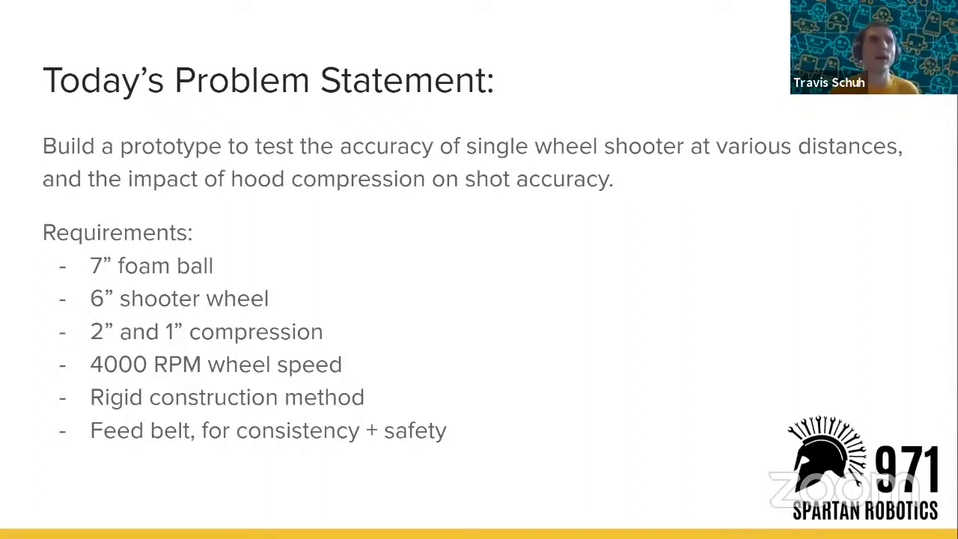
{"action": "key", "text": "Right"}
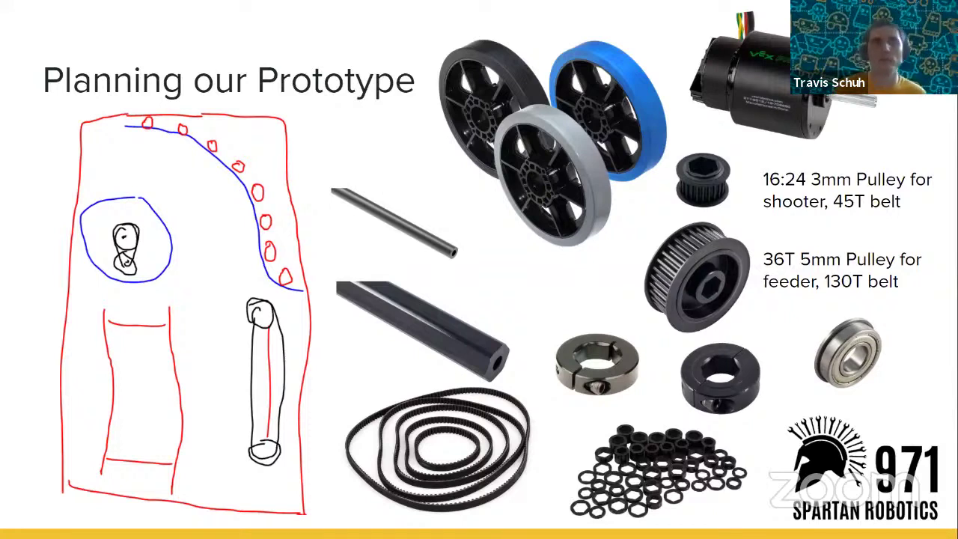
{"action": "key", "text": "alt+Tab"}
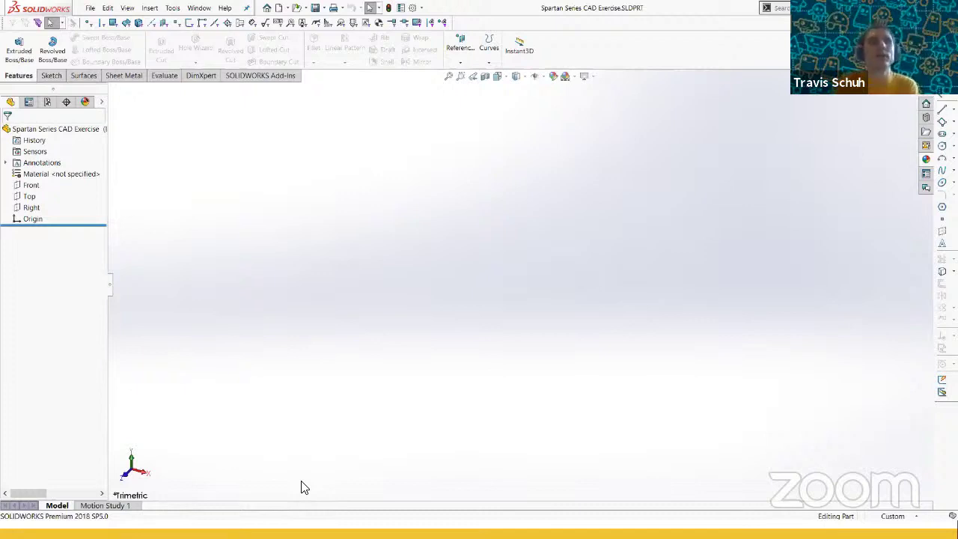
{"action": "key", "text": "alt+Tab"}
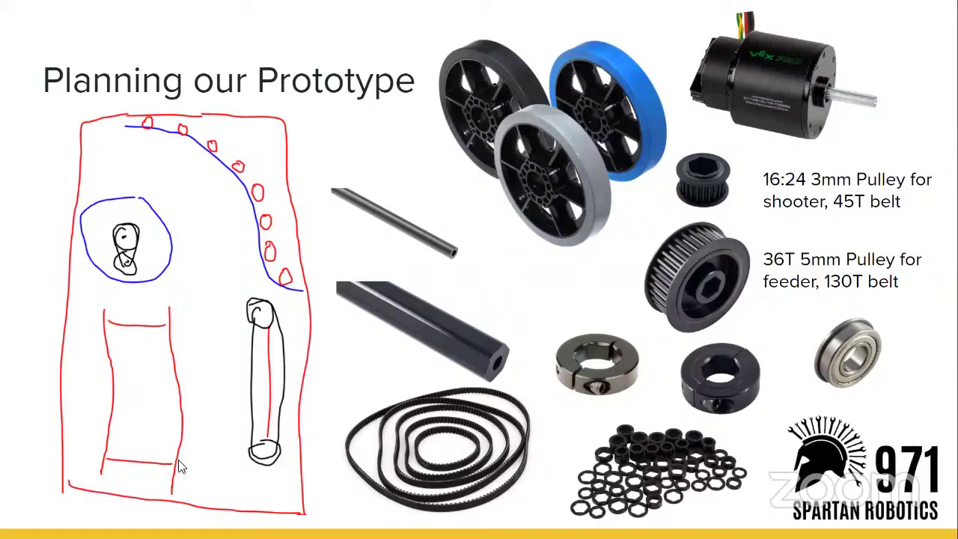
{"action": "key", "text": "alt+Tab"}
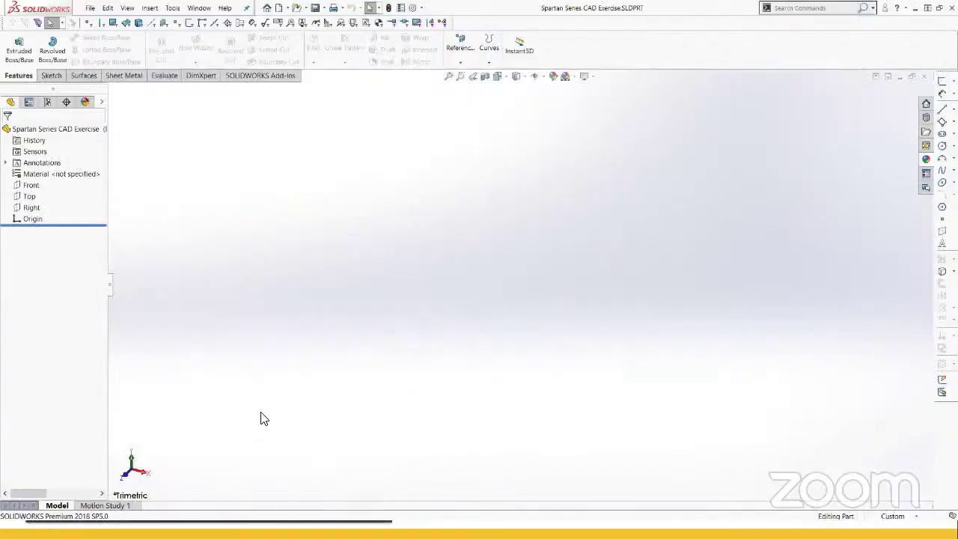
{"action": "key", "text": "alt+Tab"}
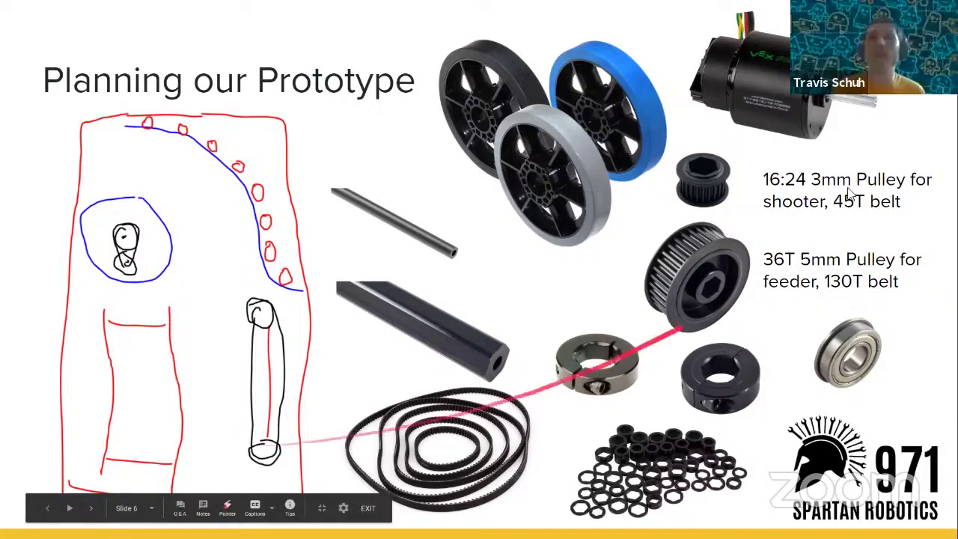
{"action": "key", "text": "Left"}
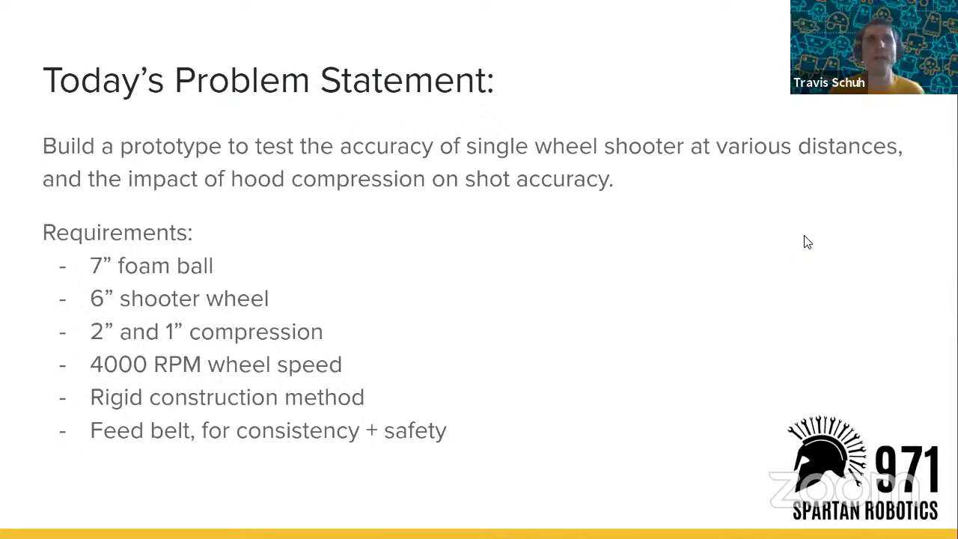
{"action": "key", "text": "Right"}
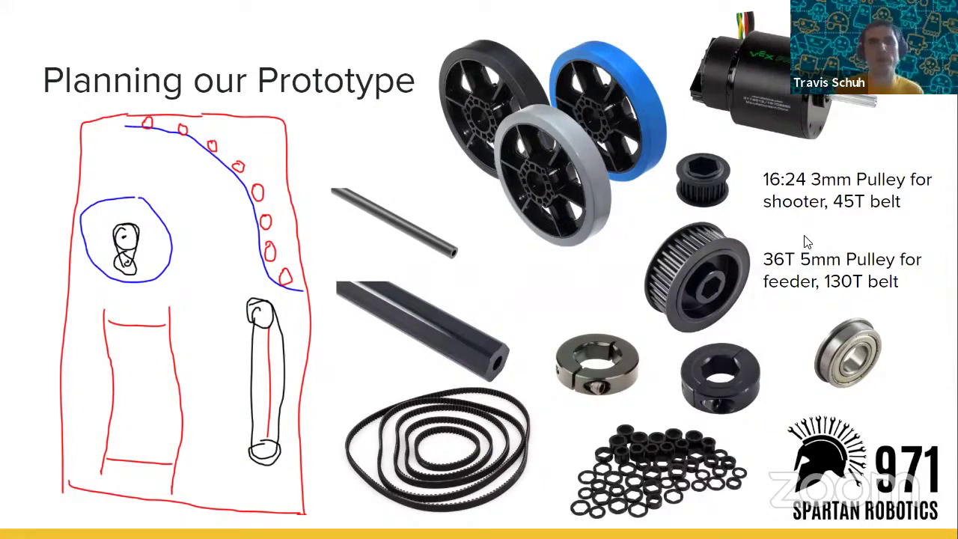
{"action": "left_click", "coordinate": [473, 290]}
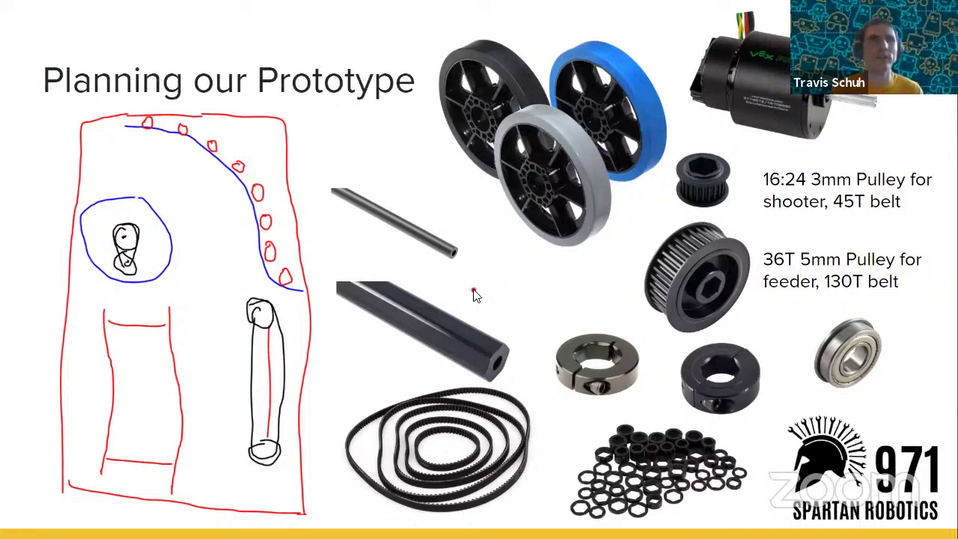
- Switch to SOLIDWORKS and start a sketch on the Right plane, viewed face-on
{"action": "key", "text": "alt+Tab"}
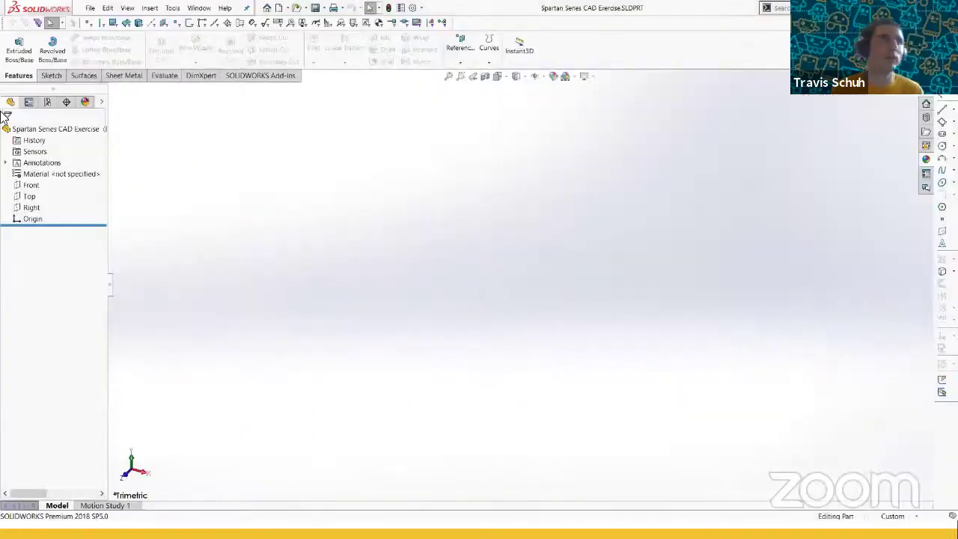
{"action": "left_click", "coordinate": [29, 207]}
{"action": "middle_click_drag", "start_coordinate": [317, 223], "coordinate": [71, 4]}
{"action": "left_click", "coordinate": [19, 45]}
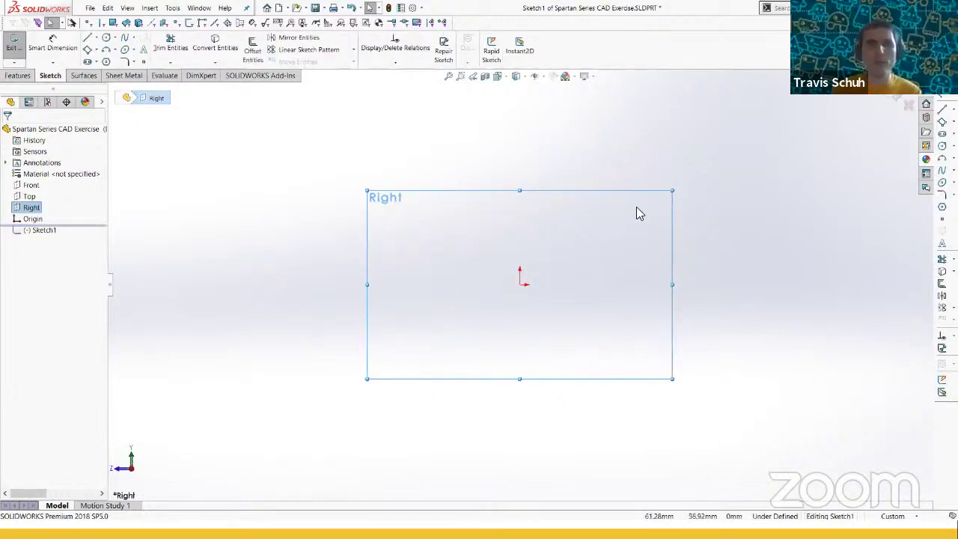
- Sketch a circle about 62.75 mm in diameter, centred on the origin
{"action": "key", "text": "s"}
{"action": "left_click", "coordinate": [645, 267]}
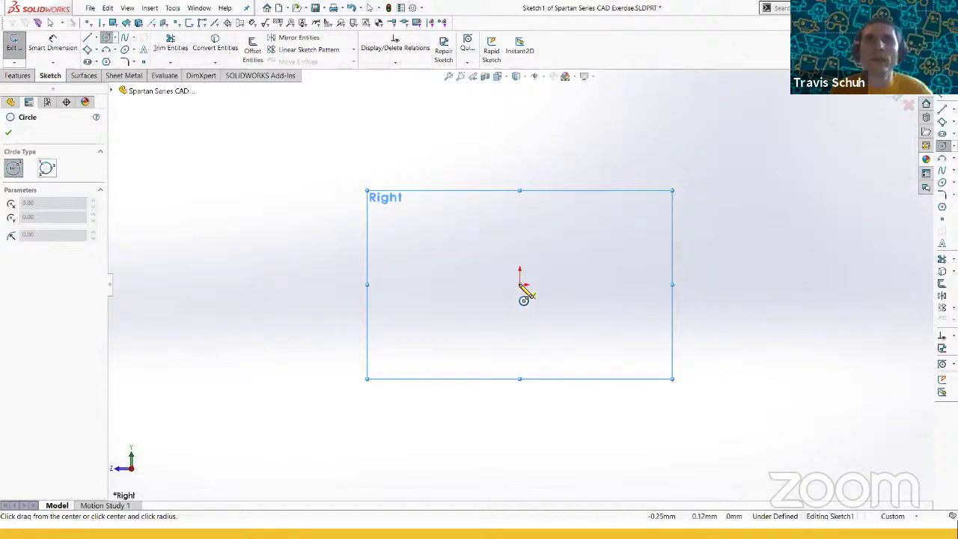
{"action": "left_click", "coordinate": [519, 284]}
{"action": "left_click", "coordinate": [472, 260]}
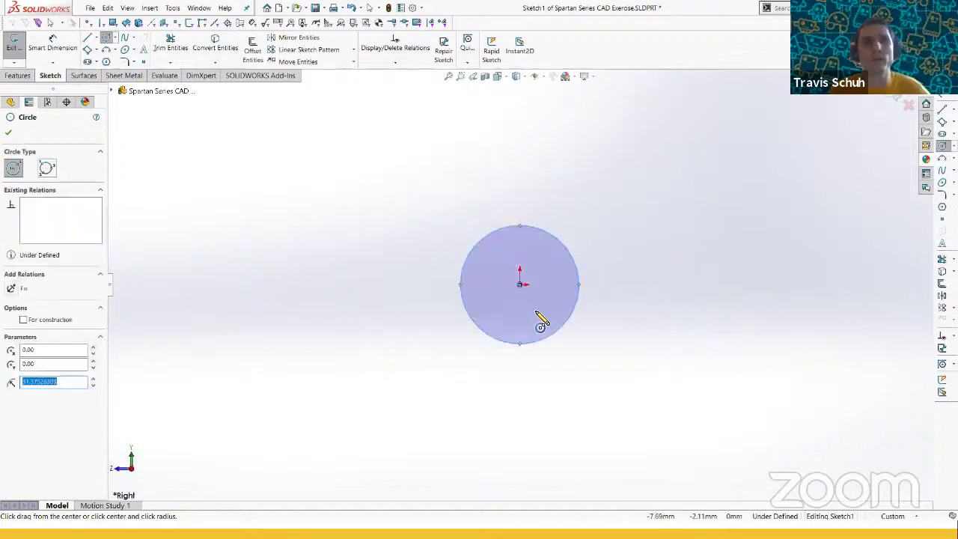
{"action": "key", "text": "Escape"}
- Dimension the circle's diameter, keeping its value as drawn
{"action": "right_click_drag", "start_coordinate": [529, 247], "coordinate": [533, 231]}
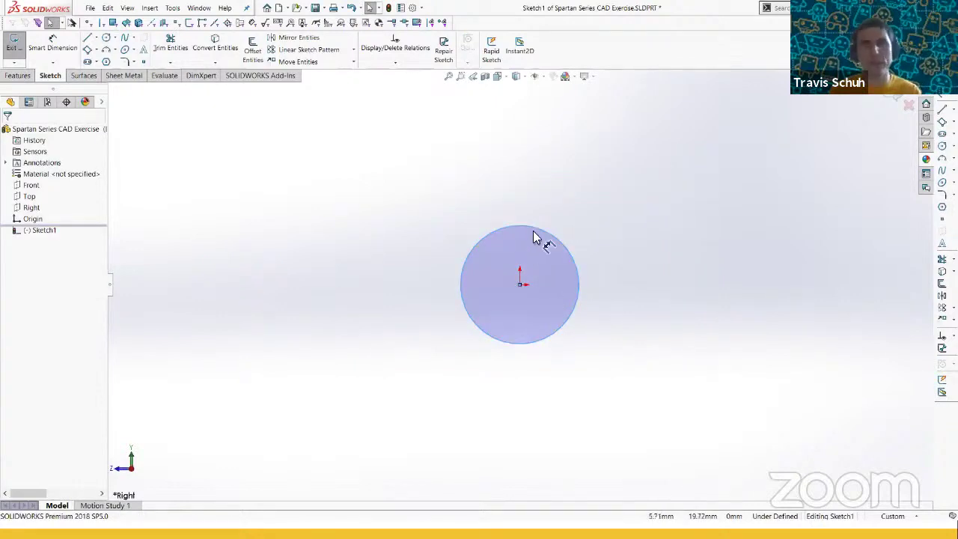
{"action": "left_click", "coordinate": [529, 229]}
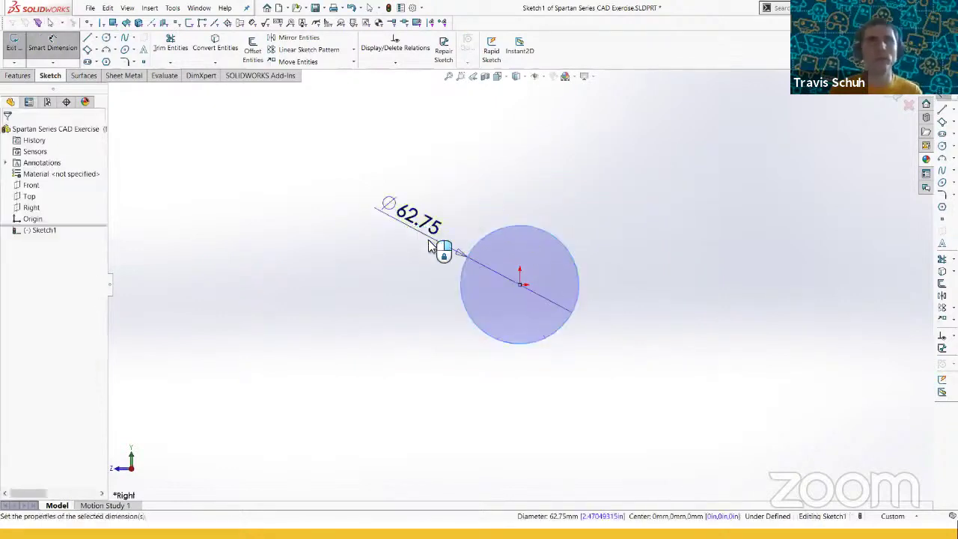
{"action": "left_click", "coordinate": [441, 247]}
{"action": "key", "text": "Return"}
{"action": "key", "text": "Escape"}
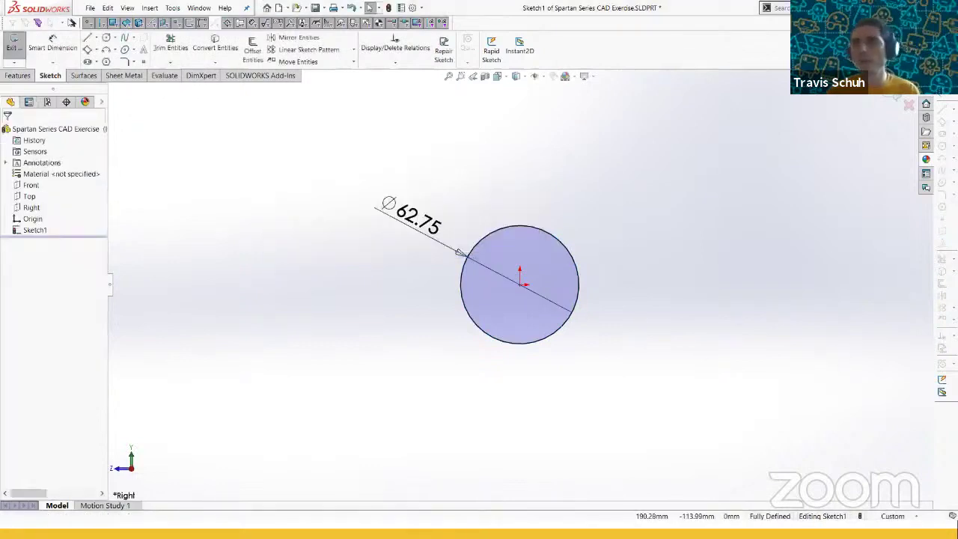
- Change the part's unit system to IPS (inch, pound, second)
{"action": "left_click", "coordinate": [898, 516]}
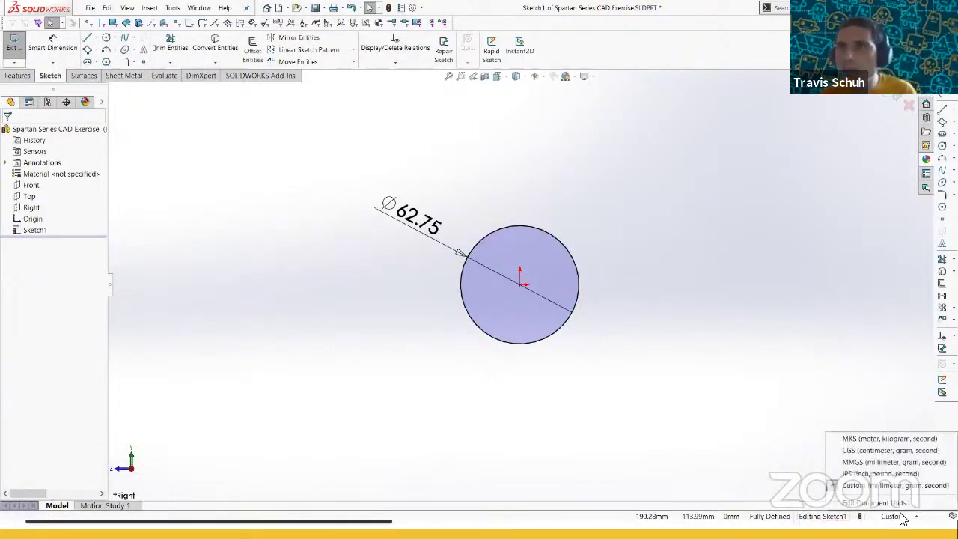
{"action": "left_click", "coordinate": [873, 482]}
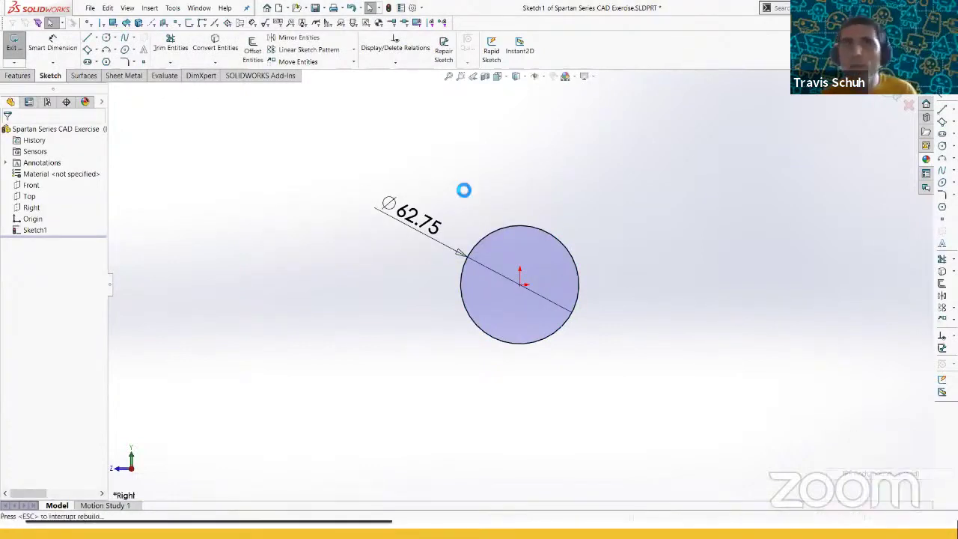
{"action": "left_click", "coordinate": [34, 227]}
{"action": "left_click", "coordinate": [43, 197]}
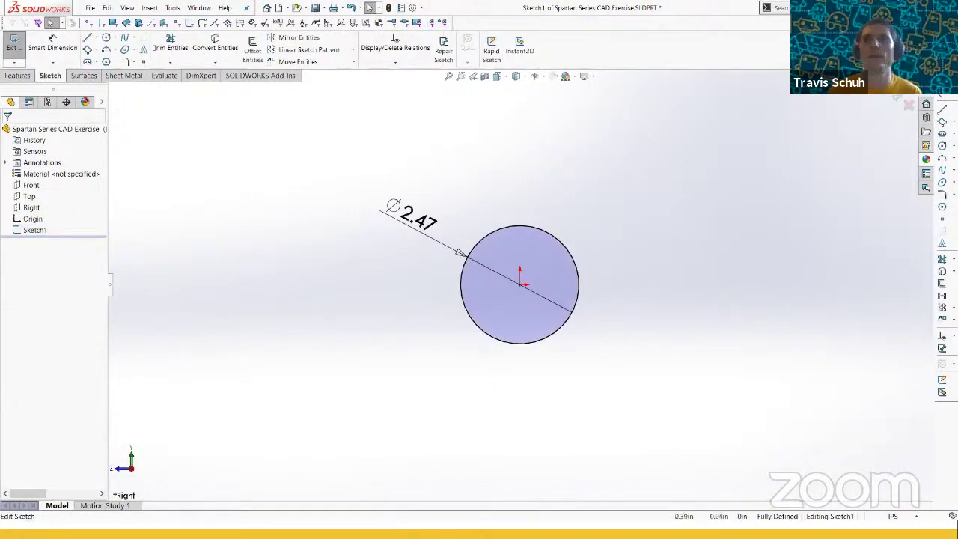
{"action": "left_click", "coordinate": [894, 516]}
{"action": "left_click", "coordinate": [663, 254]}
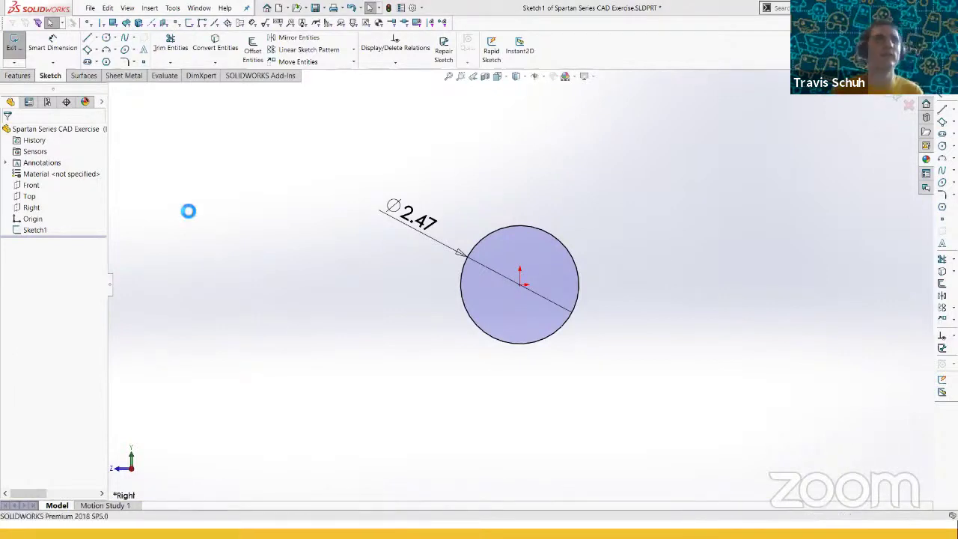
- Save the new part as Spartan Series CAD Exercise2 without replacing the existing exercise file
{"action": "left_click", "coordinate": [88, 9]}
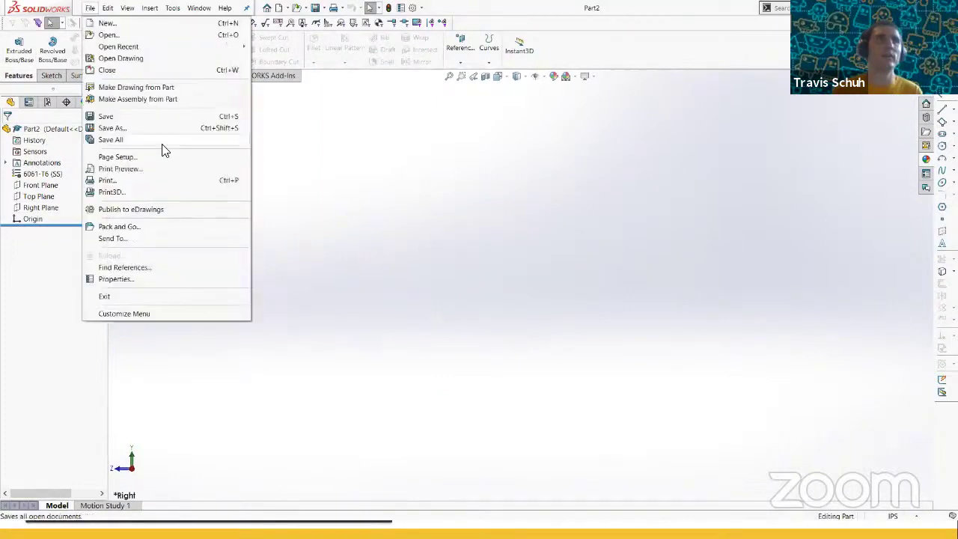
{"action": "left_click", "coordinate": [149, 128]}
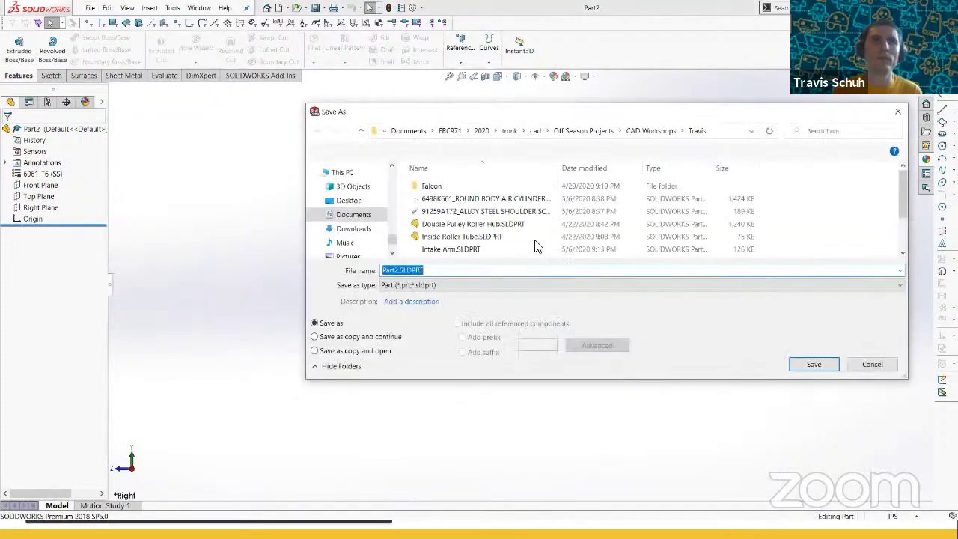
{"action": "scroll", "coordinate": [511, 245], "scroll_direction": "down", "scroll_amount": 3}
{"action": "left_click", "coordinate": [507, 253]}
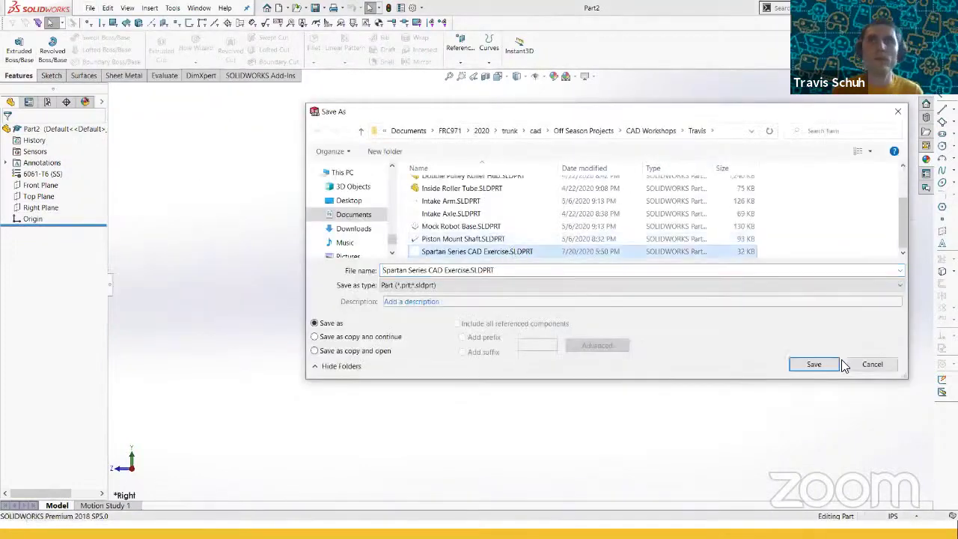
{"action": "left_click", "coordinate": [832, 365]}
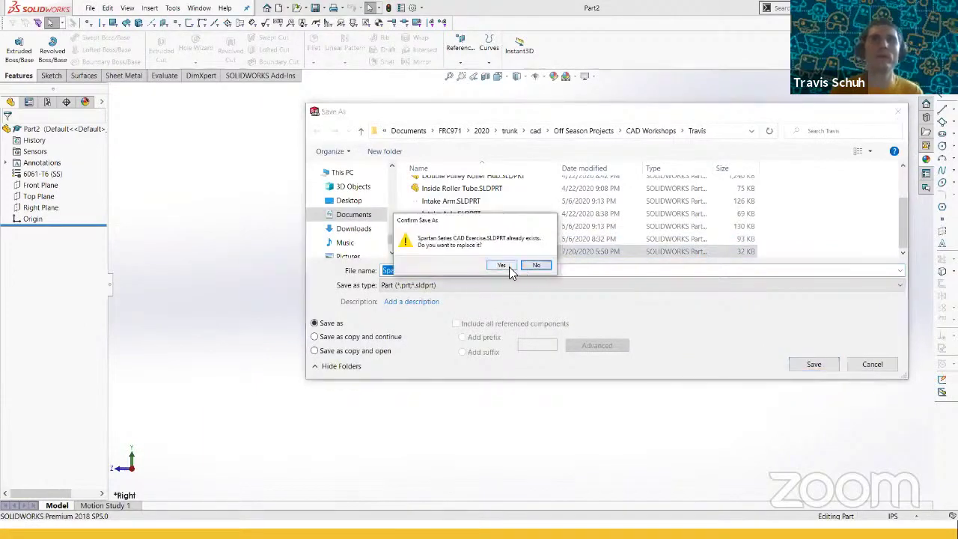
{"action": "left_click", "coordinate": [507, 266]}
{"action": "left_click", "coordinate": [533, 265]}
{"action": "left_click", "coordinate": [471, 271]}
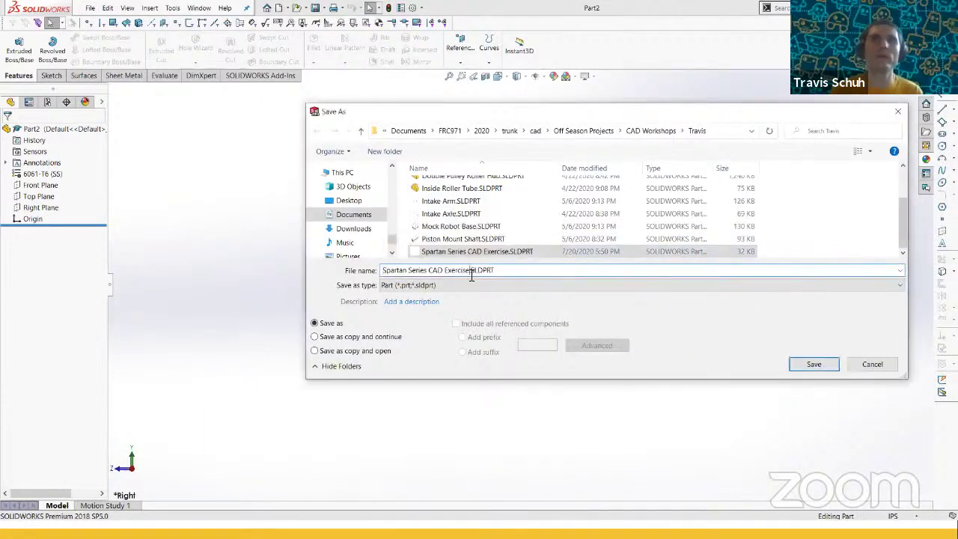
{"action": "type", "text": "2"}
{"action": "key", "text": "Return"}
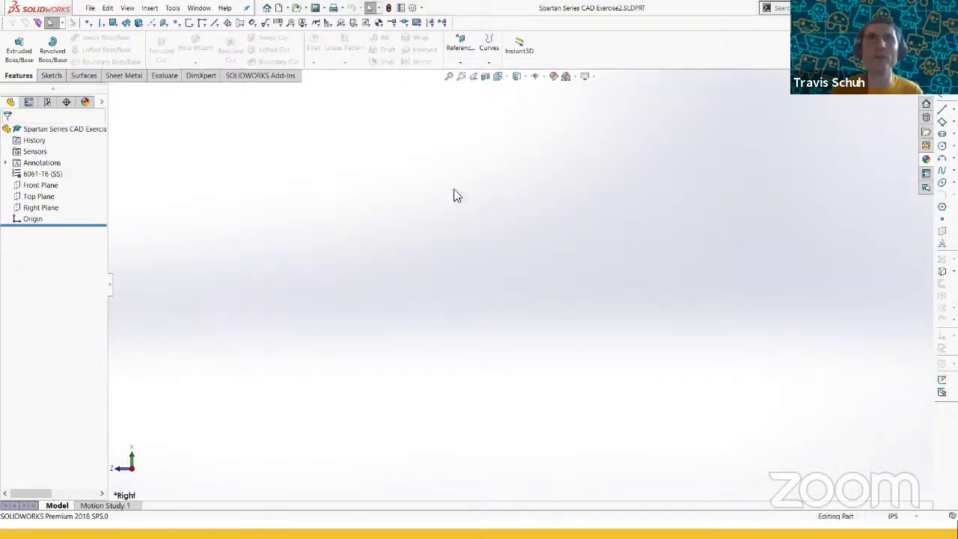
- Start a sketch on the Right Plane and draw a circle of about 2.085 in radius centred on the origin
{"action": "left_click", "coordinate": [39, 207]}
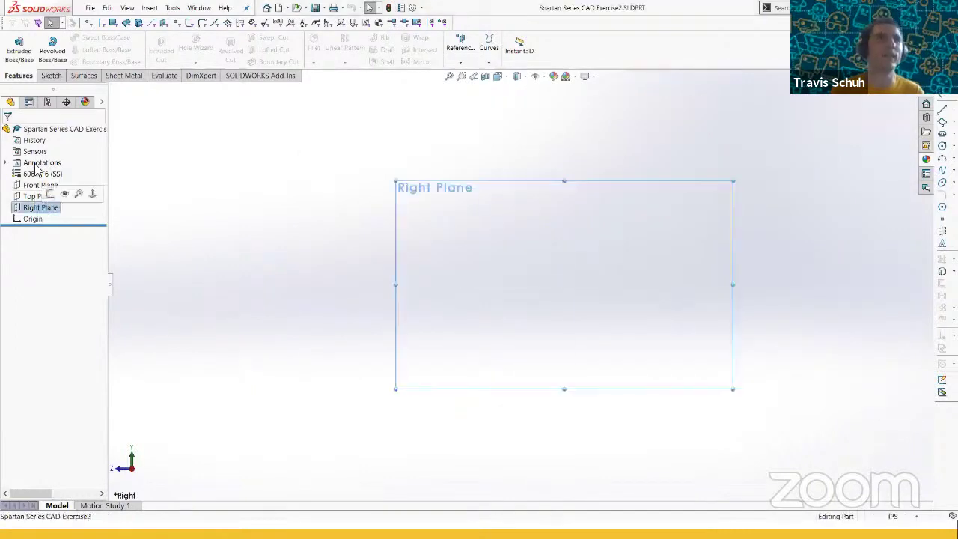
{"action": "left_click", "coordinate": [24, 62]}
{"action": "key", "text": "s"}
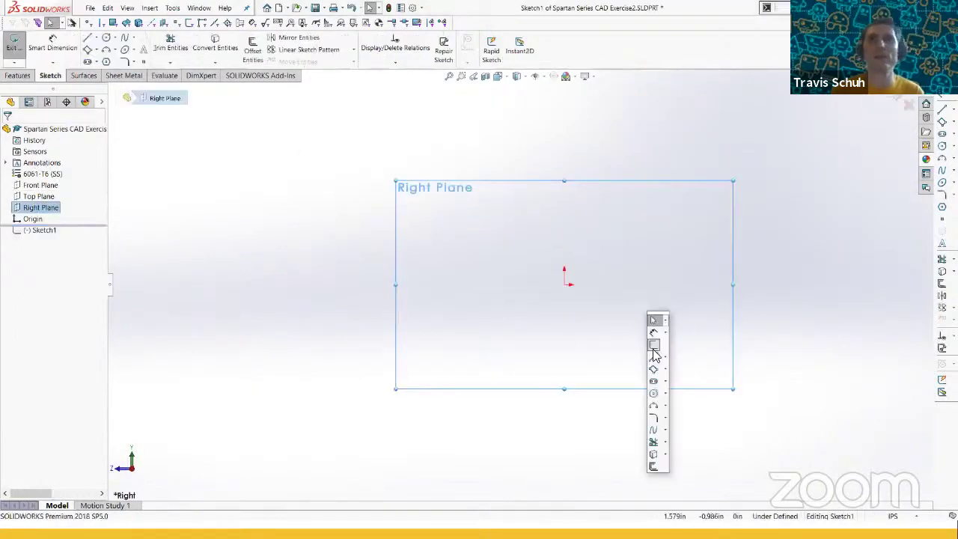
{"action": "left_click", "coordinate": [653, 392]}
{"action": "left_click", "coordinate": [564, 285]}
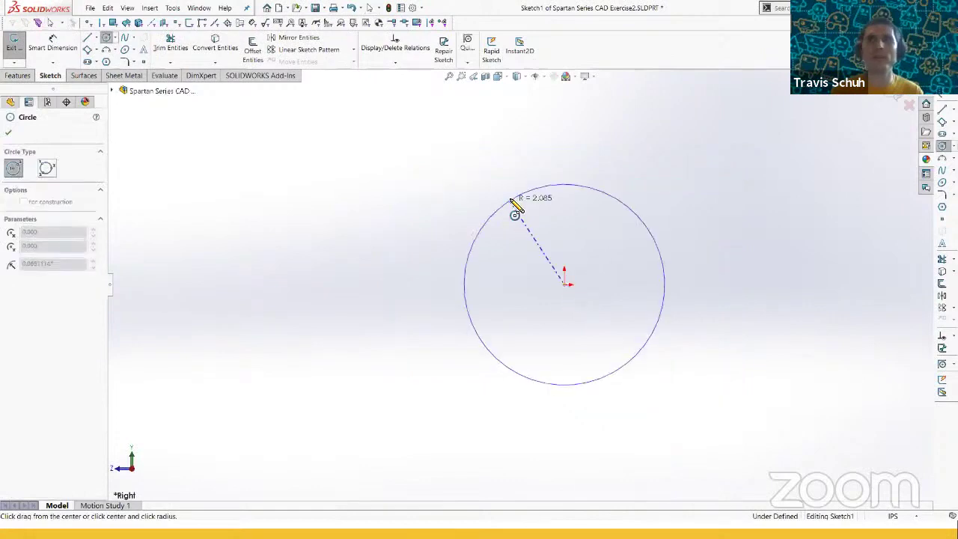
{"action": "left_click", "coordinate": [510, 199]}
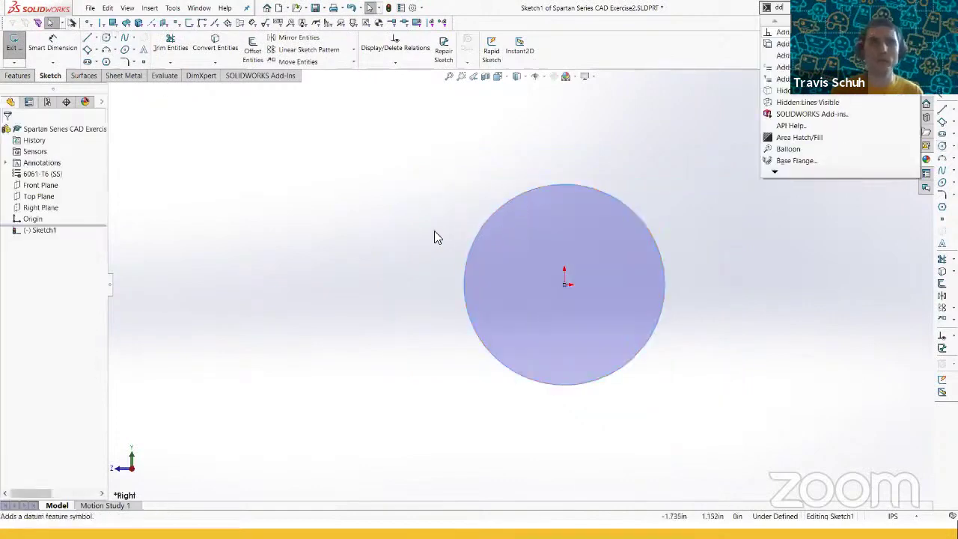
{"action": "key", "text": "Escape"}
{"action": "key", "text": "Escape"}
- Dimension the circle's diameter and set it to 6 in
{"action": "key", "text": "d"}
{"action": "left_click", "coordinate": [470, 256]}
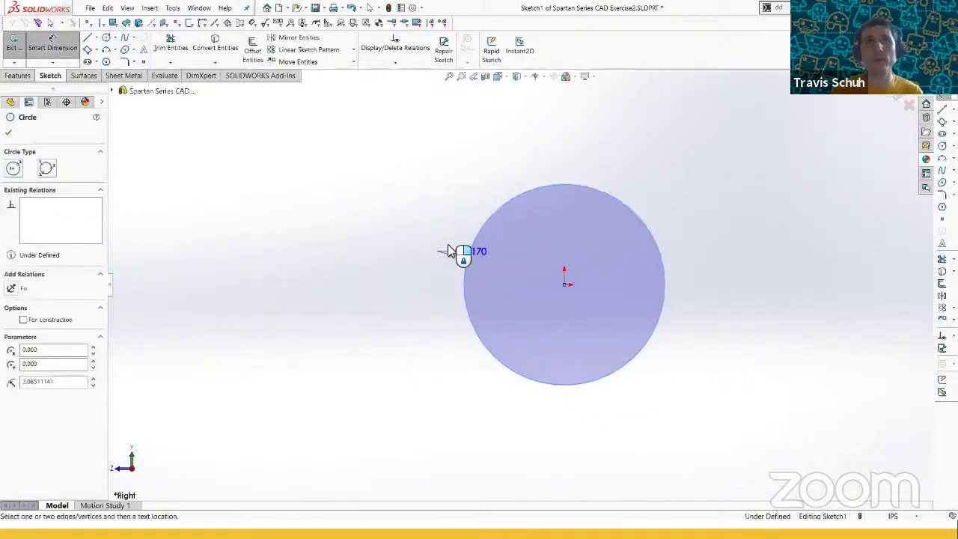
{"action": "left_click", "coordinate": [410, 226]}
{"action": "type", "text": "6"}
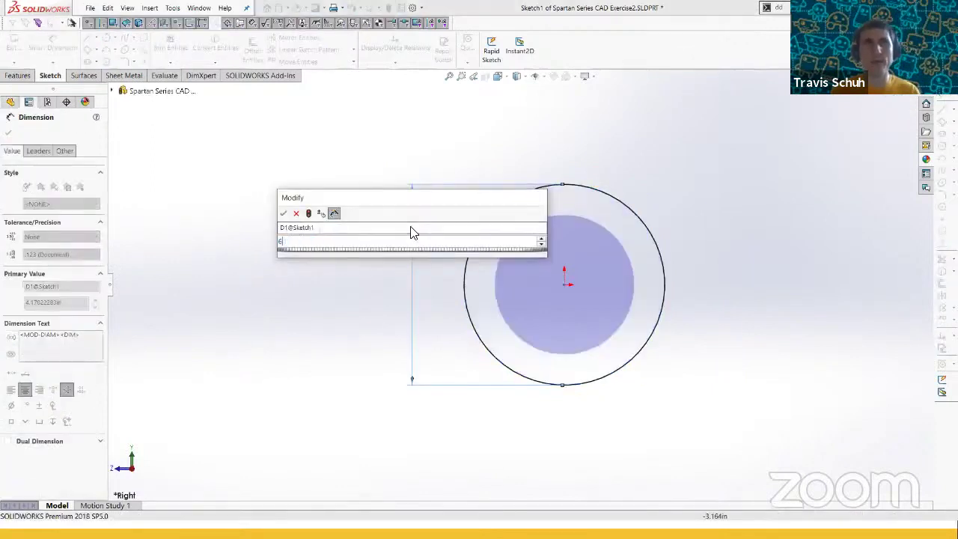
{"action": "key", "text": "Return"}
{"action": "key", "text": "Escape"}
{"action": "scroll", "coordinate": [622, 317], "scroll_direction": "up", "scroll_amount": 5}
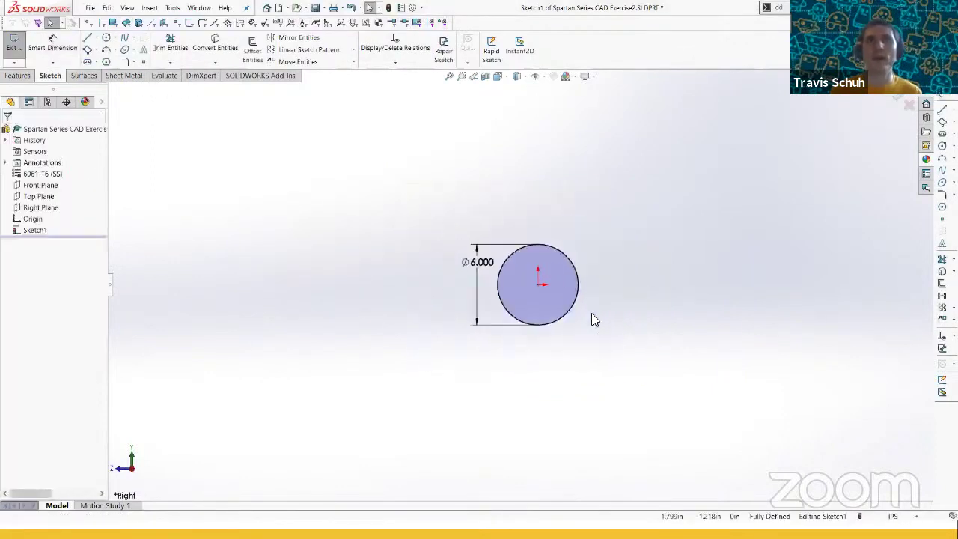
- Sketch a second circle about 6.17 in in diameter to the right of the 6 in circle and make it construction geometry
{"action": "scroll", "coordinate": [591, 285], "scroll_direction": "down", "scroll_amount": 4}
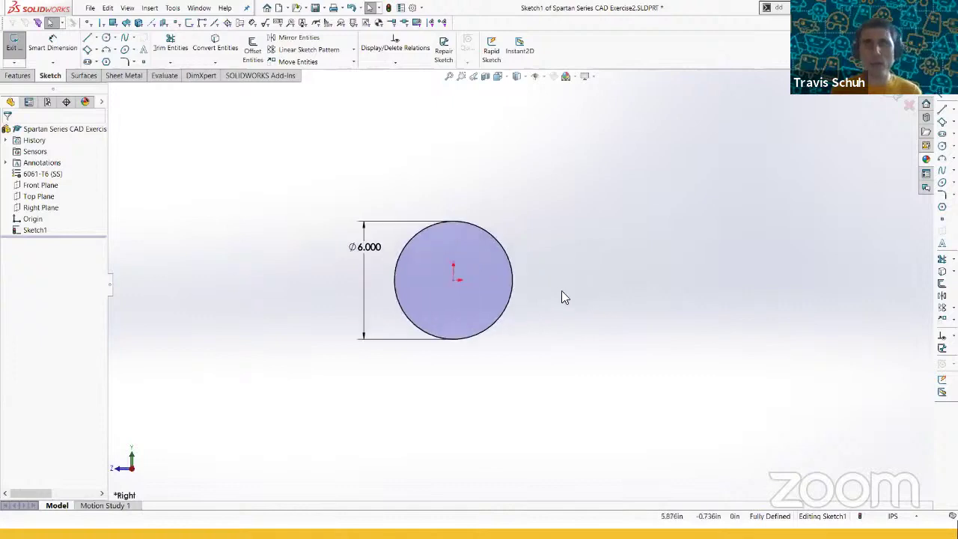
{"action": "key", "text": "s"}
{"action": "left_click", "coordinate": [559, 369]}
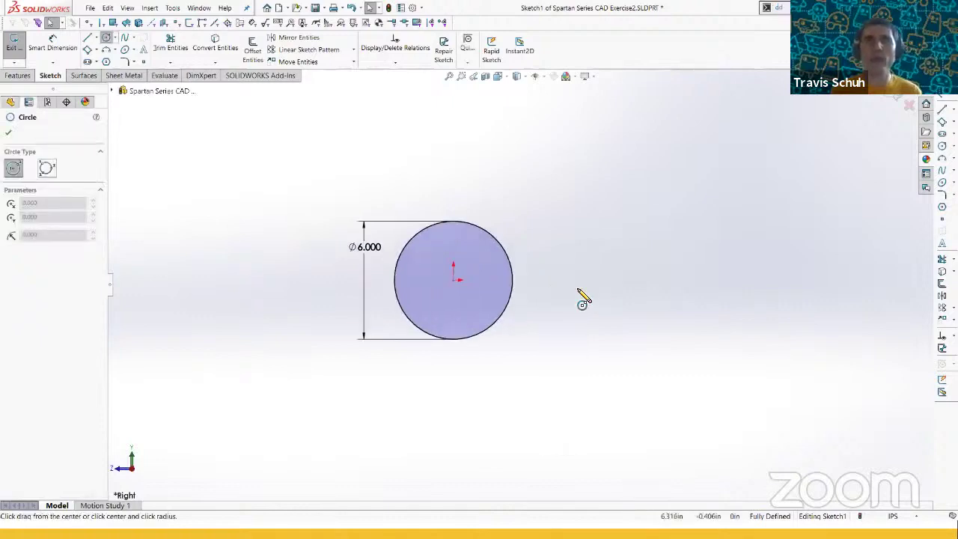
{"action": "left_click", "coordinate": [586, 279]}
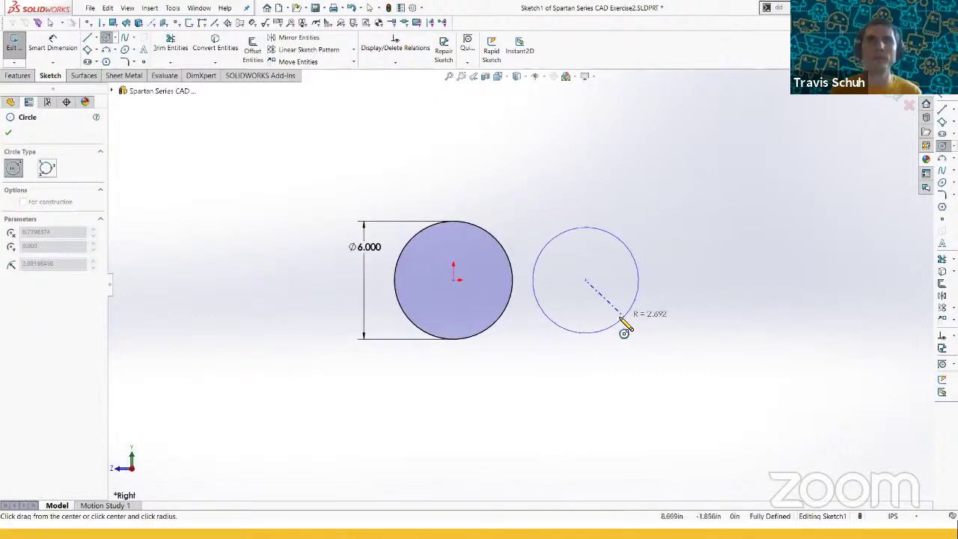
{"action": "left_click", "coordinate": [619, 329]}
{"action": "key", "text": "Escape"}
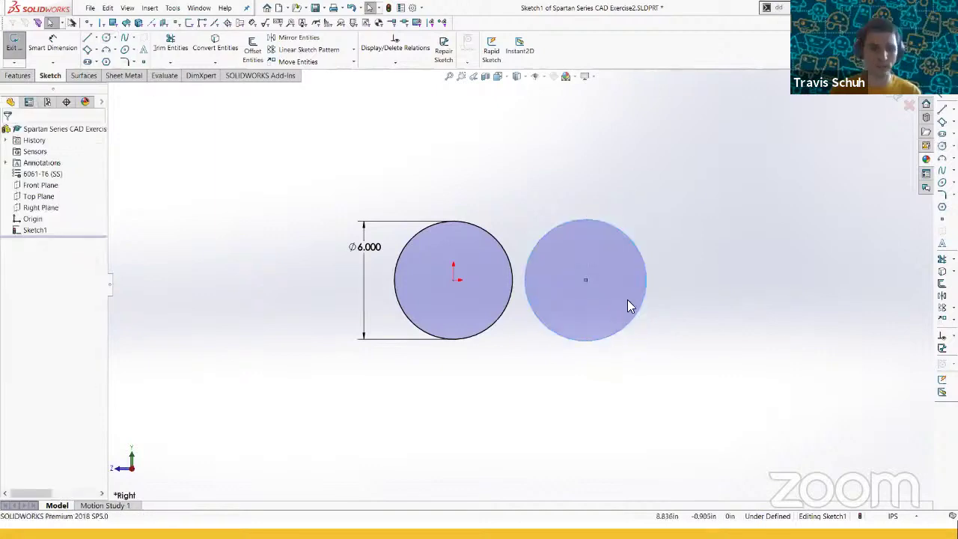
{"action": "left_click", "coordinate": [637, 308]}
{"action": "key", "text": "c"}
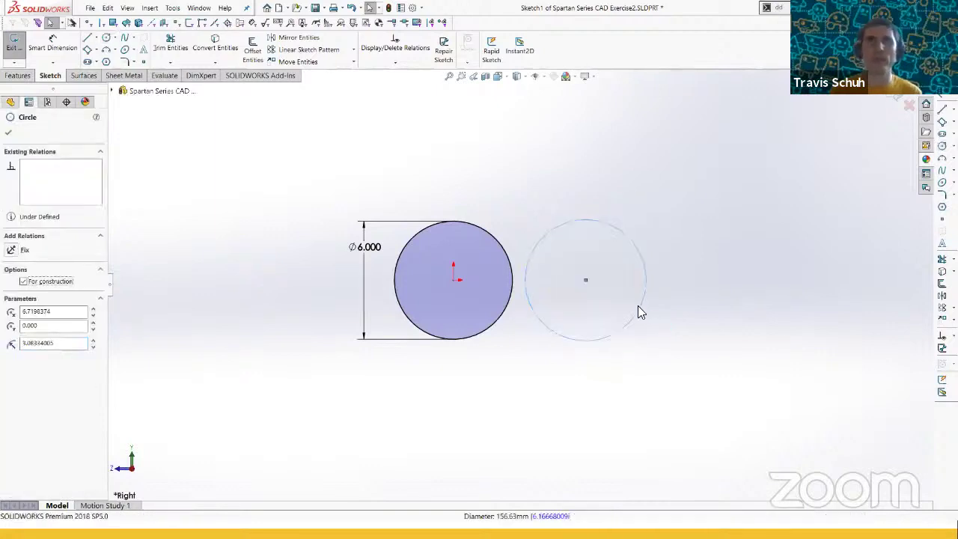
{"action": "key", "text": "Escape"}
- Dimension the construction circle's diameter and set it to 7 in
{"action": "key", "text": "d"}
{"action": "left_click", "coordinate": [629, 323]}
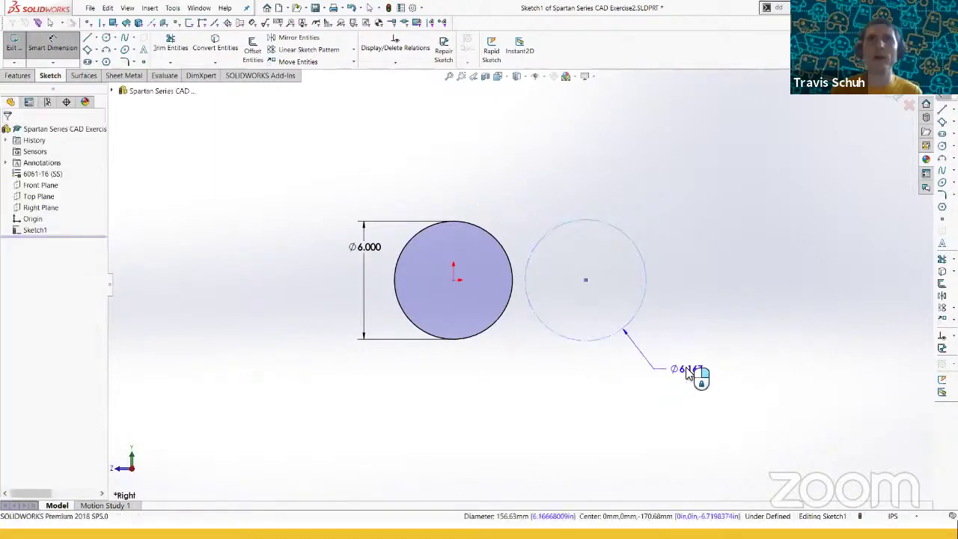
{"action": "left_click", "coordinate": [686, 372]}
{"action": "type", "text": "7"}
{"action": "key", "text": "Return"}
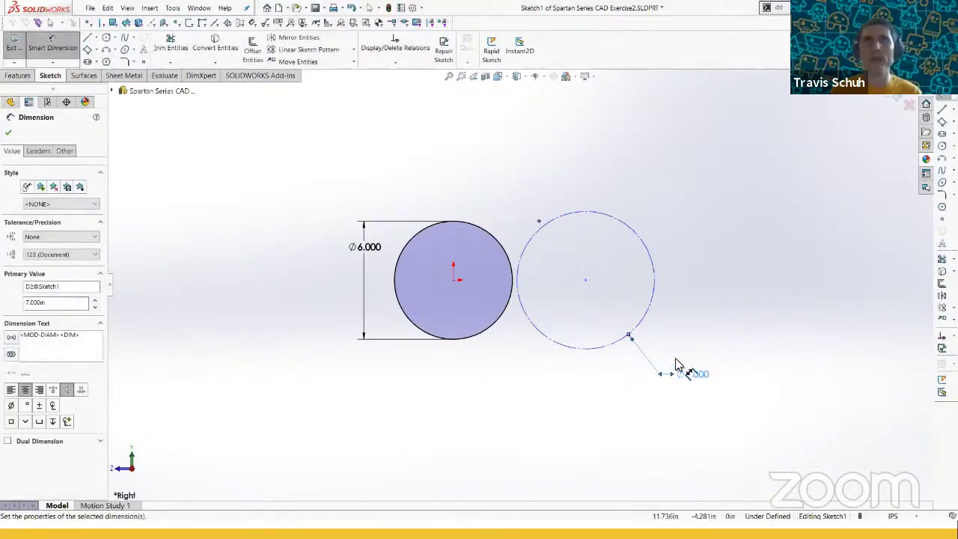
{"action": "key", "text": "Escape"}
- Make the two circle centres horizontal to each other and move the construction circle inward until it slightly overlaps the 6 in circle
{"action": "left_click", "coordinate": [585, 280]}
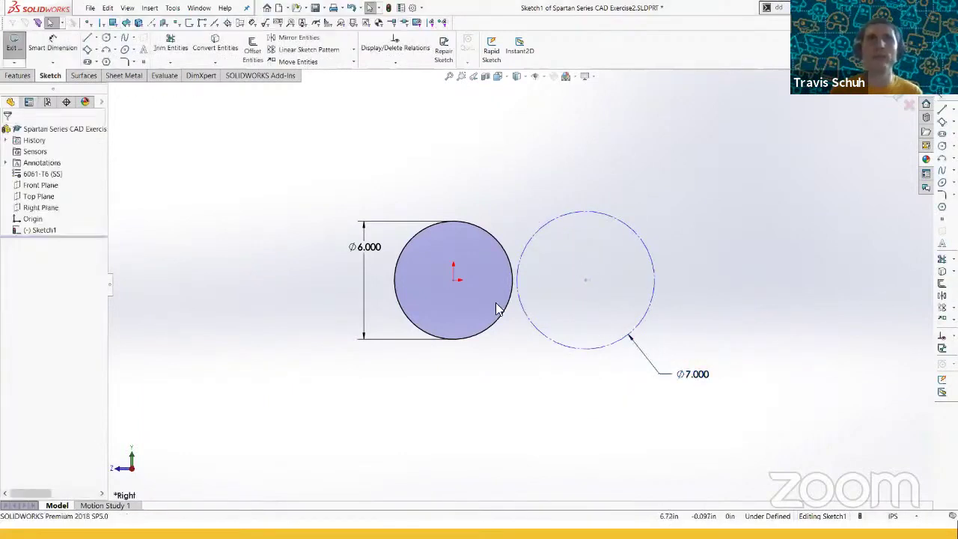
{"action": "left_click", "coordinate": [454, 280], "text": "ctrl"}
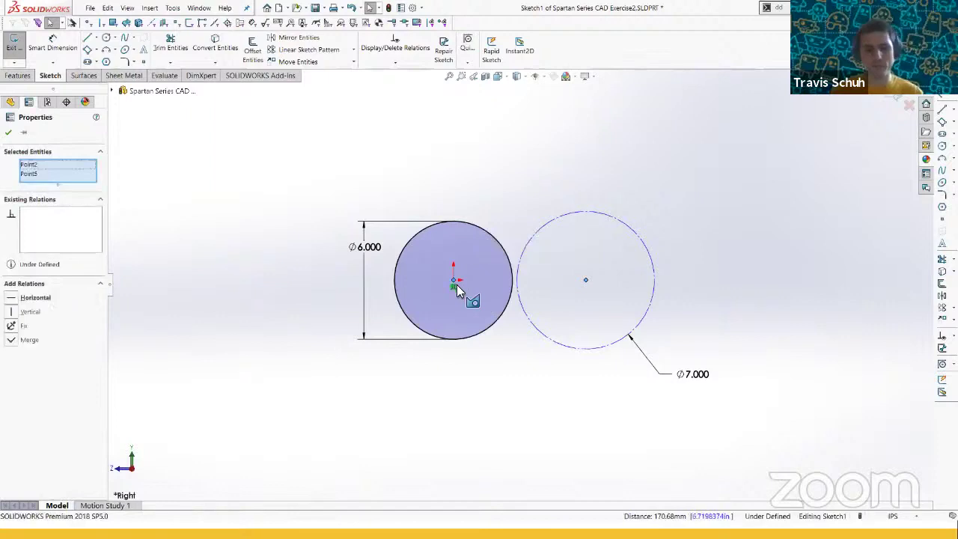
{"action": "key", "text": "h"}
{"action": "left_click", "coordinate": [589, 294]}
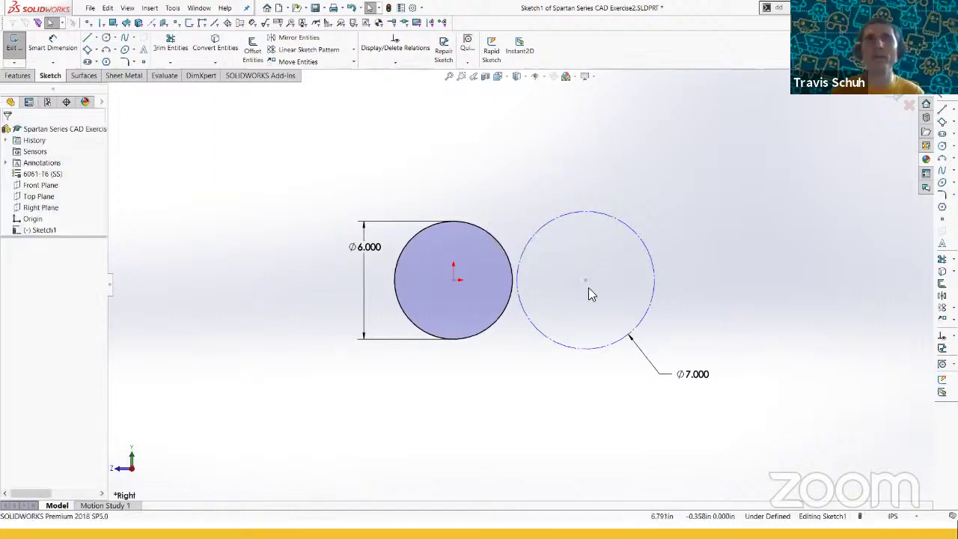
{"action": "left_click_drag", "start_coordinate": [583, 280], "coordinate": [566, 281]}
{"action": "left_click", "coordinate": [610, 327]}
- Sketch a three-point arc of about 11 in radius from above the 6 in circle to beyond the construction circle, concentric with the 6 in circle
{"action": "scroll", "coordinate": [617, 323], "scroll_direction": "up", "scroll_amount": 2}
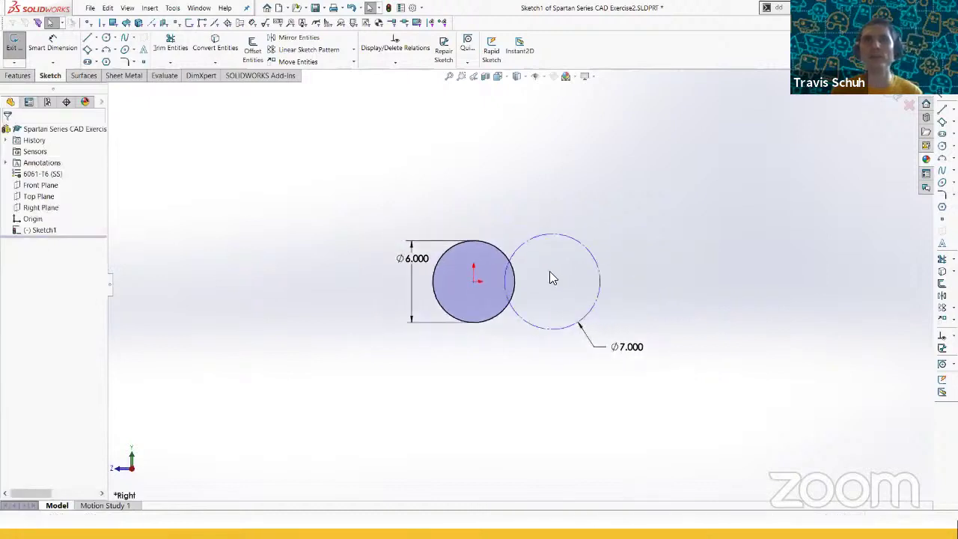
{"action": "scroll", "coordinate": [550, 272], "scroll_direction": "down", "scroll_amount": 2}
{"action": "scroll", "coordinate": [604, 321], "scroll_direction": "up", "scroll_amount": 1}
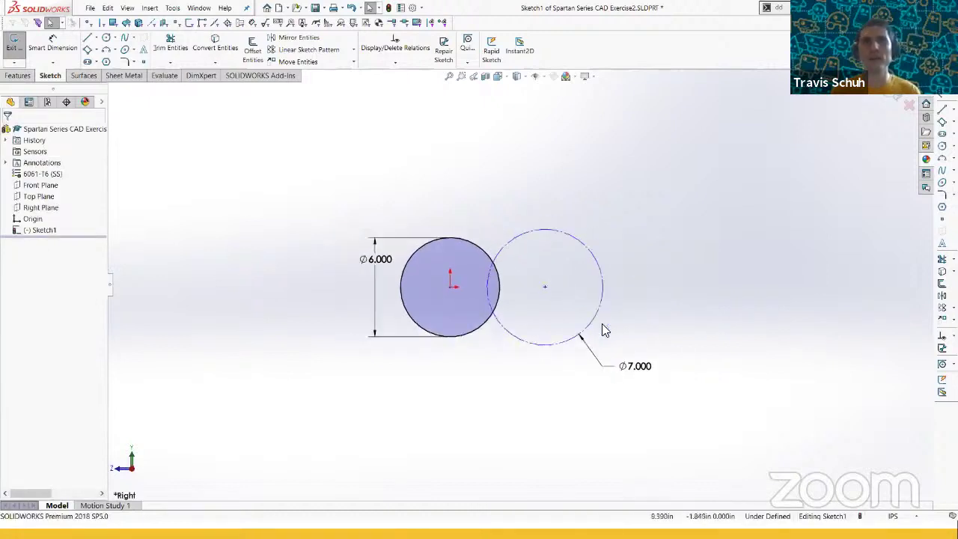
{"action": "scroll", "coordinate": [589, 321], "scroll_direction": "down", "scroll_amount": 1}
{"action": "scroll", "coordinate": [513, 282], "scroll_direction": "up", "scroll_amount": 1}
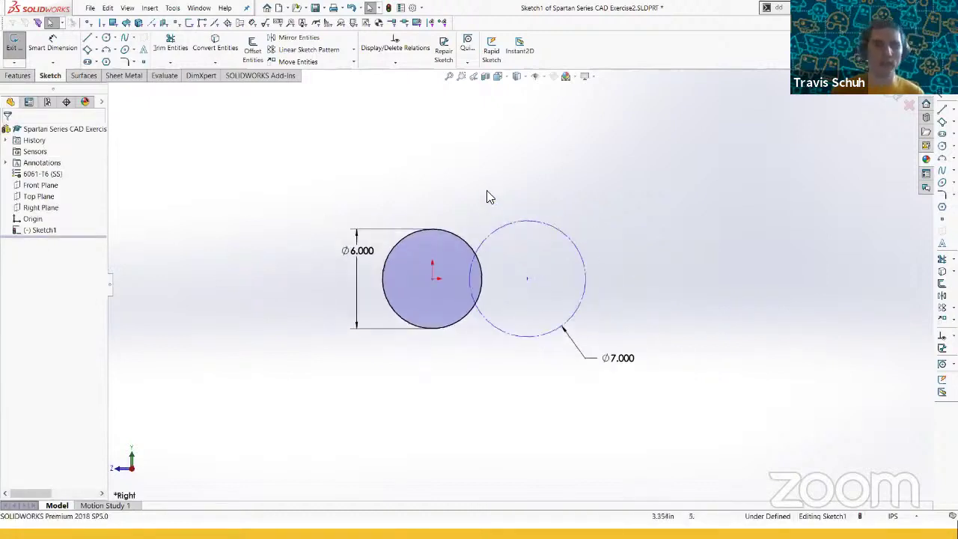
{"action": "key", "text": "s"}
{"action": "left_click", "coordinate": [500, 287]}
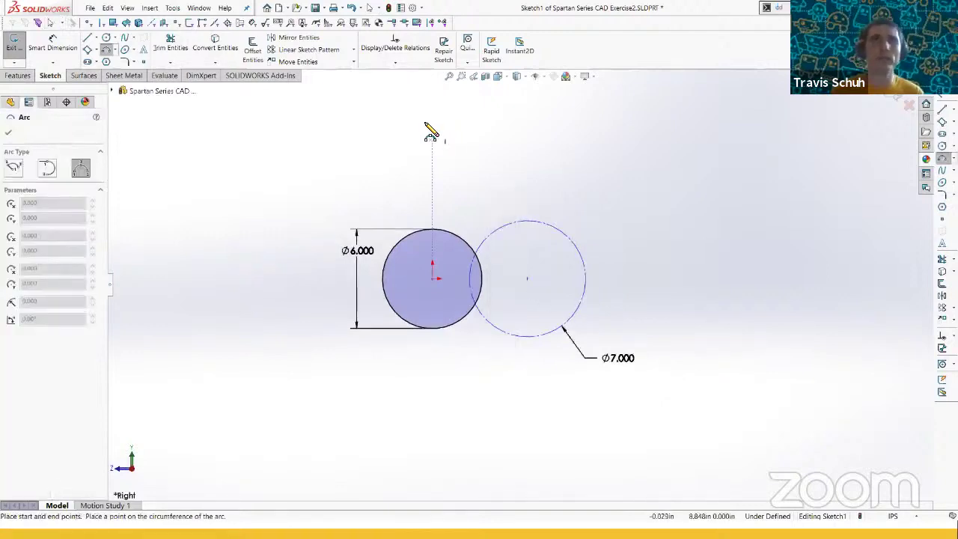
{"action": "left_click", "coordinate": [424, 122]}
{"action": "left_click", "coordinate": [623, 320]}
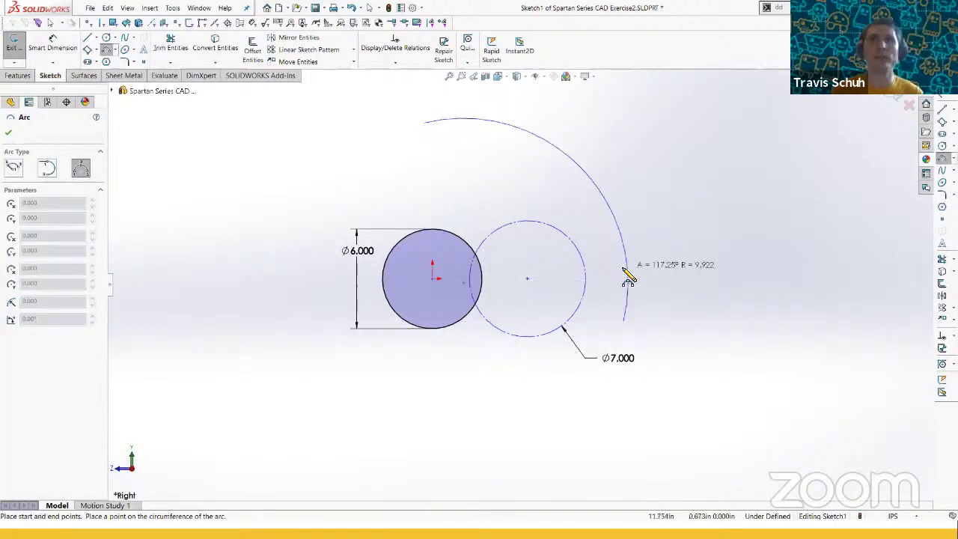
{"action": "left_click", "coordinate": [523, 274]}
{"action": "key", "text": "Escape"}
{"action": "left_click", "coordinate": [454, 239]}
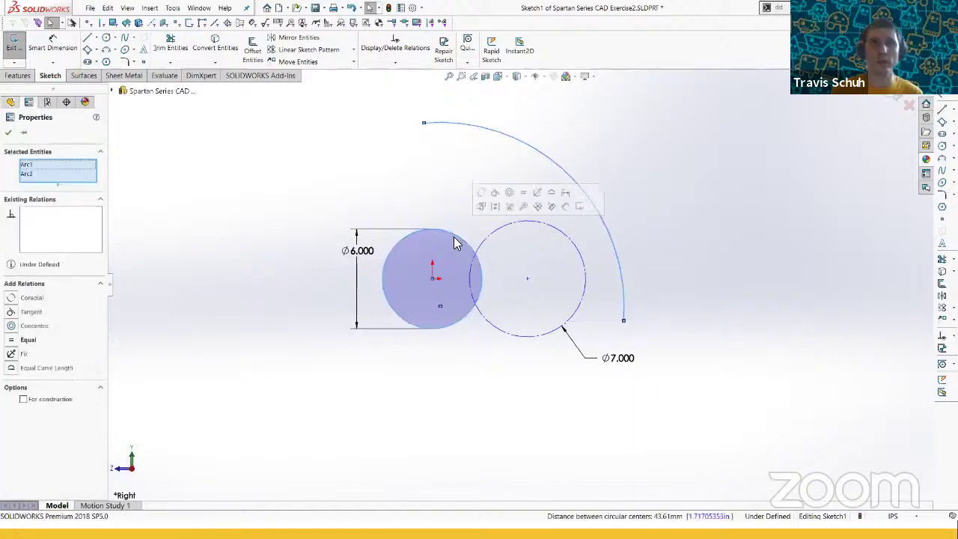
{"action": "key", "text": "Escape"}
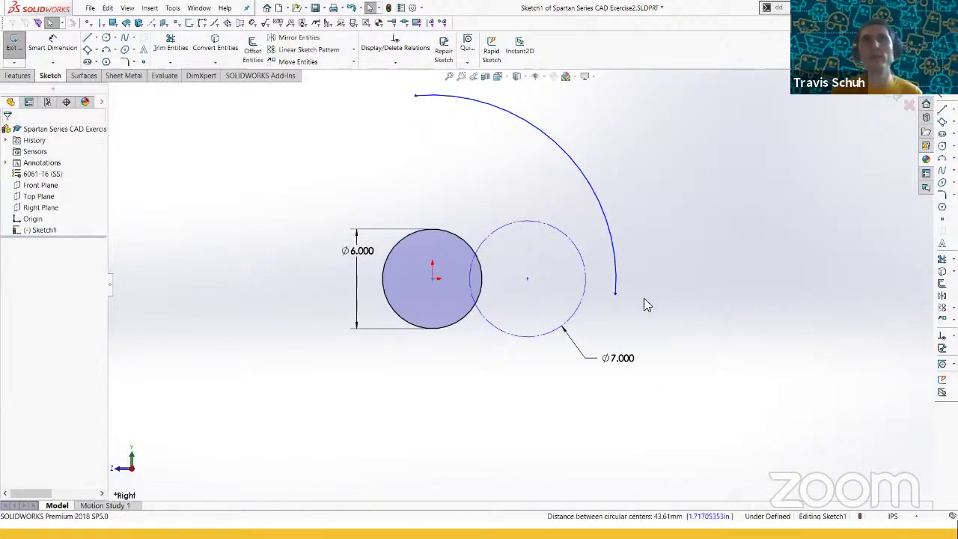
- Dimension the gap between the 6 in circle and the outer arc and set it to 7 in
{"action": "scroll", "coordinate": [599, 281], "scroll_direction": "up", "scroll_amount": 1}
{"action": "key", "text": "d"}
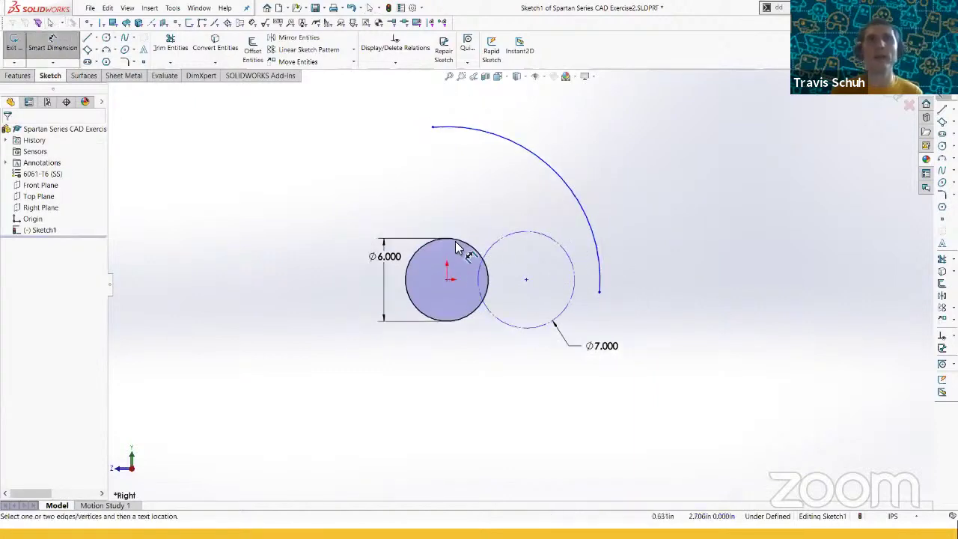
{"action": "left_click", "coordinate": [458, 247]}
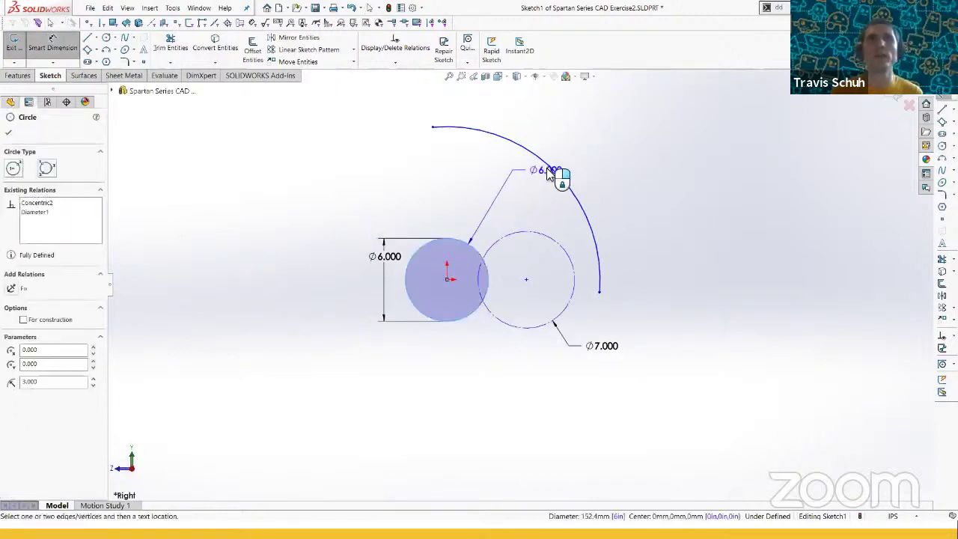
{"action": "left_click", "coordinate": [555, 169]}
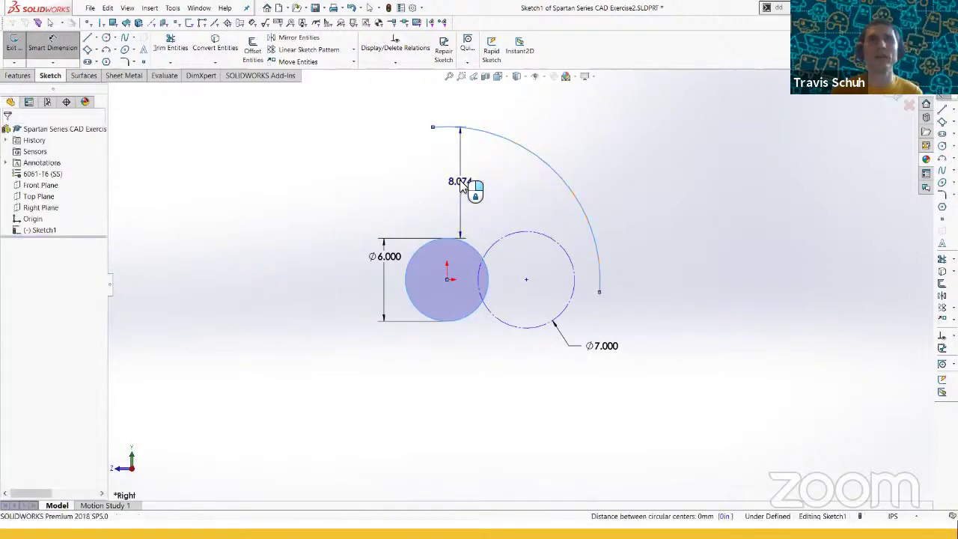
{"action": "left_click", "coordinate": [464, 183]}
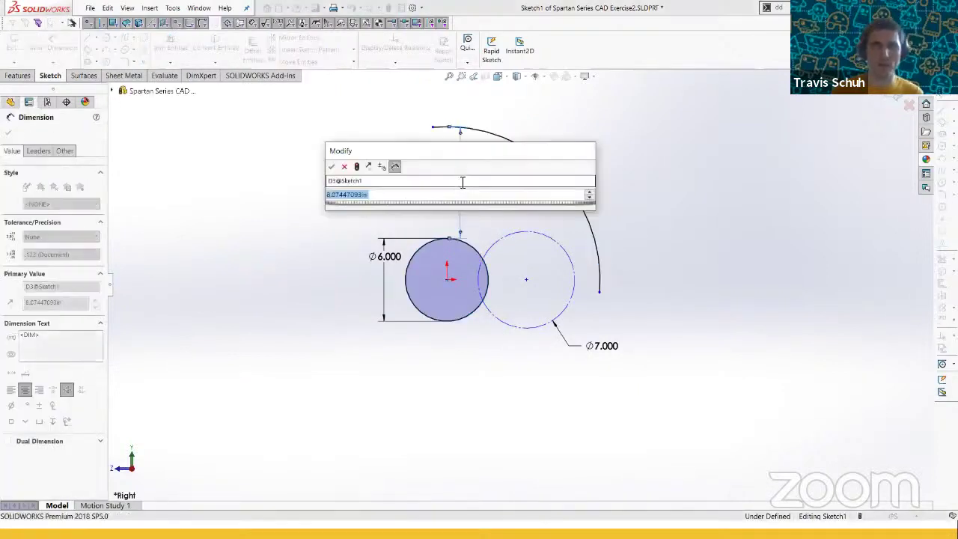
{"action": "type", "text": "7"}
{"action": "key", "text": "Return"}
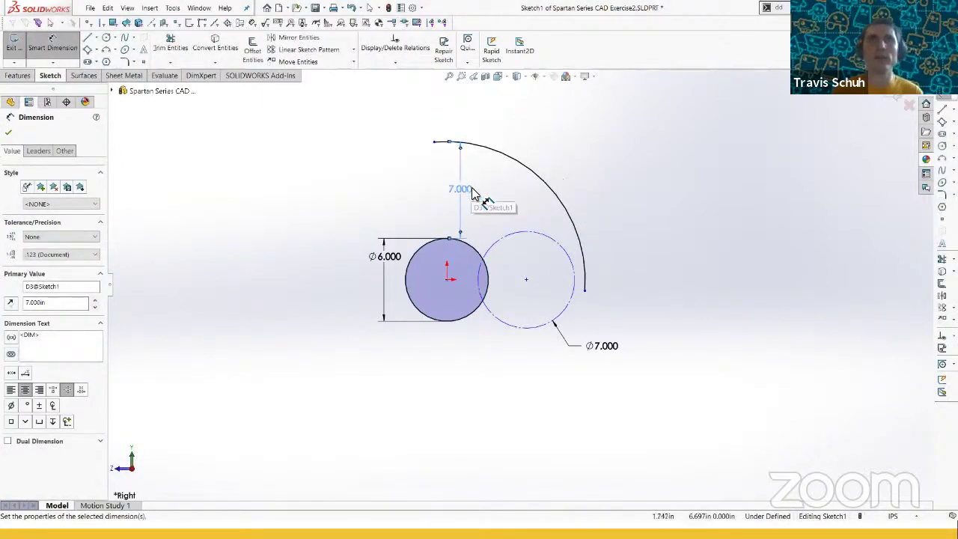
- Set the gap between the 6 in circle and the outer arc to 5 in, and pull the arc's lower end level with the circle centres
{"action": "double_click", "coordinate": [461, 189]}
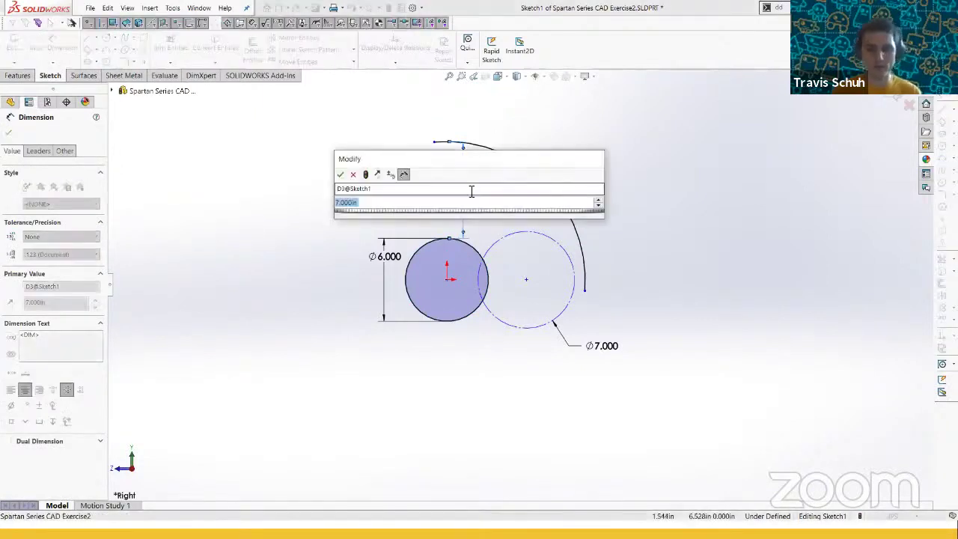
{"action": "type", "text": "5"}
{"action": "key", "text": "Return"}
{"action": "left_click", "coordinate": [613, 320]}
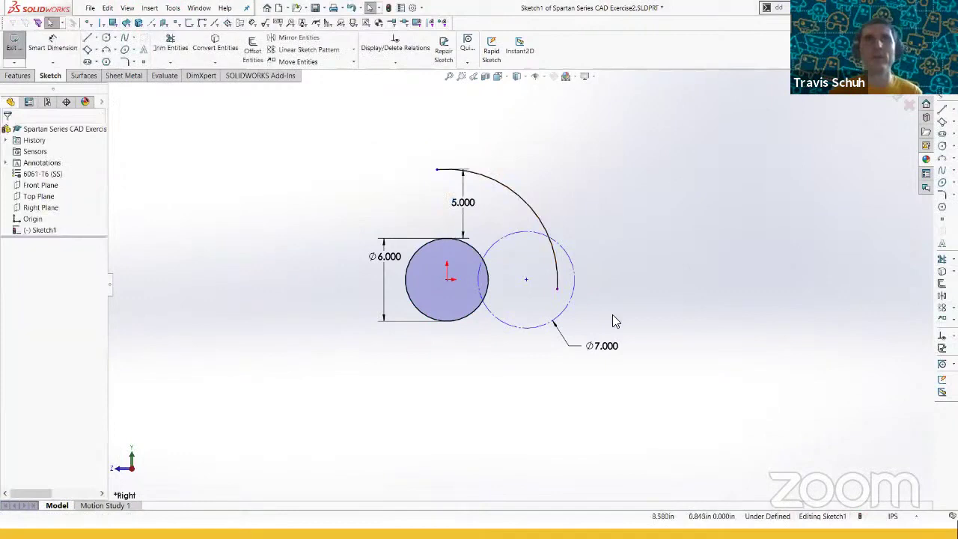
{"action": "left_click", "coordinate": [558, 288]}
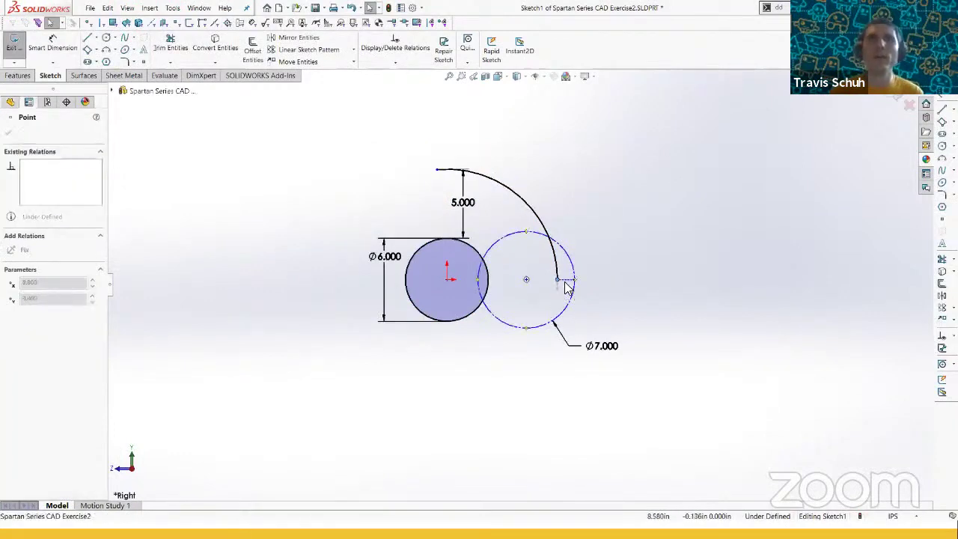
{"action": "left_click_drag", "start_coordinate": [565, 282], "coordinate": [555, 289]}
{"action": "key", "text": "Escape"}
- Sketch a three-point arc from the outer arc's lower end, curving down and outward past the 7 in construction circle
{"action": "scroll", "coordinate": [562, 286], "scroll_direction": "down", "scroll_amount": 1}
{"action": "key", "text": "s"}
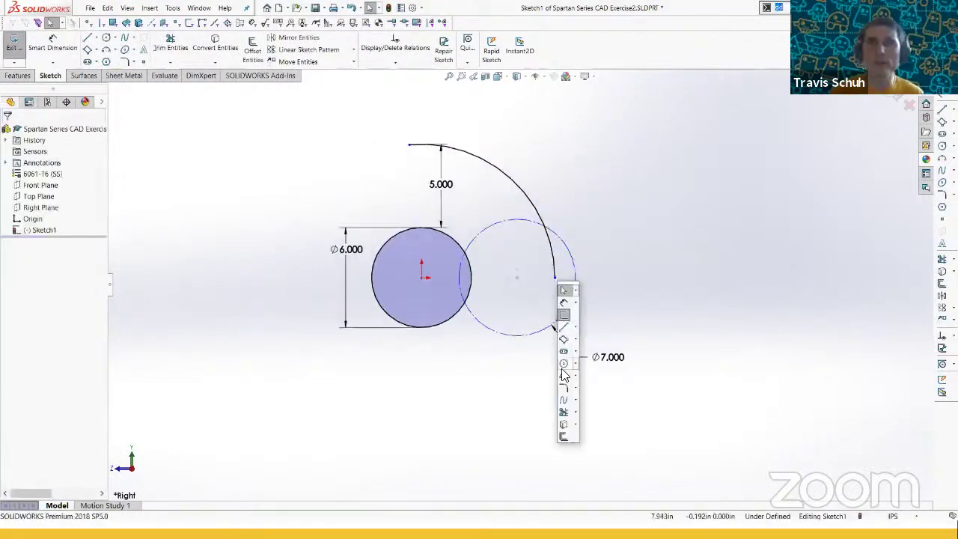
{"action": "left_click", "coordinate": [564, 376]}
{"action": "left_click", "coordinate": [555, 278]}
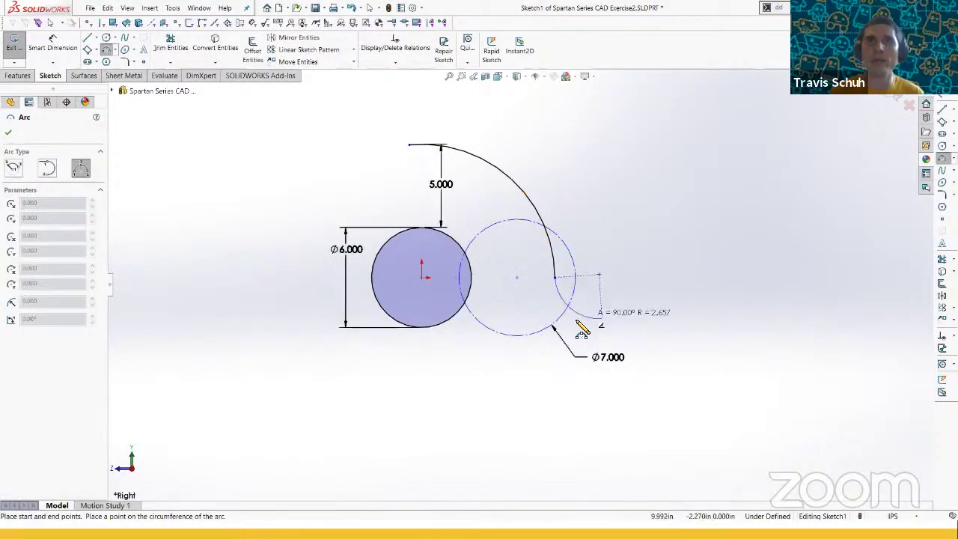
{"action": "left_click", "coordinate": [567, 306]}
{"action": "key", "text": "Escape"}
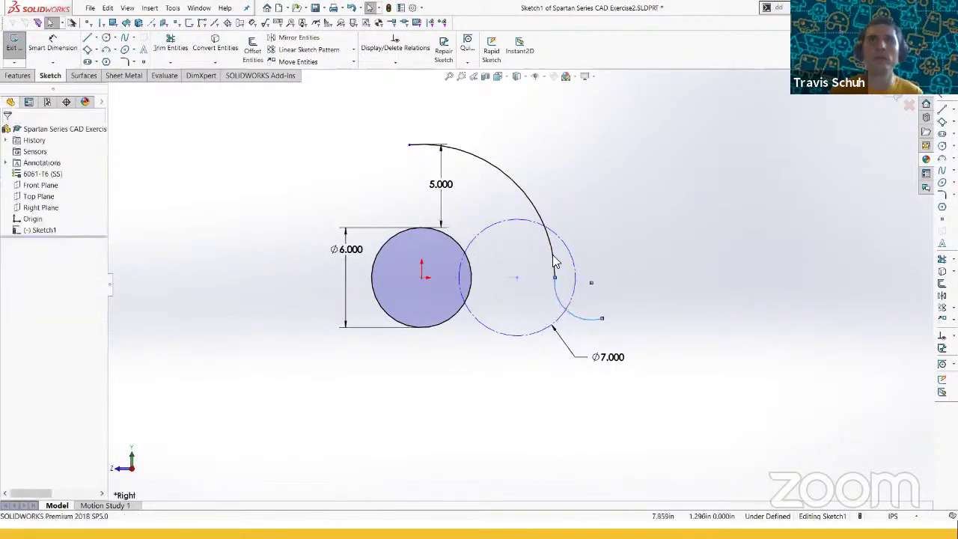
- Make the small lower arc tangent to the outer arc and equal in radius to the 6 in circle
{"action": "left_click", "coordinate": [553, 257]}
{"action": "left_click", "coordinate": [569, 310], "text": "ctrl"}
{"action": "left_click", "coordinate": [665, 274]}
{"action": "key", "text": "Escape"}
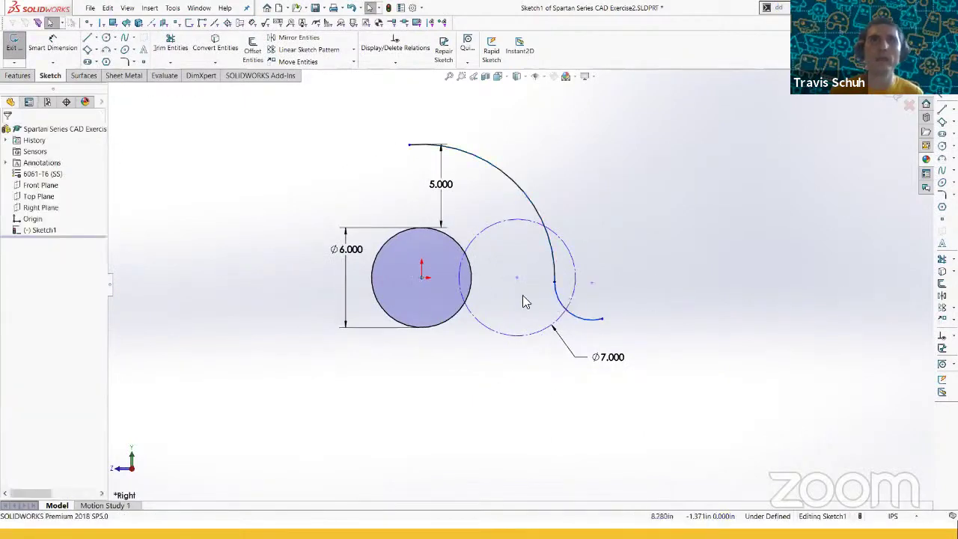
{"action": "left_click", "coordinate": [559, 299]}
{"action": "left_click", "coordinate": [472, 275], "text": "ctrl"}
{"action": "key", "text": "q"}
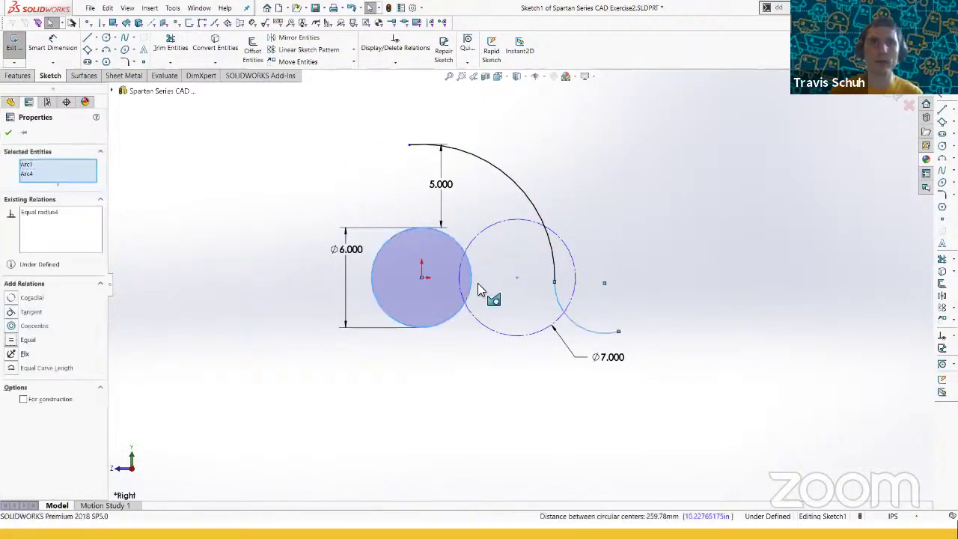
{"action": "key", "text": "Escape"}
- Add a horizontal relation between the point where the two arcs meet and the 6 in circle's centre
{"action": "left_click", "coordinate": [554, 279]}
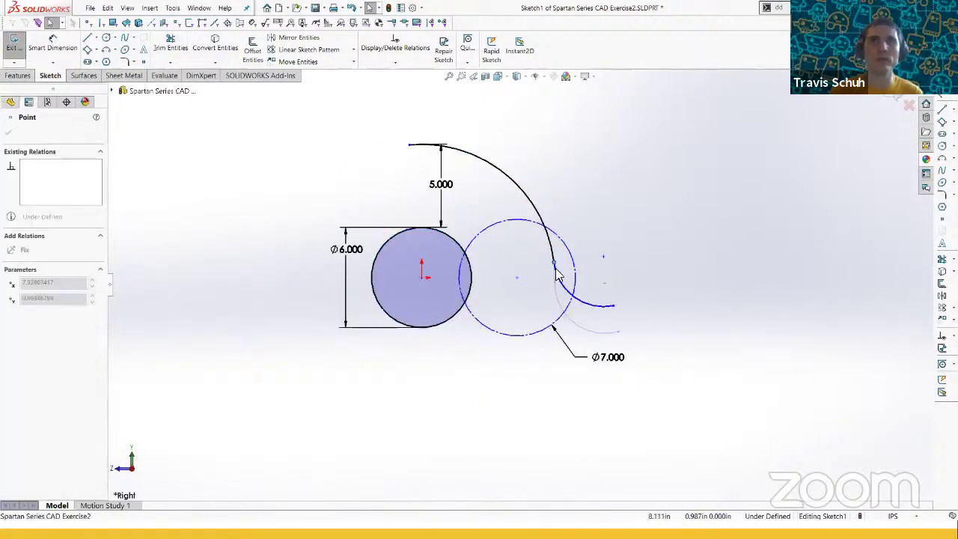
{"action": "left_click", "coordinate": [422, 278]}
{"action": "left_click", "coordinate": [421, 279], "text": "ctrl"}
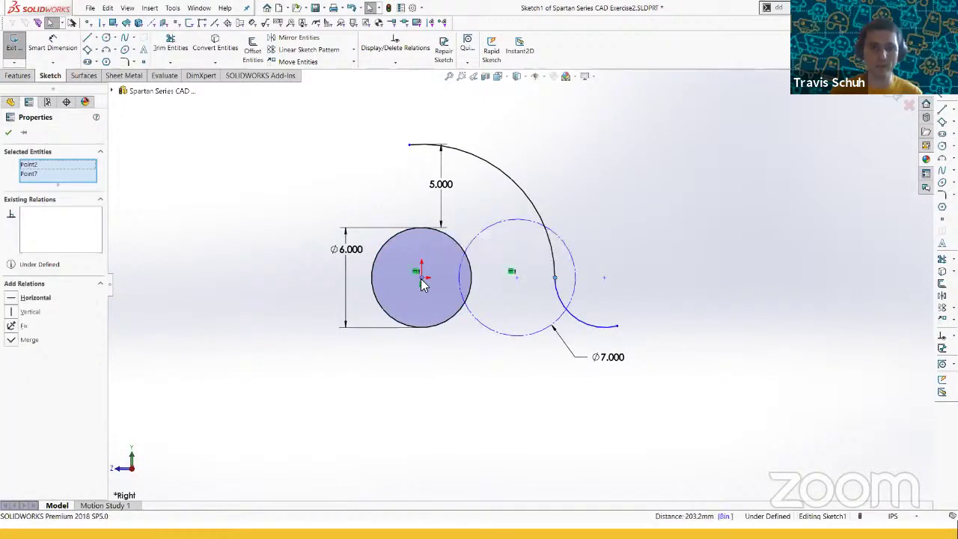
{"action": "key", "text": "h"}
{"action": "key", "text": "Escape"}
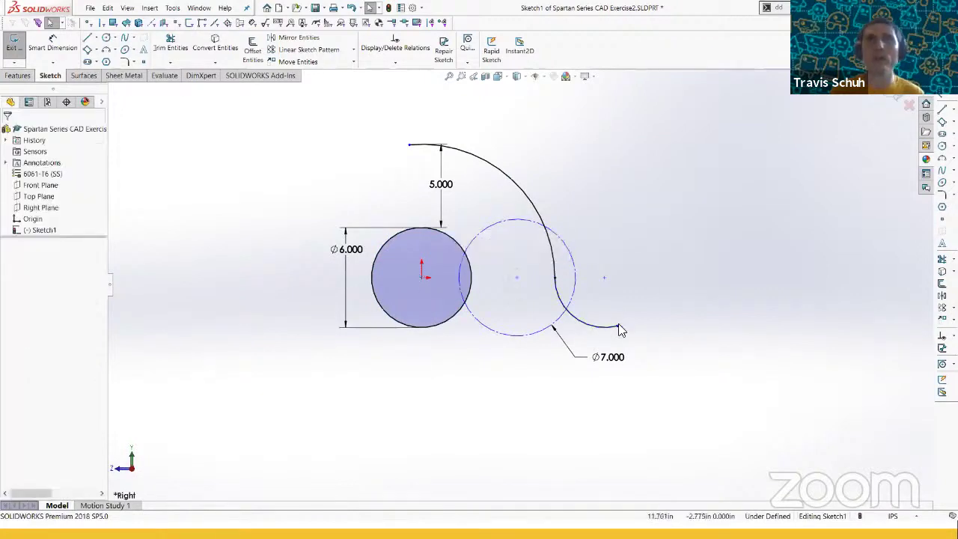
- Convert both the outer arc and the small lower arc to construction geometry
{"action": "left_click", "coordinate": [587, 328]}
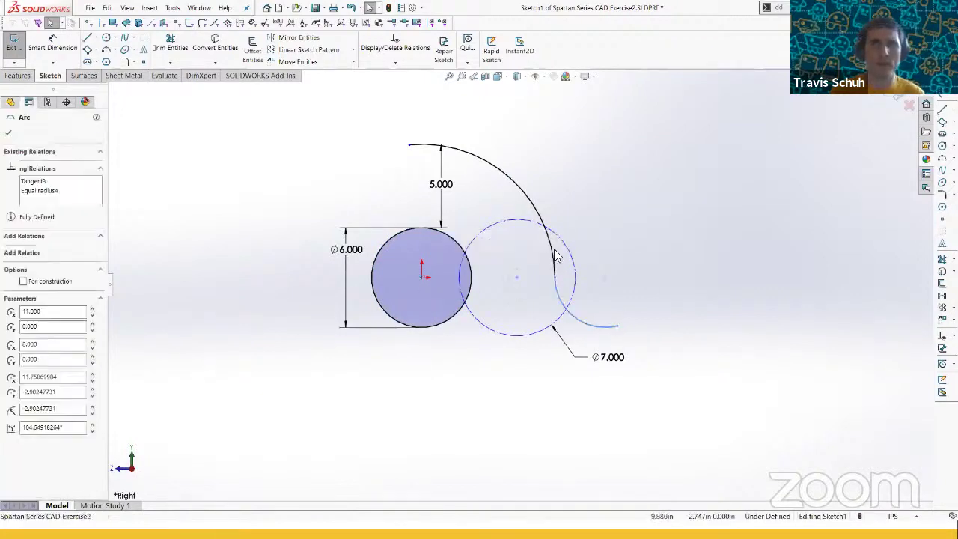
{"action": "left_click", "coordinate": [549, 266], "text": "ctrl"}
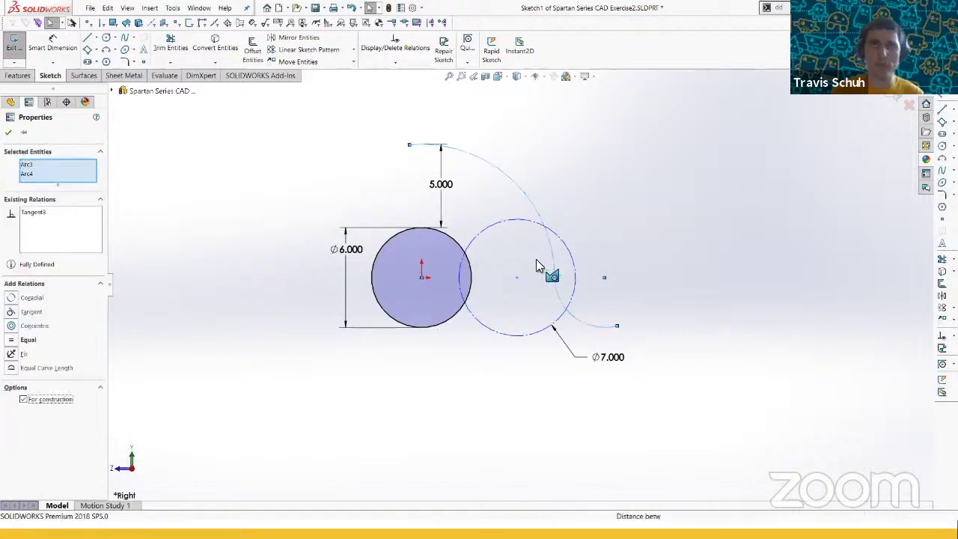
{"action": "key", "text": "Escape"}
- Sketch a circle about 1.22 in in diameter at the centre of the 6 in circle
{"action": "scroll", "coordinate": [535, 302], "scroll_direction": "up", "scroll_amount": 2}
{"action": "scroll", "coordinate": [479, 318], "scroll_direction": "down", "scroll_amount": 1}
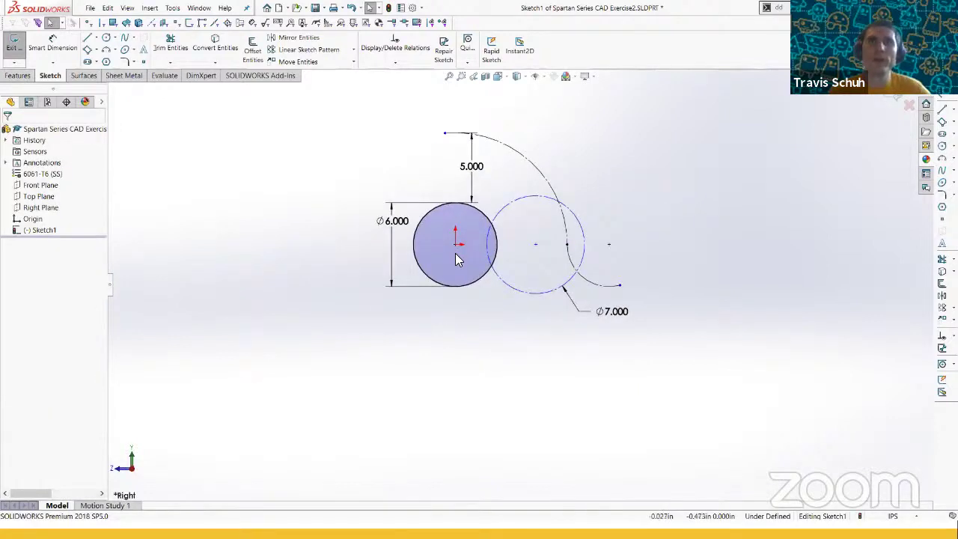
{"action": "scroll", "coordinate": [462, 253], "scroll_direction": "down", "scroll_amount": 2}
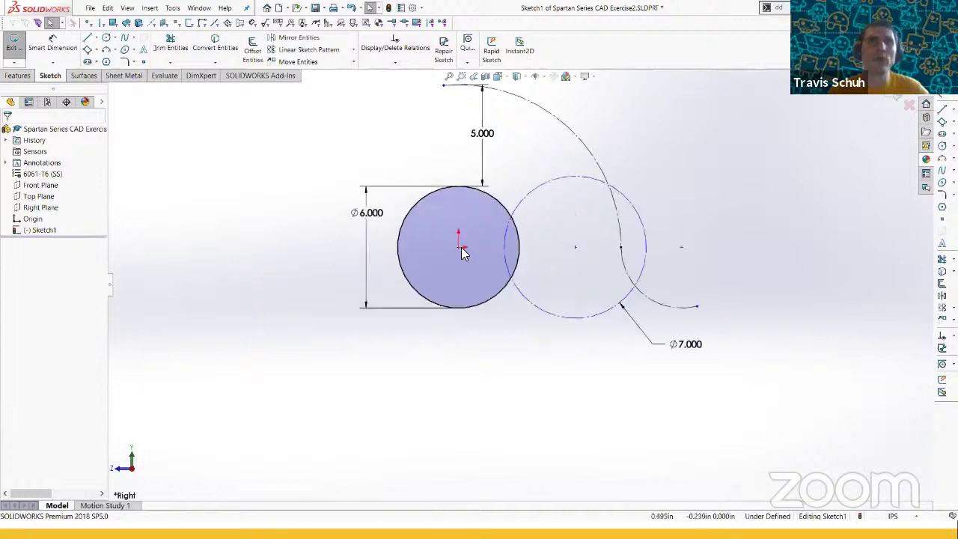
{"action": "key", "text": "s"}
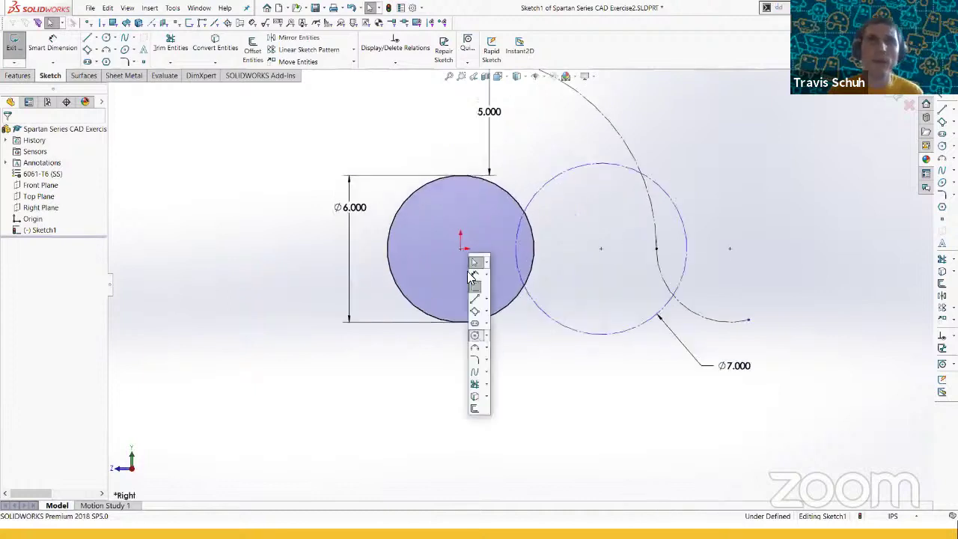
{"action": "left_click", "coordinate": [475, 336]}
{"action": "left_click", "coordinate": [461, 249]}
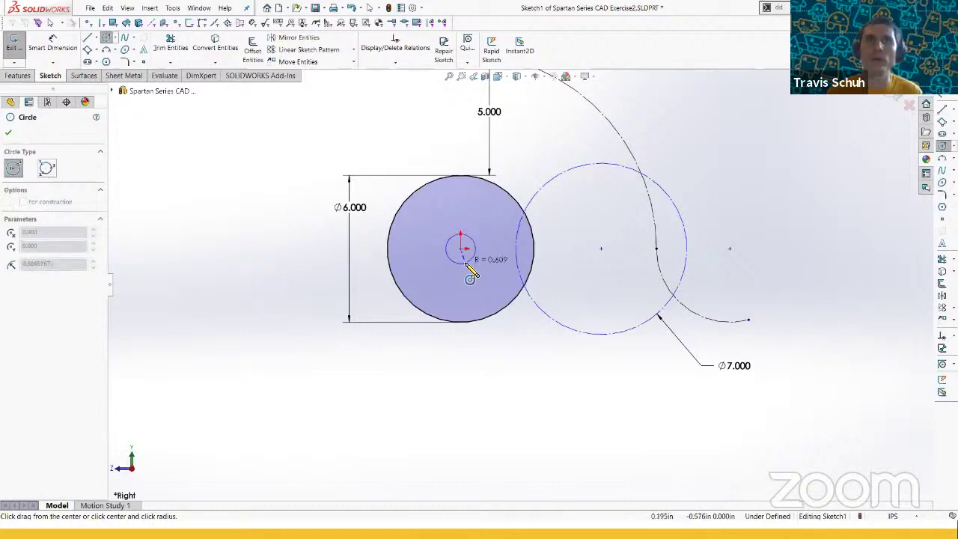
{"action": "left_click", "coordinate": [467, 263]}
{"action": "key", "text": "Escape"}
- Dimension the small centre circle's diameter as 24*3mm/pi
{"action": "left_click", "coordinate": [447, 253]}
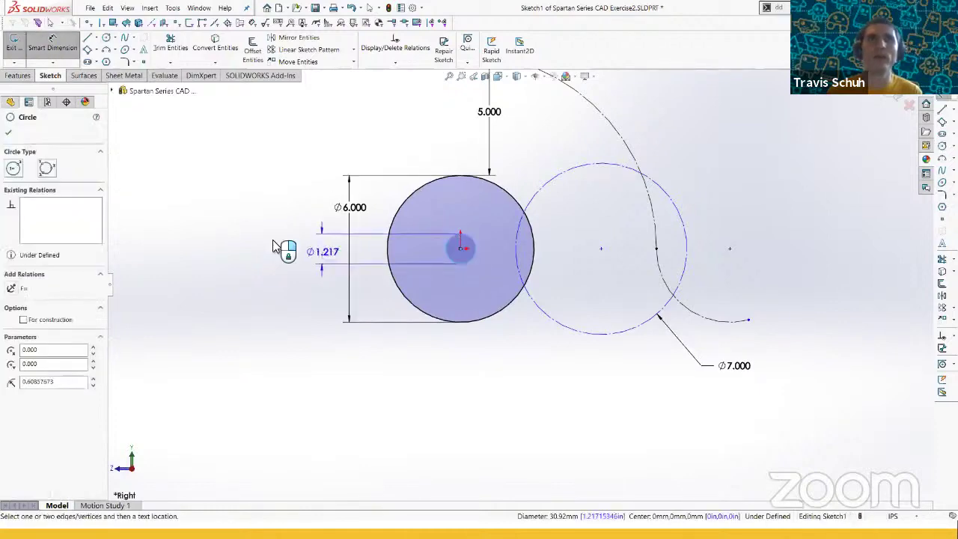
{"action": "left_click", "coordinate": [271, 217]}
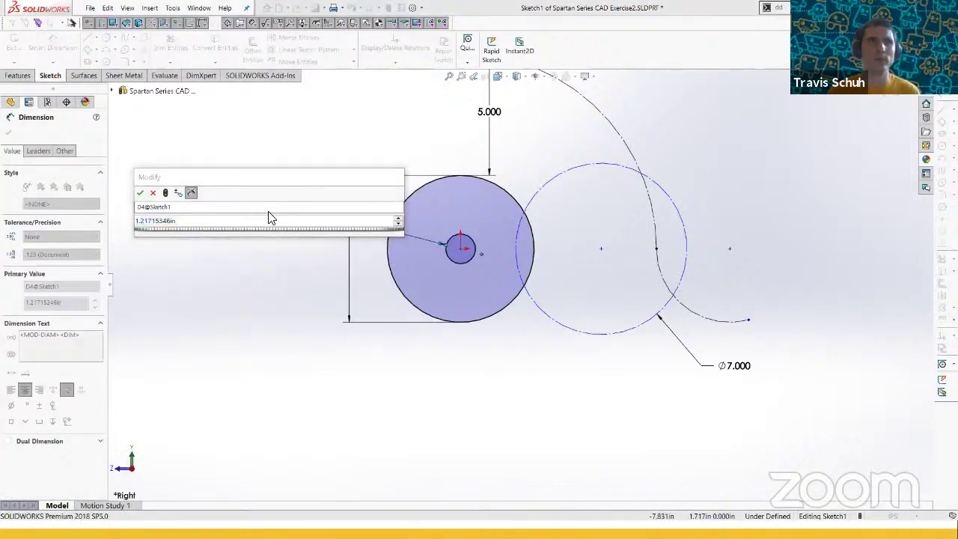
{"action": "key", "text": "alt+Tab"}
{"action": "key", "text": "alt+Tab"}
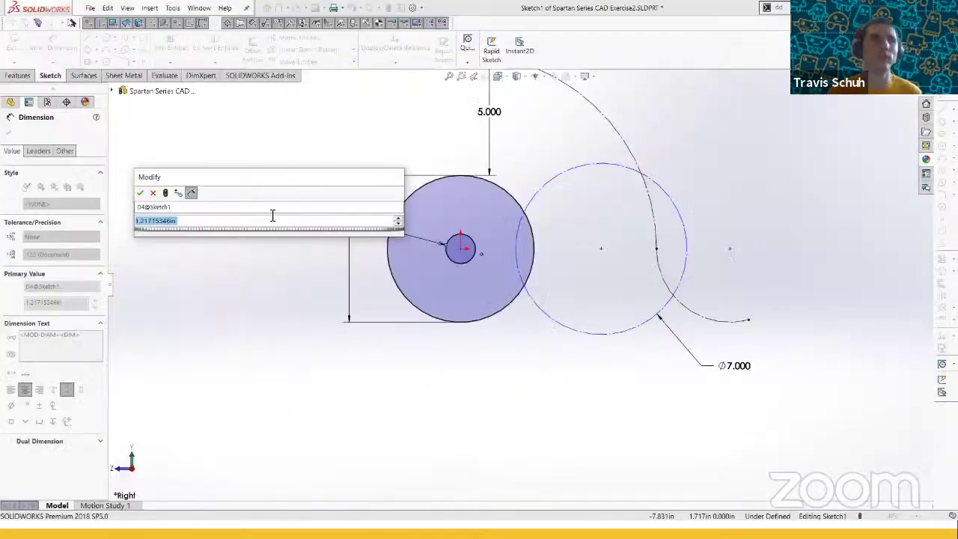
{"action": "type", "text": "2"}
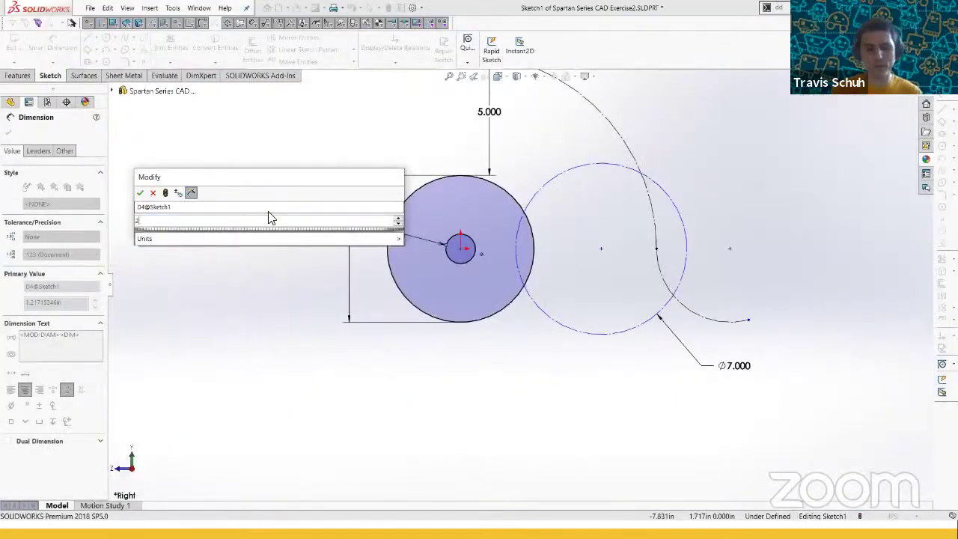
{"action": "type", "text": "4*"}
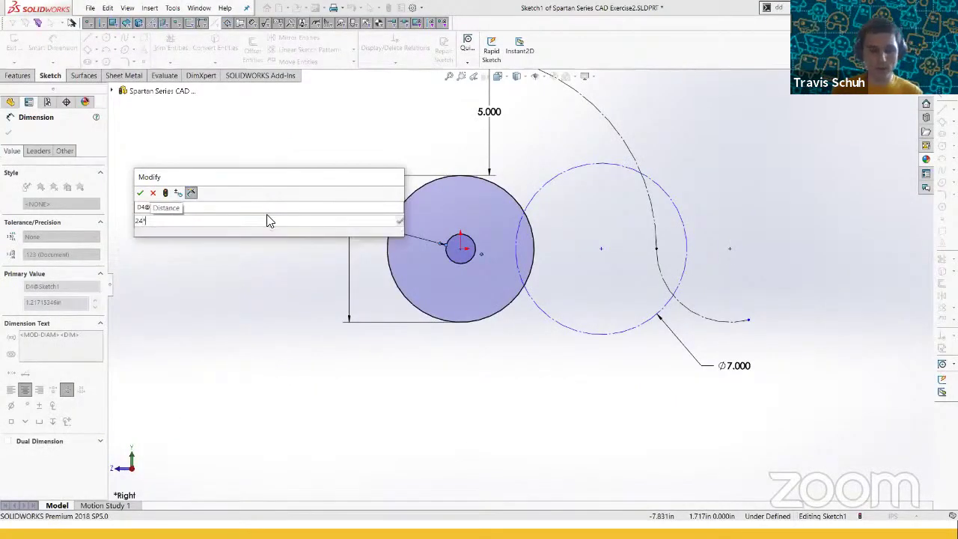
{"action": "type", "text": "3mm/pi"}
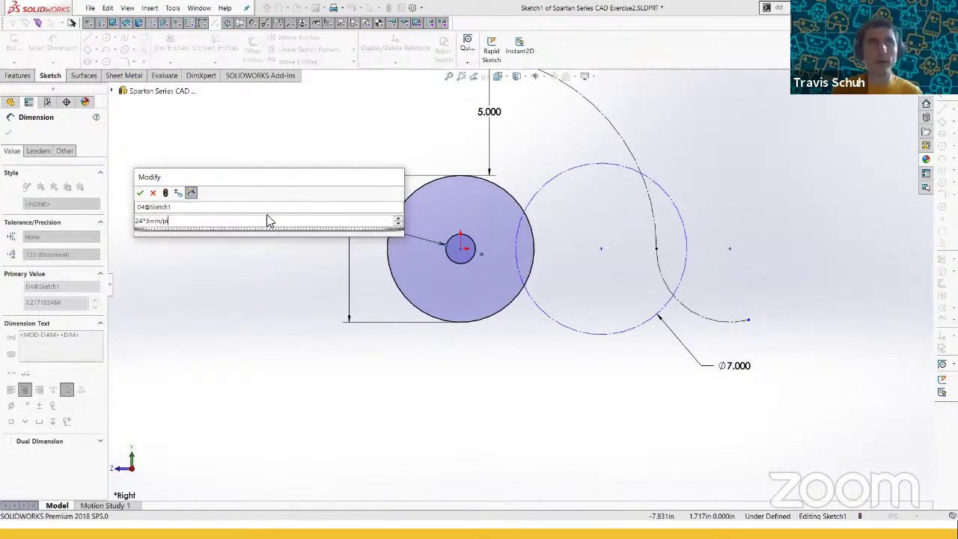
{"action": "key", "text": "Return"}
{"action": "key", "text": "Escape"}
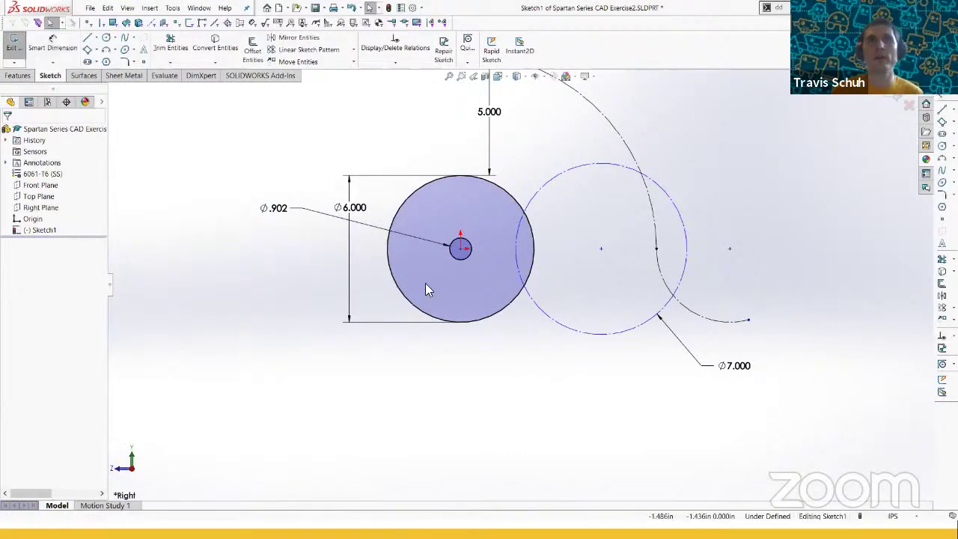
- Sketch a second small circle about 0.79 in in diameter inside the 6 in circle, straight below its centre
{"action": "scroll", "coordinate": [425, 283], "scroll_direction": "down", "scroll_amount": 1}
{"action": "key", "text": "s"}
{"action": "left_click", "coordinate": [493, 373]}
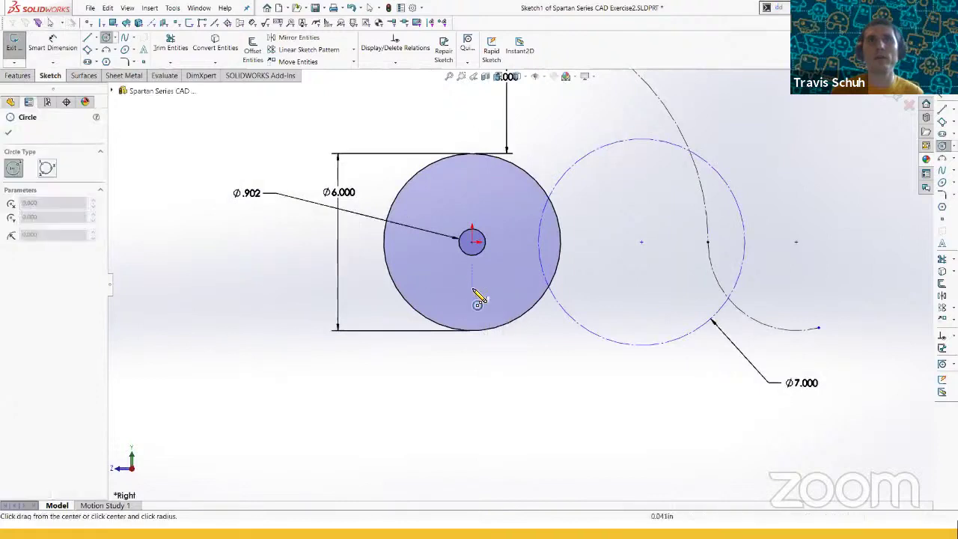
{"action": "left_click", "coordinate": [472, 288]}
{"action": "left_click", "coordinate": [482, 292]}
{"action": "key", "text": "Escape"}
- Dimension the lower small circle's diameter as 16*3mm/pi
{"action": "key", "text": "s"}
{"action": "left_click", "coordinate": [489, 288]}
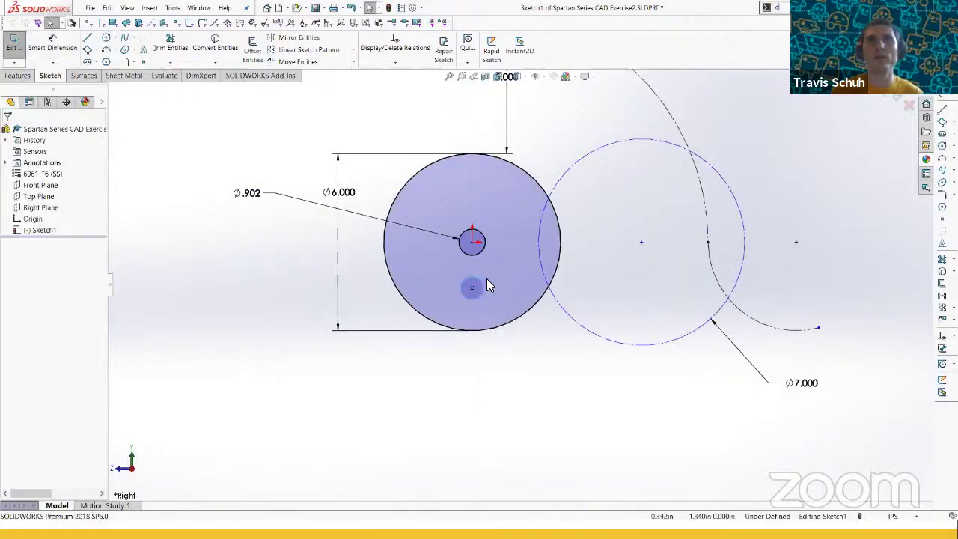
{"action": "left_click", "coordinate": [486, 281]}
{"action": "key", "text": "d"}
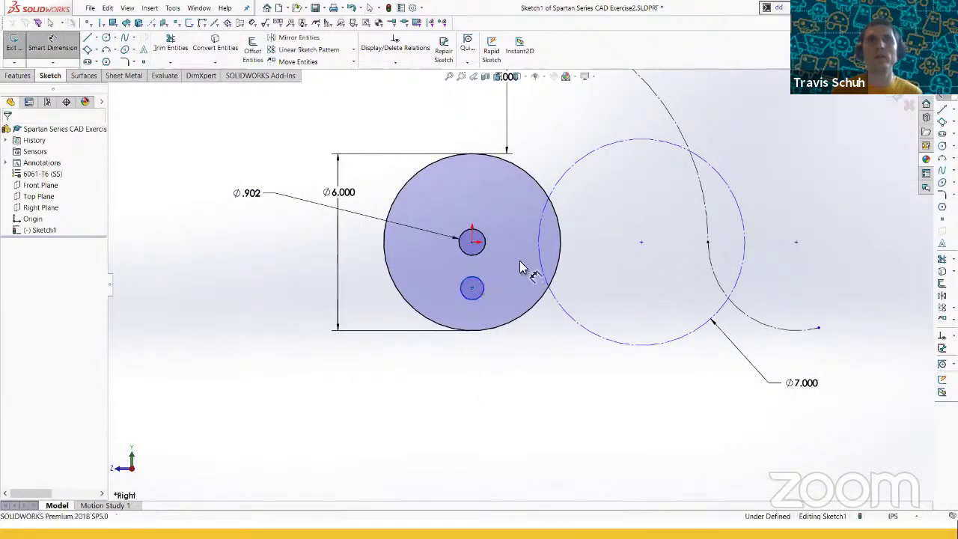
{"action": "left_click", "coordinate": [482, 288]}
{"action": "left_click", "coordinate": [544, 295]}
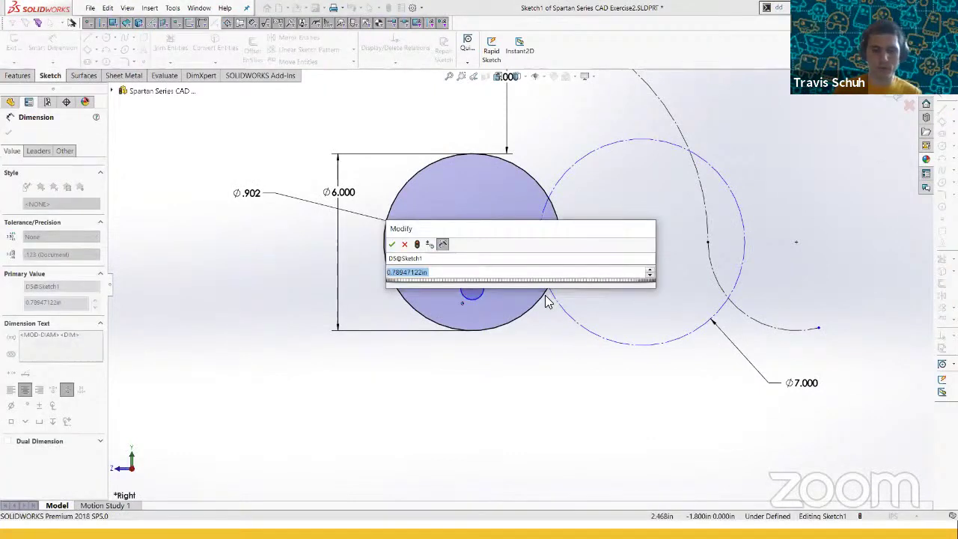
{"action": "type", "text": "16*"}
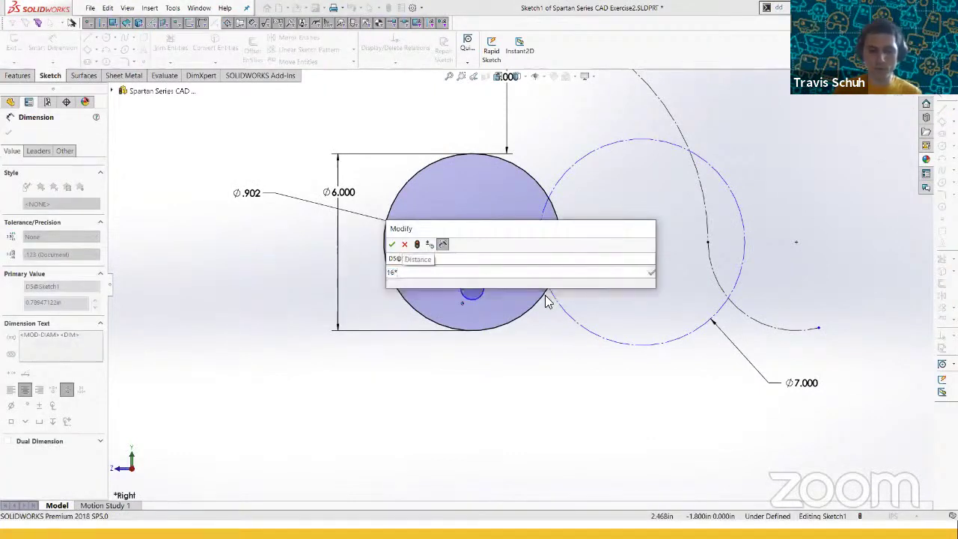
{"action": "type", "text": "3mm/pi"}
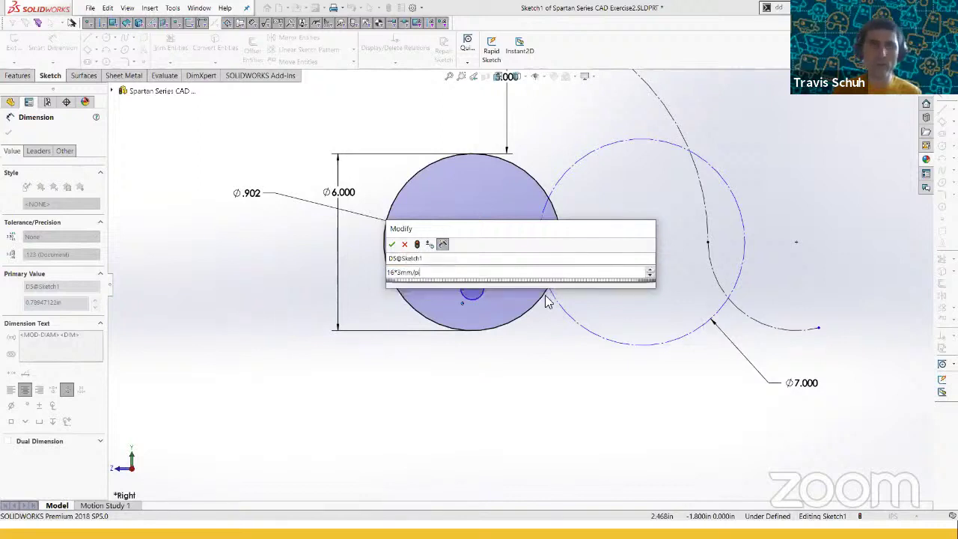
{"action": "key", "text": "Return"}
{"action": "scroll", "coordinate": [478, 266], "scroll_direction": "down", "scroll_amount": 2}
{"action": "key", "text": "Escape"}
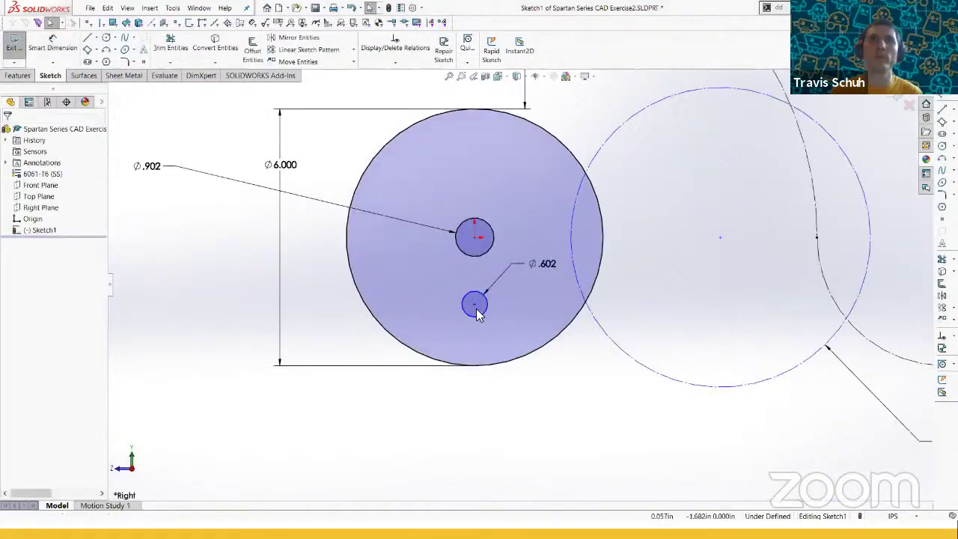
{"action": "left_click", "coordinate": [475, 304]}
{"action": "left_click", "coordinate": [473, 238], "text": "ctrl"}
{"action": "left_click", "coordinate": [475, 244]}
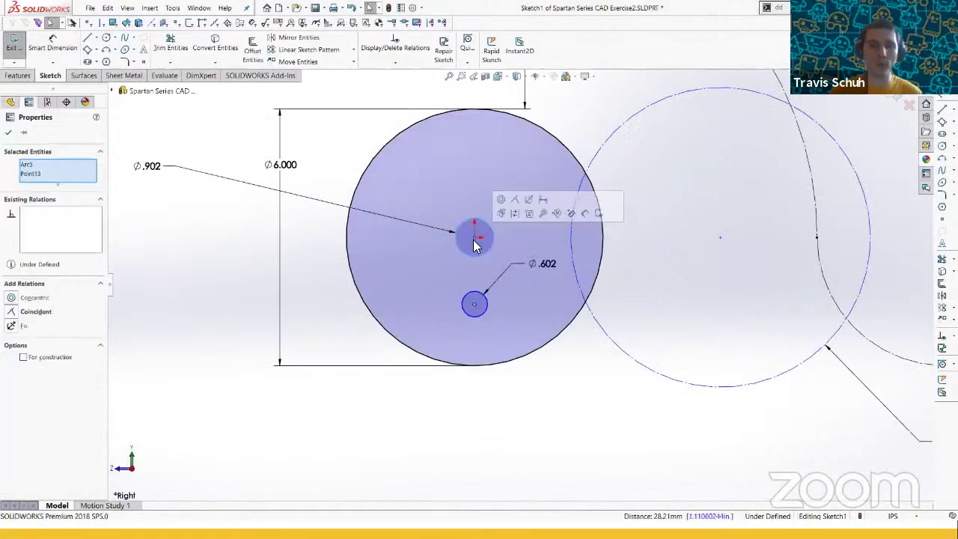
{"action": "left_click", "coordinate": [477, 243], "text": "ctrl"}
{"action": "left_click", "coordinate": [477, 243]}
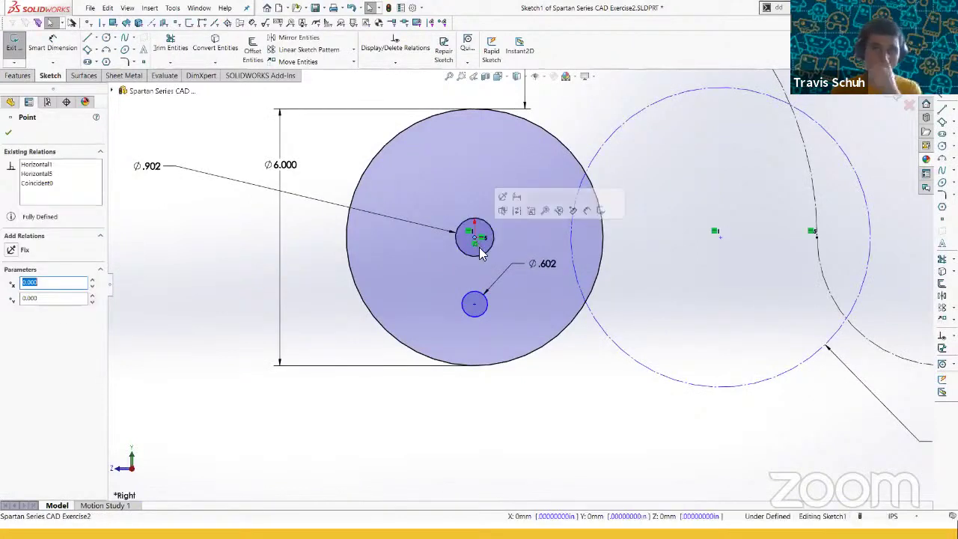
{"action": "scroll", "coordinate": [490, 266], "scroll_direction": "up", "scroll_amount": 2}
{"action": "scroll", "coordinate": [586, 282], "scroll_direction": "up", "scroll_amount": 1}
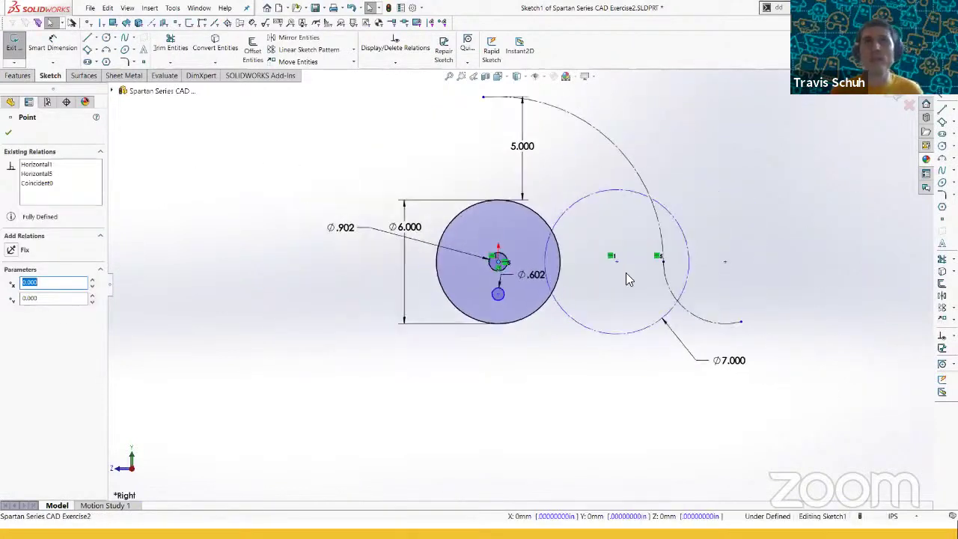
{"action": "scroll", "coordinate": [640, 274], "scroll_direction": "down", "scroll_amount": 1}
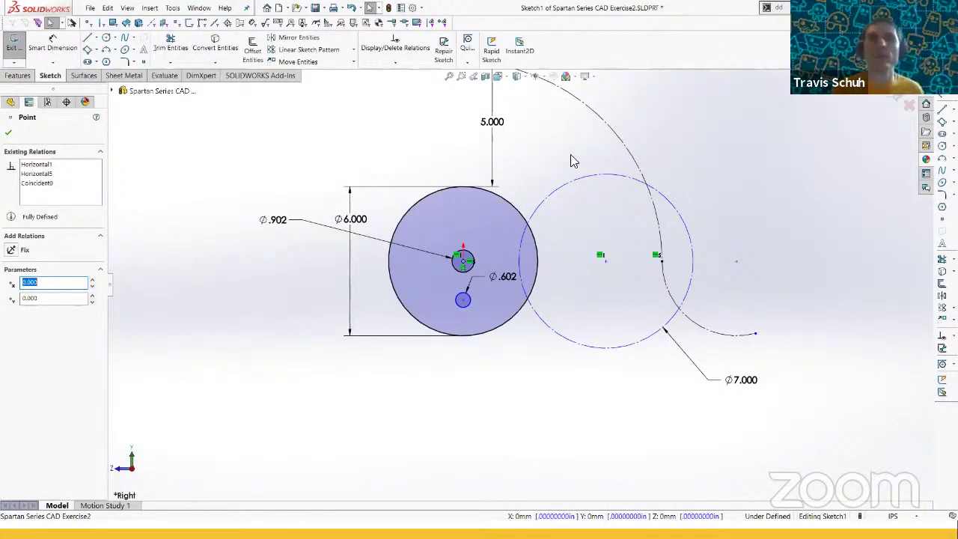
- Move the lower small circle's centre to about 1.32 in straight below the wheel centre
{"action": "key", "text": "Escape"}
{"action": "scroll", "coordinate": [475, 271], "scroll_direction": "up", "scroll_amount": 2}
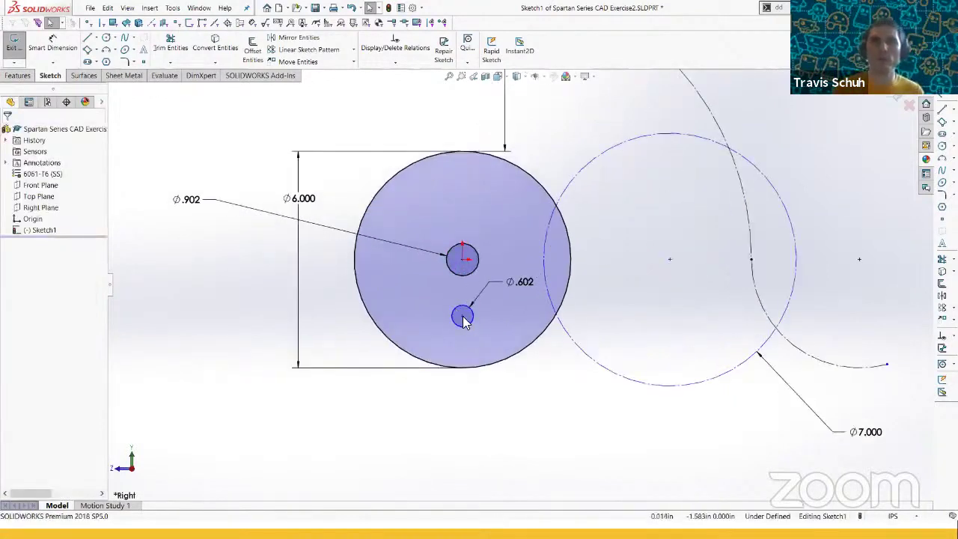
{"action": "mouse_move", "coordinate": [463, 299]}
{"action": "left_mouse_down"}
{"action": "mouse_move", "coordinate": [461, 285]}
{"action": "mouse_move", "coordinate": [459, 311]}
{"action": "left_mouse_up"}
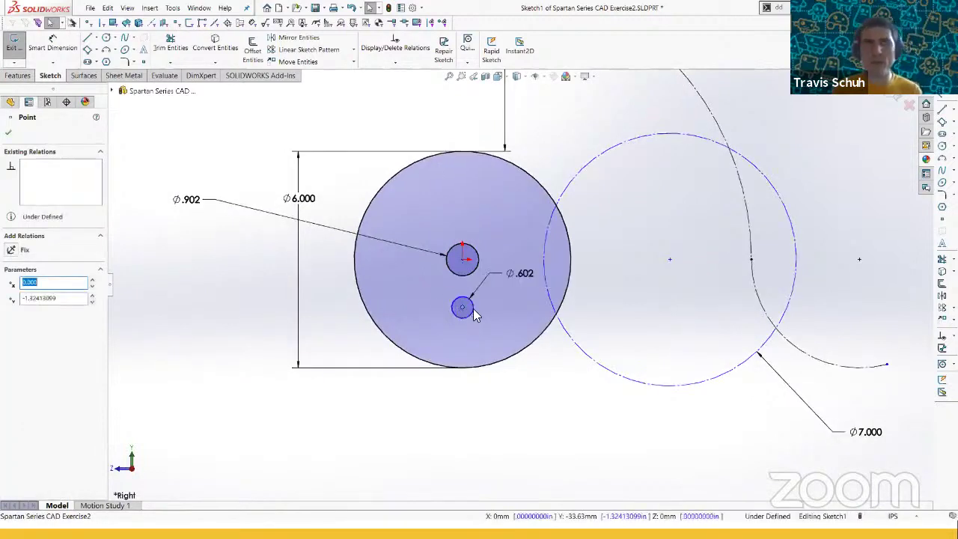
- Sketch two lines joining the sides of the central pulley circle to the sides of the lower small circle
{"action": "key", "text": "l"}
{"action": "left_click", "coordinate": [461, 306]}
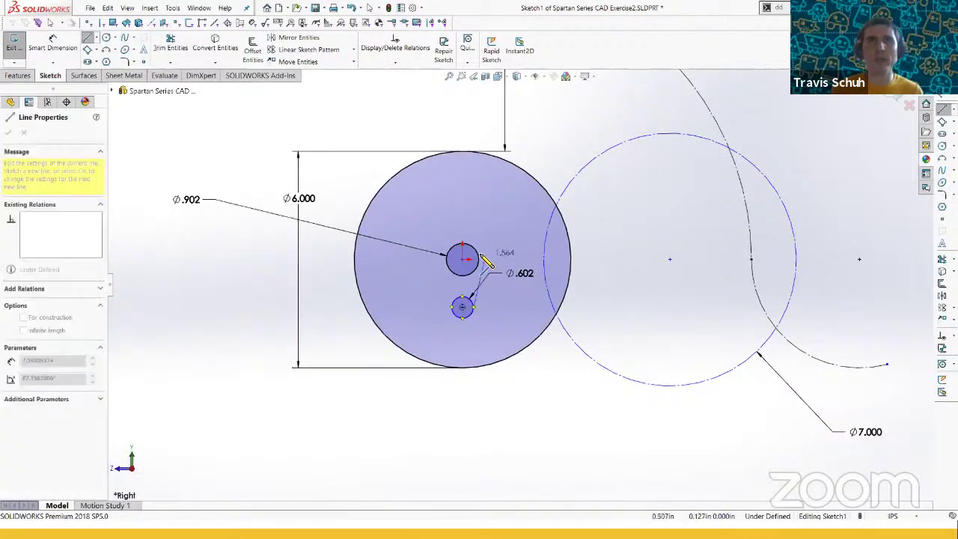
{"action": "key", "text": "Escape"}
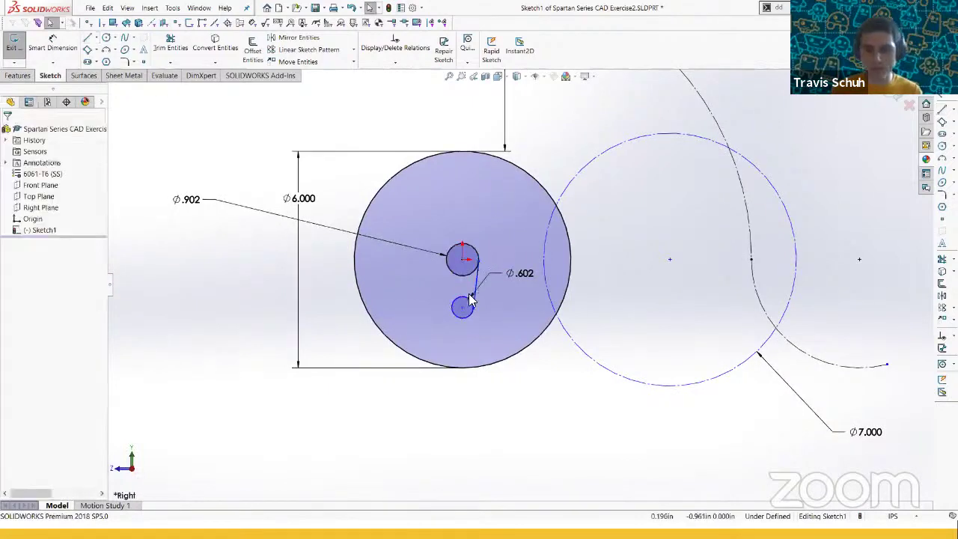
{"action": "key", "text": "l"}
{"action": "left_click", "coordinate": [461, 307]}
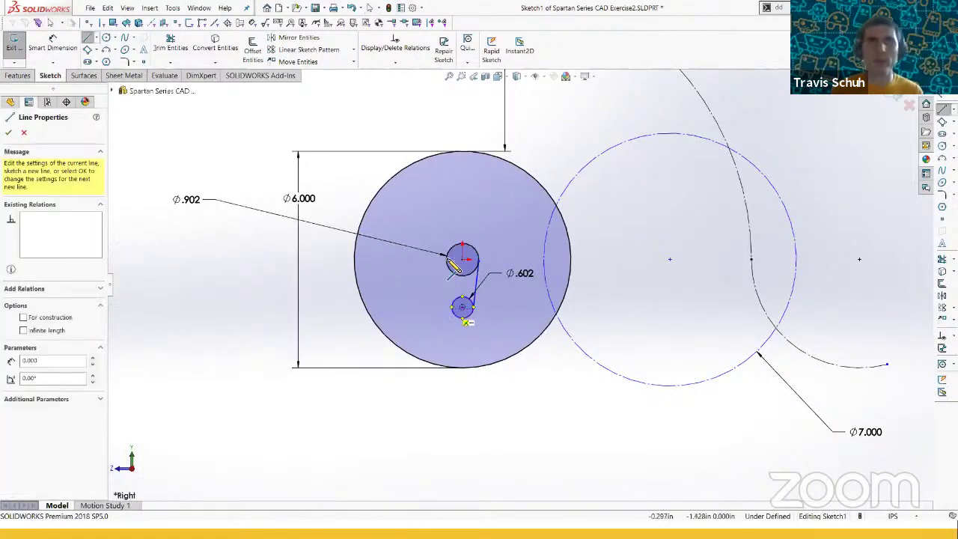
{"action": "left_click", "coordinate": [454, 265]}
{"action": "key", "text": "Escape"}
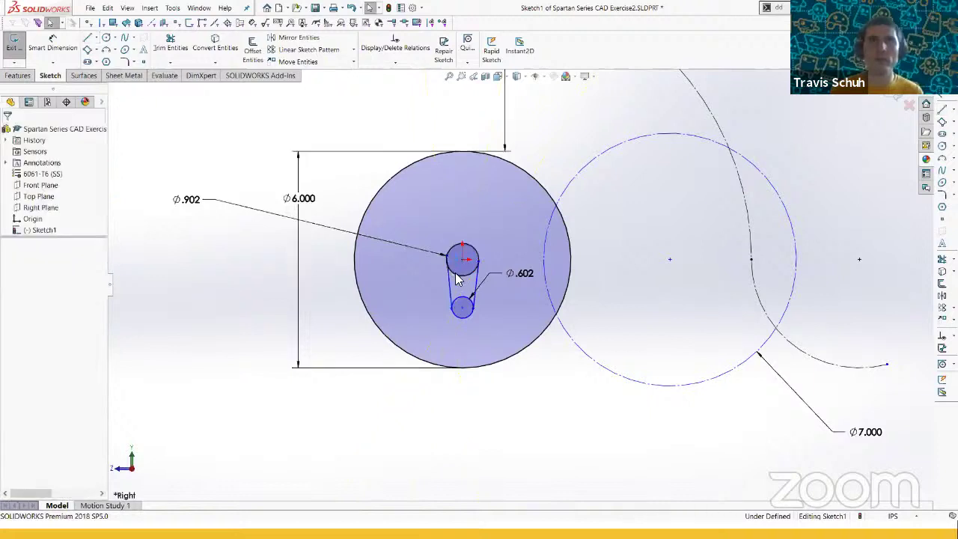
- Make both belt lines tangent to the central pulley circle
{"action": "left_click", "coordinate": [450, 276]}
{"action": "left_click", "coordinate": [456, 274], "text": "ctrl"}
{"action": "key", "text": "a"}
{"action": "key", "text": "Escape"}
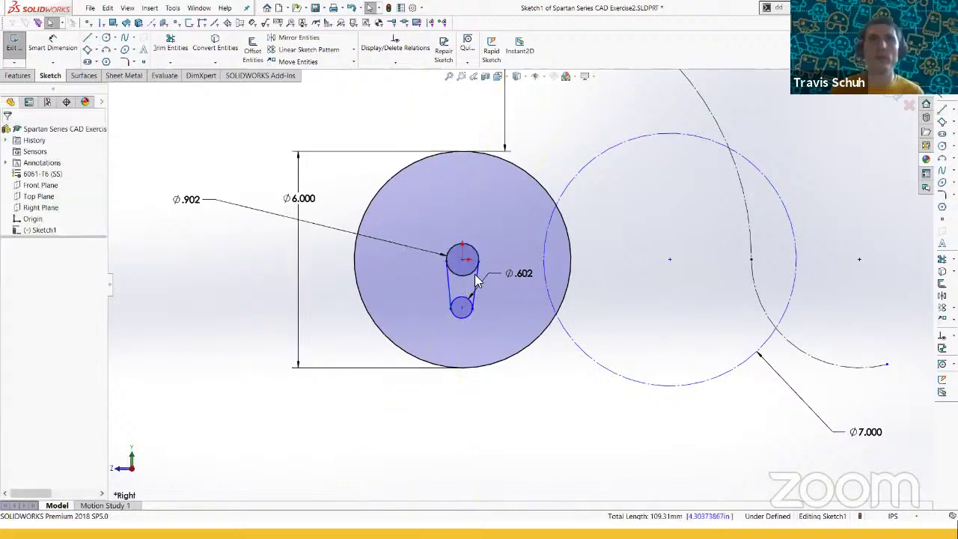
{"action": "left_click", "coordinate": [475, 276]}
{"action": "left_click", "coordinate": [469, 274], "text": "ctrl"}
{"action": "key", "text": "Escape"}
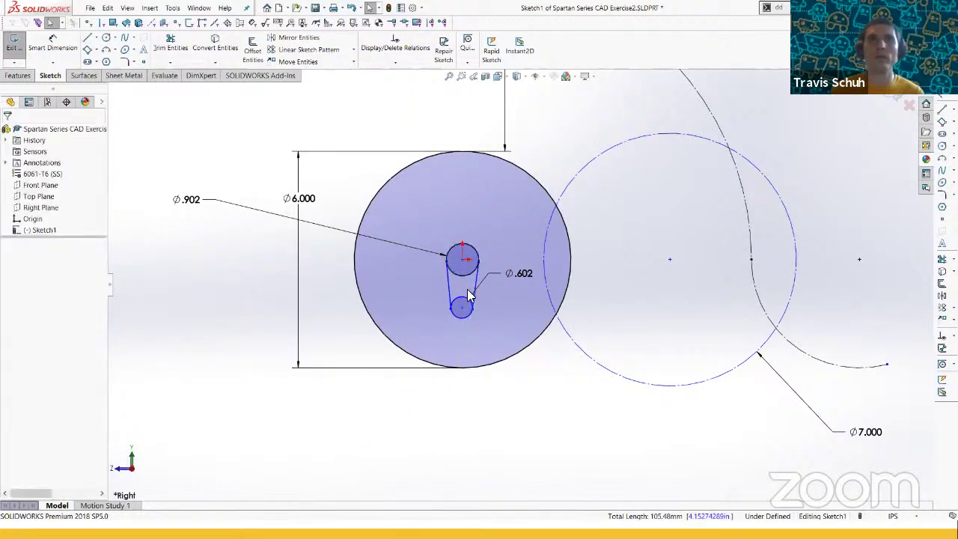
- Make both belt lines tangent to the lower small pulley circle
{"action": "left_click", "coordinate": [469, 301]}
{"action": "left_click", "coordinate": [475, 302]}
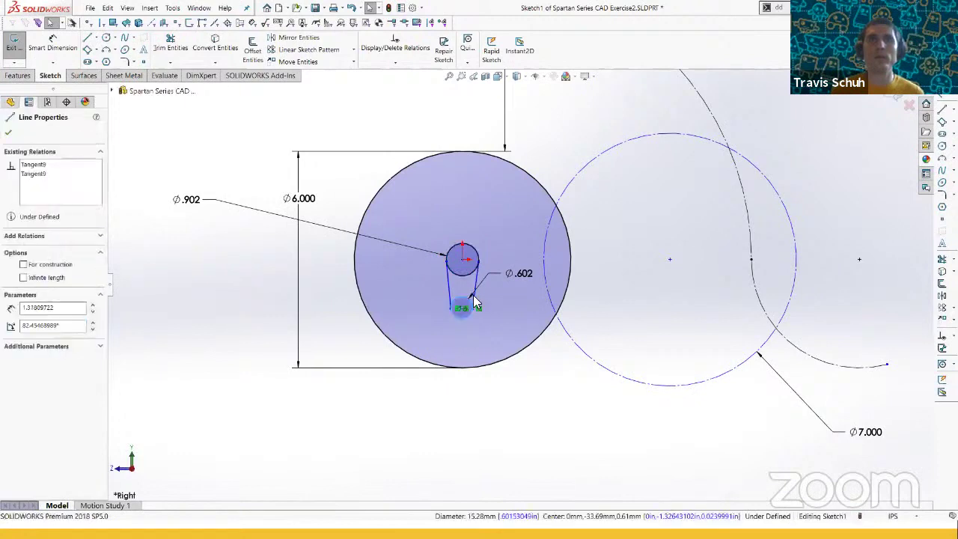
{"action": "left_click", "coordinate": [472, 303], "text": "ctrl"}
{"action": "left_click", "coordinate": [471, 304]}
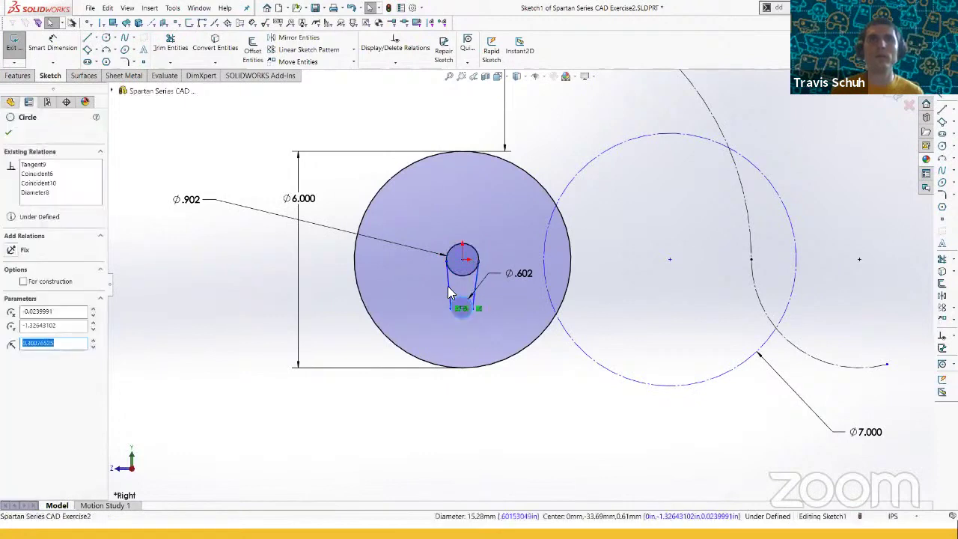
{"action": "left_click", "coordinate": [448, 287], "text": "ctrl"}
{"action": "key", "text": "Escape"}
- Add a vertical relation between the lower small circle's centre and the wheel centre
{"action": "scroll", "coordinate": [464, 303], "scroll_direction": "down", "scroll_amount": 1}
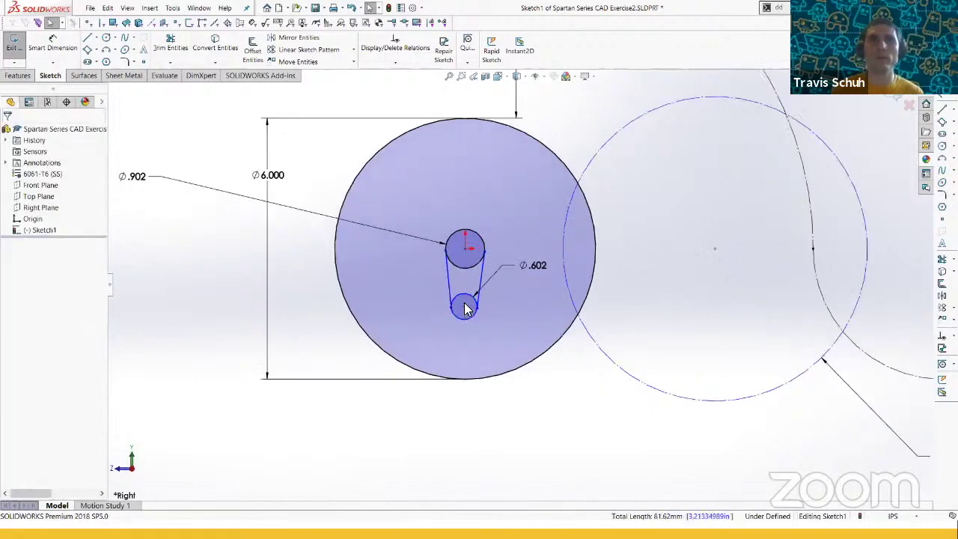
{"action": "left_click", "coordinate": [464, 245]}
{"action": "left_click", "coordinate": [464, 247], "text": "ctrl"}
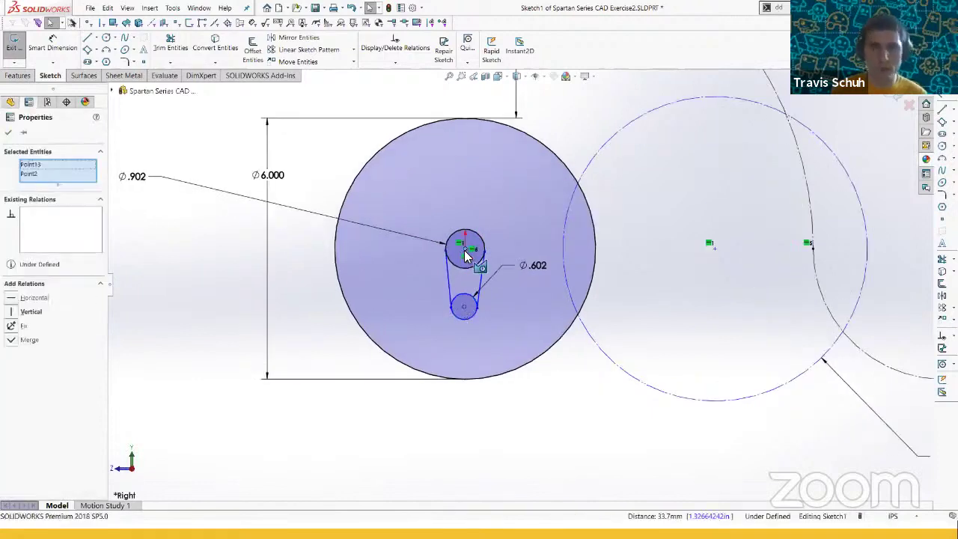
{"action": "key", "text": "v"}
{"action": "key", "text": "Escape"}
- Sketch a circle about 2.80 in in diameter centred on the lower small pulley circle
{"action": "key", "text": "s"}
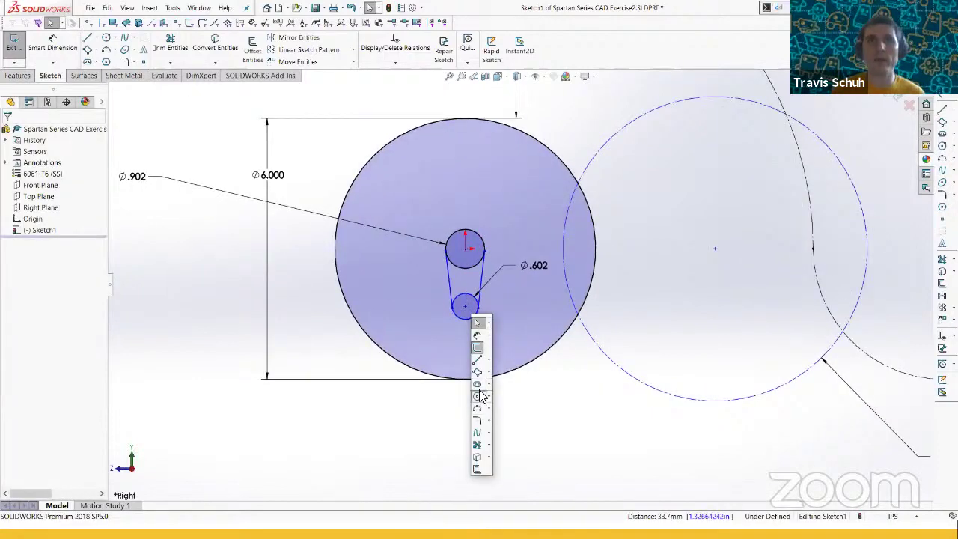
{"action": "left_click", "coordinate": [478, 395]}
{"action": "left_click", "coordinate": [464, 305]}
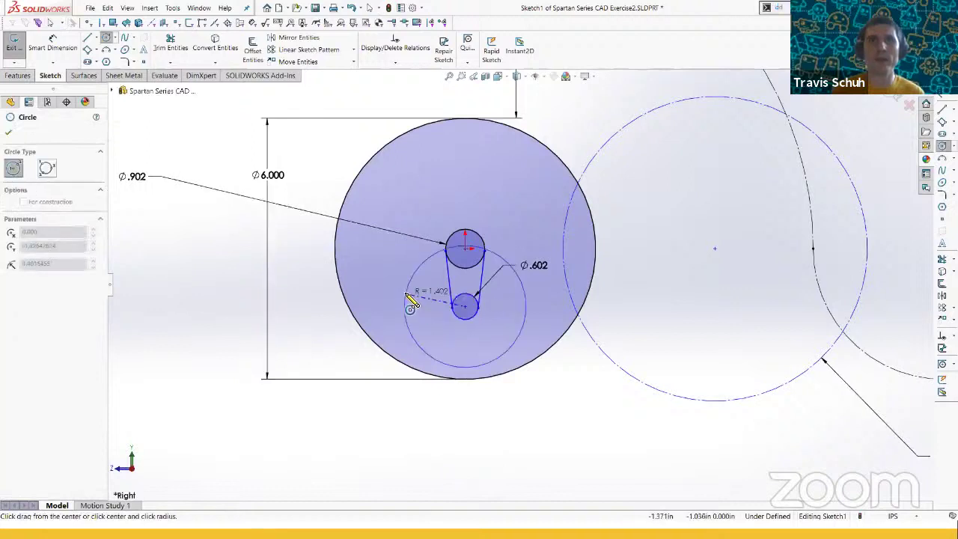
{"action": "left_click", "coordinate": [407, 296]}
{"action": "key", "text": "Escape"}
- Dimension the new circle around the lower pulley with a diameter of 2.55 in
{"action": "key", "text": "d"}
{"action": "left_click", "coordinate": [404, 293]}
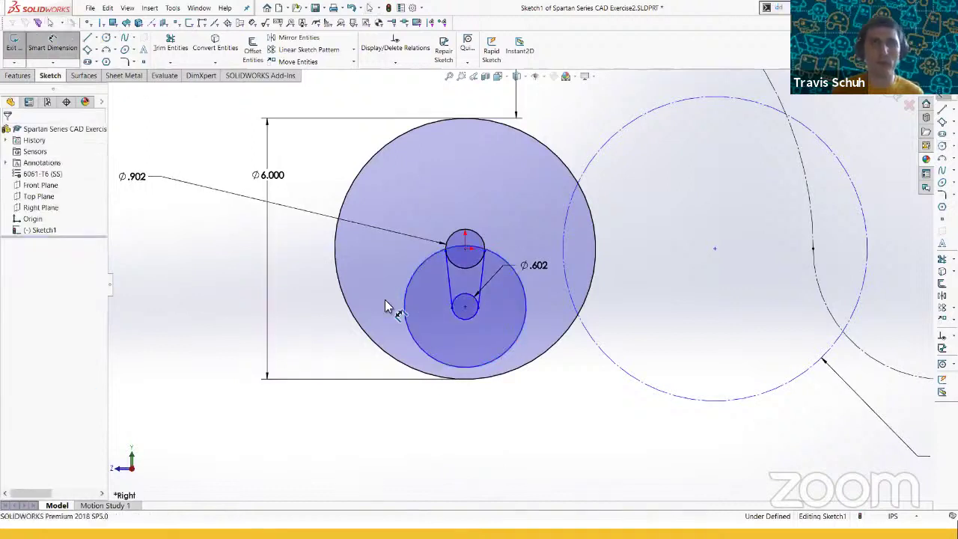
{"action": "left_click", "coordinate": [330, 326]}
{"action": "type", "text": "2.55"}
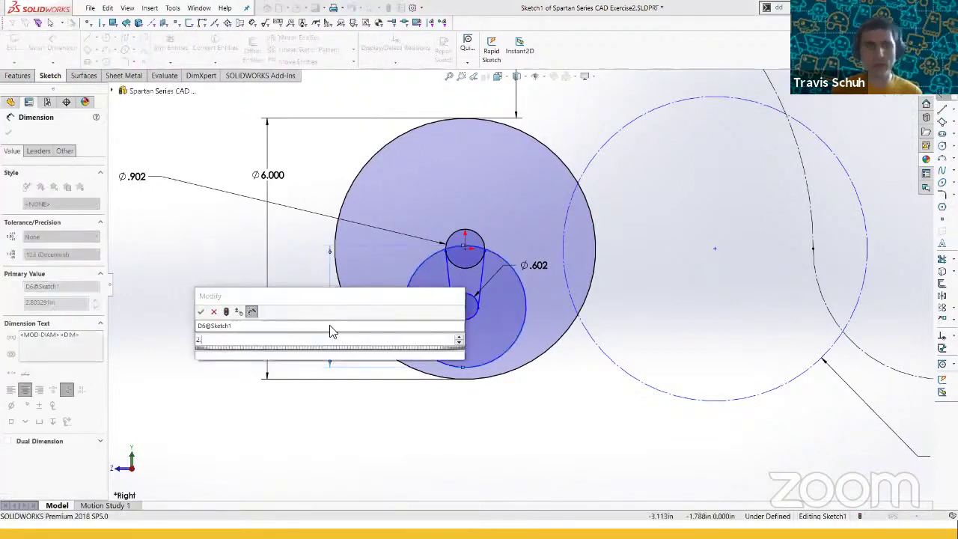
{"action": "key", "text": "Return"}
{"action": "key", "text": "Escape"}
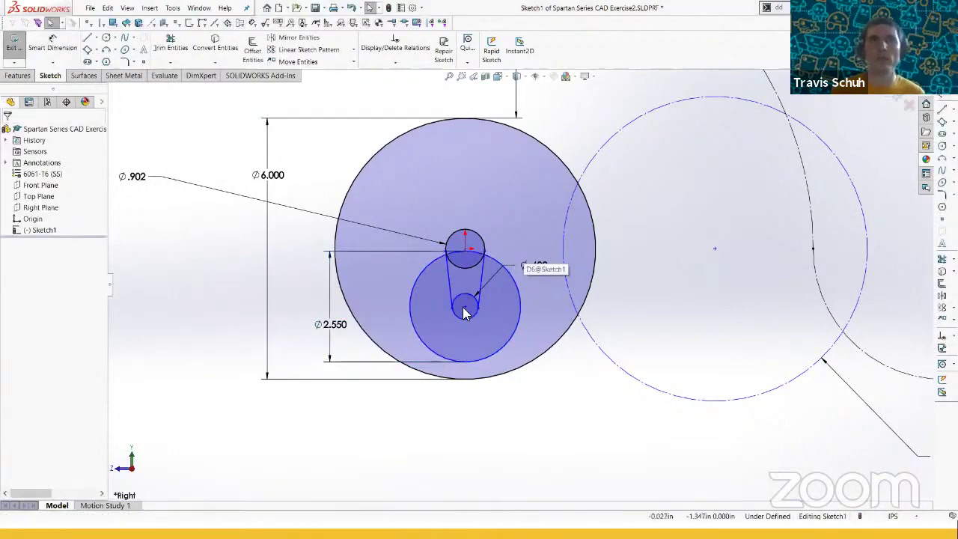
- Move the lower pulley circles to about 2.26 in below the wheel centre and trim both pulley circles' inner arcs between the belt lines
{"action": "left_click_drag", "start_coordinate": [464, 308], "coordinate": [467, 352]}
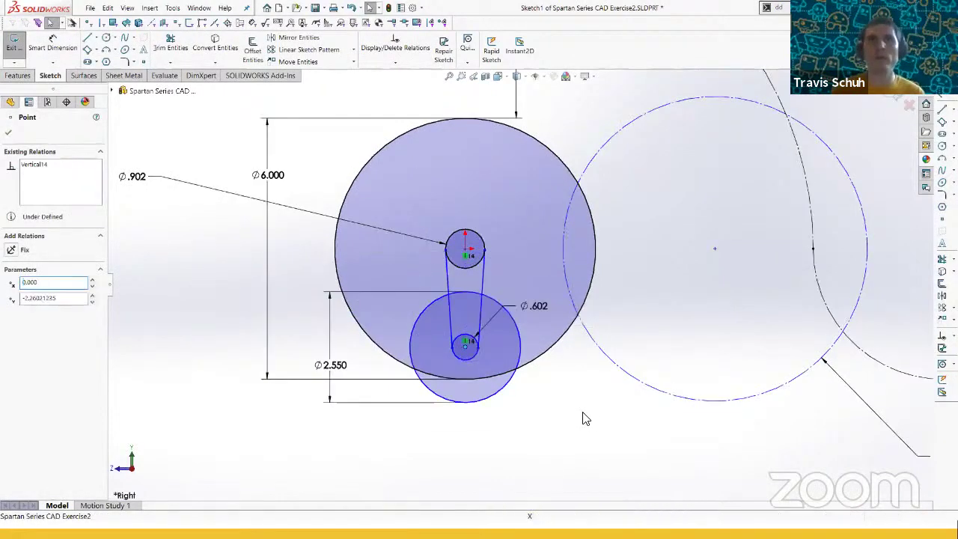
{"action": "left_click", "coordinate": [582, 412]}
{"action": "scroll", "coordinate": [474, 297], "scroll_direction": "up", "scroll_amount": 1}
{"action": "scroll", "coordinate": [474, 297], "scroll_direction": "down", "scroll_amount": 2}
{"action": "key", "text": "t"}
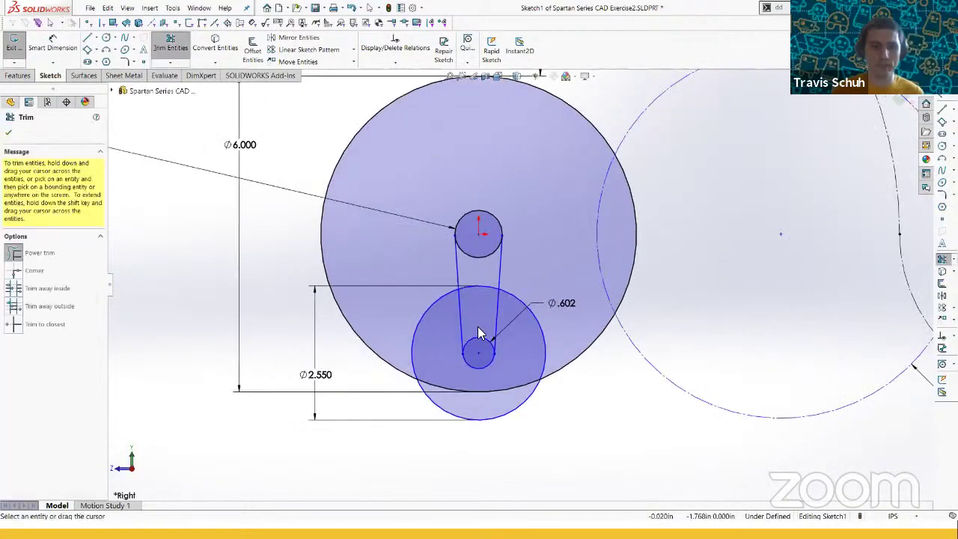
{"action": "mouse_move", "coordinate": [478, 327]}
{"action": "left_mouse_down"}
{"action": "mouse_move", "coordinate": [483, 336]}
{"action": "mouse_move", "coordinate": [482, 254]}
{"action": "left_mouse_up"}
{"action": "key", "text": "Escape"}
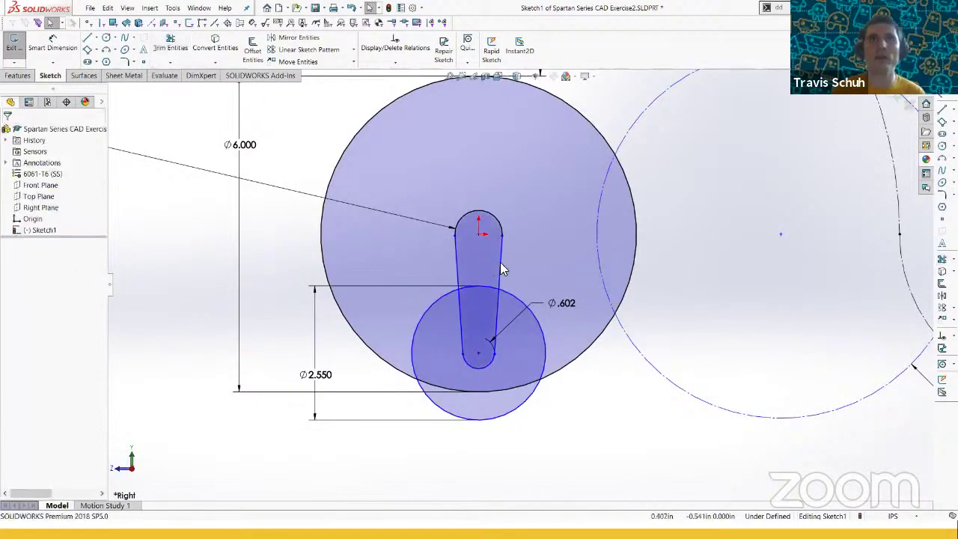
- Add a path length dimension to the closed belt loop formed by the two tangent lines and two pulley arcs
{"action": "left_click", "coordinate": [500, 264]}
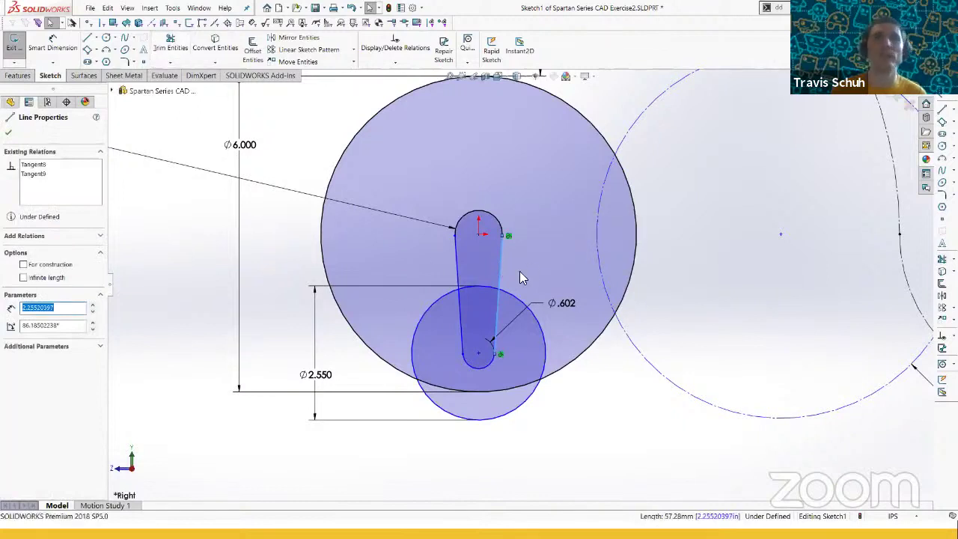
{"action": "right_click", "coordinate": [501, 266]}
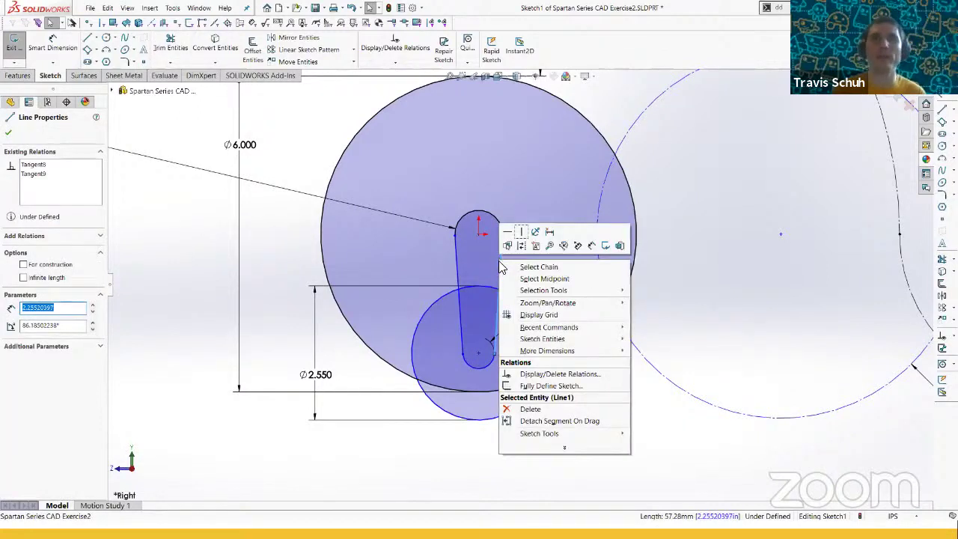
{"action": "key", "text": "Escape"}
{"action": "left_click", "coordinate": [491, 360], "text": "ctrl"}
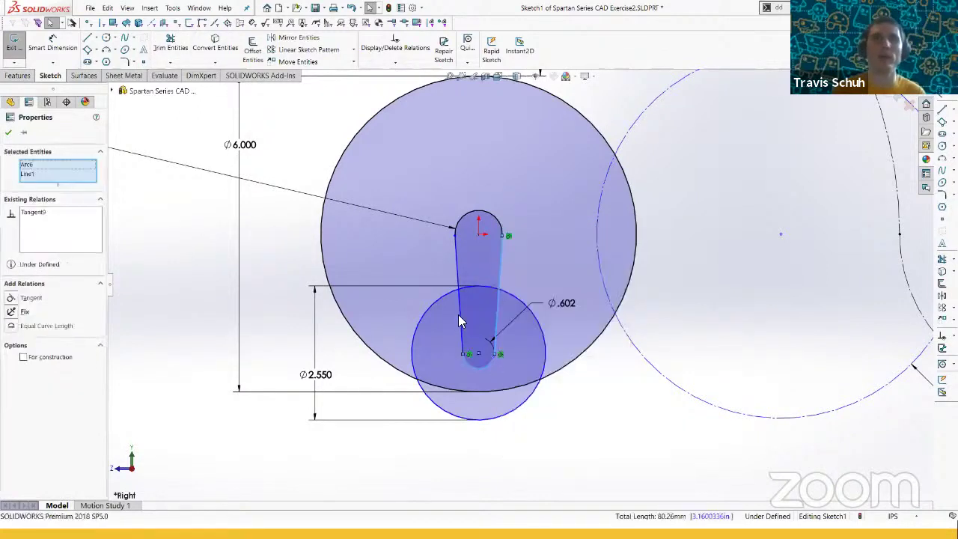
{"action": "left_click", "coordinate": [456, 241], "text": "ctrl"}
{"action": "left_click", "coordinate": [465, 214], "text": "ctrl"}
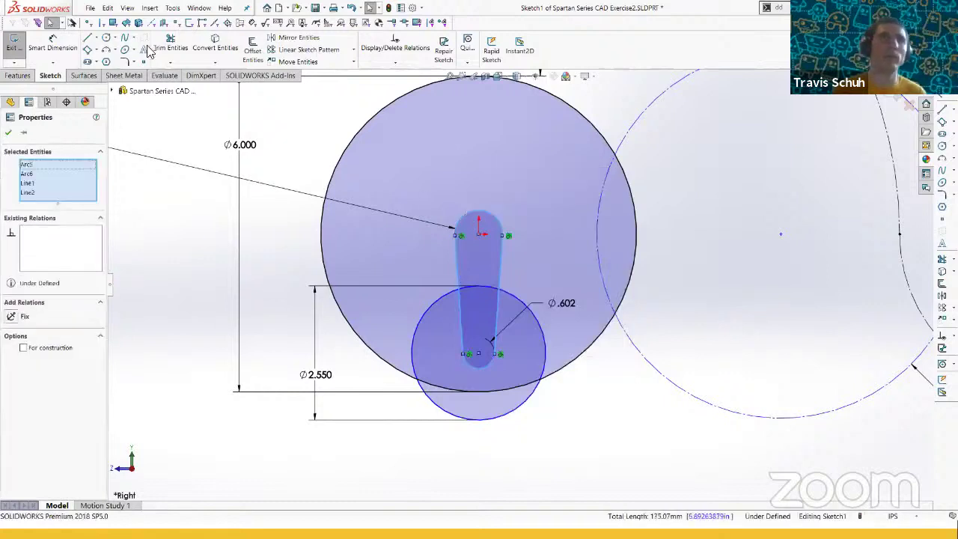
{"action": "left_click", "coordinate": [54, 65]}
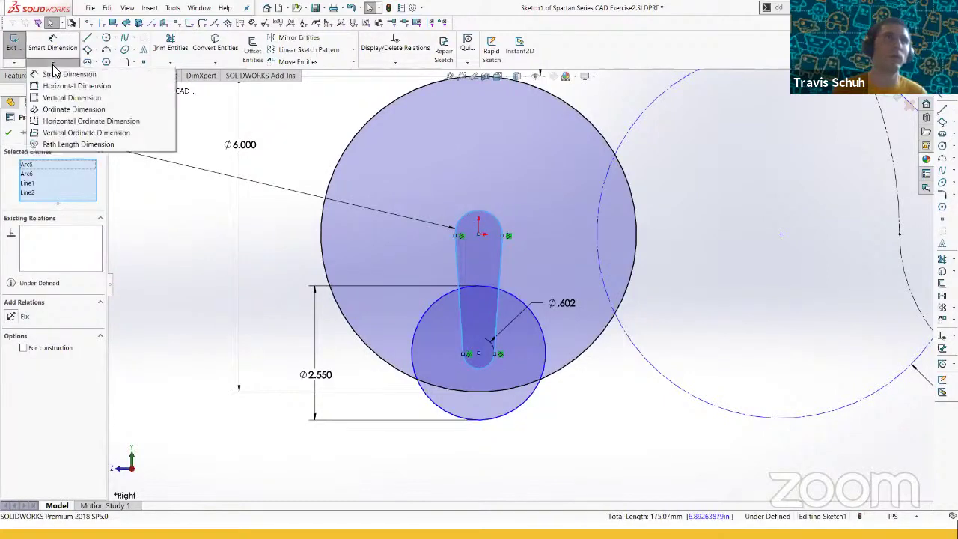
{"action": "left_click", "coordinate": [75, 143]}
{"action": "scroll", "coordinate": [454, 289], "scroll_direction": "up", "scroll_amount": 2}
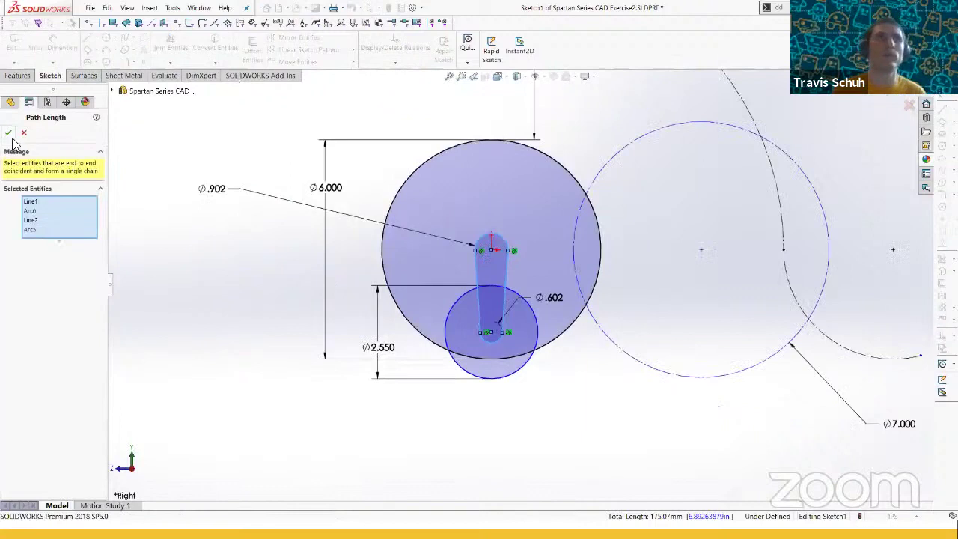
{"action": "left_click", "coordinate": [8, 133]}
{"action": "left_click", "coordinate": [335, 279]}
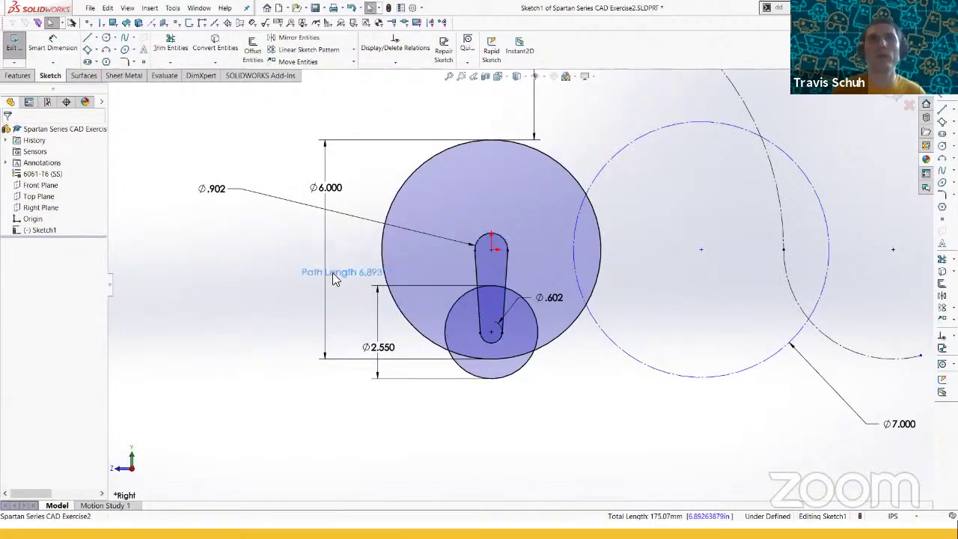
- Set the belt loop's path length to 45*3mm
{"action": "double_click", "coordinate": [340, 278]}
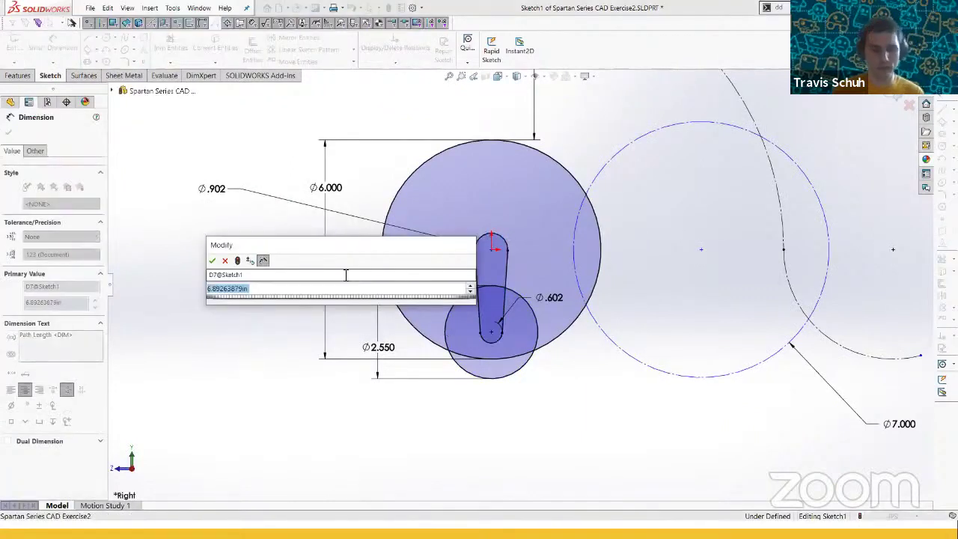
{"action": "type", "text": "45"}
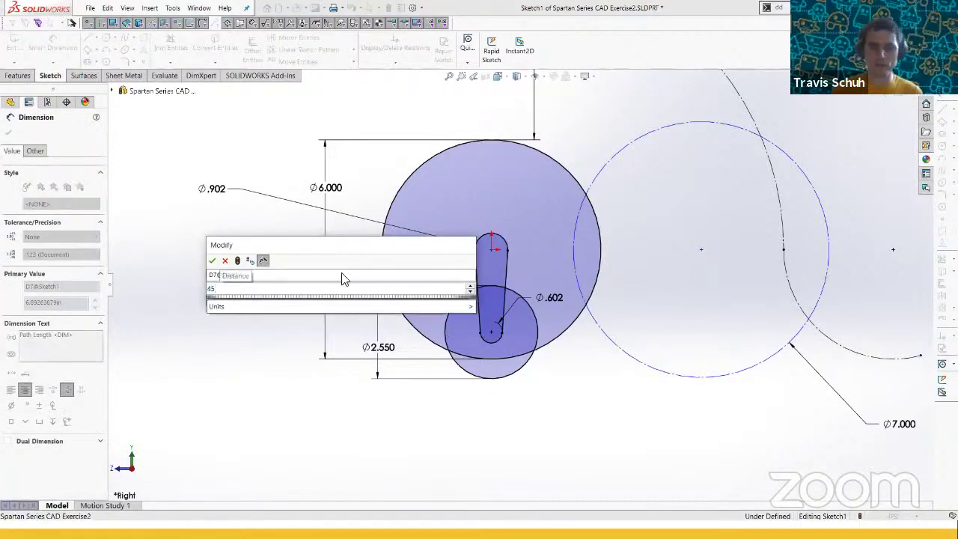
{"action": "type", "text": "*3mm"}
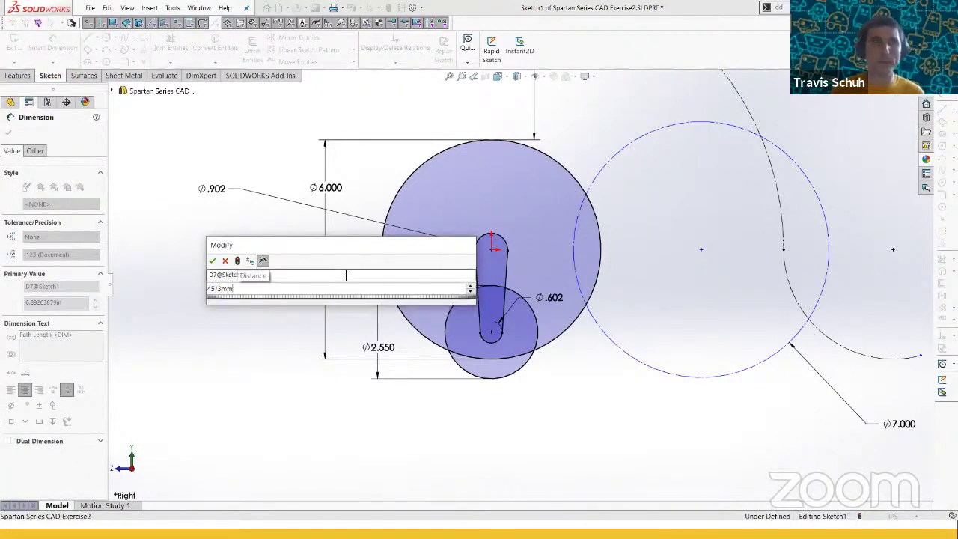
{"action": "key", "text": "Return"}
{"action": "scroll", "coordinate": [507, 268], "scroll_direction": "down", "scroll_amount": 2}
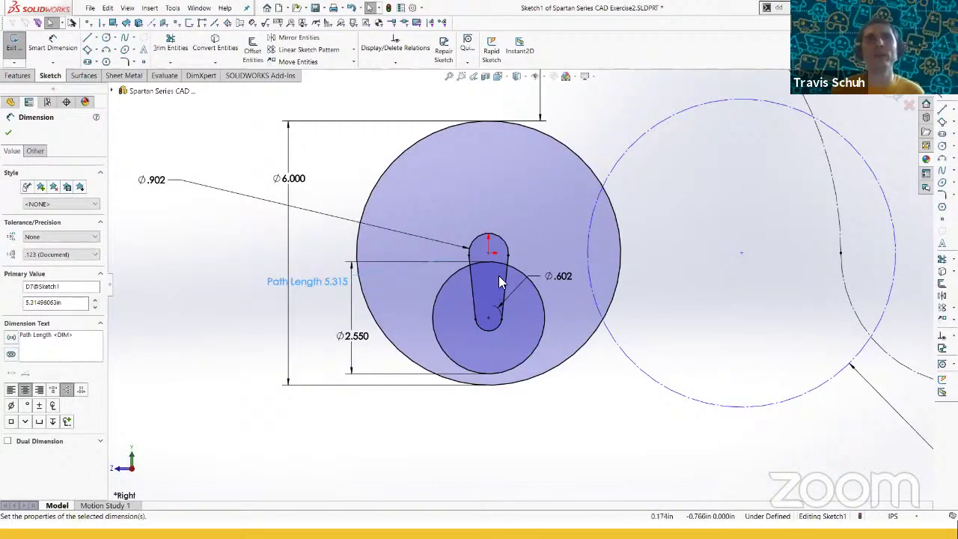
- Set the shooter belt loop's path length to 55*3mm
{"action": "left_click", "coordinate": [314, 253]}
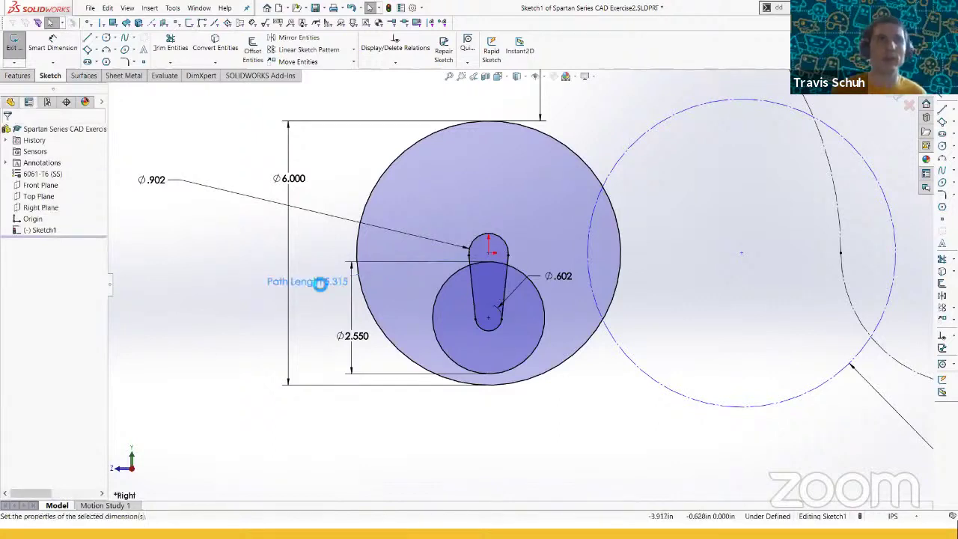
{"action": "double_click", "coordinate": [318, 284]}
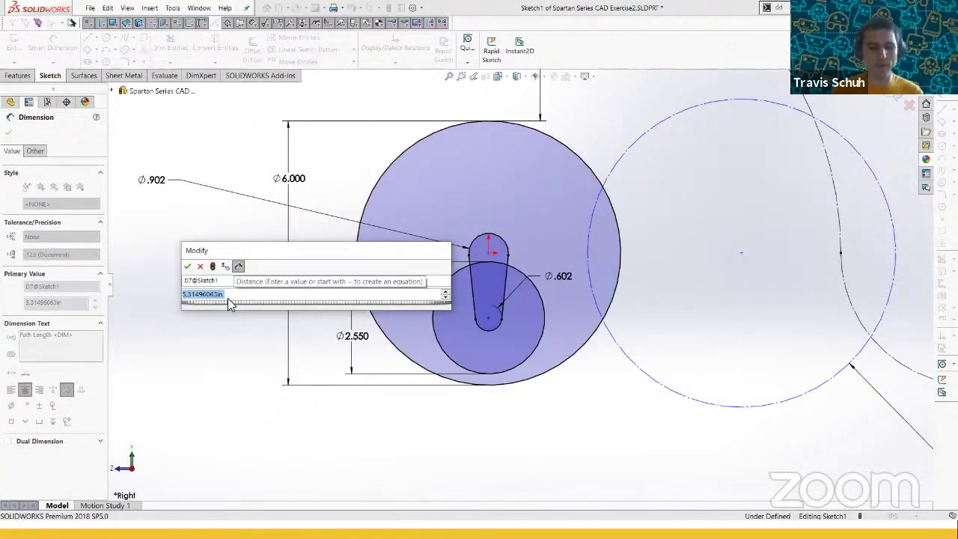
{"action": "type", "text": "55"}
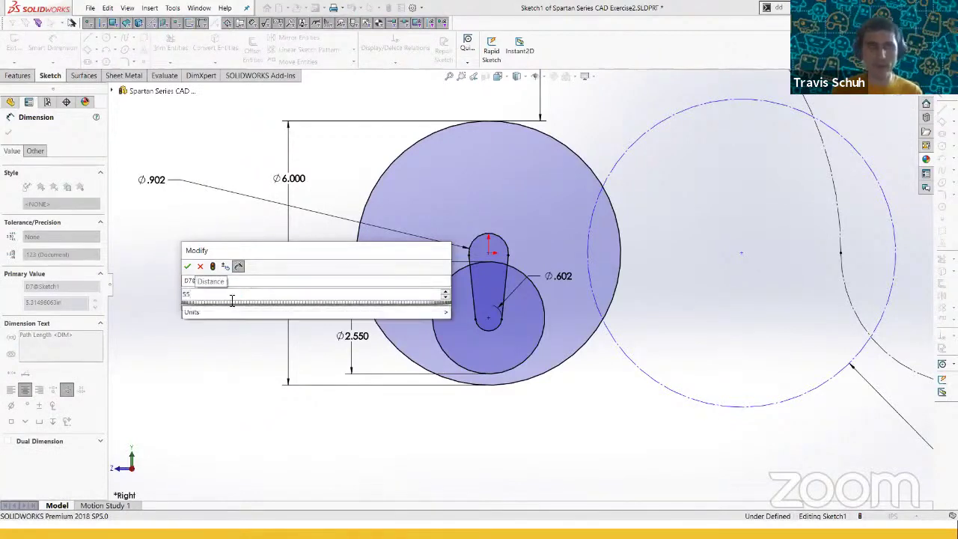
{"action": "type", "text": "mm*"}
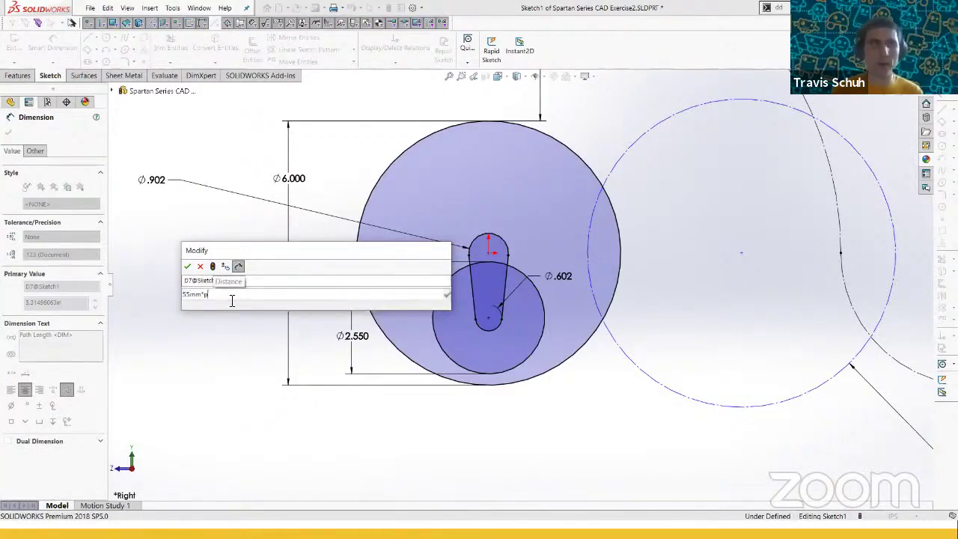
{"action": "key", "text": "BackSpace"}
{"action": "key", "text": "BackSpace"}
{"action": "type", "text": ".3mm"}
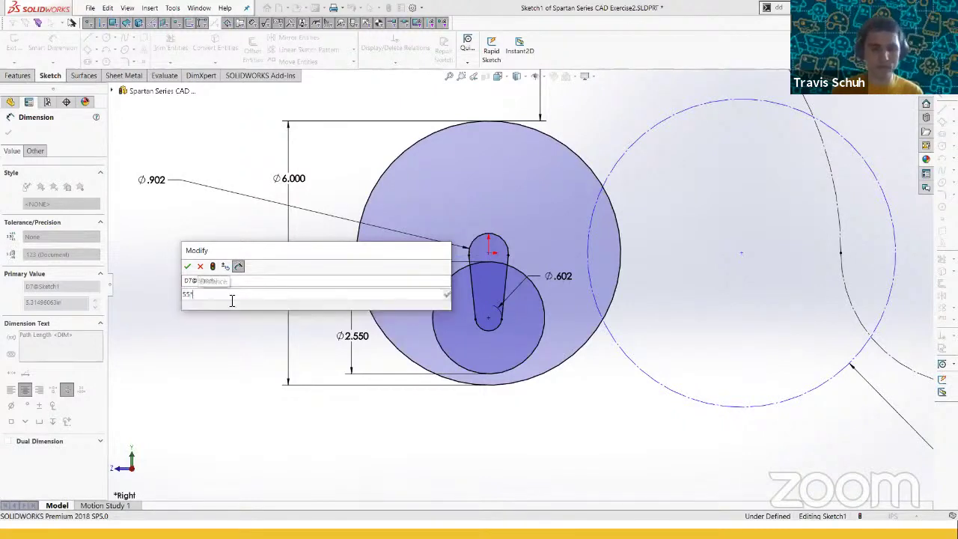
{"action": "key", "text": "Return"}
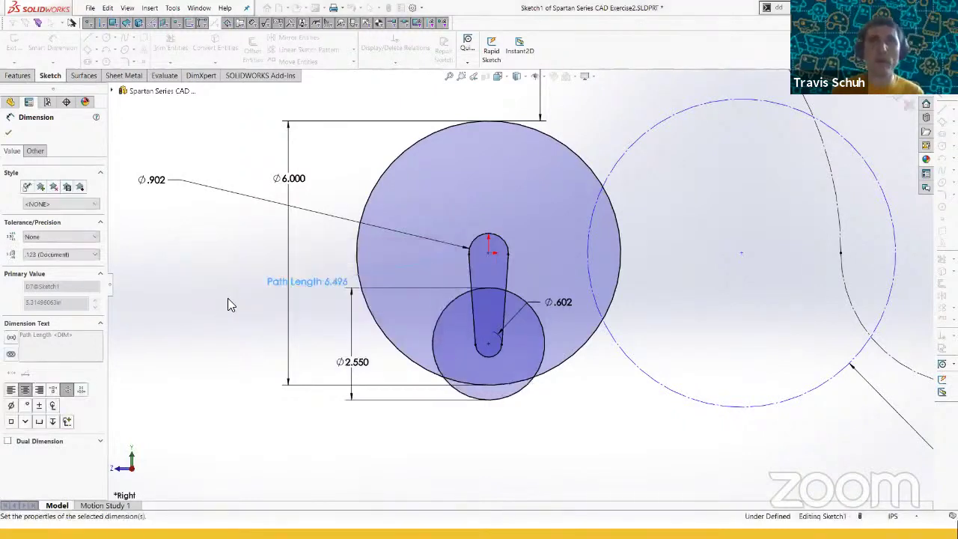
{"action": "left_click", "coordinate": [326, 321]}
- Check the feeder pulley size on the planning slide and sketch a circle about 2.57 in in diameter below the hood curve's lower end
{"action": "scroll", "coordinate": [620, 323], "scroll_direction": "up", "scroll_amount": 2}
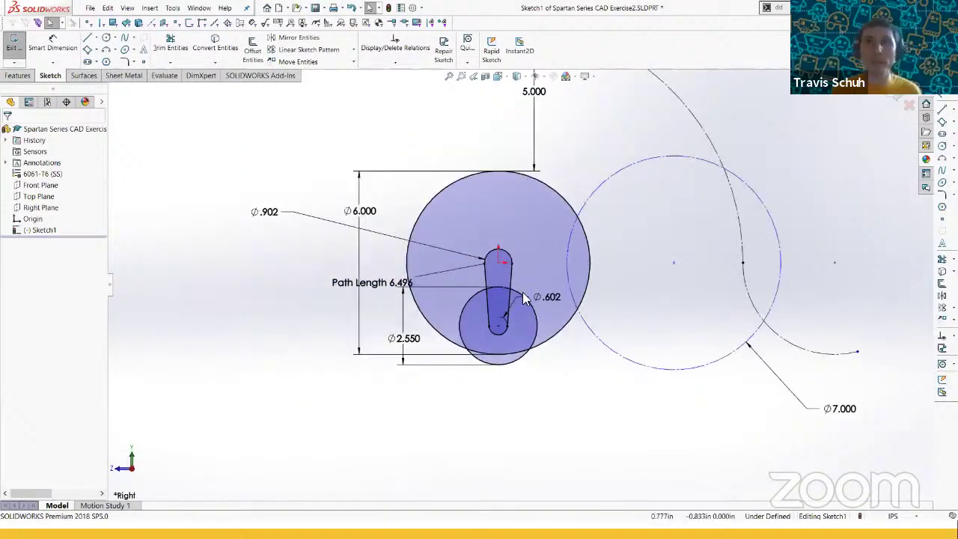
{"action": "scroll", "coordinate": [523, 293], "scroll_direction": "down", "scroll_amount": 1}
{"action": "scroll", "coordinate": [524, 297], "scroll_direction": "down", "scroll_amount": 1}
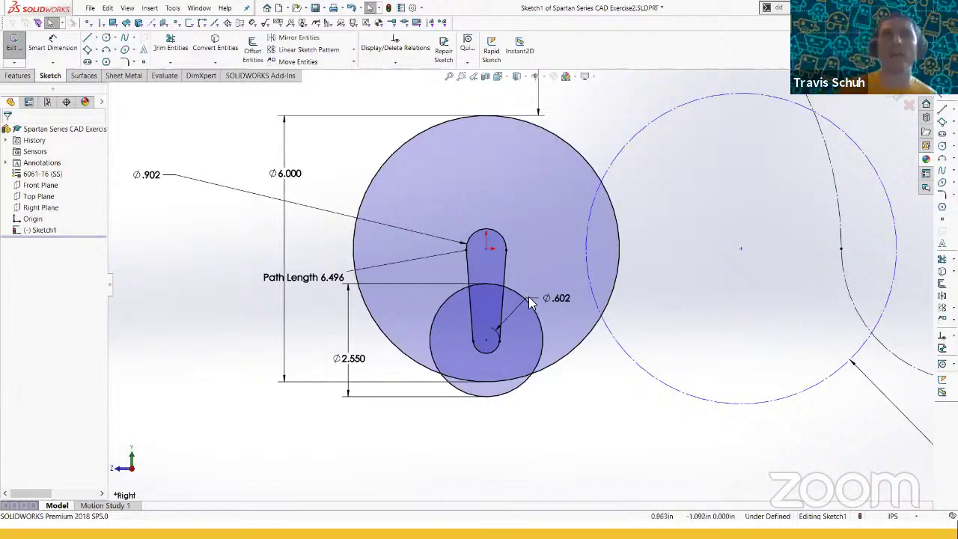
{"action": "scroll", "coordinate": [525, 307], "scroll_direction": "up", "scroll_amount": 2}
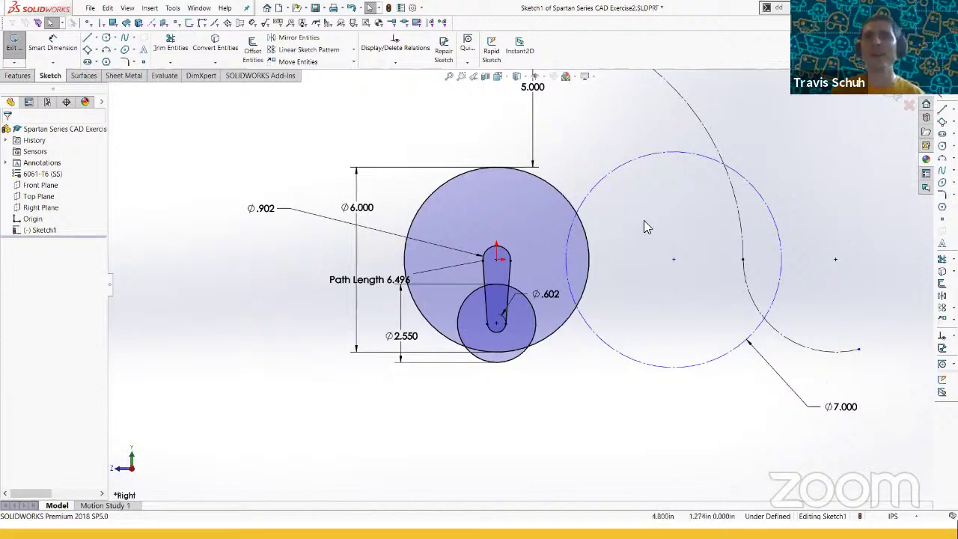
{"action": "scroll", "coordinate": [644, 221], "scroll_direction": "up", "scroll_amount": 1}
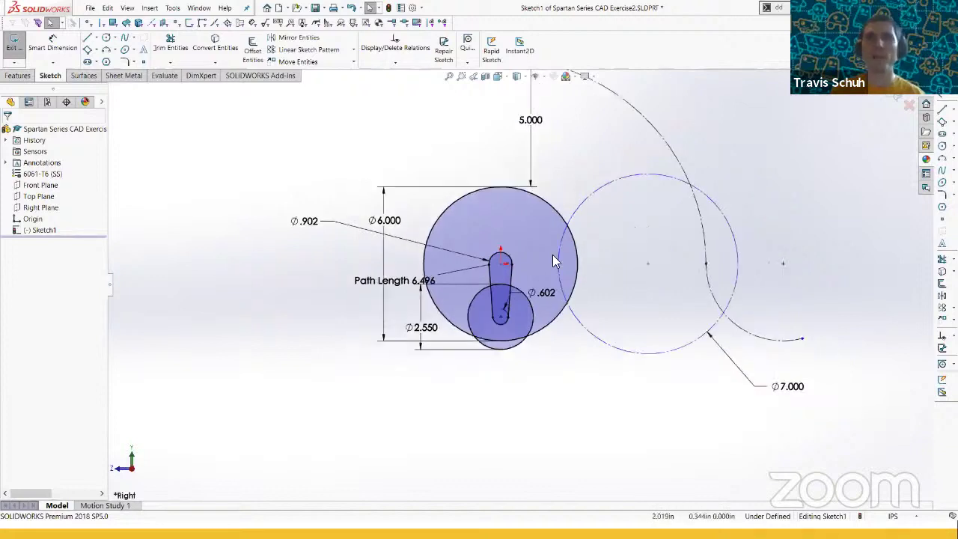
{"action": "key", "text": "alt+Tab"}
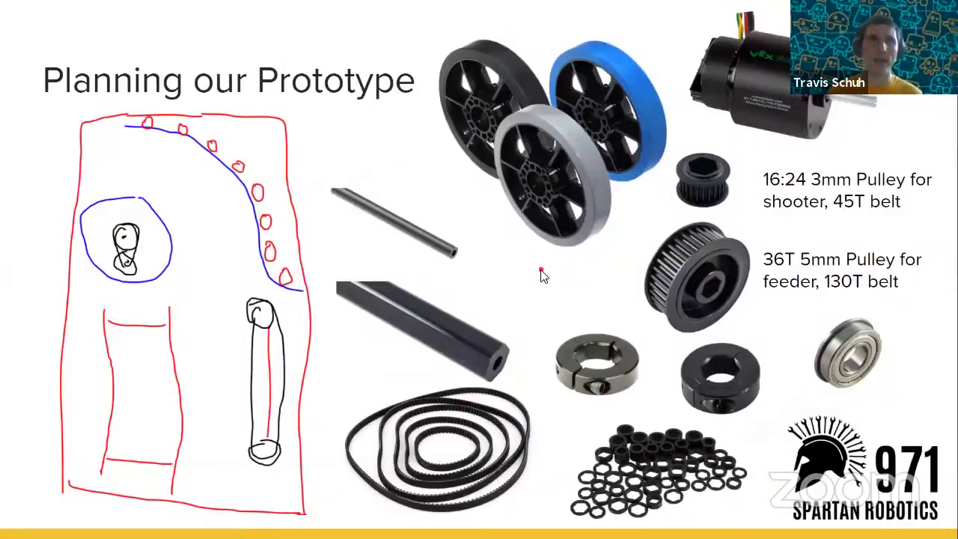
{"action": "key", "text": "alt+Tab"}
{"action": "key", "text": "s"}
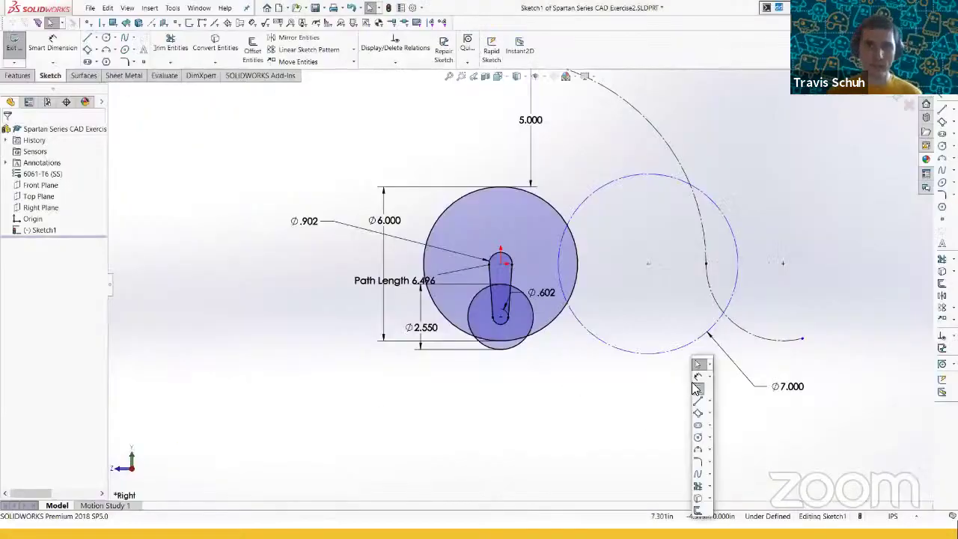
{"action": "left_click", "coordinate": [703, 448]}
{"action": "left_click", "coordinate": [723, 380]}
{"action": "left_click", "coordinate": [737, 410]}
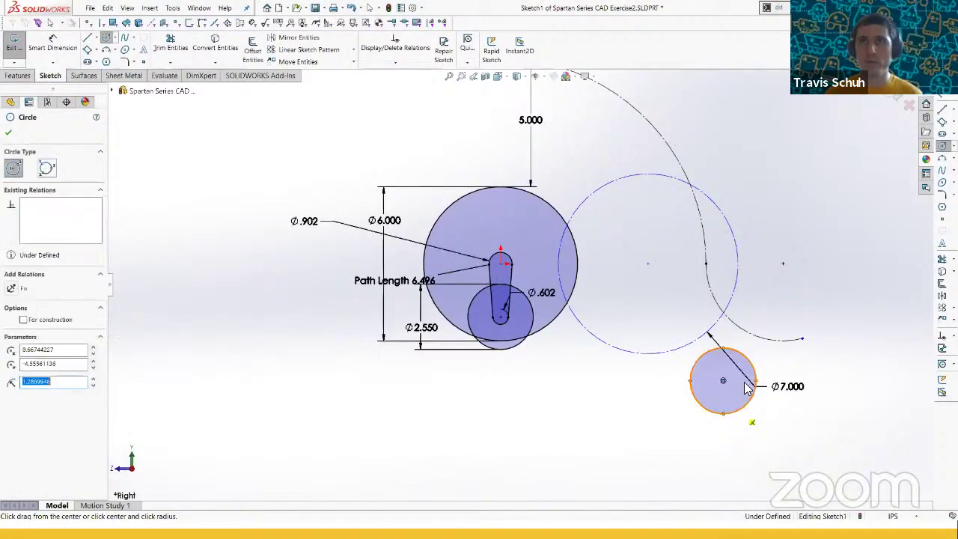
- Dimension the new feeder pulley circle with a diameter of 36*5mm/pi
{"action": "right_click_drag", "start_coordinate": [743, 409], "coordinate": [747, 388]}
{"action": "left_click", "coordinate": [751, 365]}
{"action": "left_click", "coordinate": [845, 305]}
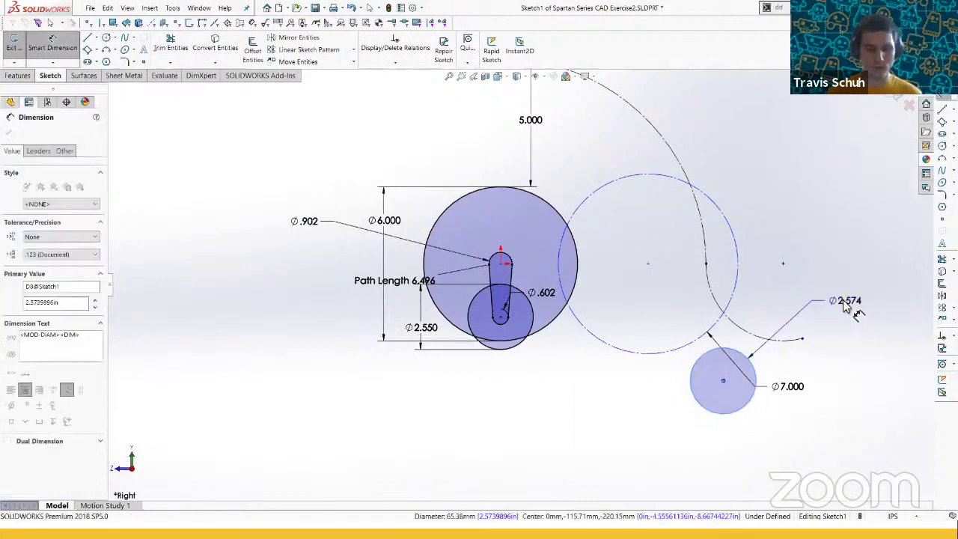
{"action": "type", "text": "36"}
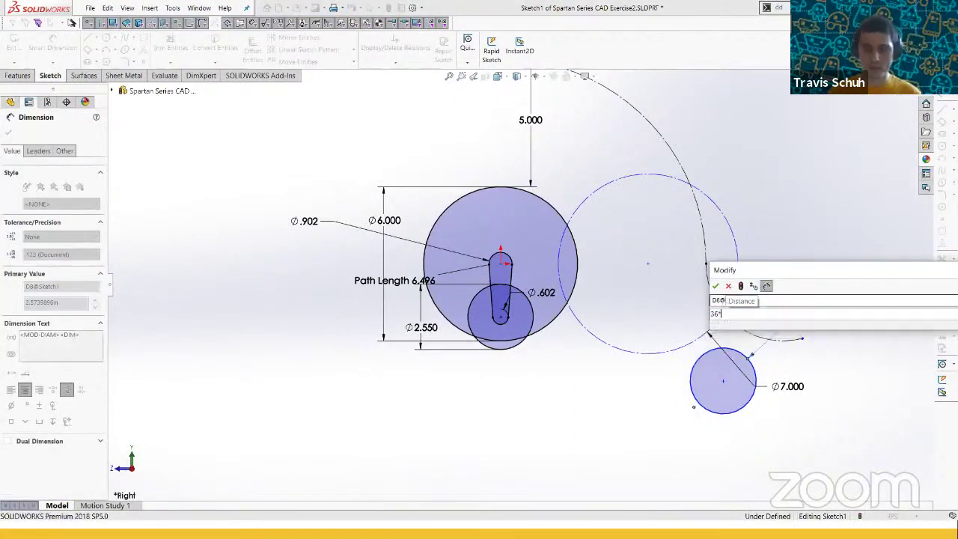
{"action": "type", "text": "*"}
{"action": "type", "text": "3mm/pi"}
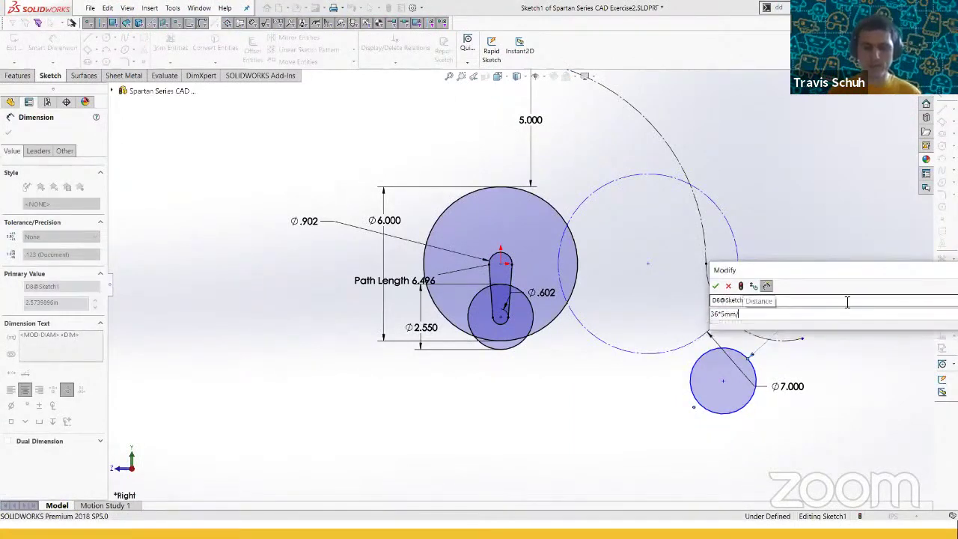
{"action": "key", "text": "Return"}
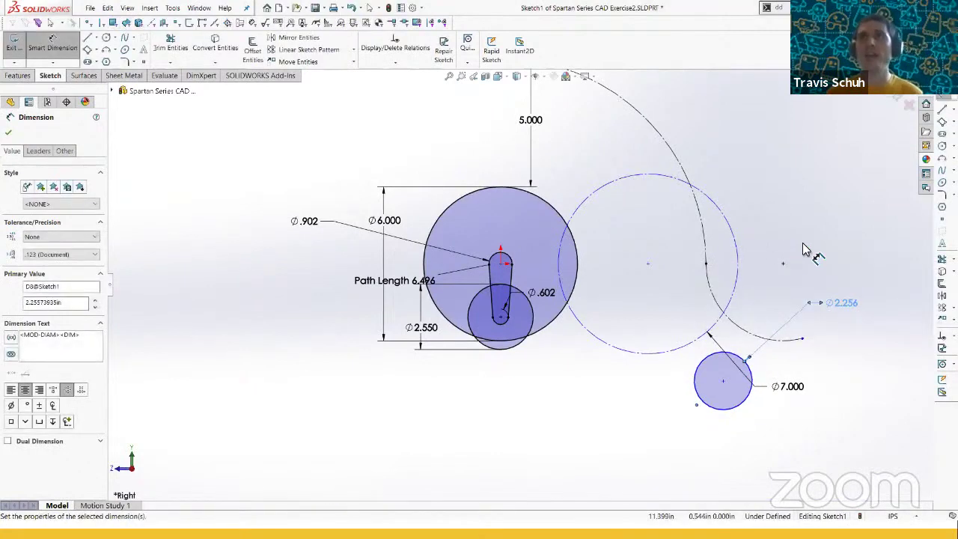
{"action": "key", "text": "Escape"}
- Sketch a second circle about 7.56 in directly below the feeder pulley circle and make both circles equal in size
{"action": "scroll", "coordinate": [716, 420], "scroll_direction": "up", "scroll_amount": 2}
{"action": "scroll", "coordinate": [715, 419], "scroll_direction": "down", "scroll_amount": 2}
{"action": "key", "text": "s"}
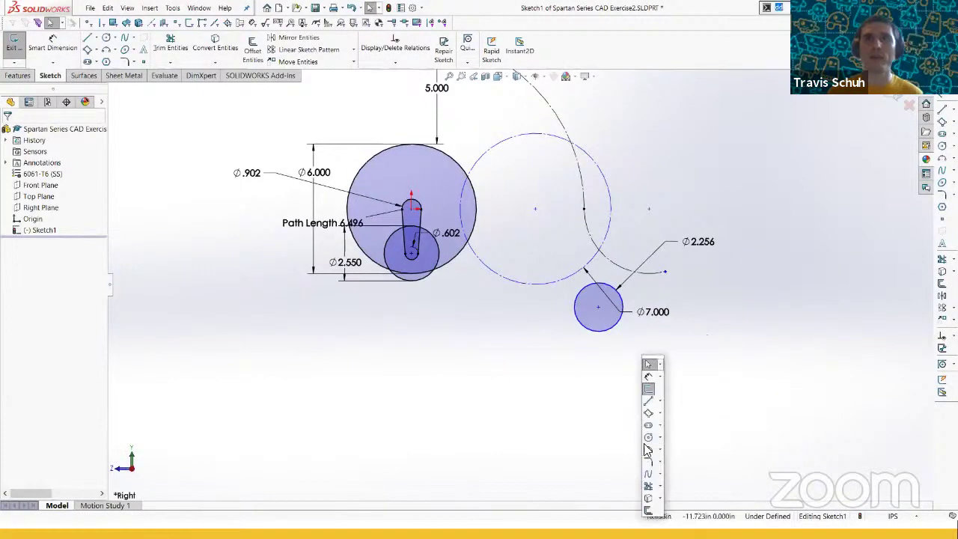
{"action": "left_click", "coordinate": [649, 436]}
{"action": "left_click", "coordinate": [598, 470]}
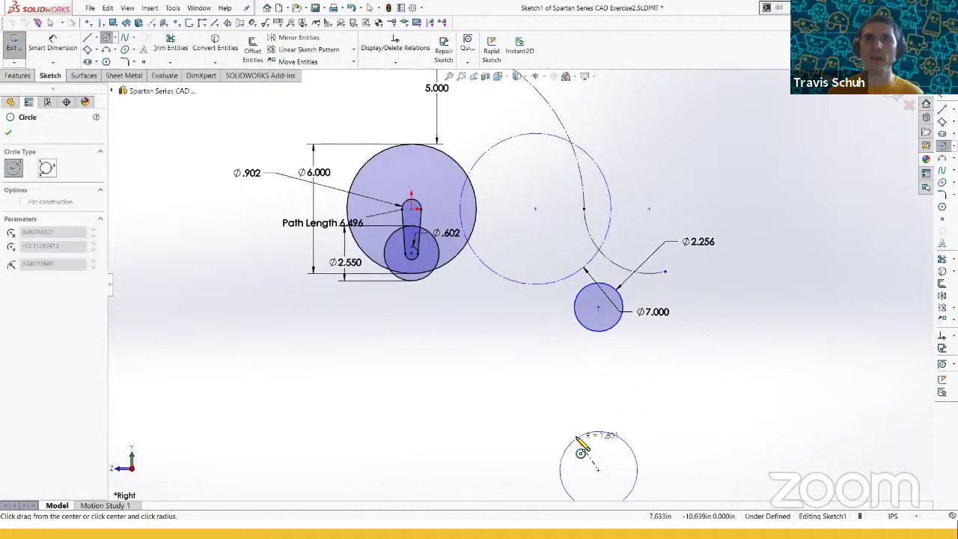
{"action": "left_click", "coordinate": [576, 438]}
{"action": "key", "text": "Escape"}
{"action": "left_click", "coordinate": [607, 331], "text": "ctrl"}
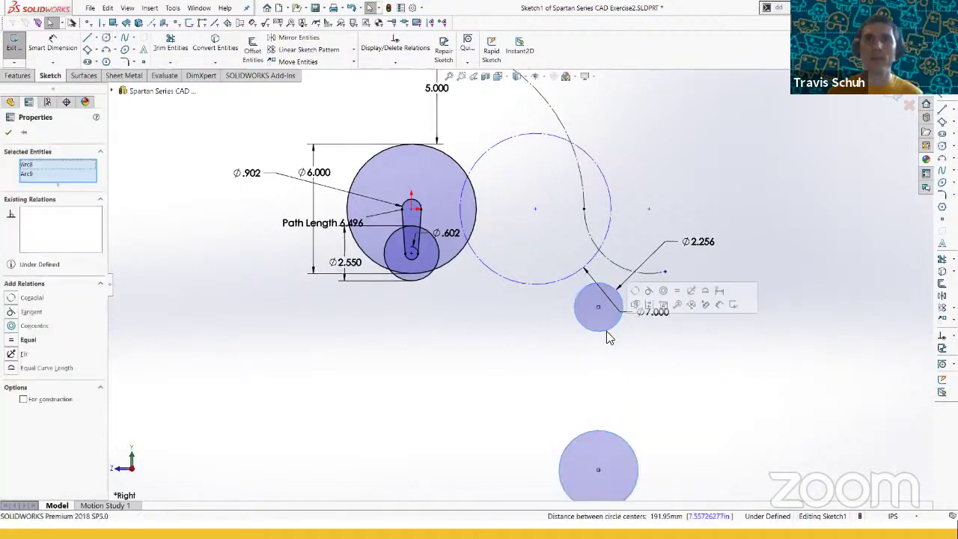
{"action": "key", "text": "q"}
{"action": "left_click", "coordinate": [619, 384]}
- Draw a line joining the right sides of the two feeder pulley circles and make it tangent to the lower one
{"action": "scroll", "coordinate": [598, 412], "scroll_direction": "up", "scroll_amount": 2}
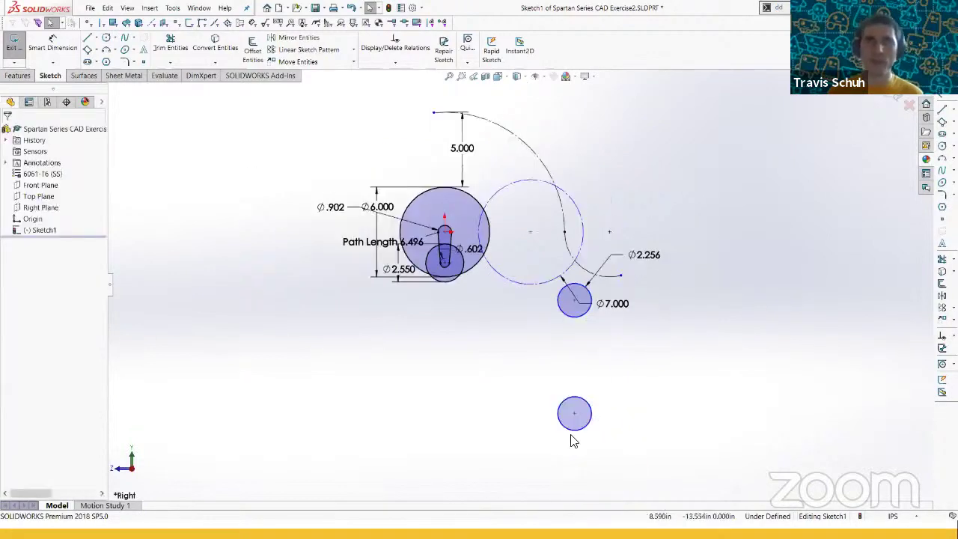
{"action": "scroll", "coordinate": [566, 414], "scroll_direction": "down", "scroll_amount": 2}
{"action": "key", "text": "l"}
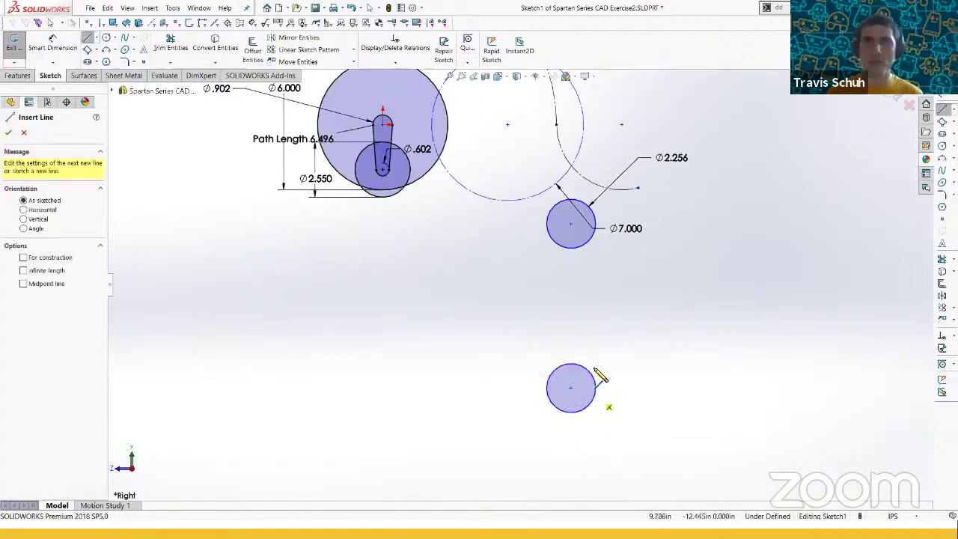
{"action": "left_click", "coordinate": [597, 392]}
{"action": "left_click", "coordinate": [595, 225]}
{"action": "key", "text": "Escape"}
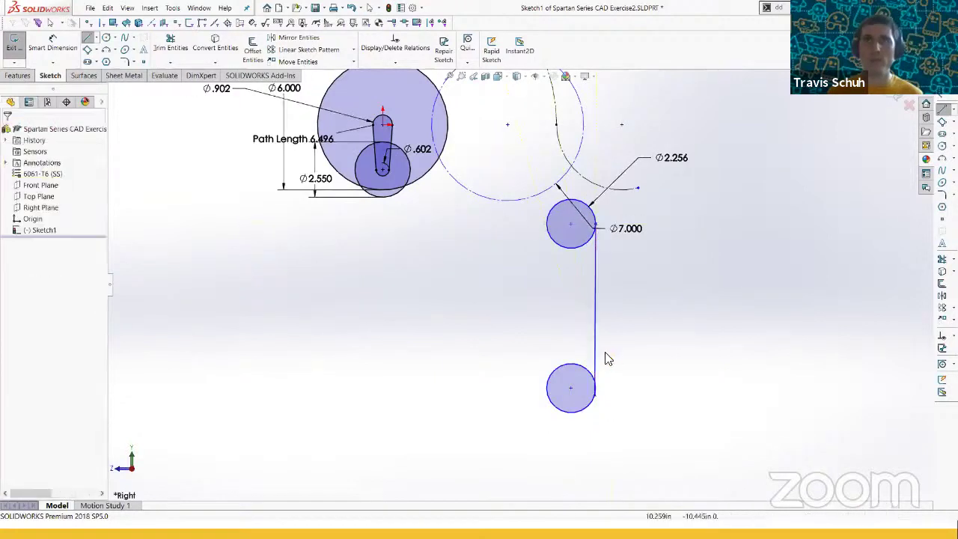
{"action": "left_click", "coordinate": [595, 356]}
{"action": "left_click", "coordinate": [588, 374], "text": "ctrl"}
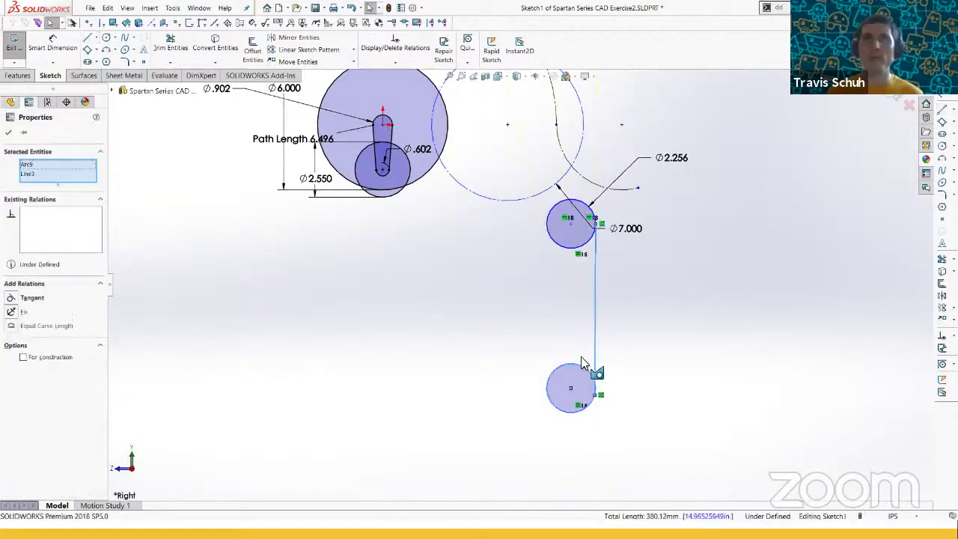
- Draw a second belt line joining the left sides of the two feeder pulley circles
{"action": "key", "text": "l"}
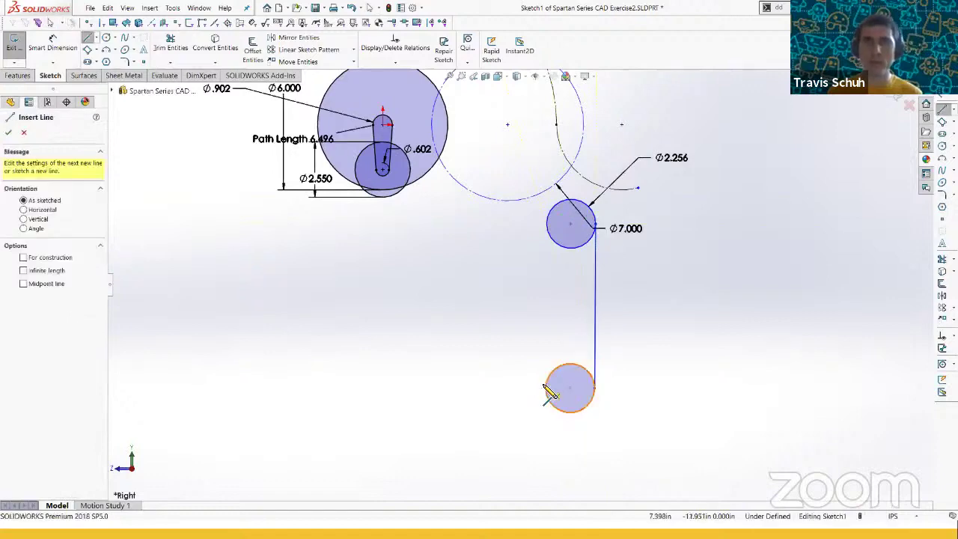
{"action": "left_click", "coordinate": [545, 387]}
{"action": "left_click", "coordinate": [547, 224]}
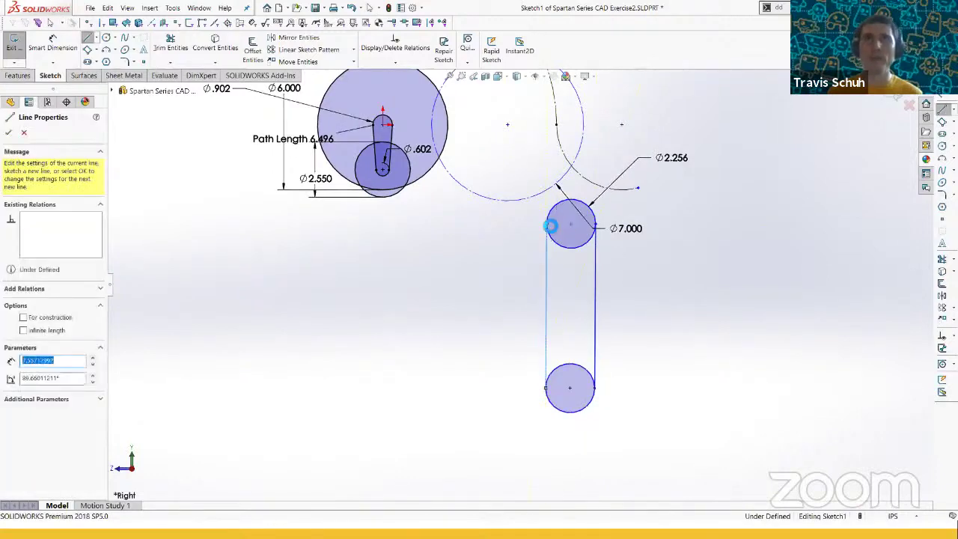
{"action": "key", "text": "Escape"}
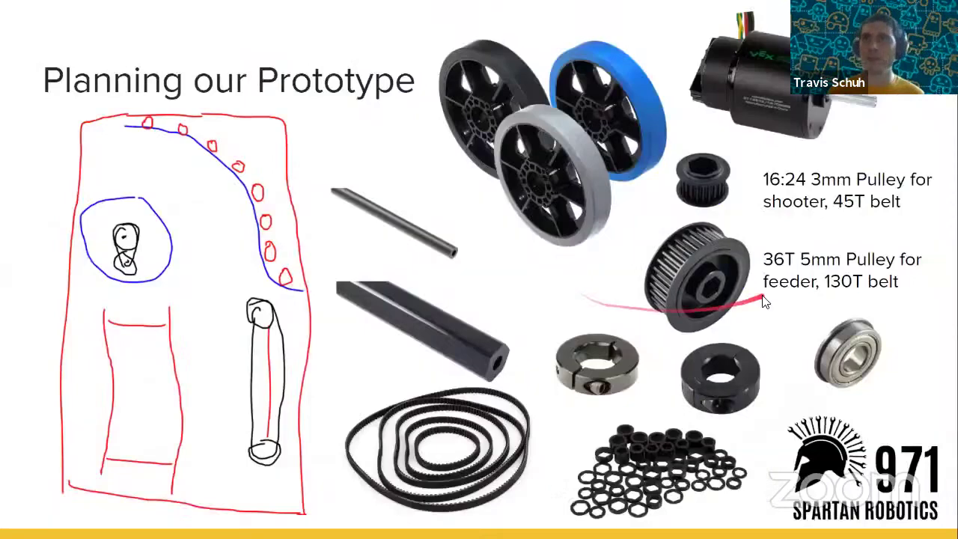
- Dimension the right belt line between the feeder pulleys with the equation =(130-36)/2*5mm, taking the belt and pulley tooth counts from the planning slide
{"action": "key", "text": "alt+Tab"}
{"action": "right_click_drag", "start_coordinate": [583, 278], "coordinate": [589, 257]}
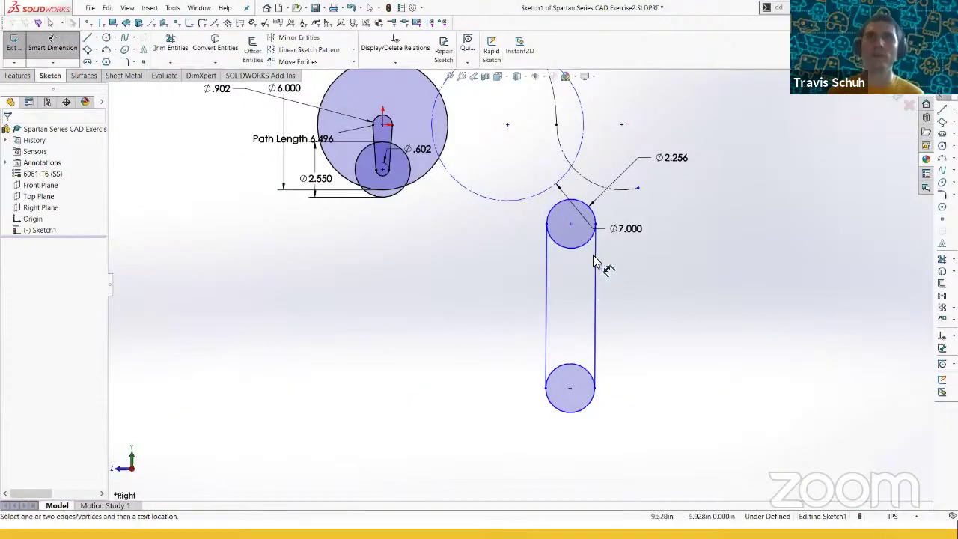
{"action": "left_click", "coordinate": [594, 257]}
{"action": "left_click", "coordinate": [656, 295]}
{"action": "left_click", "coordinate": [655, 295]}
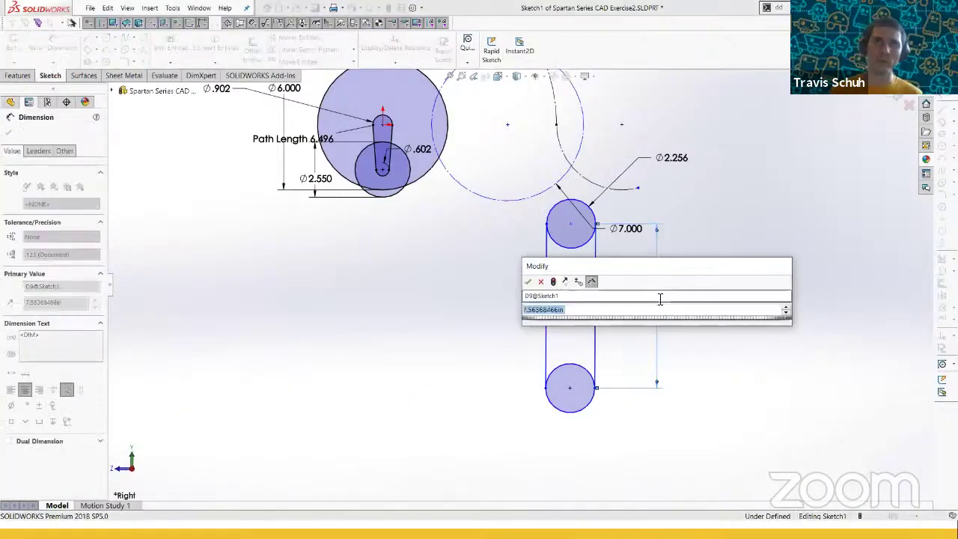
{"action": "type", "text": "="}
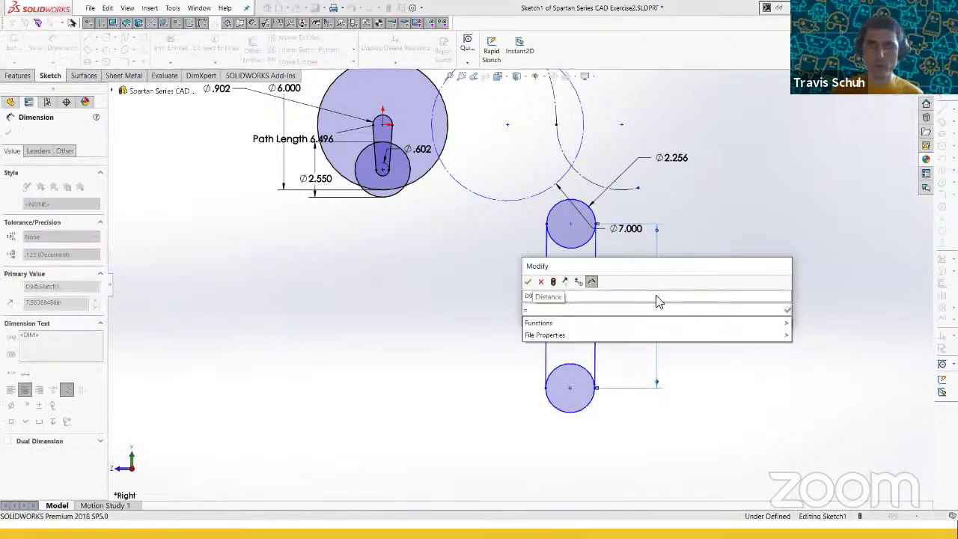
{"action": "type", "text": "("}
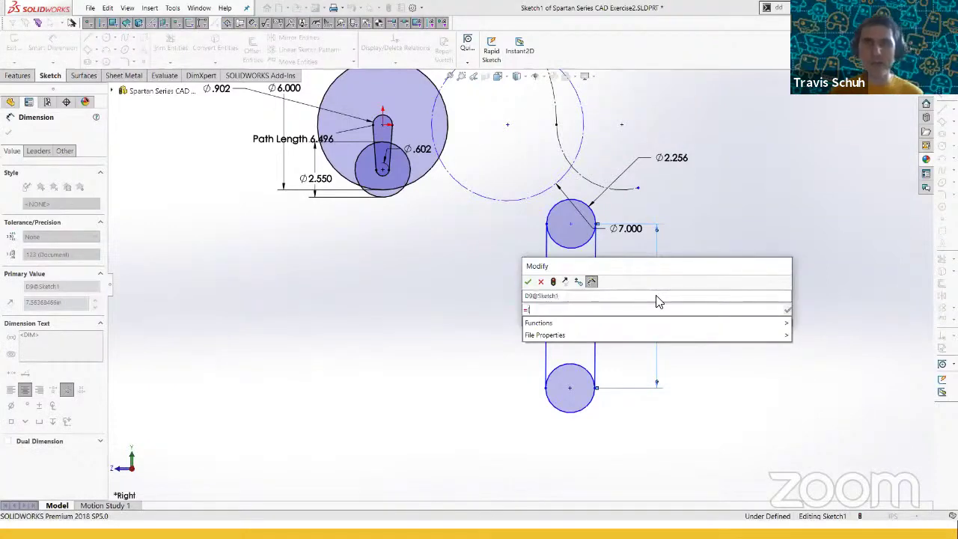
{"action": "key", "text": "alt+Tab"}
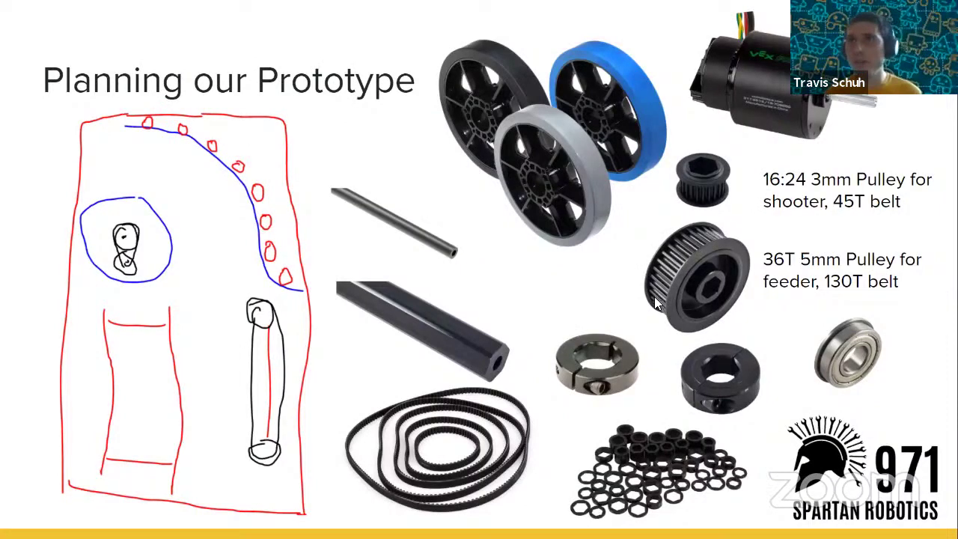
{"action": "key", "text": "alt+Tab"}
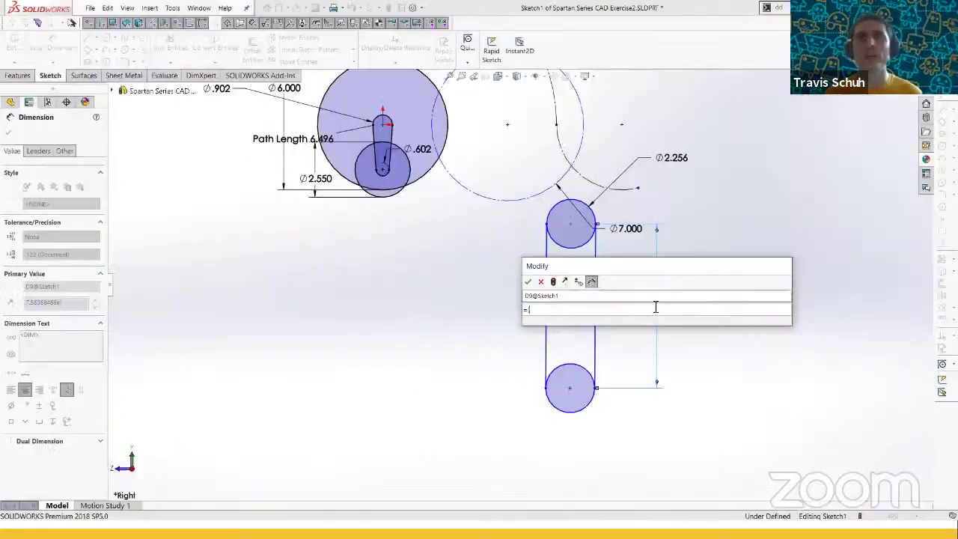
{"action": "type", "text": "130"}
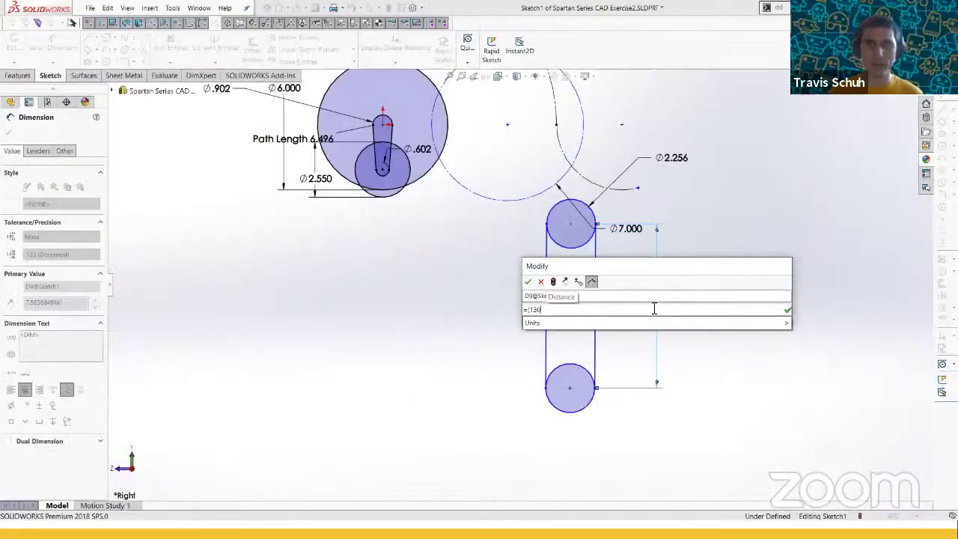
{"action": "type", "text": "-36"}
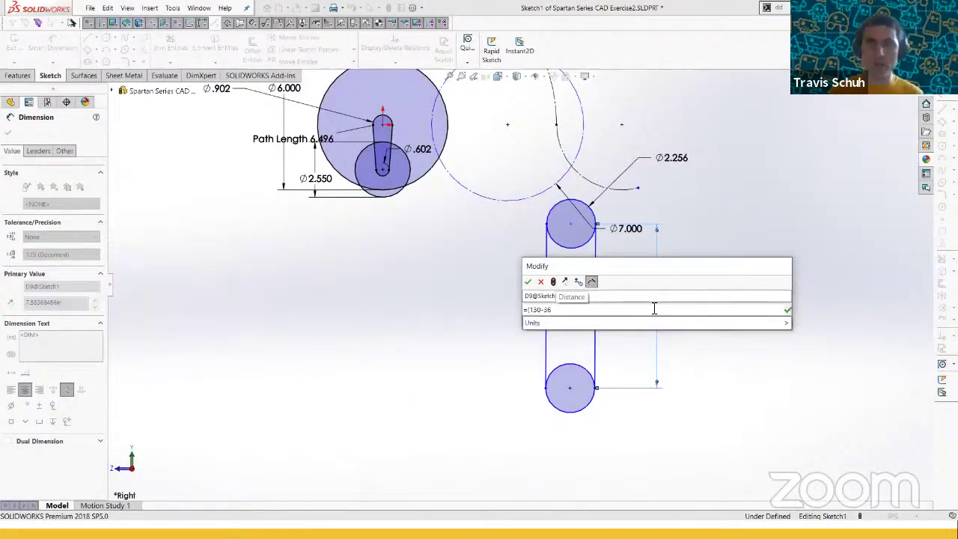
{"action": "type", "text": ")"}
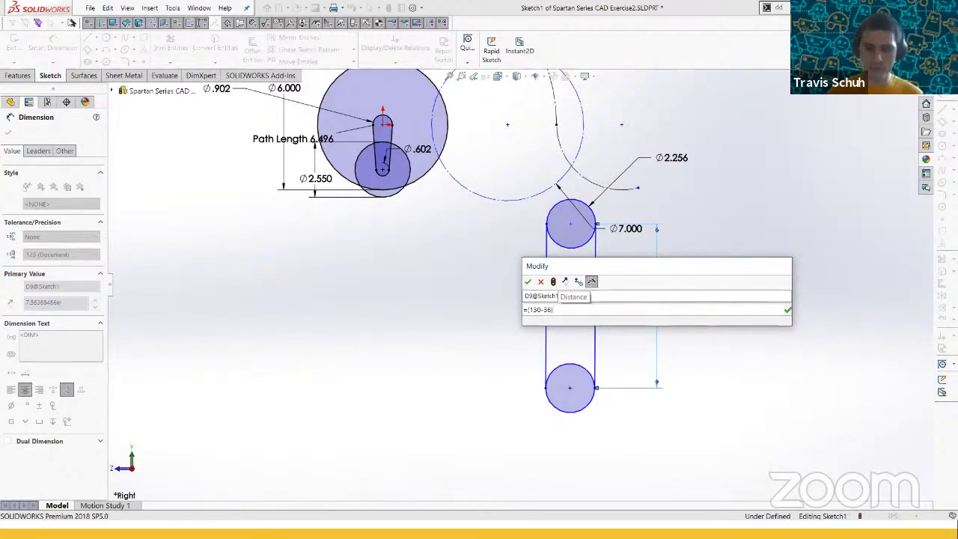
{"action": "type", "text": "/2"}
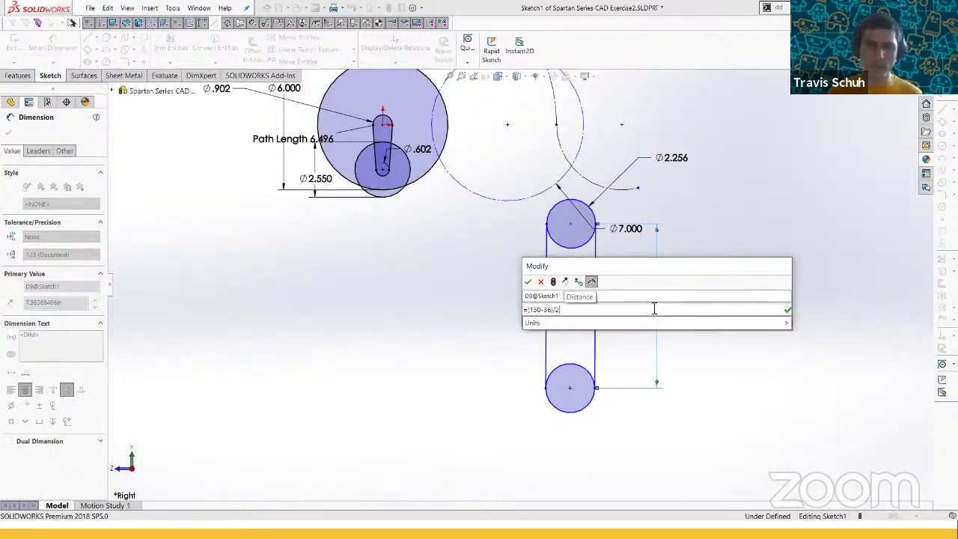
{"action": "type", "text": "*5mm"}
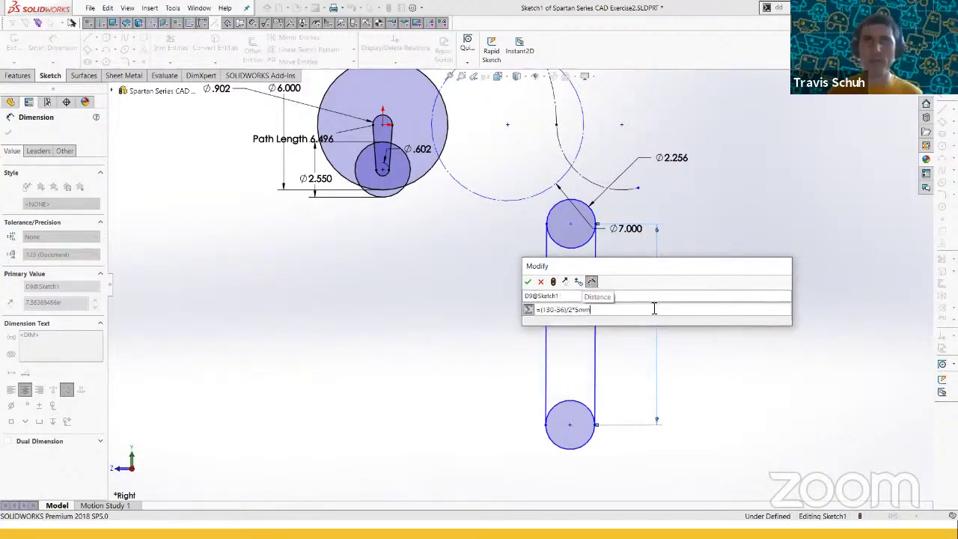
{"action": "left_click", "coordinate": [527, 282]}
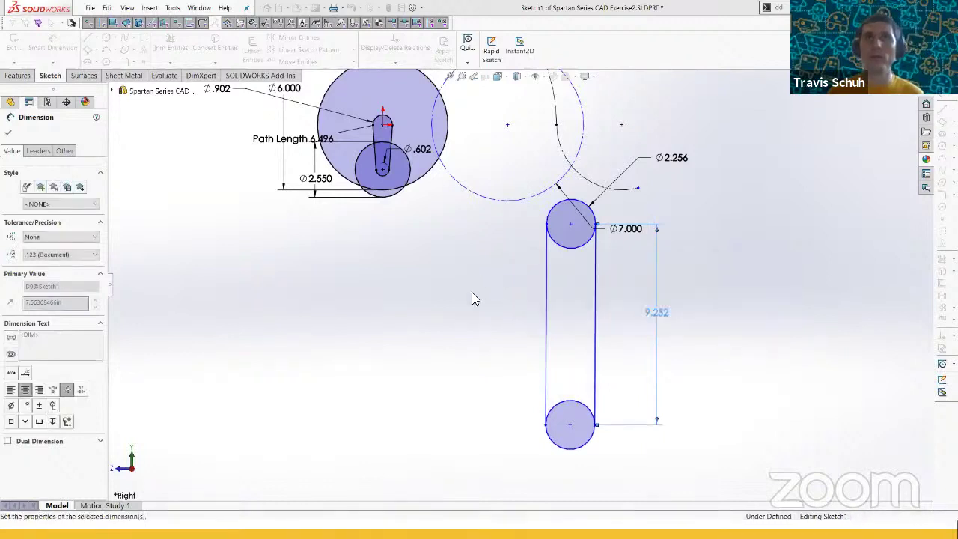
{"action": "left_click", "coordinate": [590, 346]}
{"action": "key", "text": "f"}
{"action": "key", "text": "Escape"}
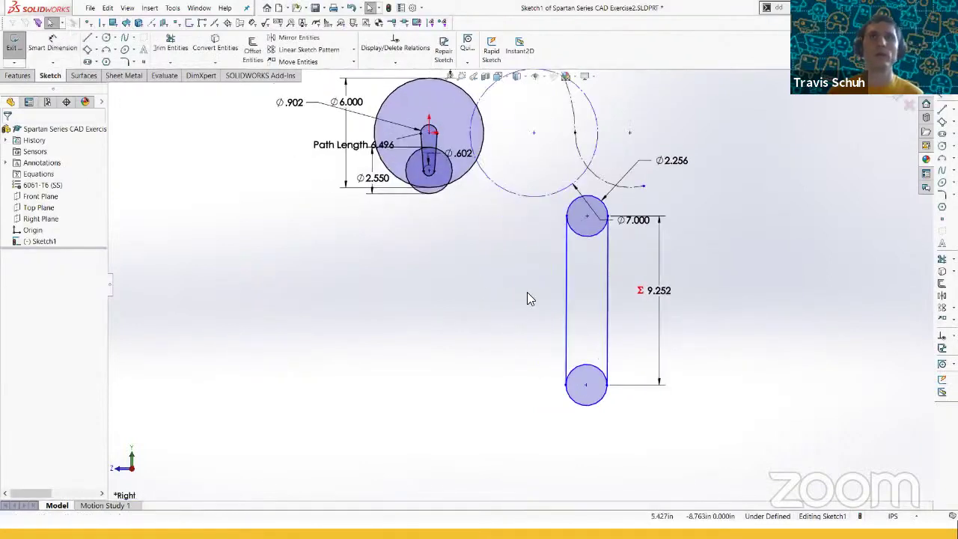
- Add a vertical relation between the two feeder pulley centres and test it by moving the upper pulley
{"action": "scroll", "coordinate": [558, 254], "scroll_direction": "up", "scroll_amount": 2}
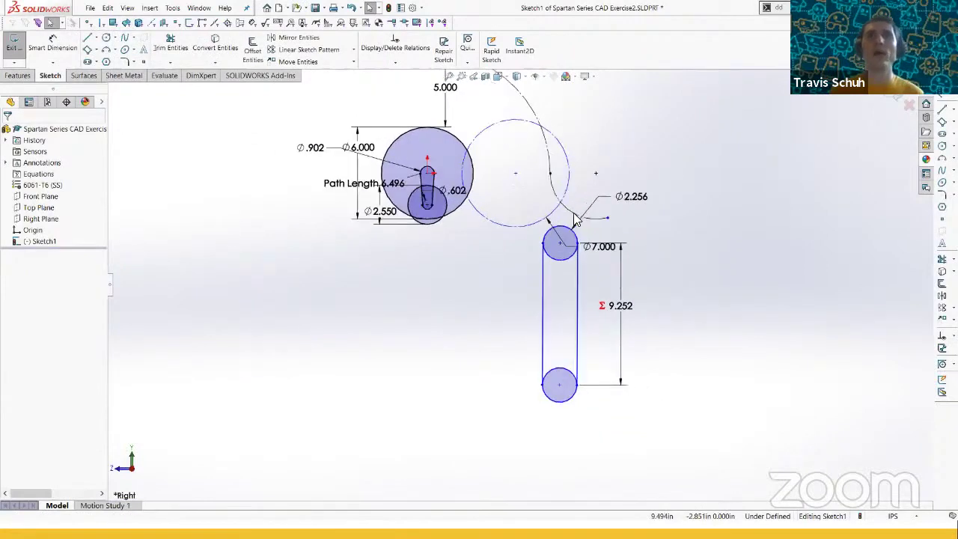
{"action": "scroll", "coordinate": [576, 217], "scroll_direction": "down", "scroll_amount": 1}
{"action": "left_click", "coordinate": [563, 247]}
{"action": "mouse_move", "coordinate": [561, 242]}
{"action": "left_mouse_down"}
{"action": "mouse_move", "coordinate": [582, 248]}
{"action": "mouse_move", "coordinate": [560, 247]}
{"action": "left_mouse_up"}
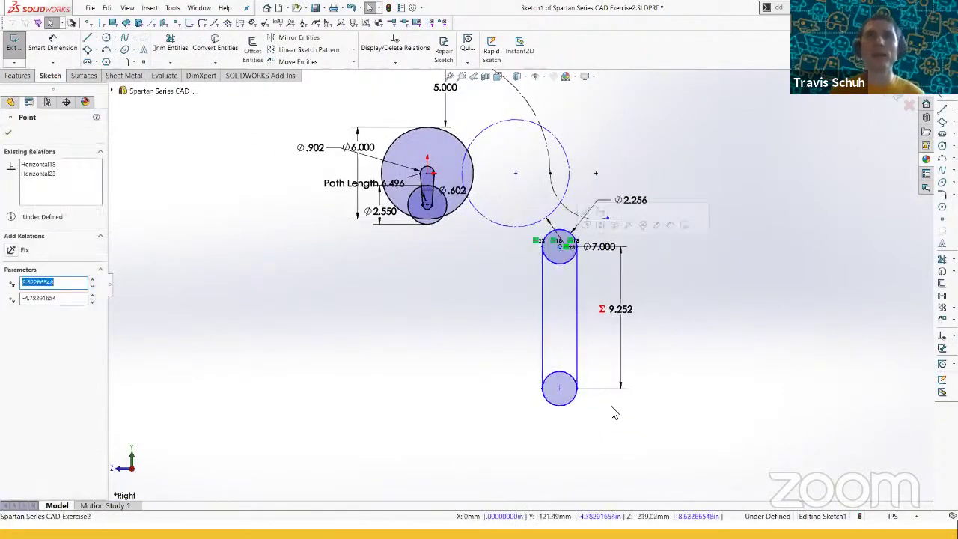
{"action": "left_click", "coordinate": [560, 388], "text": "ctrl"}
{"action": "key", "text": "v"}
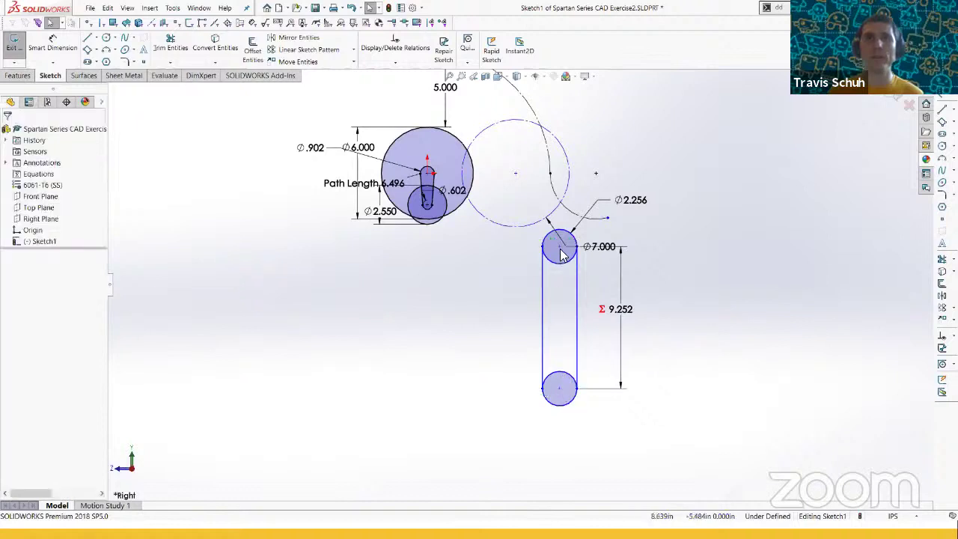
{"action": "mouse_move", "coordinate": [559, 246]}
{"action": "left_mouse_down"}
{"action": "mouse_move", "coordinate": [577, 255]}
{"action": "mouse_move", "coordinate": [556, 261]}
{"action": "left_mouse_up"}
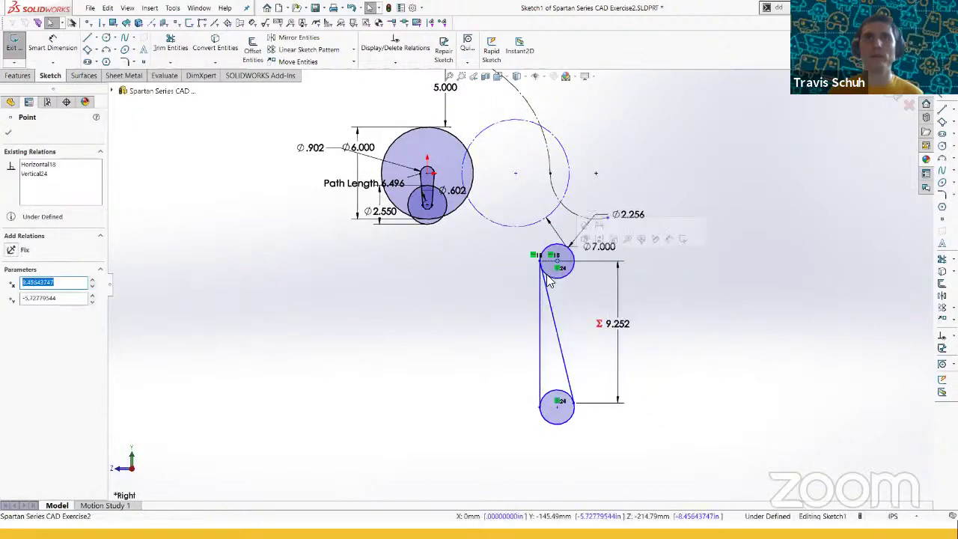
{"action": "left_click", "coordinate": [564, 292]}
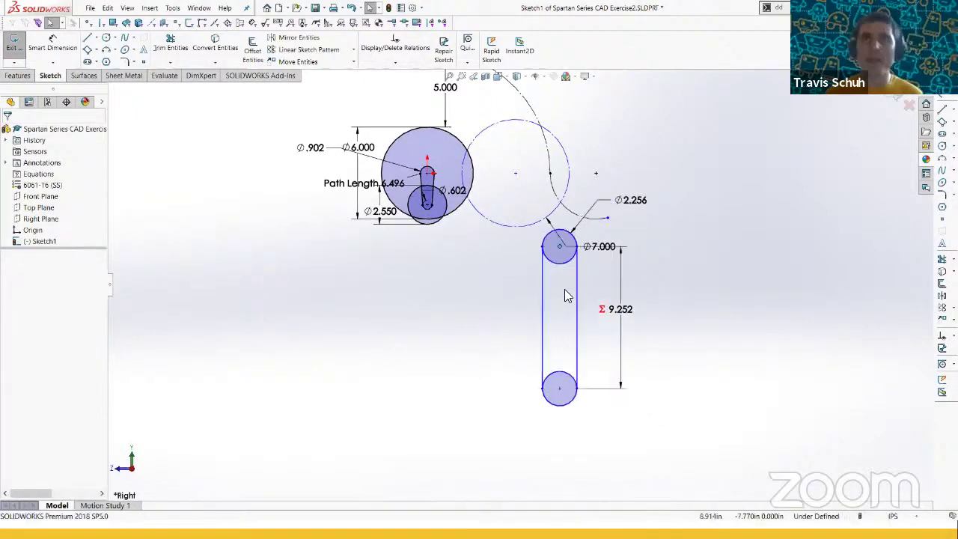
- Make the right belt line tangent to the upper feeder pulley circle and shift the pulley pair slightly downward
{"action": "left_click", "coordinate": [573, 275]}
{"action": "left_click", "coordinate": [572, 258], "text": "ctrl"}
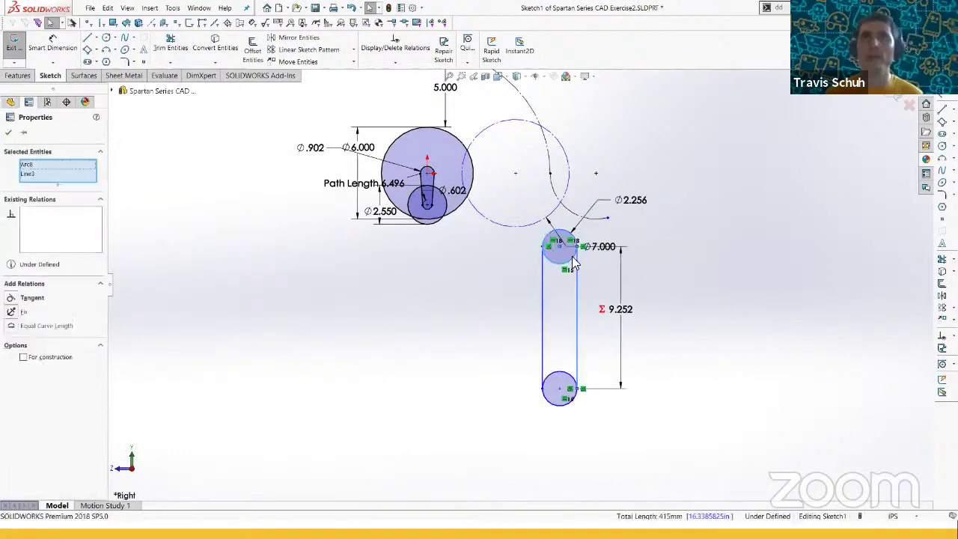
{"action": "key", "text": "a"}
{"action": "left_click", "coordinate": [566, 289]}
{"action": "left_click_drag", "start_coordinate": [560, 247], "coordinate": [559, 267]}
{"action": "left_click", "coordinate": [513, 286]}
{"action": "scroll", "coordinate": [544, 291], "scroll_direction": "up", "scroll_amount": 1}
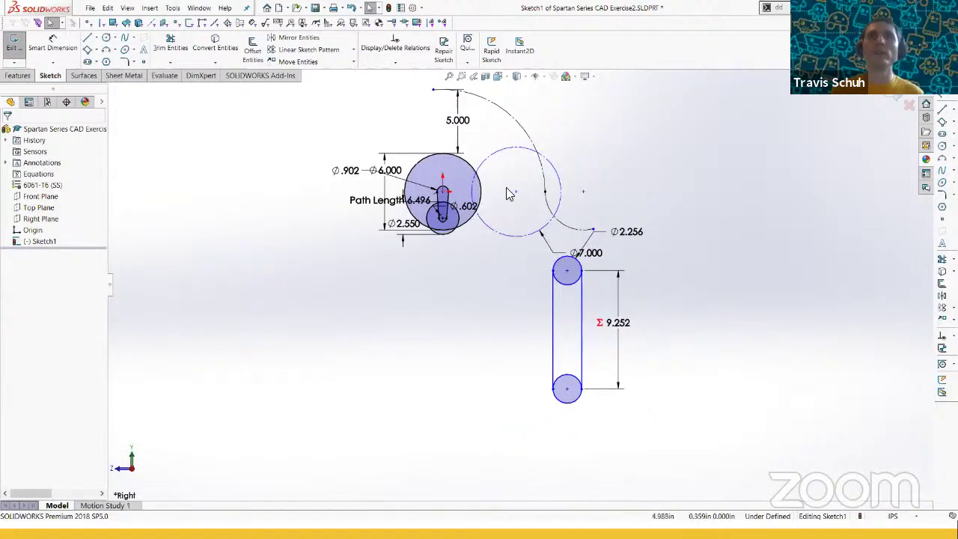
- Draw a horizontal construction line from the hood curve to the shooter wheel's right edge and centre the 7 in ball circle on its midpoint
{"action": "scroll", "coordinate": [521, 196], "scroll_direction": "down", "scroll_amount": 1}
{"action": "scroll", "coordinate": [521, 196], "scroll_direction": "down", "scroll_amount": 1}
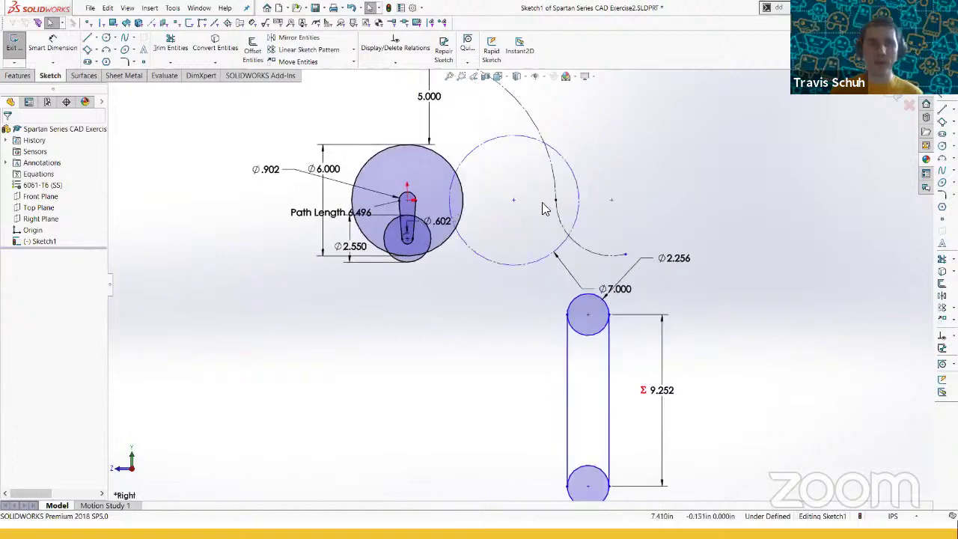
{"action": "key", "text": "l"}
{"action": "left_click_drag", "start_coordinate": [556, 199], "coordinate": [463, 200]}
{"action": "key", "text": "Escape"}
{"action": "scroll", "coordinate": [520, 207], "scroll_direction": "up", "scroll_amount": 1}
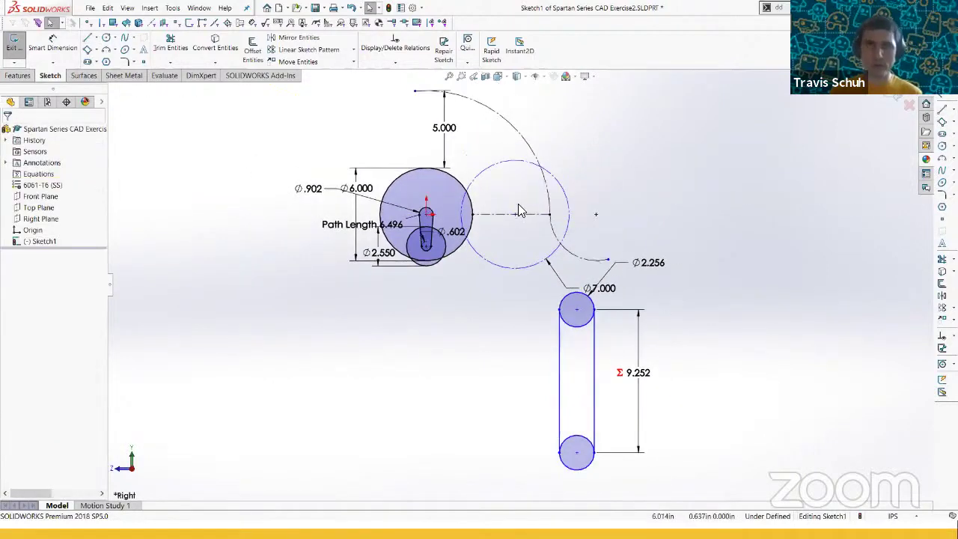
{"action": "left_click_drag", "start_coordinate": [515, 216], "coordinate": [510, 235]}
- Draw a vertical construction line from the ball circle's centre down past the lower feeder pulley
{"action": "key", "text": "l"}
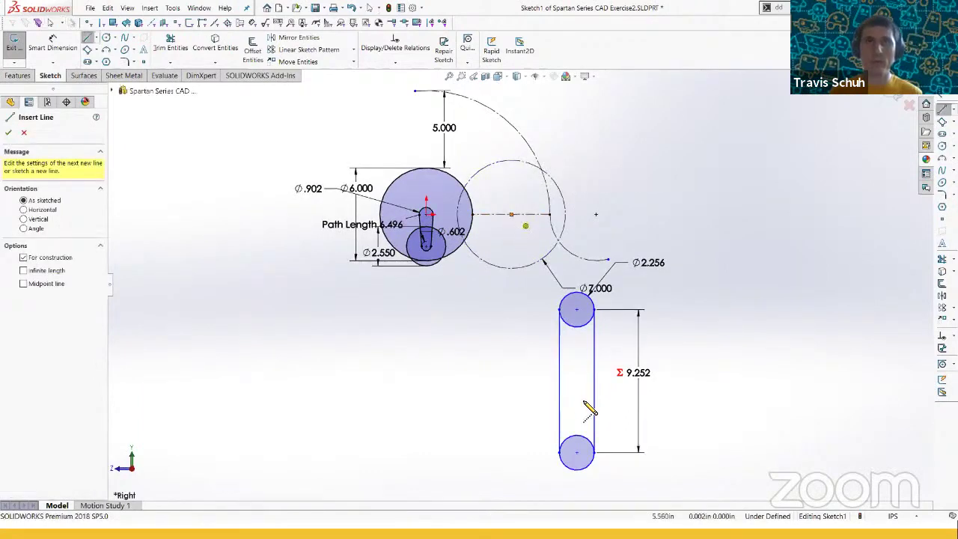
{"action": "left_click", "coordinate": [511, 214]}
{"action": "scroll", "coordinate": [520, 285], "scroll_direction": "up", "scroll_amount": 2}
{"action": "left_click", "coordinate": [524, 459]}
{"action": "key", "text": "Escape"}
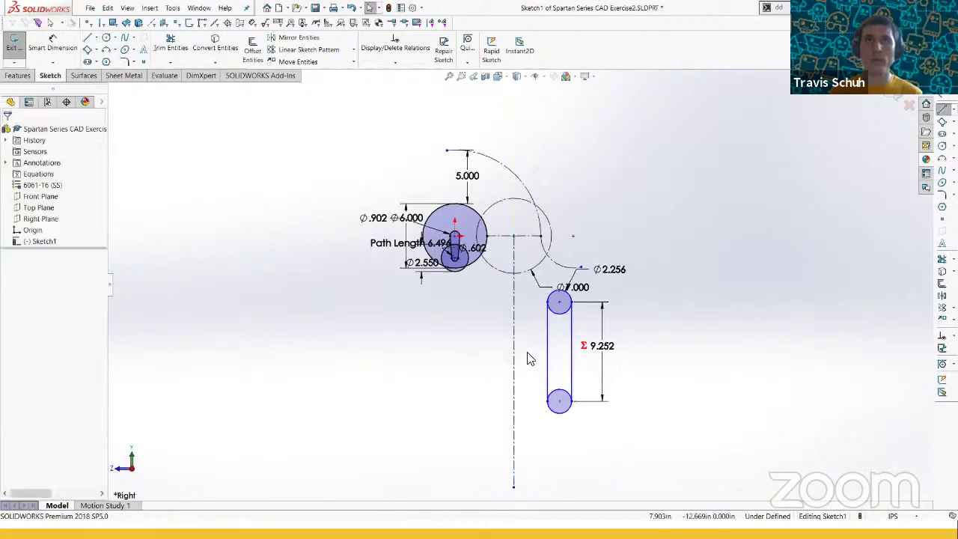
{"action": "scroll", "coordinate": [538, 352], "scroll_direction": "down", "scroll_amount": 2}
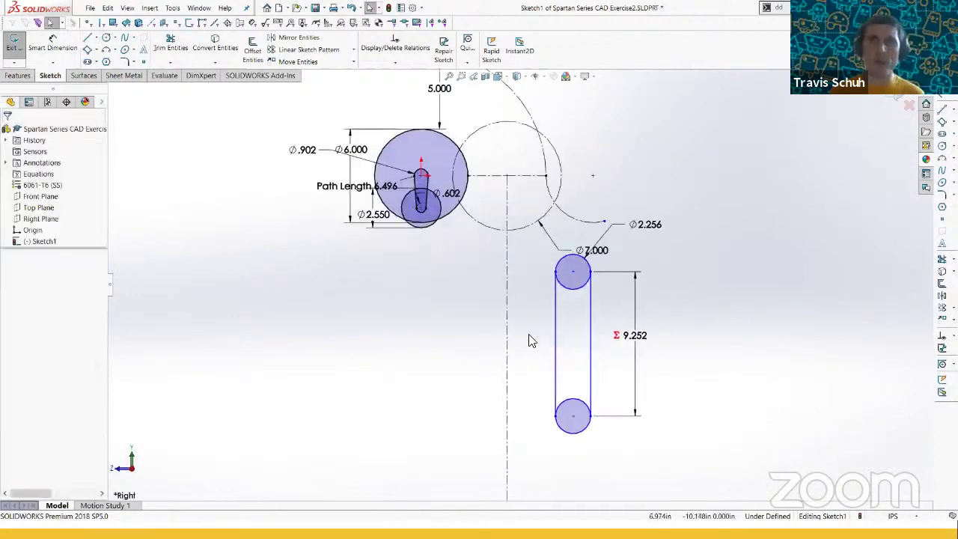
- Draw a solid vertical line below the shooter wheel, aligned with the wheel's right edge and starting level with the upper feeder pulley's centre
{"action": "scroll", "coordinate": [528, 340], "scroll_direction": "up", "scroll_amount": 1}
{"action": "key", "text": "l"}
{"action": "left_click", "coordinate": [476, 273]}
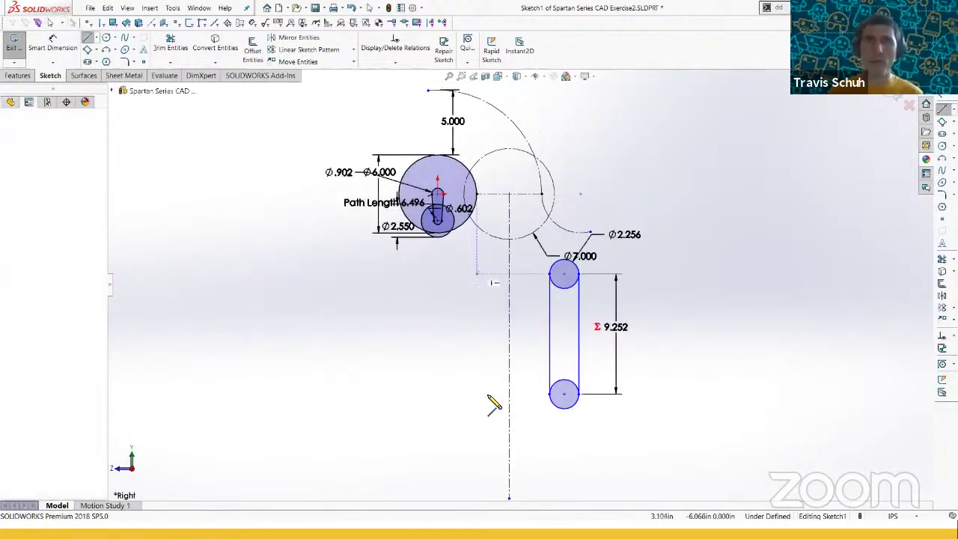
{"action": "left_click", "coordinate": [477, 413]}
{"action": "key", "text": "Escape"}
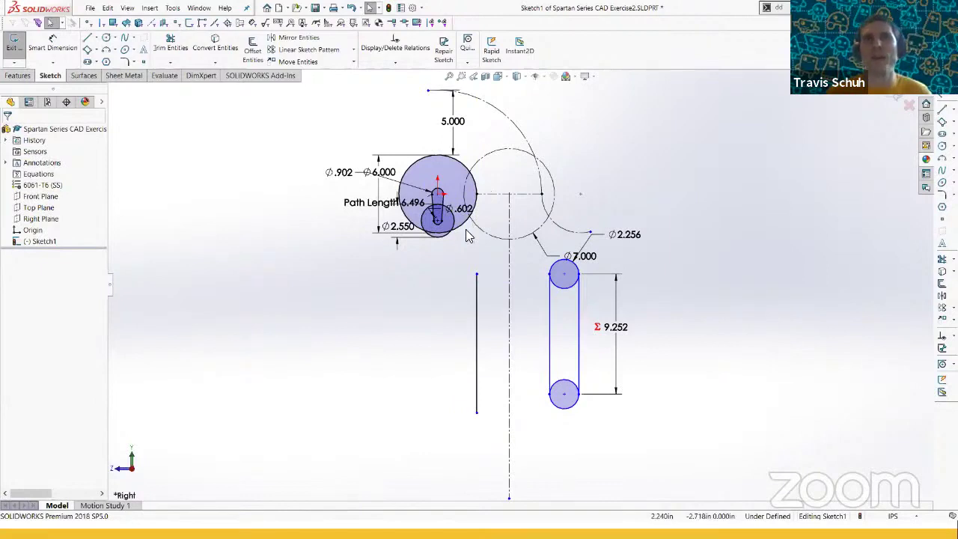
- Make the new vertical line and the left belt line symmetric about the vertical construction line
{"action": "left_click", "coordinate": [477, 340]}
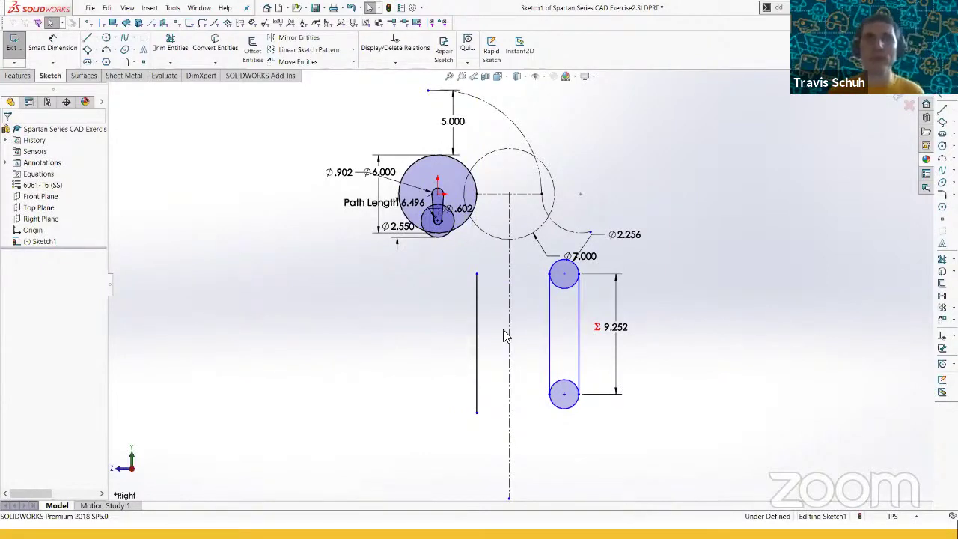
{"action": "left_click", "coordinate": [509, 333], "text": "ctrl"}
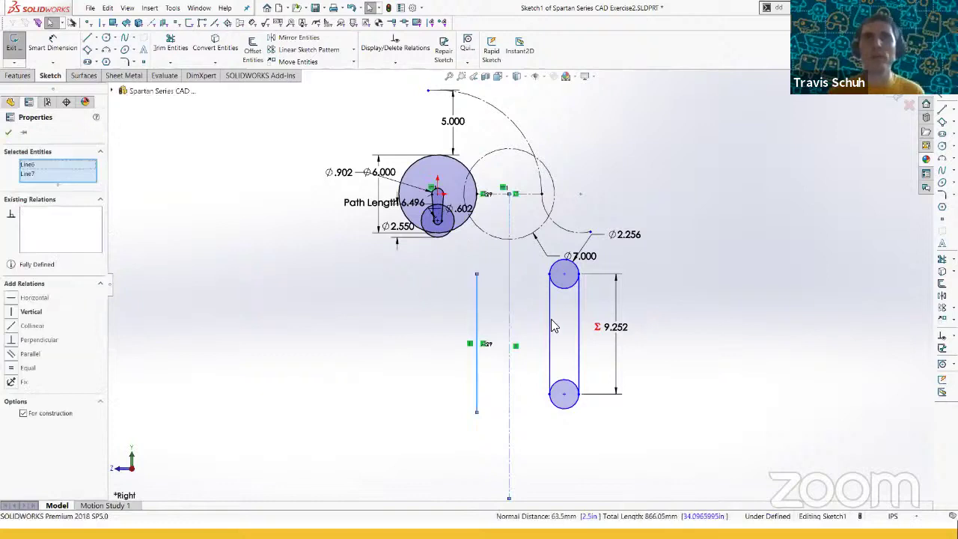
{"action": "left_click", "coordinate": [553, 326], "text": "ctrl"}
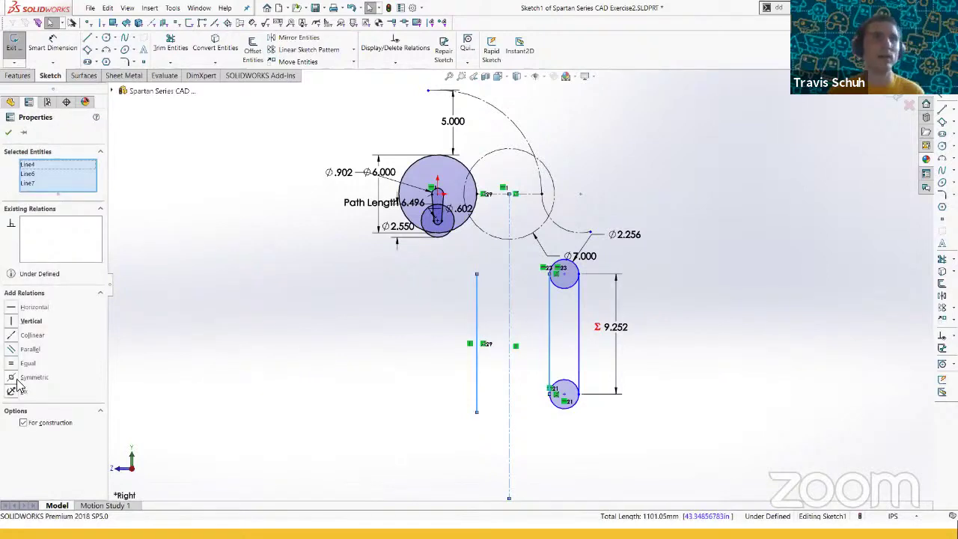
{"action": "left_click", "coordinate": [17, 380]}
{"action": "left_click", "coordinate": [549, 321]}
{"action": "scroll", "coordinate": [530, 323], "scroll_direction": "down", "scroll_amount": 2}
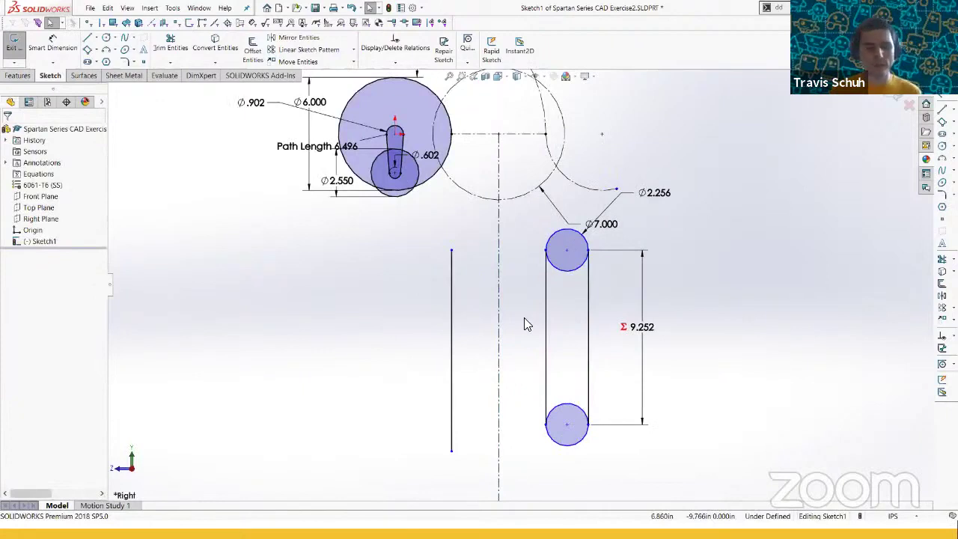
- Try to dimension the horizontal distance between the solid vertical line and the left belt line
{"action": "key", "text": "d"}
{"action": "left_click", "coordinate": [452, 325]}
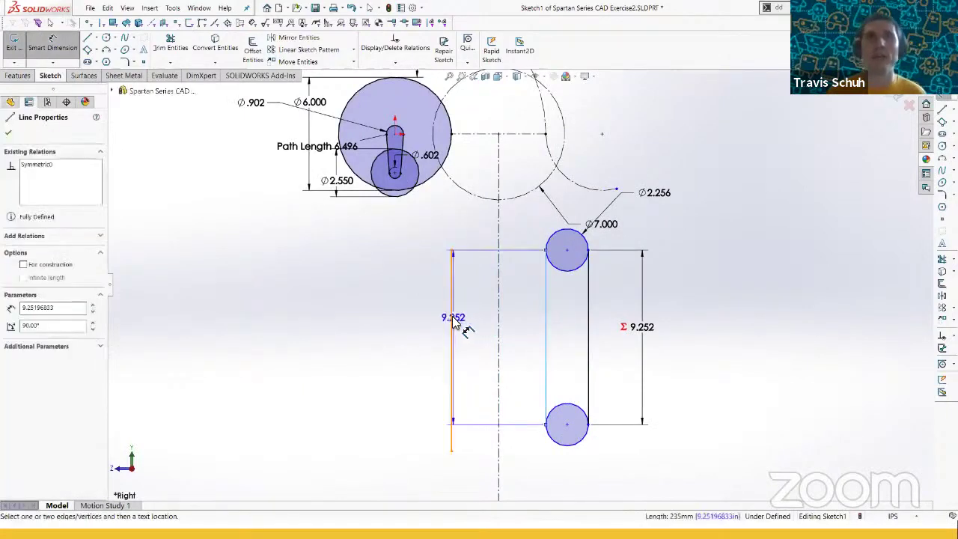
{"action": "left_click", "coordinate": [544, 332]}
{"action": "left_click", "coordinate": [478, 334]}
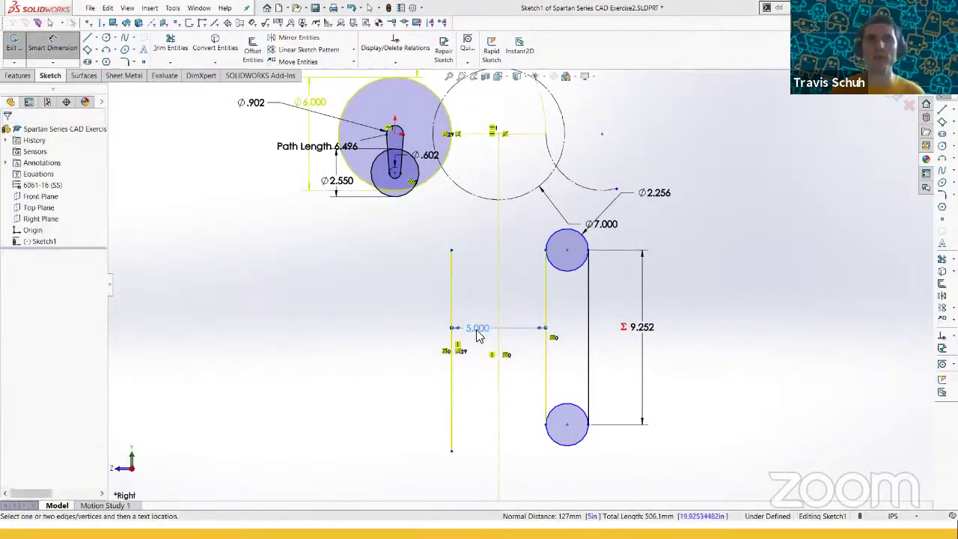
{"action": "key", "text": "Escape"}
{"action": "key", "text": "Escape"}
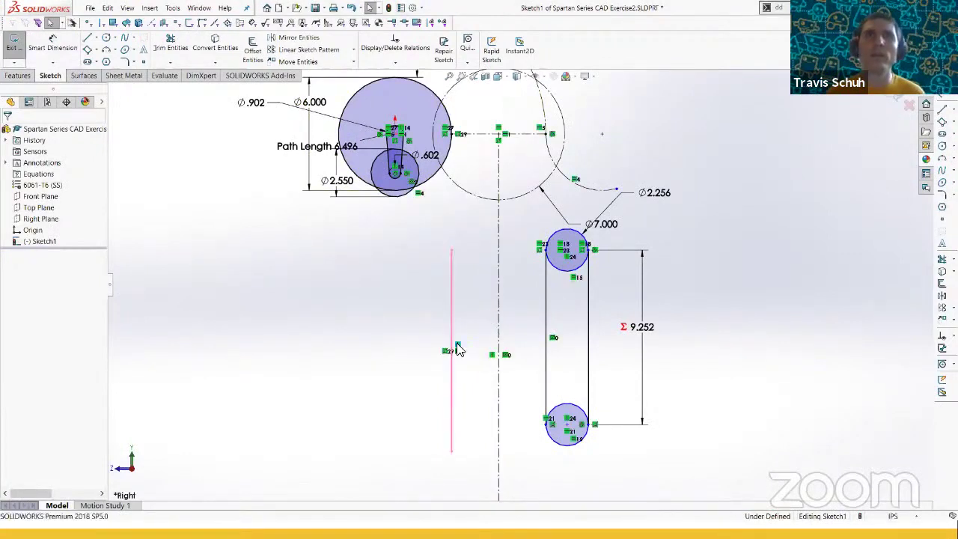
{"action": "scroll", "coordinate": [473, 292], "scroll_direction": "up", "scroll_amount": 2}
{"action": "scroll", "coordinate": [470, 268], "scroll_direction": "down", "scroll_amount": 2}
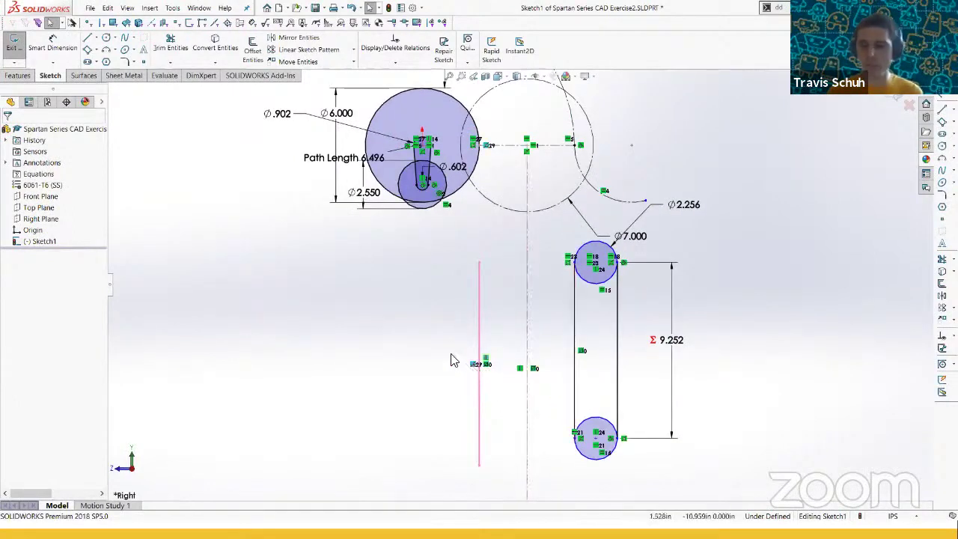
- Delete the relation tying the solid vertical line to the shooter wheel's right edge, and set its distance to the left belt line to 6.5 in
{"action": "left_click", "coordinate": [475, 363]}
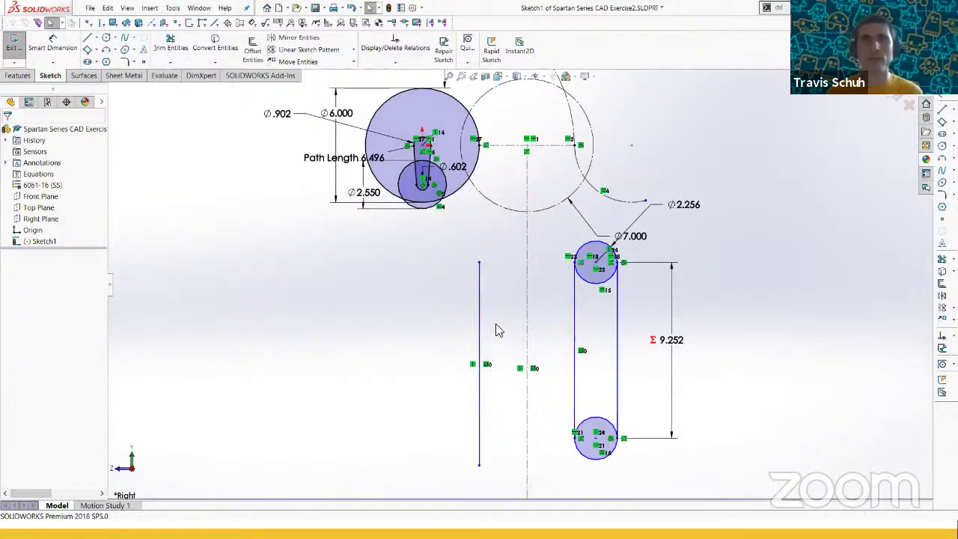
{"action": "key", "text": "d"}
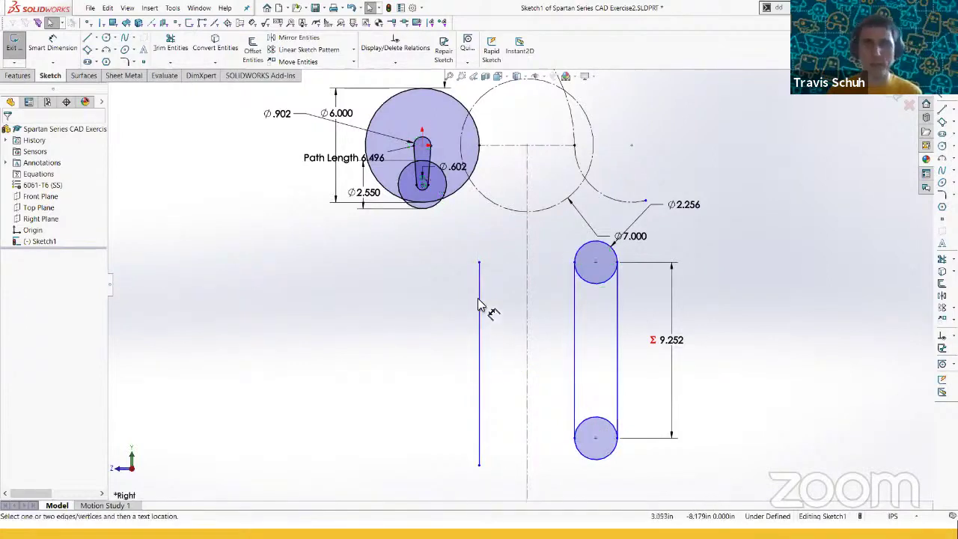
{"action": "left_click", "coordinate": [480, 300]}
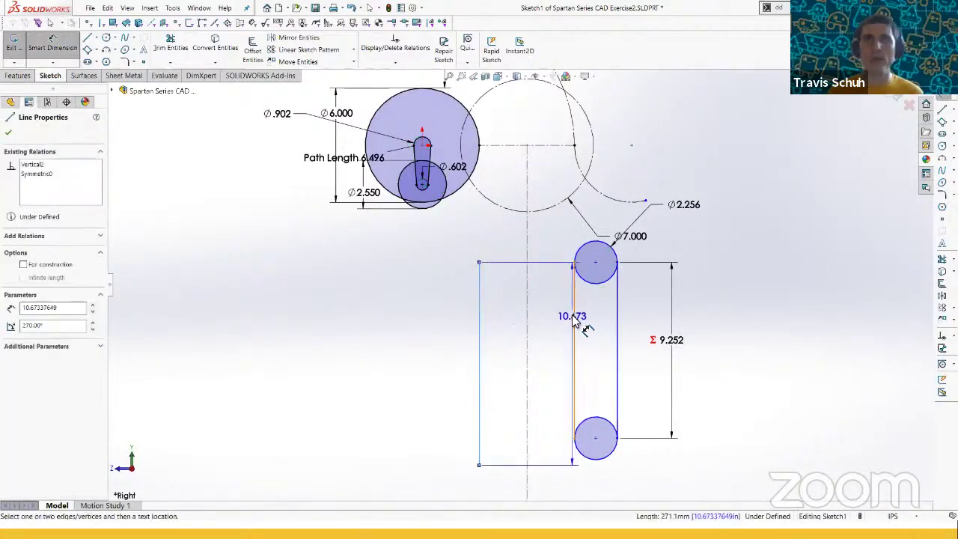
{"action": "left_click", "coordinate": [573, 322]}
{"action": "left_click", "coordinate": [553, 311]}
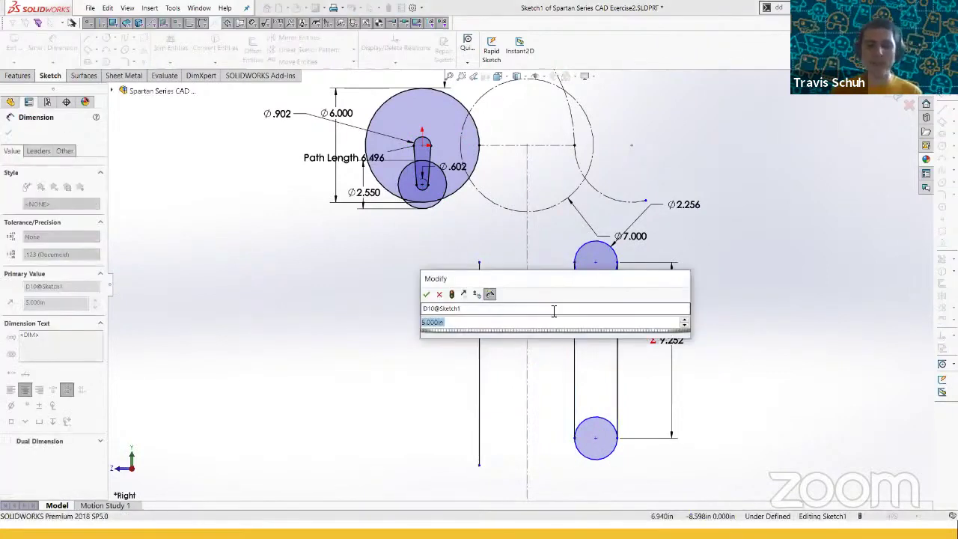
{"action": "type", "text": "6.5"}
{"action": "key", "text": "Return"}
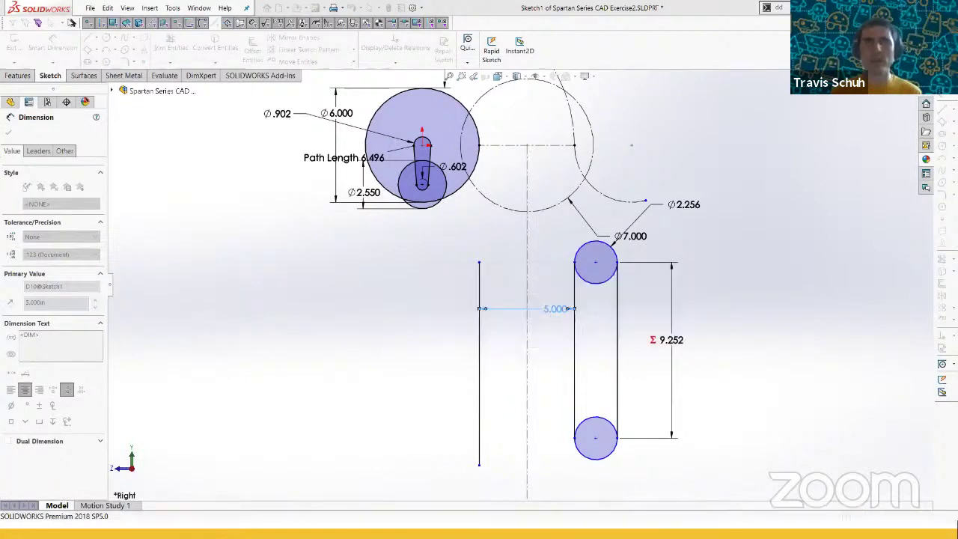
{"action": "key", "text": "Escape"}
{"action": "key", "text": "Escape"}
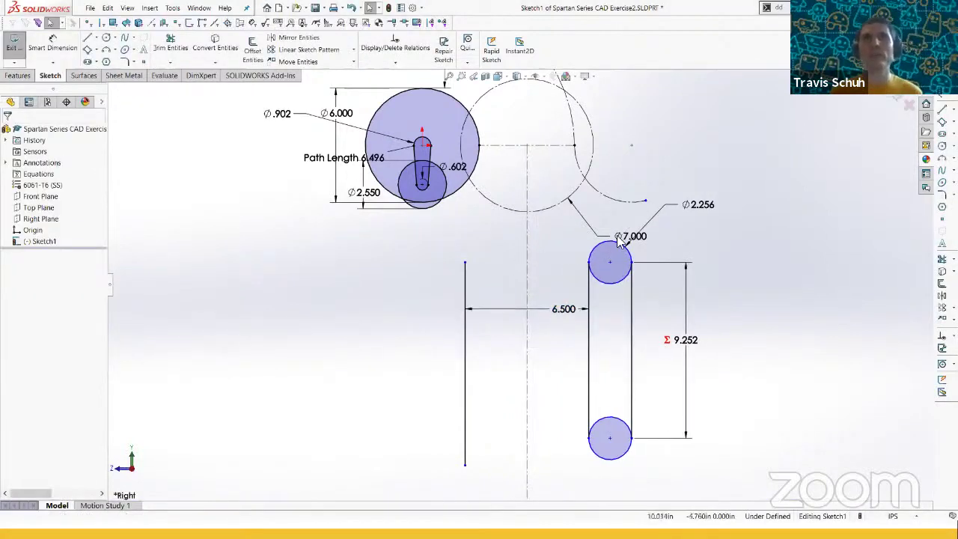
- Move the feeder belt up until its upper pulley sits just below the hood curve's lower end
{"action": "scroll", "coordinate": [611, 267], "scroll_direction": "down", "scroll_amount": 2}
{"action": "left_click", "coordinate": [610, 264]}
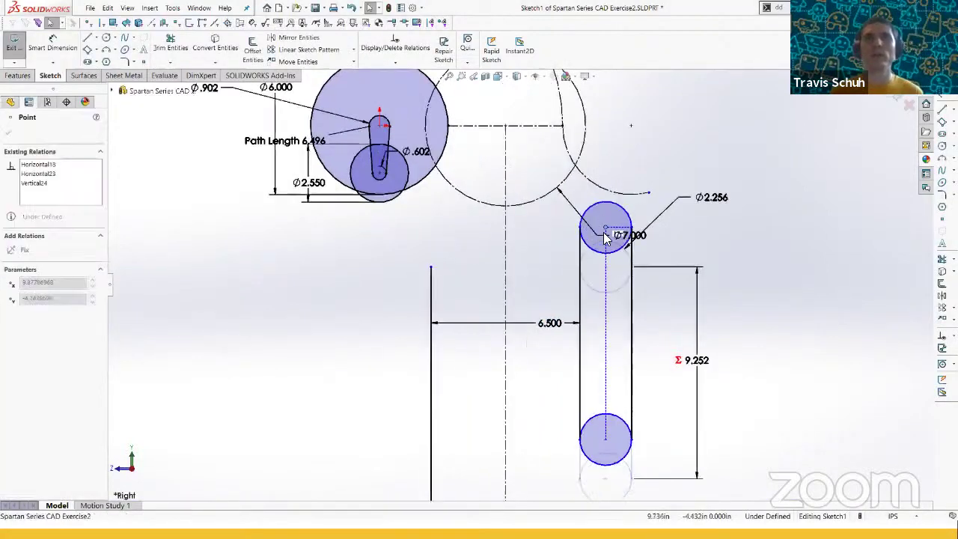
{"action": "key", "text": "Escape"}
{"action": "scroll", "coordinate": [566, 241], "scroll_direction": "up", "scroll_amount": 2}
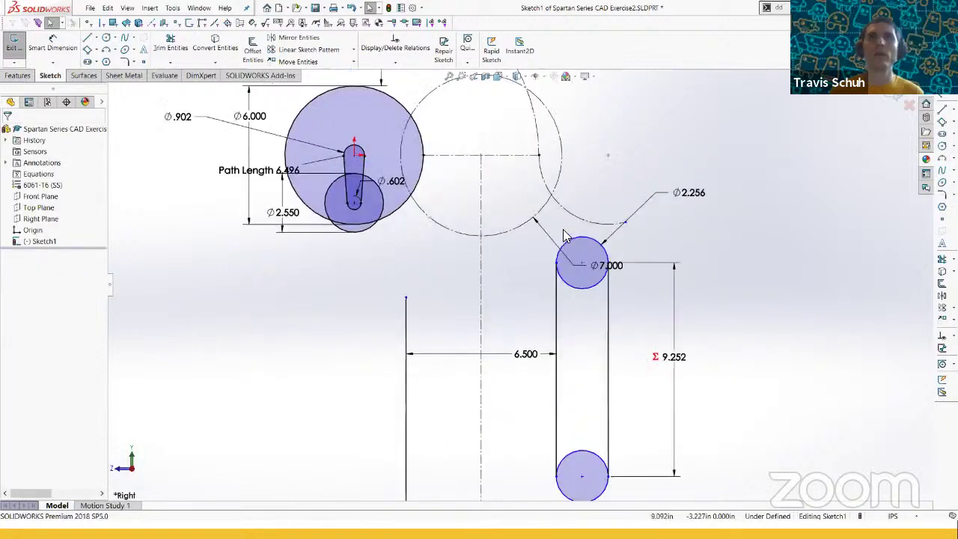
{"action": "scroll", "coordinate": [567, 238], "scroll_direction": "down", "scroll_amount": 2}
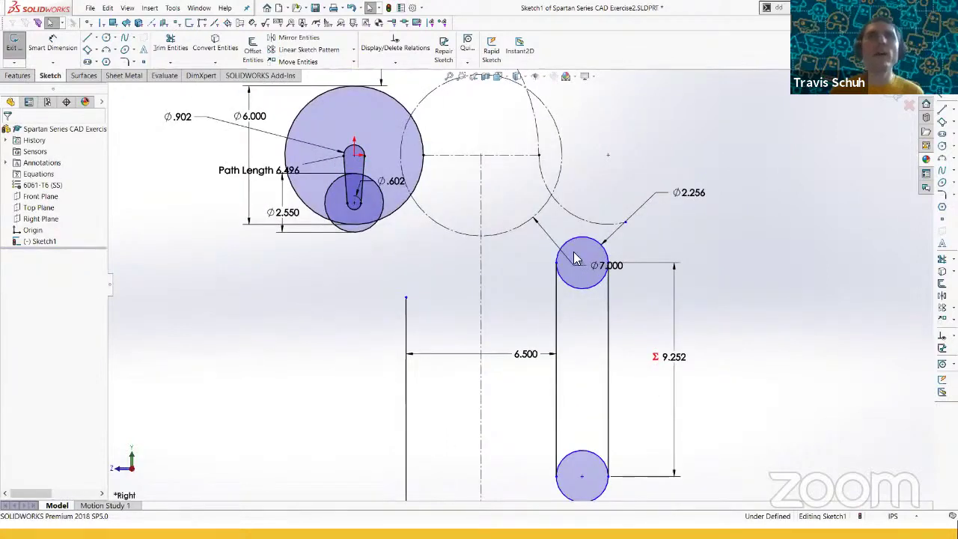
{"action": "key", "text": "s"}
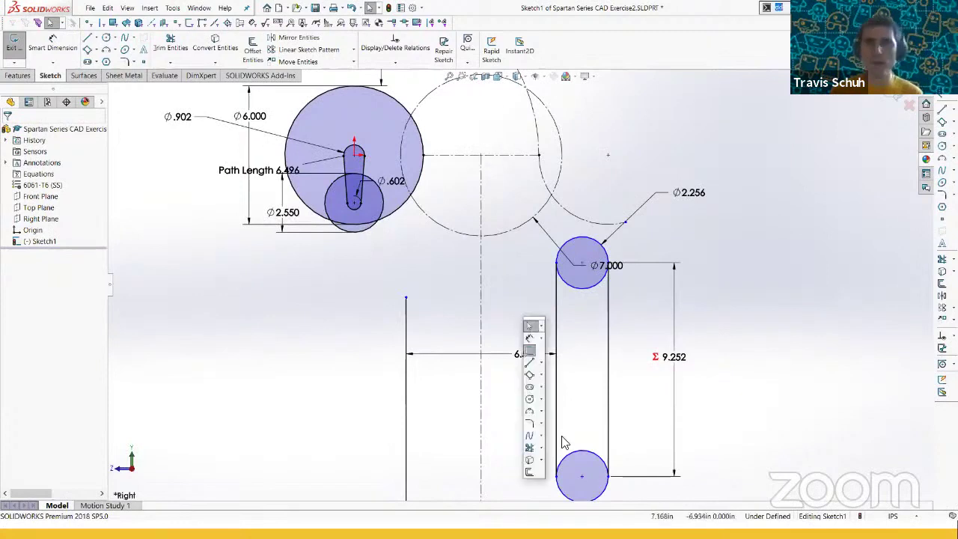
{"action": "left_click", "coordinate": [529, 395]}
{"action": "key", "text": "Escape"}
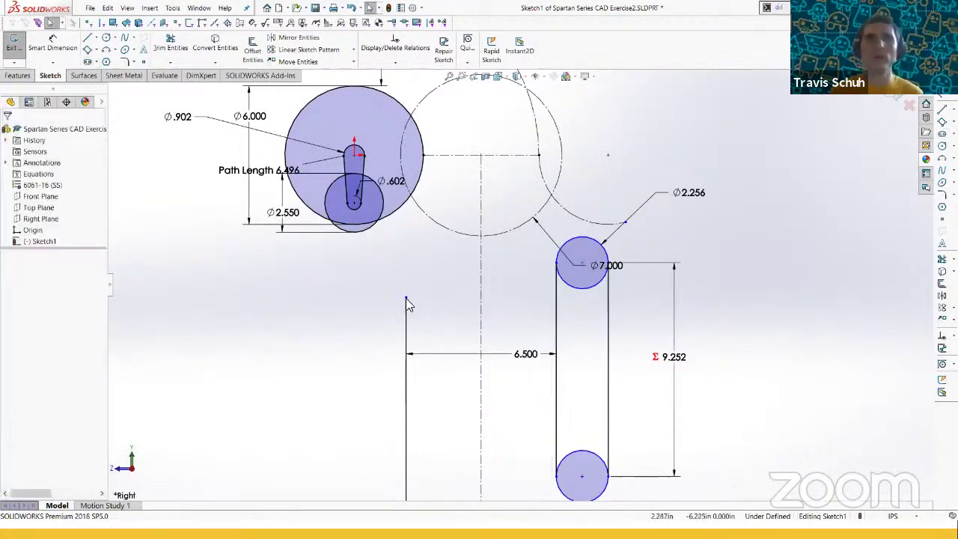
- Extend the solid vertical line's upper end to about 2.7 in below the shooter wheel's centre
{"action": "left_click_drag", "start_coordinate": [405, 298], "coordinate": [406, 217]}
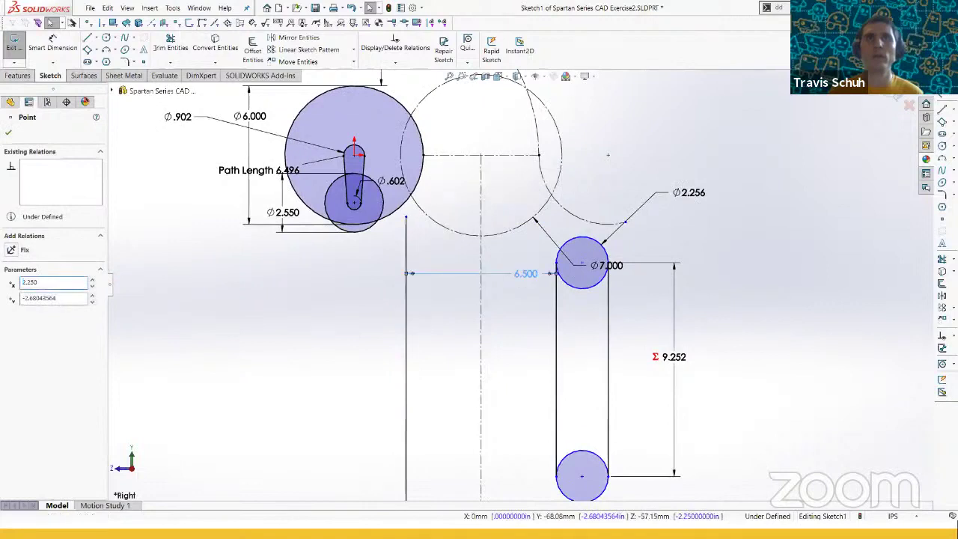
{"action": "left_click", "coordinate": [526, 274]}
{"action": "left_click", "coordinate": [526, 319]}
- Draw a circle with a radius of about 3.06 in, centred on the vertical construction line below the ball circle's centre
{"action": "key", "text": "s"}
{"action": "left_click", "coordinate": [538, 404]}
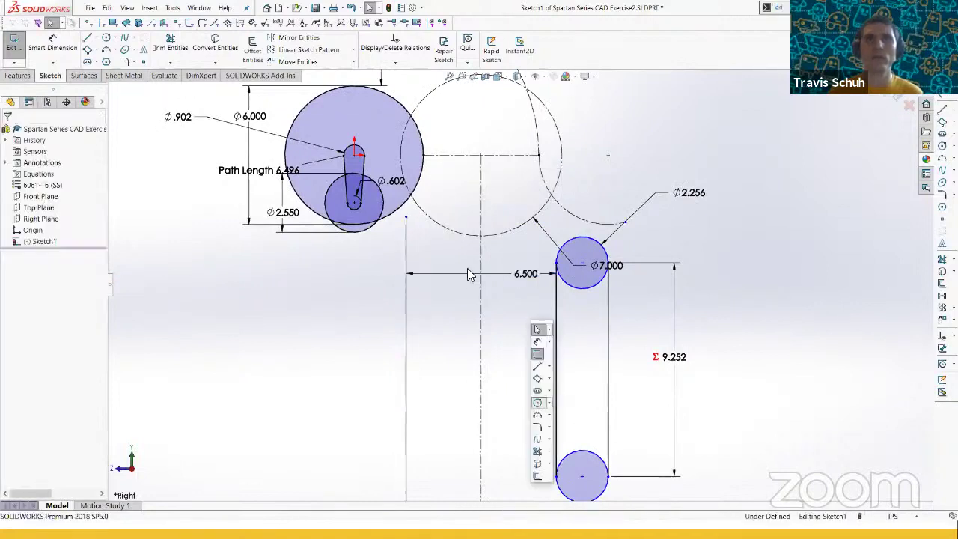
{"action": "key", "text": "c"}
{"action": "left_click", "coordinate": [481, 257]}
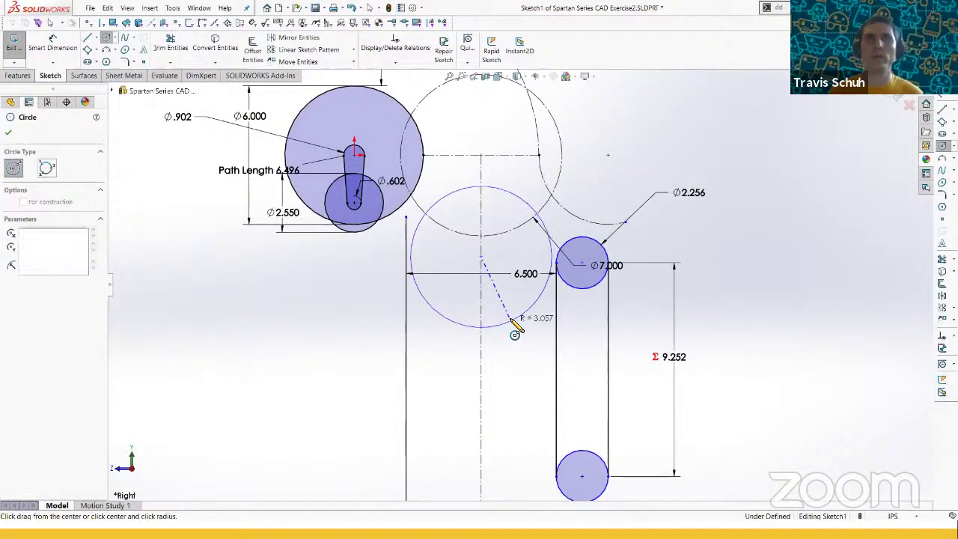
{"action": "left_click", "coordinate": [512, 319]}
{"action": "key", "text": "Escape"}
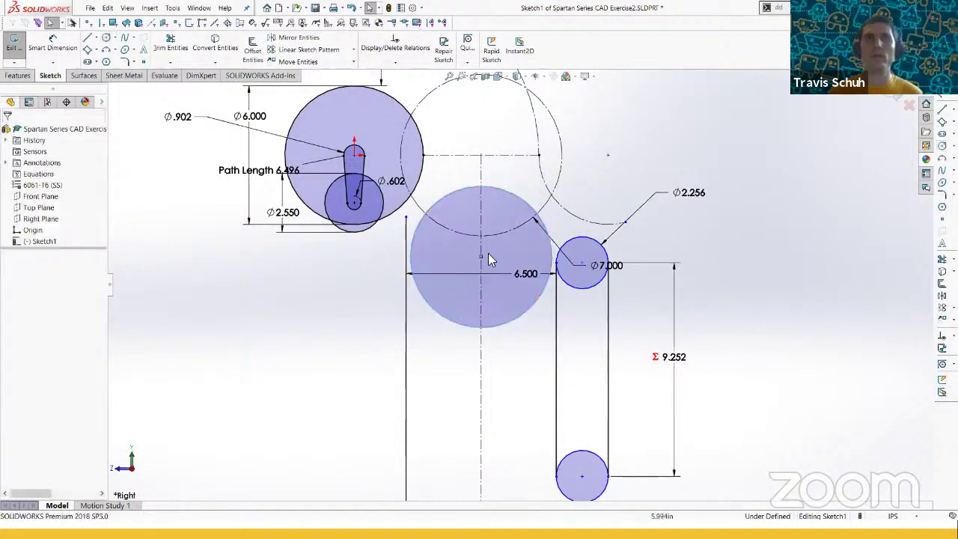
- Make the new circle equal to the 7 in ball circle and convert it to construction geometry
{"action": "left_click", "coordinate": [566, 165], "text": "ctrl"}
{"action": "key", "text": "q"}
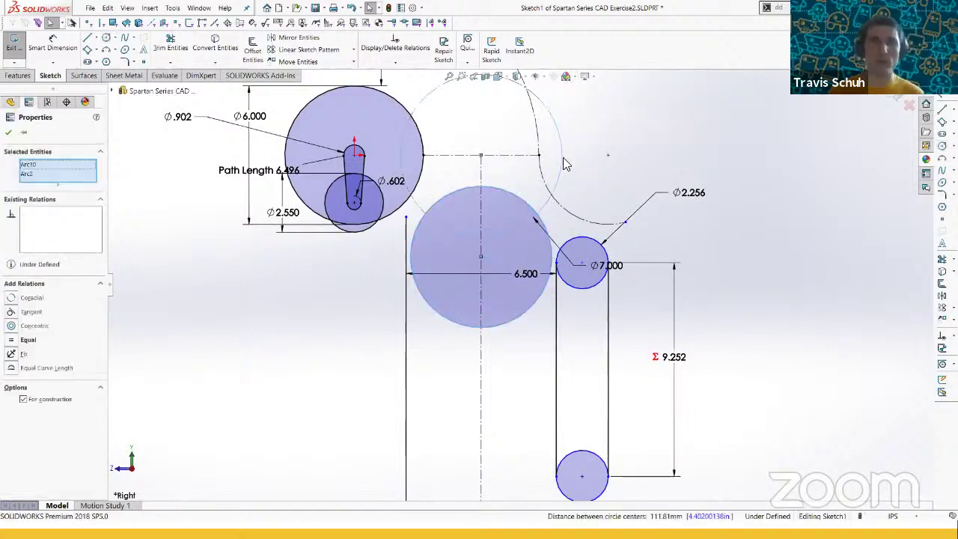
{"action": "left_click", "coordinate": [623, 142]}
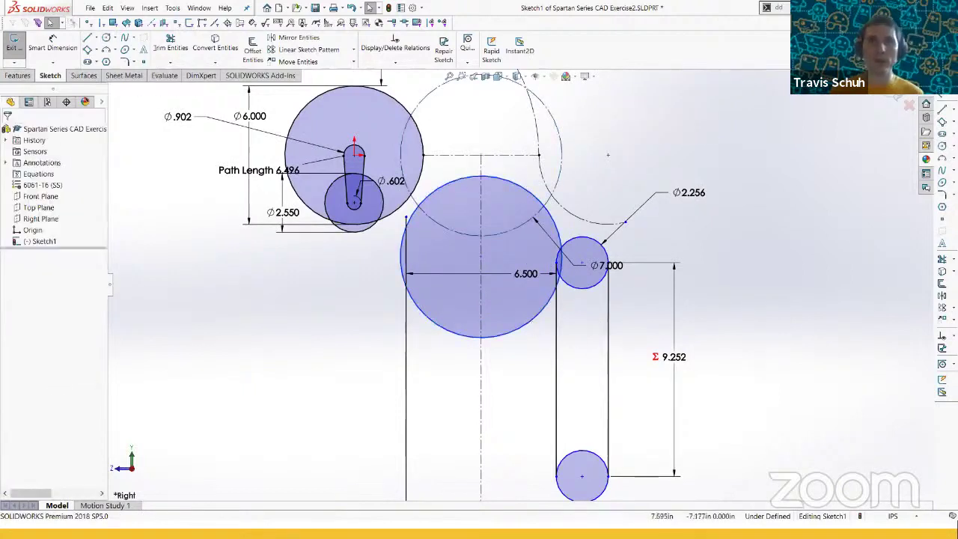
{"action": "left_click", "coordinate": [531, 321]}
{"action": "right_click_drag", "start_coordinate": [530, 320], "coordinate": [525, 354]}
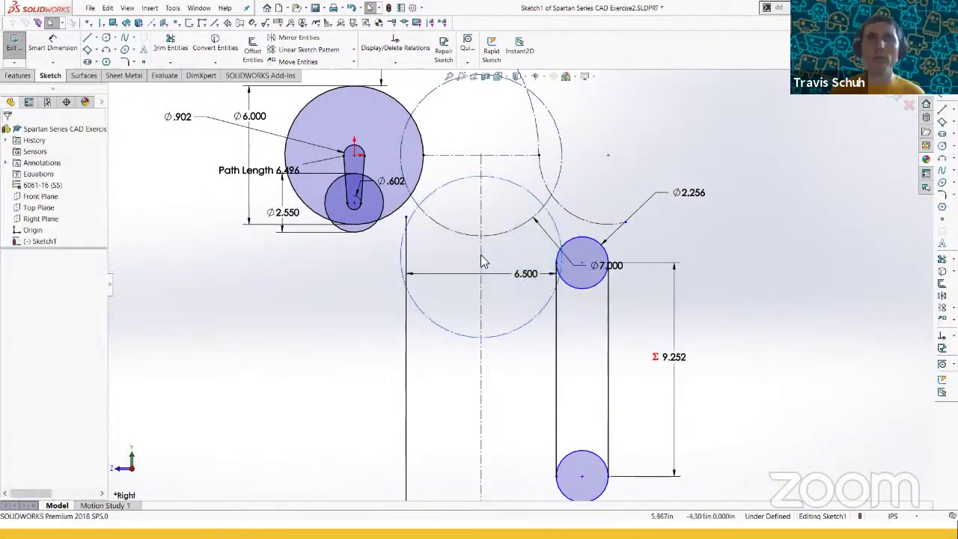
- Move the second ball circle up along the vertical construction line and make it tangent to the shooter wheel
{"action": "mouse_move", "coordinate": [482, 258]}
{"action": "left_mouse_down"}
{"action": "mouse_move", "coordinate": [479, 236]}
{"action": "mouse_move", "coordinate": [479, 258]}
{"action": "left_mouse_up"}
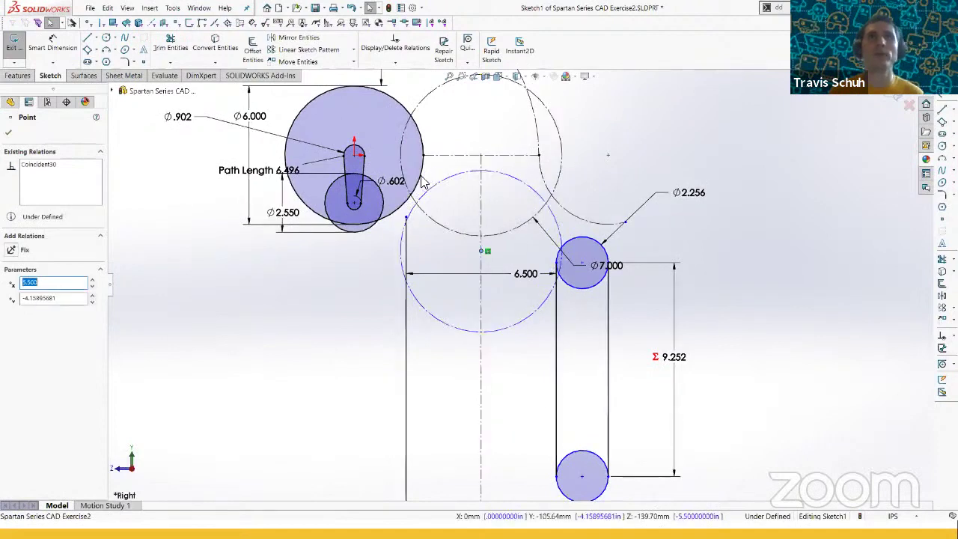
{"action": "left_click", "coordinate": [427, 191]}
{"action": "left_click", "coordinate": [427, 196], "text": "ctrl"}
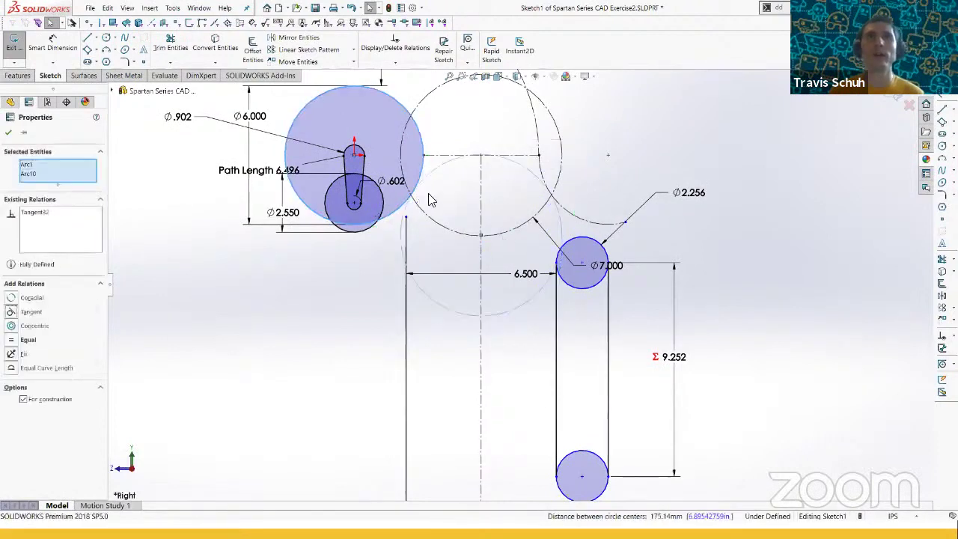
{"action": "key", "text": "Escape"}
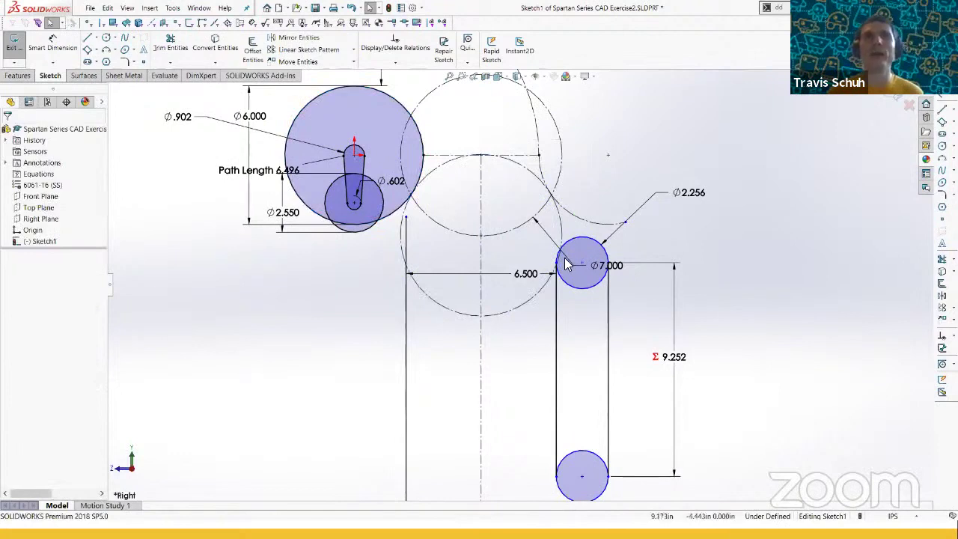
- Raise the feeder belt until the upper pulley's centre is about 4.1 in below the shooter wheel's centre
{"action": "scroll", "coordinate": [571, 265], "scroll_direction": "down", "scroll_amount": 1}
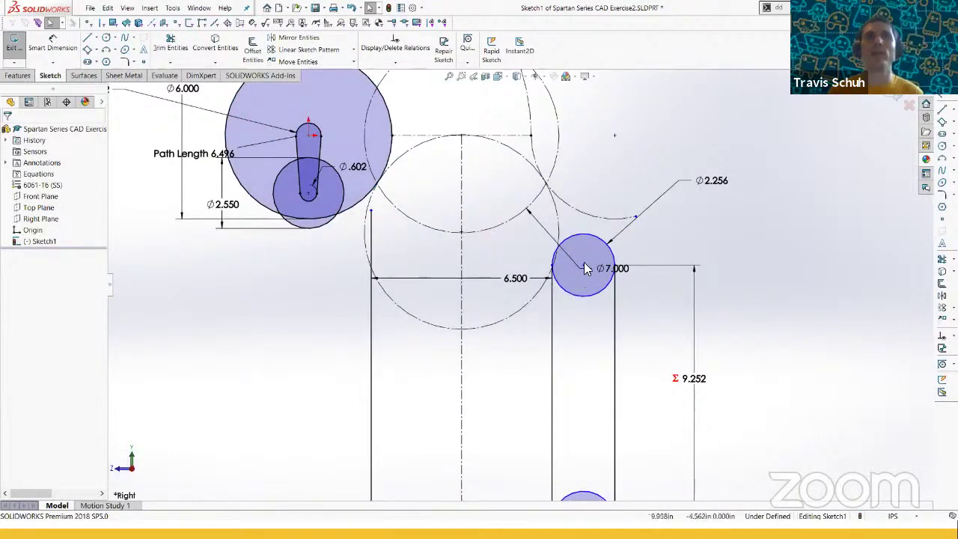
{"action": "left_click_drag", "start_coordinate": [583, 241], "coordinate": [586, 254]}
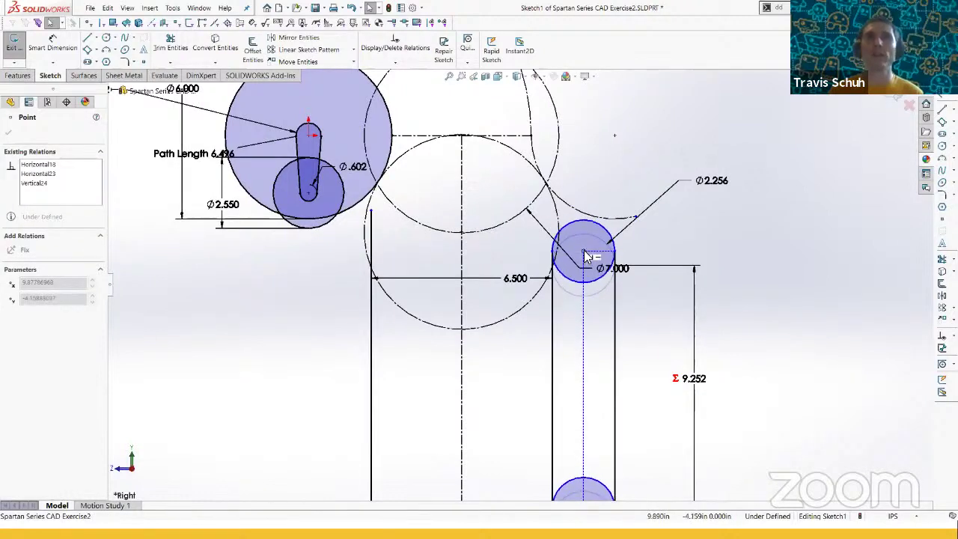
{"action": "left_click_drag", "start_coordinate": [584, 251], "coordinate": [584, 251]}
{"action": "left_click", "coordinate": [613, 178]}
- Shorten the hood's lower arc by moving its free end back to just above the upper feeder pulley
{"action": "left_click_drag", "start_coordinate": [635, 217], "coordinate": [573, 208]}
{"action": "left_click", "coordinate": [582, 210]}
{"action": "scroll", "coordinate": [579, 209], "scroll_direction": "up", "scroll_amount": 2}
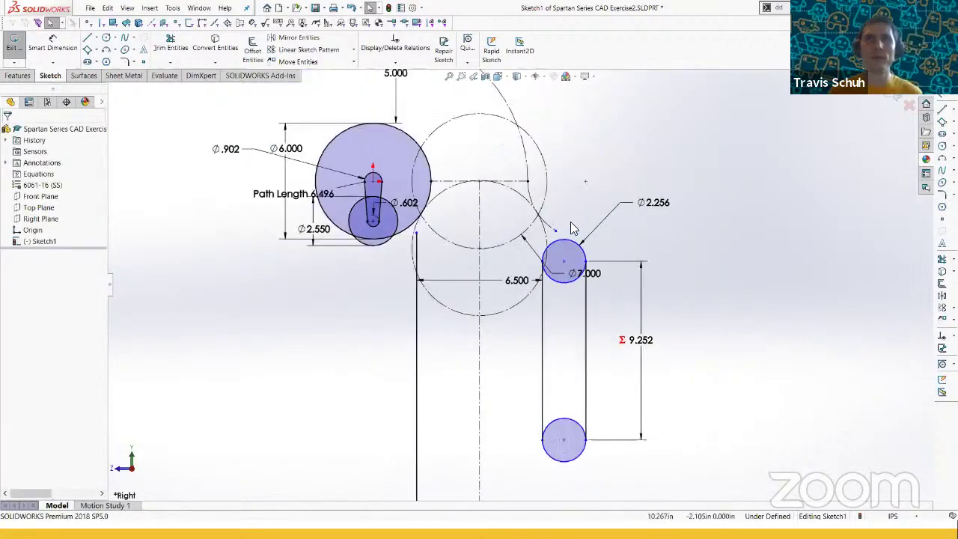
- Dimension the lower arc's end 2.5 in vertically below the horizontal construction line
{"action": "scroll", "coordinate": [570, 225], "scroll_direction": "down", "scroll_amount": 2}
{"action": "left_click", "coordinate": [543, 241]}
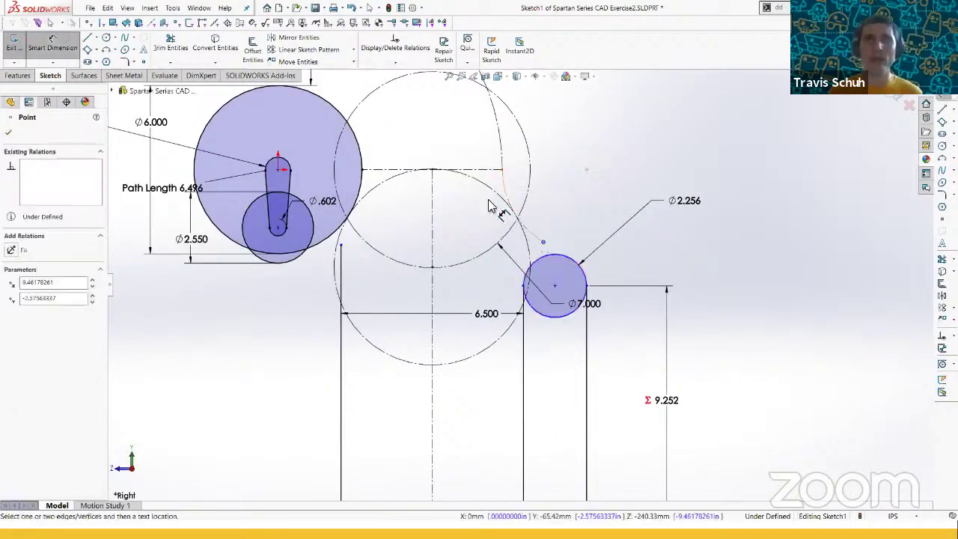
{"action": "left_click", "coordinate": [501, 174]}
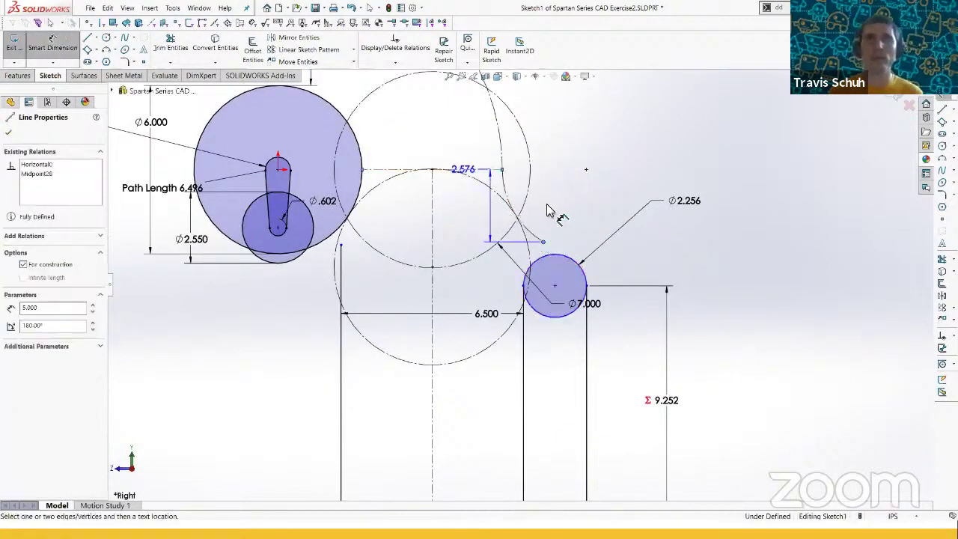
{"action": "left_click", "coordinate": [589, 218]}
{"action": "type", "text": "2.5"}
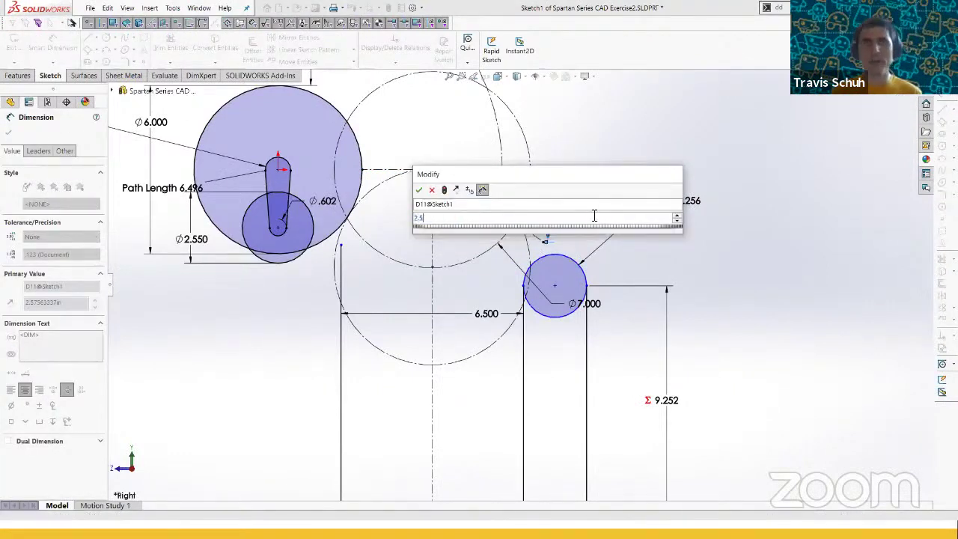
{"action": "key", "text": "Return"}
{"action": "key", "text": "Escape"}
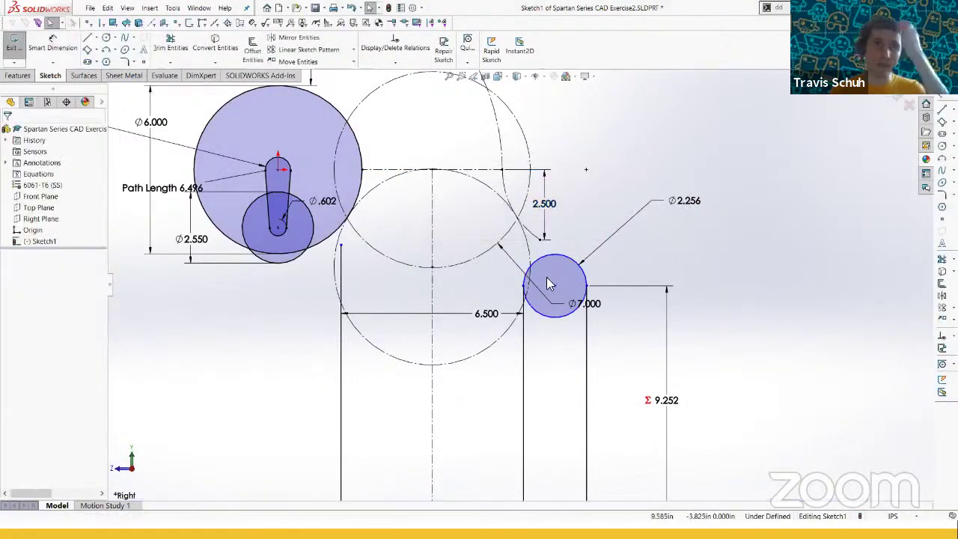
- Dimension the top edge of the upper feeder pulley 3 in below the horizontal construction line
{"action": "left_click", "coordinate": [554, 286]}
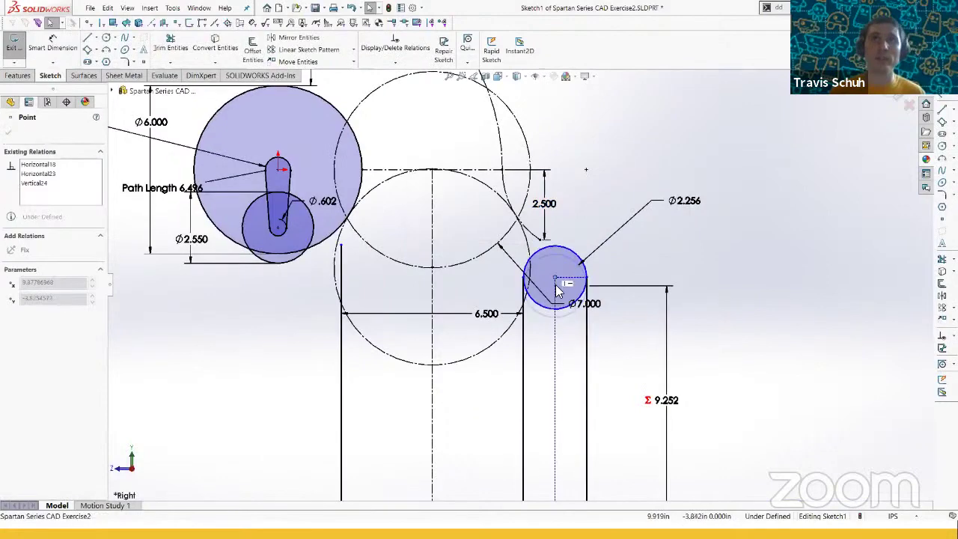
{"action": "key", "text": "Escape"}
{"action": "key", "text": "d"}
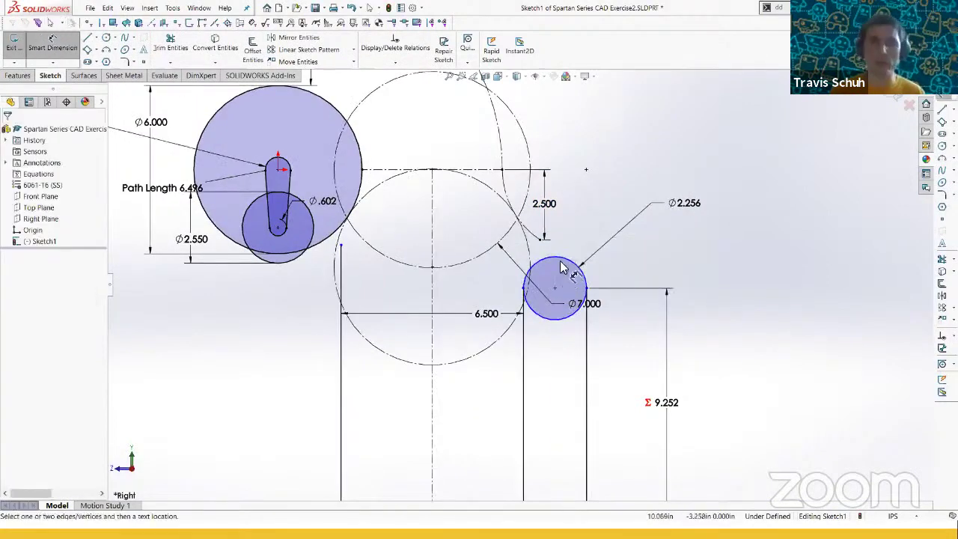
{"action": "left_click", "coordinate": [560, 257], "text": "shift"}
{"action": "left_click", "coordinate": [479, 170]}
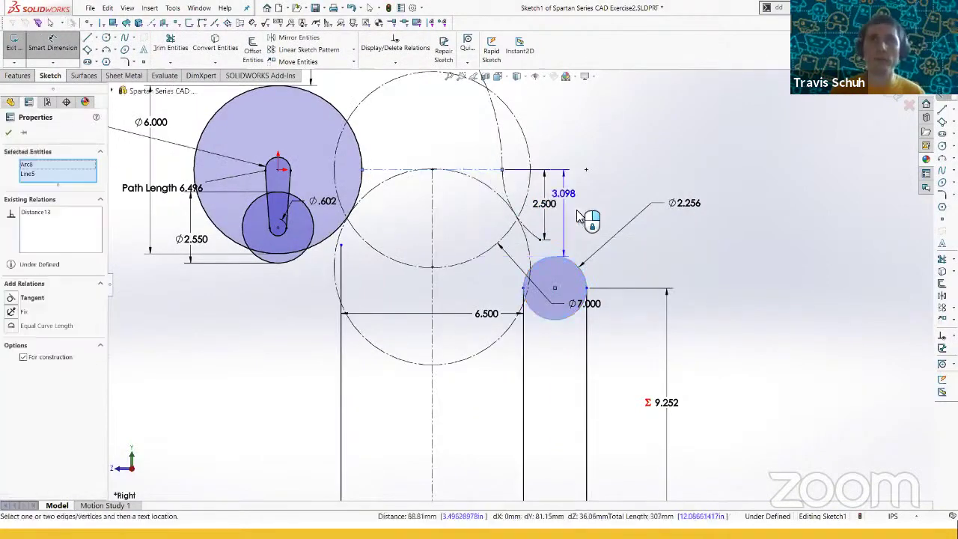
{"action": "left_click", "coordinate": [585, 216]}
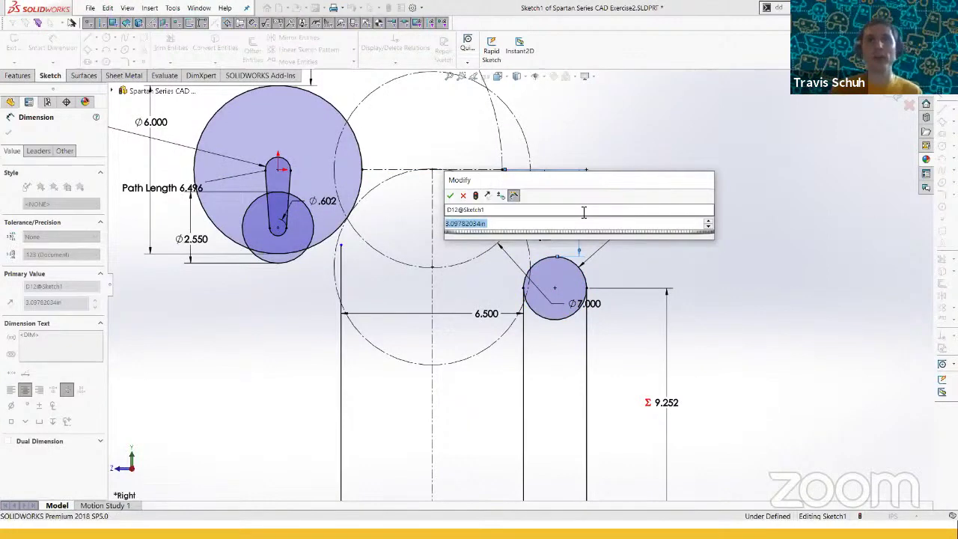
{"action": "type", "text": "3"}
{"action": "key", "text": "Return"}
{"action": "key", "text": "Escape"}
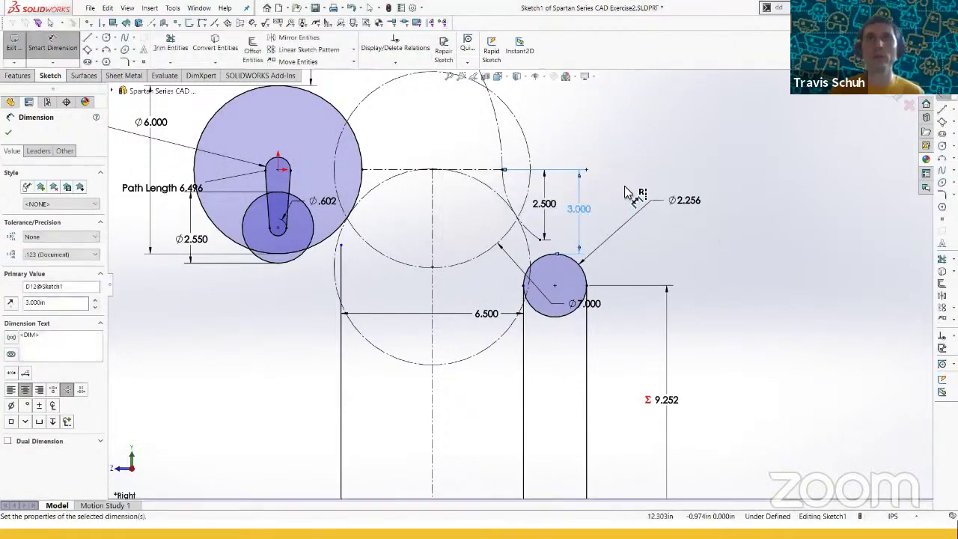
{"action": "scroll", "coordinate": [494, 270], "scroll_direction": "up", "scroll_amount": 5}
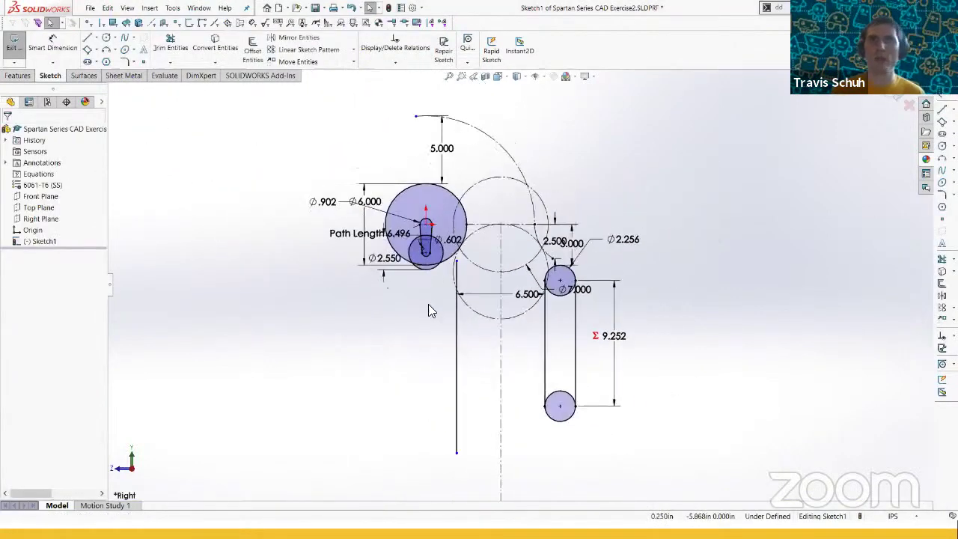
{"action": "scroll", "coordinate": [535, 360], "scroll_direction": "up", "scroll_amount": 2}
{"action": "scroll", "coordinate": [521, 365], "scroll_direction": "down", "scroll_amount": 1}
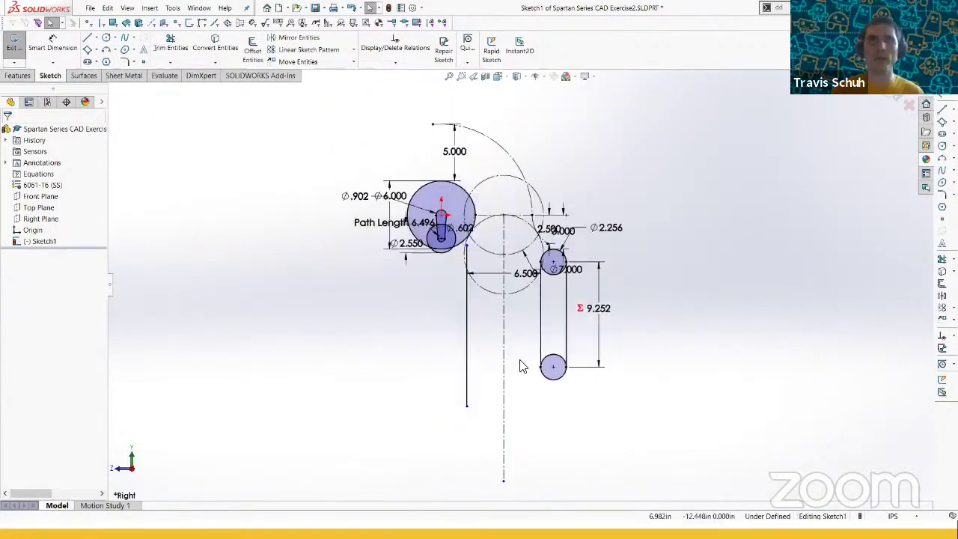
- Extend the solid vertical channel wall line downward until its lower end is about 20.7 in below the shooter wheel's centre
{"action": "left_click_drag", "start_coordinate": [467, 406], "coordinate": [473, 449]}
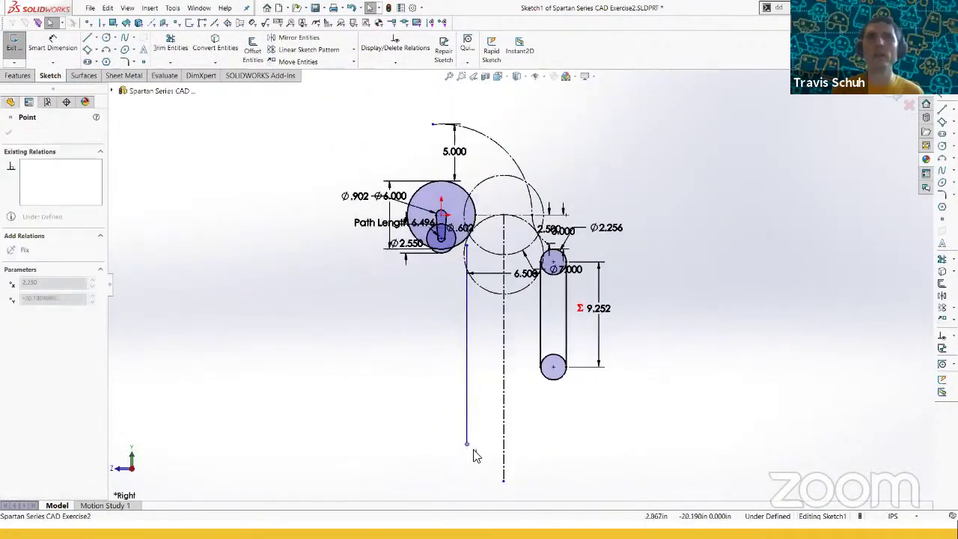
{"action": "left_click", "coordinate": [414, 418]}
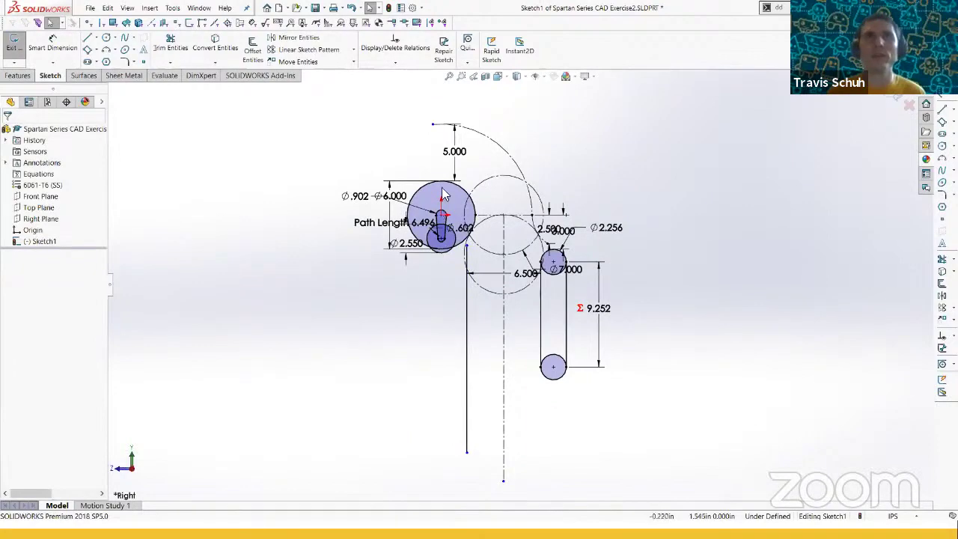
- Compare the layout sketch with the prototype planning slide, checking the shooter wheel, hood arcs, ball channel and feeder belt
{"action": "scroll", "coordinate": [443, 195], "scroll_direction": "down", "scroll_amount": 3}
{"action": "scroll", "coordinate": [610, 351], "scroll_direction": "up", "scroll_amount": 2}
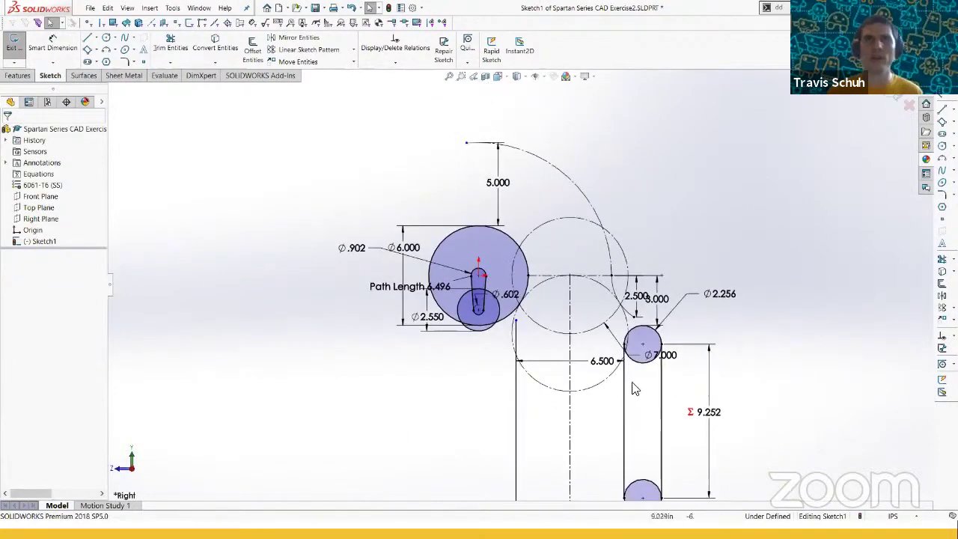
{"action": "key", "text": "alt+Tab"}
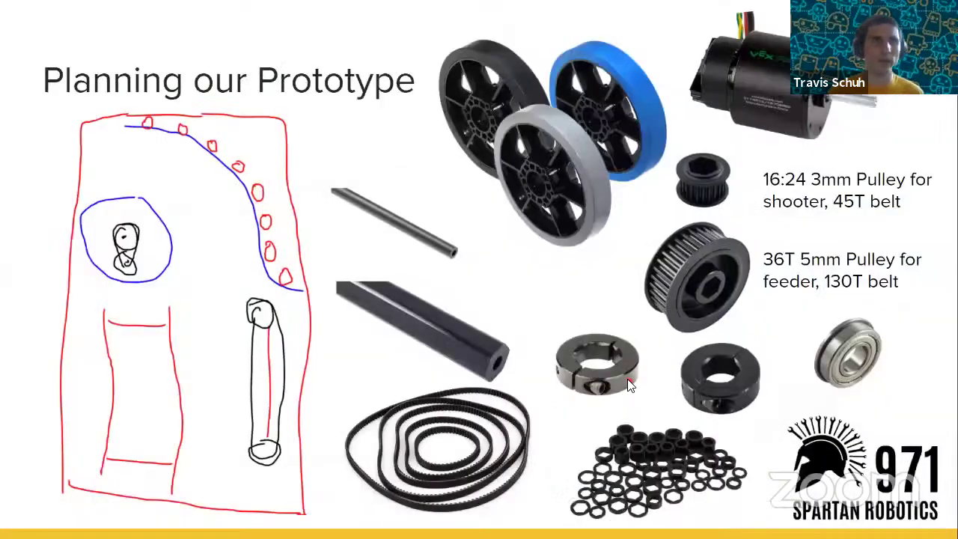
{"action": "key", "text": "alt+Tab"}
{"action": "scroll", "coordinate": [628, 395], "scroll_direction": "up", "scroll_amount": 1}
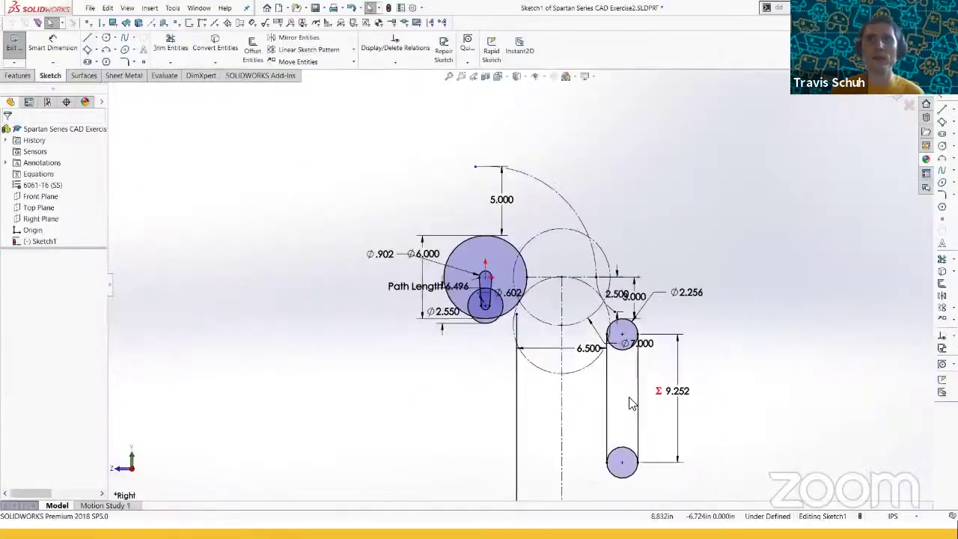
{"action": "scroll", "coordinate": [631, 401], "scroll_direction": "down", "scroll_amount": 1}
{"action": "scroll", "coordinate": [631, 407], "scroll_direction": "up", "scroll_amount": 1}
{"action": "key", "text": "z"}
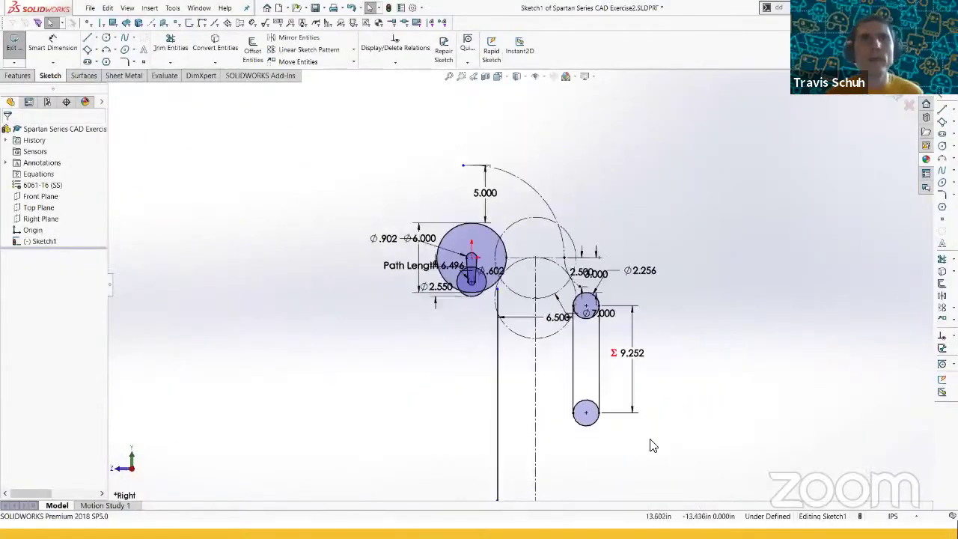
{"action": "middle_click_drag", "start_coordinate": [681, 490], "coordinate": [649, 449], "text": "ctrl"}
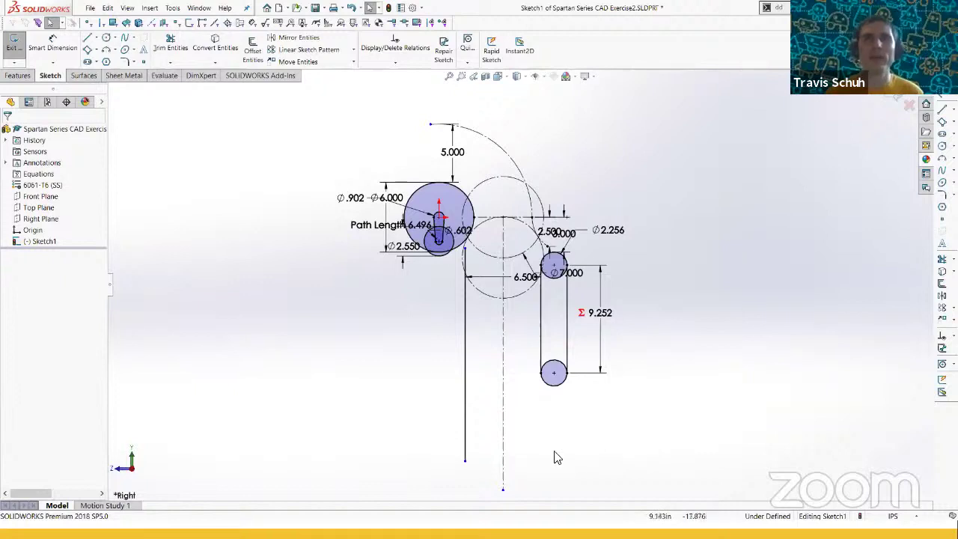
{"action": "key", "text": "s"}
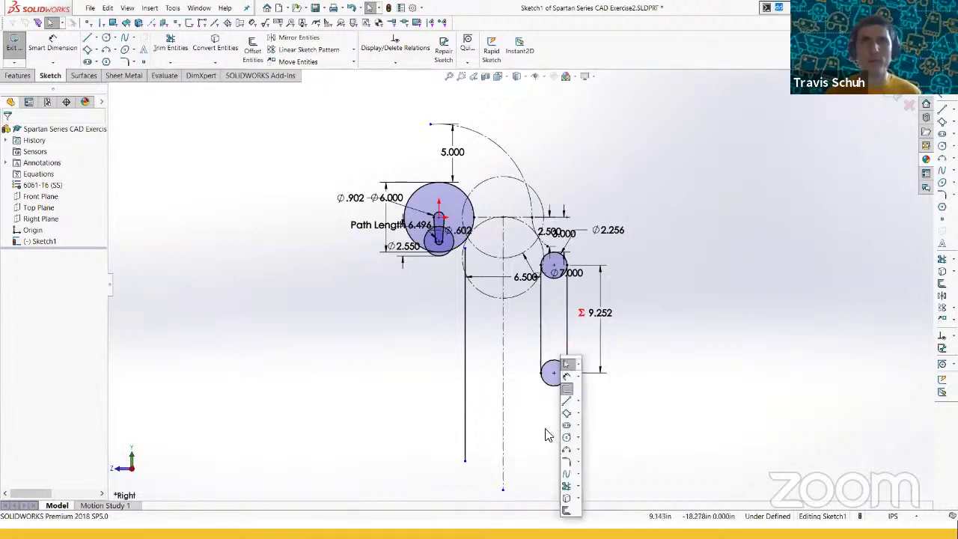
{"action": "left_click", "coordinate": [534, 419]}
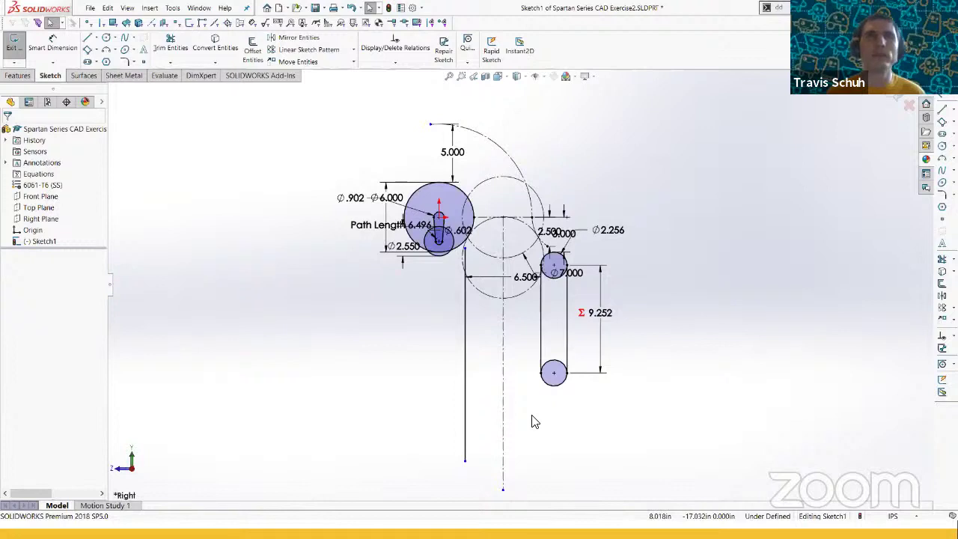
{"action": "scroll", "coordinate": [474, 335], "scroll_direction": "up", "scroll_amount": 2}
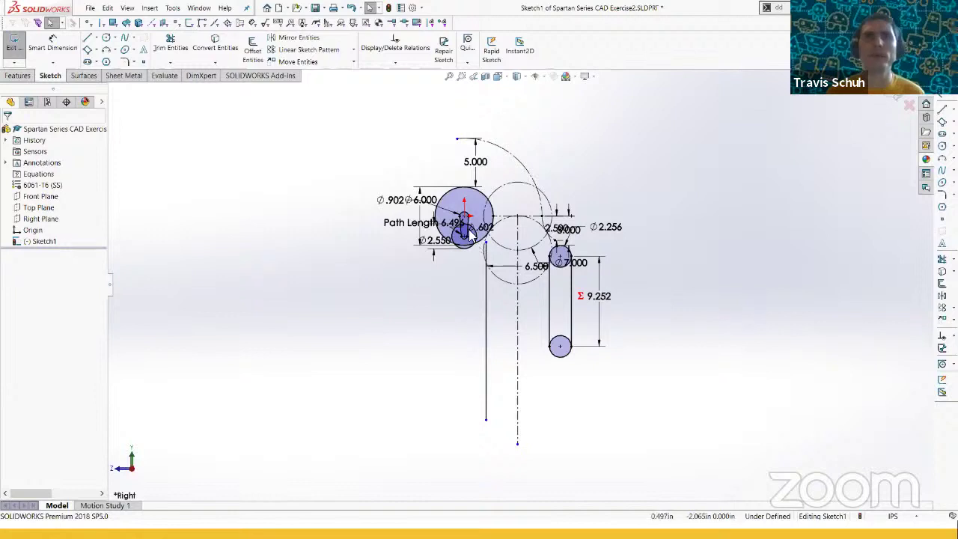
{"action": "scroll", "coordinate": [465, 228], "scroll_direction": "down", "scroll_amount": 2}
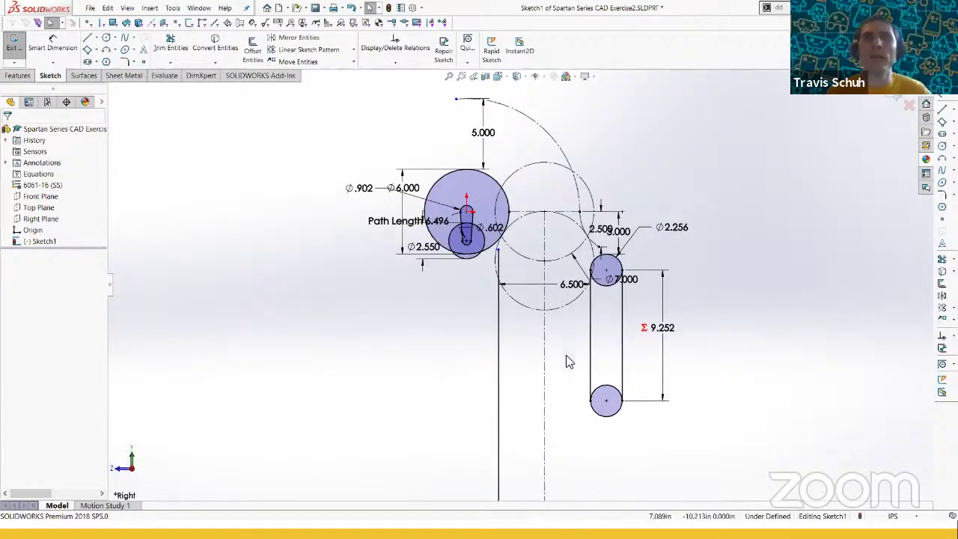
{"action": "scroll", "coordinate": [572, 374], "scroll_direction": "up", "scroll_amount": 1}
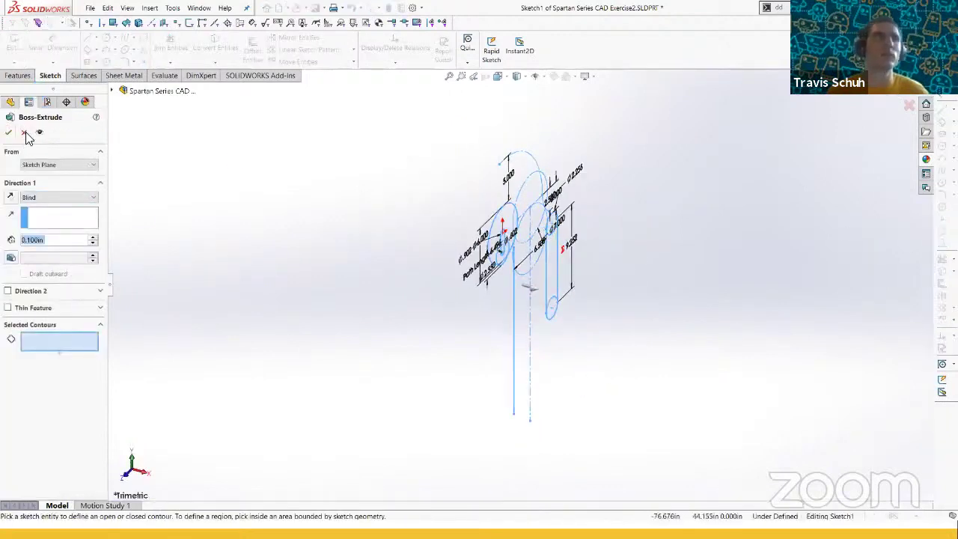
- Cancel the boss extrude and rename the sketch as Main Layout Sketch
{"action": "left_click", "coordinate": [23, 133]}
{"action": "left_click", "coordinate": [34, 241]}
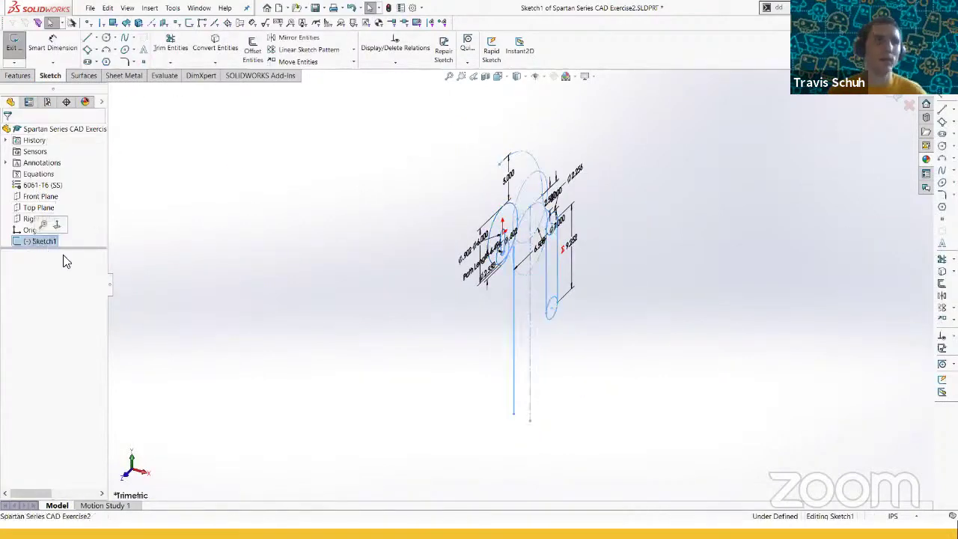
{"action": "key", "text": "F2"}
{"action": "type", "text": "M"}
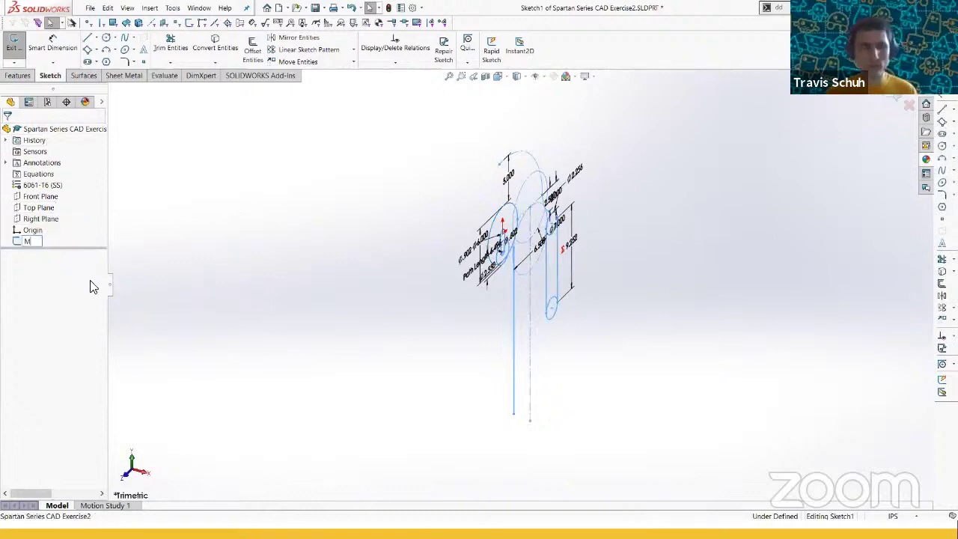
{"action": "type", "text": "ain Layout Sketch"}
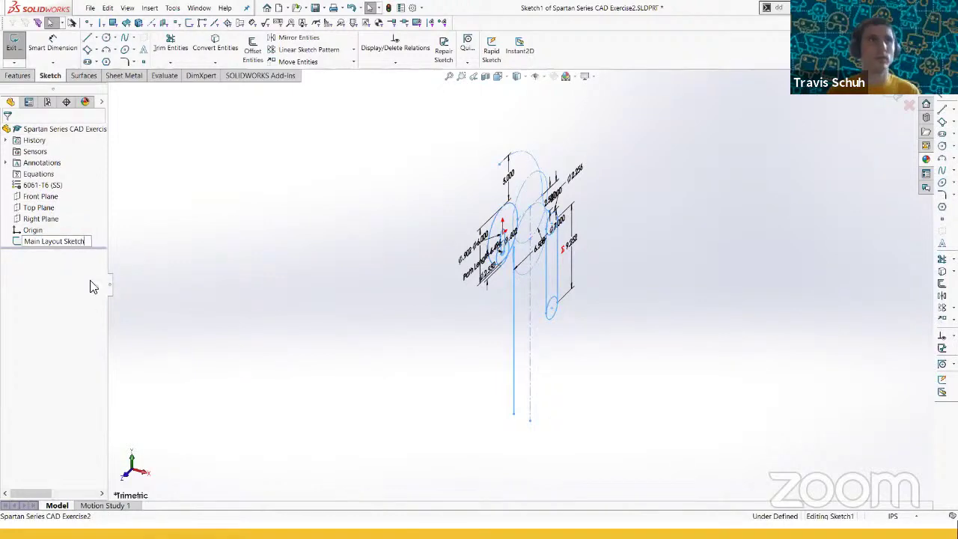
{"action": "key", "text": "Return"}
- Close the main layout sketch and start a new sketch on the Right Plane, viewed face-on
{"action": "mouse_move", "coordinate": [565, 316]}
{"action": "middle_mouse_down"}
{"action": "mouse_move", "coordinate": [492, 215]}
{"action": "mouse_move", "coordinate": [478, 285]}
{"action": "middle_mouse_up"}
{"action": "left_click", "coordinate": [479, 297]}
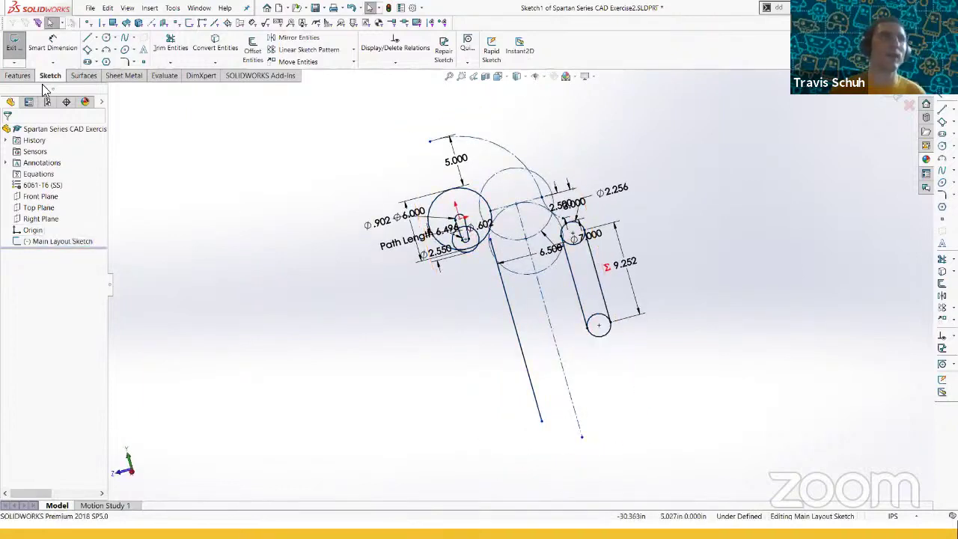
{"action": "left_click", "coordinate": [13, 45]}
{"action": "left_click", "coordinate": [40, 218]}
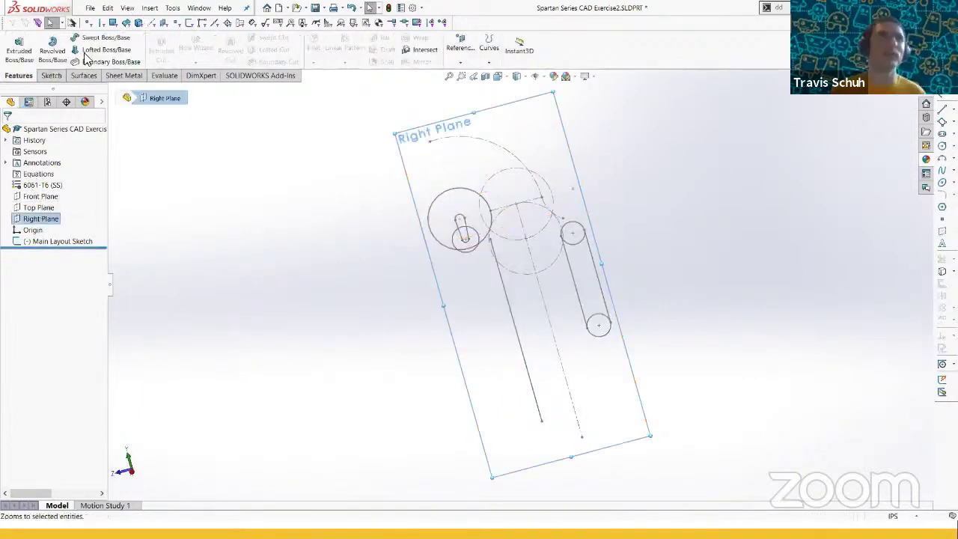
{"action": "left_click", "coordinate": [51, 75]}
{"action": "left_click", "coordinate": [14, 44]}
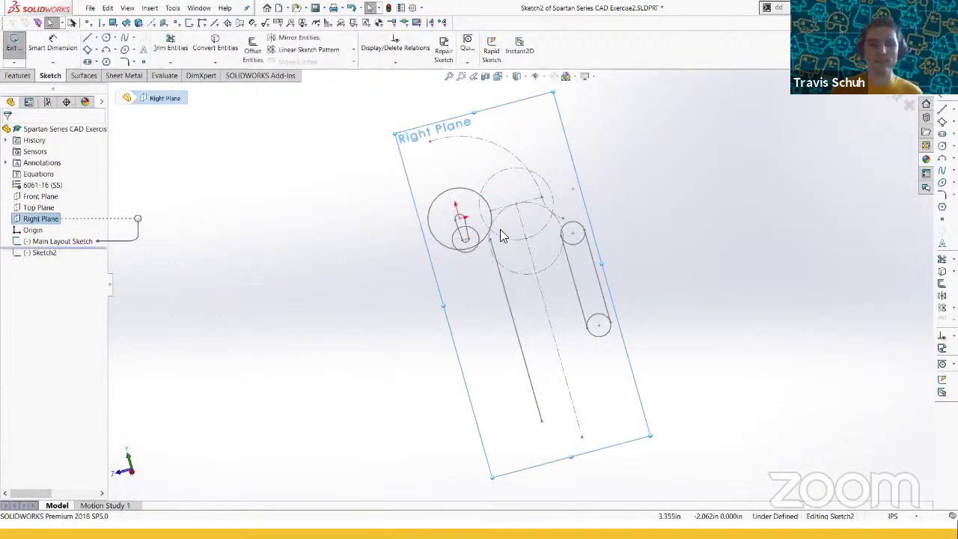
{"action": "key", "text": "ctrl+8"}
{"action": "left_click", "coordinate": [372, 248]}
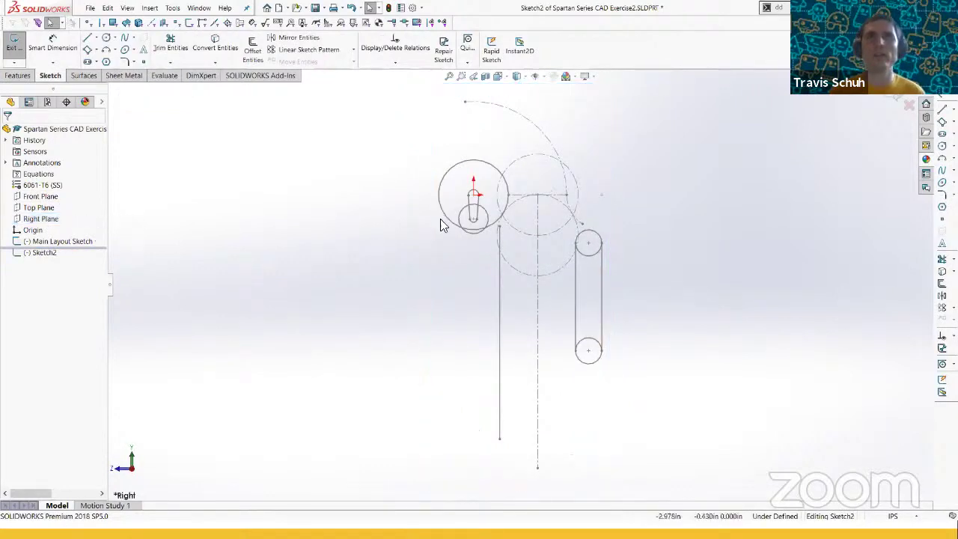
- Sketch a circle about 2.2 in in diameter on the shooter wheel's centre and dimension its diameter
{"action": "scroll", "coordinate": [466, 196], "scroll_direction": "down", "scroll_amount": 5}
{"action": "key", "text": "s"}
{"action": "left_click", "coordinate": [428, 326]}
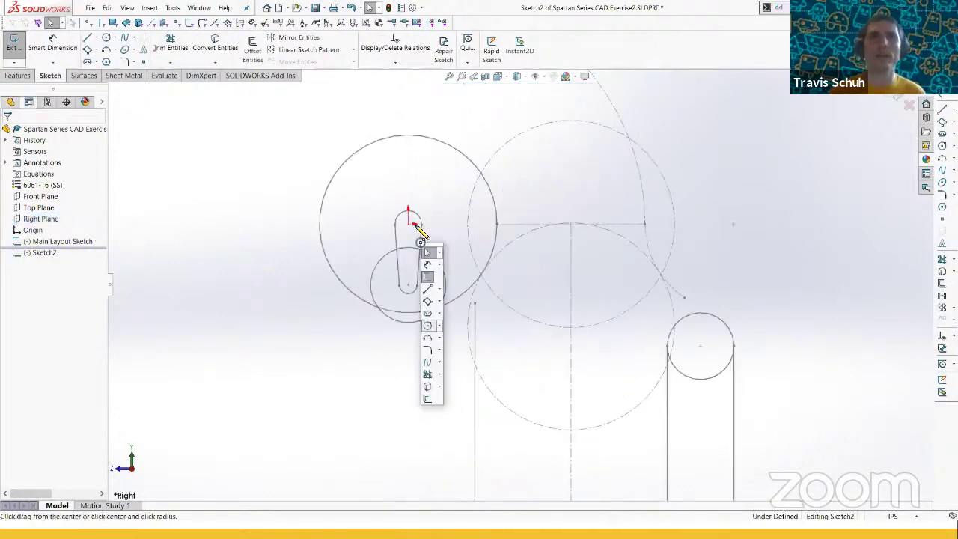
{"action": "left_click", "coordinate": [407, 223]}
{"action": "left_click", "coordinate": [437, 237]}
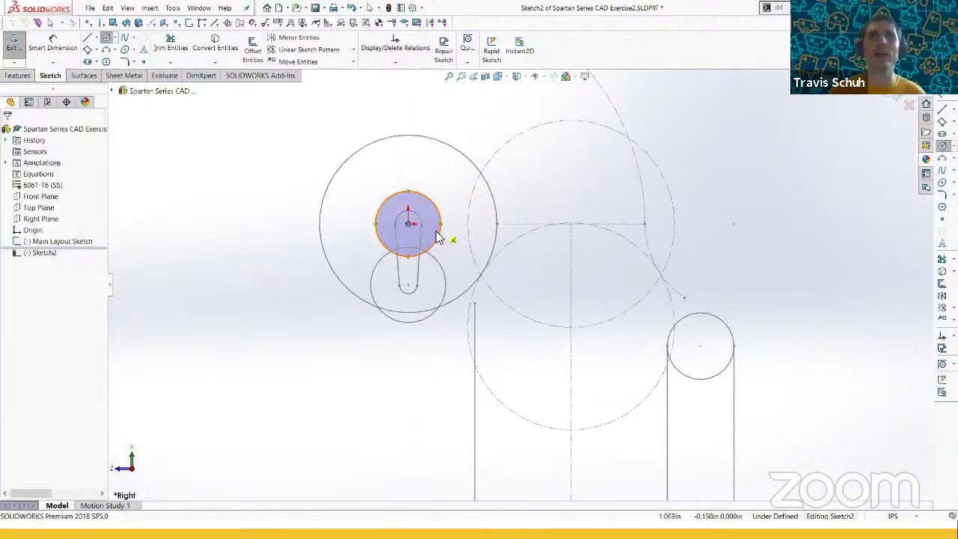
{"action": "key", "text": "Escape"}
{"action": "key", "text": "d"}
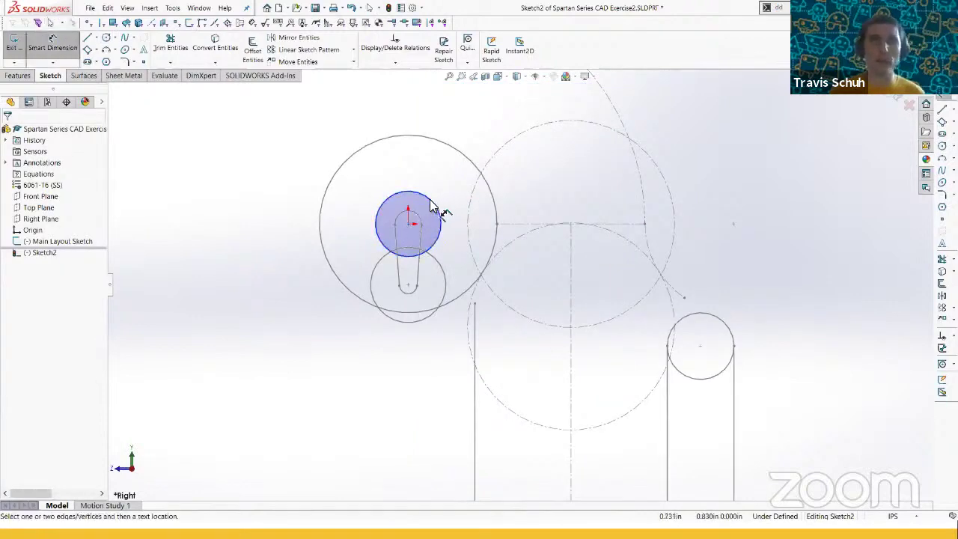
{"action": "left_click", "coordinate": [431, 206]}
{"action": "left_click", "coordinate": [290, 172]}
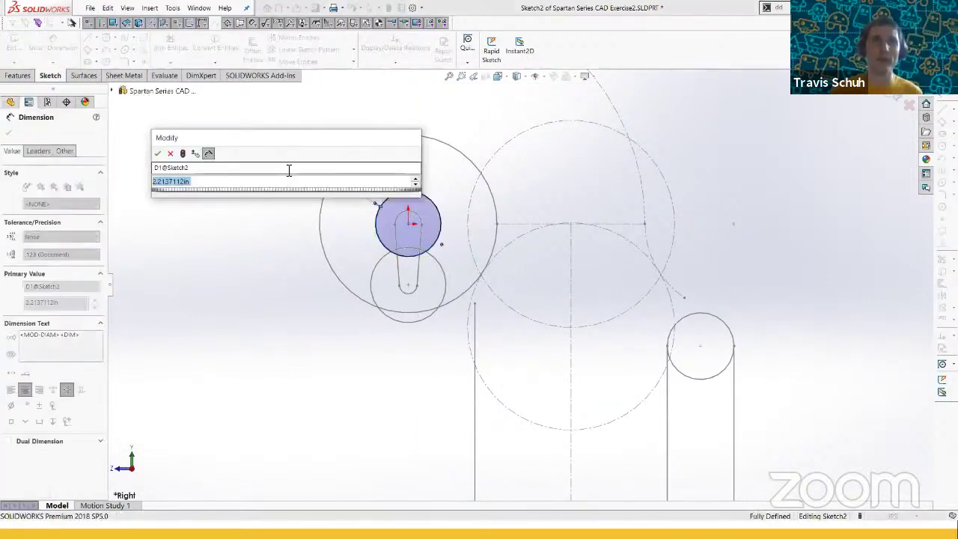
{"action": "key", "text": "Return"}
{"action": "key", "text": "Escape"}
- Delete the dimensioned circle at the shooter wheel's centre
{"action": "left_click", "coordinate": [396, 191]}
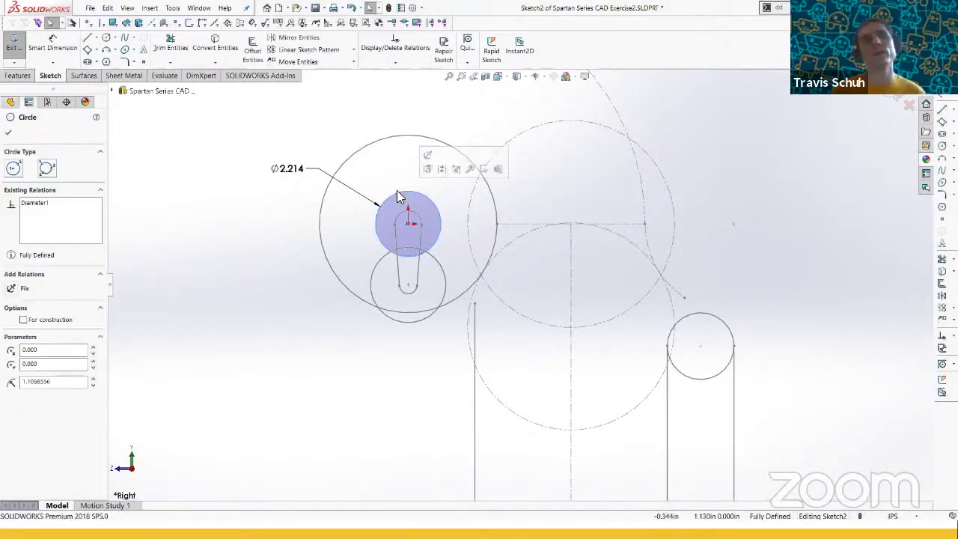
{"action": "scroll", "coordinate": [408, 214], "scroll_direction": "up", "scroll_amount": 2}
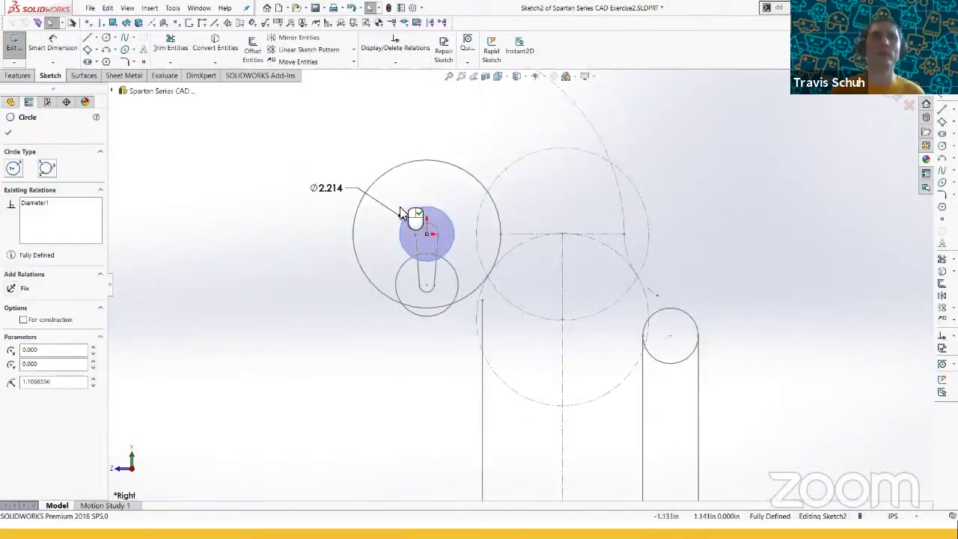
{"action": "left_click", "coordinate": [458, 228]}
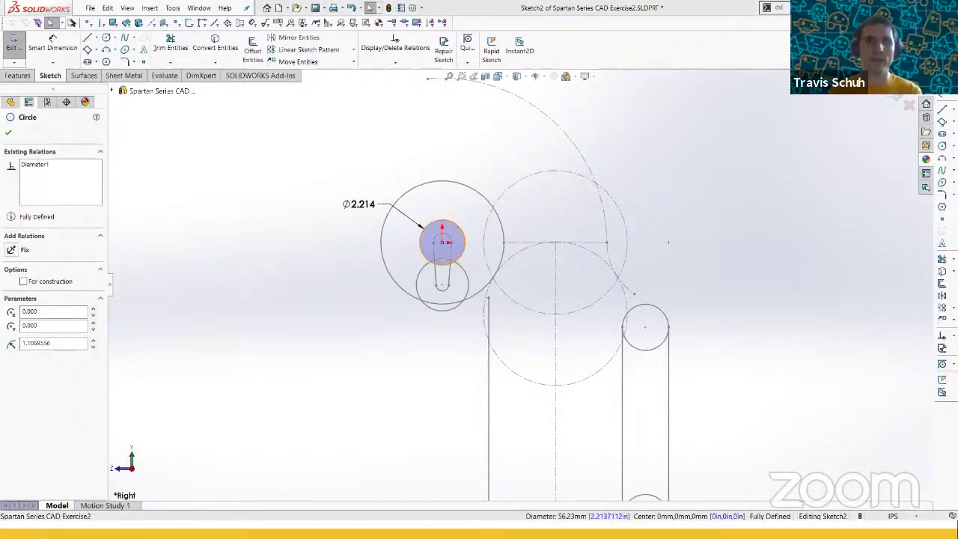
{"action": "key", "text": "Delete"}
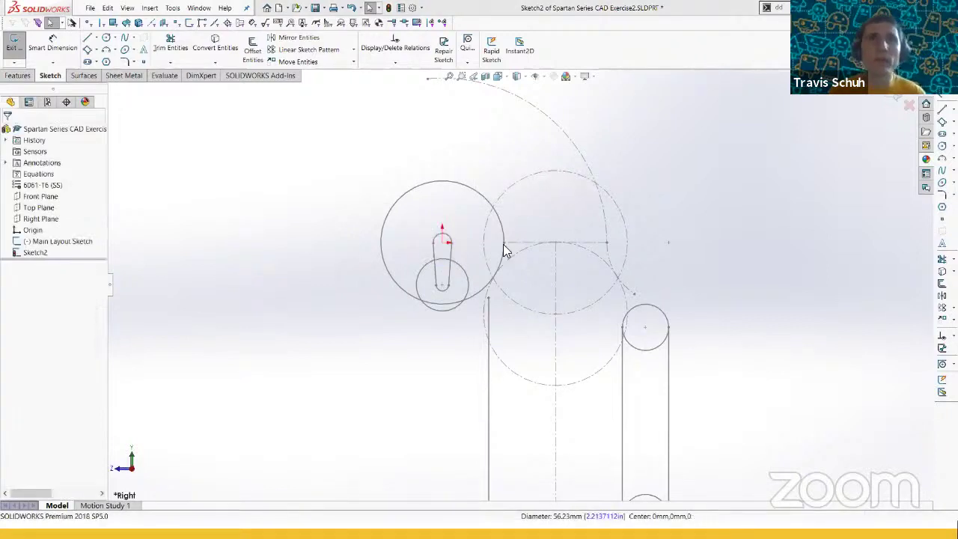
- Sketch one circle on each feeder pulley's centre, inside the pulley outlines, the lower one about 1.5 in in diameter
{"action": "scroll", "coordinate": [632, 337], "scroll_direction": "up", "scroll_amount": 2}
{"action": "key", "text": "s"}
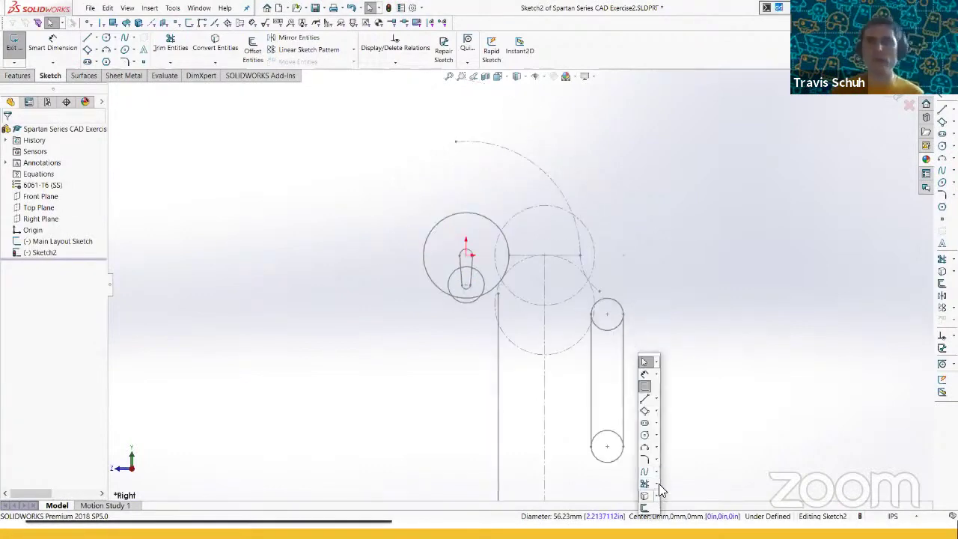
{"action": "left_click", "coordinate": [644, 435]}
{"action": "left_click", "coordinate": [607, 314]}
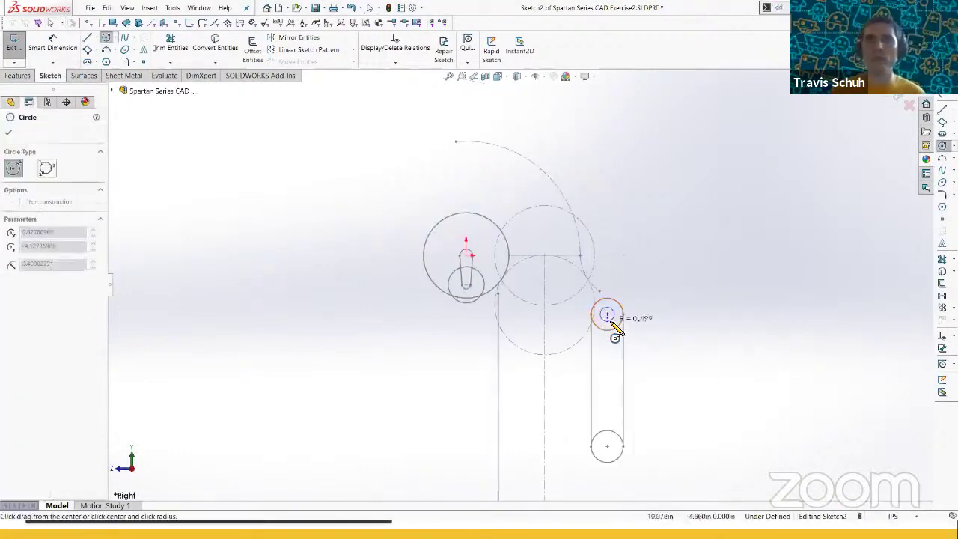
{"action": "left_click", "coordinate": [617, 324]}
{"action": "left_click", "coordinate": [606, 446]}
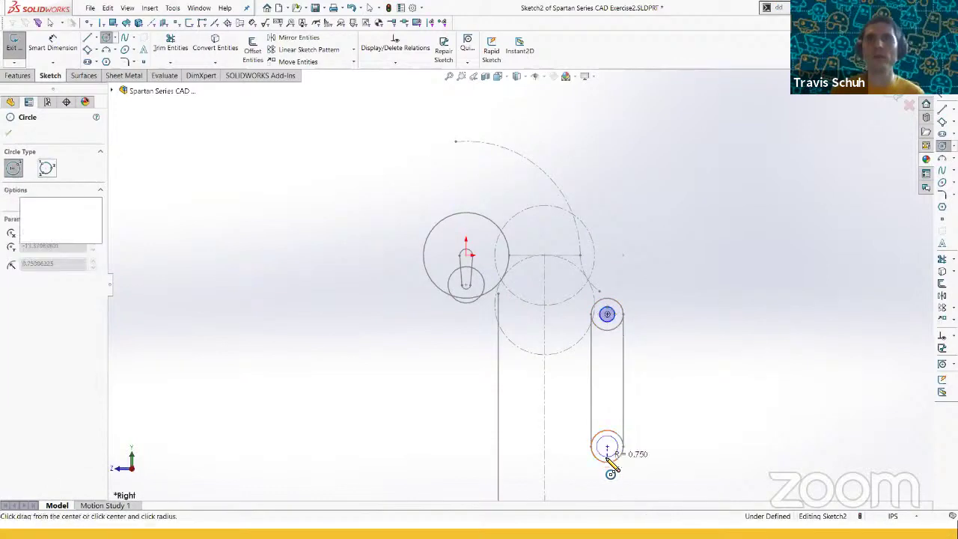
{"action": "left_click", "coordinate": [607, 456]}
{"action": "key", "text": "Escape"}
- Make the two circles on the feeder pulley centres equal and dimension their diameter as 1.125 in
{"action": "left_click", "coordinate": [608, 323]}
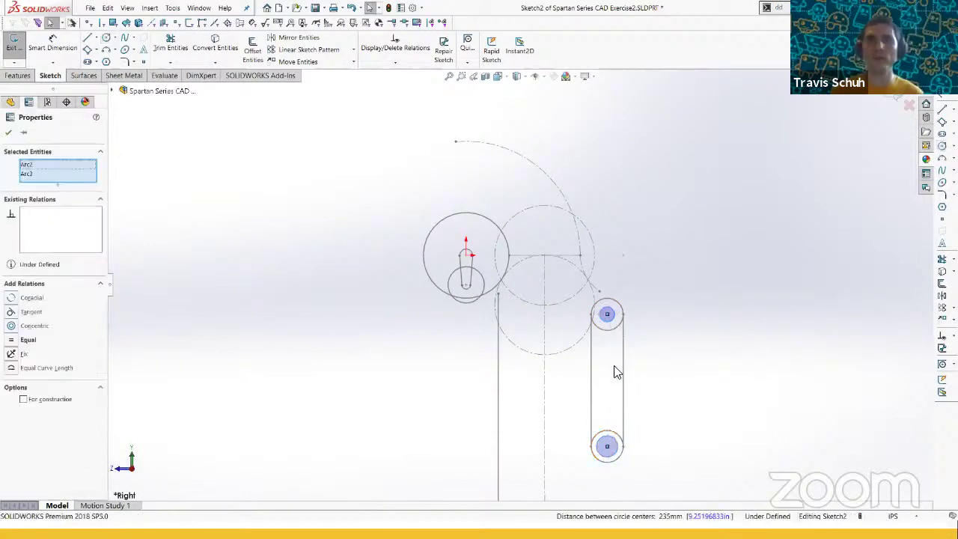
{"action": "key", "text": "q"}
{"action": "key", "text": "d"}
{"action": "left_click", "coordinate": [617, 309]}
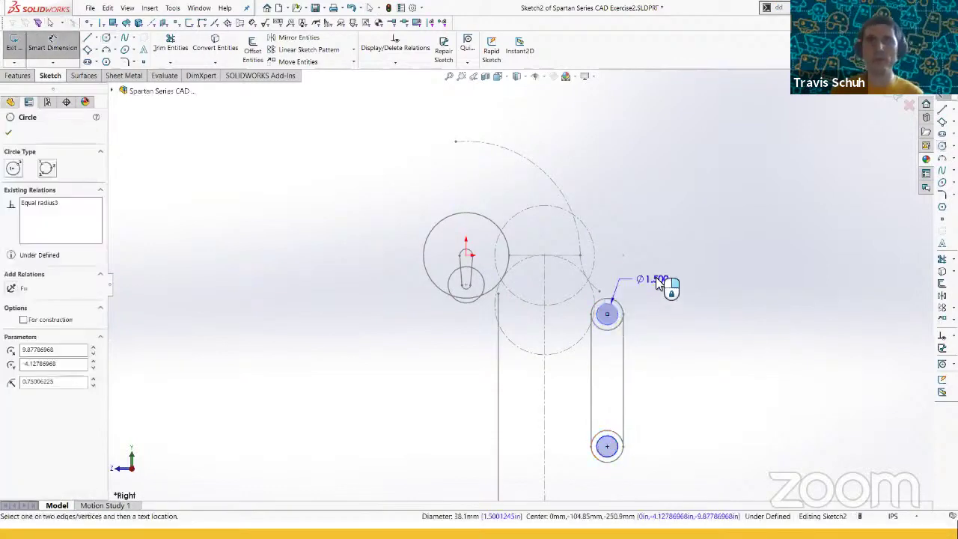
{"action": "left_click", "coordinate": [656, 277]}
{"action": "left_click", "coordinate": [655, 277]}
{"action": "type", "text": "1.125"}
{"action": "key", "text": "Return"}
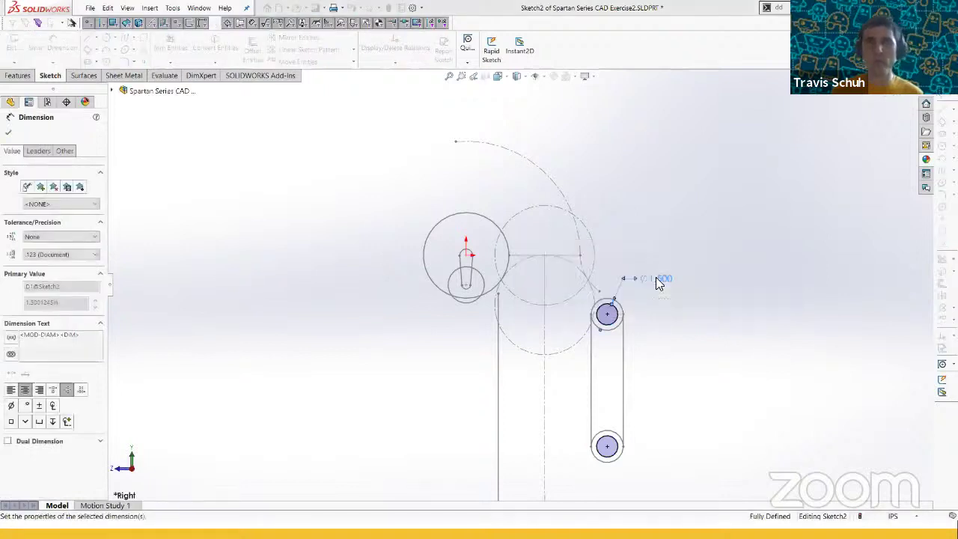
{"action": "key", "text": "Escape"}
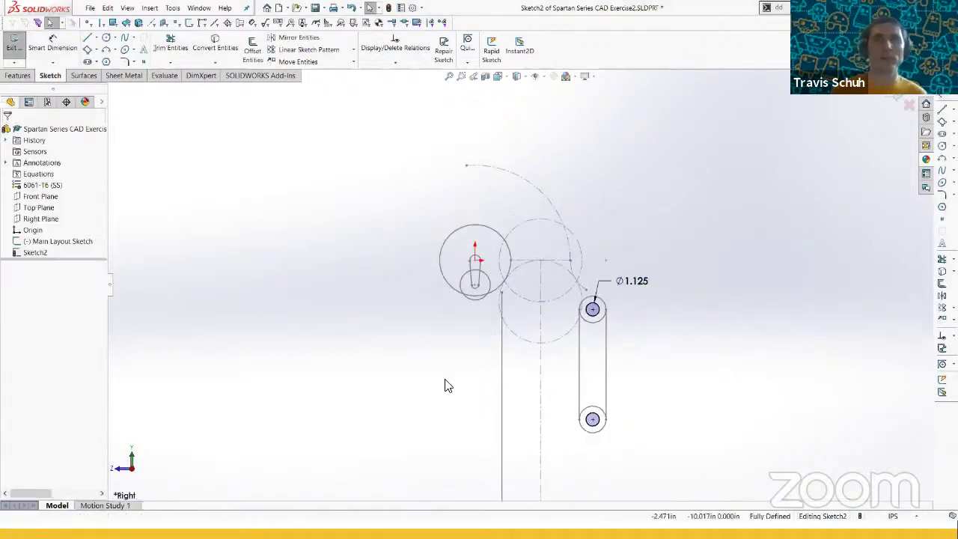
{"action": "scroll", "coordinate": [451, 343], "scroll_direction": "down", "scroll_amount": 1}
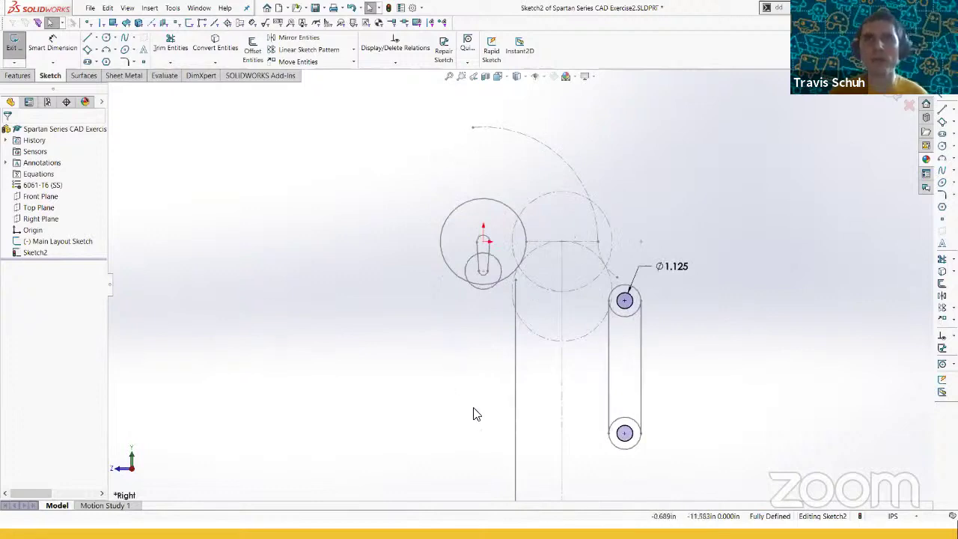
- Sketch a closed rectangular plate outline about 31.4 in tall from four lines around the wheel, hood and feed belt layout
{"action": "scroll", "coordinate": [474, 413], "scroll_direction": "up", "scroll_amount": 3}
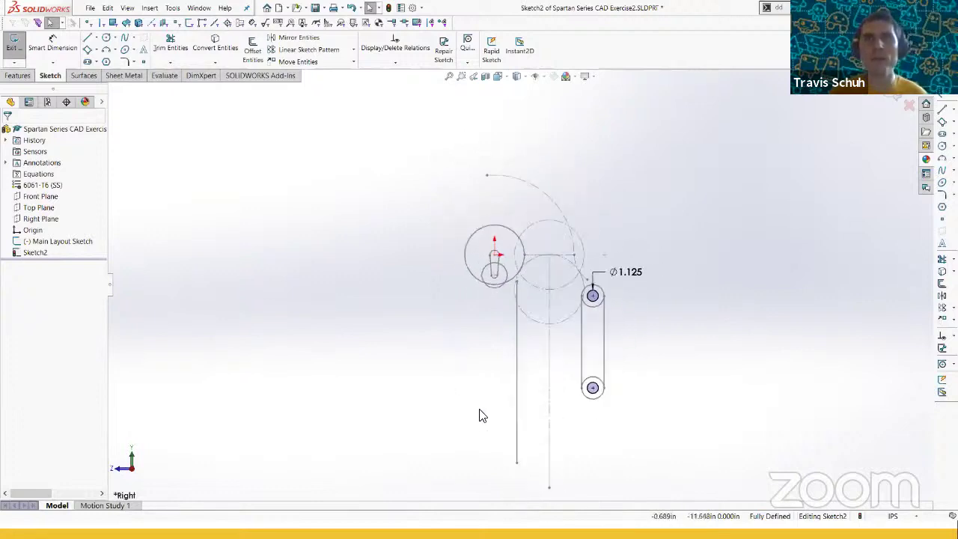
{"action": "scroll", "coordinate": [481, 413], "scroll_direction": "down", "scroll_amount": 1}
{"action": "key", "text": "l"}
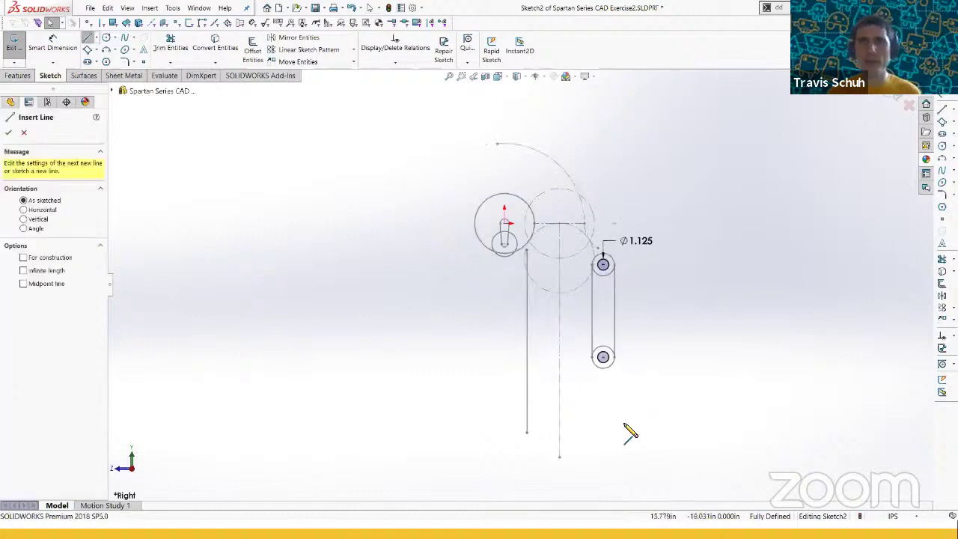
{"action": "left_click", "coordinate": [627, 440]}
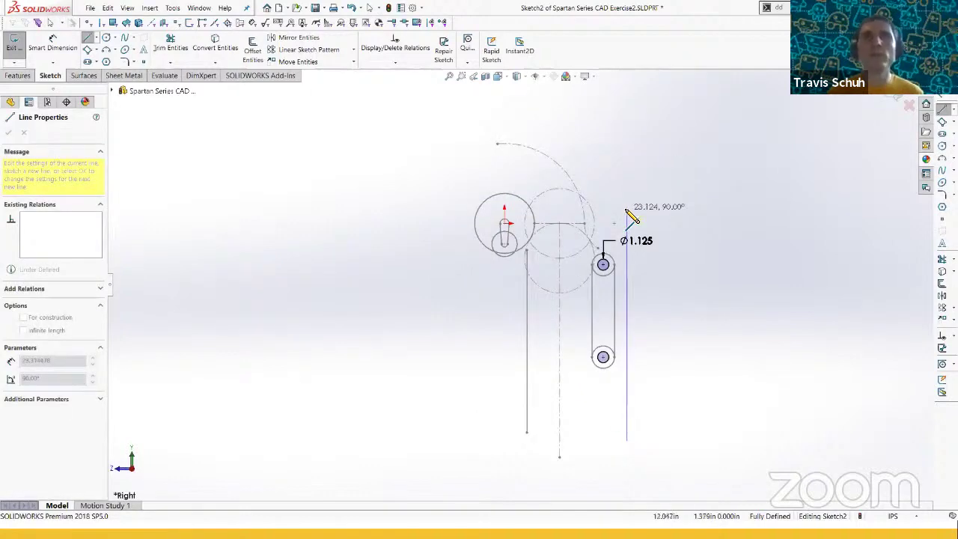
{"action": "left_click", "coordinate": [627, 127]}
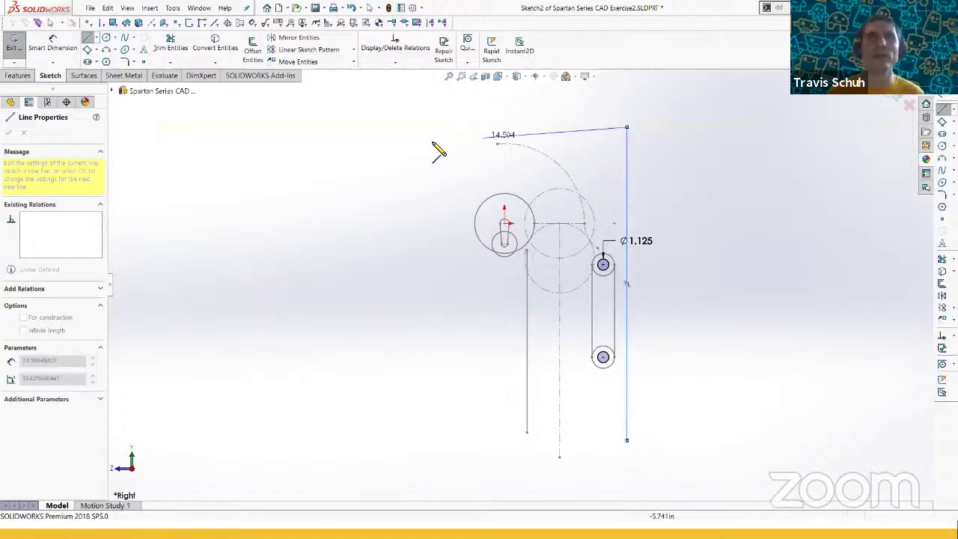
{"action": "left_click", "coordinate": [458, 127]}
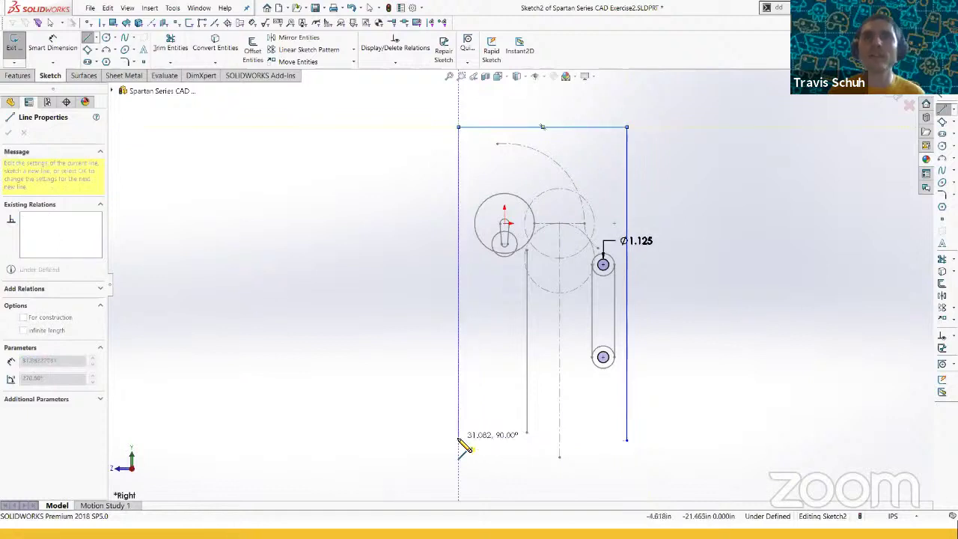
{"action": "double_click", "coordinate": [459, 441]}
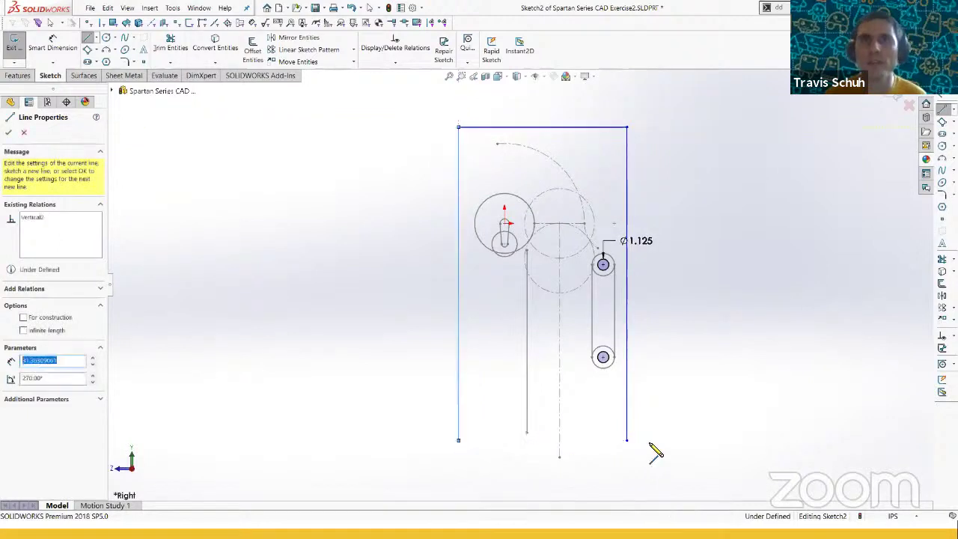
{"action": "left_click", "coordinate": [626, 439]}
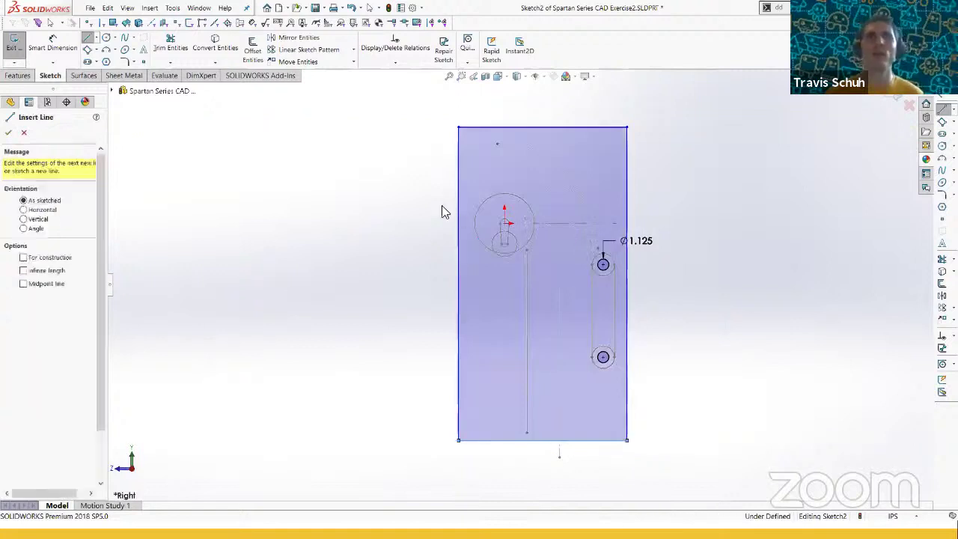
{"action": "key", "text": "Escape"}
- Dimension the gap between the shooter wheel circle and the outline's wheel-side vertical edge as 1.5 in
{"action": "scroll", "coordinate": [449, 217], "scroll_direction": "down", "scroll_amount": 3}
{"action": "right_click_drag", "start_coordinate": [498, 270], "coordinate": [496, 248]}
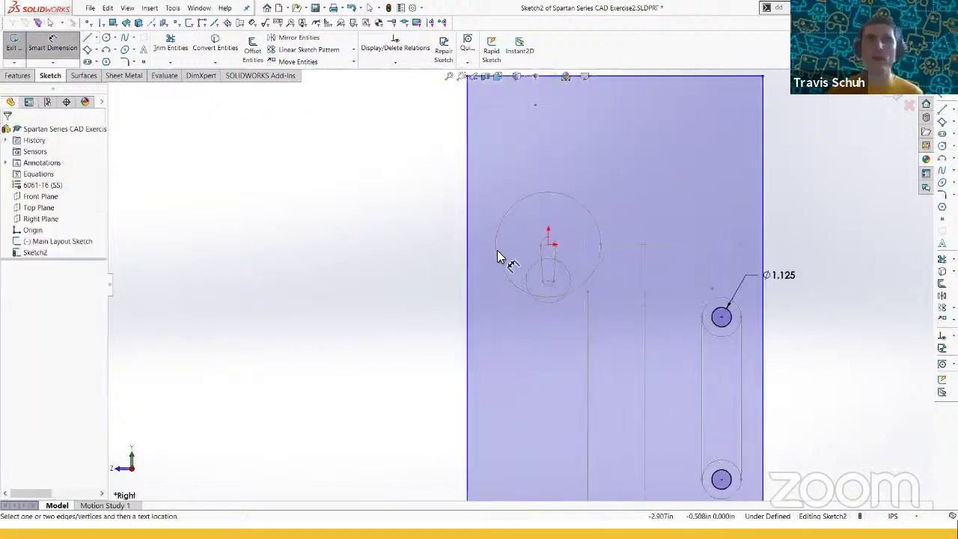
{"action": "left_click", "coordinate": [495, 248]}
{"action": "left_click", "coordinate": [466, 247]}
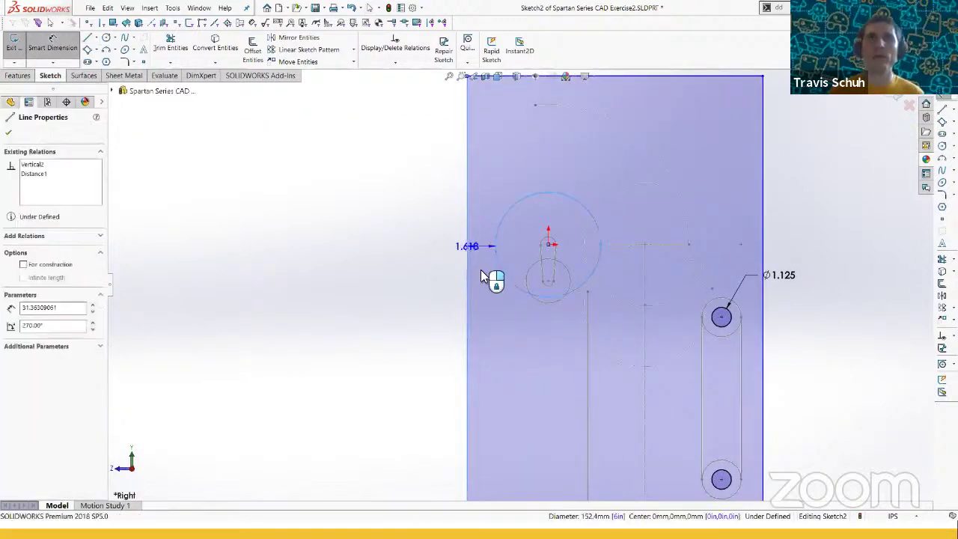
{"action": "left_click", "coordinate": [488, 280]}
{"action": "left_click", "coordinate": [426, 248]}
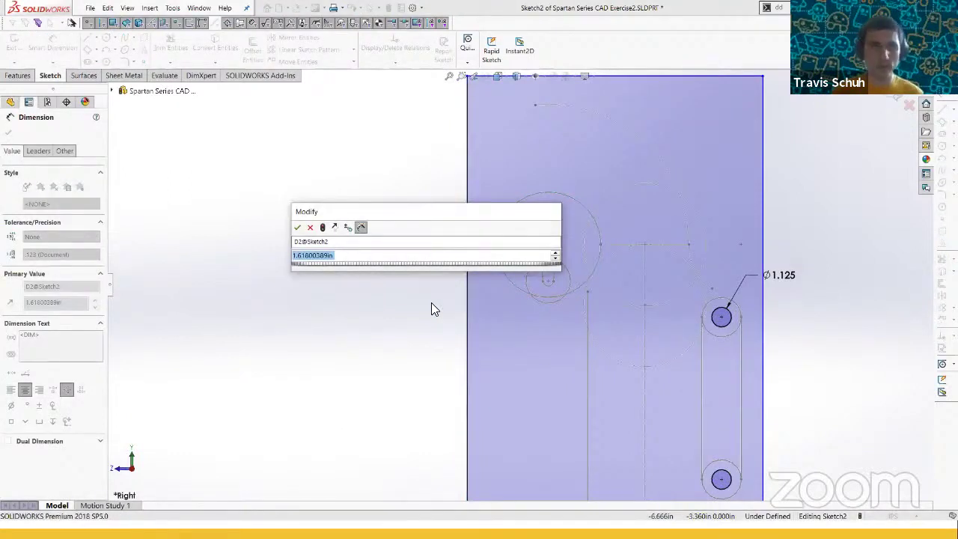
{"action": "type", "text": "1.5"}
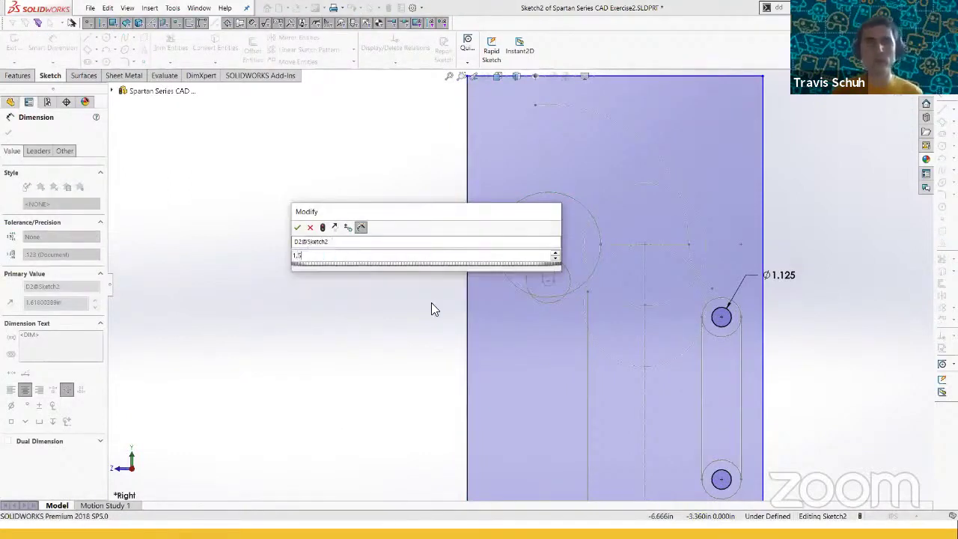
{"action": "key", "text": "Return"}
{"action": "key", "text": "Escape"}
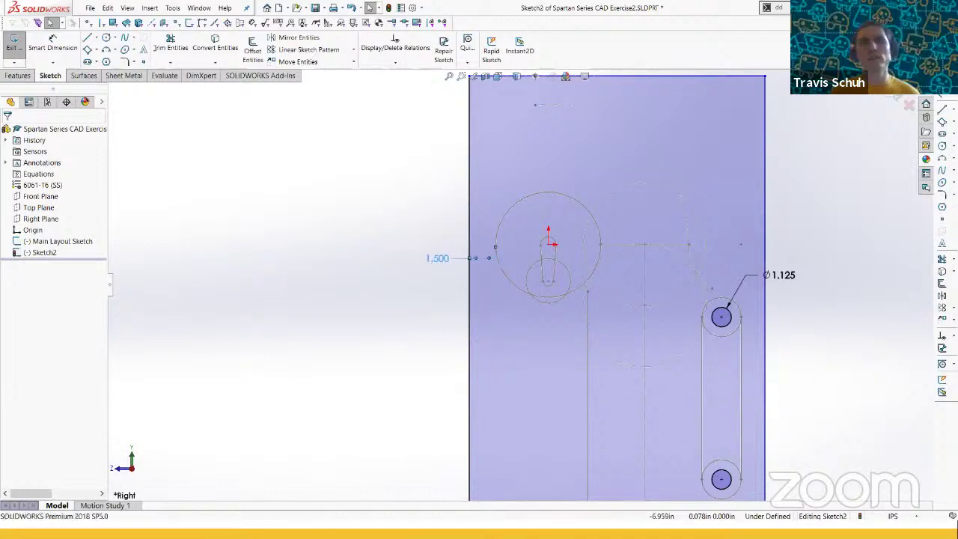
- Move the 1.500 dimension text farther outside the plate outline beside the shooter wheel
{"action": "left_click", "coordinate": [439, 258]}
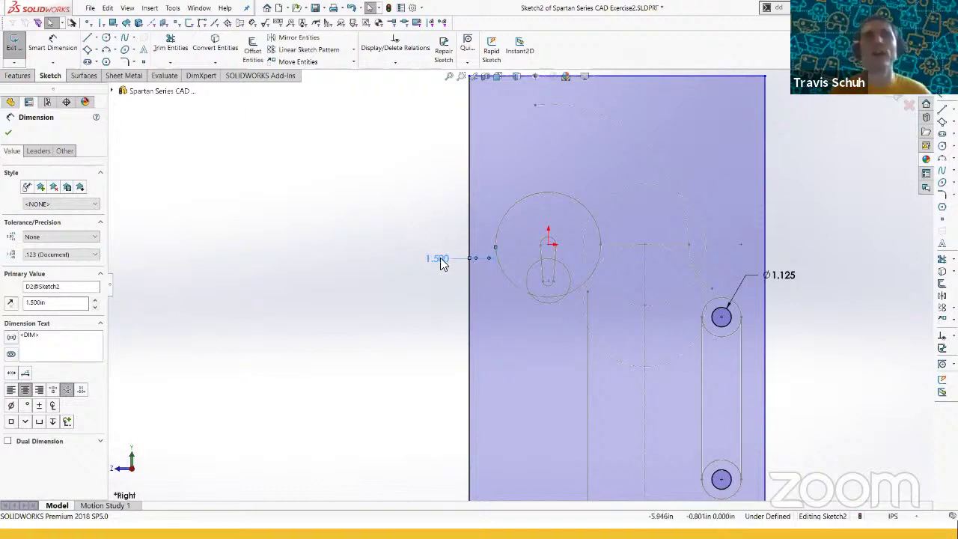
{"action": "left_click_drag", "start_coordinate": [439, 259], "coordinate": [414, 255]}
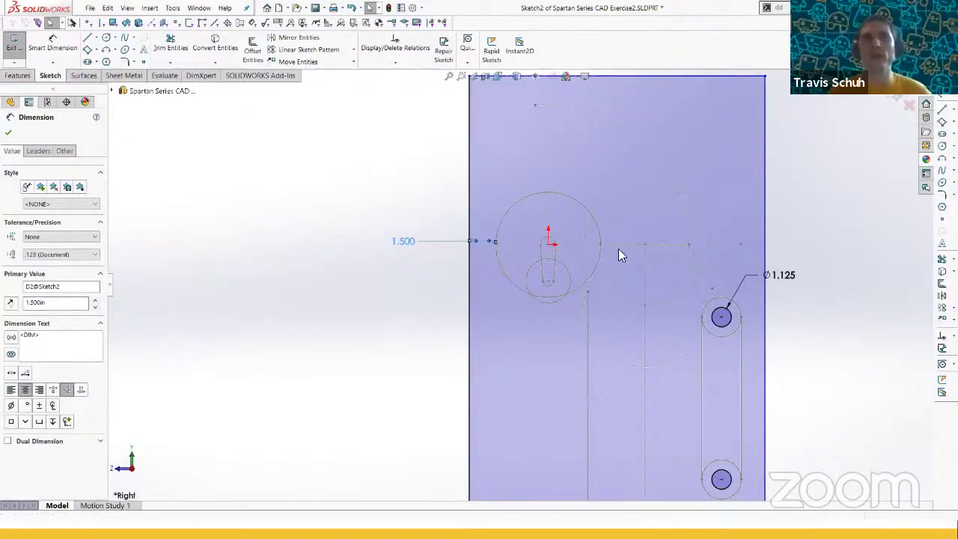
{"action": "scroll", "coordinate": [704, 288], "scroll_direction": "up", "scroll_amount": 2}
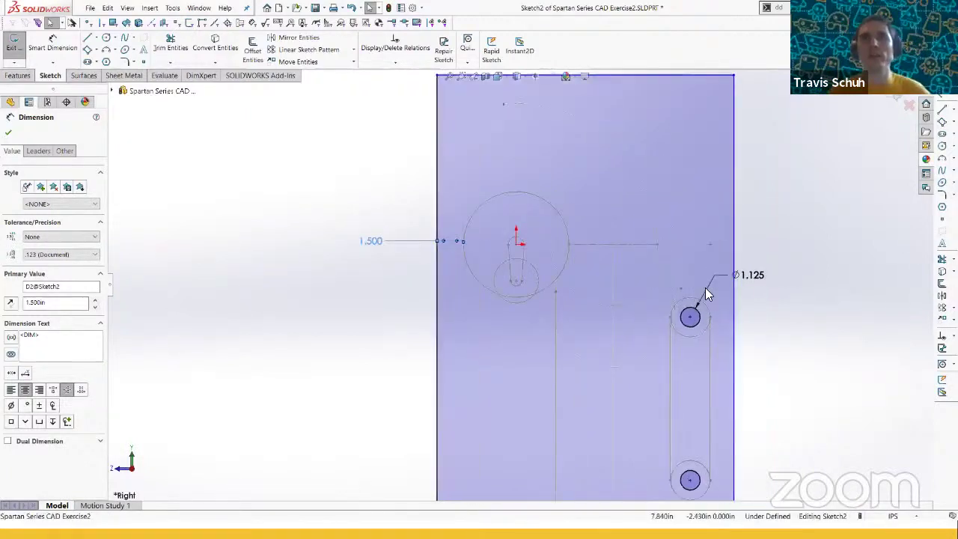
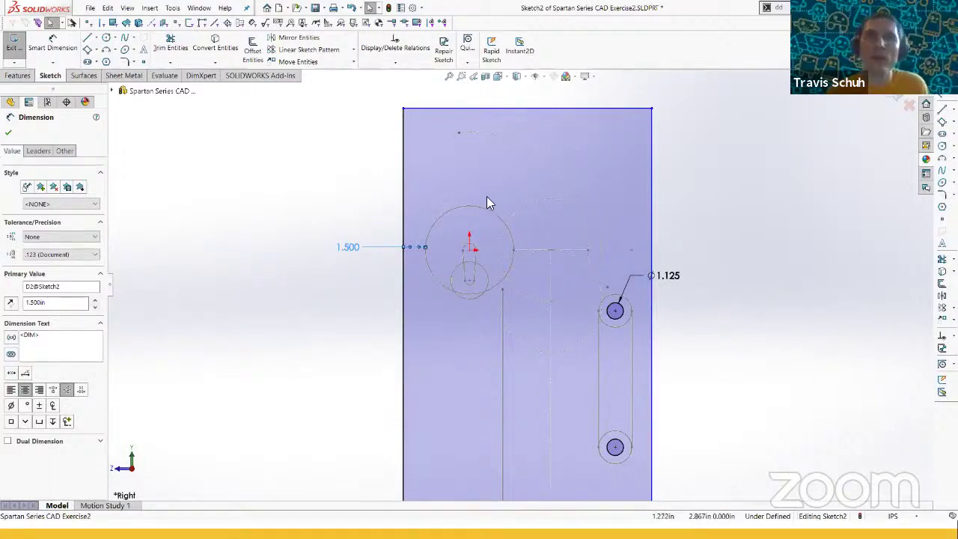
{"action": "left_click", "coordinate": [383, 215]}
- Dimension the distance from the hood arc to the plate outline's upper edge as 1 in
{"action": "scroll", "coordinate": [501, 146], "scroll_direction": "down", "scroll_amount": 2}
{"action": "scroll", "coordinate": [501, 147], "scroll_direction": "up", "scroll_amount": 3}
{"action": "key", "text": "d"}
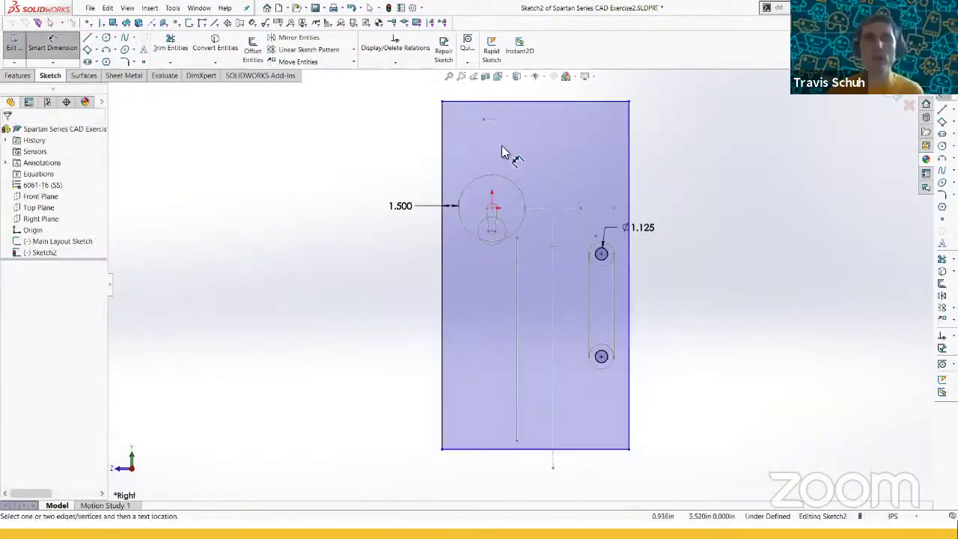
{"action": "scroll", "coordinate": [504, 125], "scroll_direction": "down", "scroll_amount": 3}
{"action": "left_click", "coordinate": [506, 151]}
{"action": "left_click", "coordinate": [514, 117]}
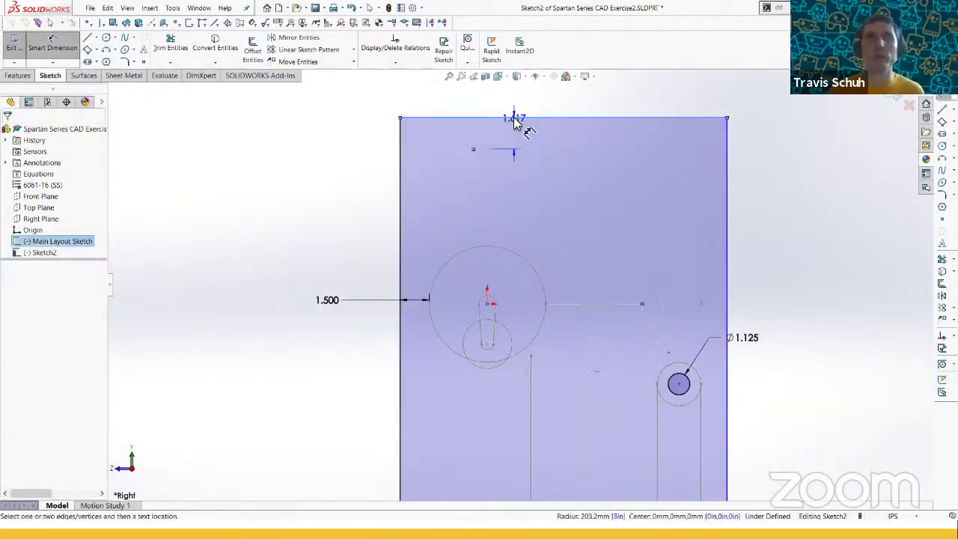
{"action": "left_click", "coordinate": [494, 138]}
{"action": "type", "text": "1.61740789in"}
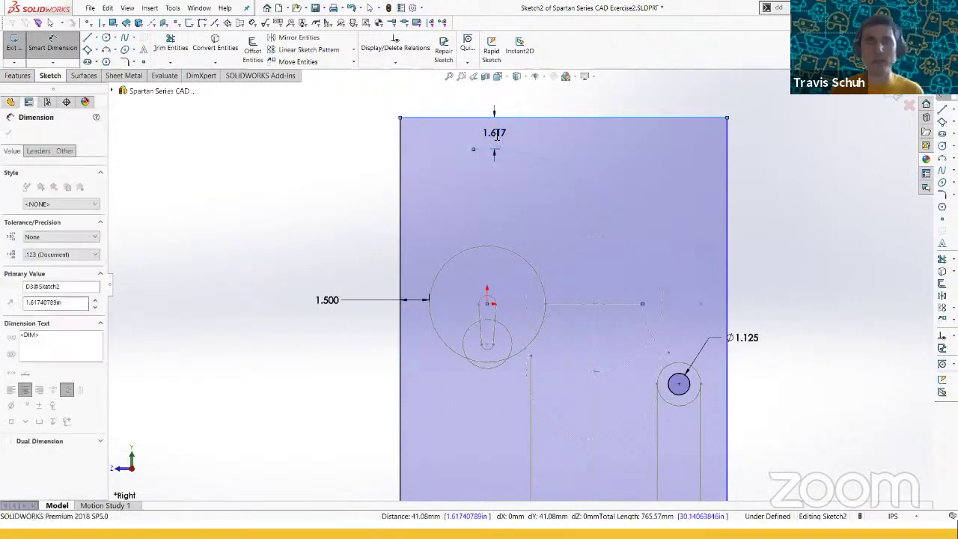
{"action": "key", "text": "Return"}
{"action": "key", "text": "Escape"}
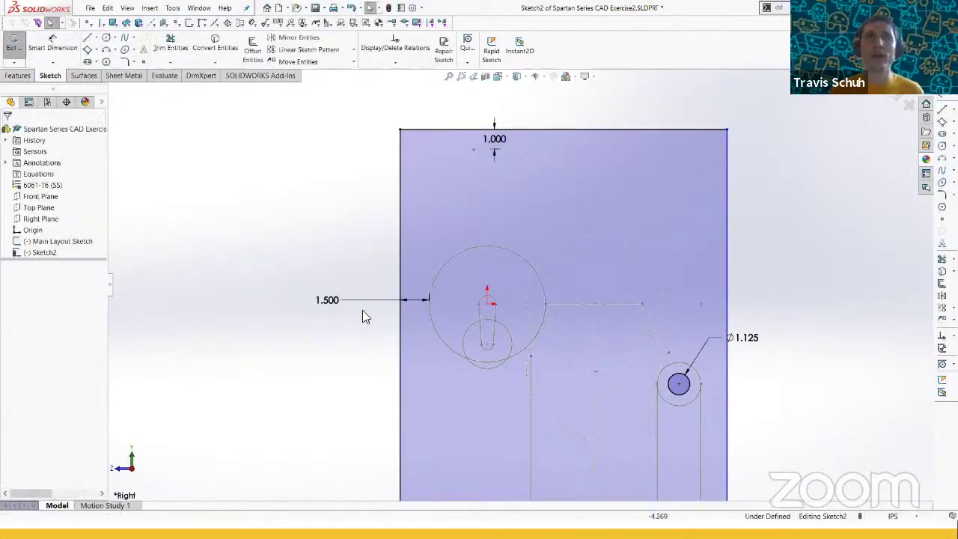
- Dimension the distance from the lower feeder pulley circle to the plate outline's bottom edge as 10 in
{"action": "scroll", "coordinate": [513, 363], "scroll_direction": "up", "scroll_amount": 5}
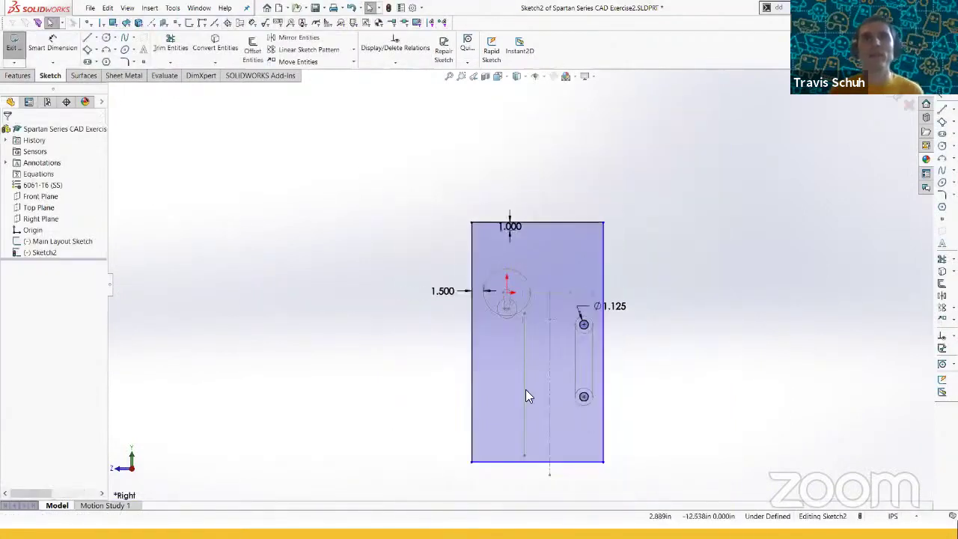
{"action": "scroll", "coordinate": [521, 389], "scroll_direction": "down", "scroll_amount": 2}
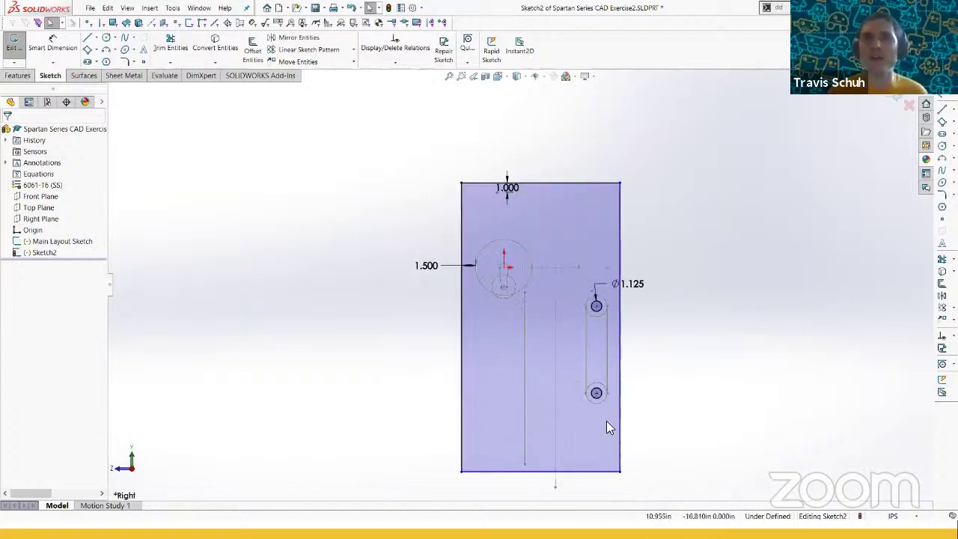
{"action": "scroll", "coordinate": [605, 420], "scroll_direction": "down", "scroll_amount": 2}
{"action": "scroll", "coordinate": [597, 401], "scroll_direction": "up", "scroll_amount": 1}
{"action": "key", "text": "d"}
{"action": "left_click", "coordinate": [576, 373]}
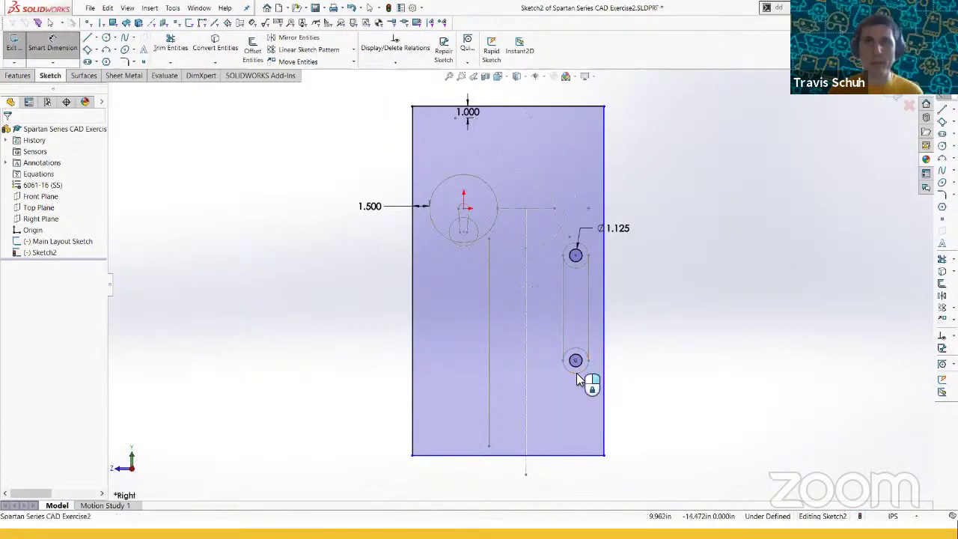
{"action": "left_click", "coordinate": [576, 378]}
{"action": "left_click", "coordinate": [602, 454]}
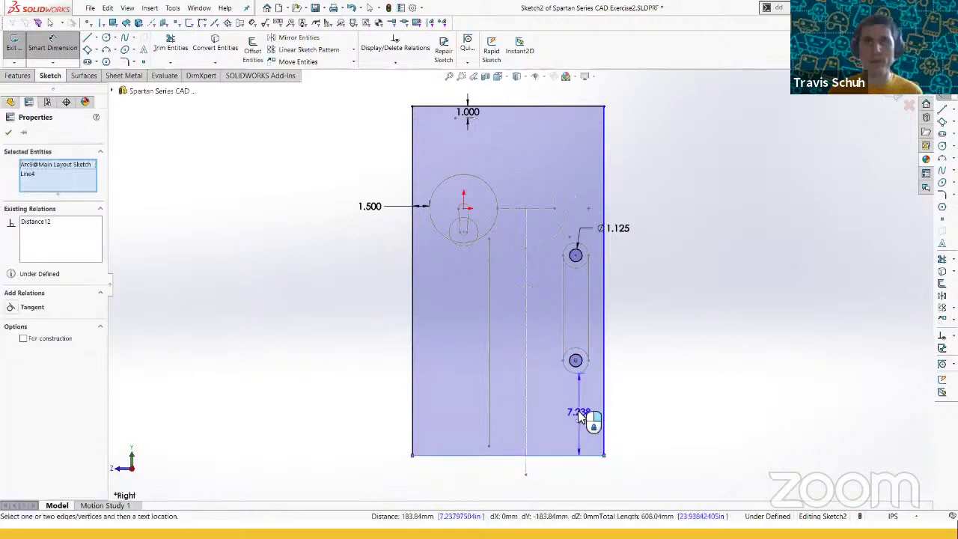
{"action": "left_click", "coordinate": [579, 416]}
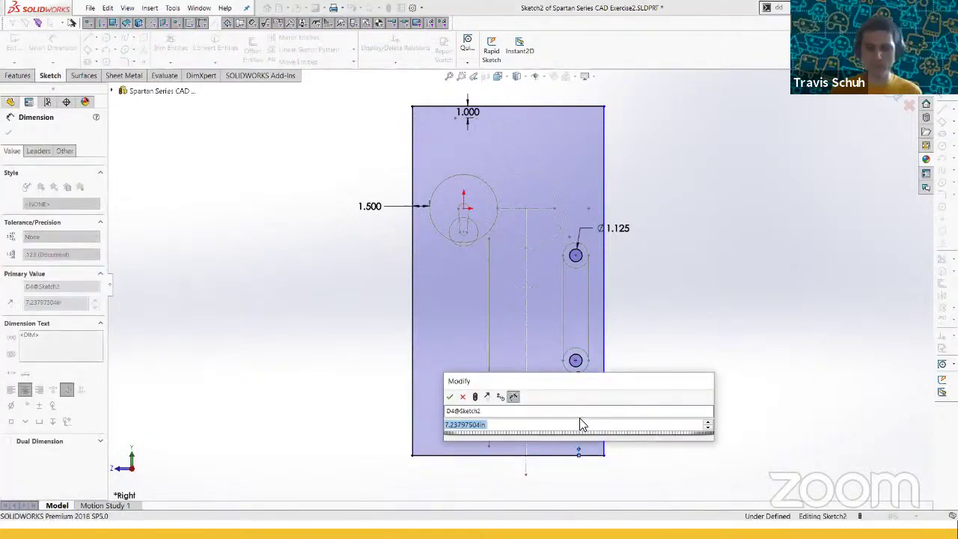
{"action": "type", "text": "1"}
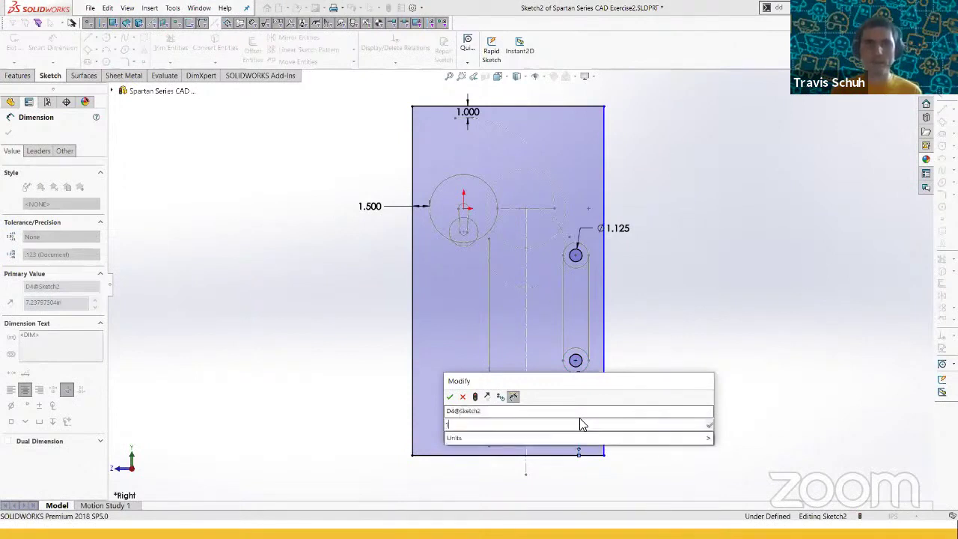
{"action": "type", "text": "0"}
{"action": "key", "text": "Return"}
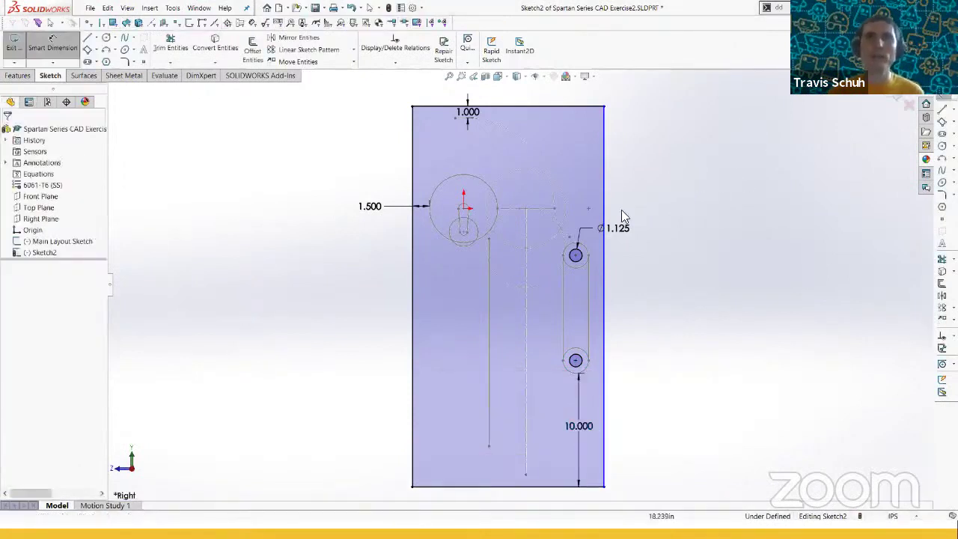
- Add a driven reference dimension for the overall height of the plate outline, placed outside its wheel-side edge
{"action": "left_click", "coordinate": [413, 158]}
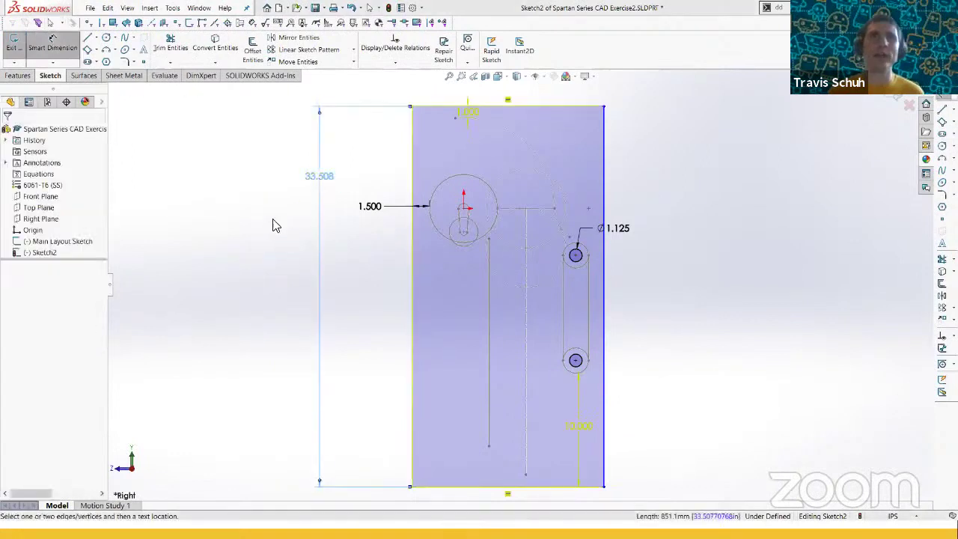
{"action": "key", "text": "Escape"}
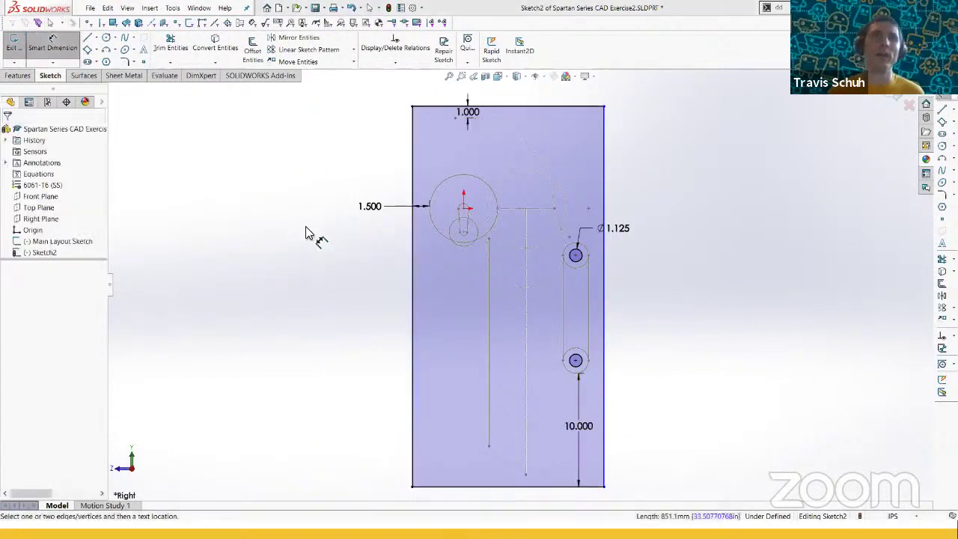
{"action": "left_click", "coordinate": [412, 176]}
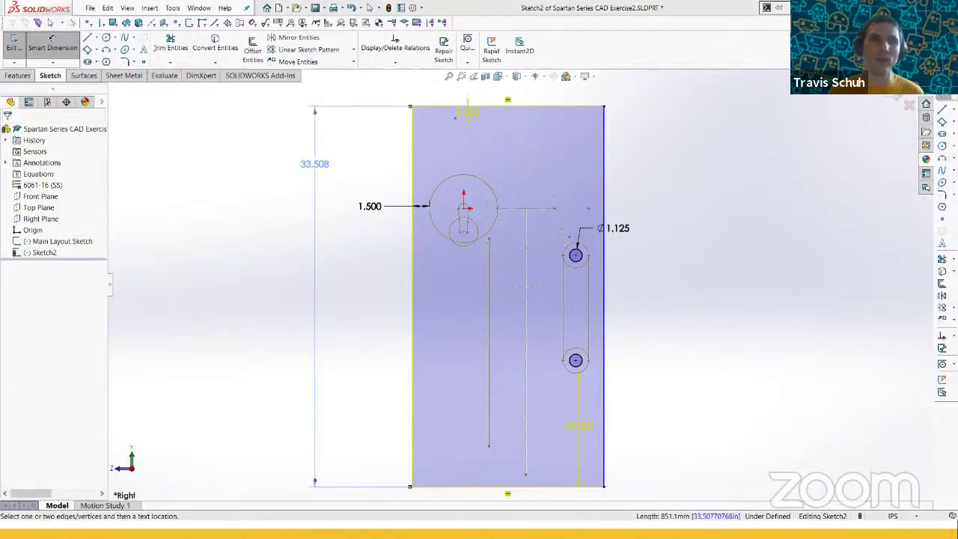
{"action": "left_click", "coordinate": [315, 172]}
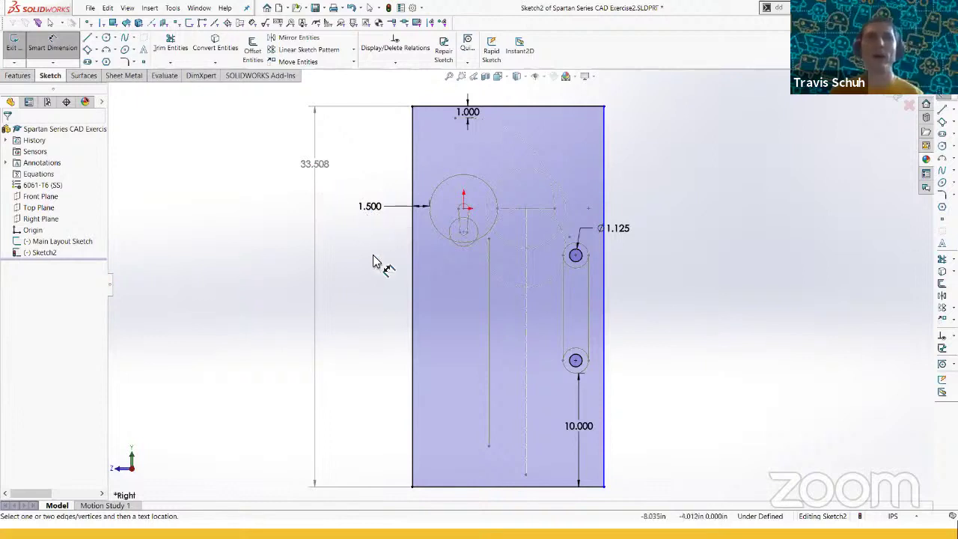
{"action": "key", "text": "Escape"}
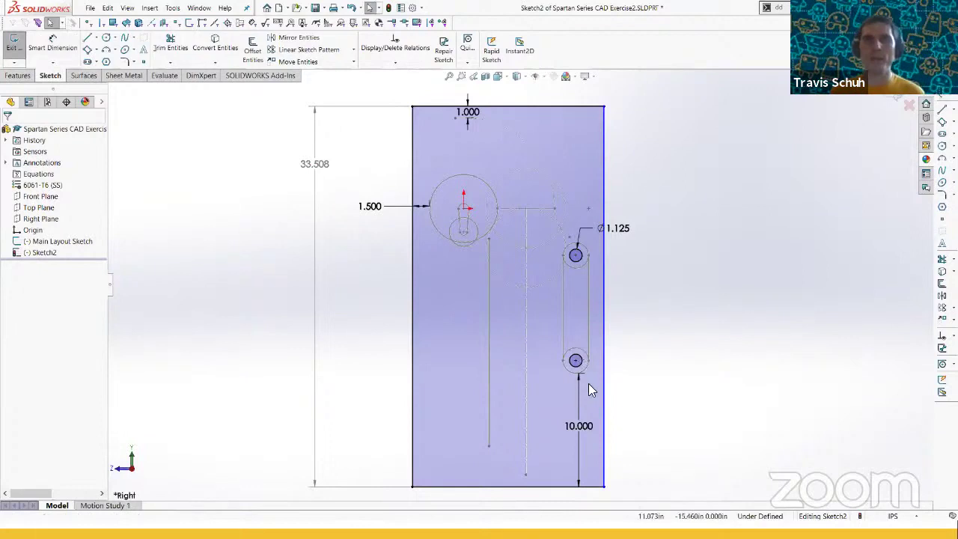
- Dimension the distance from the feeder belt's outer line to the plate outline's nearest vertical edge as 1 in
{"action": "scroll", "coordinate": [602, 208], "scroll_direction": "down", "scroll_amount": 3}
{"action": "key", "text": "d"}
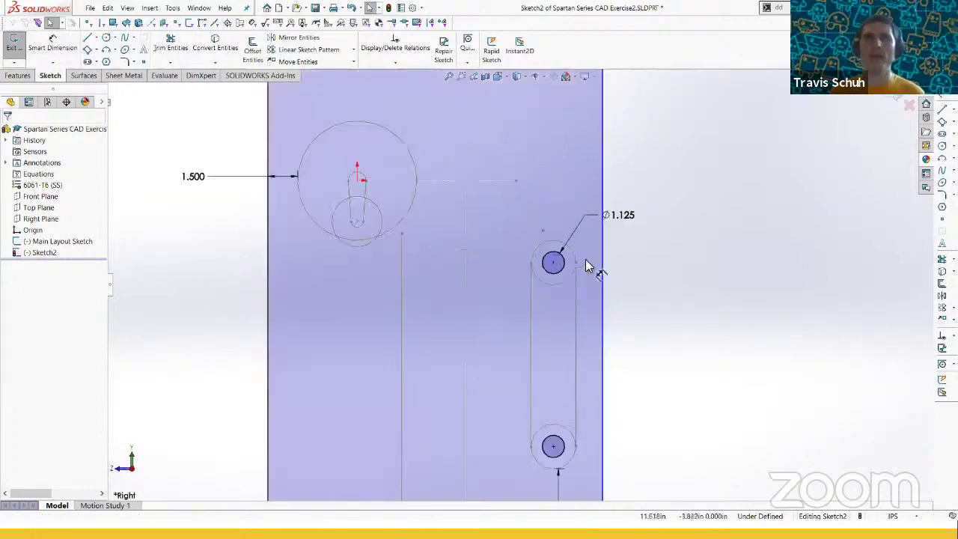
{"action": "left_click", "coordinate": [576, 295]}
{"action": "left_click", "coordinate": [601, 299]}
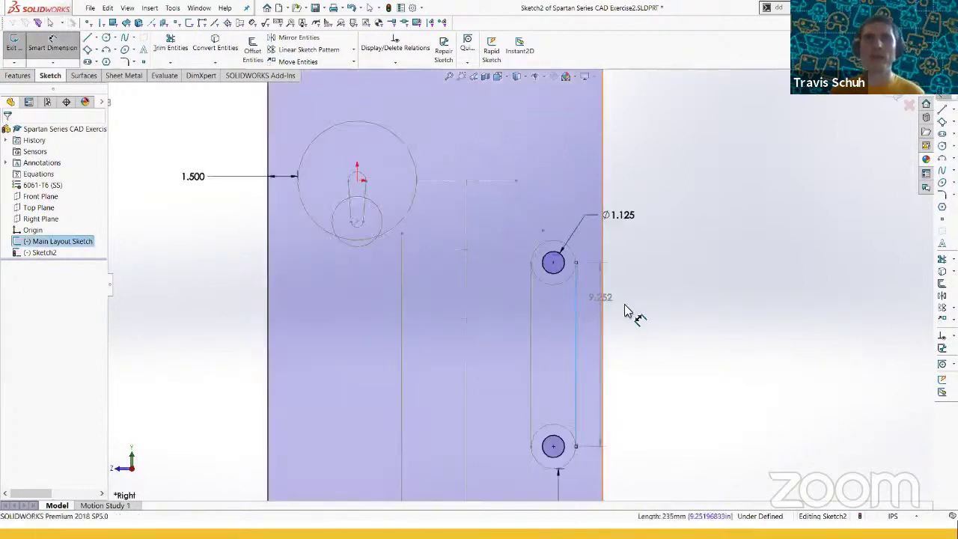
{"action": "left_click", "coordinate": [661, 320]}
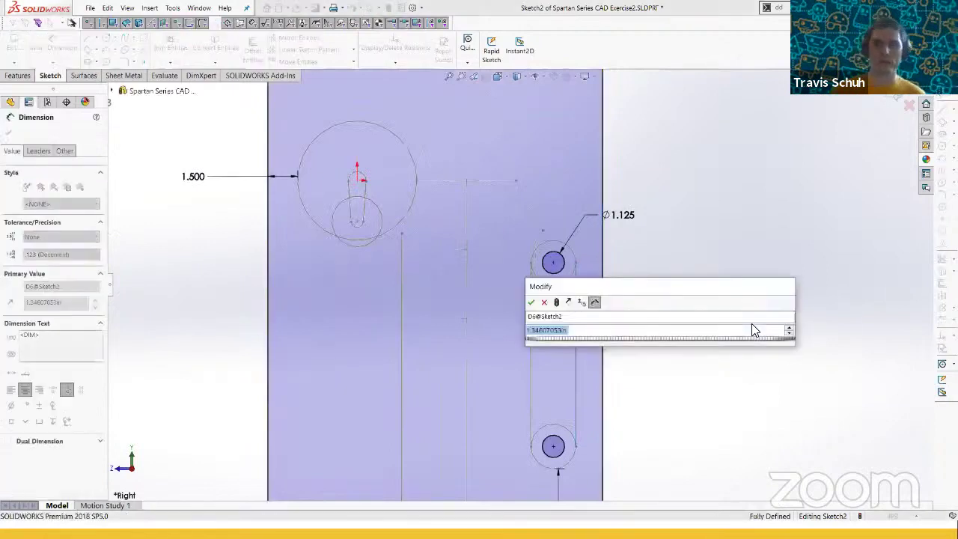
{"action": "key", "text": "Return"}
{"action": "key", "text": "Escape"}
{"action": "scroll", "coordinate": [658, 261], "scroll_direction": "up", "scroll_amount": 4}
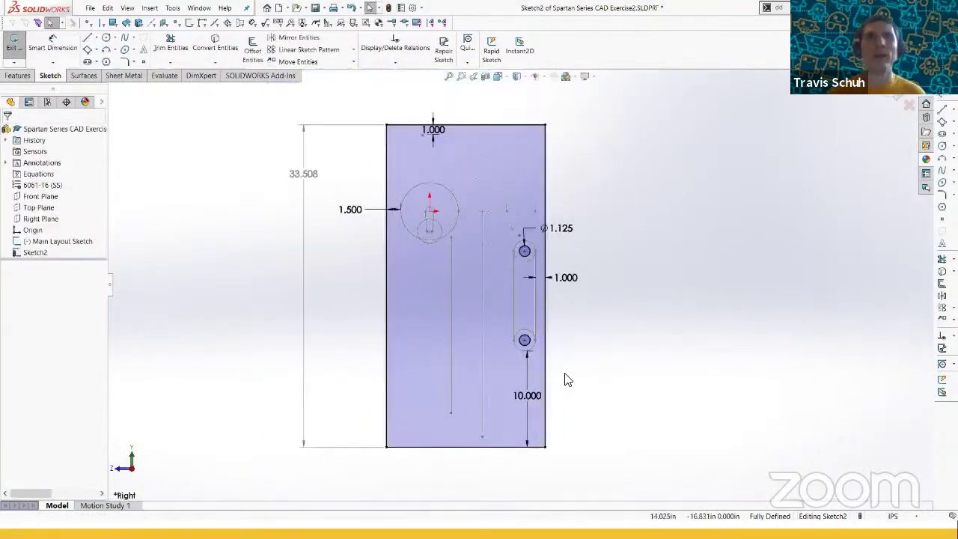
- Finish the plate sketch and start a boss extrude of it from an offset of 4 in
{"action": "scroll", "coordinate": [440, 314], "scroll_direction": "down", "scroll_amount": 1}
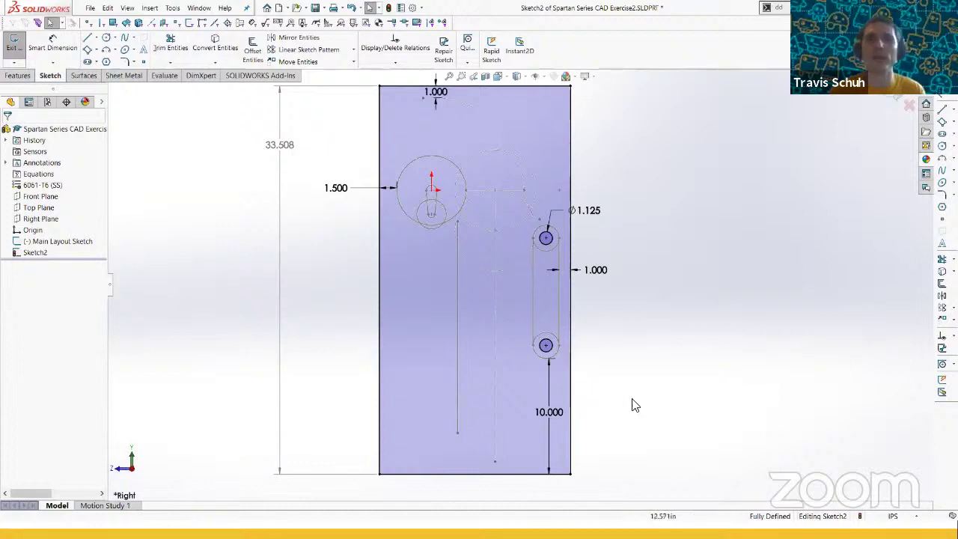
{"action": "scroll", "coordinate": [523, 144], "scroll_direction": "up", "scroll_amount": 1}
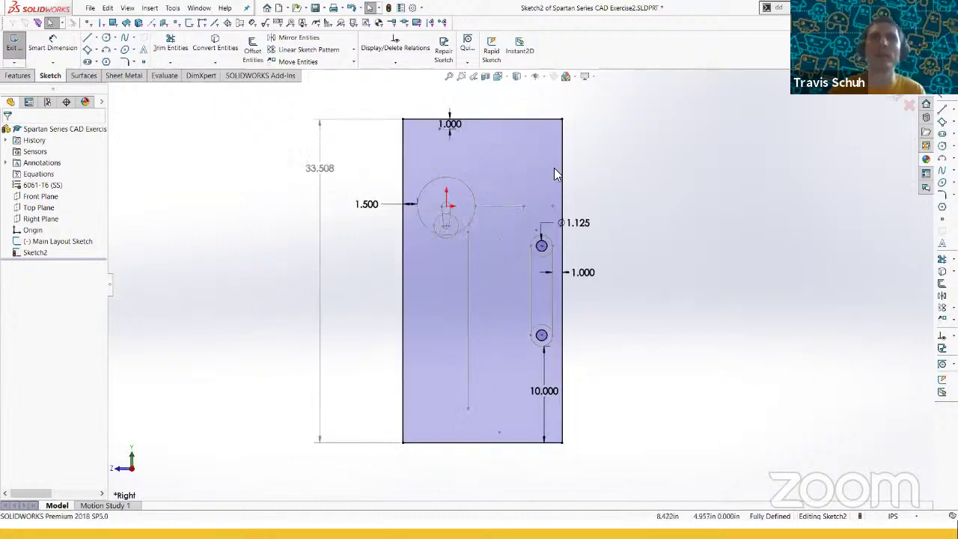
{"action": "left_click", "coordinate": [894, 95]}
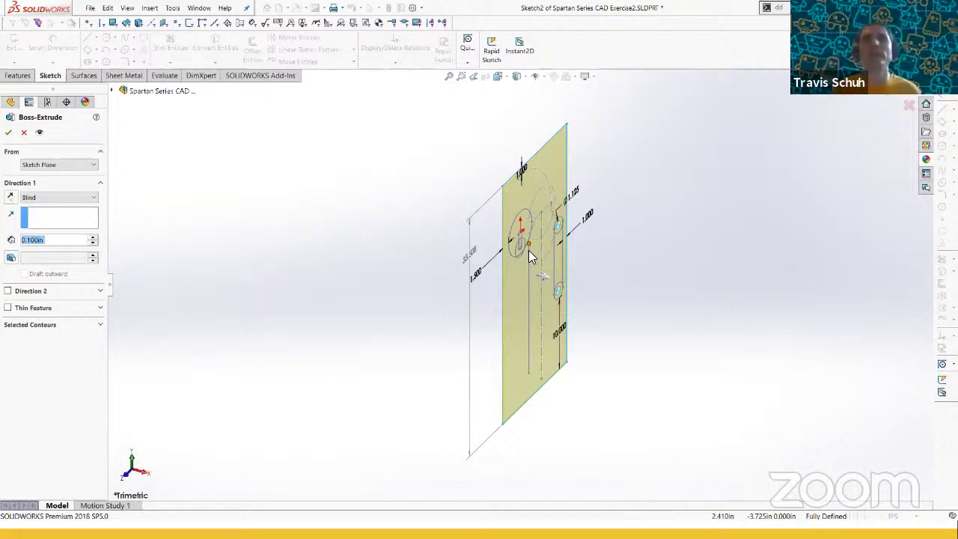
{"action": "left_click", "coordinate": [47, 194]}
{"action": "left_click", "coordinate": [52, 161]}
{"action": "left_click", "coordinate": [53, 165]}
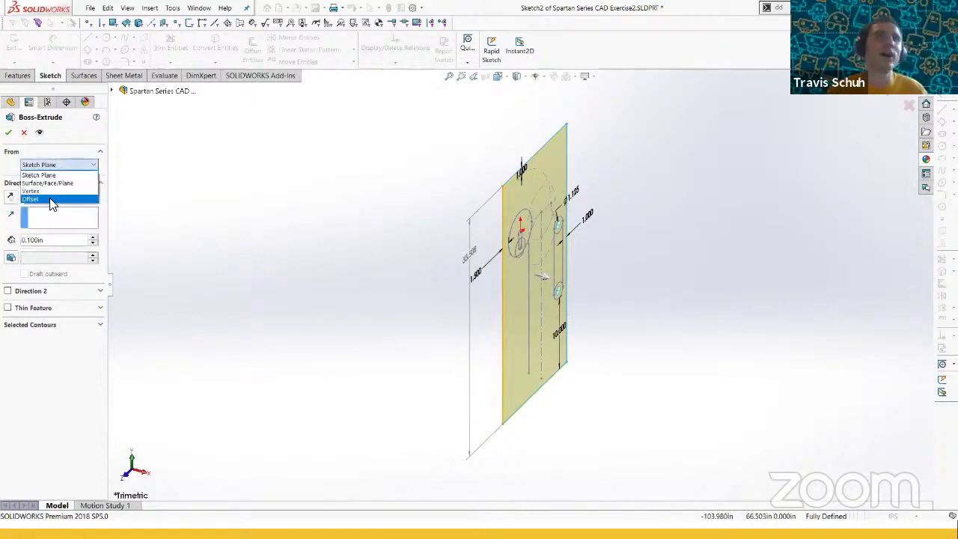
{"action": "left_click", "coordinate": [51, 199]}
{"action": "double_click", "coordinate": [62, 182]}
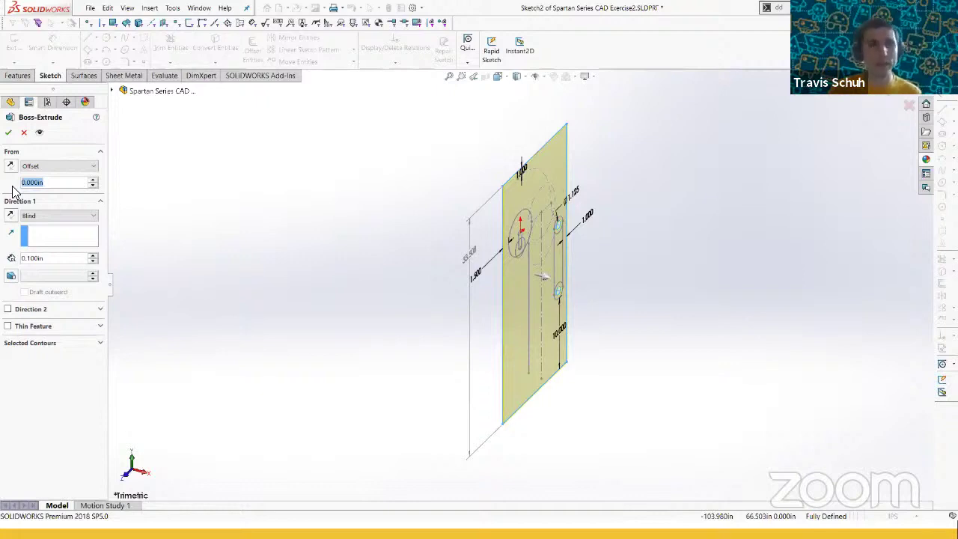
{"action": "type", "text": "4"}
{"action": "key", "text": "Return"}
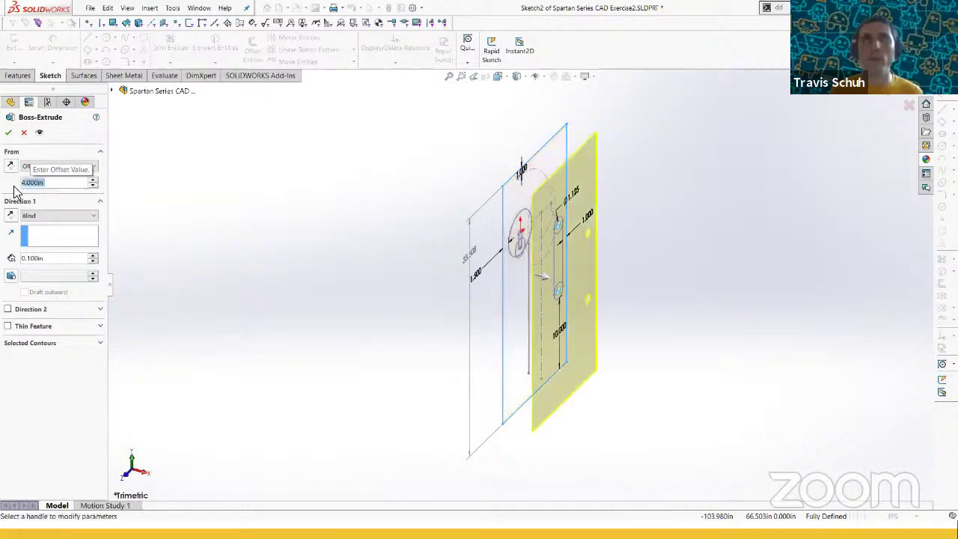
- Set the blind extrusion depth to 0.25 in and create the side plate
{"action": "scroll", "coordinate": [568, 217], "scroll_direction": "down", "scroll_amount": 3}
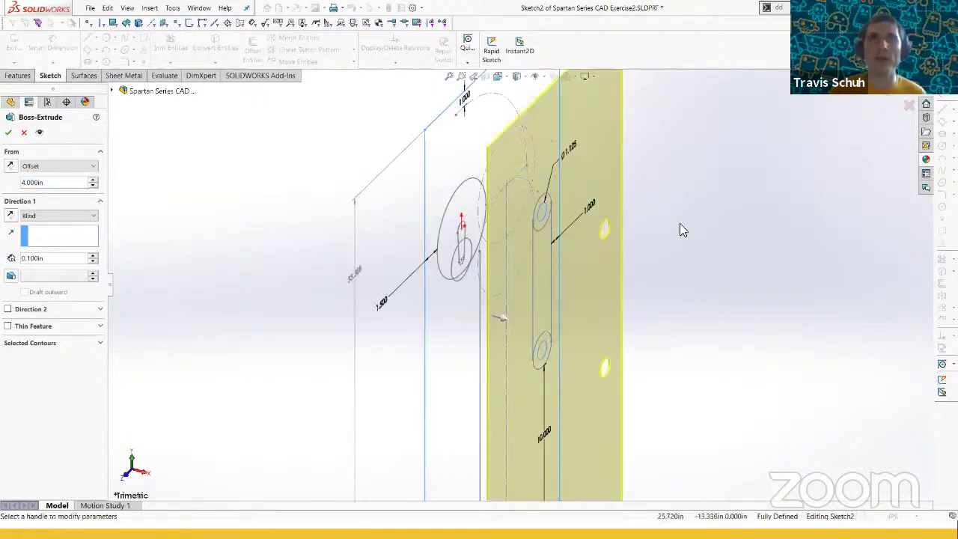
{"action": "middle_click_drag", "start_coordinate": [672, 204], "coordinate": [692, 188]}
{"action": "double_click", "coordinate": [67, 257]}
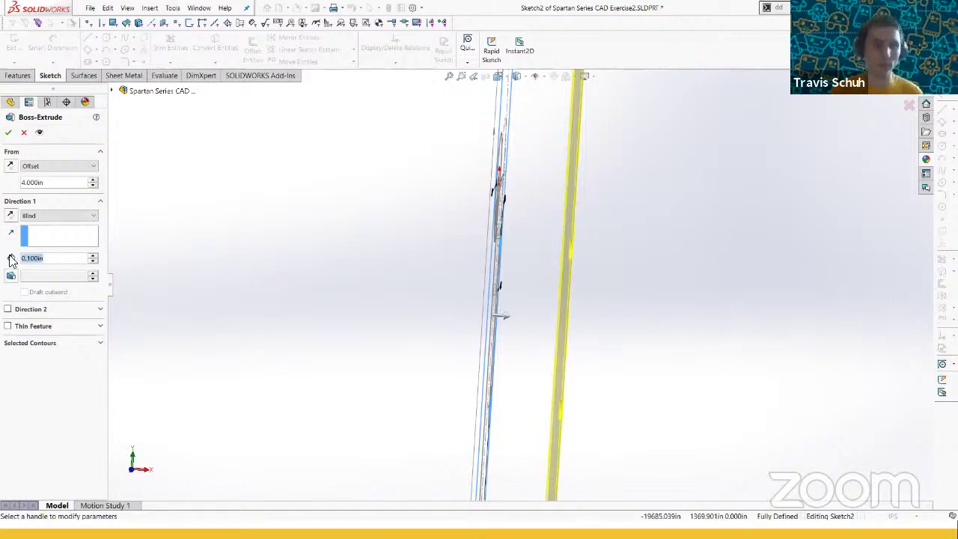
{"action": "type", "text": "0.25"}
{"action": "key", "text": "Return"}
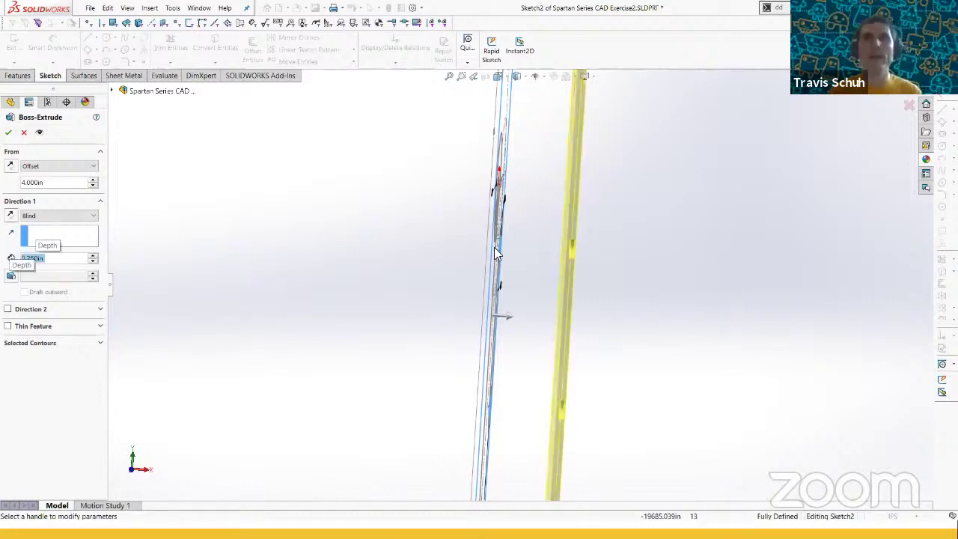
{"action": "mouse_move", "coordinate": [547, 337]}
{"action": "middle_mouse_down"}
{"action": "mouse_move", "coordinate": [629, 317]}
{"action": "mouse_move", "coordinate": [605, 373]}
{"action": "mouse_move", "coordinate": [584, 308]}
{"action": "mouse_move", "coordinate": [527, 299]}
{"action": "middle_mouse_up"}
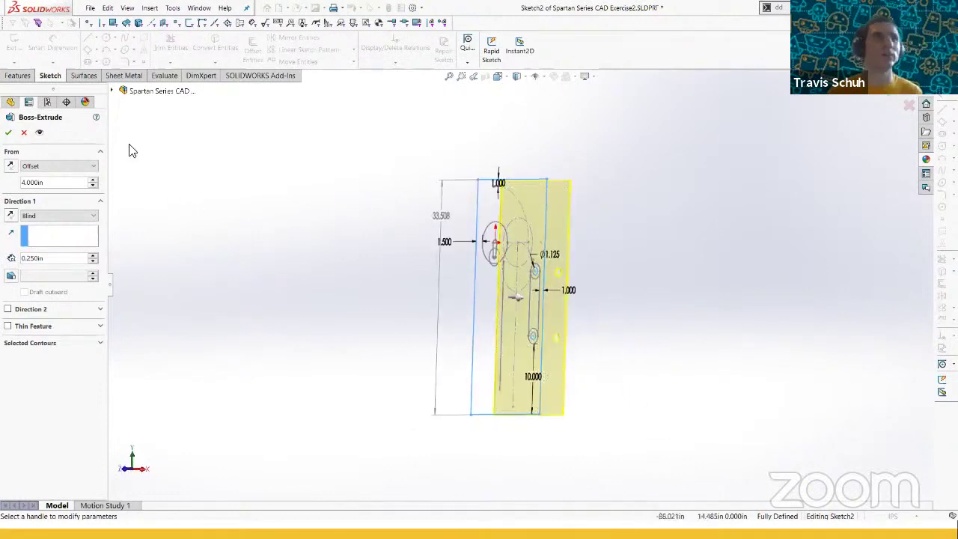
{"action": "left_click", "coordinate": [9, 133]}
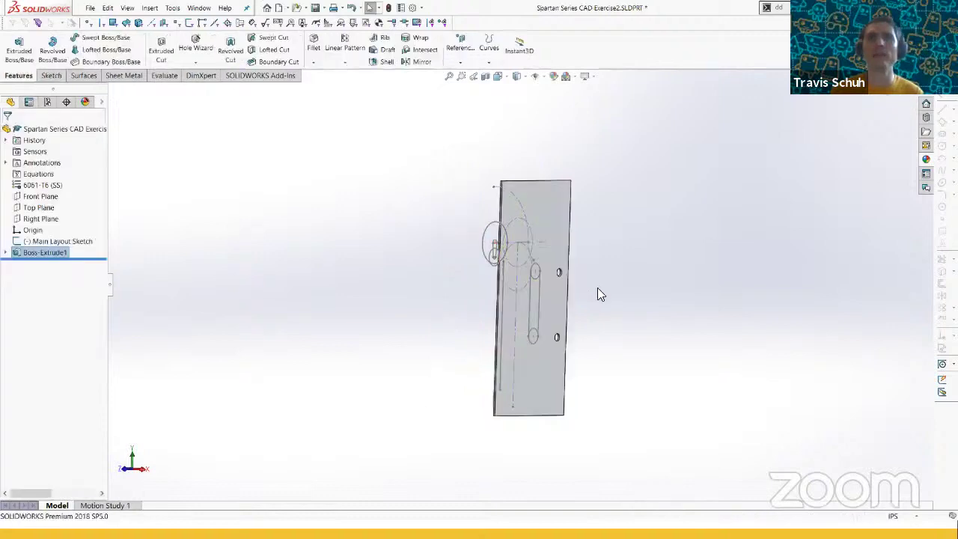
- In the Main Layout Sketch, draw a construction line from the wheel centre to the hood arc's upper end and pull that end back, shortening the arc
{"action": "mouse_move", "coordinate": [597, 290]}
{"action": "middle_mouse_down"}
{"action": "mouse_move", "coordinate": [533, 295]}
{"action": "mouse_move", "coordinate": [524, 314]}
{"action": "mouse_move", "coordinate": [490, 273]}
{"action": "mouse_move", "coordinate": [442, 301]}
{"action": "mouse_move", "coordinate": [635, 312]}
{"action": "mouse_move", "coordinate": [551, 321]}
{"action": "mouse_move", "coordinate": [521, 299]}
{"action": "mouse_move", "coordinate": [526, 307]}
{"action": "middle_mouse_up"}
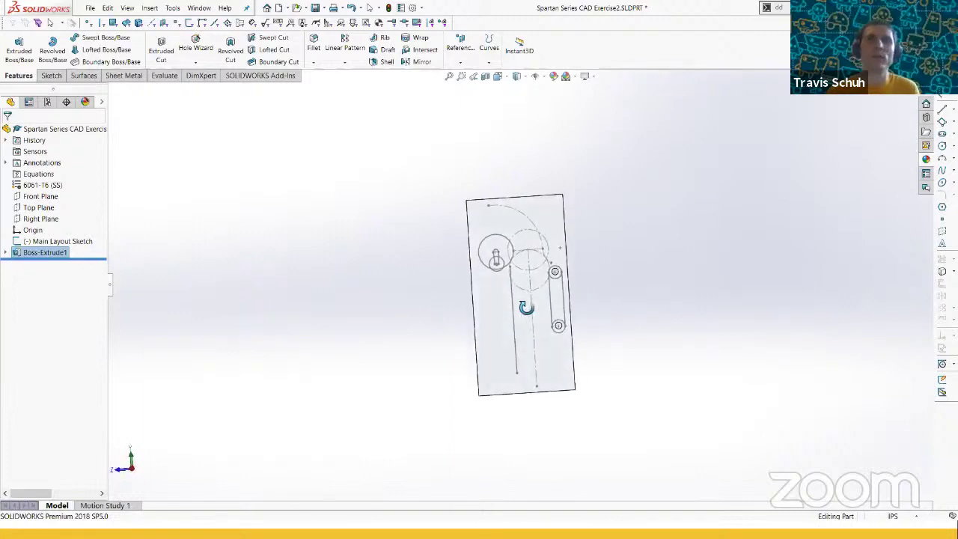
{"action": "left_click", "coordinate": [58, 241]}
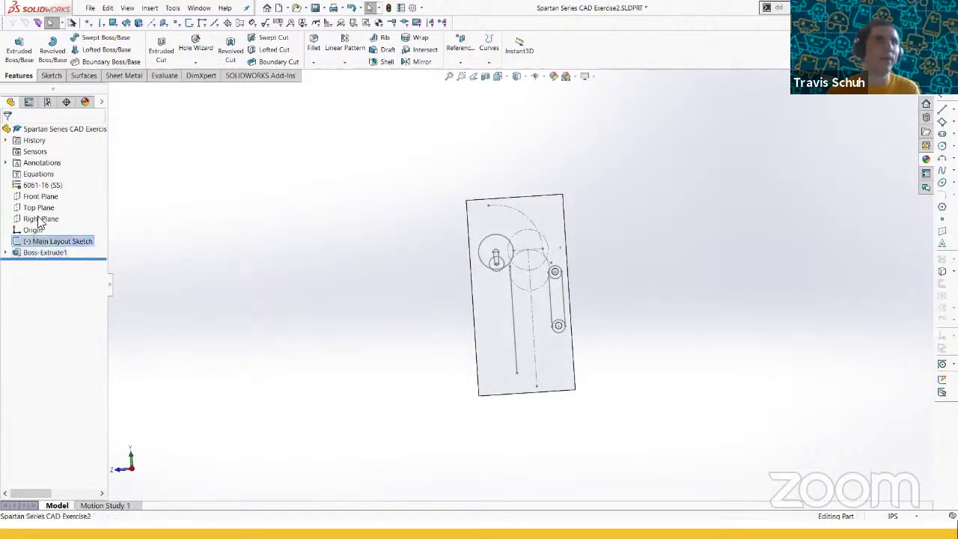
{"action": "left_click", "coordinate": [41, 215]}
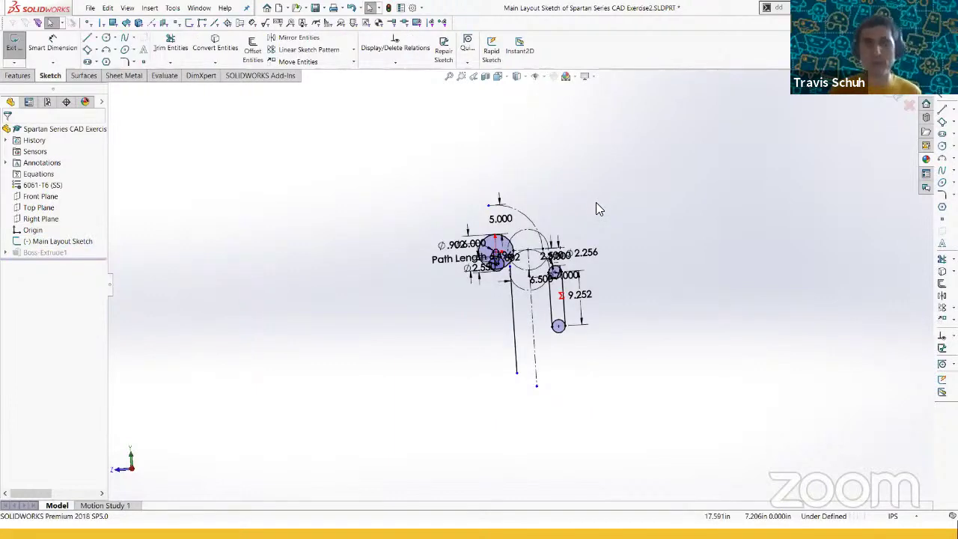
{"action": "key", "text": "ctrl+8"}
{"action": "scroll", "coordinate": [503, 265], "scroll_direction": "down", "scroll_amount": 6}
{"action": "scroll", "coordinate": [504, 266], "scroll_direction": "down", "scroll_amount": 2}
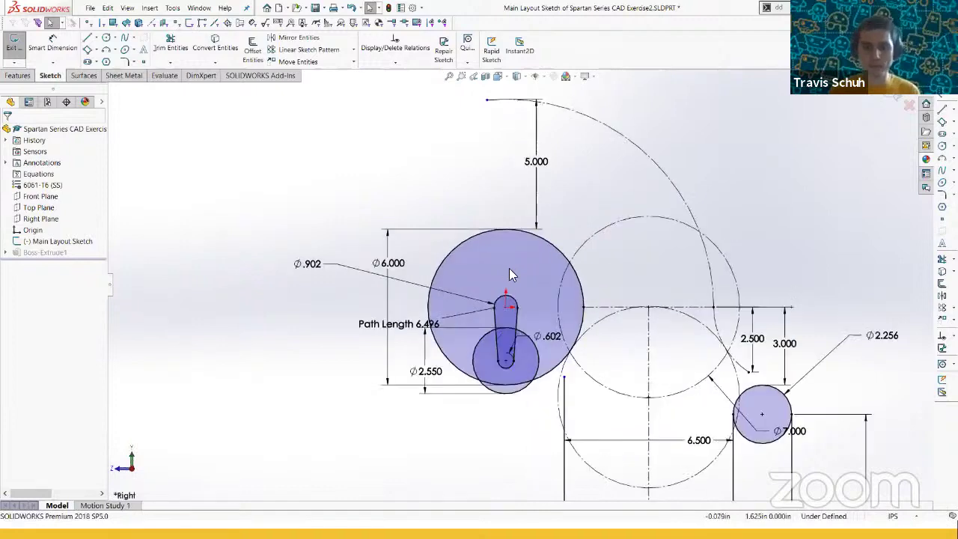
{"action": "key", "text": "l"}
{"action": "left_click", "coordinate": [505, 293]}
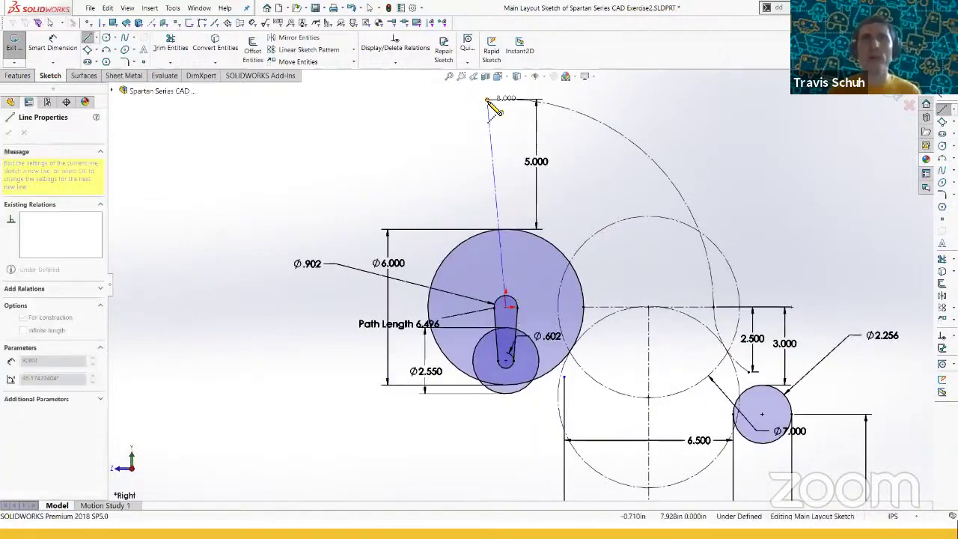
{"action": "left_click", "coordinate": [487, 99]}
{"action": "key", "text": "Escape"}
{"action": "left_click_drag", "start_coordinate": [487, 99], "coordinate": [598, 122]}
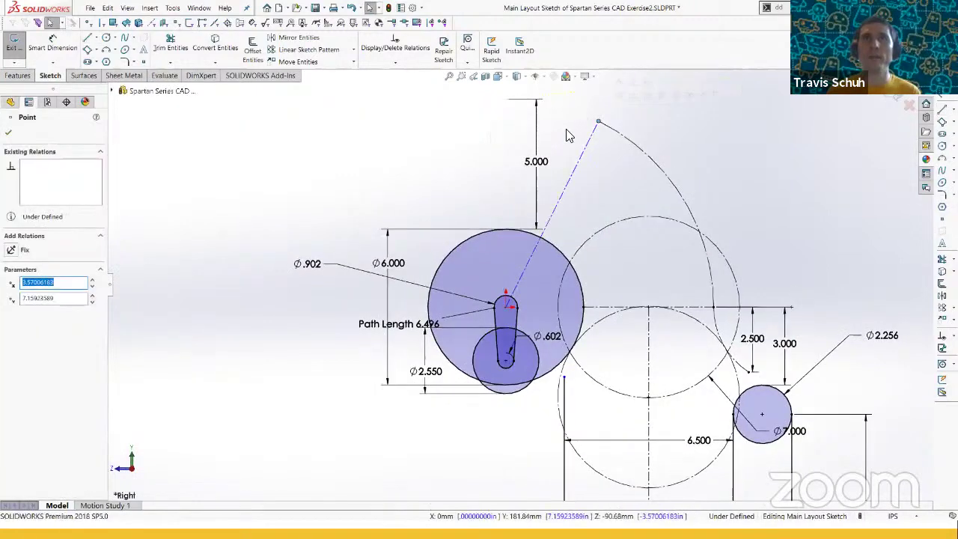
{"action": "left_click", "coordinate": [567, 130]}
- Draw a vertical construction line about 12 in long upward from the shooter wheel's centre
{"action": "scroll", "coordinate": [614, 272], "scroll_direction": "up", "scroll_amount": 1}
{"action": "key", "text": "l"}
{"action": "key", "text": "l"}
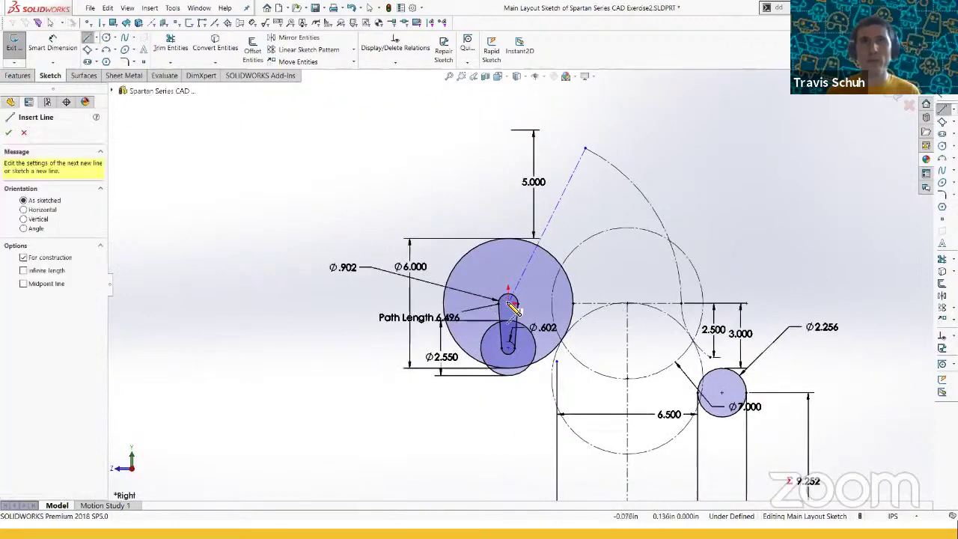
{"action": "left_click", "coordinate": [509, 299]}
{"action": "scroll", "coordinate": [521, 285], "scroll_direction": "up", "scroll_amount": 2}
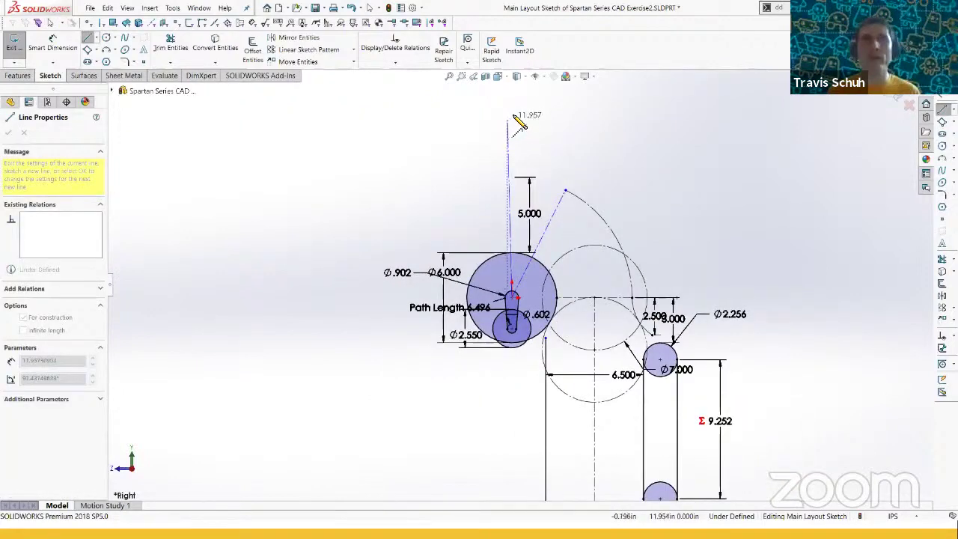
{"action": "left_click", "coordinate": [508, 121]}
{"action": "key", "text": "Escape"}
{"action": "scroll", "coordinate": [585, 258], "scroll_direction": "up", "scroll_amount": 2}
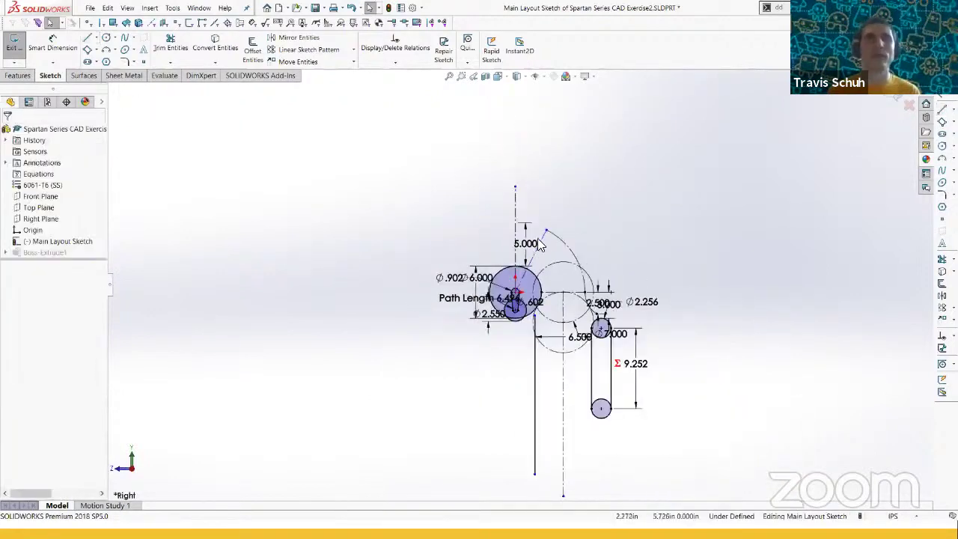
- Dimension the angle between the vertical construction line and the line to the hood arc's end as 15°
{"action": "scroll", "coordinate": [545, 233], "scroll_direction": "down", "scroll_amount": 2}
{"action": "key", "text": "d"}
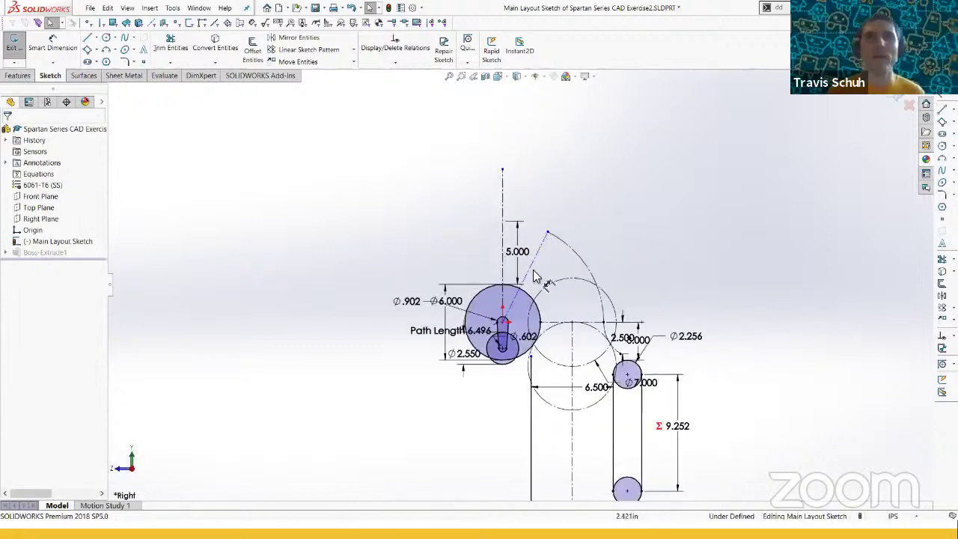
{"action": "scroll", "coordinate": [535, 266], "scroll_direction": "down", "scroll_amount": 1}
{"action": "left_click", "coordinate": [530, 260]}
{"action": "left_click", "coordinate": [494, 258]}
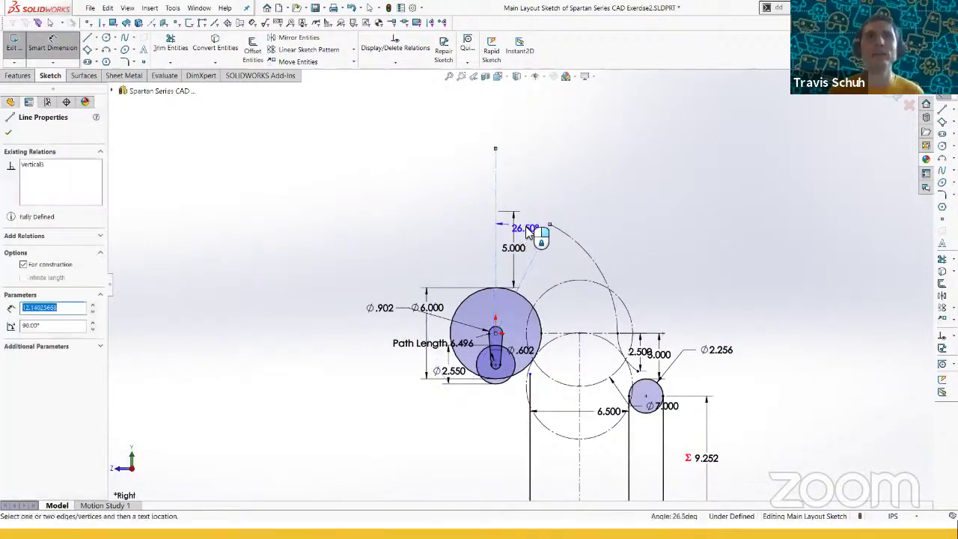
{"action": "left_click", "coordinate": [522, 226]}
{"action": "type", "text": "15"}
{"action": "key", "text": "Return"}
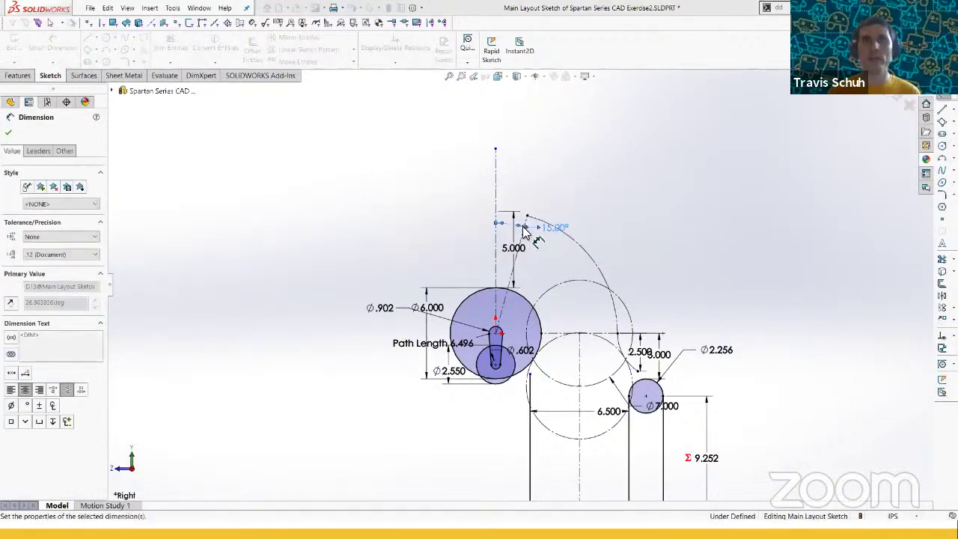
{"action": "left_click", "coordinate": [608, 211]}
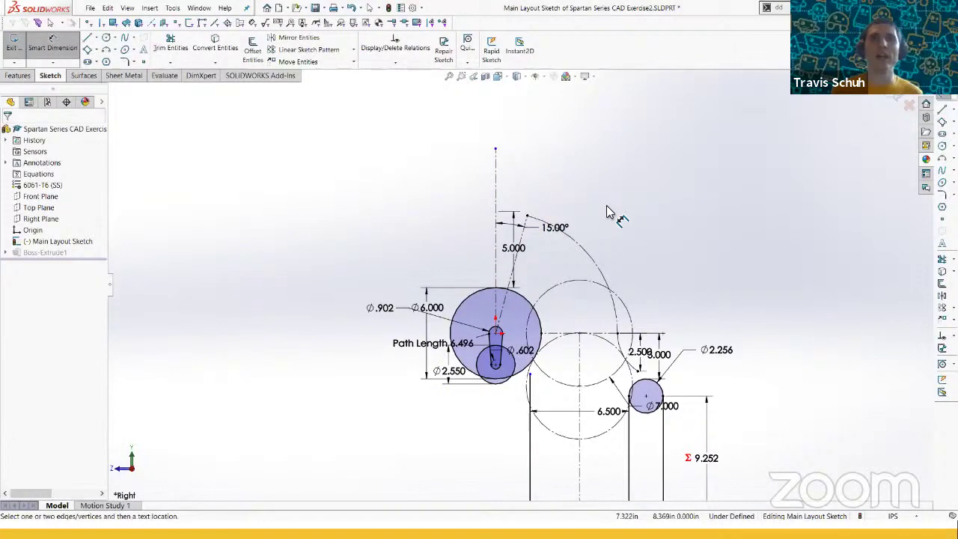
- Move the 15° dimension text to the other side of the vertical construction line and exit the layout sketch
{"action": "scroll", "coordinate": [554, 286], "scroll_direction": "up", "scroll_amount": 1}
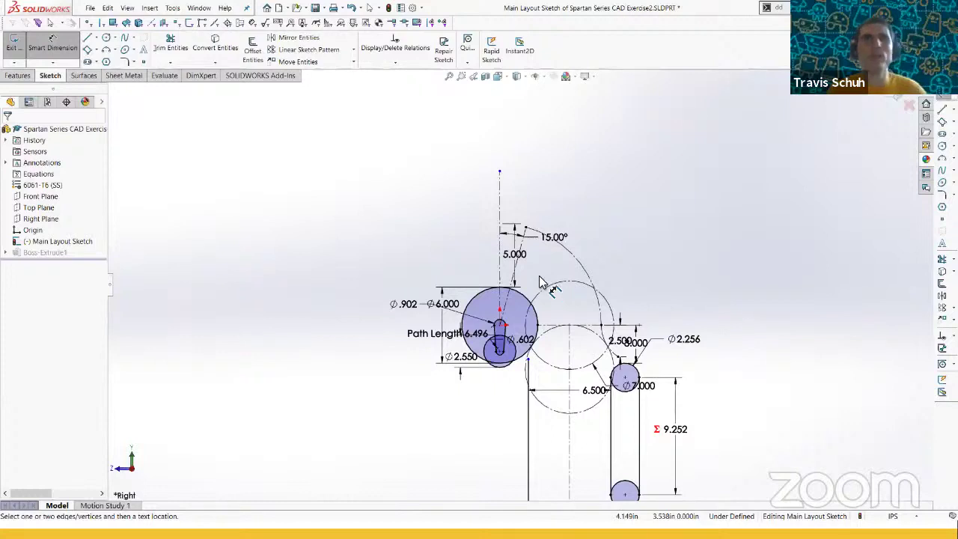
{"action": "scroll", "coordinate": [529, 258], "scroll_direction": "down", "scroll_amount": 3}
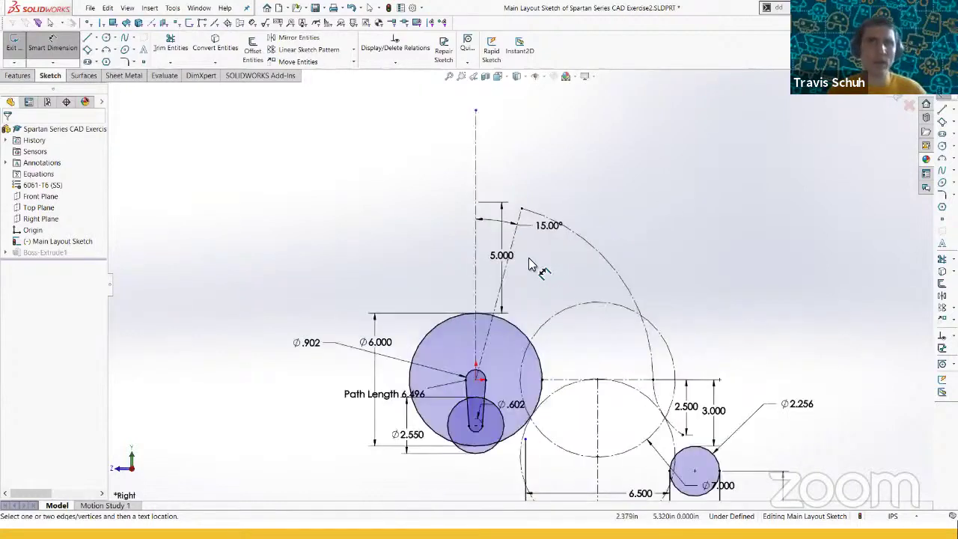
{"action": "left_click_drag", "start_coordinate": [544, 227], "coordinate": [484, 232]}
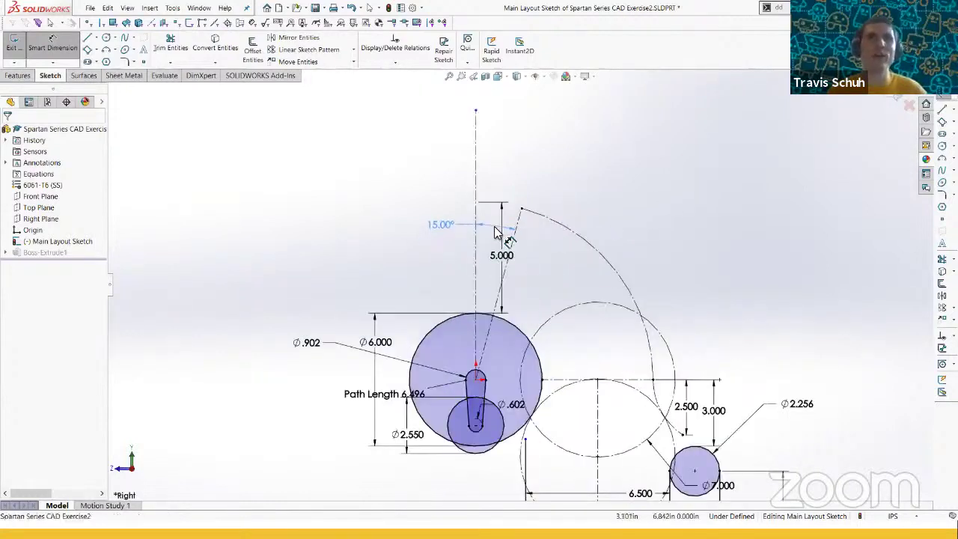
{"action": "left_click", "coordinate": [501, 232]}
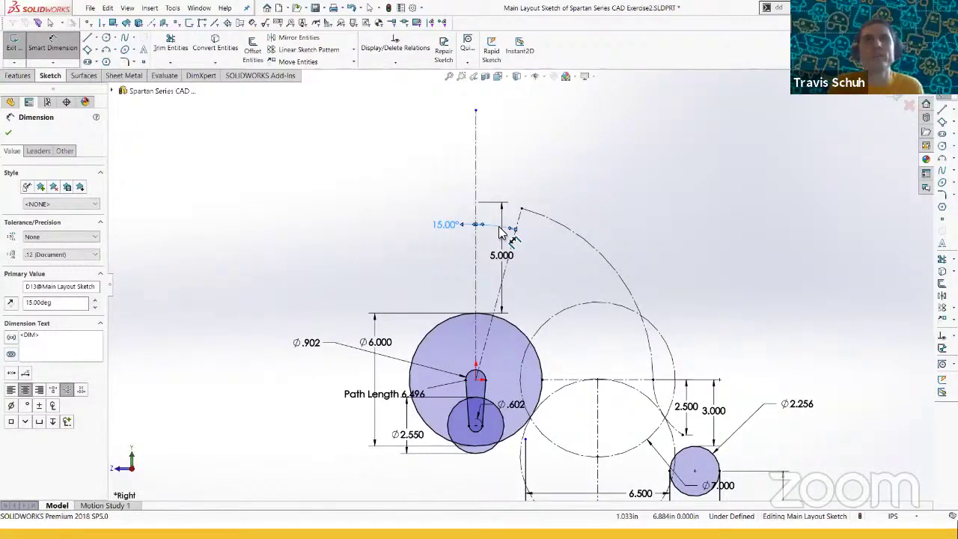
{"action": "left_click", "coordinate": [705, 249]}
{"action": "scroll", "coordinate": [592, 318], "scroll_direction": "up", "scroll_amount": 1}
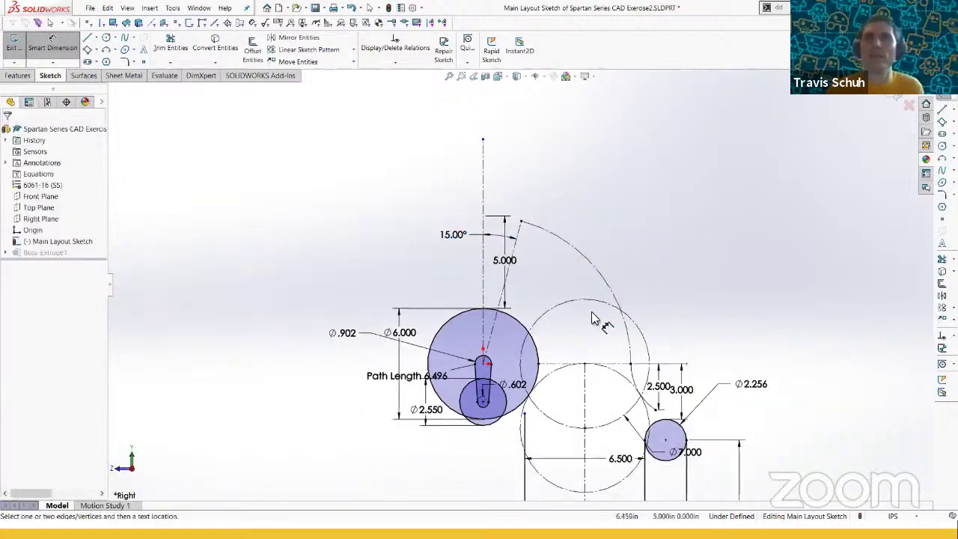
{"action": "left_click", "coordinate": [894, 97]}
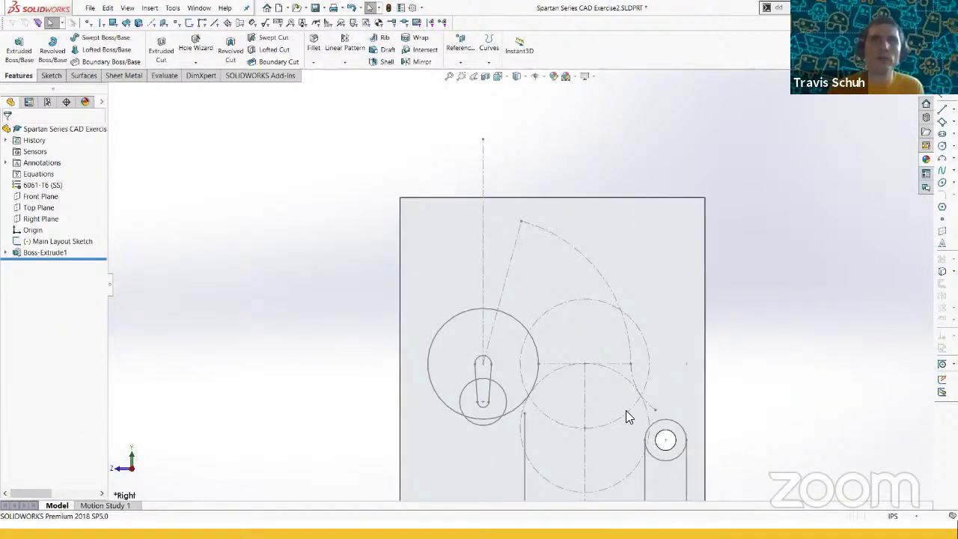
{"action": "scroll", "coordinate": [613, 390], "scroll_direction": "up", "scroll_amount": 3}
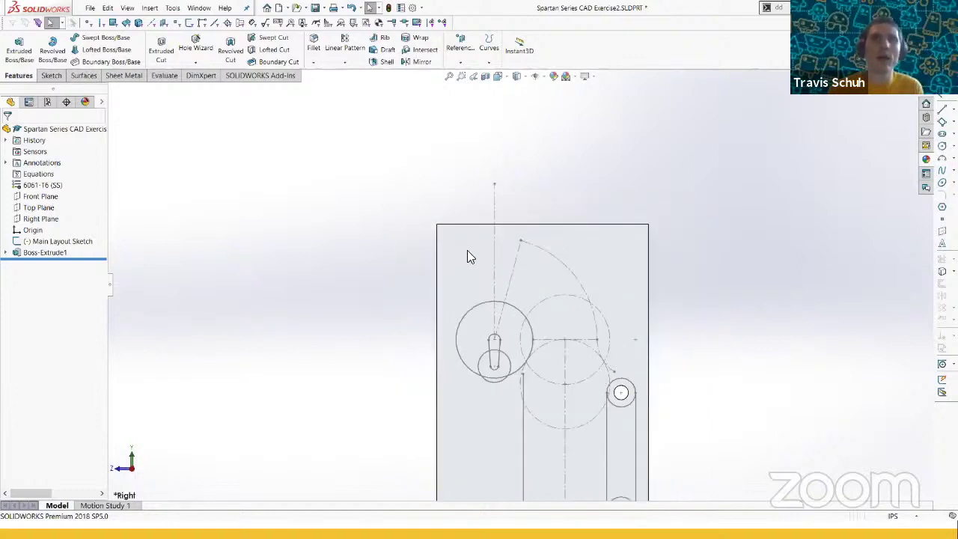
{"action": "left_click", "coordinate": [617, 342]}
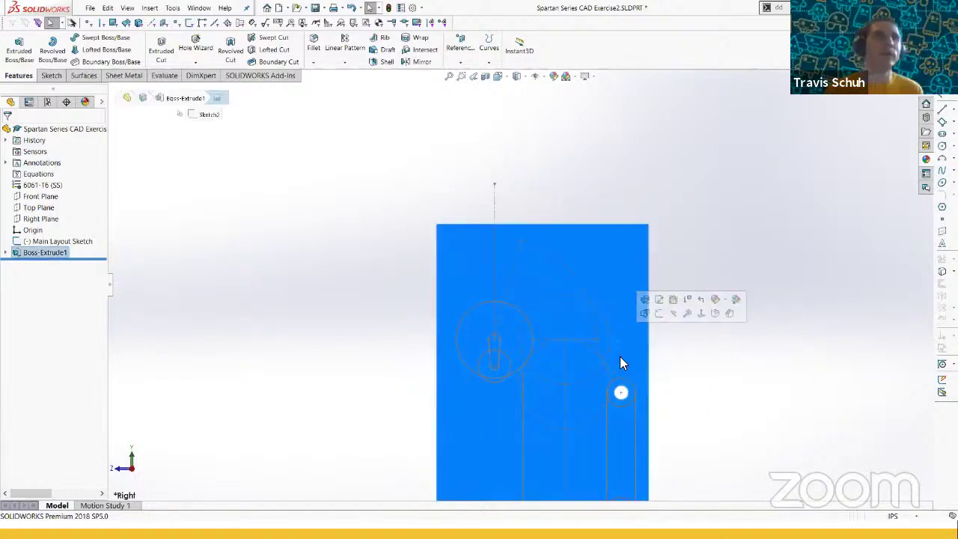
{"action": "scroll", "coordinate": [666, 381], "scroll_direction": "up", "scroll_amount": 3}
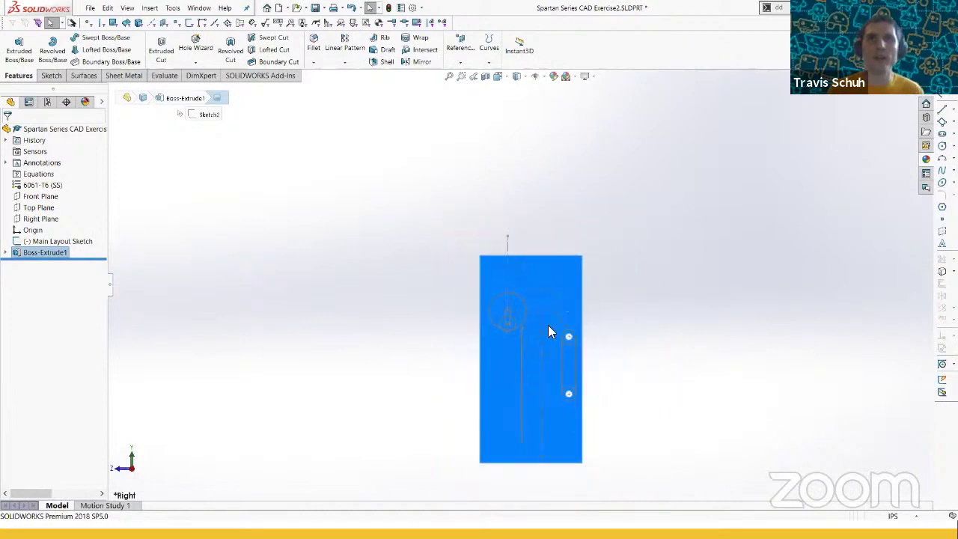
{"action": "scroll", "coordinate": [557, 323], "scroll_direction": "down", "scroll_amount": 3}
{"action": "left_click", "coordinate": [623, 311]}
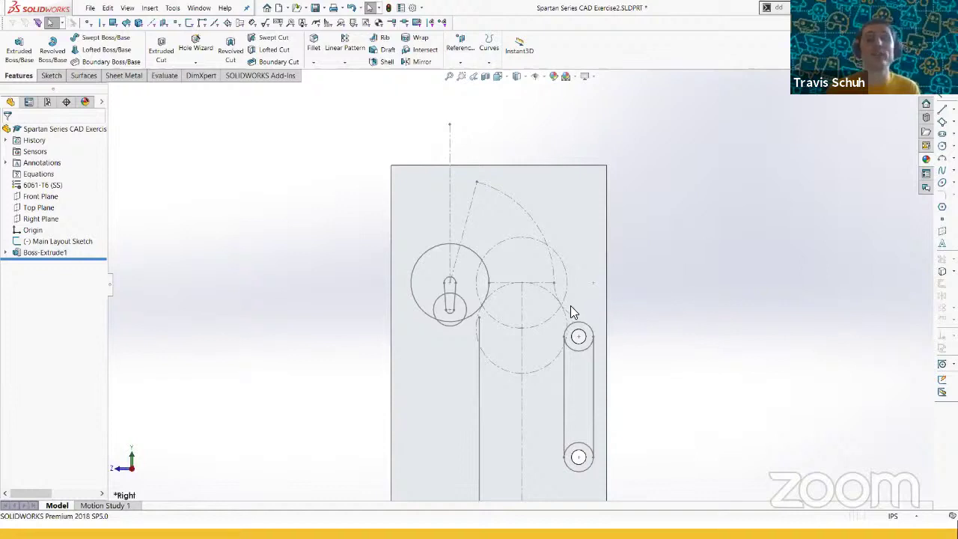
{"action": "scroll", "coordinate": [570, 307], "scroll_direction": "down", "scroll_amount": 3}
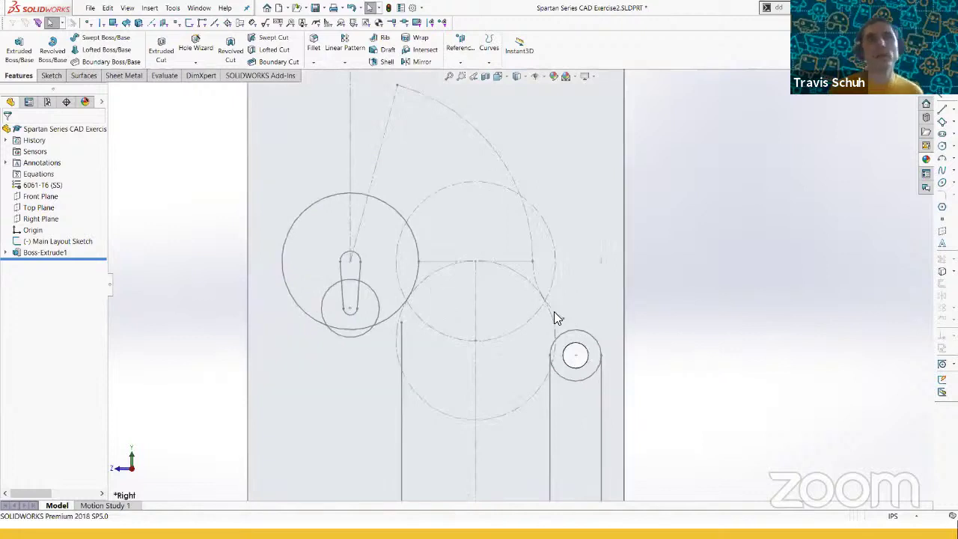
{"action": "left_click", "coordinate": [573, 288]}
{"action": "scroll", "coordinate": [655, 295], "scroll_direction": "up", "scroll_amount": 1}
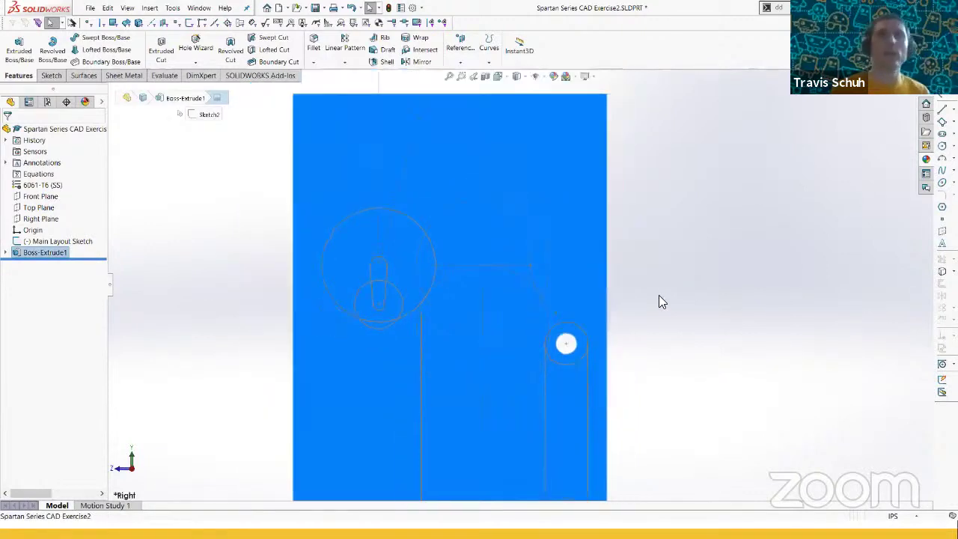
{"action": "left_click", "coordinate": [658, 295]}
- Start a Hole Wizard hole on the side plate's face as a 5/16 ANSI Inch screw clearance, close fit, through all
{"action": "left_click", "coordinate": [573, 177]}
{"action": "left_click", "coordinate": [196, 63]}
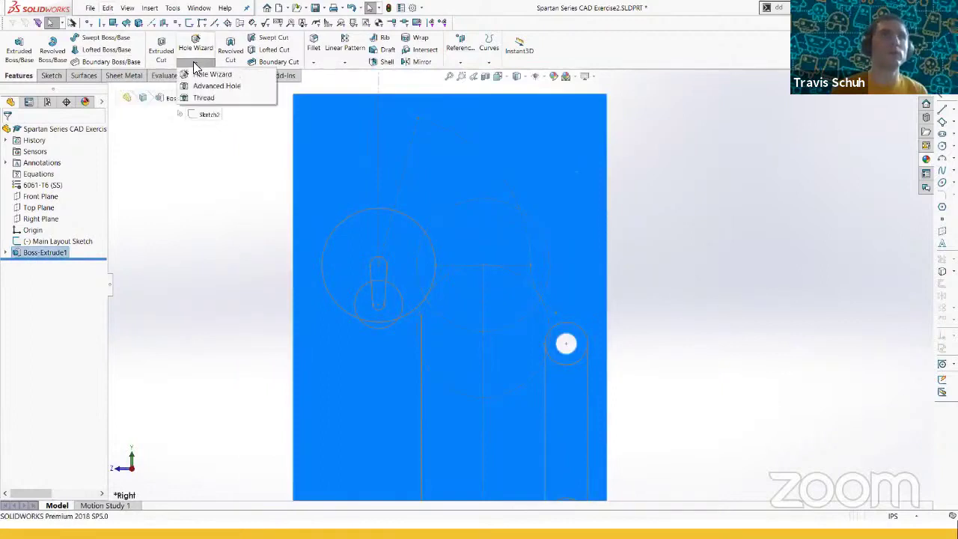
{"action": "left_click", "coordinate": [213, 75]}
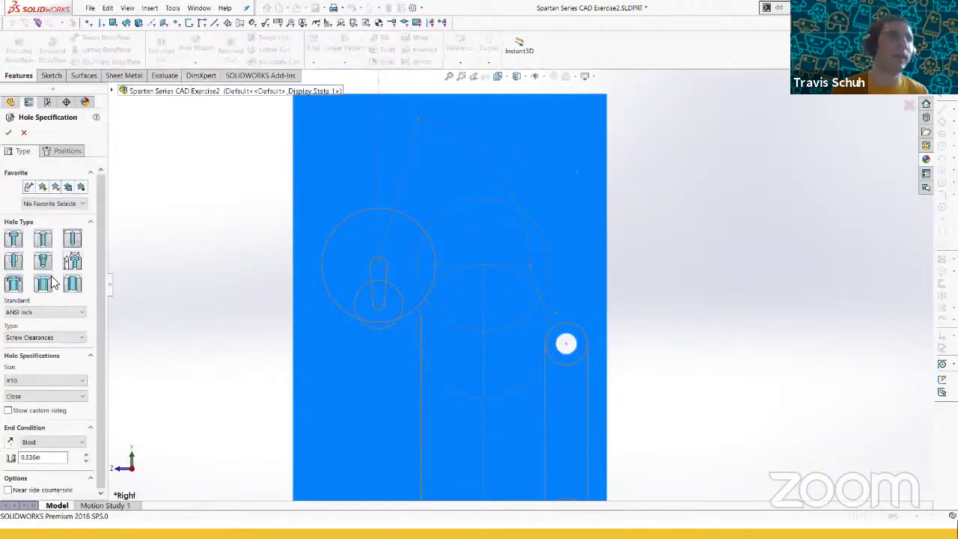
{"action": "left_click", "coordinate": [54, 382]}
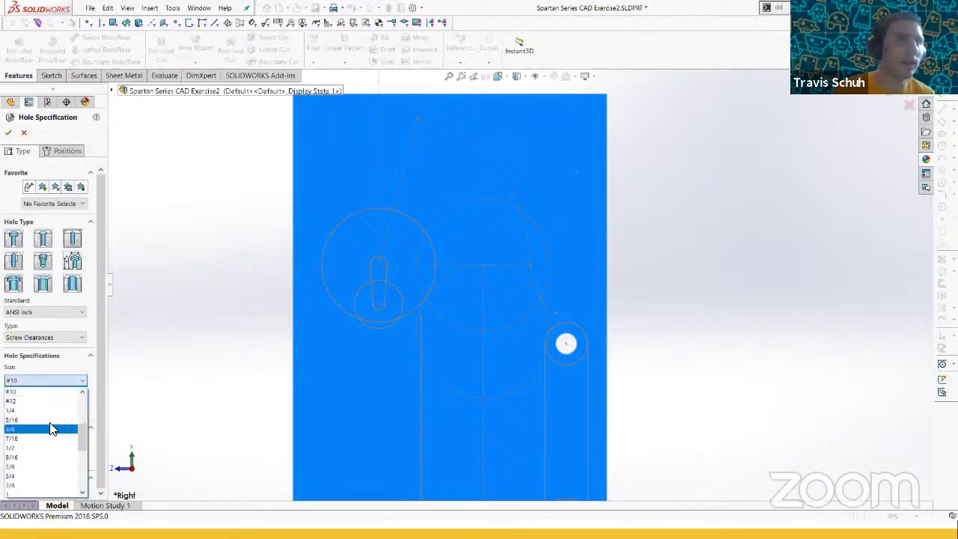
{"action": "left_click", "coordinate": [51, 427]}
{"action": "left_click", "coordinate": [51, 397]}
{"action": "left_click", "coordinate": [57, 403]}
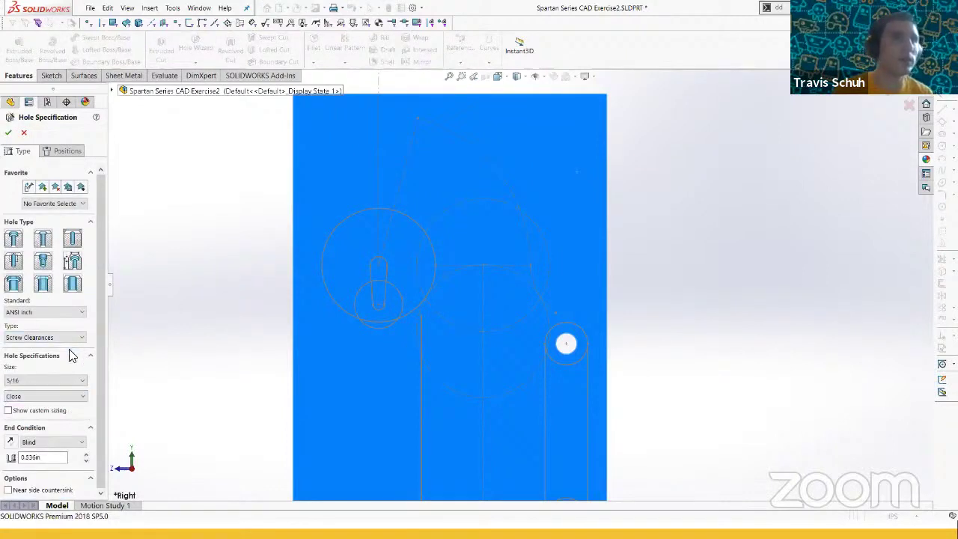
{"action": "left_click", "coordinate": [46, 442]}
{"action": "left_click", "coordinate": [34, 452]}
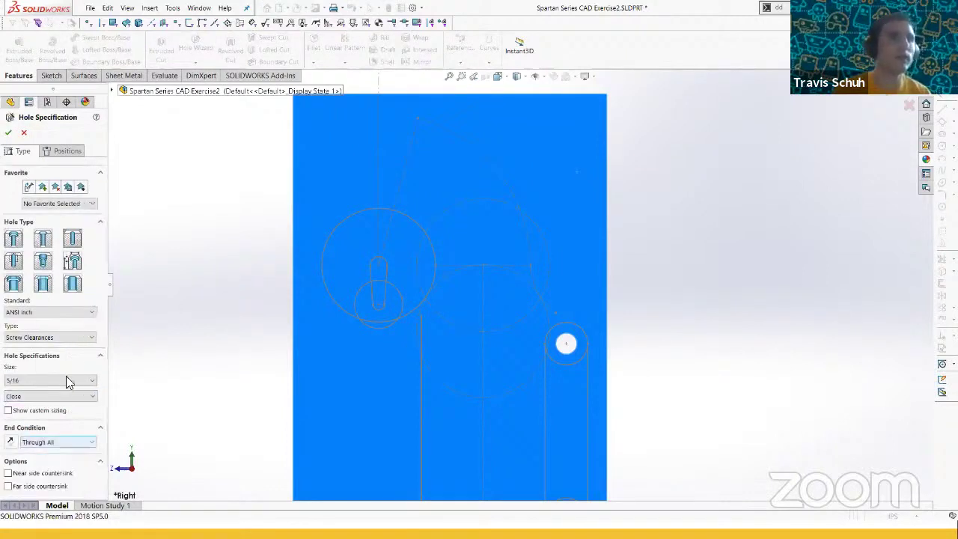
- Place the hole's position point just beyond the hood arc's lower end and draw a circle about 0.85 in in diameter around it
{"action": "left_click", "coordinate": [61, 154]}
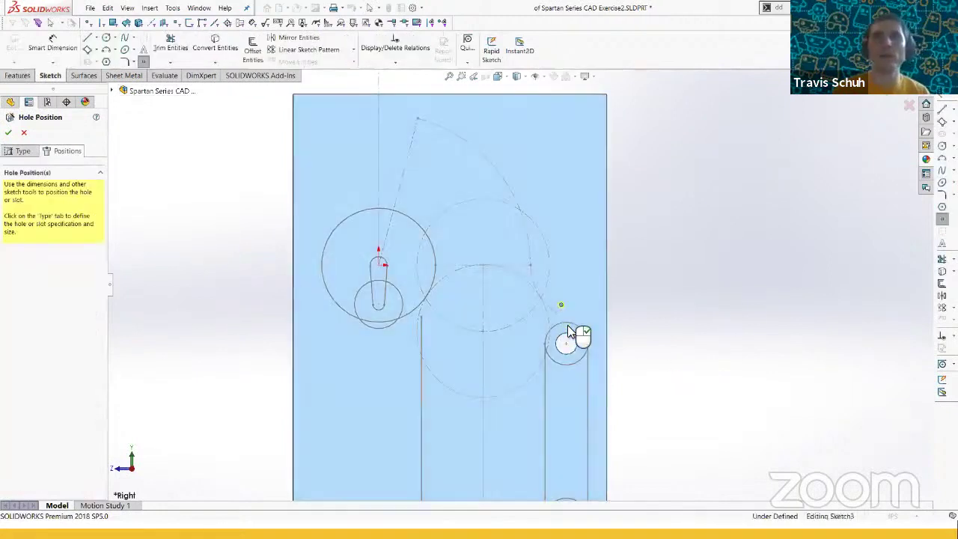
{"action": "scroll", "coordinate": [561, 321], "scroll_direction": "down", "scroll_amount": 3}
{"action": "scroll", "coordinate": [523, 270], "scroll_direction": "down", "scroll_amount": 2}
{"action": "key", "text": "s"}
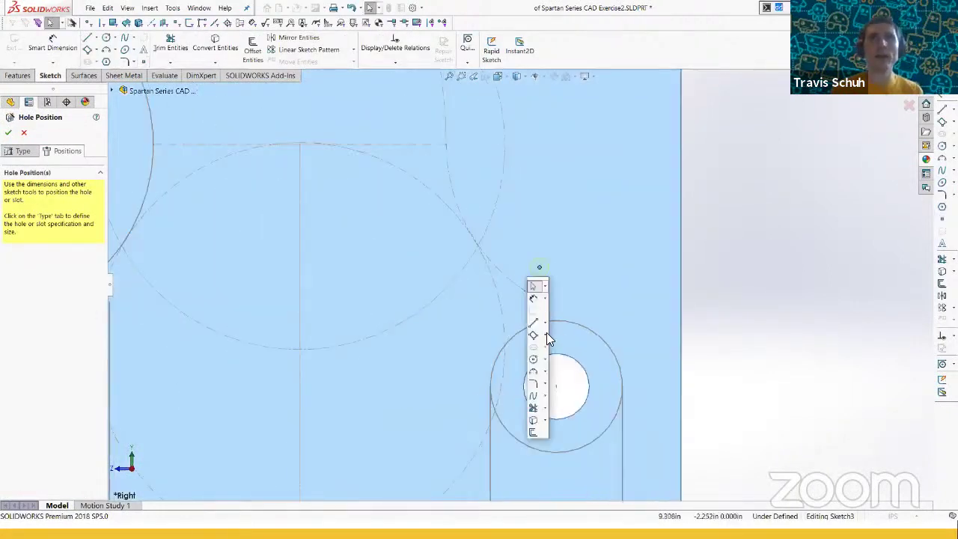
{"action": "left_click", "coordinate": [533, 359]}
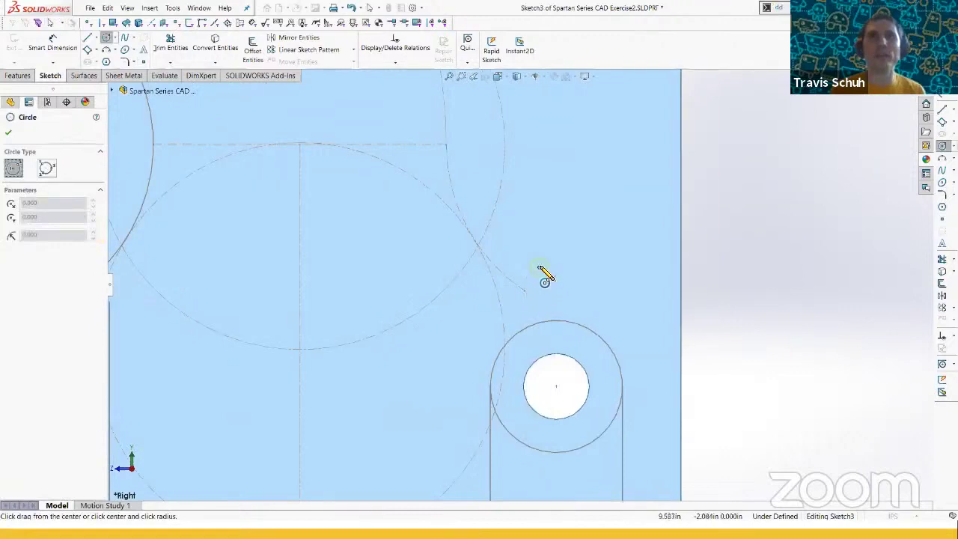
{"action": "left_click", "coordinate": [539, 267]}
{"action": "left_click", "coordinate": [545, 292]}
- Dimension the diameter of the circle around the hole point as 0.375 in
{"action": "key", "text": "d"}
{"action": "left_click", "coordinate": [564, 267]}
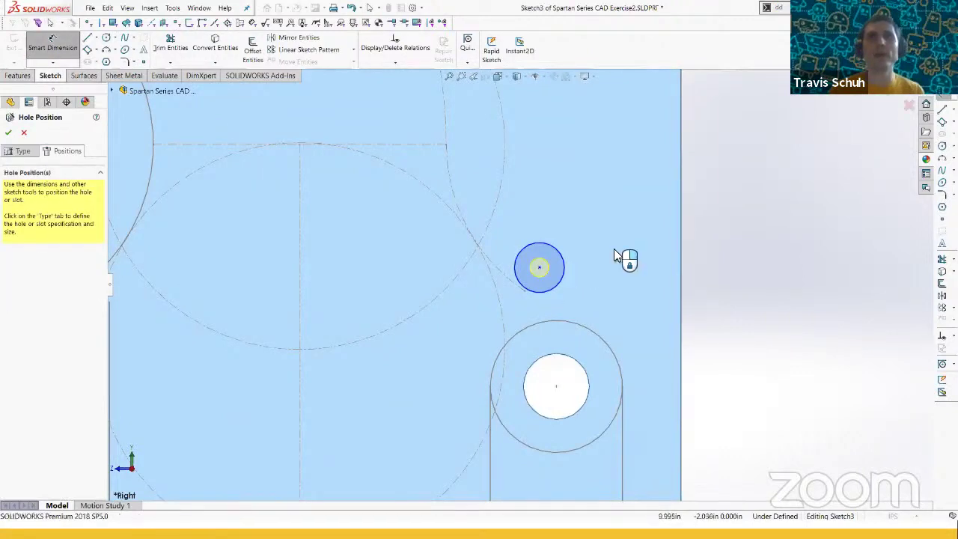
{"action": "left_click", "coordinate": [631, 263]}
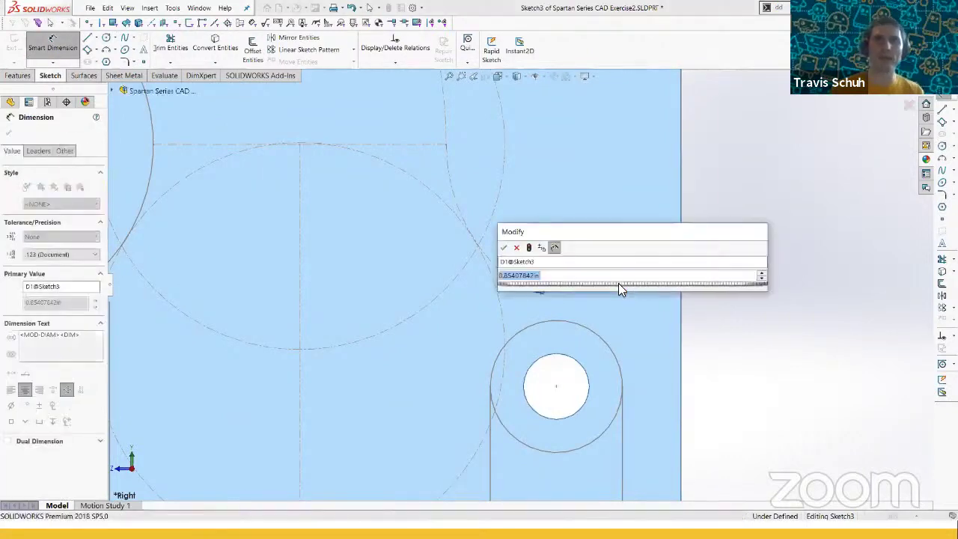
{"action": "type", "text": ".375"}
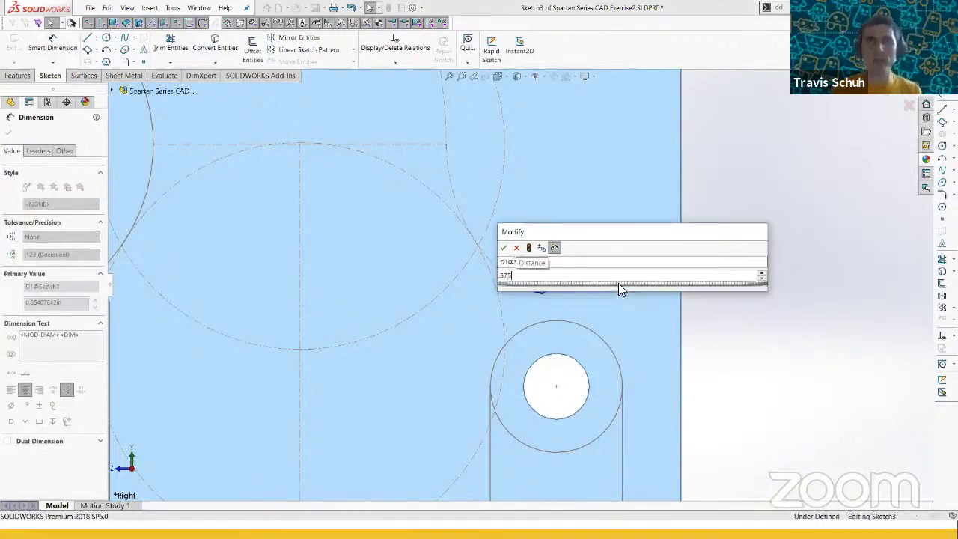
{"action": "key", "text": "Return"}
{"action": "scroll", "coordinate": [540, 274], "scroll_direction": "up", "scroll_amount": 3}
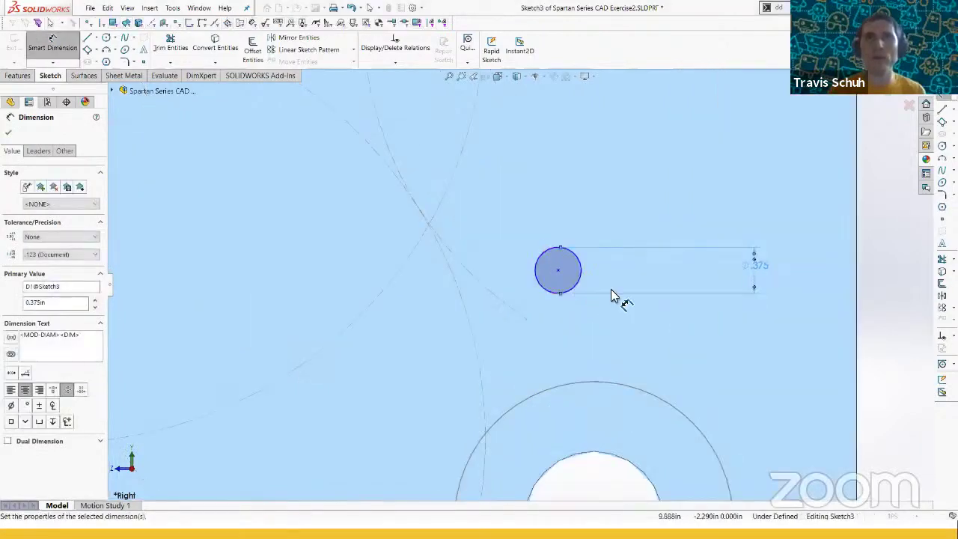
{"action": "scroll", "coordinate": [530, 320], "scroll_direction": "up", "scroll_amount": 2}
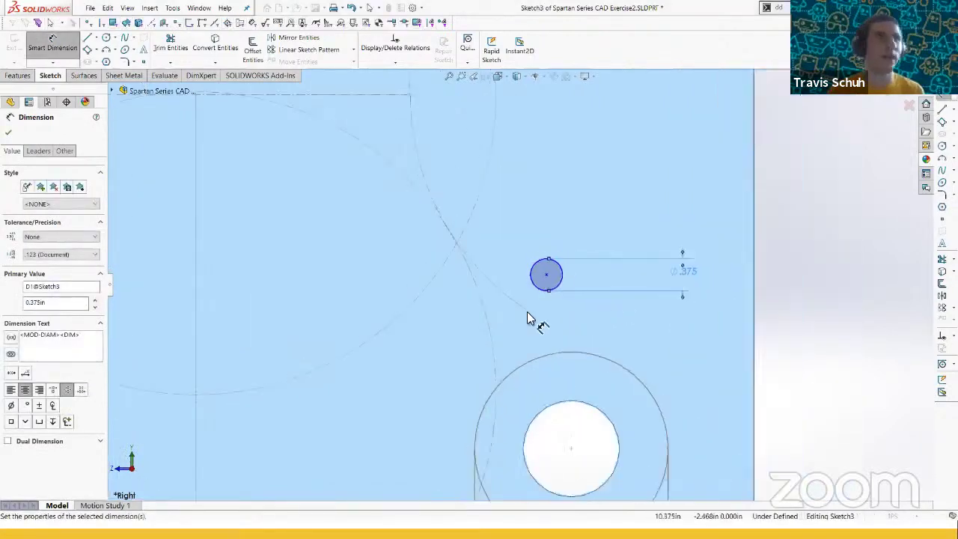
- Review the screw clearance sizes in the hole specification and keep 5/16
{"action": "left_click", "coordinate": [8, 133]}
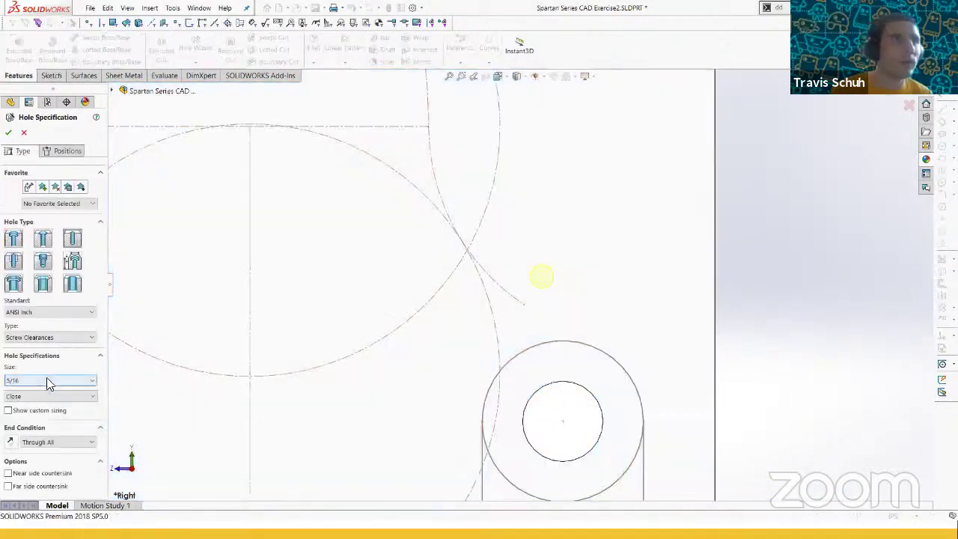
{"action": "left_click", "coordinate": [46, 380]}
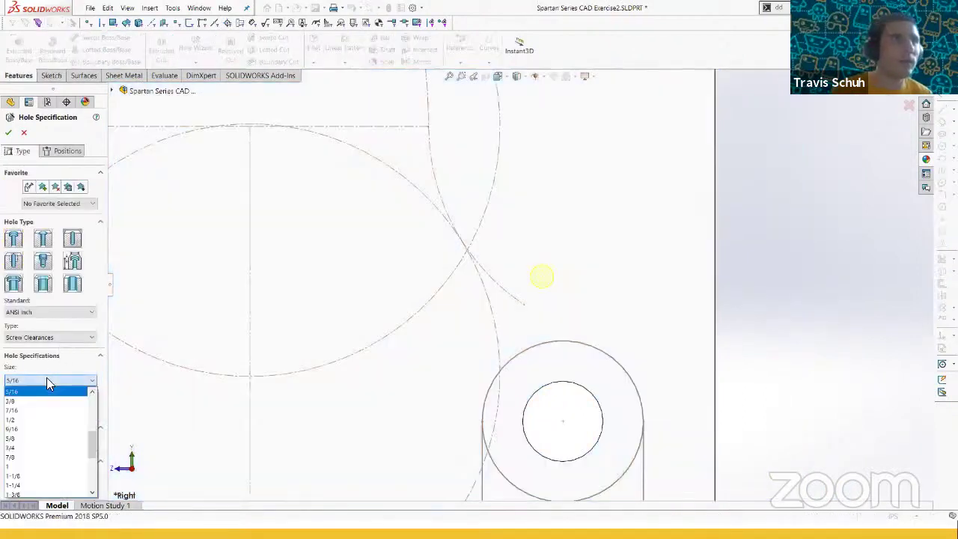
{"action": "scroll", "coordinate": [92, 443], "scroll_direction": "up", "scroll_amount": 1}
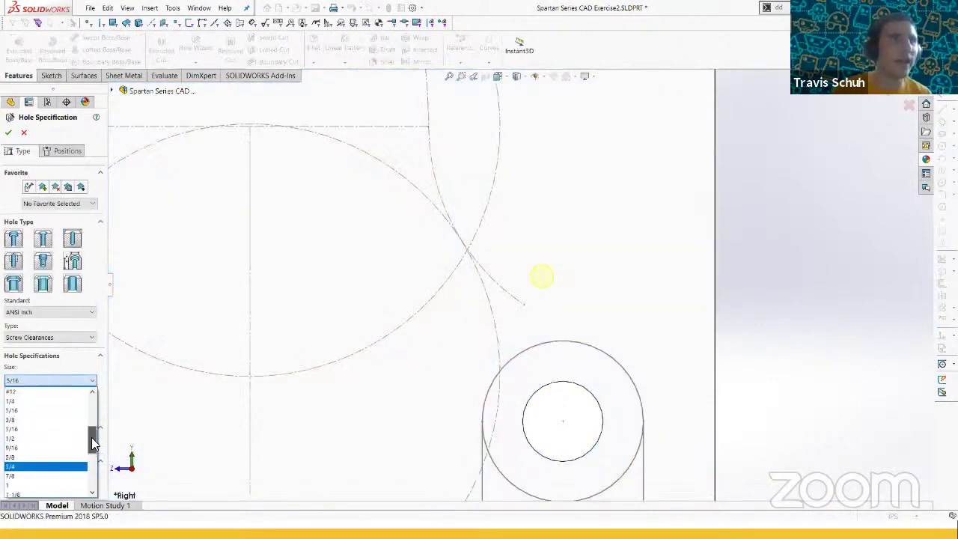
{"action": "left_click", "coordinate": [50, 411]}
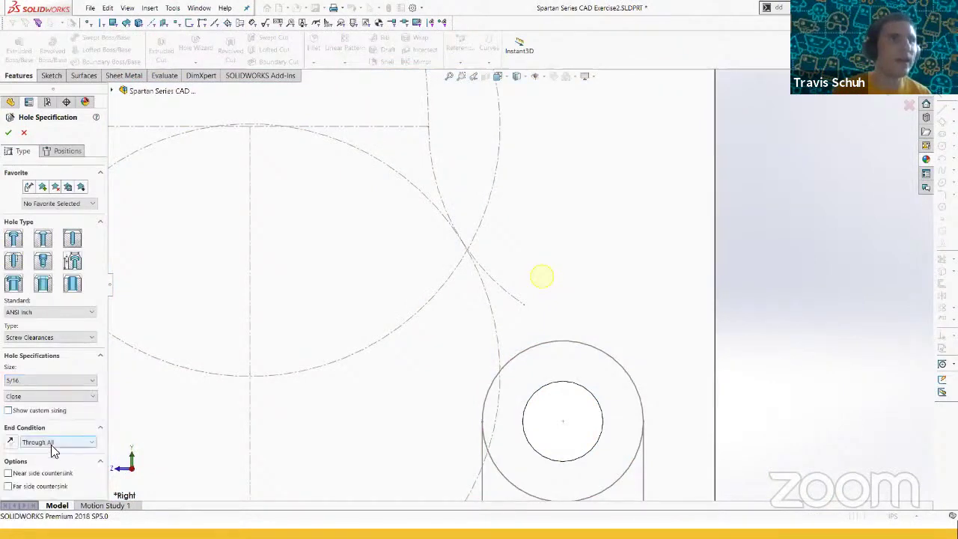
{"action": "left_click", "coordinate": [42, 411]}
{"action": "left_click", "coordinate": [43, 411]}
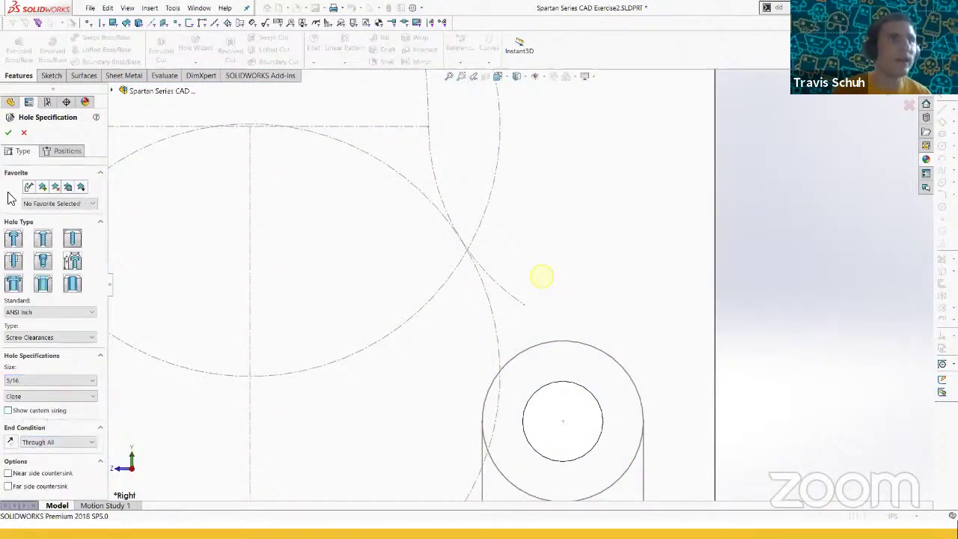
- Return to the hole positioning and set the diameter of the circle around the hole point to 0.5 in
{"action": "left_click", "coordinate": [55, 152]}
{"action": "scroll", "coordinate": [556, 281], "scroll_direction": "down", "scroll_amount": 3}
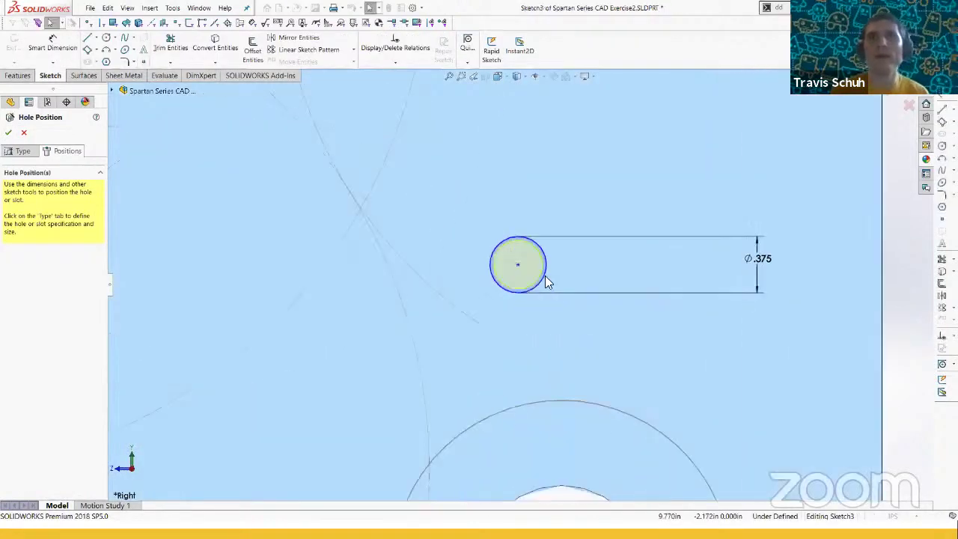
{"action": "scroll", "coordinate": [658, 269], "scroll_direction": "up", "scroll_amount": 3}
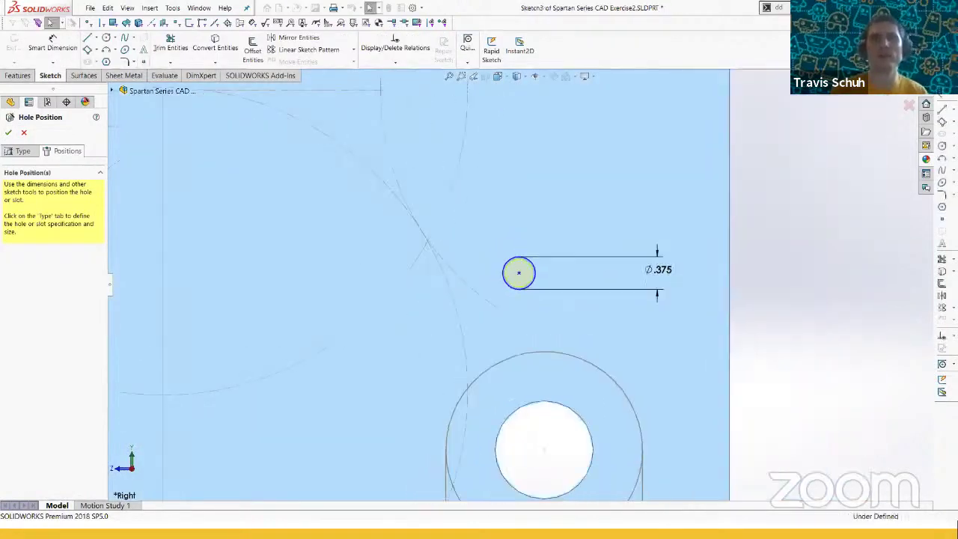
{"action": "left_click", "coordinate": [669, 273]}
{"action": "type", "text": ".5"}
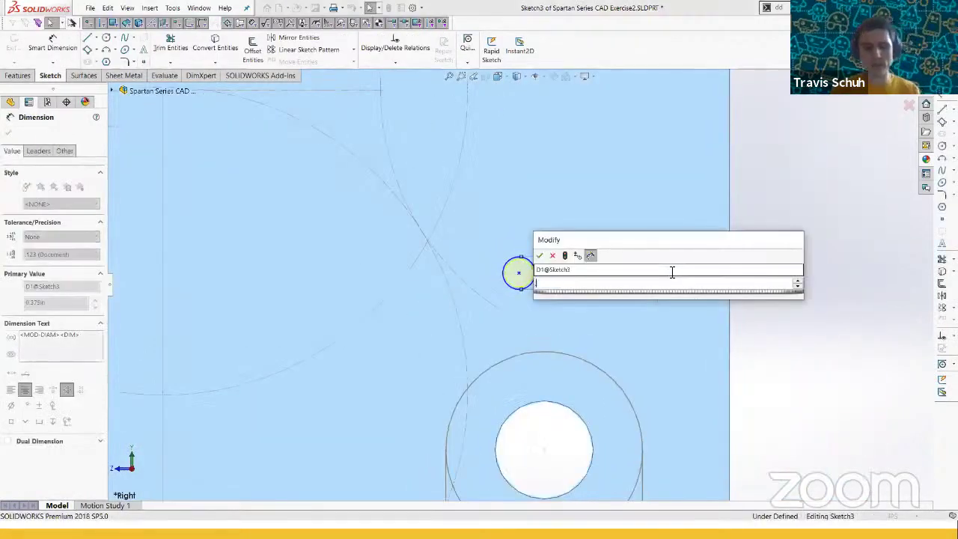
{"action": "key", "text": "Return"}
{"action": "left_click", "coordinate": [795, 263]}
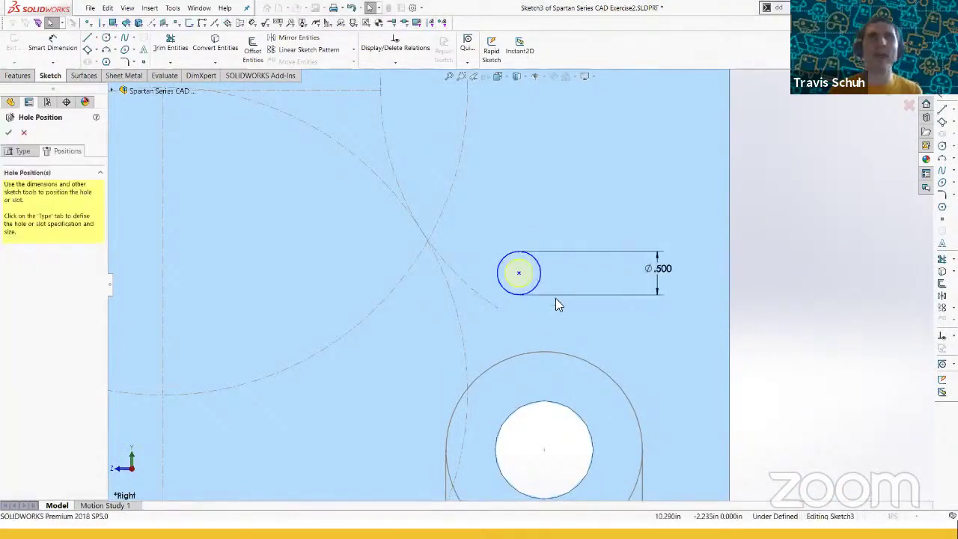
- Nudge the hole point slightly away from the hood arc's lower end and draw a construction line from that end to the hole centre
{"action": "scroll", "coordinate": [523, 292], "scroll_direction": "up", "scroll_amount": 3}
{"action": "scroll", "coordinate": [521, 288], "scroll_direction": "down", "scroll_amount": 2}
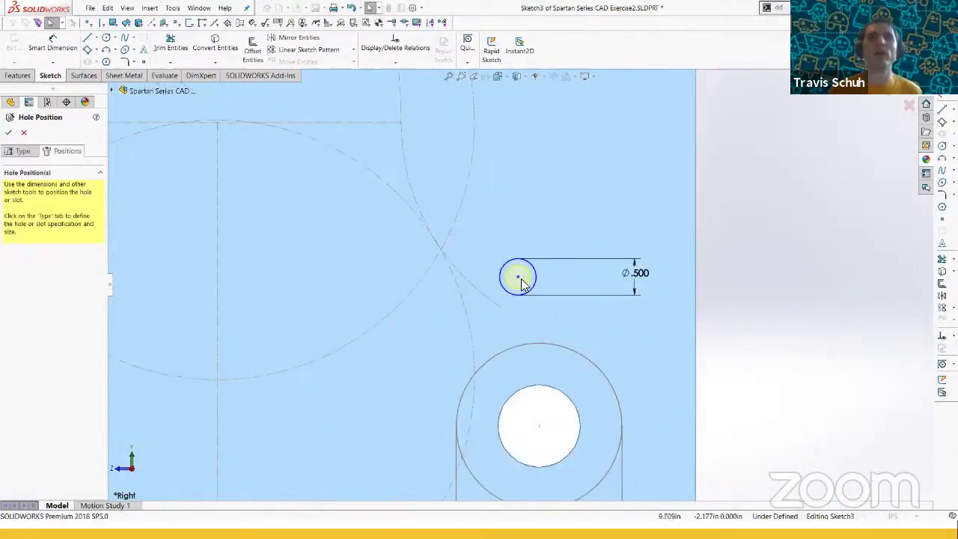
{"action": "left_click_drag", "start_coordinate": [518, 277], "coordinate": [521, 276]}
{"action": "left_click", "coordinate": [799, 331]}
{"action": "scroll", "coordinate": [453, 293], "scroll_direction": "down", "scroll_amount": 3}
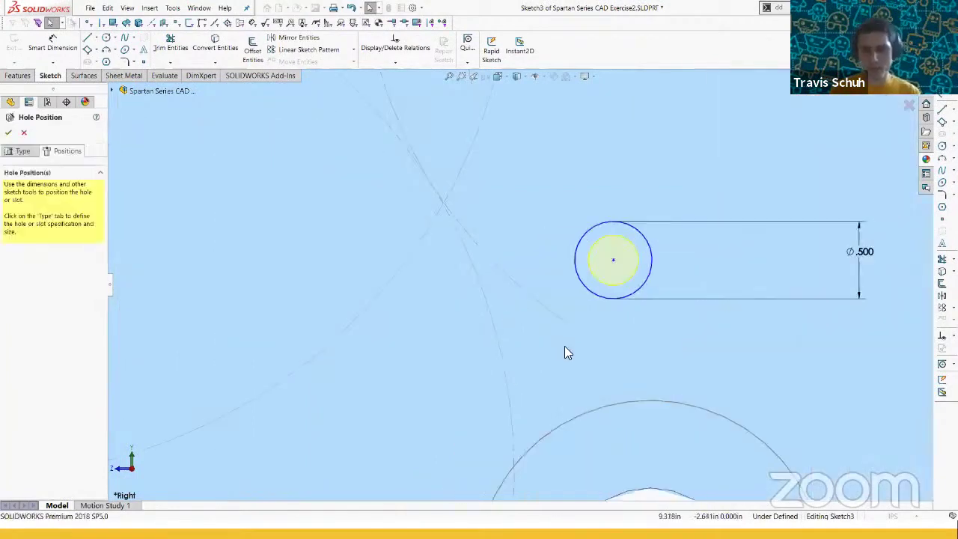
{"action": "key", "text": "l"}
{"action": "left_click", "coordinate": [566, 321]}
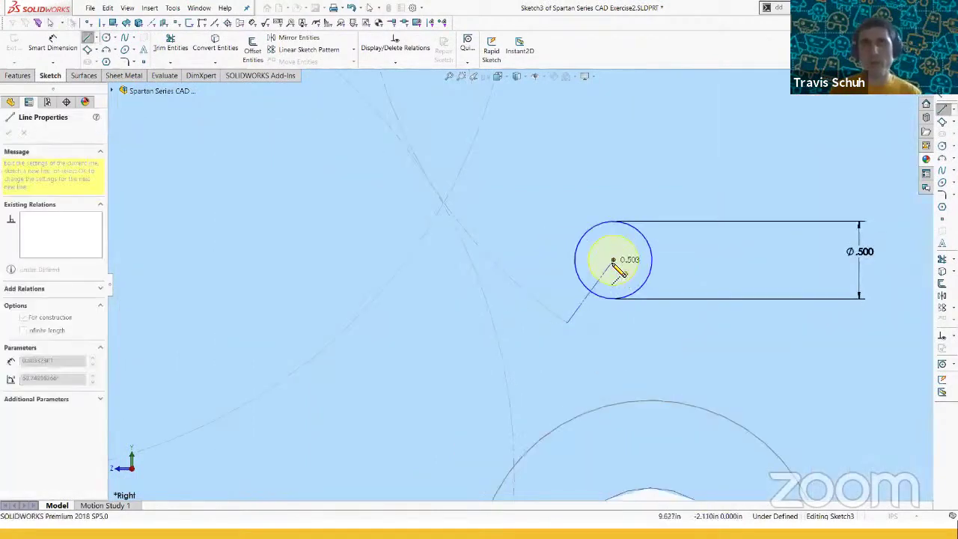
{"action": "left_click", "coordinate": [613, 259]}
{"action": "key", "text": "Escape"}
- Add a relation between the short construction line and the centre point of the hood's lower 3 in radius arc
{"action": "scroll", "coordinate": [594, 295], "scroll_direction": "up", "scroll_amount": 4}
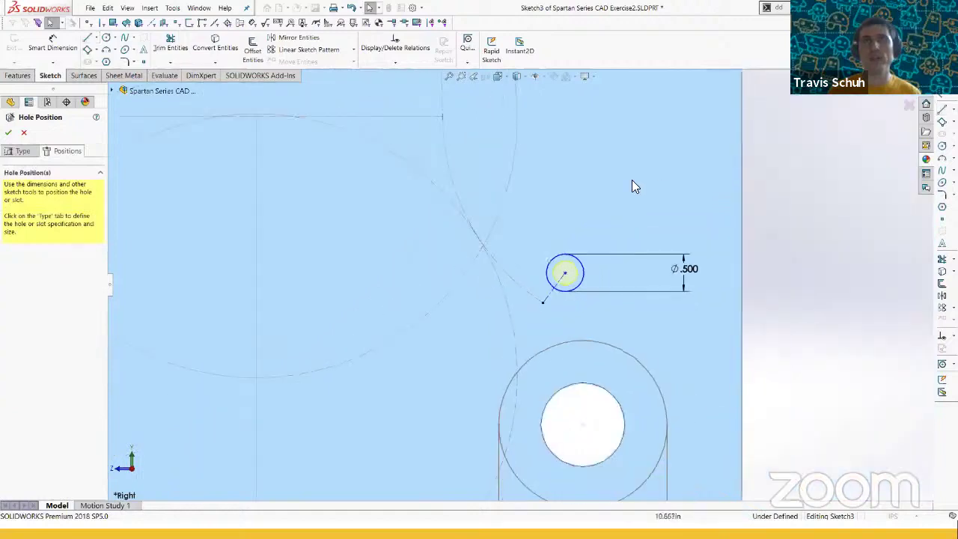
{"action": "scroll", "coordinate": [621, 193], "scroll_direction": "up", "scroll_amount": 2}
{"action": "left_click", "coordinate": [479, 213]}
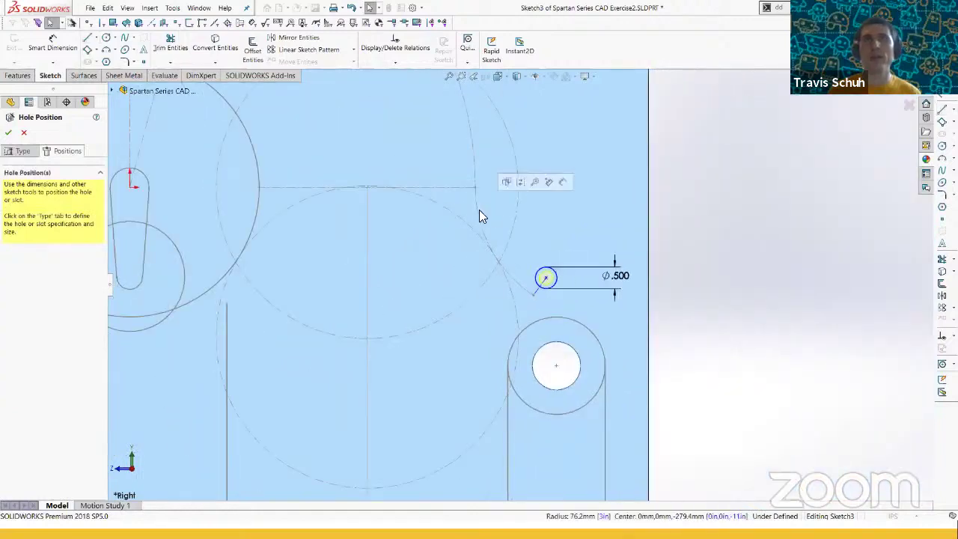
{"action": "left_click", "coordinate": [604, 187]}
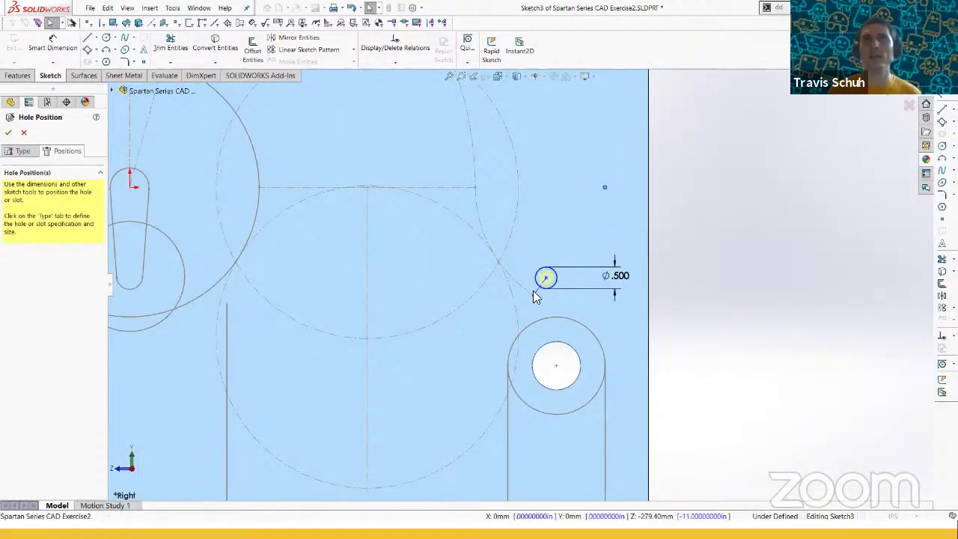
{"action": "scroll", "coordinate": [536, 291], "scroll_direction": "down", "scroll_amount": 2}
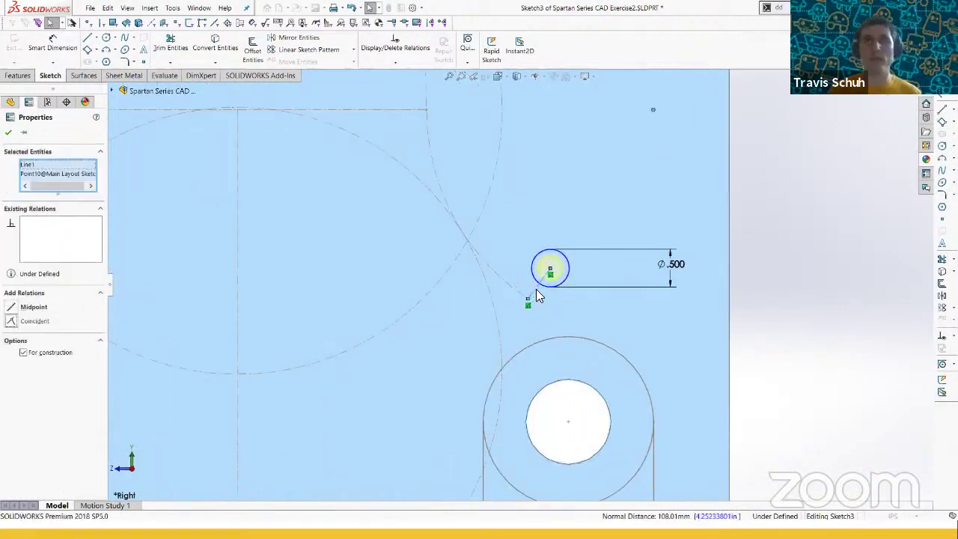
- Dimension the gap between the 0.500 in circle and the nearby main layout arc, setting it to 0.125 in
{"action": "scroll", "coordinate": [533, 295], "scroll_direction": "down", "scroll_amount": 3}
{"action": "key", "text": "d"}
{"action": "left_click", "coordinate": [502, 289]}
{"action": "left_click", "coordinate": [547, 270]}
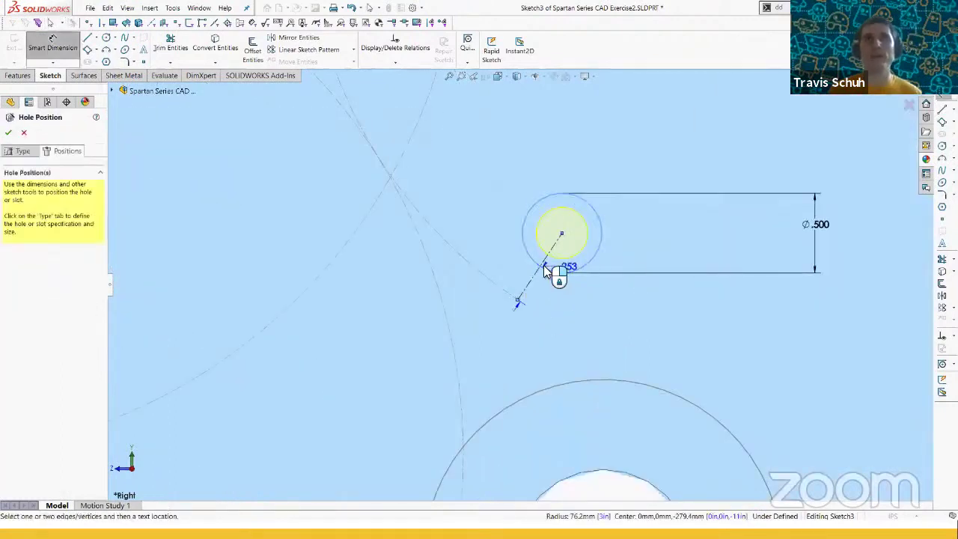
{"action": "left_click", "coordinate": [548, 275]}
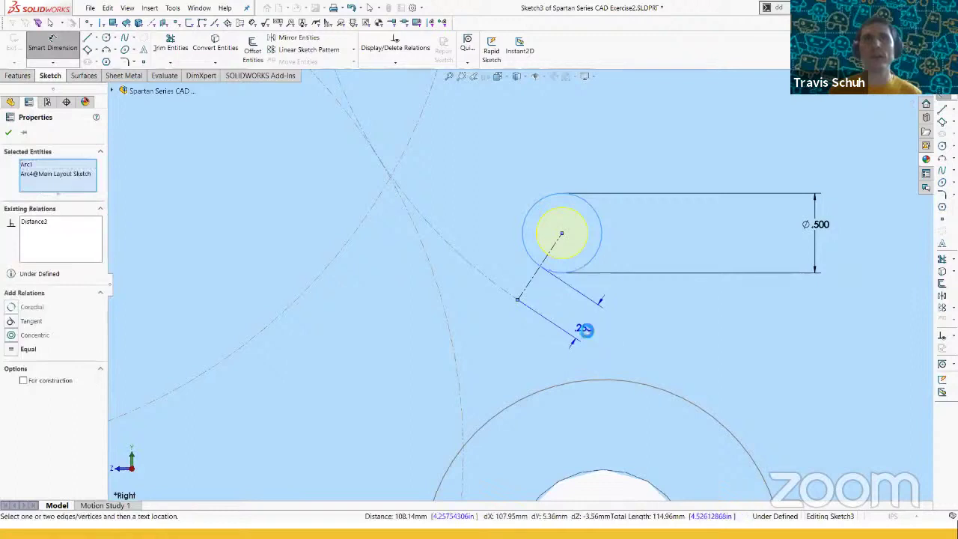
{"action": "left_click", "coordinate": [607, 335]}
{"action": "type", "text": ".25"}
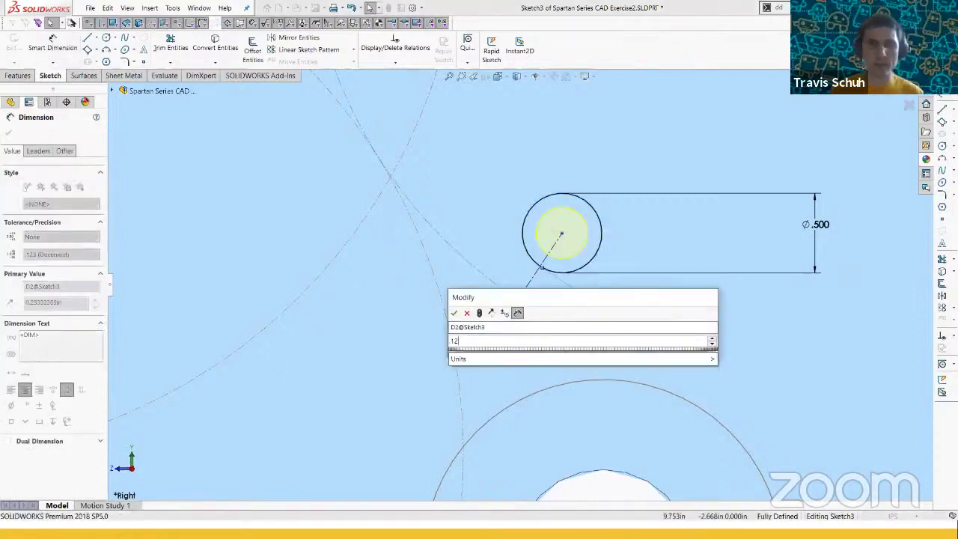
{"action": "key", "text": "Return"}
{"action": "scroll", "coordinate": [517, 283], "scroll_direction": "up", "scroll_amount": 5}
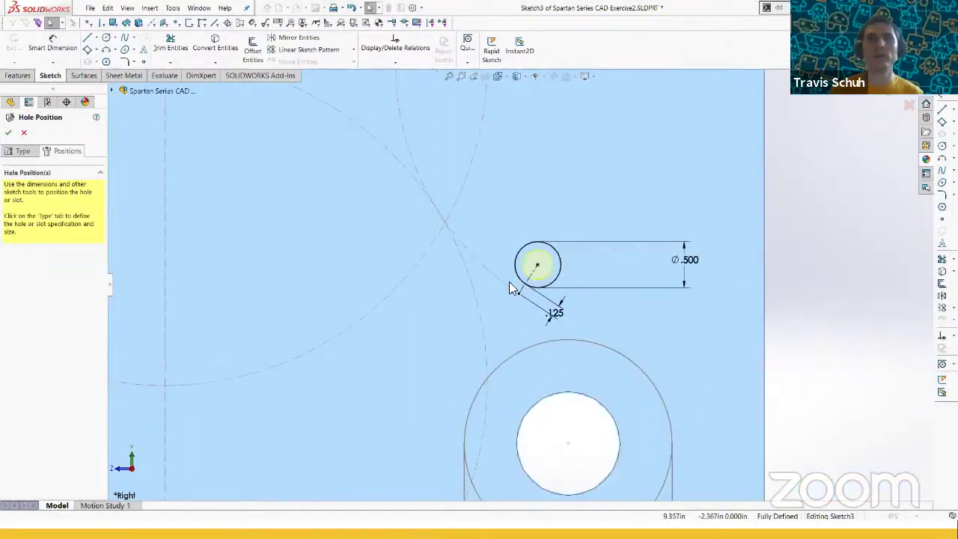
{"action": "scroll", "coordinate": [510, 278], "scroll_direction": "up", "scroll_amount": 3}
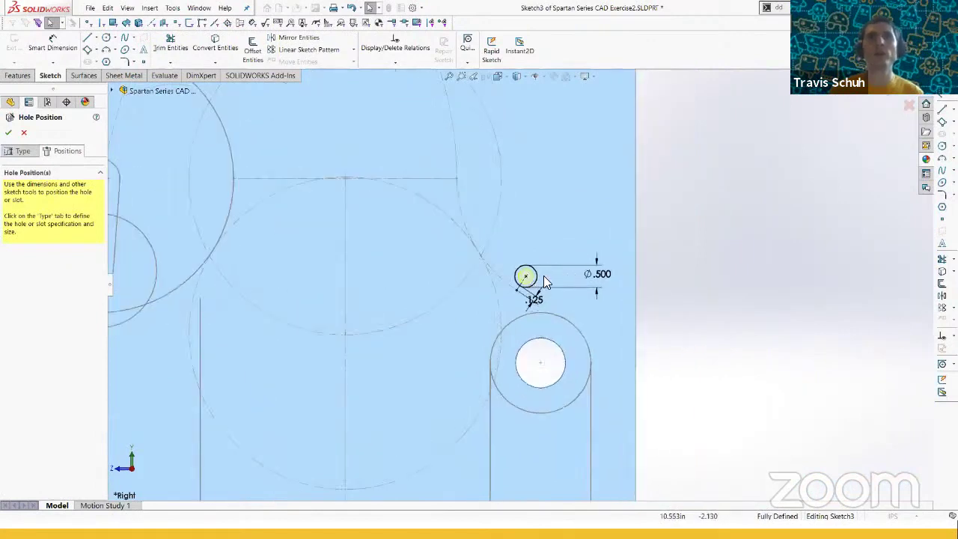
- Draw a three-point arc of about 2.65 in radius from the 0.500 in circle's centre up past the horizontal layout line
{"action": "scroll", "coordinate": [523, 281], "scroll_direction": "down", "scroll_amount": 2}
{"action": "key", "text": "s"}
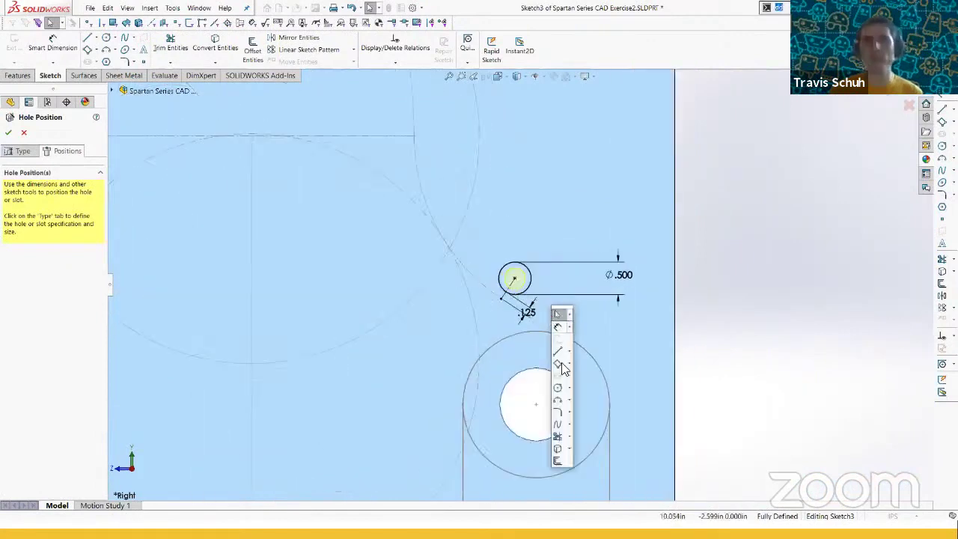
{"action": "left_click", "coordinate": [557, 403]}
{"action": "left_click", "coordinate": [515, 281]}
{"action": "scroll", "coordinate": [519, 279], "scroll_direction": "up", "scroll_amount": 3}
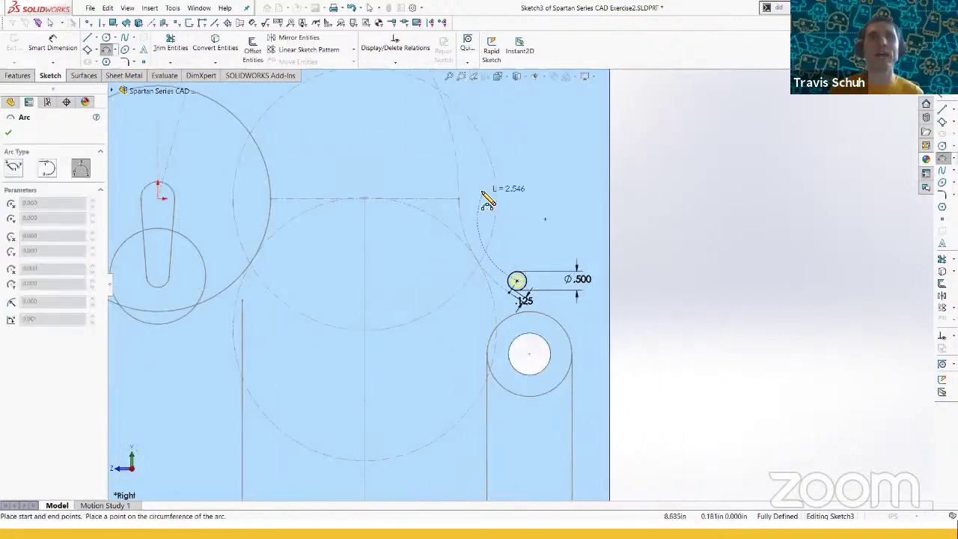
{"action": "left_click", "coordinate": [487, 226]}
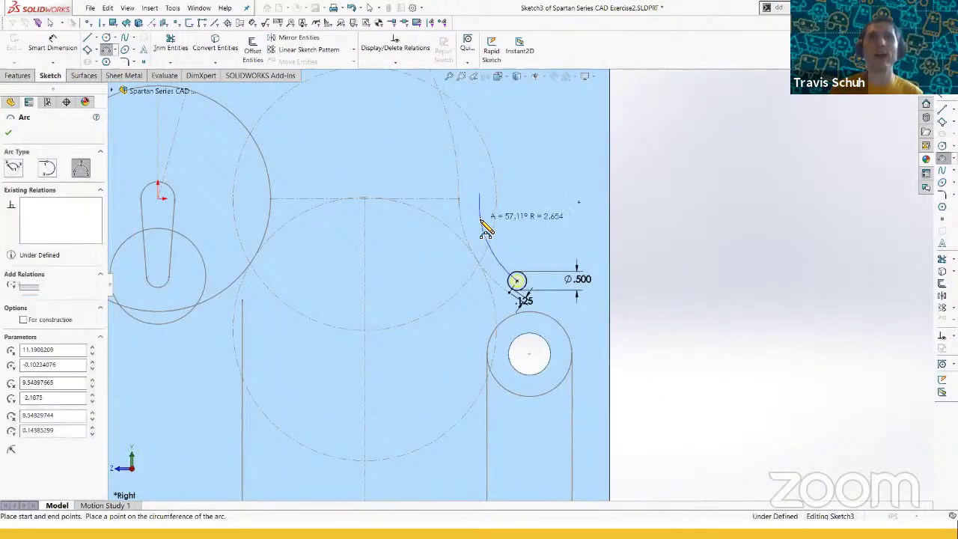
{"action": "key", "text": "Escape"}
- Make the new arc concentric with the adjacent small arc of the main layout sketch
{"action": "left_click", "coordinate": [460, 226], "text": "ctrl"}
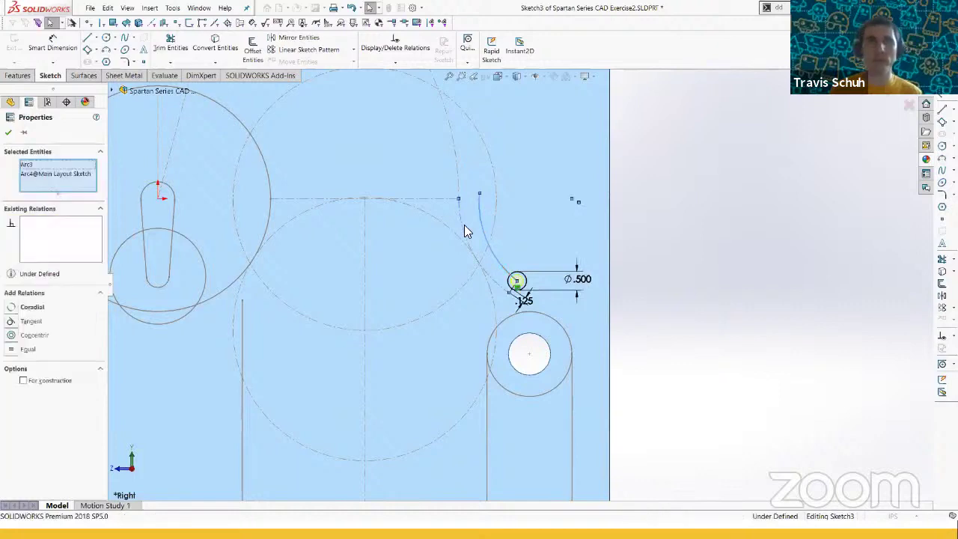
{"action": "key", "text": "n"}
{"action": "key", "text": "Escape"}
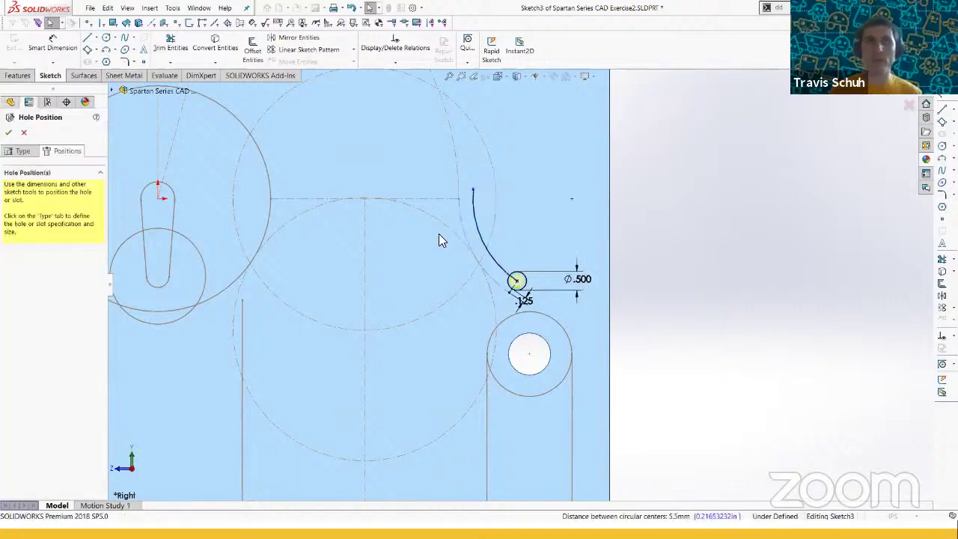
- Draw a second three-point arc from the first arc's upper end to just above the top of the large layout arc
{"action": "key", "text": "s"}
{"action": "left_click", "coordinate": [474, 344]}
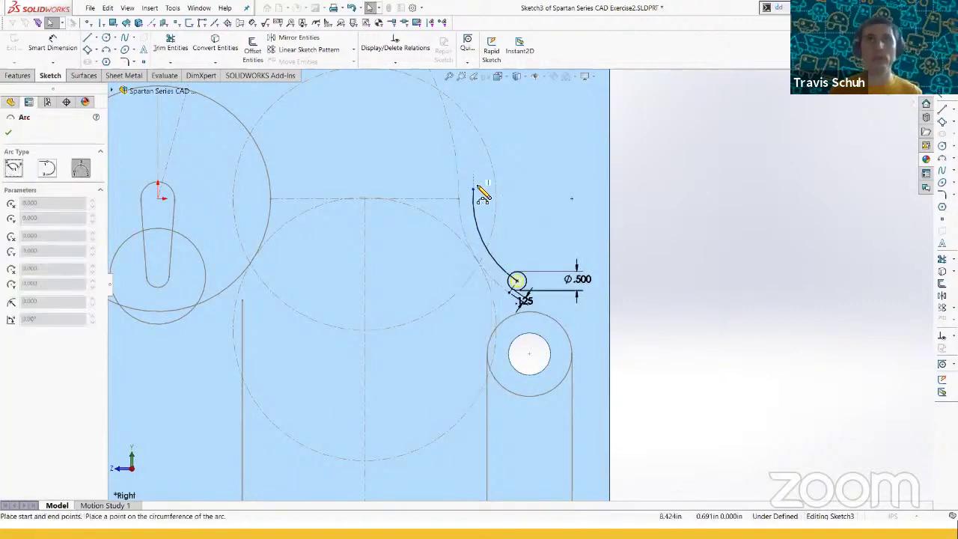
{"action": "left_click", "coordinate": [472, 192]}
{"action": "key", "text": "z"}
{"action": "key", "text": "z"}
{"action": "left_click", "coordinate": [414, 123]}
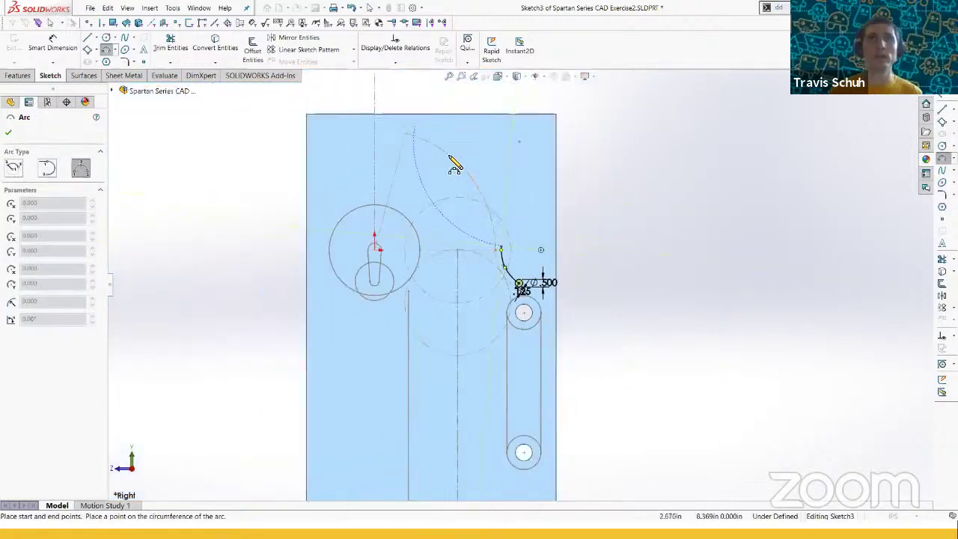
{"action": "left_click", "coordinate": [462, 162]}
{"action": "key", "text": "Escape"}
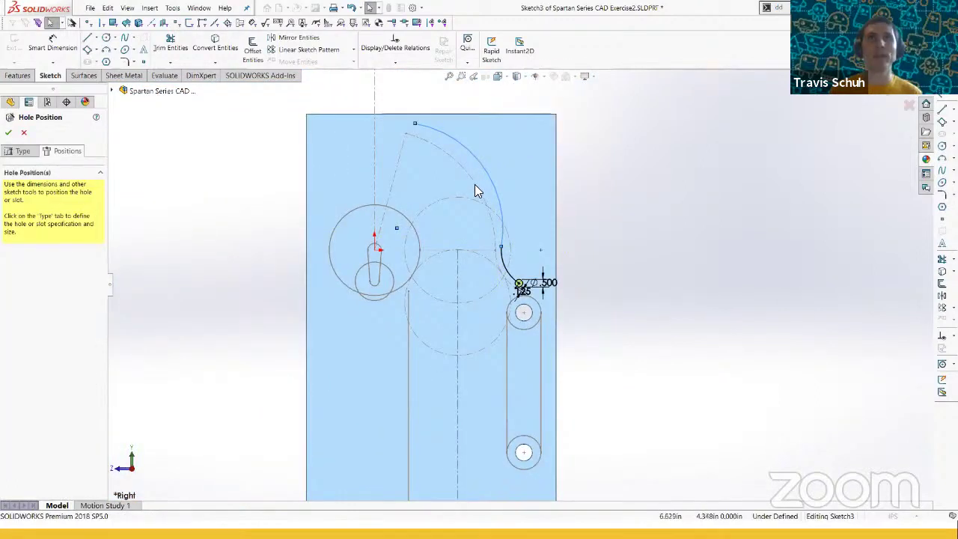
- Make the upper arc concentric with the large layout arc beside it
{"action": "left_click", "coordinate": [473, 181], "text": "ctrl"}
{"action": "key", "text": "n"}
{"action": "key", "text": "Escape"}
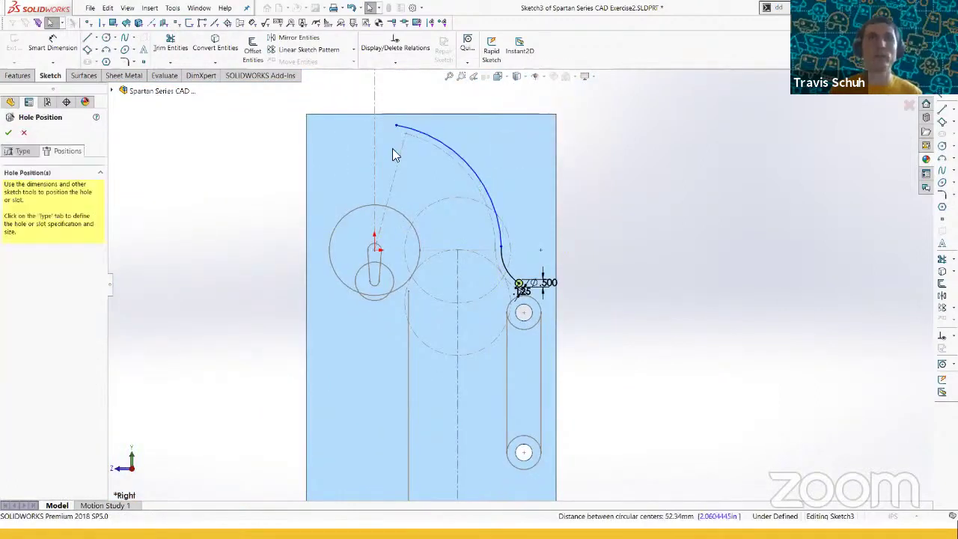
- Make the upper arc's free endpoint coincident with the angled construction line of the main layout sketch
{"action": "left_click", "coordinate": [397, 124]}
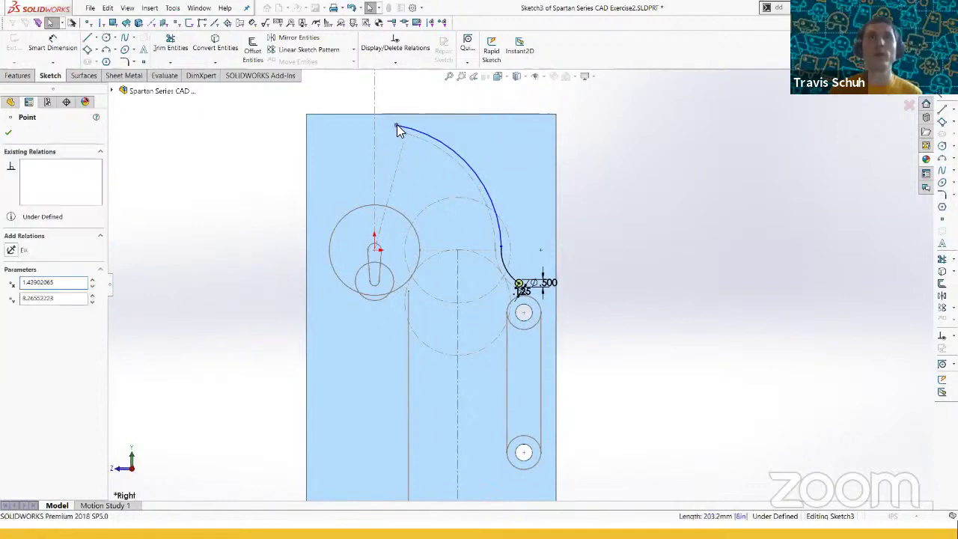
{"action": "left_click", "coordinate": [402, 148], "text": "ctrl"}
{"action": "key", "text": "d"}
{"action": "left_click", "coordinate": [745, 166]}
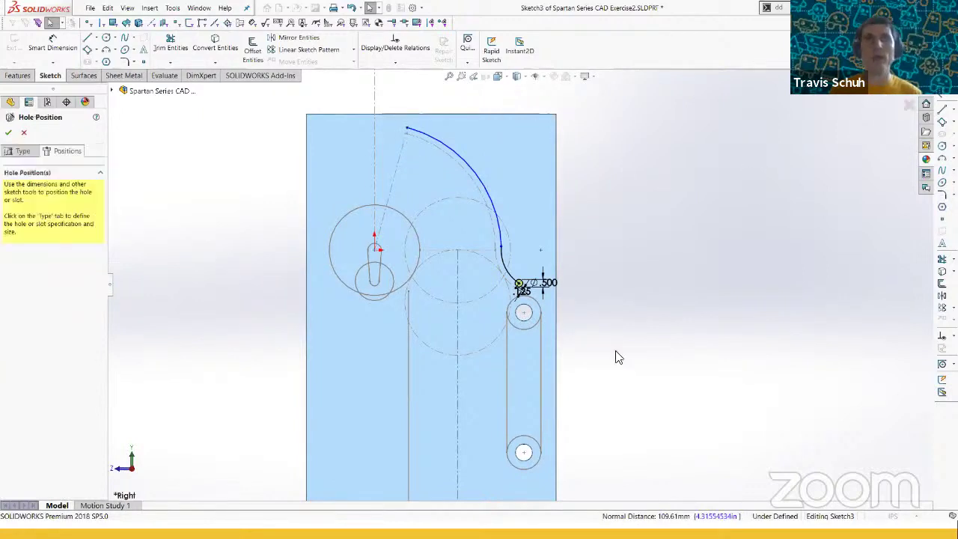
- Make the upper and lower arcs tangent to each other where they meet
{"action": "scroll", "coordinate": [499, 244], "scroll_direction": "up", "scroll_amount": 2}
{"action": "left_click", "coordinate": [509, 237]}
{"action": "left_click", "coordinate": [509, 235], "text": "ctrl"}
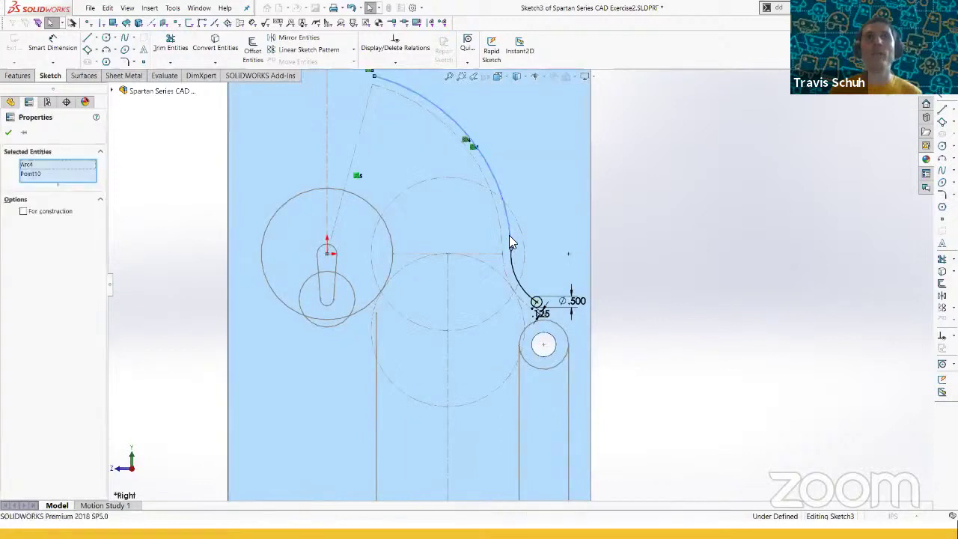
{"action": "left_click", "coordinate": [624, 284]}
{"action": "left_click", "coordinate": [513, 260]}
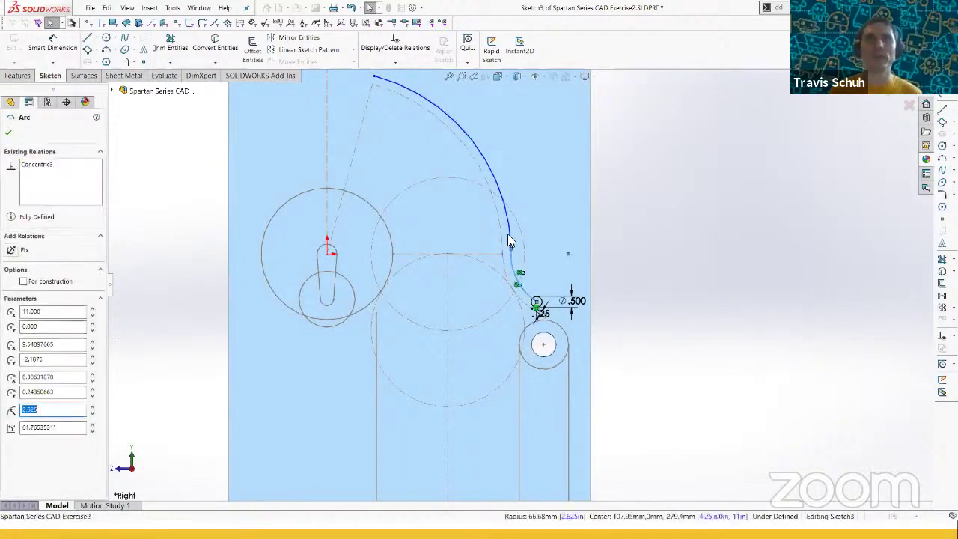
{"action": "left_click", "coordinate": [509, 235], "text": "ctrl"}
{"action": "key", "text": "t"}
{"action": "left_click", "coordinate": [765, 231]}
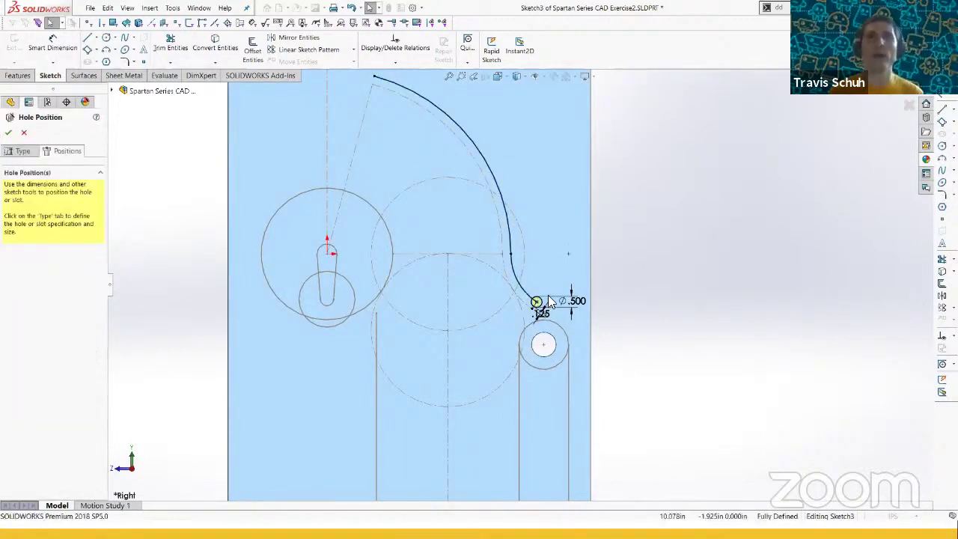
{"action": "scroll", "coordinate": [548, 296], "scroll_direction": "up", "scroll_amount": 1}
{"action": "scroll", "coordinate": [549, 296], "scroll_direction": "down", "scroll_amount": 4}
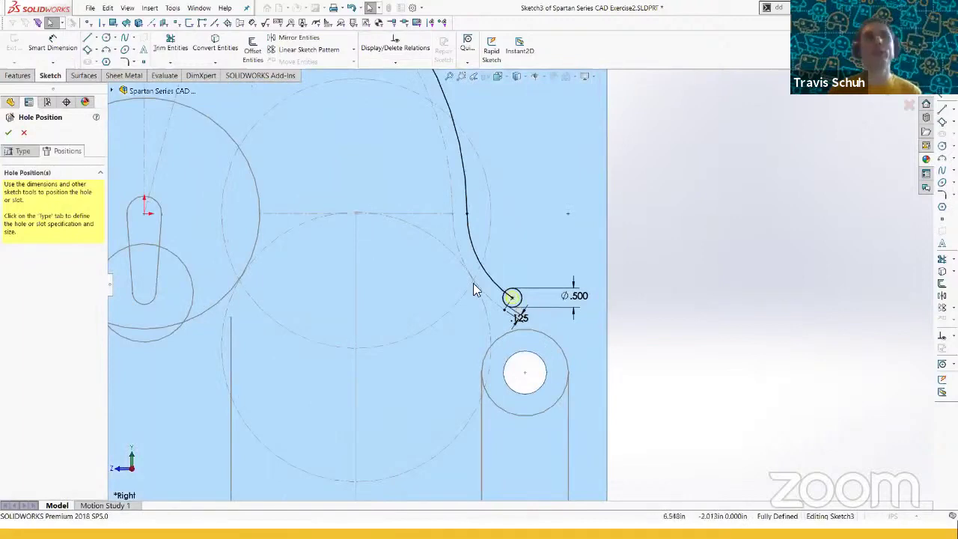
{"action": "scroll", "coordinate": [474, 283], "scroll_direction": "down", "scroll_amount": 4}
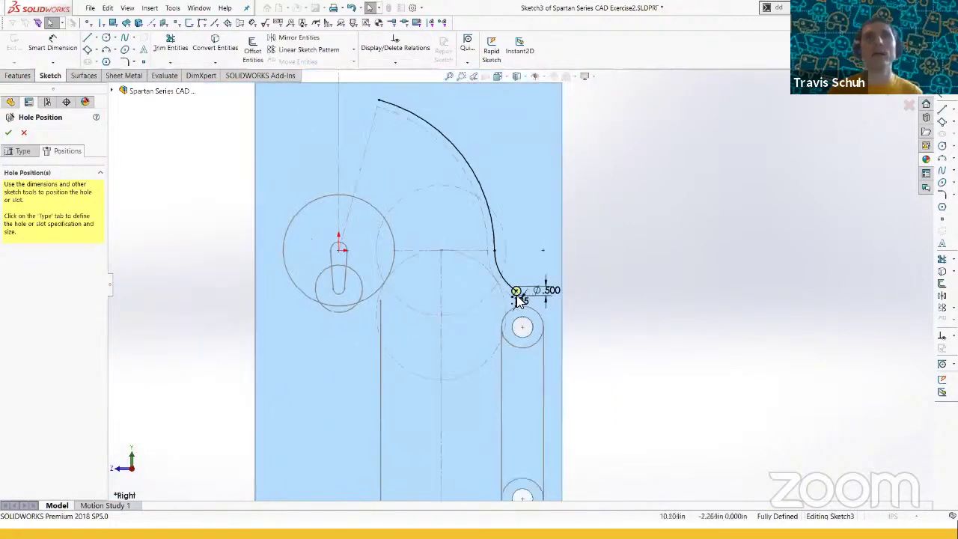
{"action": "scroll", "coordinate": [522, 299], "scroll_direction": "up", "scroll_amount": 1}
{"action": "scroll", "coordinate": [518, 300], "scroll_direction": "up", "scroll_amount": 1}
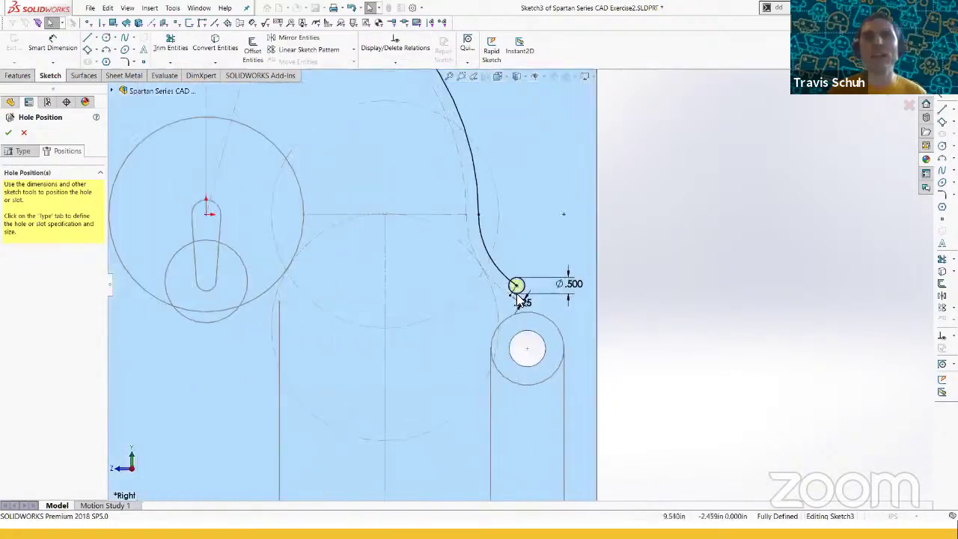
{"action": "scroll", "coordinate": [519, 300], "scroll_direction": "up", "scroll_amount": 1}
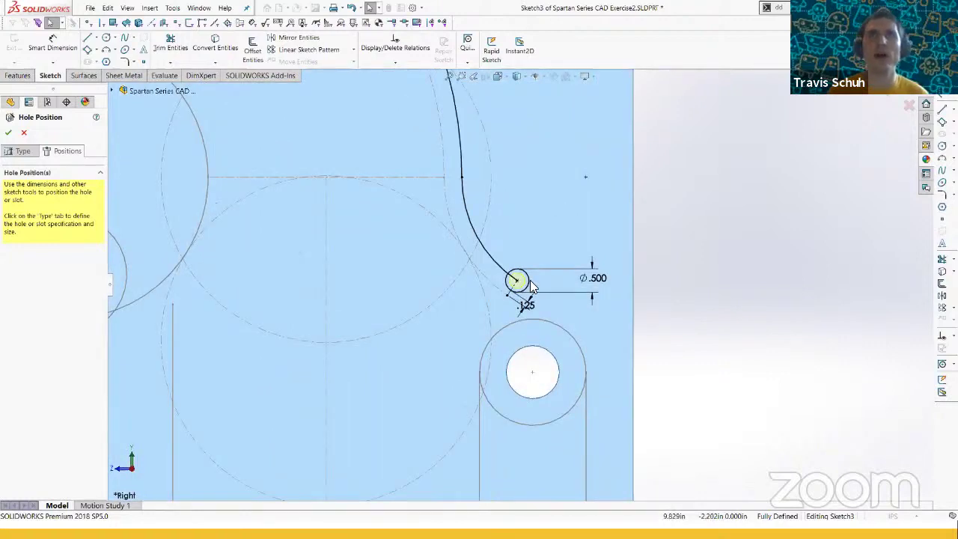
{"action": "right_click", "coordinate": [528, 287]}
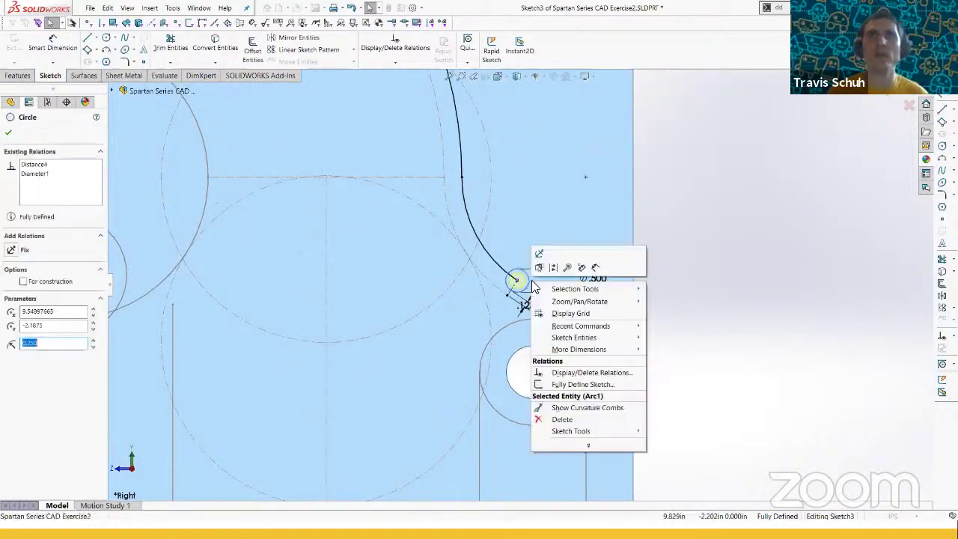
{"action": "left_click", "coordinate": [720, 226]}
{"action": "scroll", "coordinate": [678, 239], "scroll_direction": "down", "scroll_amount": 4}
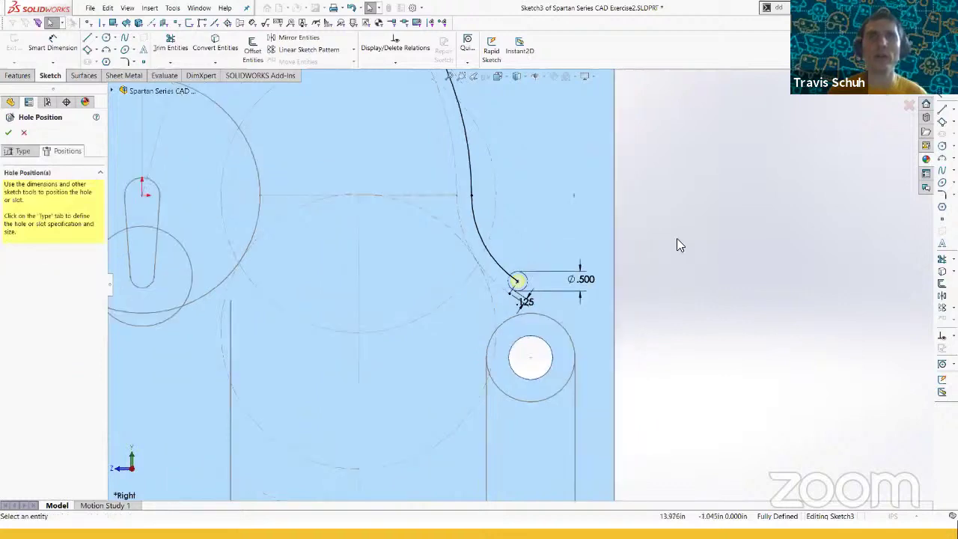
- Finish positioning the 5/16 clearance hole and show its position sketch, Sketch3, in the model
{"action": "left_click", "coordinate": [888, 94]}
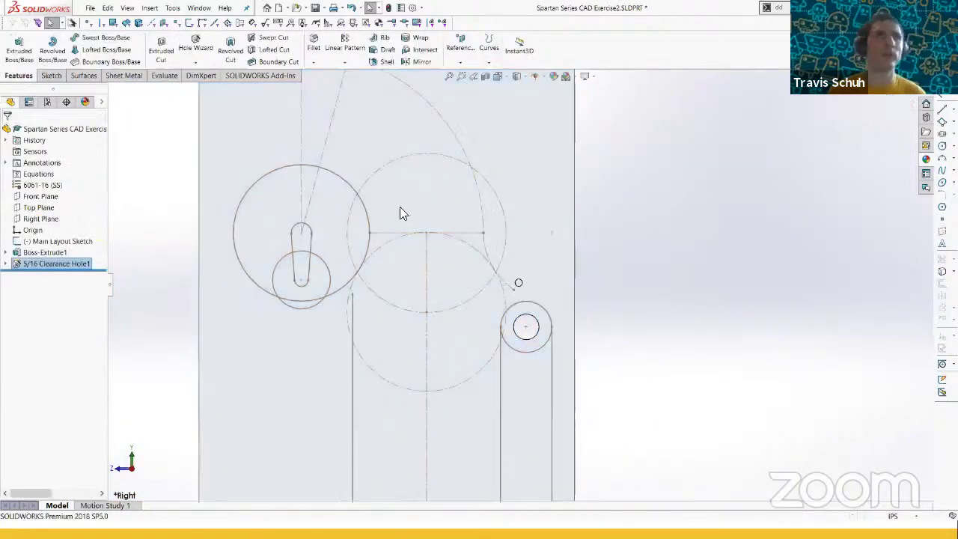
{"action": "left_click", "coordinate": [6, 264]}
{"action": "left_click", "coordinate": [42, 275]}
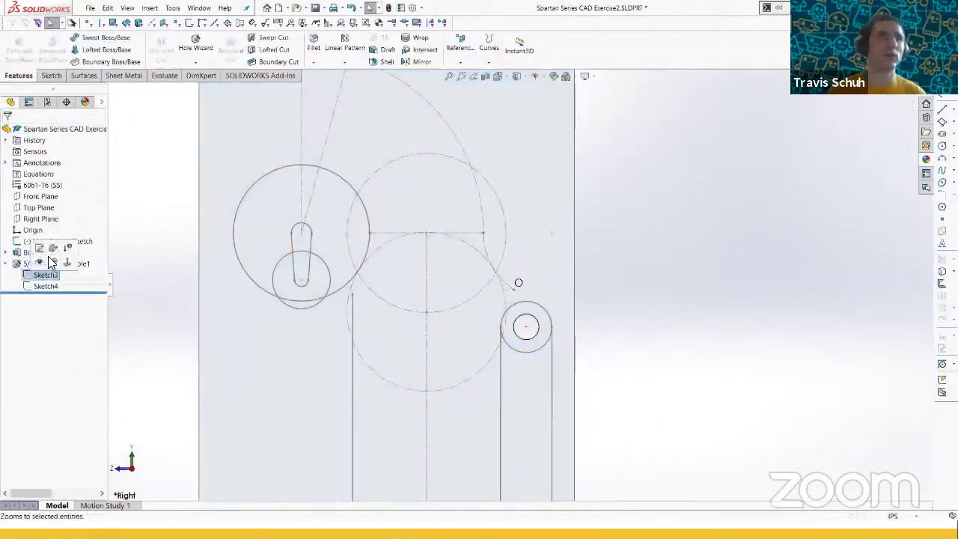
{"action": "left_click", "coordinate": [42, 263]}
{"action": "scroll", "coordinate": [463, 199], "scroll_direction": "up", "scroll_amount": 1}
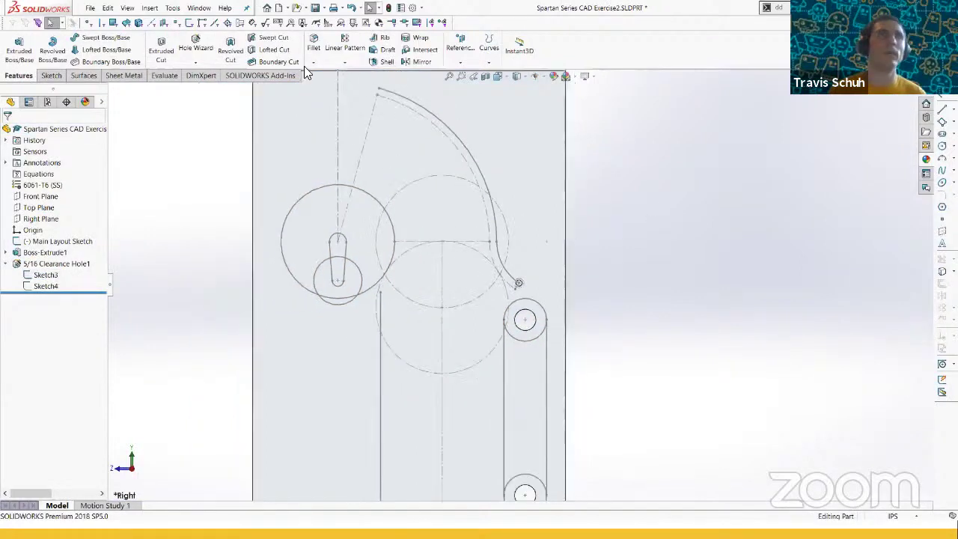
- Start a Curve Driven Pattern and use the whole of Sketch3 as the Direction 1 path instead of a single arc
{"action": "left_click", "coordinate": [346, 62]}
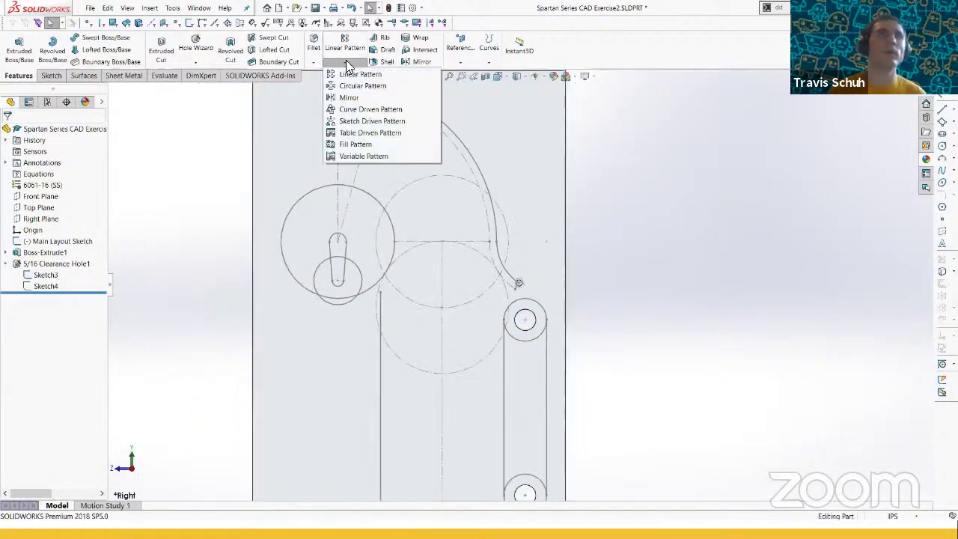
{"action": "left_click", "coordinate": [372, 110]}
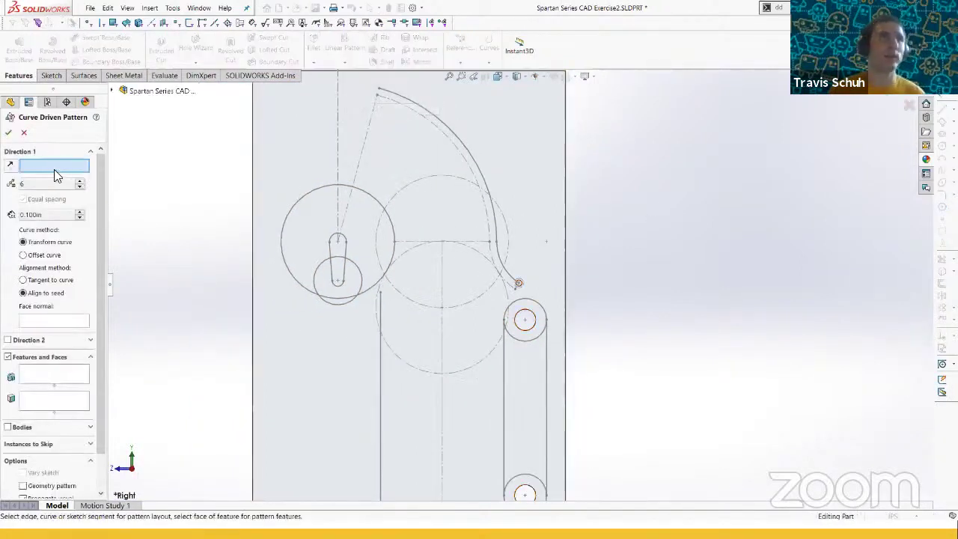
{"action": "left_click", "coordinate": [484, 181]}
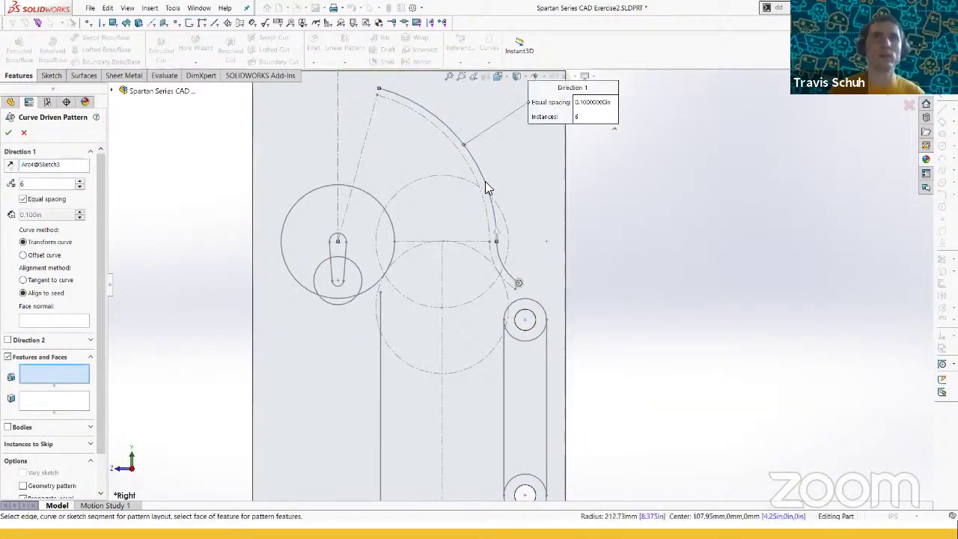
{"action": "left_click", "coordinate": [42, 165]}
{"action": "left_click", "coordinate": [112, 90]}
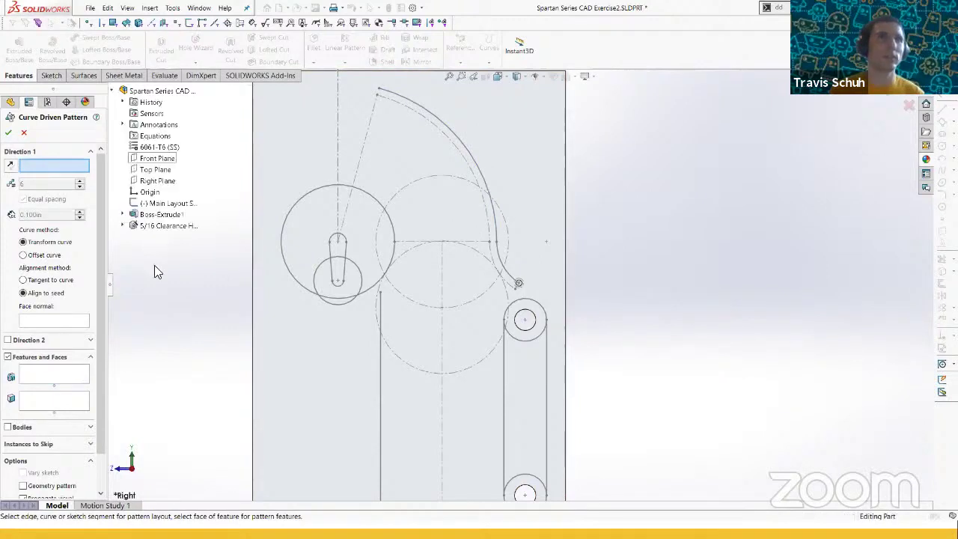
{"action": "left_click", "coordinate": [123, 225]}
{"action": "left_click", "coordinate": [157, 238]}
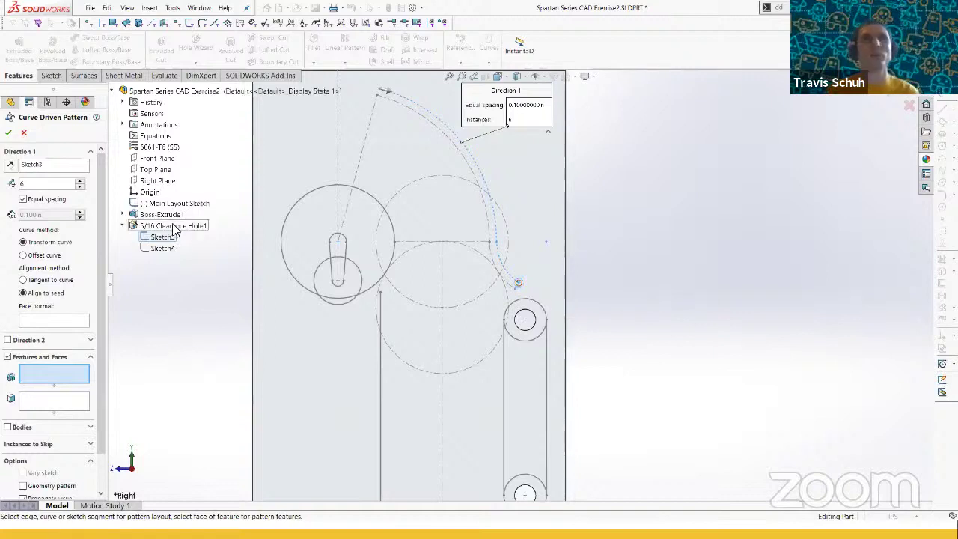
- Pattern the 5/16 Clearance Hole1 feature along the Sketch3 curve with equal spacing off and a spacing of 1 in
{"action": "left_click", "coordinate": [173, 226]}
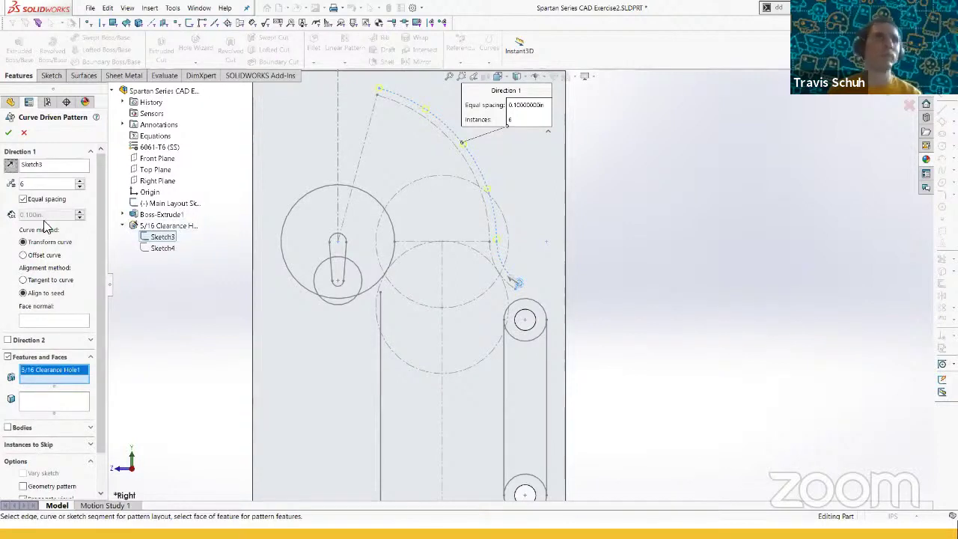
{"action": "left_click", "coordinate": [52, 199]}
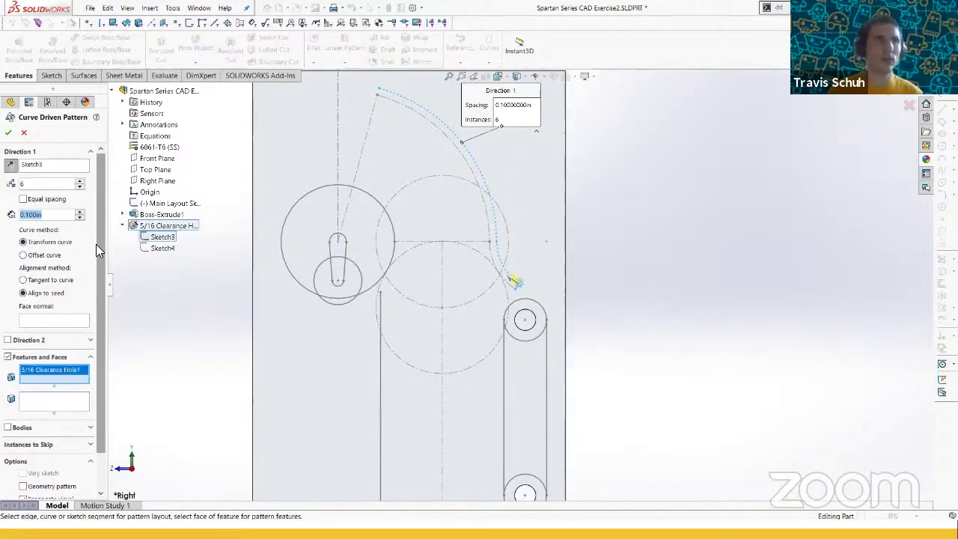
{"action": "type", "text": "0.5"}
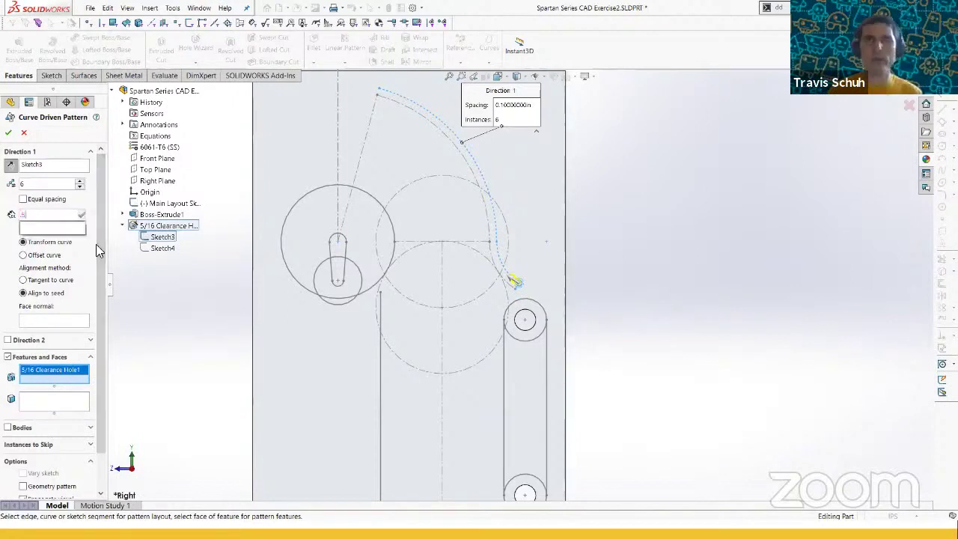
{"action": "key", "text": "Return"}
{"action": "type", "text": "0.1"}
{"action": "key", "text": "Return"}
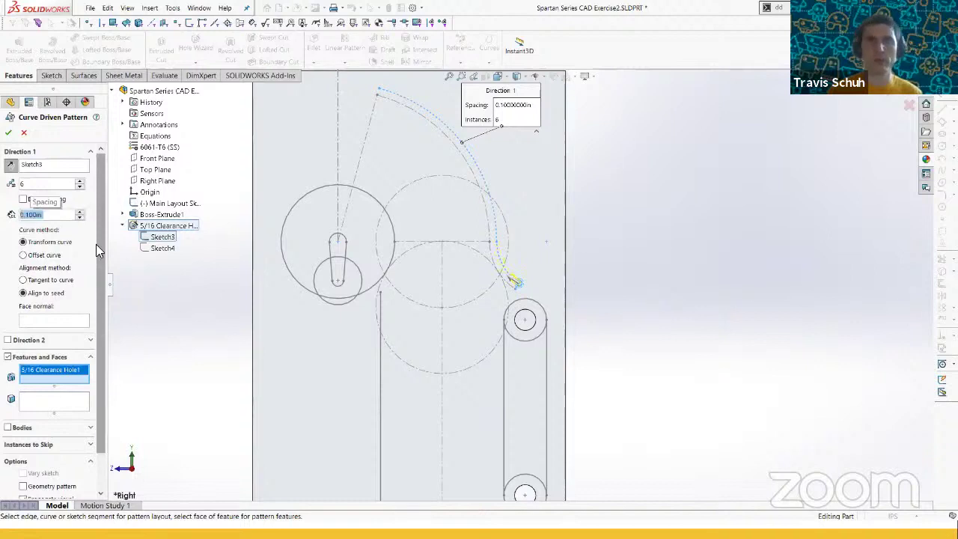
{"action": "type", "text": "1"}
{"action": "key", "text": "Return"}
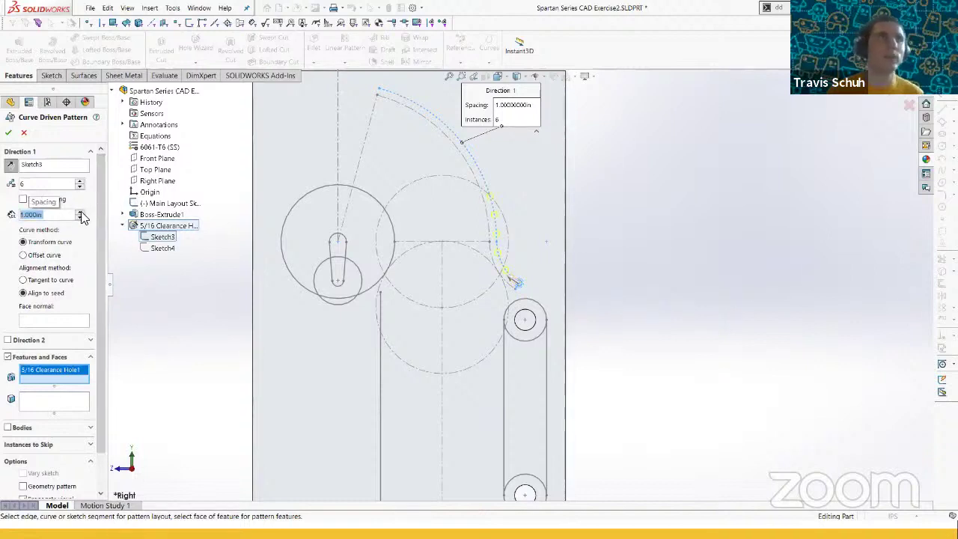
- Try a wider 1.6 in spacing for the curve pattern and restore the spacing to 1 in
{"action": "left_click", "coordinate": [80, 213]}
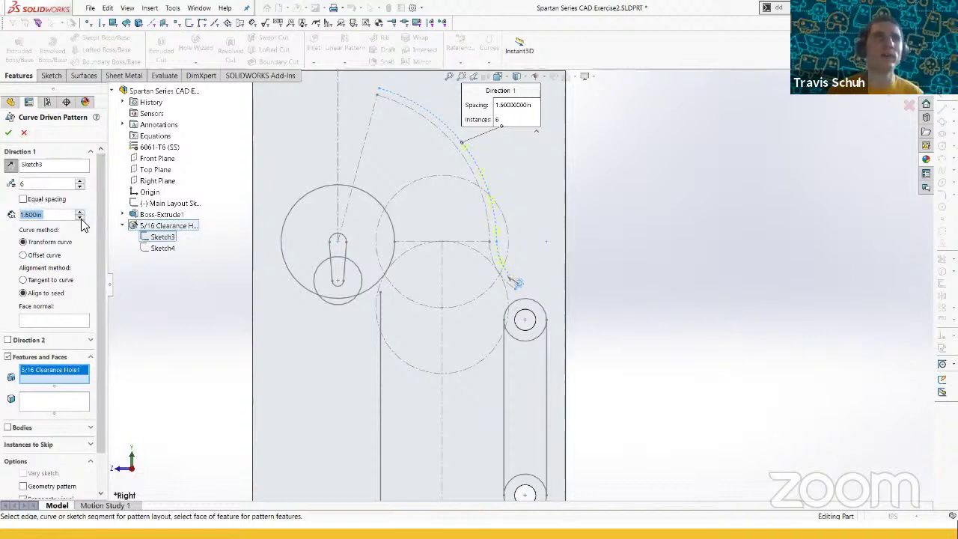
{"action": "left_click", "coordinate": [81, 218]}
{"action": "left_click", "coordinate": [81, 218]}
{"action": "left_click", "coordinate": [81, 218]}
{"action": "left_click", "coordinate": [81, 217]}
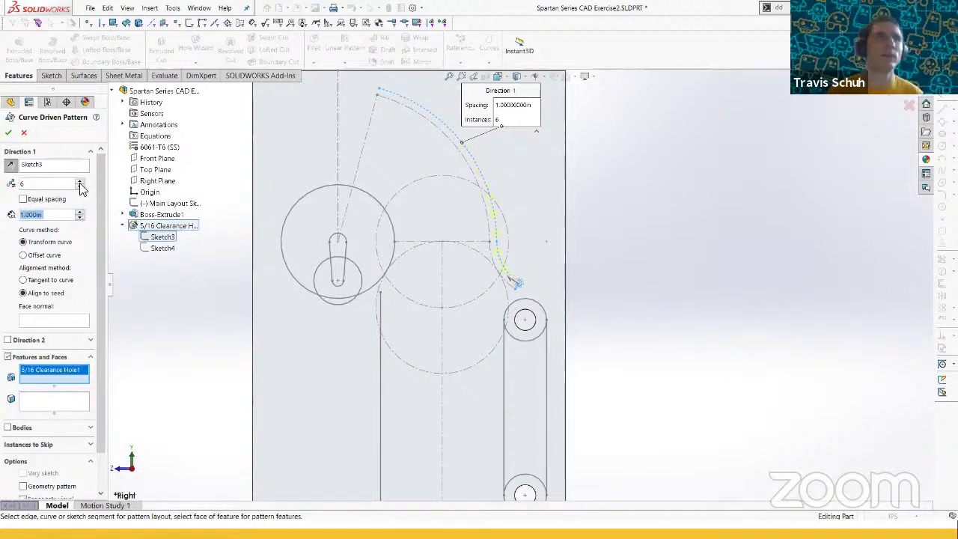
- Set the curve pattern to 14 instances and accept it
{"action": "left_click", "coordinate": [80, 183]}
{"action": "left_click", "coordinate": [79, 183]}
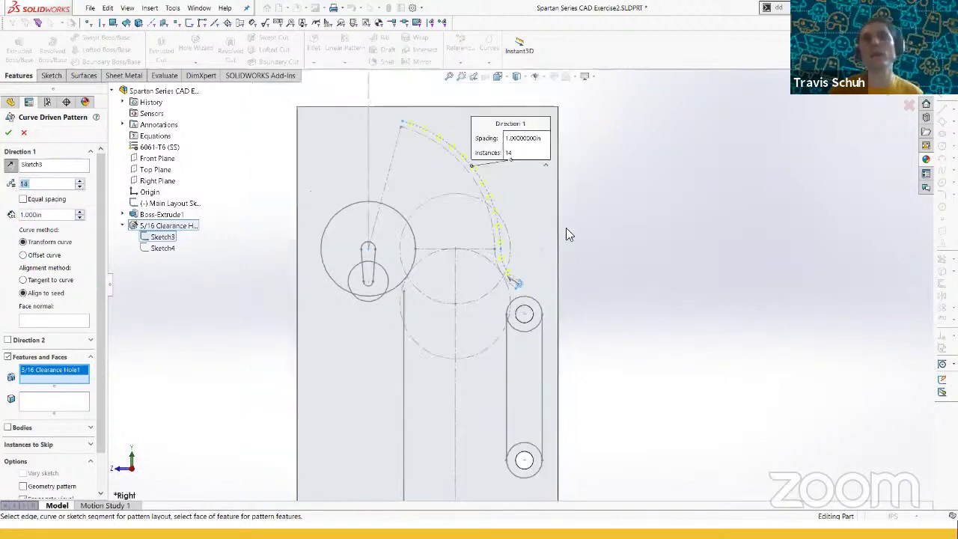
{"action": "scroll", "coordinate": [568, 232], "scroll_direction": "down", "scroll_amount": 2}
{"action": "scroll", "coordinate": [565, 234], "scroll_direction": "up", "scroll_amount": 1}
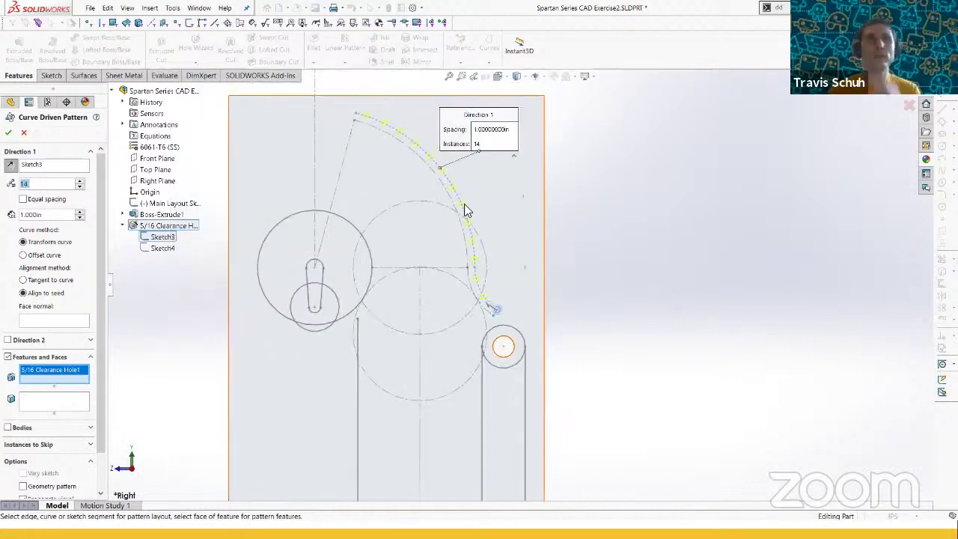
{"action": "left_click", "coordinate": [7, 131]}
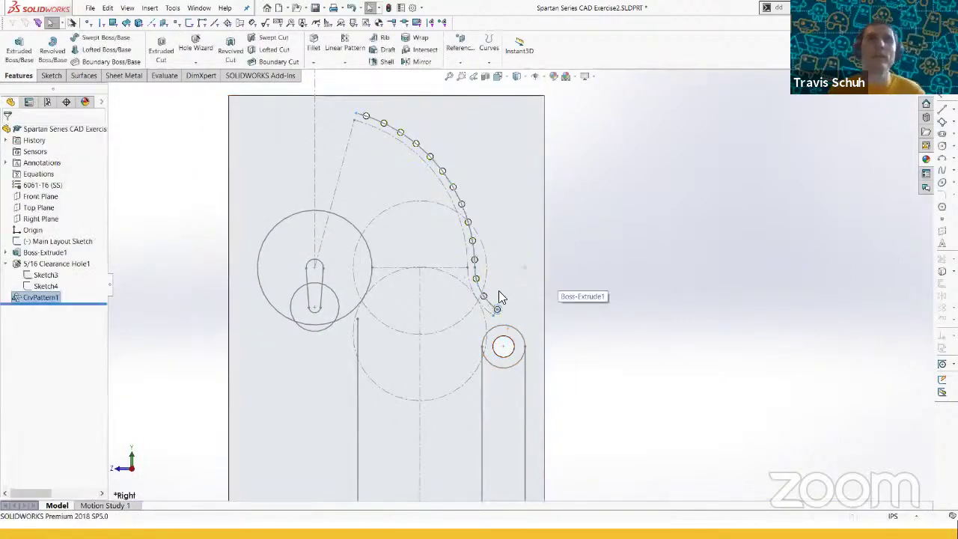
- Examine how the patterned holes follow the curve between the plate's top and the upper bearing hole
{"action": "scroll", "coordinate": [499, 297], "scroll_direction": "down", "scroll_amount": 2}
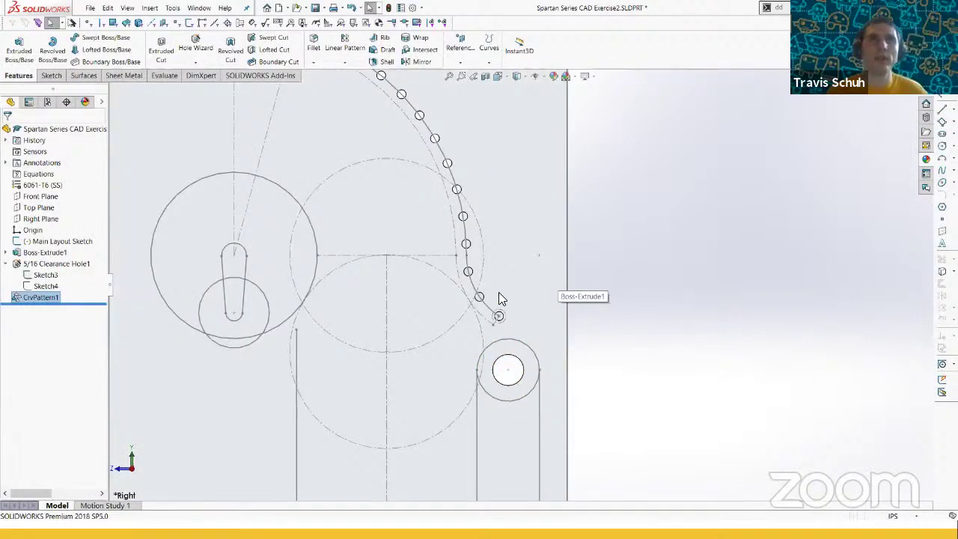
{"action": "scroll", "coordinate": [500, 297], "scroll_direction": "up", "scroll_amount": 2}
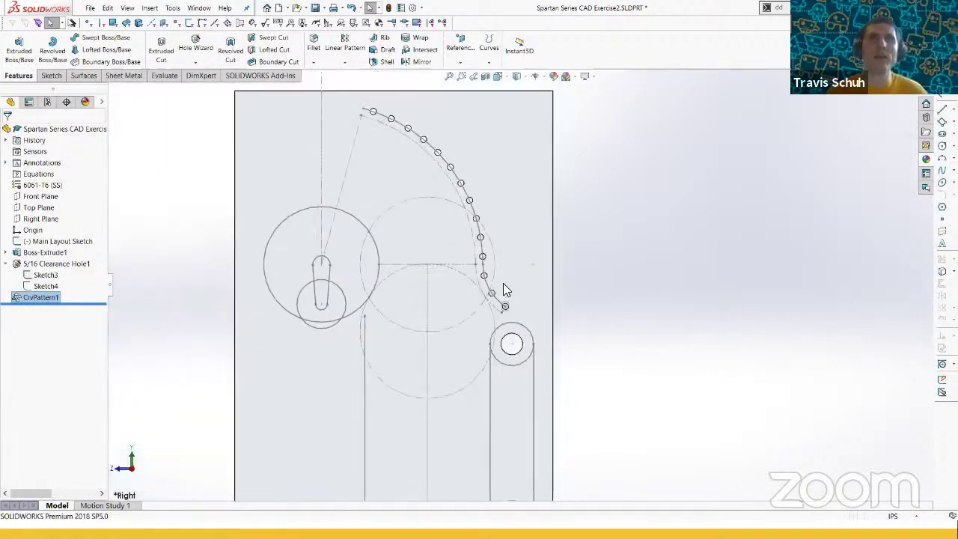
{"action": "scroll", "coordinate": [503, 283], "scroll_direction": "down", "scroll_amount": 2}
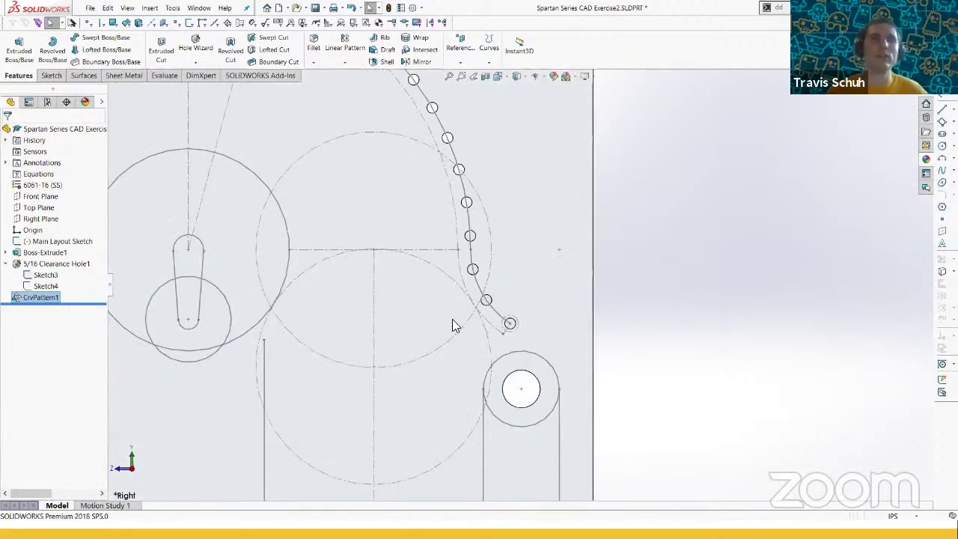
{"action": "scroll", "coordinate": [530, 304], "scroll_direction": "up", "scroll_amount": 1}
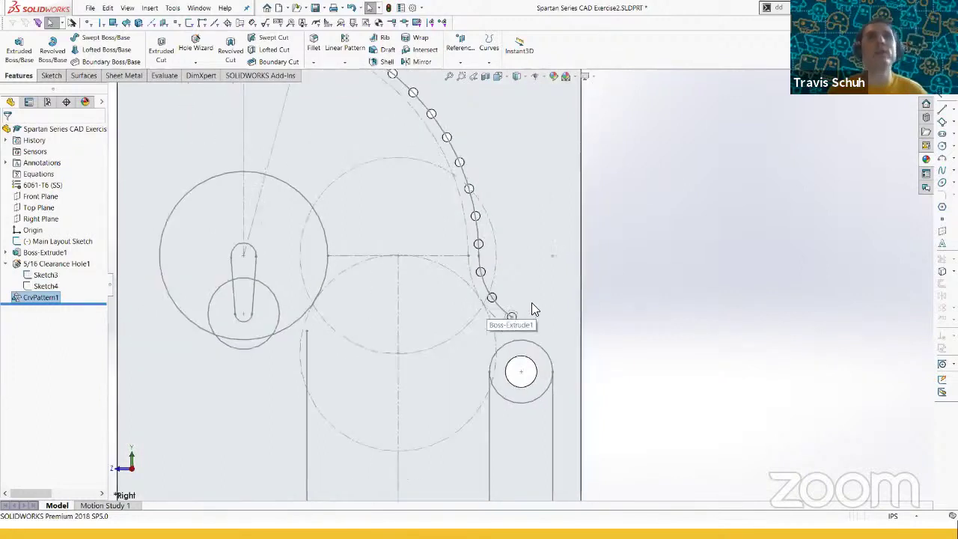
{"action": "scroll", "coordinate": [534, 309], "scroll_direction": "up", "scroll_amount": 1}
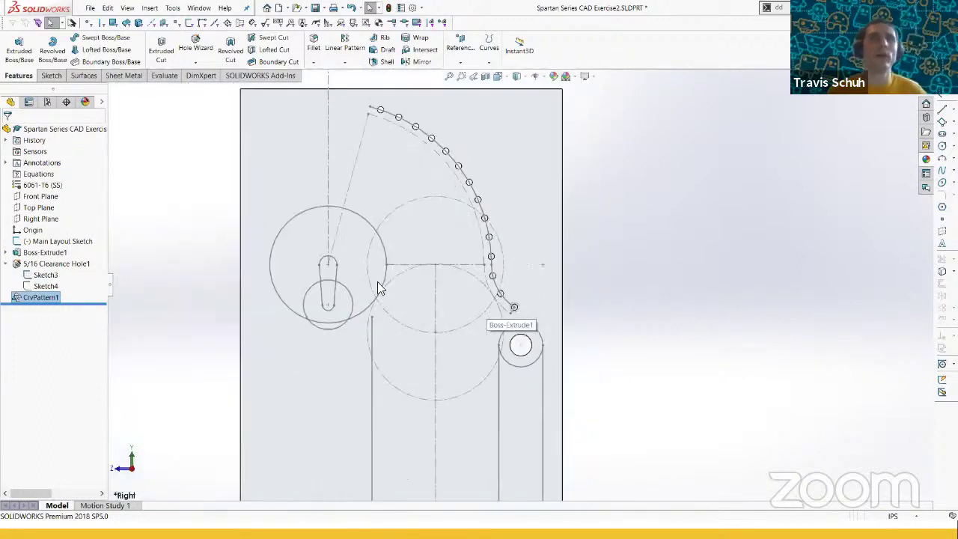
{"action": "left_click", "coordinate": [31, 297]}
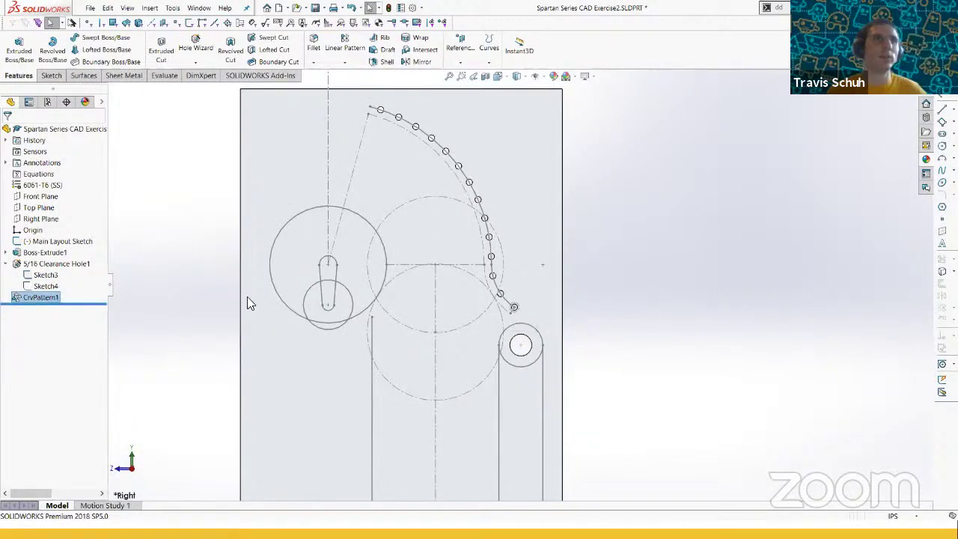
{"action": "left_click", "coordinate": [48, 295]}
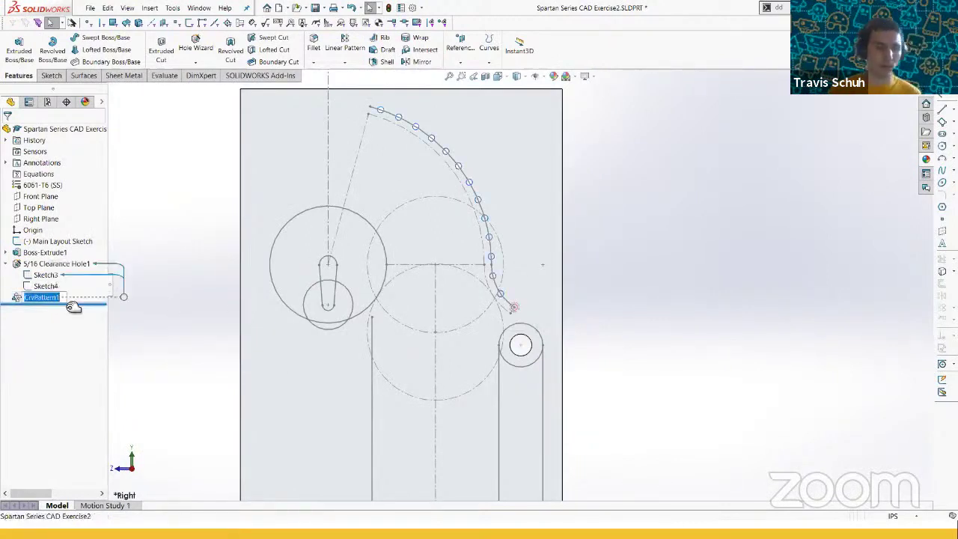
{"action": "left_click", "coordinate": [202, 267]}
- Start a second 5/16 close-fit clearance hole through the plate face and place its position point outside the lower end of the first hole row
{"action": "scroll", "coordinate": [568, 267], "scroll_direction": "down", "scroll_amount": 1}
{"action": "left_click", "coordinate": [517, 272]}
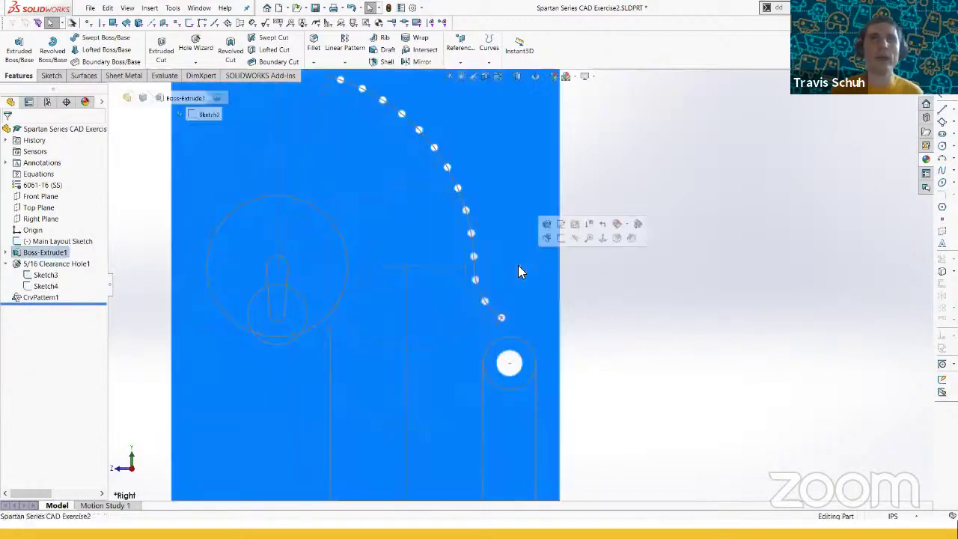
{"action": "left_click", "coordinate": [196, 45]}
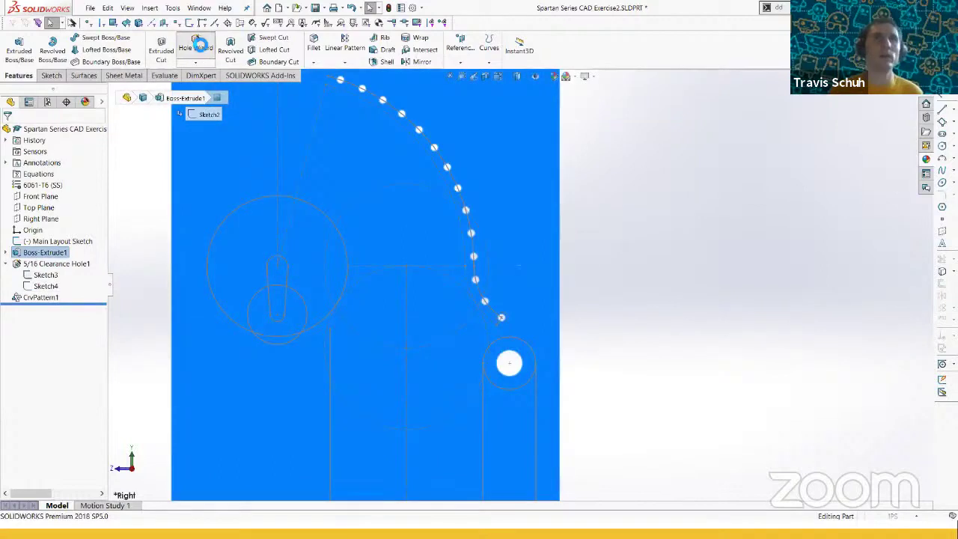
{"action": "scroll", "coordinate": [511, 284], "scroll_direction": "up", "scroll_amount": 2}
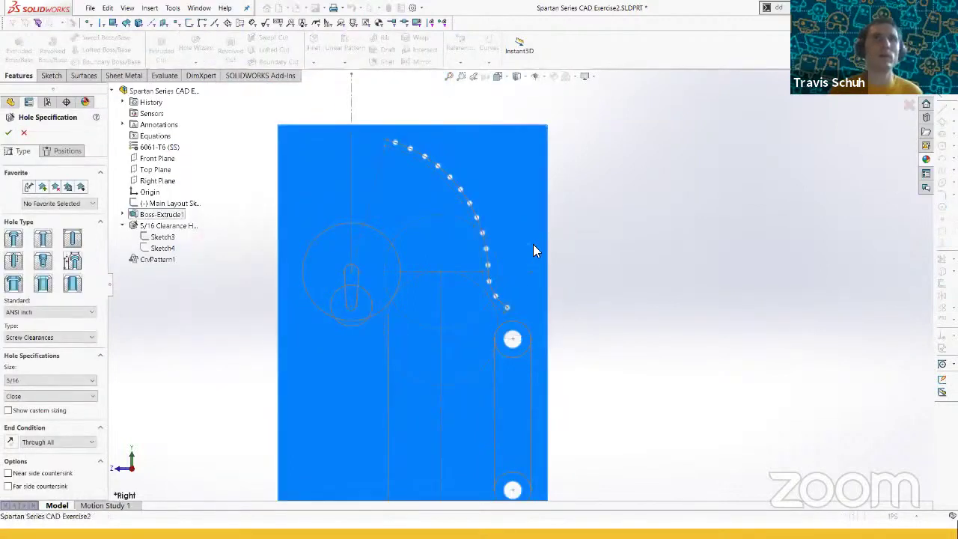
{"action": "scroll", "coordinate": [434, 269], "scroll_direction": "down", "scroll_amount": 3}
{"action": "scroll", "coordinate": [567, 303], "scroll_direction": "up", "scroll_amount": 1}
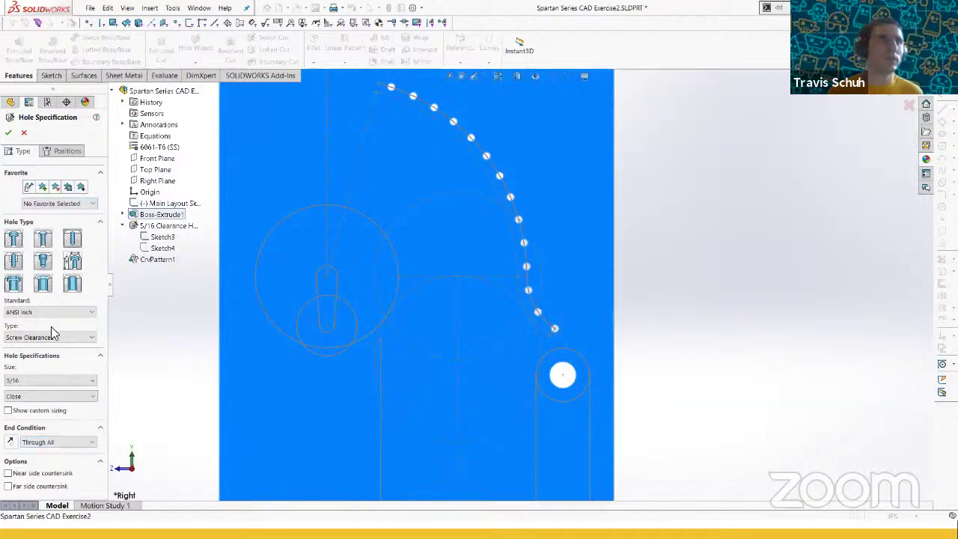
{"action": "left_click", "coordinate": [68, 151]}
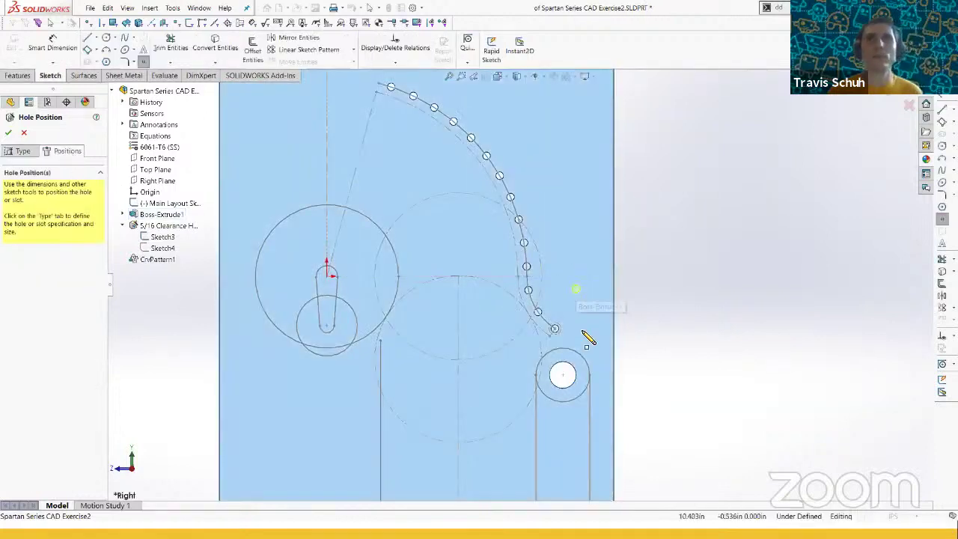
{"action": "scroll", "coordinate": [572, 334], "scroll_direction": "down", "scroll_amount": 3}
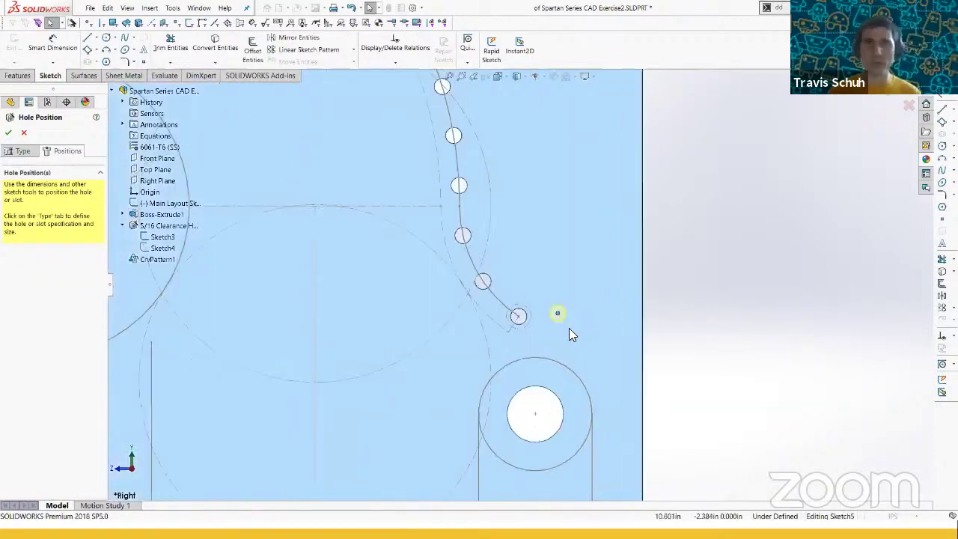
{"action": "left_click", "coordinate": [558, 313]}
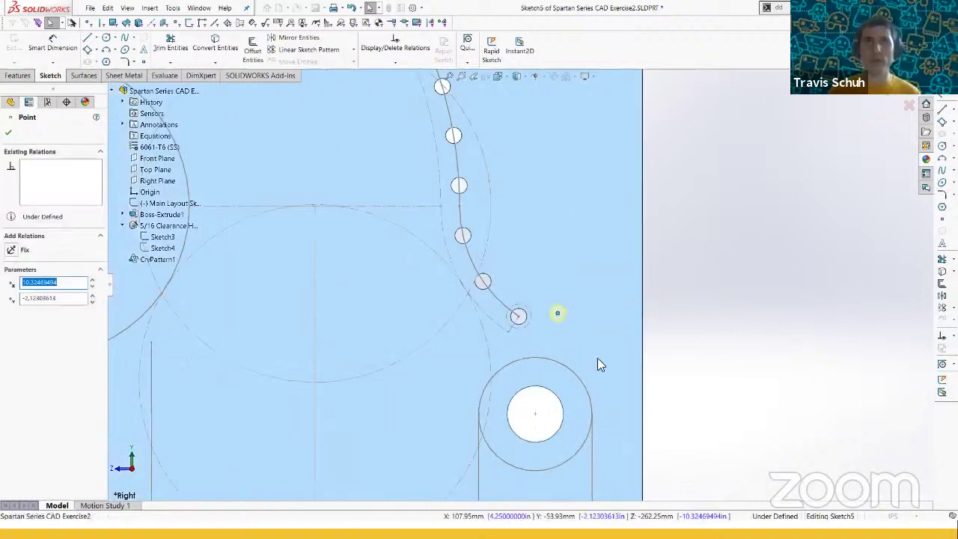
{"action": "left_click", "coordinate": [606, 333]}
- Sketch a three-point arc from the new hole's position point up alongside the lower part of the first hole row
{"action": "key", "text": "s"}
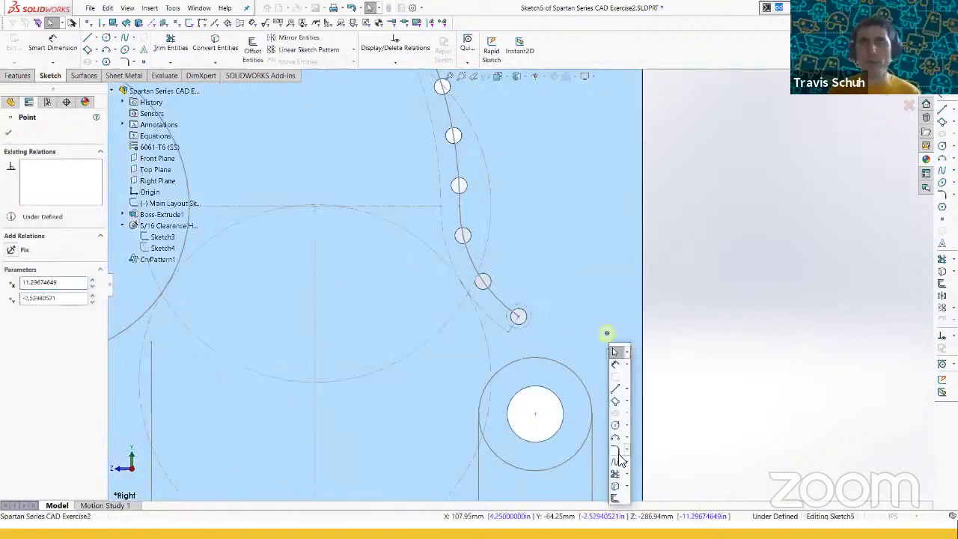
{"action": "left_click", "coordinate": [615, 438]}
{"action": "left_click", "coordinate": [606, 333]}
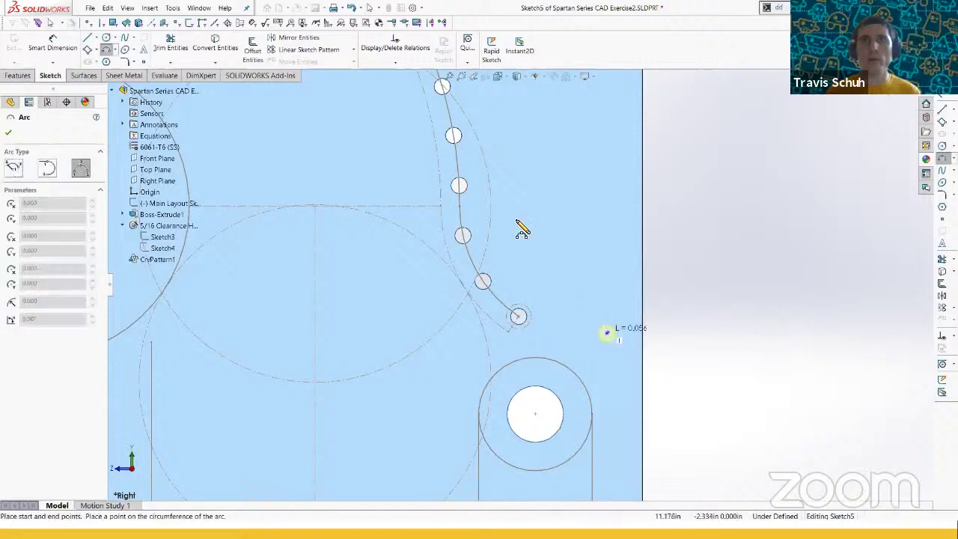
{"action": "left_click", "coordinate": [513, 199]}
{"action": "left_click", "coordinate": [527, 239]}
{"action": "key", "text": "Escape"}
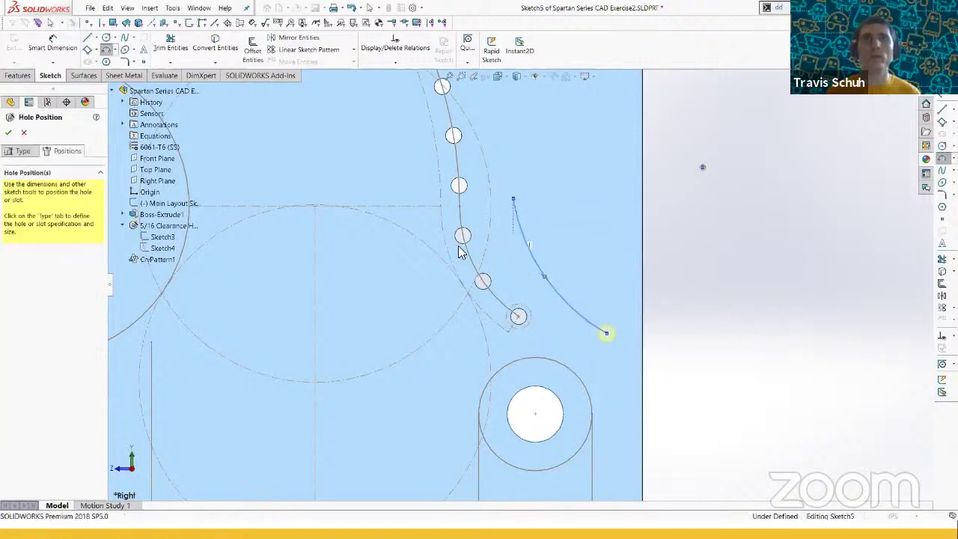
- Make the new arc equal in radius to the lower arc of Sketch3
{"action": "left_click", "coordinate": [465, 247], "text": "ctrl"}
{"action": "key", "text": "q"}
{"action": "key", "text": "Escape"}
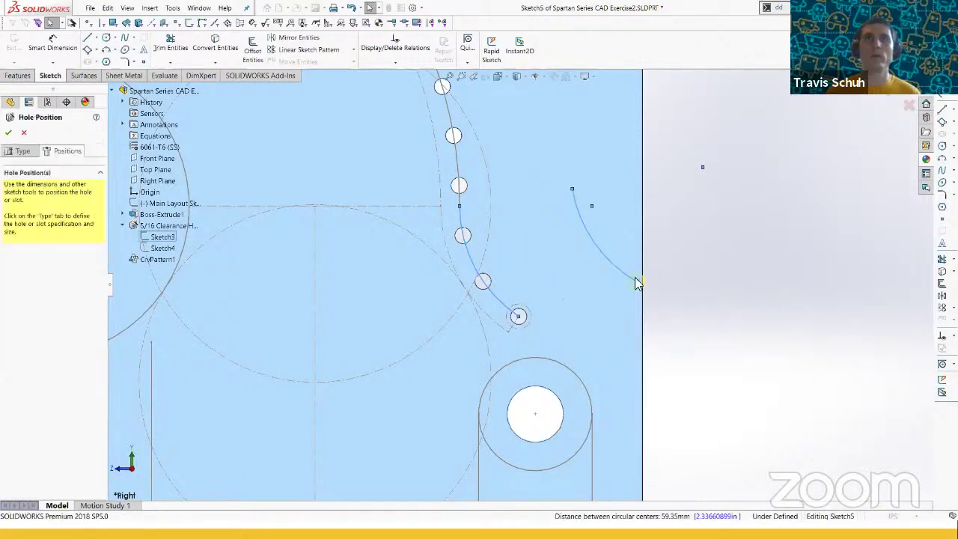
- Make the new arc's upper endpoint coincident with the horizontal construction line of the main layout sketch
{"action": "left_click", "coordinate": [571, 190]}
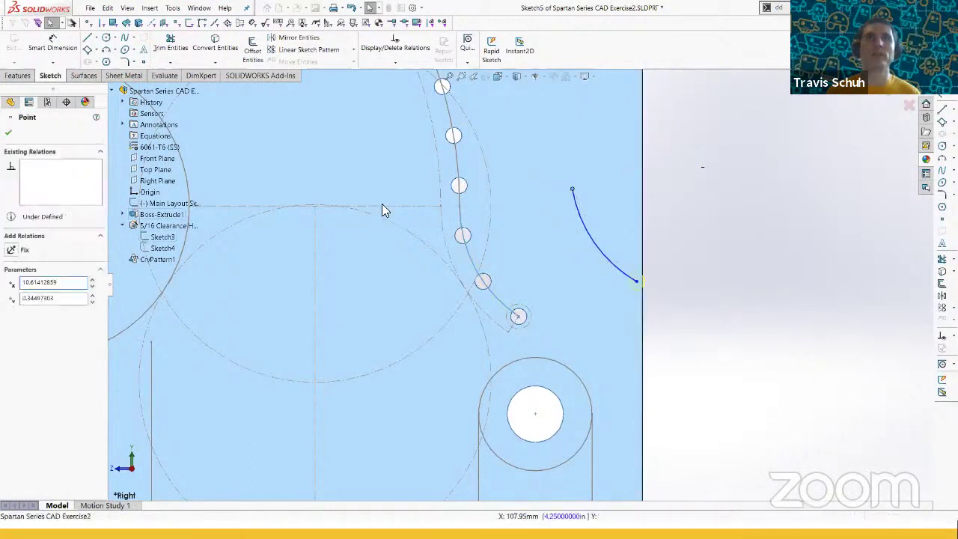
{"action": "left_click", "coordinate": [381, 204], "text": "ctrl"}
{"action": "key", "text": "d"}
{"action": "left_click", "coordinate": [695, 199]}
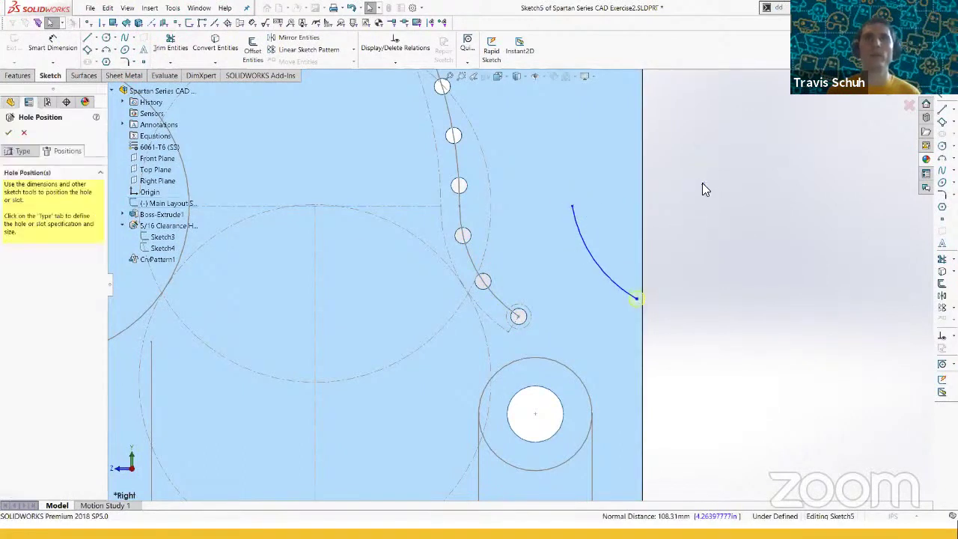
- Make the new arc's centre point coincident with the main layout sketch's horizontal construction line
{"action": "left_click", "coordinate": [701, 184]}
{"action": "left_click", "coordinate": [398, 208], "text": "ctrl"}
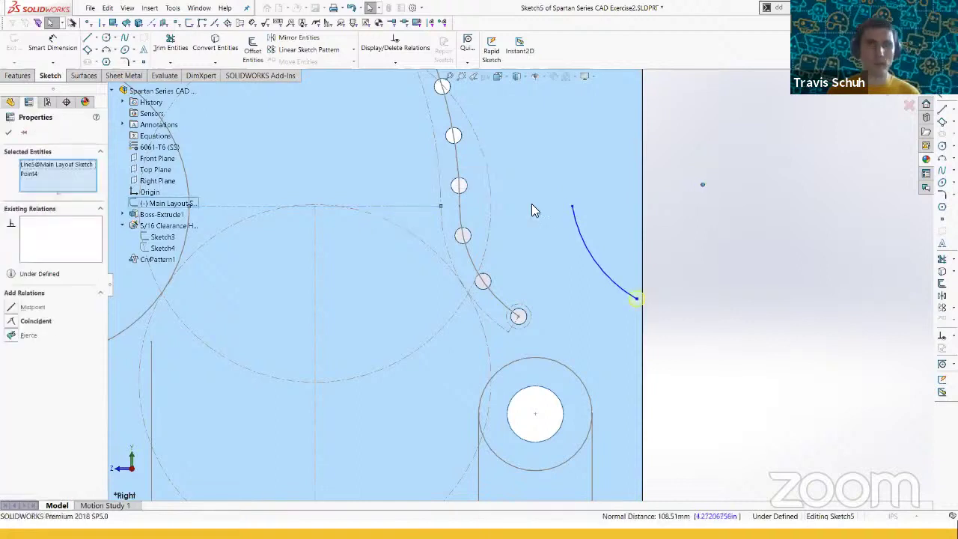
{"action": "left_click", "coordinate": [570, 208], "text": "ctrl"}
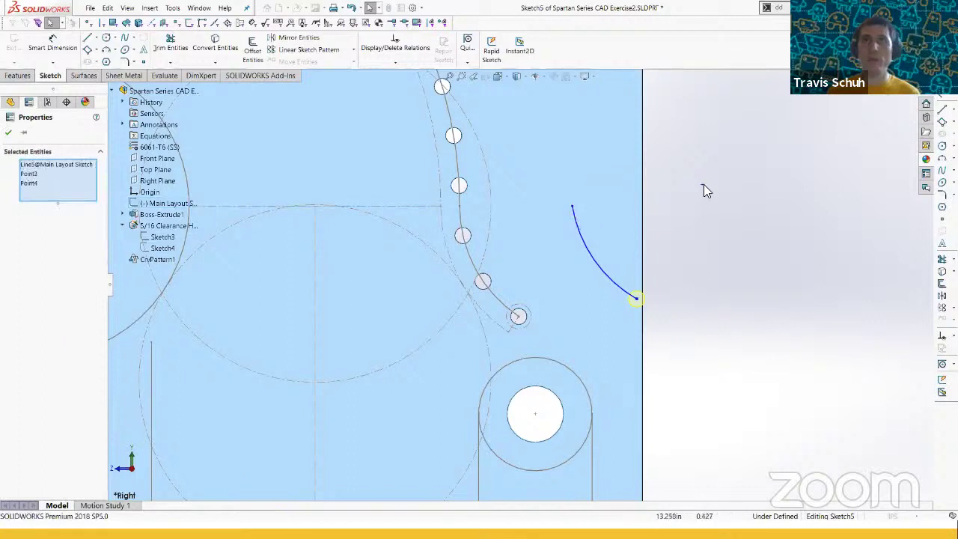
{"action": "left_click", "coordinate": [703, 185]}
{"action": "left_click", "coordinate": [407, 206], "text": "ctrl"}
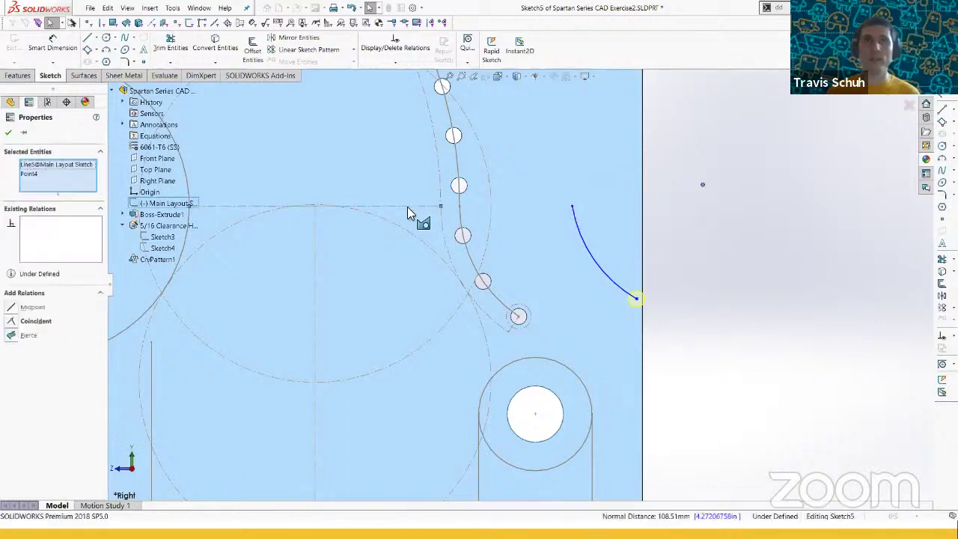
{"action": "key", "text": "d"}
{"action": "left_click", "coordinate": [690, 217]}
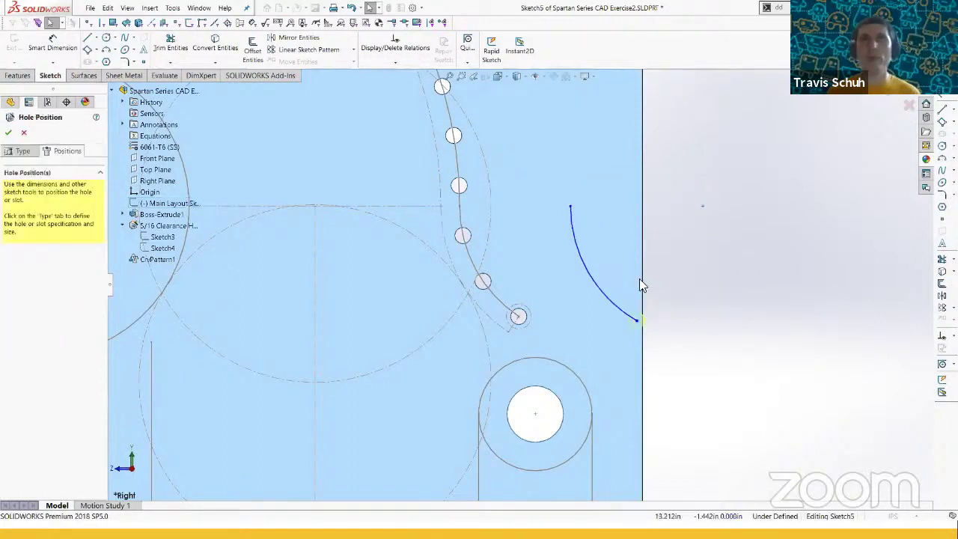
- Make the new hole's position point horizontal with the lowest hole point of Sketch3
{"action": "left_click", "coordinate": [634, 321]}
{"action": "left_click", "coordinate": [517, 315], "text": "ctrl"}
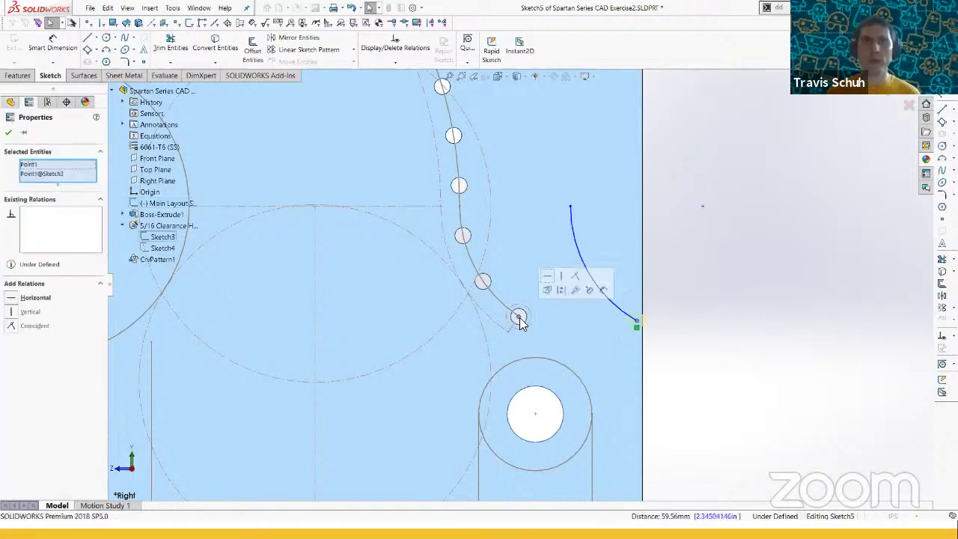
{"action": "key", "text": "h"}
{"action": "left_click", "coordinate": [594, 210]}
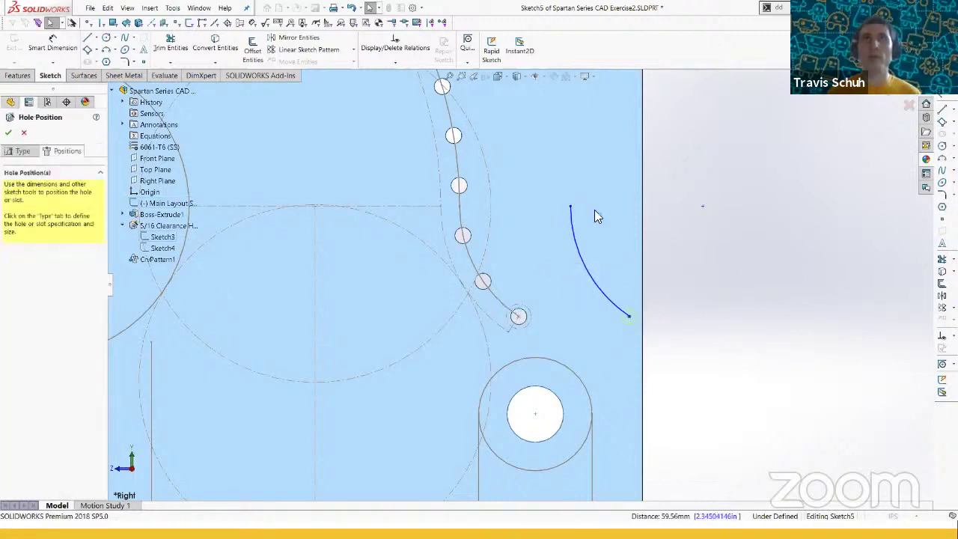
{"action": "key", "text": "d"}
{"action": "left_click", "coordinate": [572, 217]}
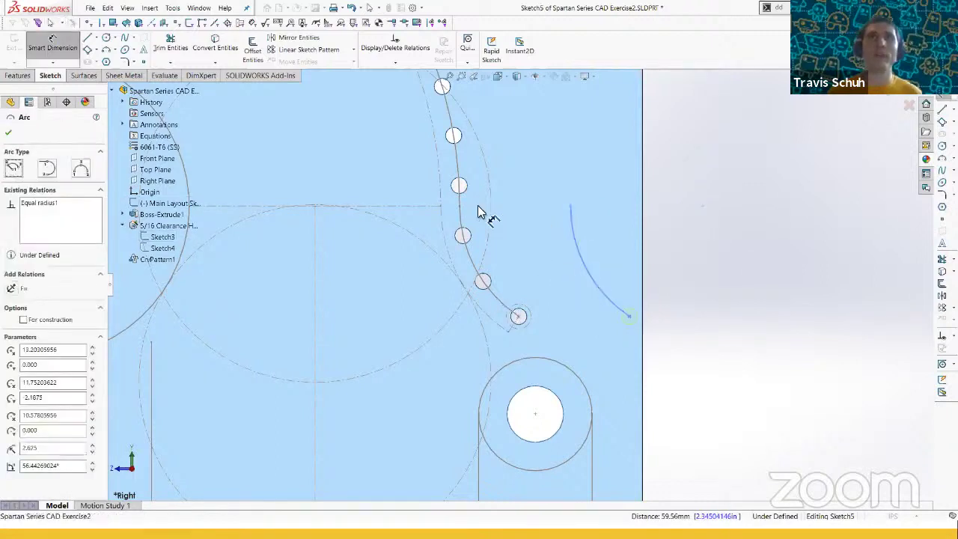
{"action": "left_click", "coordinate": [461, 206]}
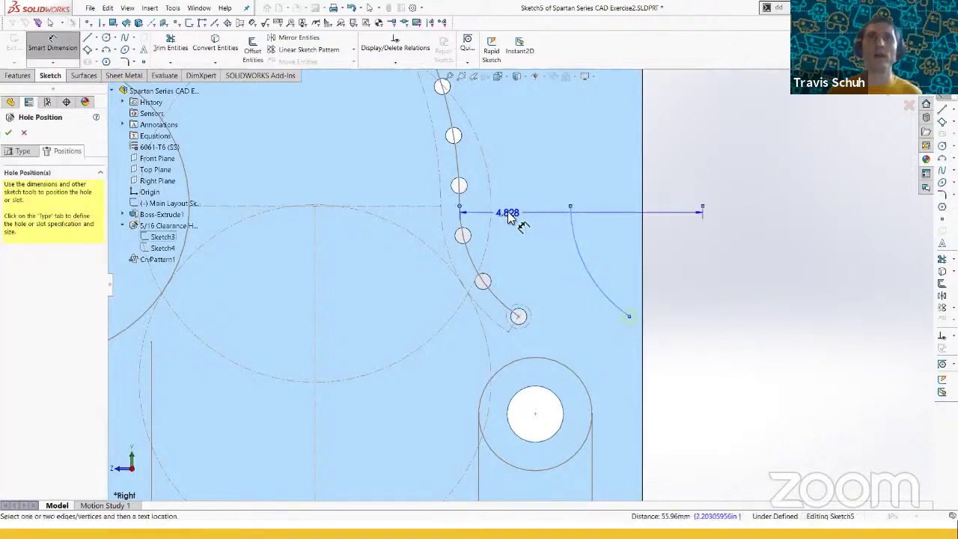
{"action": "key", "text": "Escape"}
{"action": "key", "text": "Escape"}
- Dimension the horizontal distance between the Sketch3 arc junction and the new arc's upper endpoint as 1 in
{"action": "scroll", "coordinate": [458, 201], "scroll_direction": "down", "scroll_amount": 4}
{"action": "key", "text": "d"}
{"action": "left_click", "coordinate": [463, 217]}
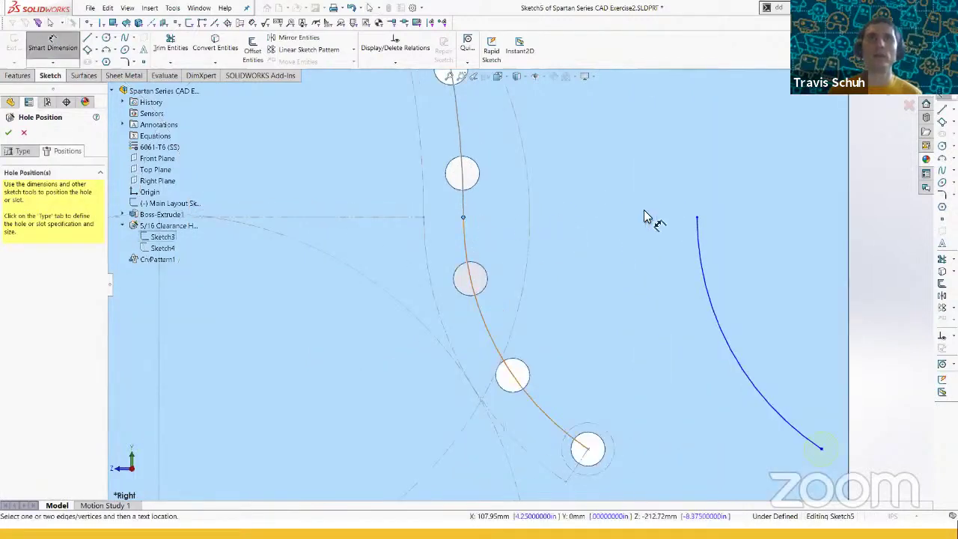
{"action": "left_click", "coordinate": [696, 221]}
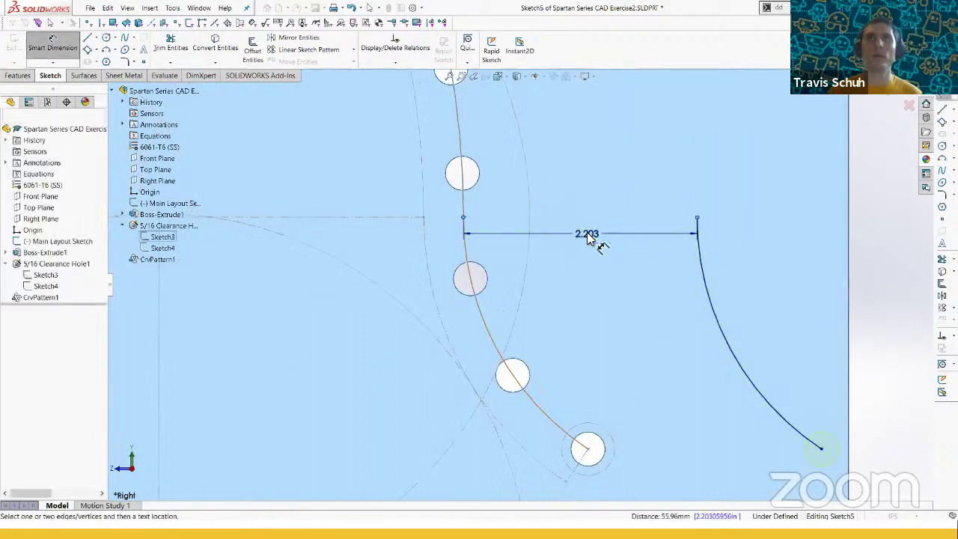
{"action": "left_click", "coordinate": [598, 241]}
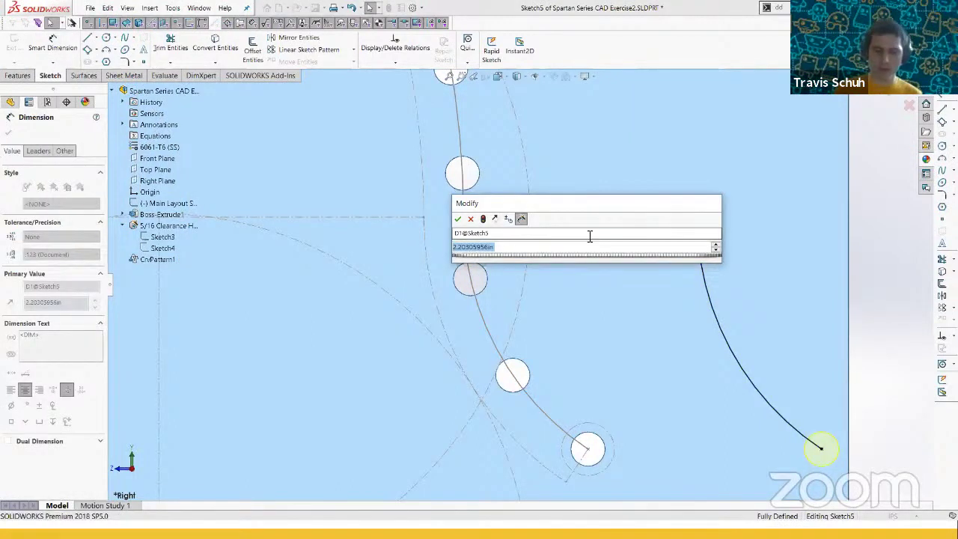
{"action": "key", "text": "BackSpace"}
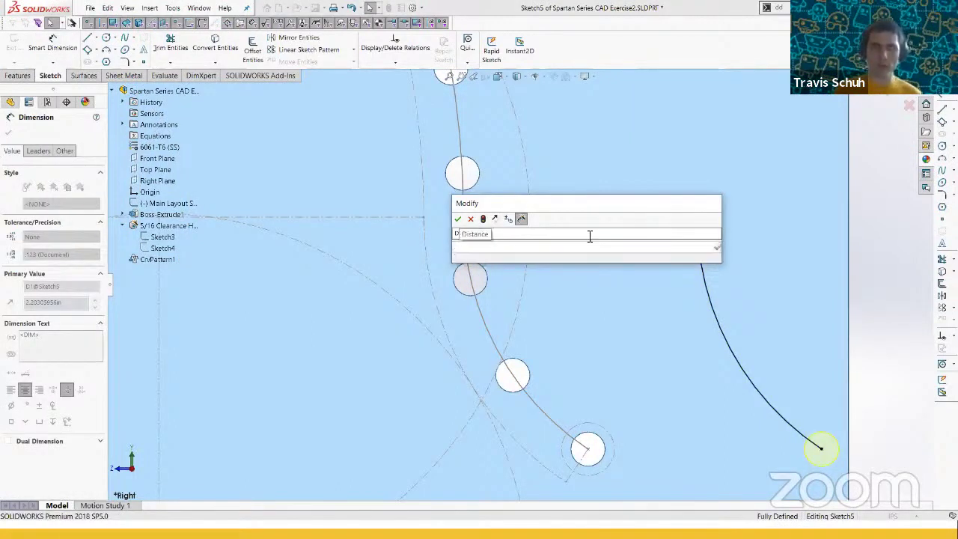
{"action": "type", "text": "1"}
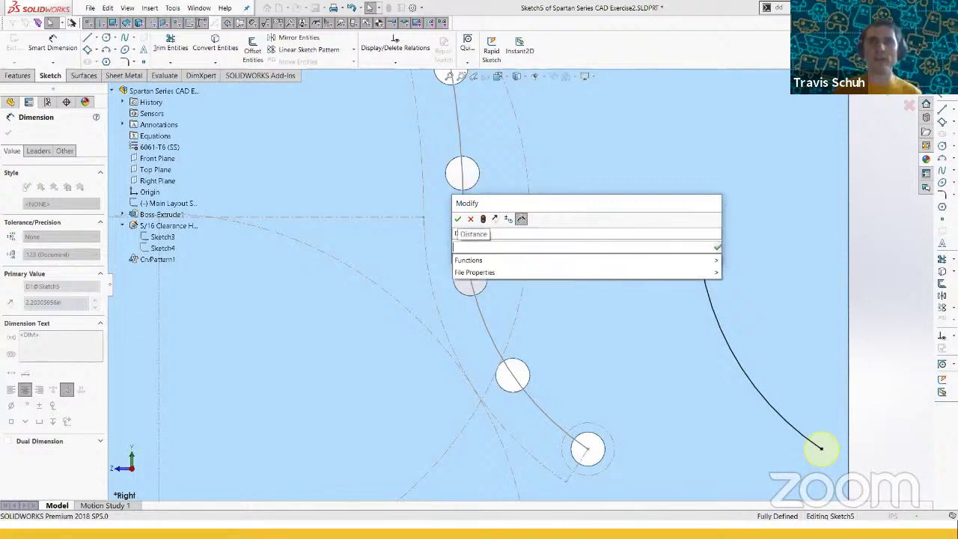
{"action": "key", "text": "Return"}
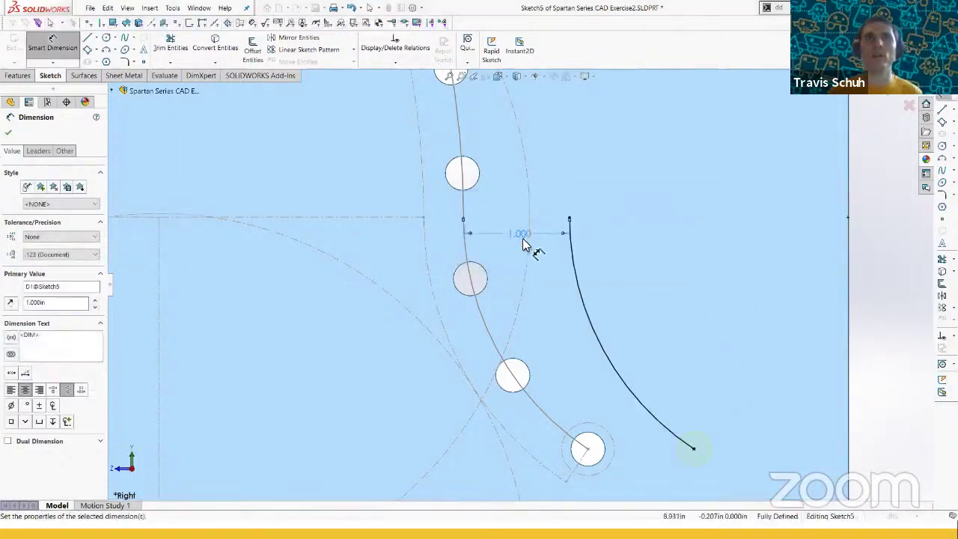
- Set the distance between the first row's curve and the new arc to 0.5 in
{"action": "double_click", "coordinate": [523, 241]}
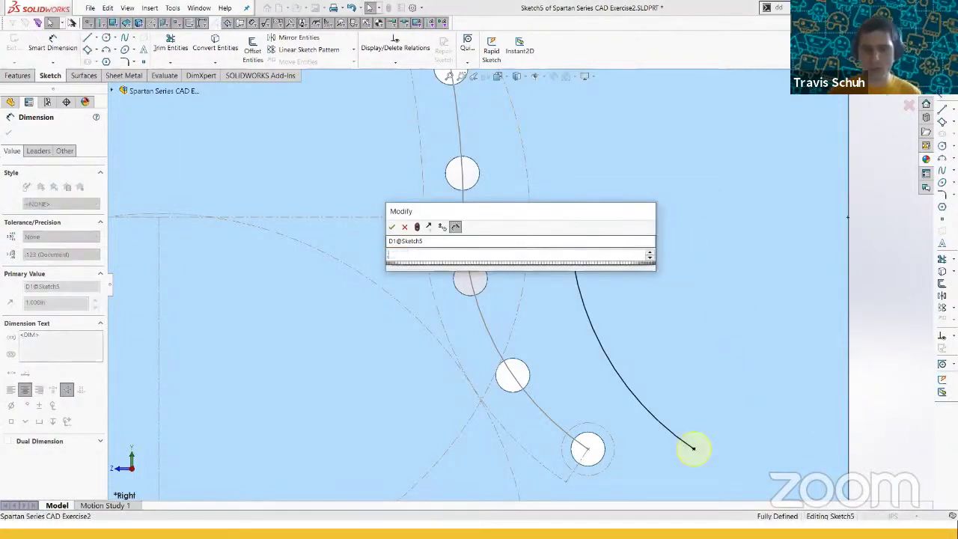
{"action": "type", "text": ".5"}
{"action": "key", "text": "Return"}
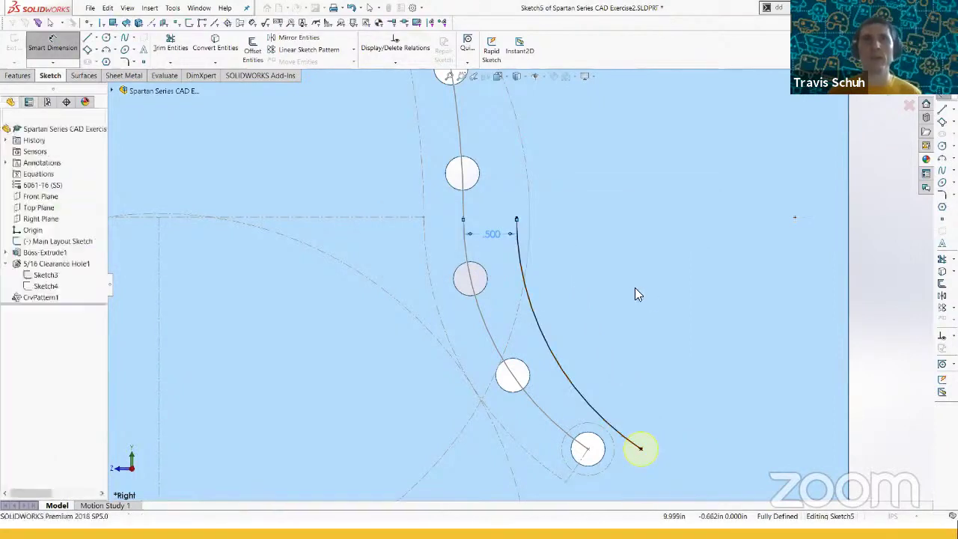
{"action": "key", "text": "Escape"}
- Sketch a three-point arc from the new arc's upper endpoint around the outside of the hole row to just above its upper end
{"action": "scroll", "coordinate": [588, 288], "scroll_direction": "up", "scroll_amount": 2}
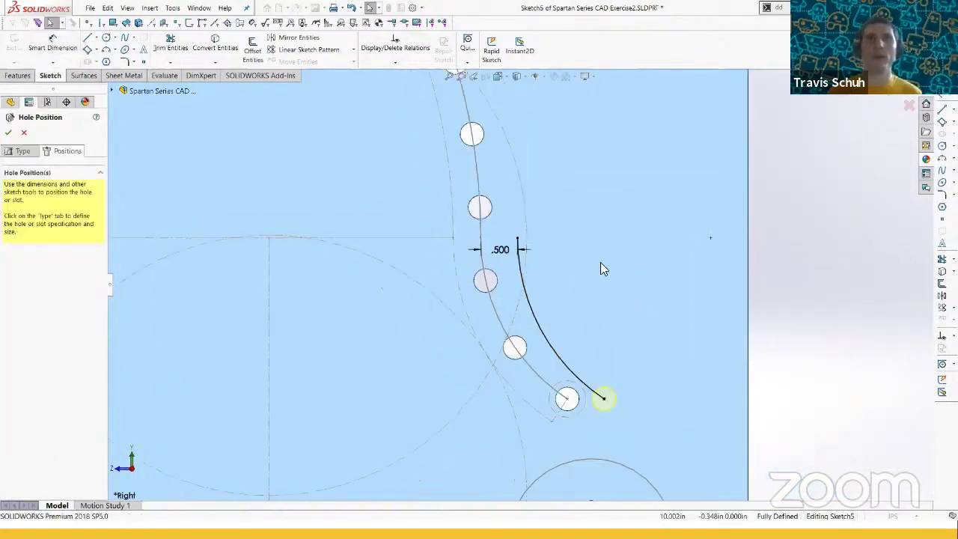
{"action": "scroll", "coordinate": [569, 276], "scroll_direction": "up", "scroll_amount": 1}
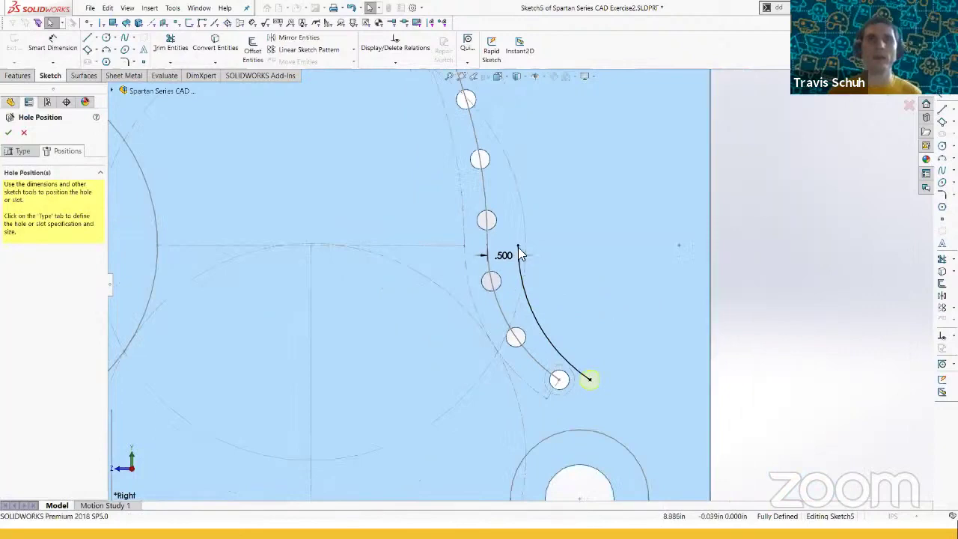
{"action": "key", "text": "s"}
{"action": "left_click", "coordinate": [528, 342]}
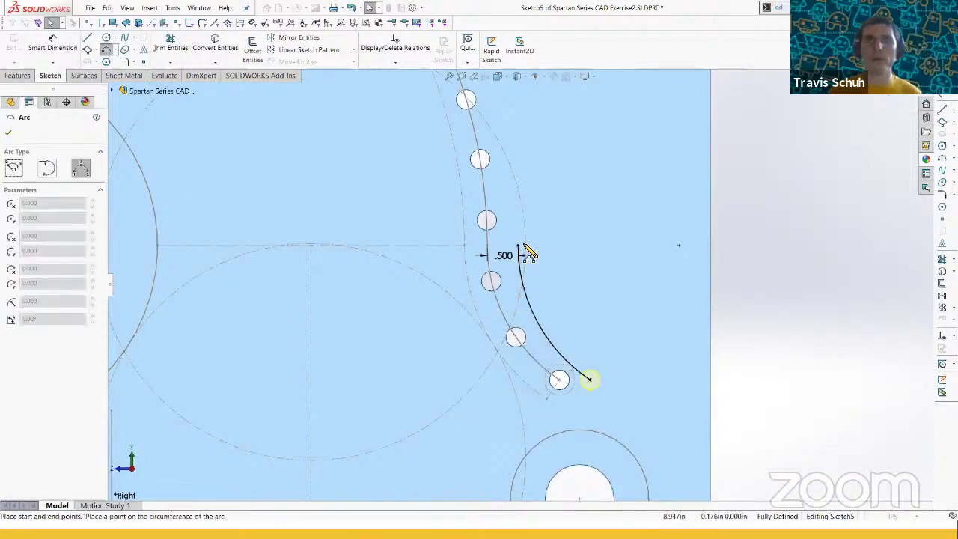
{"action": "scroll", "coordinate": [532, 251], "scroll_direction": "up", "scroll_amount": 5}
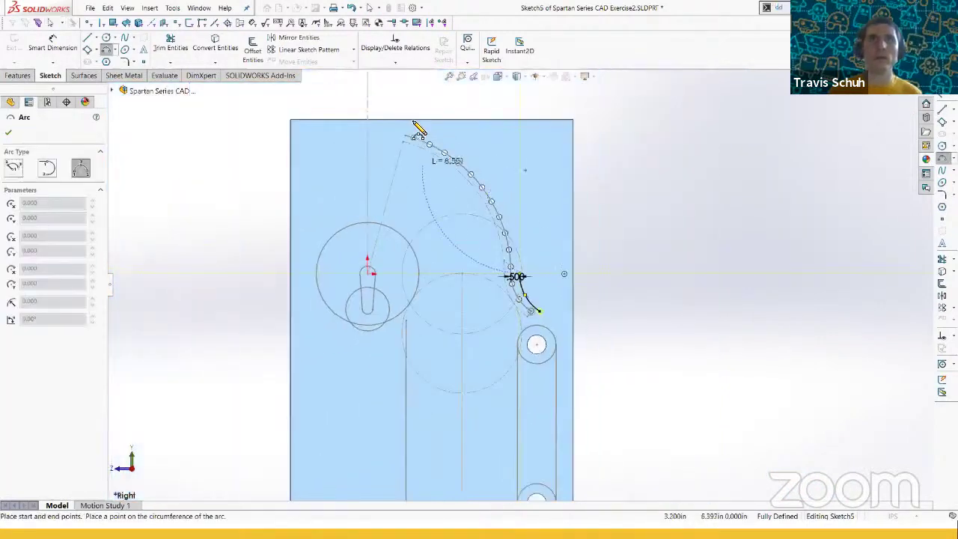
{"action": "left_click", "coordinate": [470, 150]}
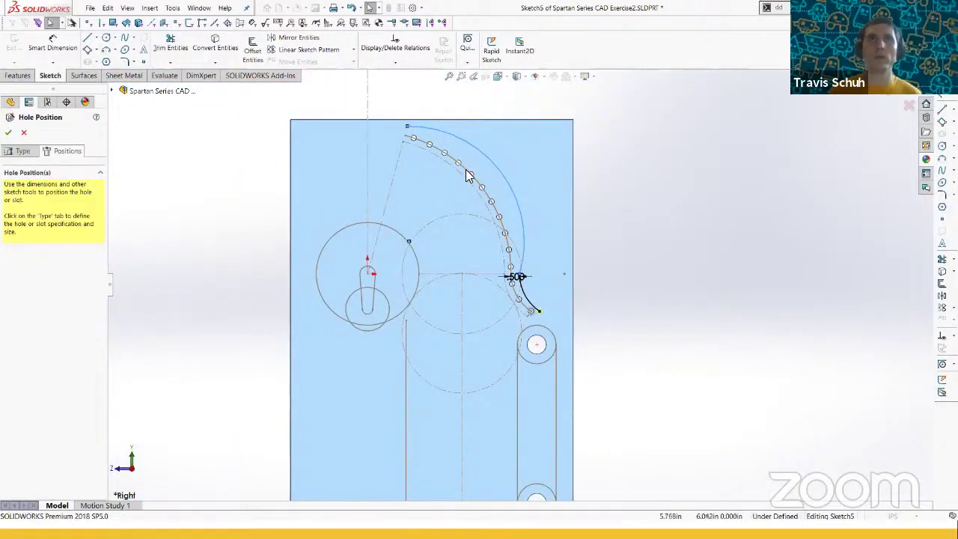
- Make the new upper arc concentric with the first row's large arc and bring its free endpoint onto the slanted radial construction line
{"action": "left_click", "coordinate": [466, 169], "text": "ctrl"}
{"action": "key", "text": "n"}
{"action": "key", "text": "Escape"}
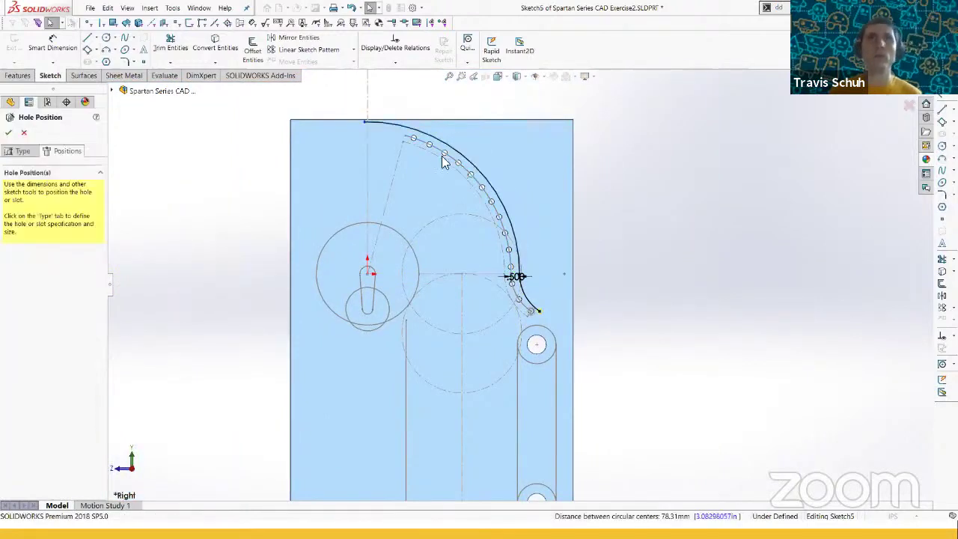
{"action": "scroll", "coordinate": [406, 164], "scroll_direction": "down", "scroll_amount": 2}
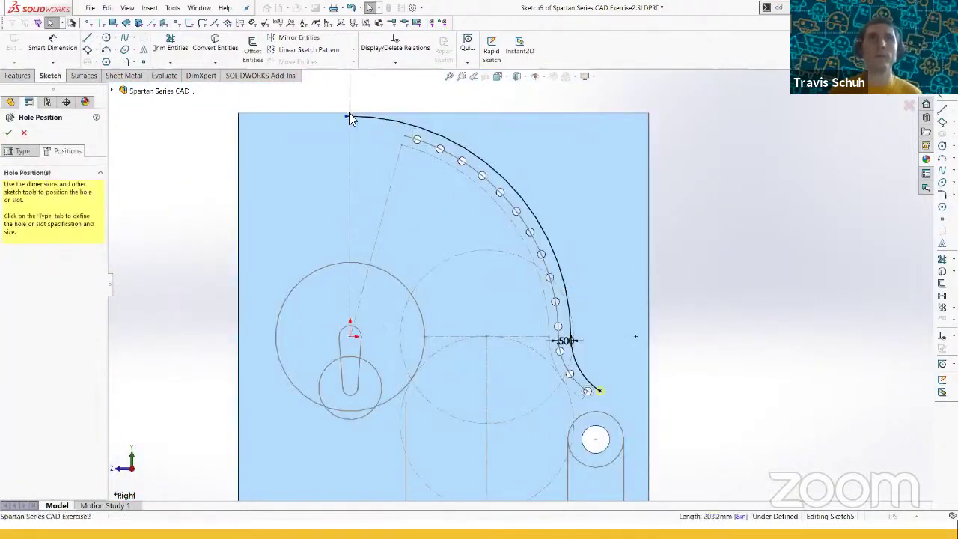
{"action": "mouse_move", "coordinate": [349, 117]}
{"action": "left_mouse_down"}
{"action": "mouse_move", "coordinate": [426, 142]}
{"action": "mouse_move", "coordinate": [414, 147]}
{"action": "left_mouse_up"}
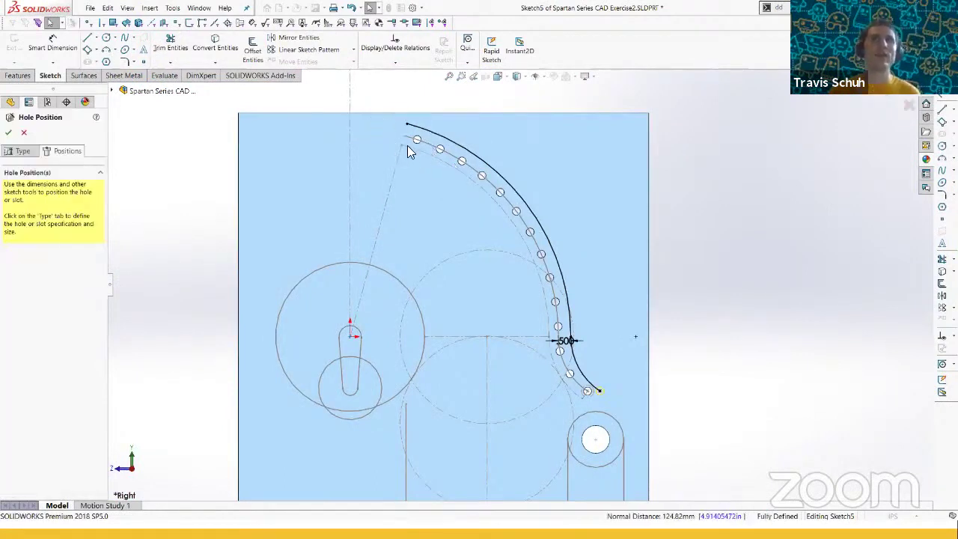
- Accept the second 5/16 clearance hole and show its position sketch, Sketch5
{"action": "scroll", "coordinate": [408, 146], "scroll_direction": "down", "scroll_amount": 2}
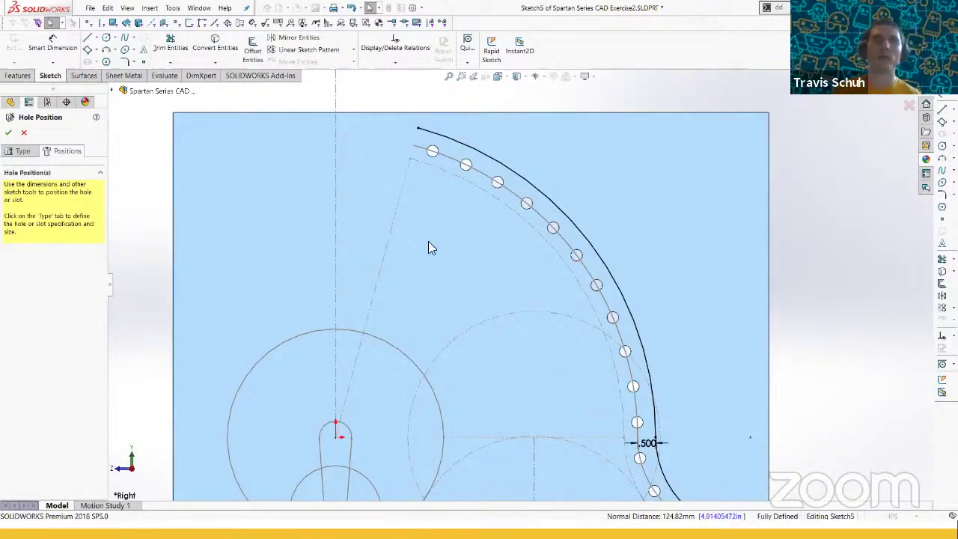
{"action": "scroll", "coordinate": [636, 346], "scroll_direction": "up", "scroll_amount": 2}
{"action": "scroll", "coordinate": [652, 380], "scroll_direction": "down", "scroll_amount": 1}
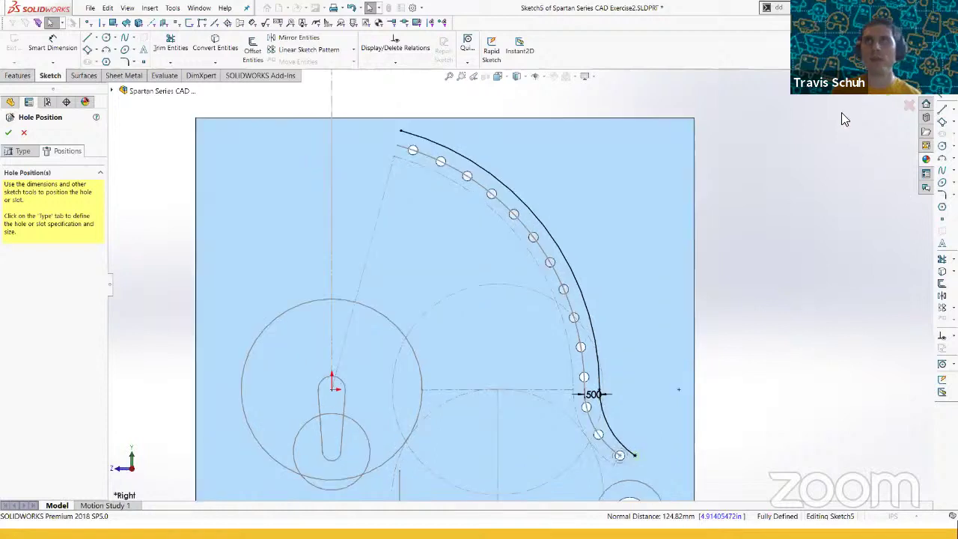
{"action": "left_click", "coordinate": [9, 133]}
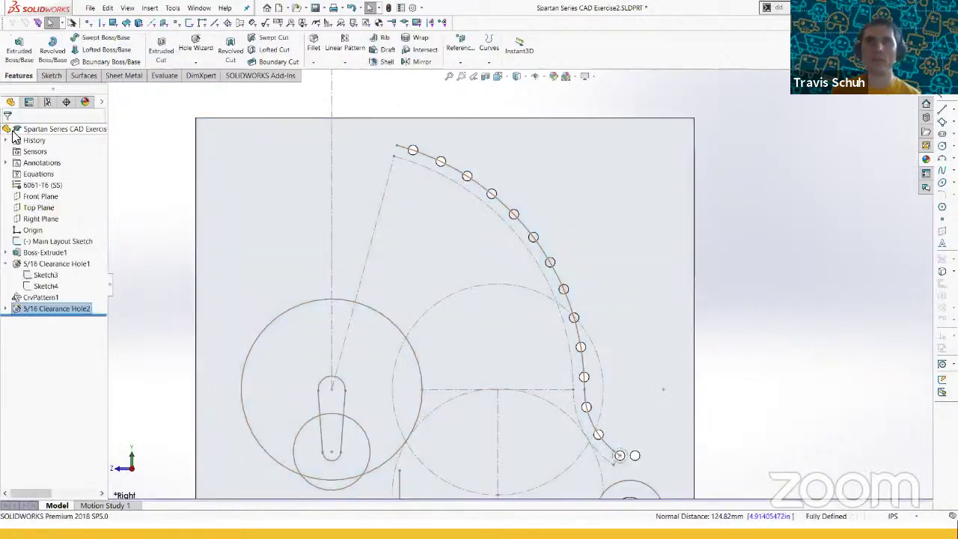
{"action": "left_click", "coordinate": [6, 308]}
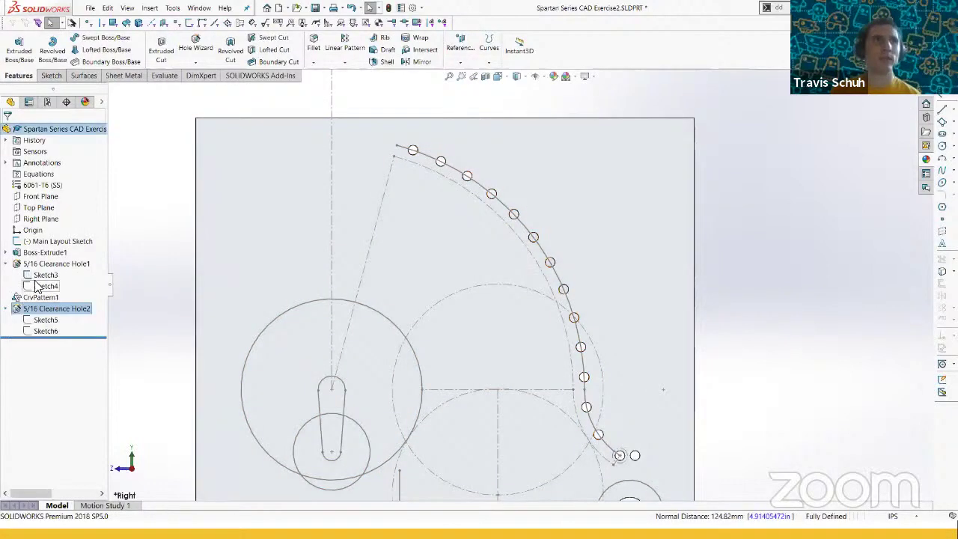
{"action": "left_click", "coordinate": [41, 320]}
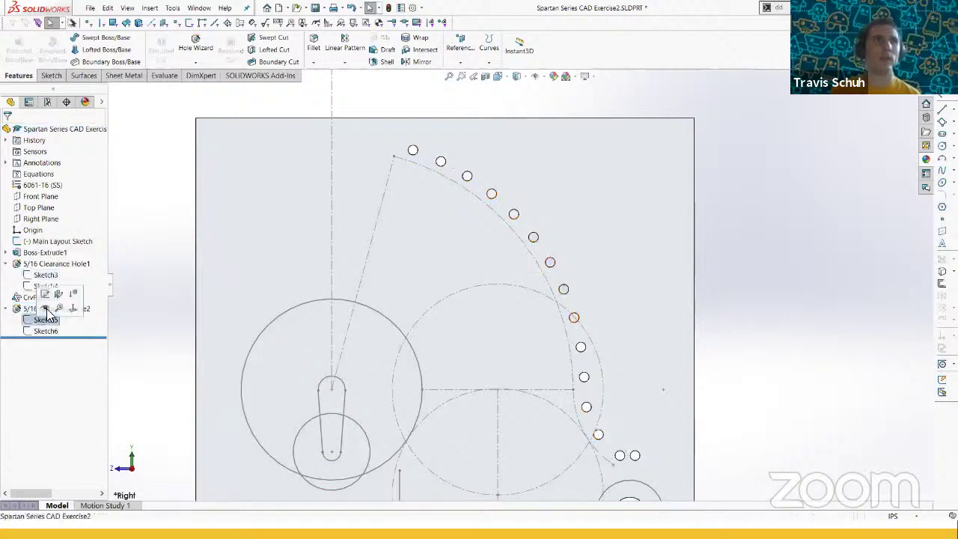
{"action": "left_click", "coordinate": [47, 308]}
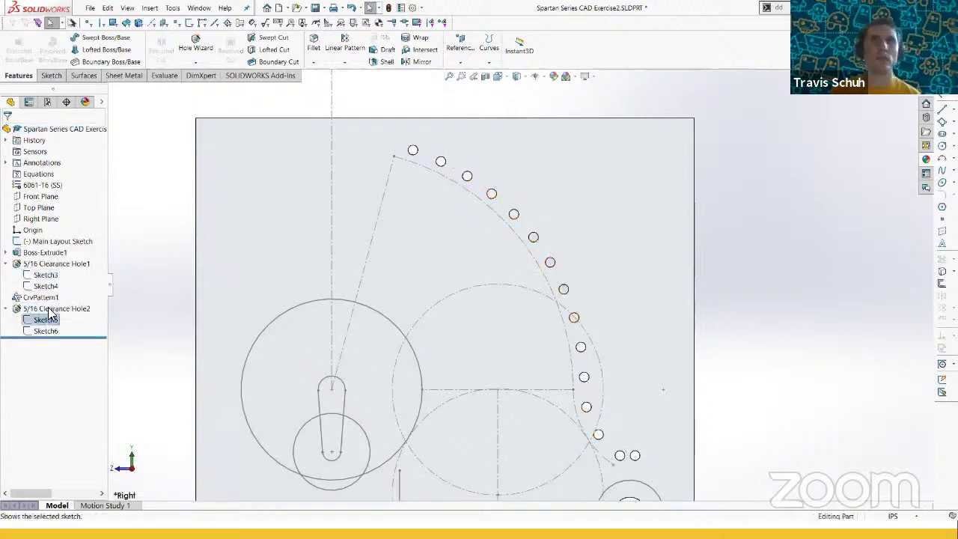
- Start a curve driven pattern of the second 5/16 clearance hole using Sketch5 as the direction curve
{"action": "left_click", "coordinate": [344, 62]}
{"action": "left_click", "coordinate": [359, 110]}
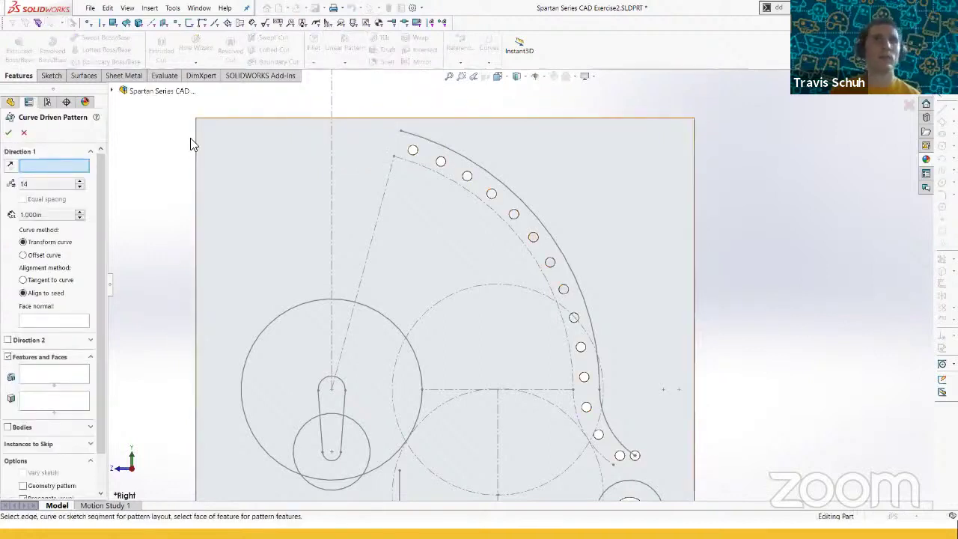
{"action": "left_click", "coordinate": [111, 90]}
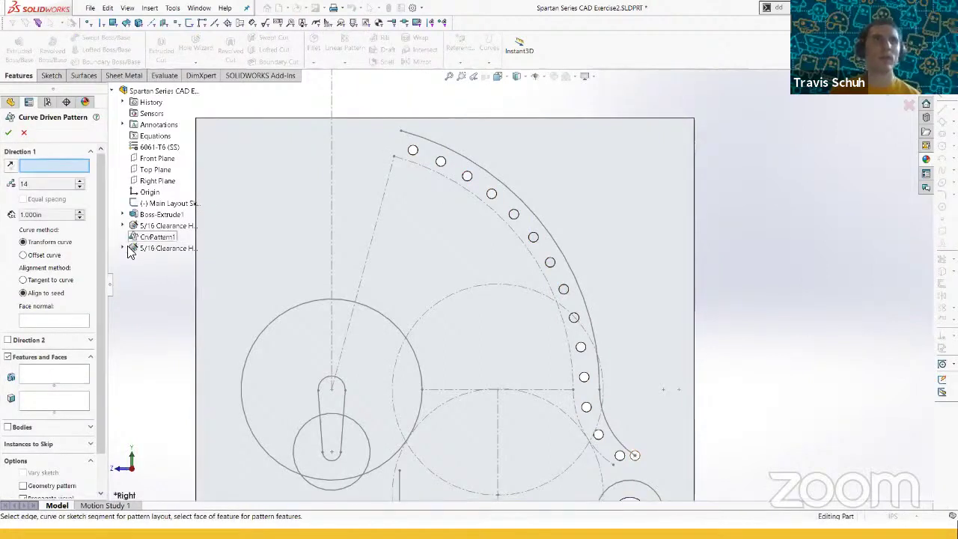
{"action": "left_click", "coordinate": [123, 247]}
{"action": "left_click", "coordinate": [161, 259]}
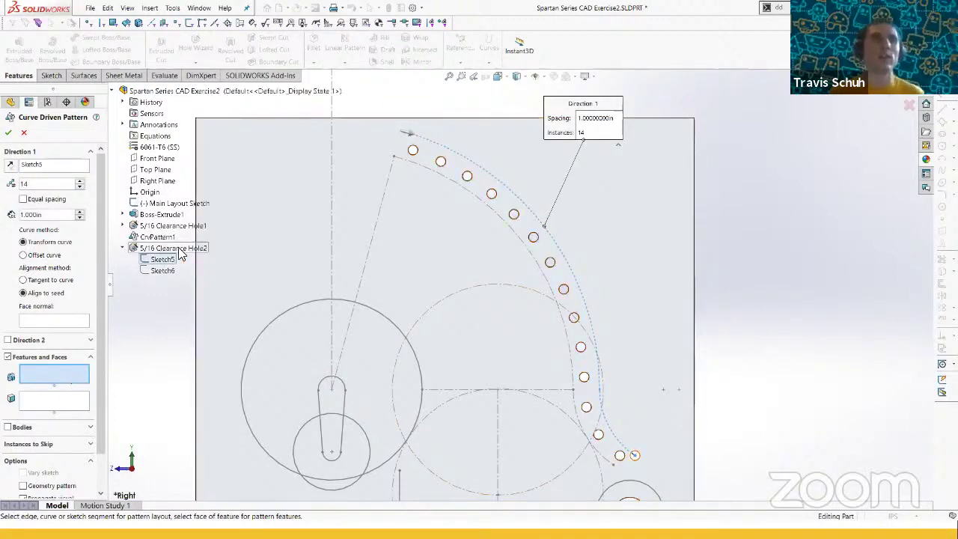
{"action": "left_click", "coordinate": [168, 248]}
{"action": "scroll", "coordinate": [711, 330], "scroll_direction": "up", "scroll_amount": 2}
{"action": "scroll", "coordinate": [713, 332], "scroll_direction": "down", "scroll_amount": 2}
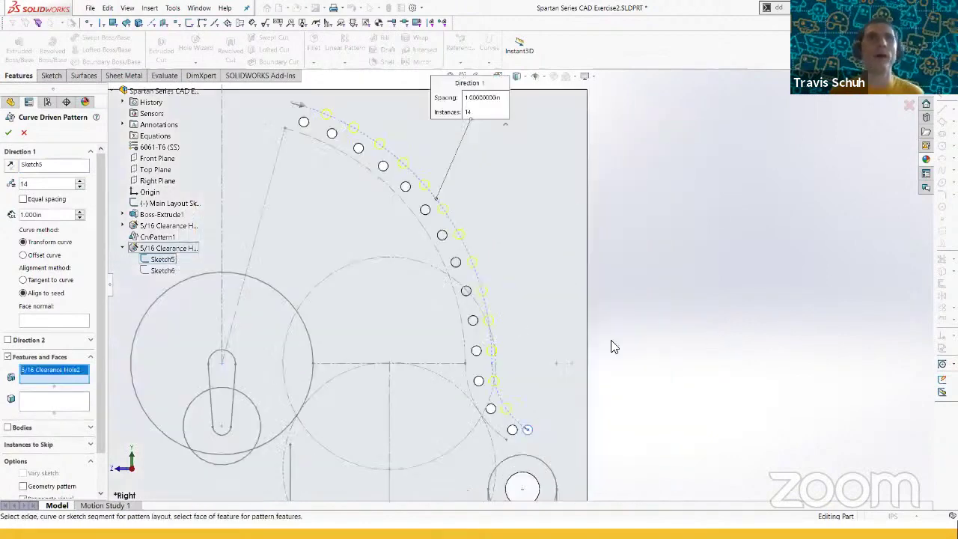
- Set the number of instances in the curve driven pattern to 15 and check the previewed hole positions
{"action": "scroll", "coordinate": [333, 331], "scroll_direction": "up", "scroll_amount": 1}
{"action": "left_click", "coordinate": [79, 180]}
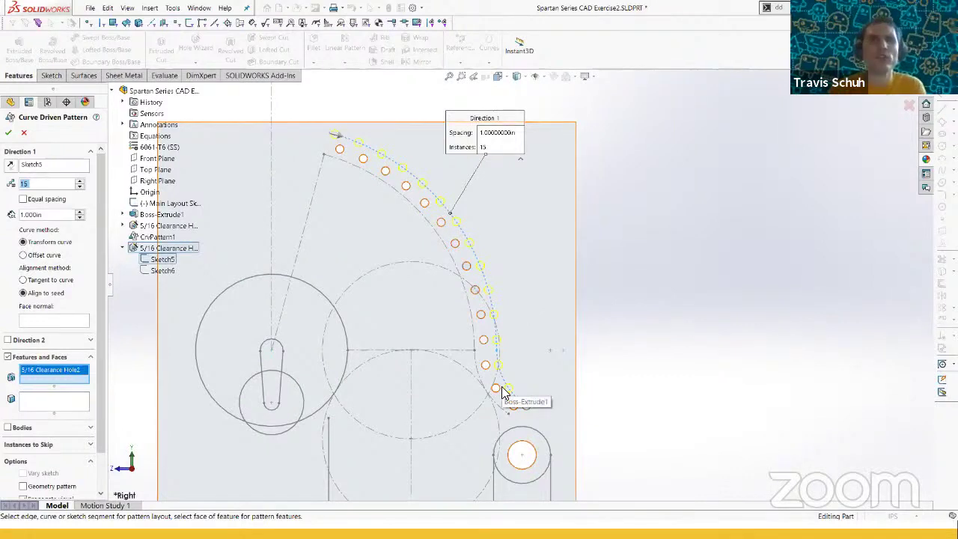
{"action": "scroll", "coordinate": [503, 394], "scroll_direction": "up", "scroll_amount": 2}
{"action": "scroll", "coordinate": [479, 363], "scroll_direction": "down", "scroll_amount": 2}
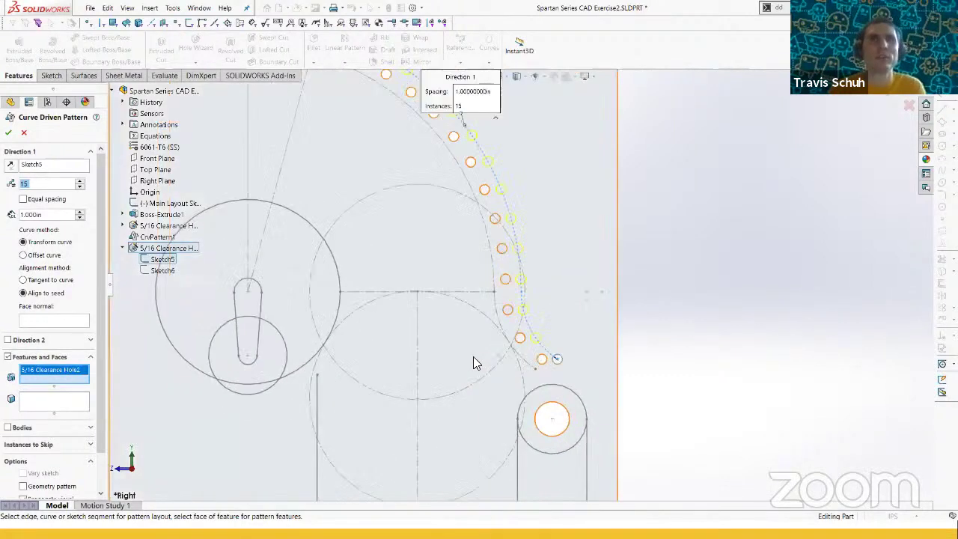
{"action": "scroll", "coordinate": [423, 199], "scroll_direction": "up", "scroll_amount": 2}
{"action": "scroll", "coordinate": [422, 199], "scroll_direction": "down", "scroll_amount": 1}
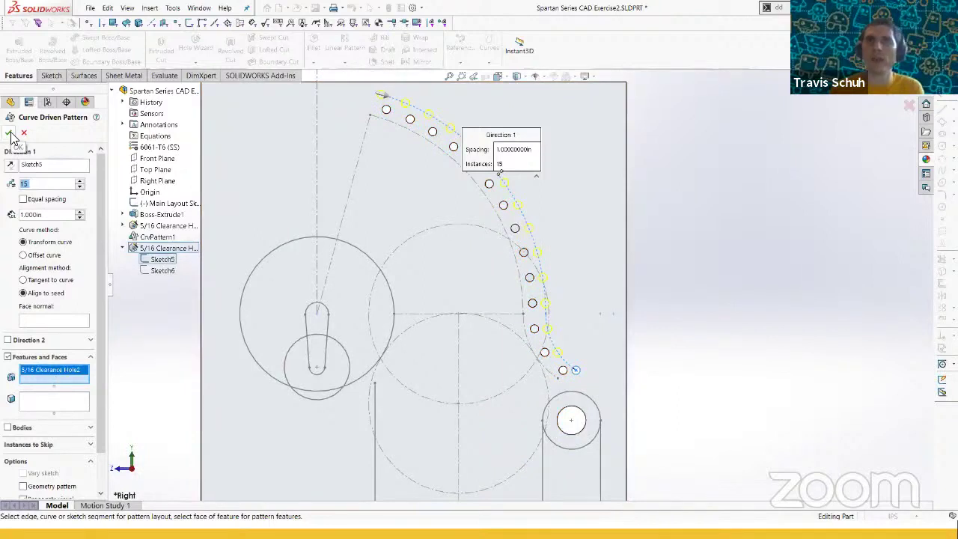
{"action": "scroll", "coordinate": [398, 127], "scroll_direction": "down", "scroll_amount": 3}
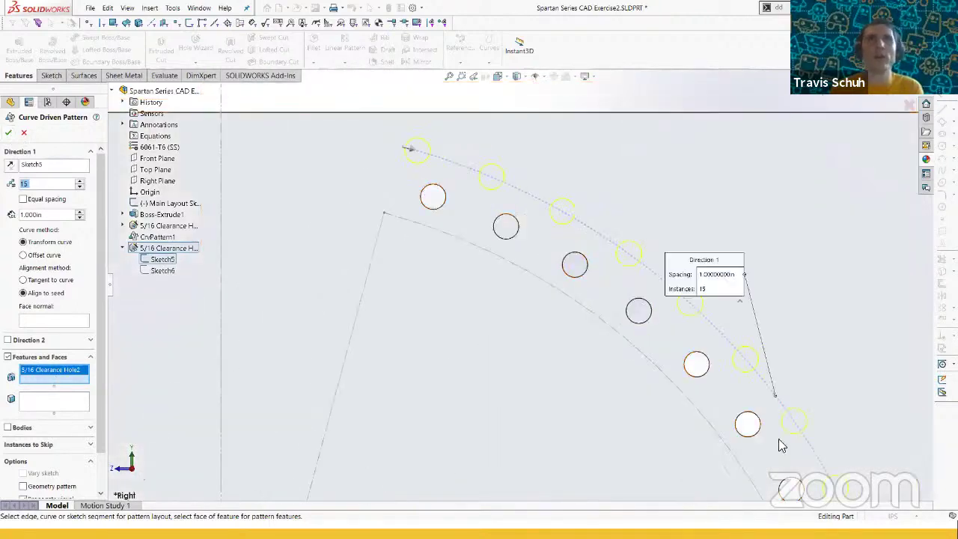
{"action": "scroll", "coordinate": [668, 464], "scroll_direction": "up", "scroll_amount": 5}
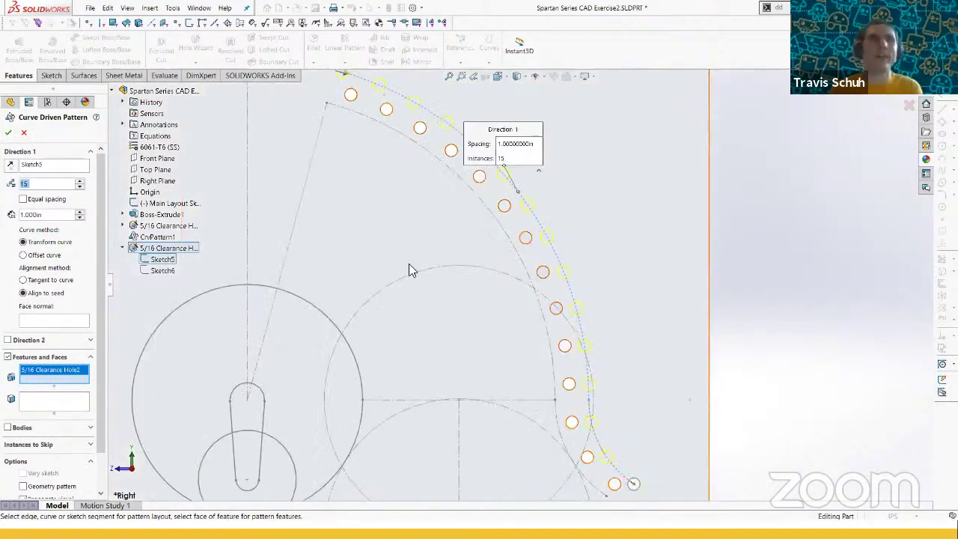
- Accept the curve driven pattern of 15 second-row 5/16 clearance holes along Sketch5
{"action": "scroll", "coordinate": [409, 269], "scroll_direction": "up", "scroll_amount": 2}
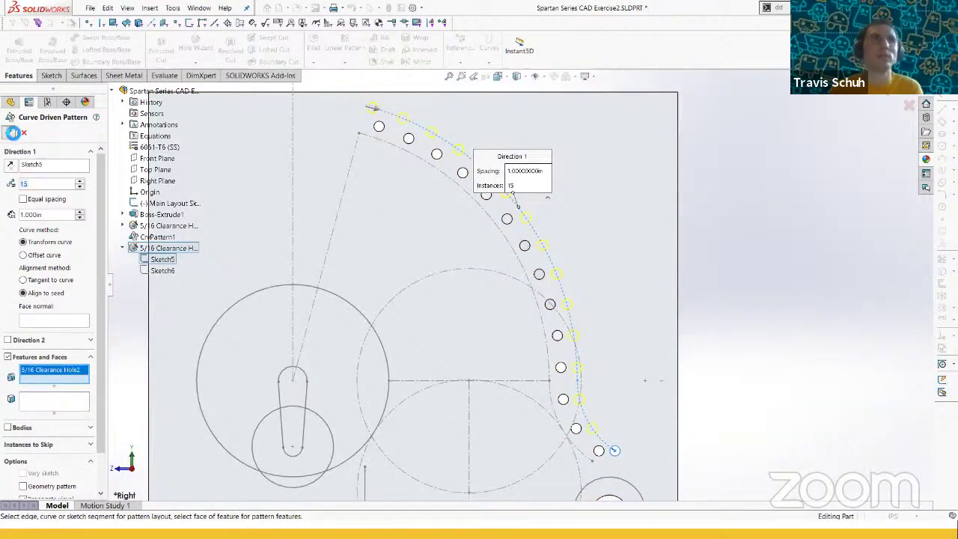
{"action": "left_click", "coordinate": [8, 132]}
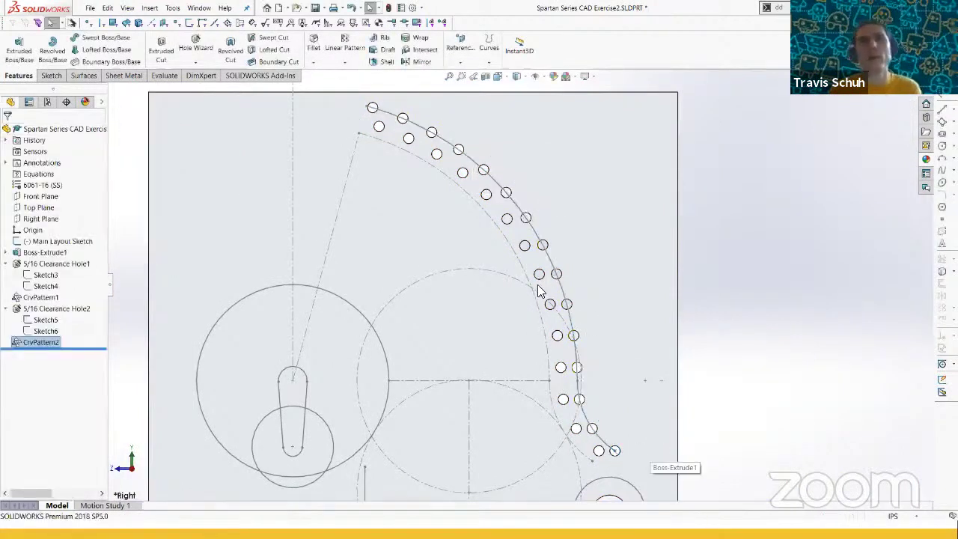
- Inspect both rows of clearance holes on the plate from several angles, and return the view square to the plate face
{"action": "scroll", "coordinate": [588, 481], "scroll_direction": "up", "scroll_amount": 2}
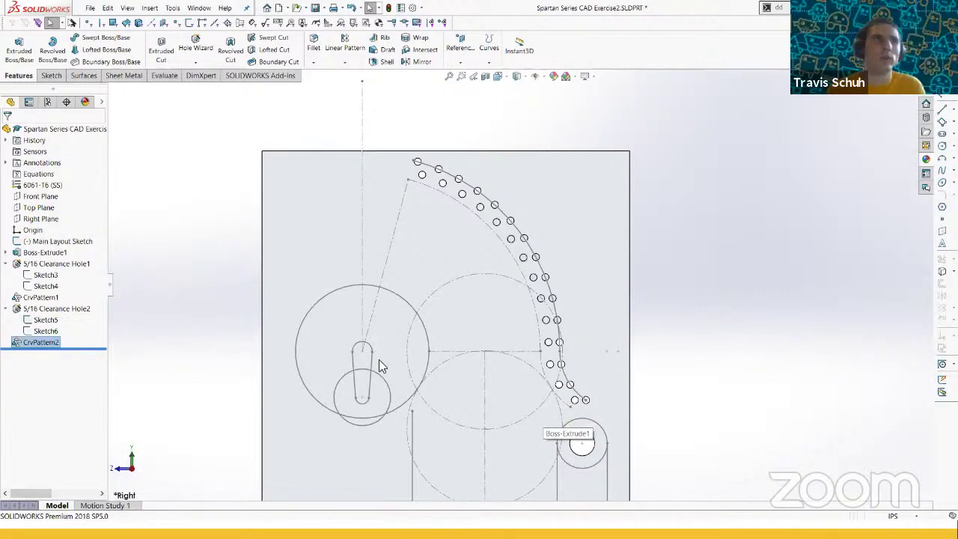
{"action": "scroll", "coordinate": [586, 402], "scroll_direction": "down", "scroll_amount": 2}
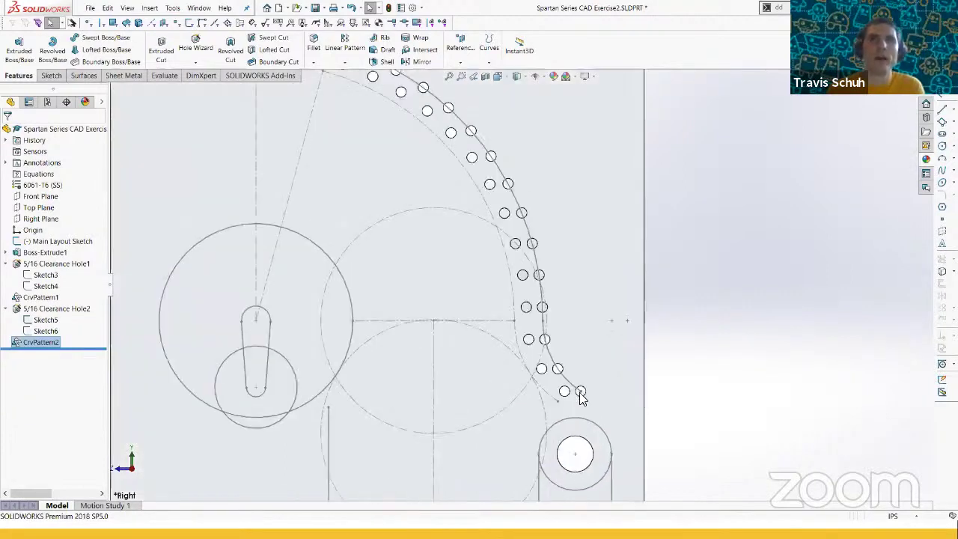
{"action": "scroll", "coordinate": [531, 359], "scroll_direction": "up", "scroll_amount": 5}
{"action": "scroll", "coordinate": [466, 292], "scroll_direction": "down", "scroll_amount": 1}
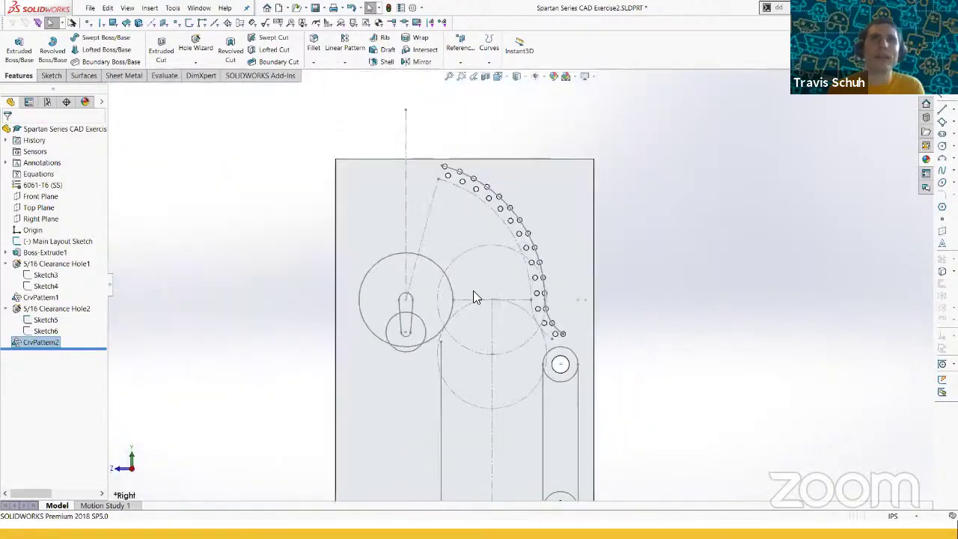
{"action": "middle_click_drag", "start_coordinate": [481, 289], "coordinate": [509, 305]}
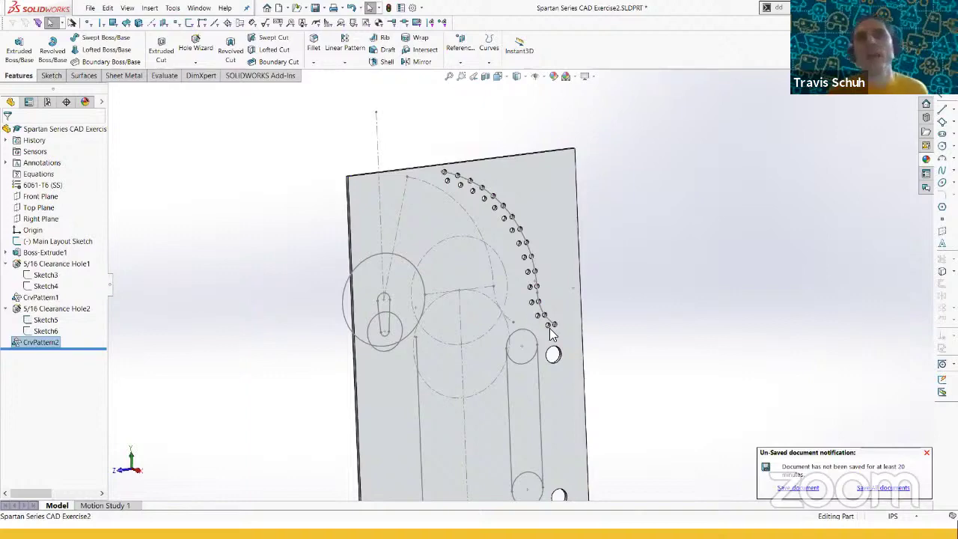
{"action": "scroll", "coordinate": [546, 334], "scroll_direction": "down", "scroll_amount": 1}
{"action": "mouse_move", "coordinate": [453, 296]}
{"action": "middle_mouse_down"}
{"action": "mouse_move", "coordinate": [378, 306]}
{"action": "mouse_move", "coordinate": [368, 292]}
{"action": "mouse_move", "coordinate": [395, 306]}
{"action": "mouse_move", "coordinate": [344, 297]}
{"action": "mouse_move", "coordinate": [545, 363]}
{"action": "mouse_move", "coordinate": [515, 359]}
{"action": "mouse_move", "coordinate": [530, 317]}
{"action": "mouse_move", "coordinate": [517, 332]}
{"action": "middle_mouse_up"}
{"action": "scroll", "coordinate": [513, 343], "scroll_direction": "up", "scroll_amount": 2}
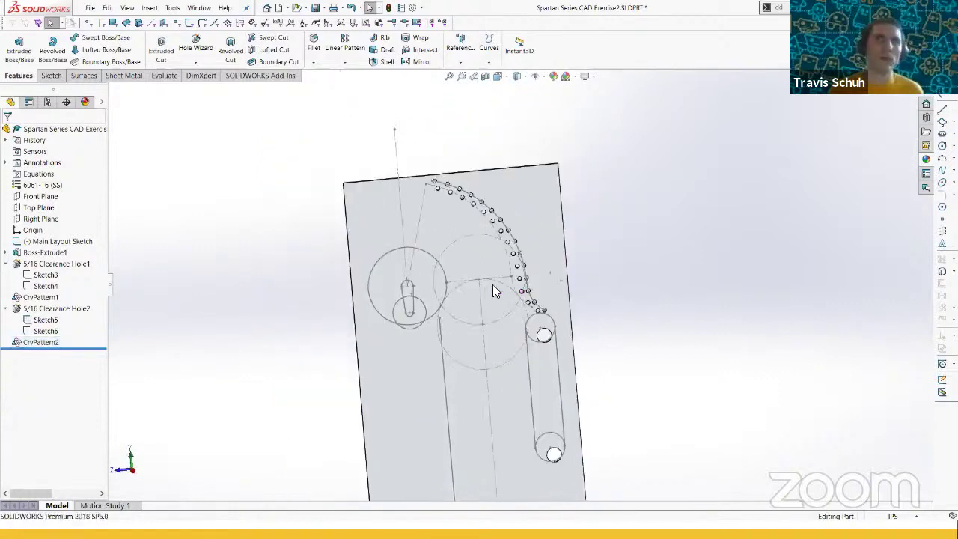
{"action": "mouse_move", "coordinate": [499, 322]}
{"action": "middle_mouse_down"}
{"action": "mouse_move", "coordinate": [492, 273]}
{"action": "mouse_move", "coordinate": [496, 306]}
{"action": "mouse_move", "coordinate": [499, 285]}
{"action": "middle_mouse_up"}
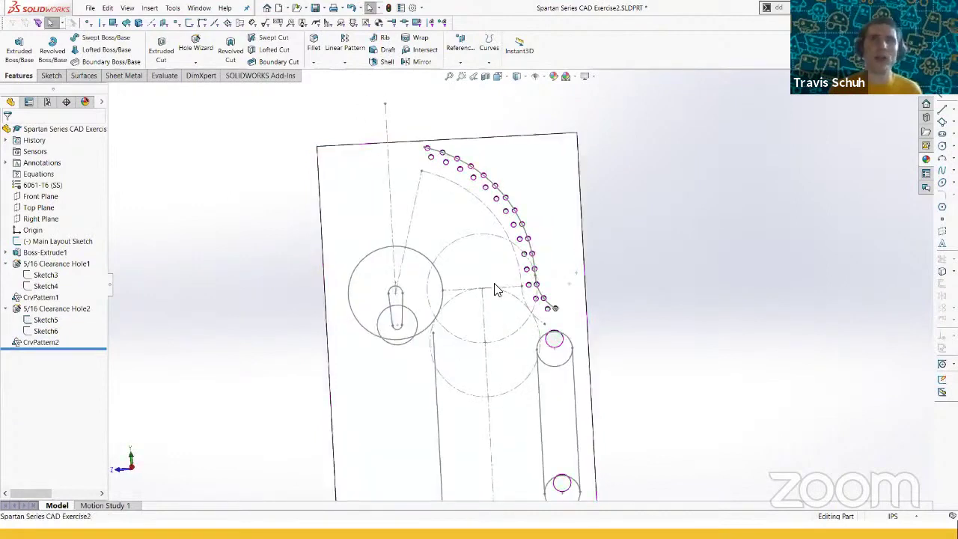
{"action": "scroll", "coordinate": [519, 292], "scroll_direction": "up", "scroll_amount": 2}
{"action": "scroll", "coordinate": [505, 287], "scroll_direction": "down", "scroll_amount": 3}
{"action": "left_click", "coordinate": [422, 288]}
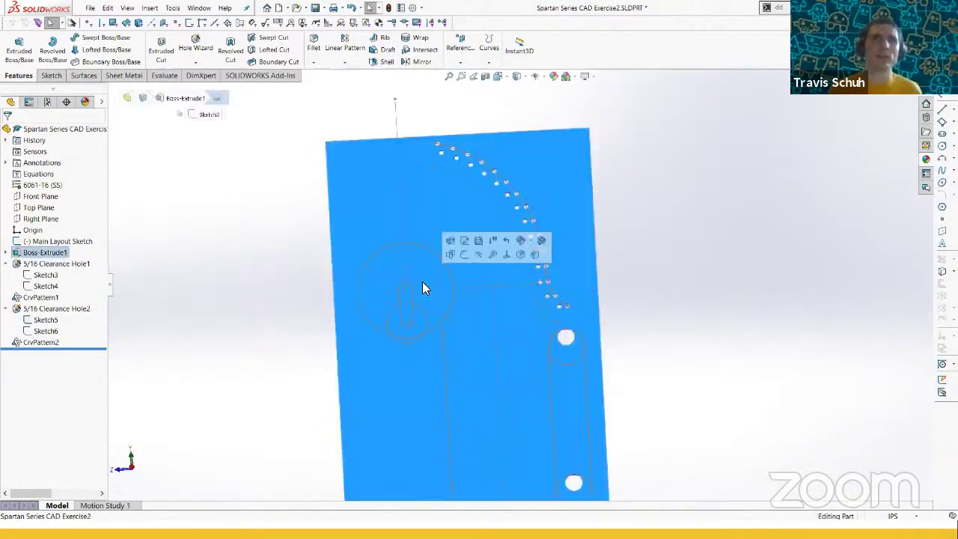
{"action": "key", "text": "ctrl+8"}
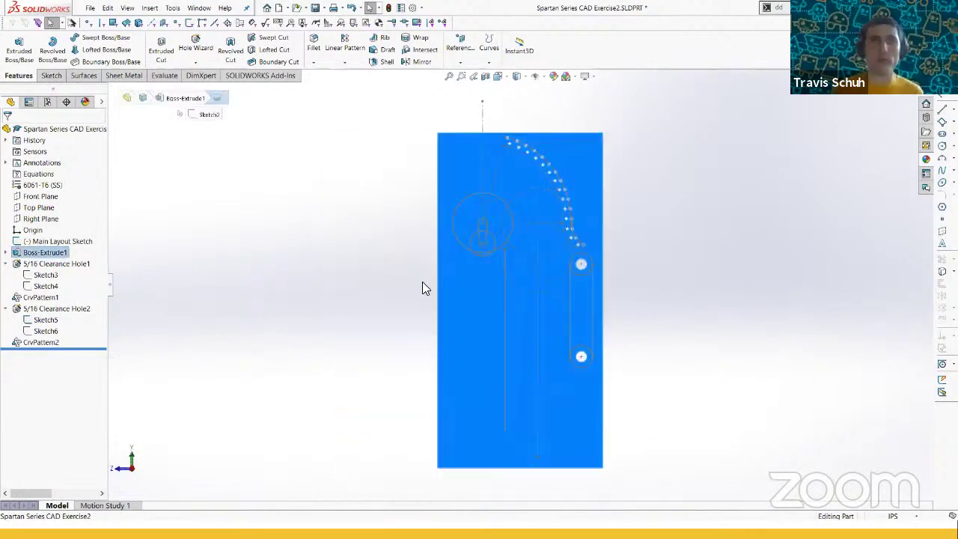
{"action": "key", "text": "Escape"}
{"action": "scroll", "coordinate": [486, 247], "scroll_direction": "down", "scroll_amount": 2}
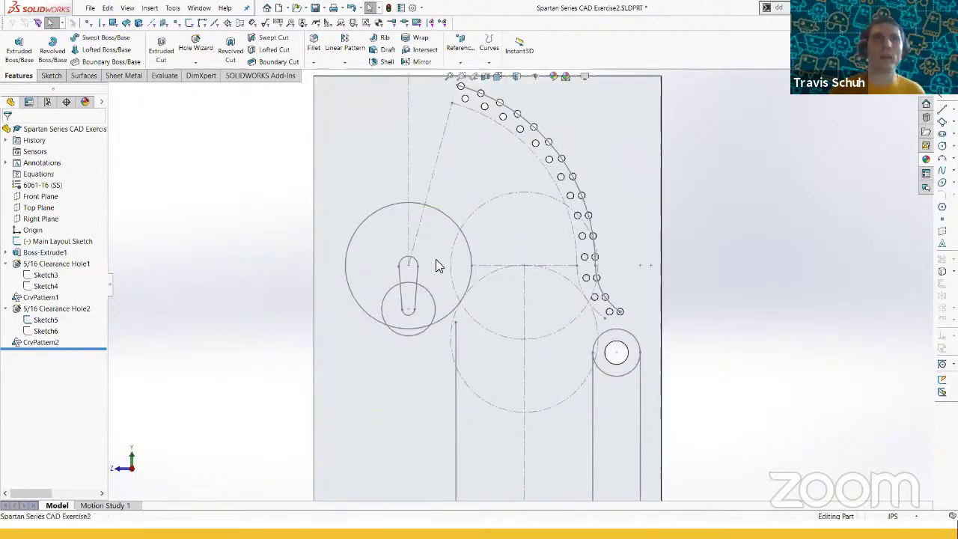
{"action": "left_click", "coordinate": [437, 264]}
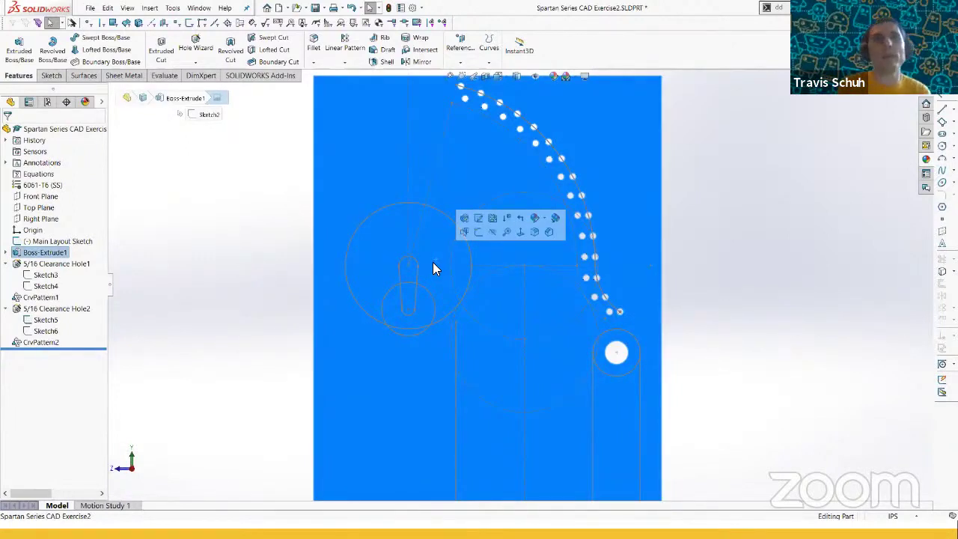
{"action": "left_click", "coordinate": [250, 283]}
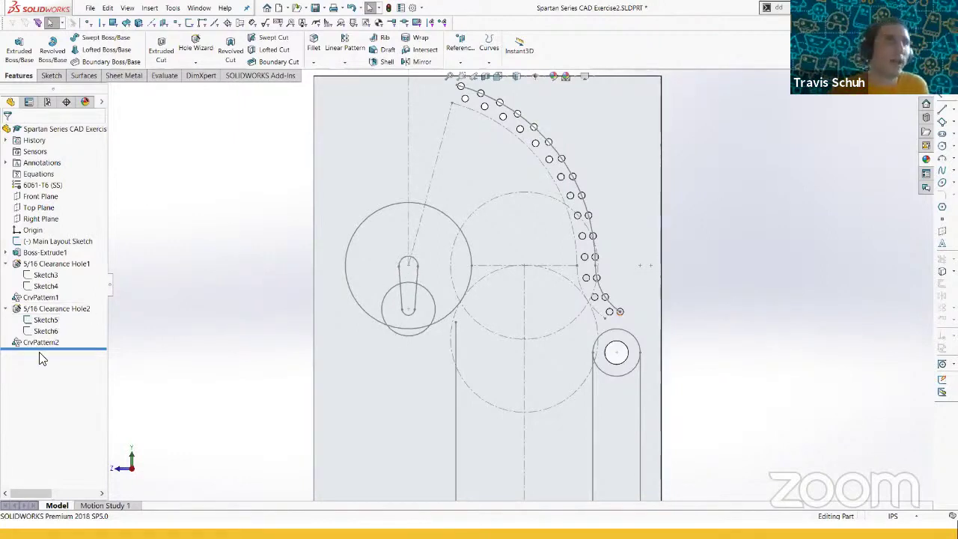
- Start a sketch on the plate face and draw a circle about 2.27 in in diameter centred on the origin
{"action": "left_click", "coordinate": [364, 231]}
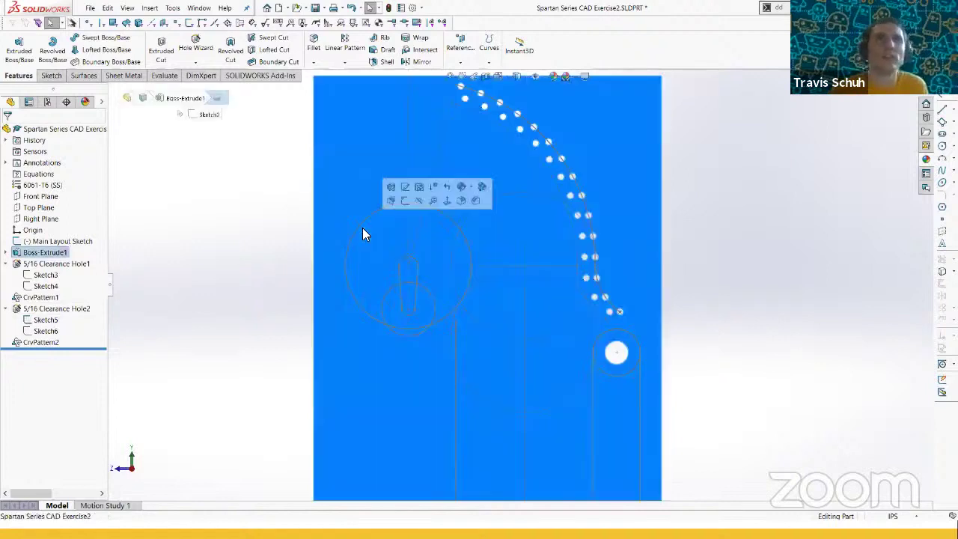
{"action": "left_click", "coordinate": [18, 60]}
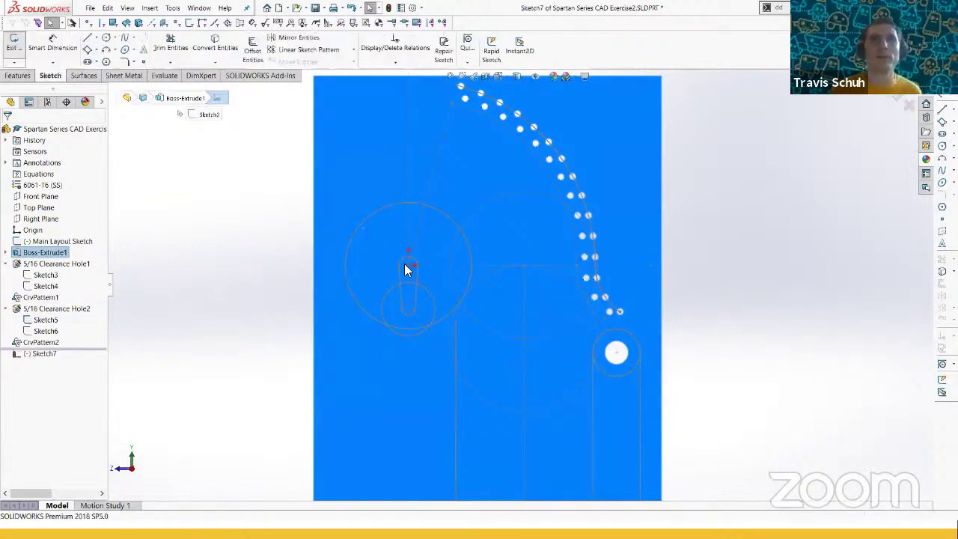
{"action": "scroll", "coordinate": [419, 277], "scroll_direction": "down", "scroll_amount": 5}
{"action": "key", "text": "s"}
{"action": "left_click", "coordinate": [497, 396]}
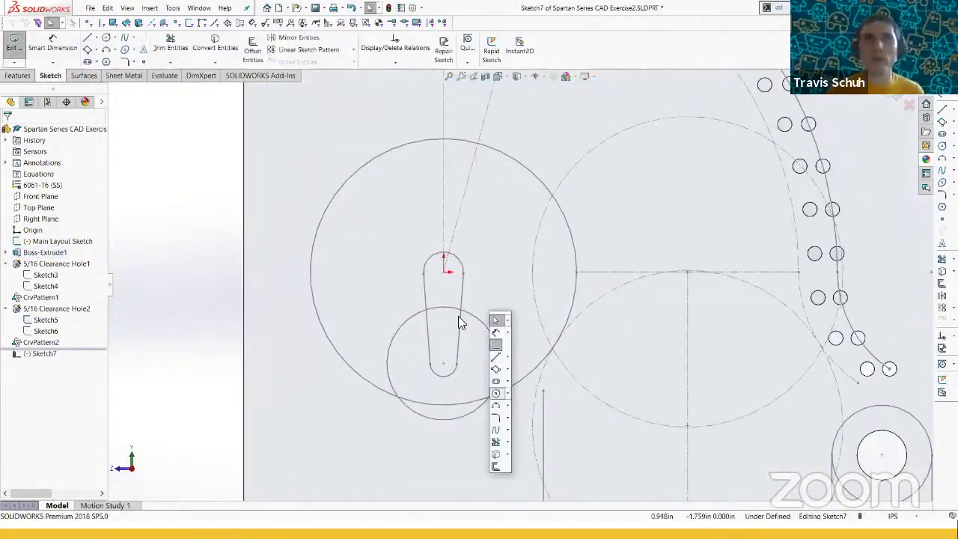
{"action": "key", "text": "Escape"}
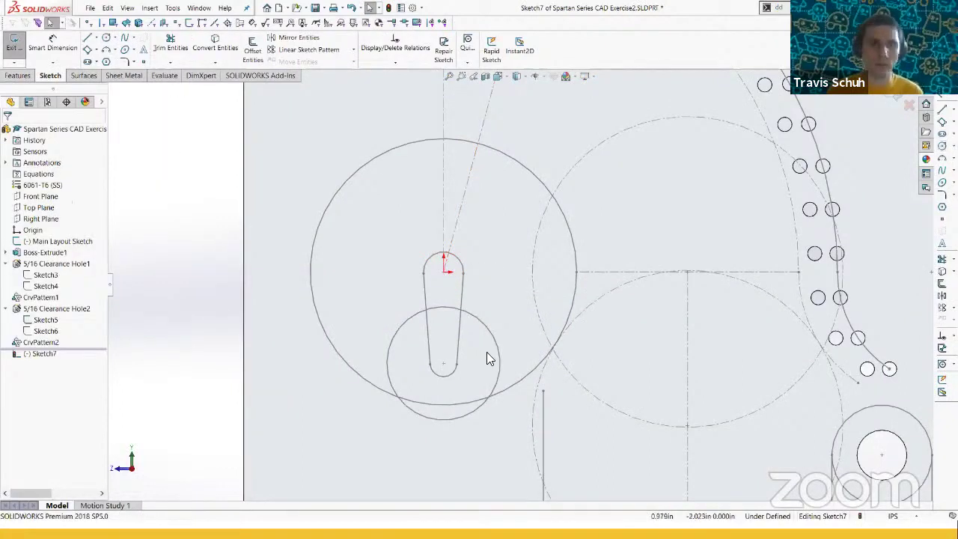
{"action": "key", "text": "s"}
{"action": "left_click", "coordinate": [494, 432]}
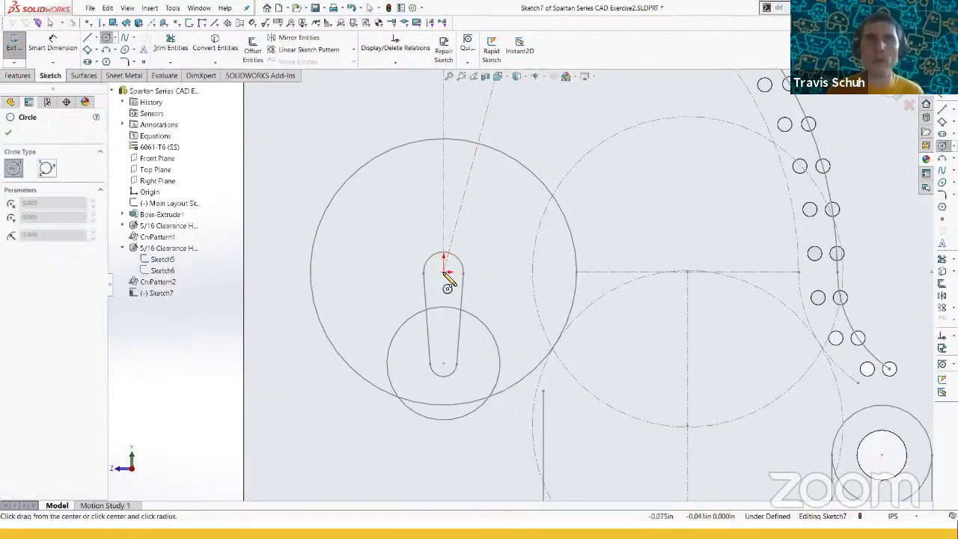
{"action": "left_click", "coordinate": [443, 270]}
{"action": "left_click", "coordinate": [411, 233]}
- Dimension the circle at the origin with a diameter of 1.125 in
{"action": "key", "text": "d"}
{"action": "left_click", "coordinate": [412, 233]}
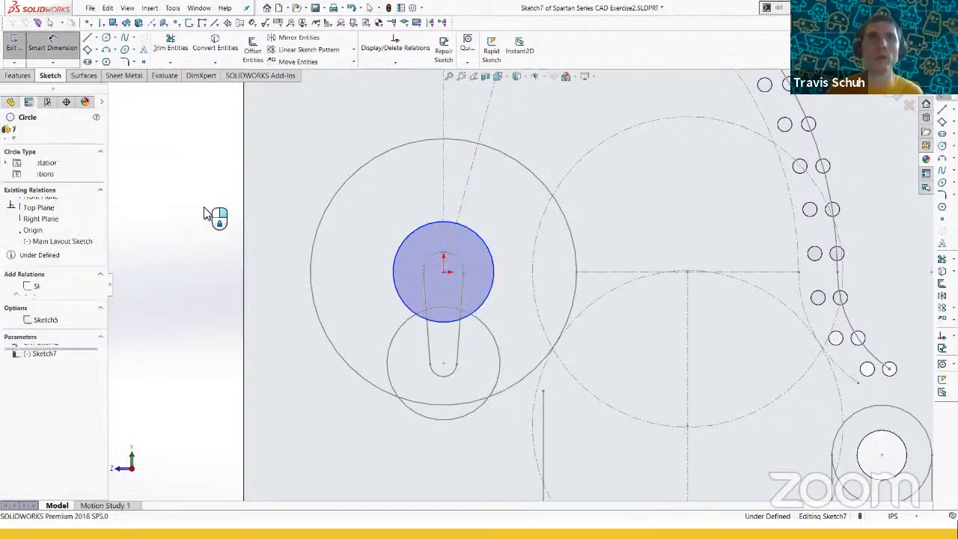
{"action": "left_click", "coordinate": [280, 204]}
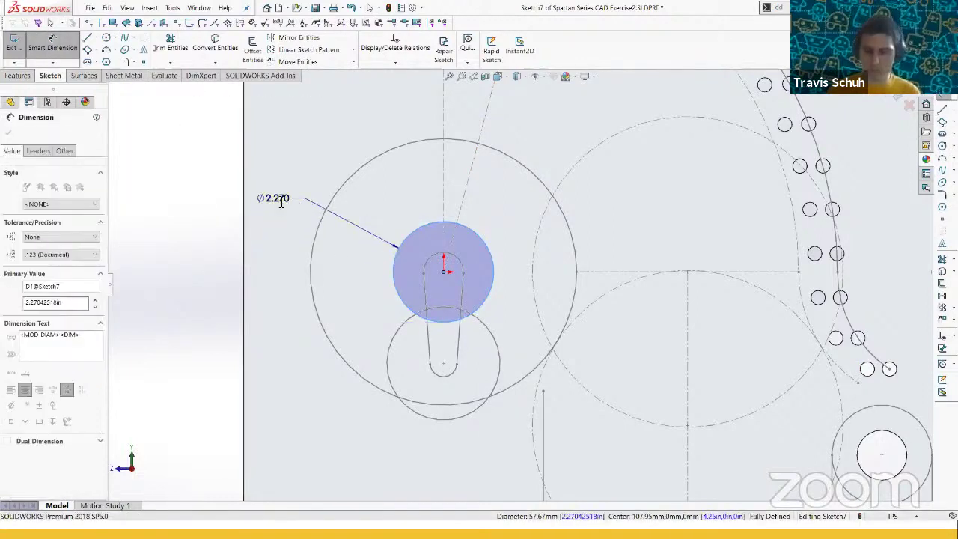
{"action": "type", "text": "1.125"}
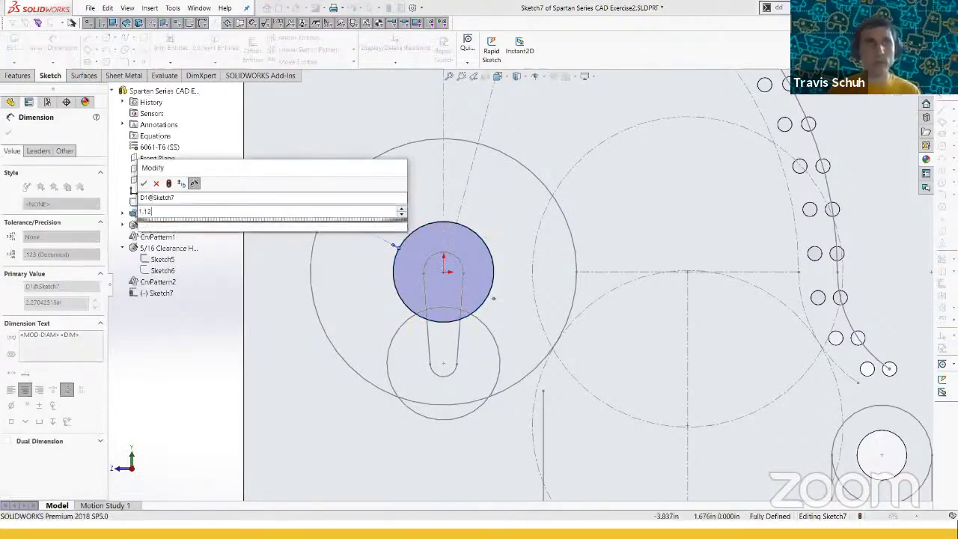
{"action": "key", "text": "Return"}
{"action": "key", "text": "Escape"}
- Draw a circle about 1.35 in in diameter at the centre of the tapered slot outline's lower arc
{"action": "key", "text": "s"}
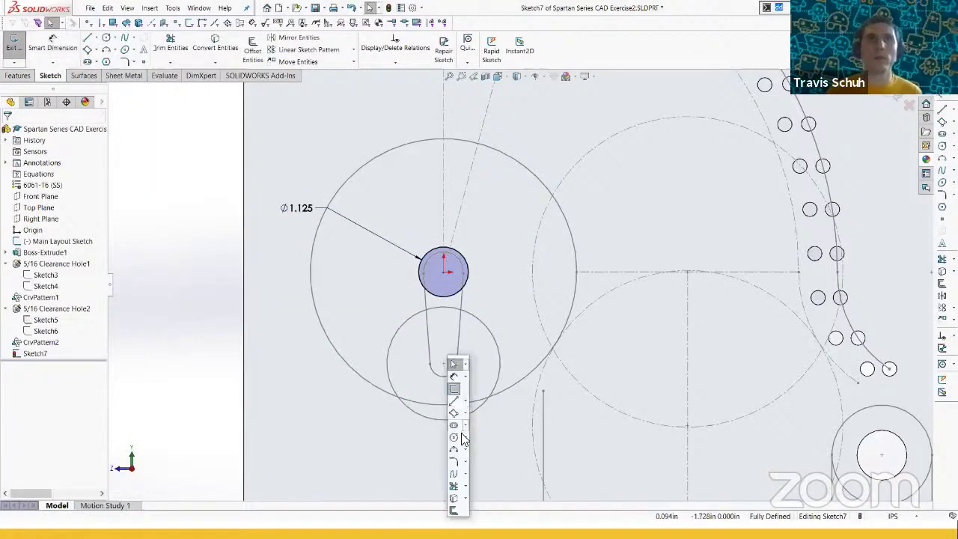
{"action": "left_click", "coordinate": [453, 437]}
{"action": "left_click", "coordinate": [443, 363]}
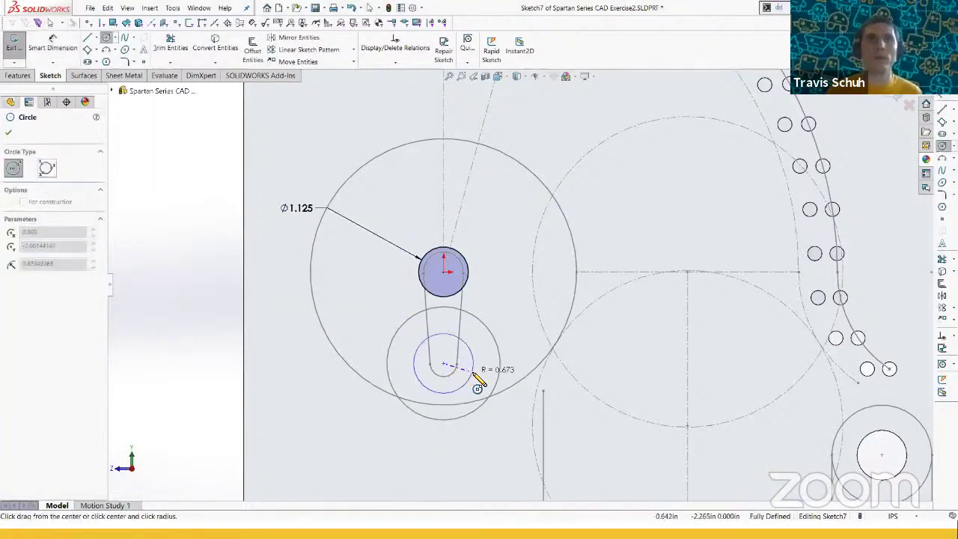
{"action": "left_click", "coordinate": [472, 363]}
- Dimension the lower circle with a diameter of .75 in
{"action": "left_click", "coordinate": [472, 364]}
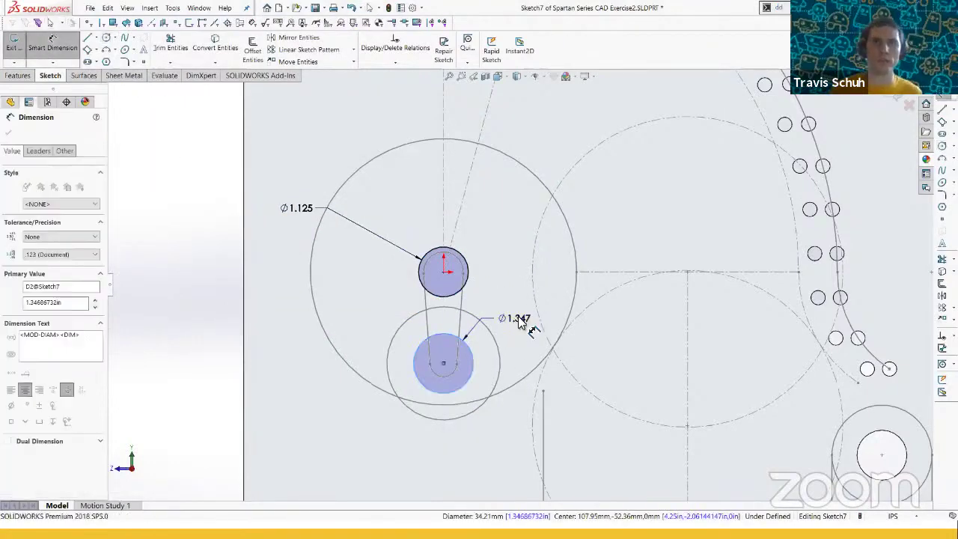
{"action": "left_click", "coordinate": [521, 323]}
{"action": "type", "text": ".75"}
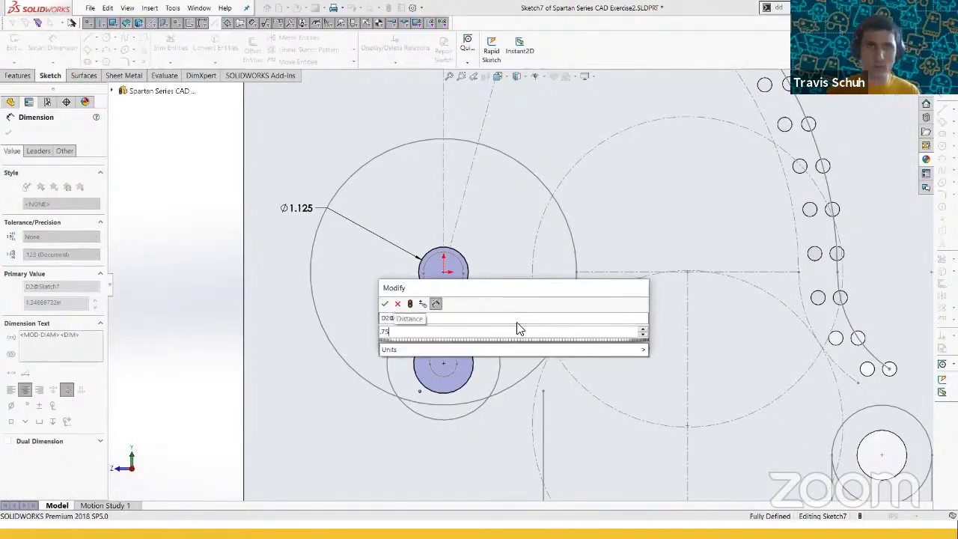
{"action": "key", "text": "Return"}
{"action": "key", "text": "Escape"}
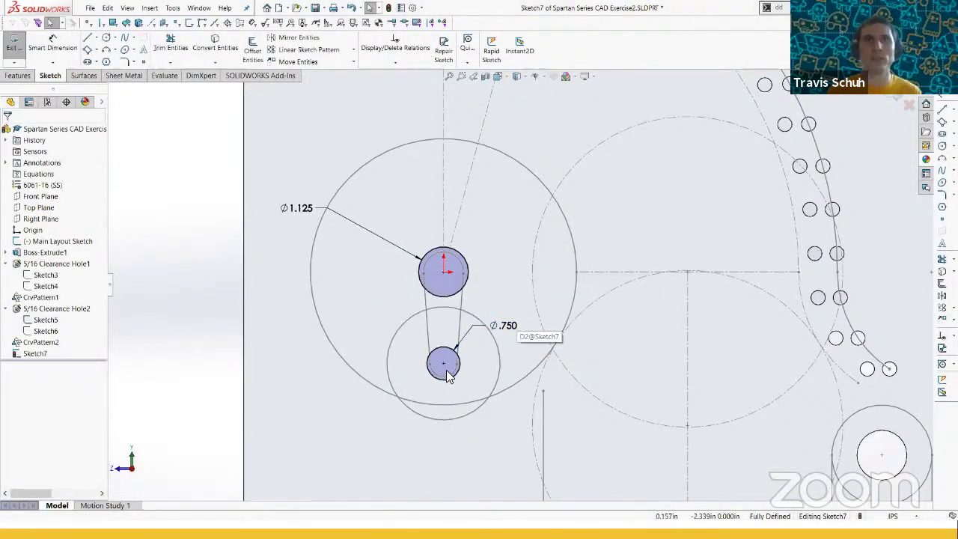
- Draw a horizontal construction line about 1.94 in long through the centre of the .750 in circle
{"action": "scroll", "coordinate": [440, 366], "scroll_direction": "down", "scroll_amount": 2}
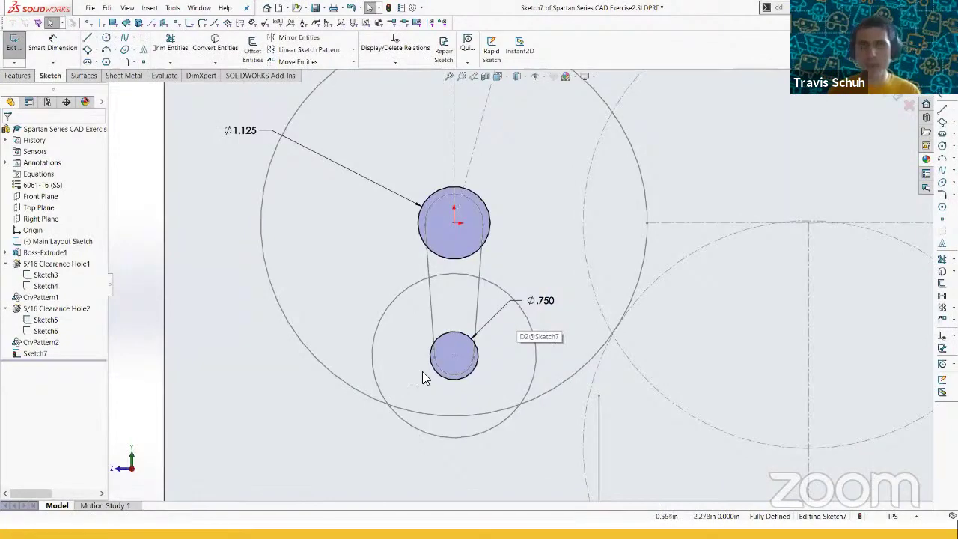
{"action": "key", "text": "l"}
{"action": "left_click", "coordinate": [396, 355]}
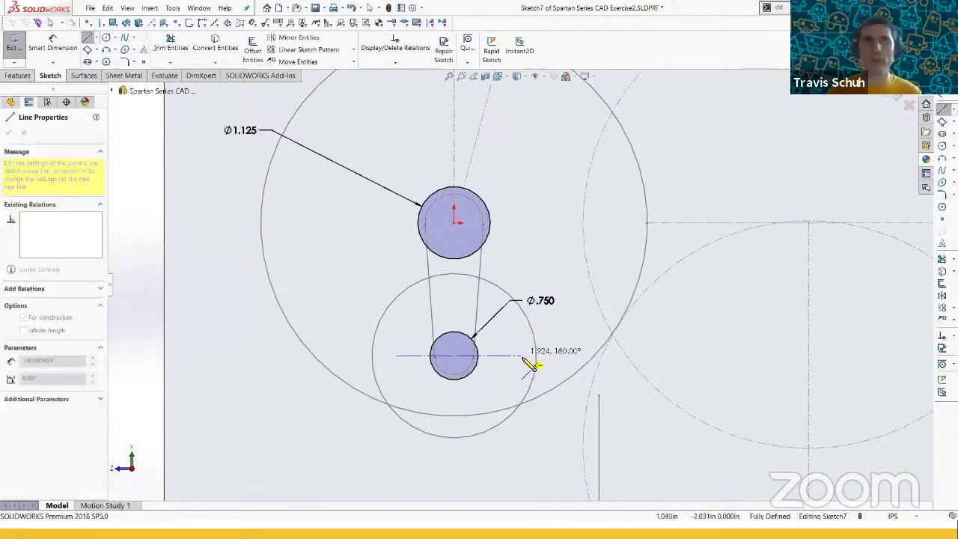
{"action": "left_click", "coordinate": [523, 354]}
{"action": "key", "text": "Escape"}
{"action": "left_click", "coordinate": [494, 357]}
{"action": "left_click", "coordinate": [452, 356]}
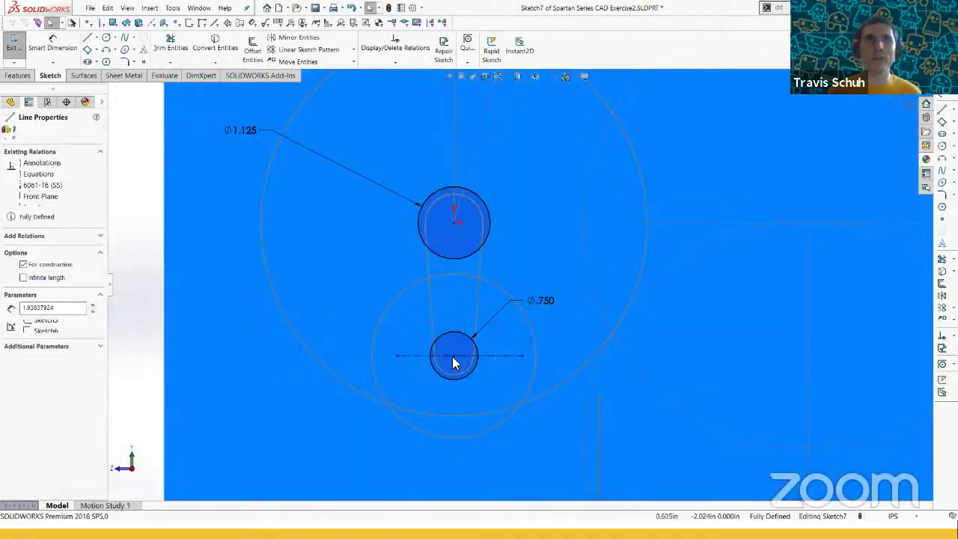
{"action": "left_click", "coordinate": [453, 354], "text": "ctrl"}
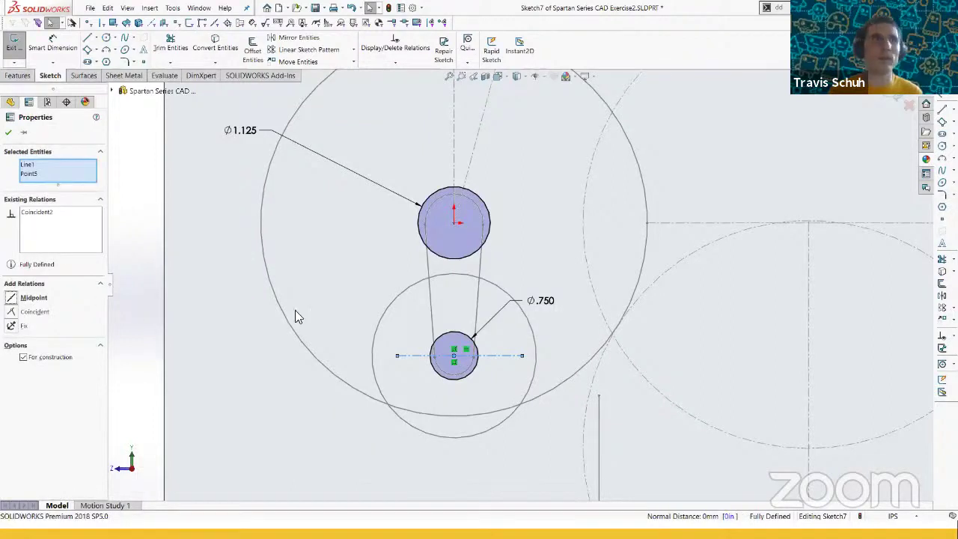
{"action": "scroll", "coordinate": [417, 337], "scroll_direction": "up", "scroll_amount": 1}
{"action": "left_click", "coordinate": [178, 348]}
- Draw small circles on the construction line's endpoints, with radii of about 0.22 in at the left end and 0.18 in at the right
{"action": "scroll", "coordinate": [421, 342], "scroll_direction": "down", "scroll_amount": 2}
{"action": "key", "text": "s"}
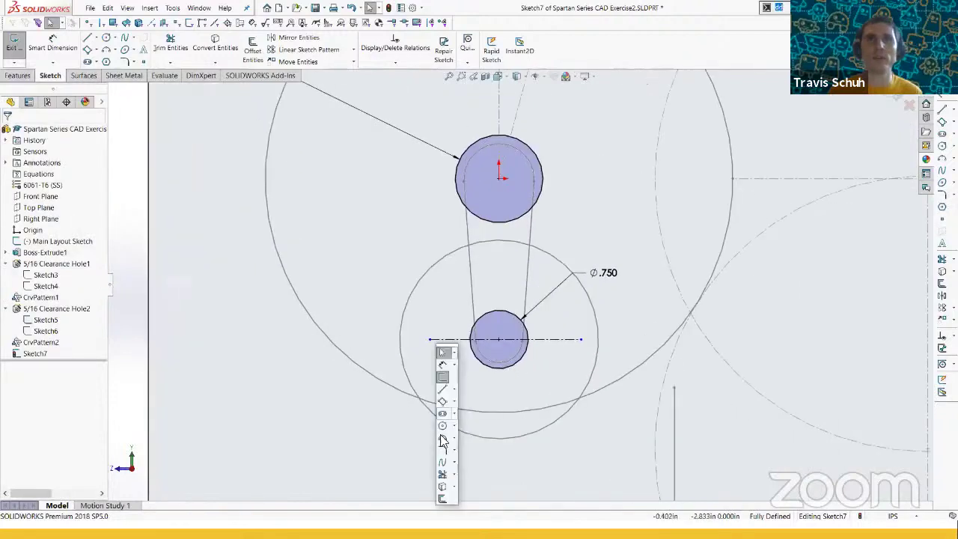
{"action": "left_click", "coordinate": [442, 425]}
{"action": "left_click", "coordinate": [429, 339]}
{"action": "left_click", "coordinate": [441, 351]}
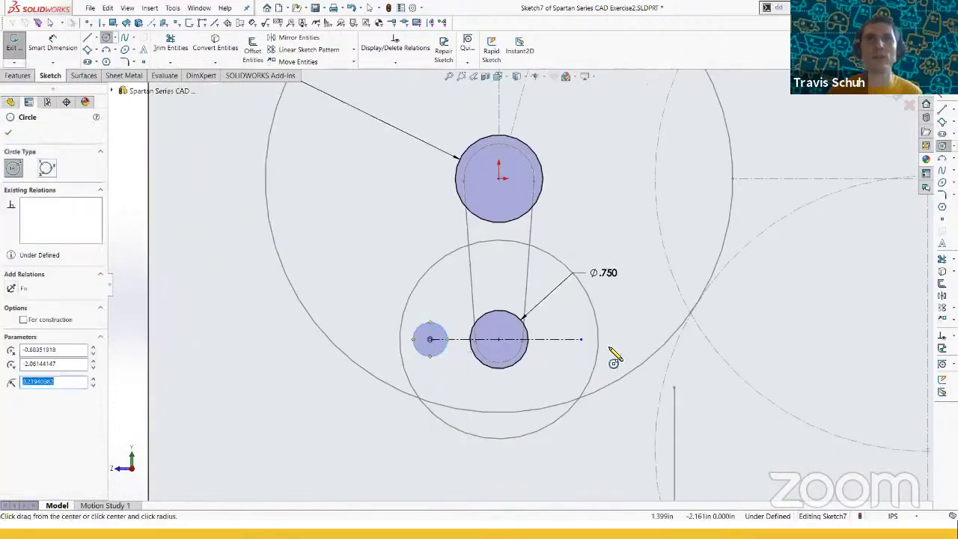
{"action": "left_click", "coordinate": [581, 339]}
{"action": "left_click", "coordinate": [595, 338]}
{"action": "key", "text": "Escape"}
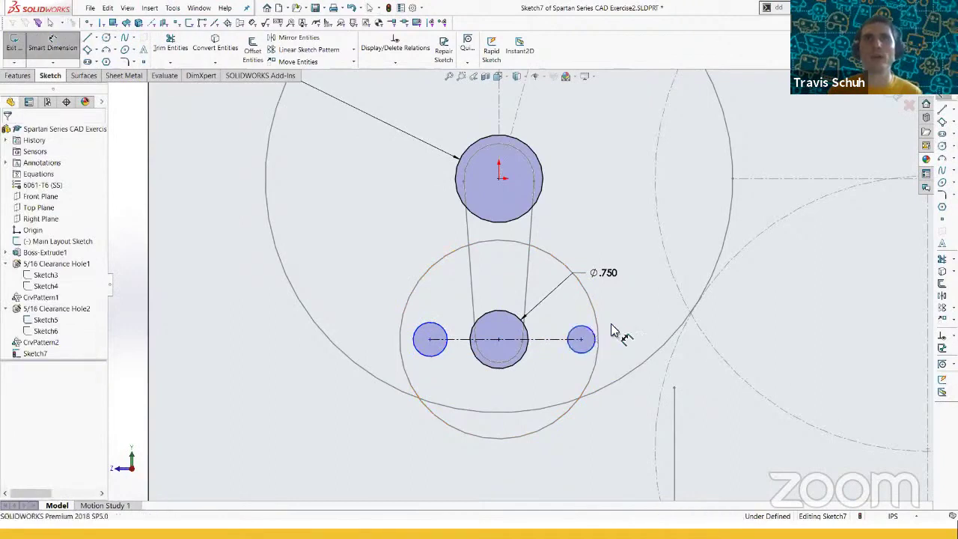
- Dimension the small circle at the construction line's right end with a diameter of .196 in
{"action": "left_click", "coordinate": [593, 334]}
{"action": "left_click", "coordinate": [629, 309]}
{"action": "type", "text": ".12"}
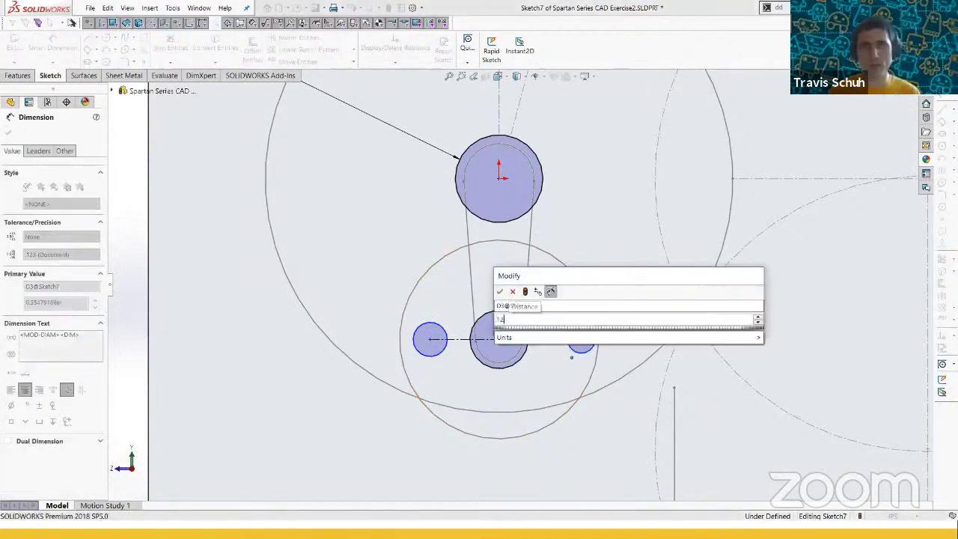
{"action": "key", "text": "BackSpace"}
{"action": "type", "text": "96"}
{"action": "key", "text": "BackSpace"}
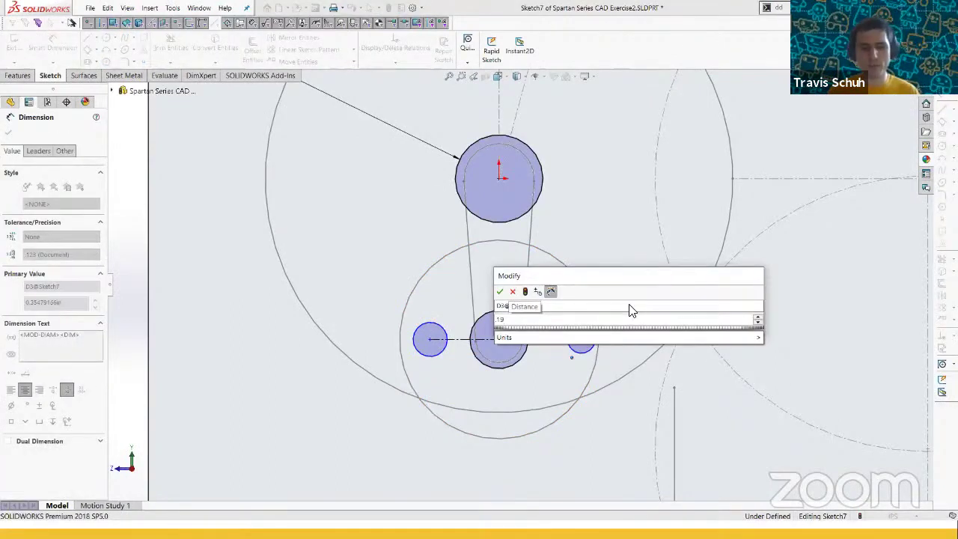
{"action": "key", "text": "Return"}
{"action": "key", "text": "Escape"}
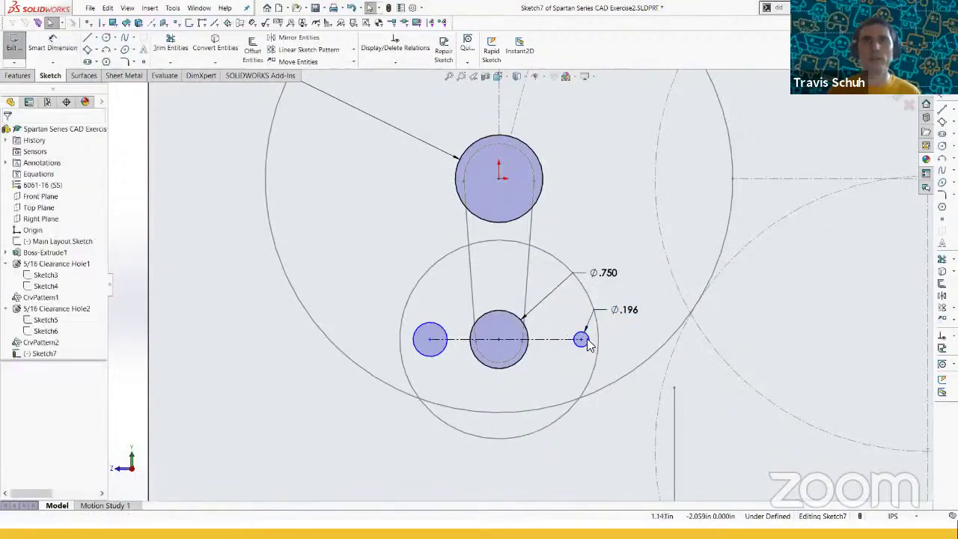
- Apply an equal relation between the small circles at both ends of the construction line
{"action": "left_click", "coordinate": [587, 340]}
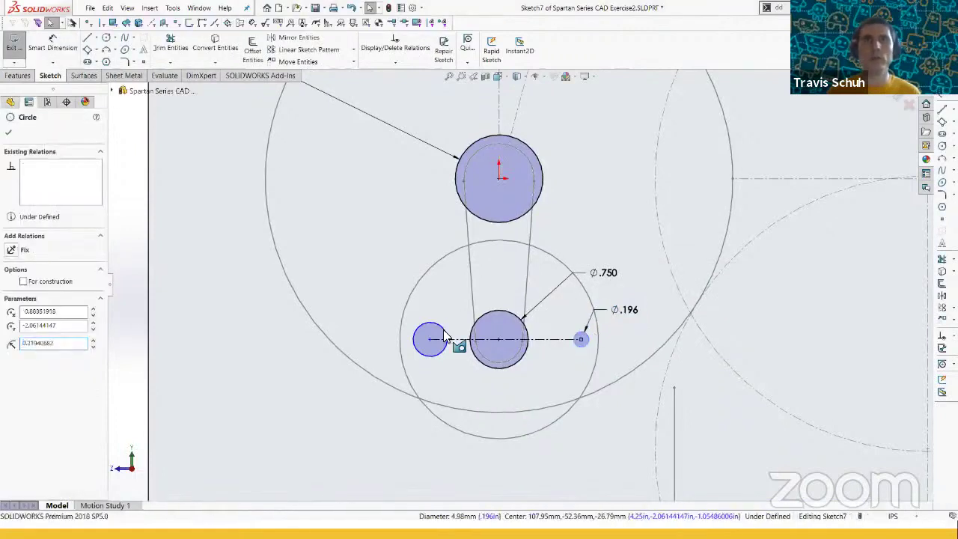
{"action": "left_click", "coordinate": [445, 331], "text": "ctrl"}
{"action": "key", "text": "q"}
- Dimension the horizontal construction line between the small circles with a length of 2.000 in
{"action": "key", "text": "d"}
{"action": "left_click", "coordinate": [453, 339]}
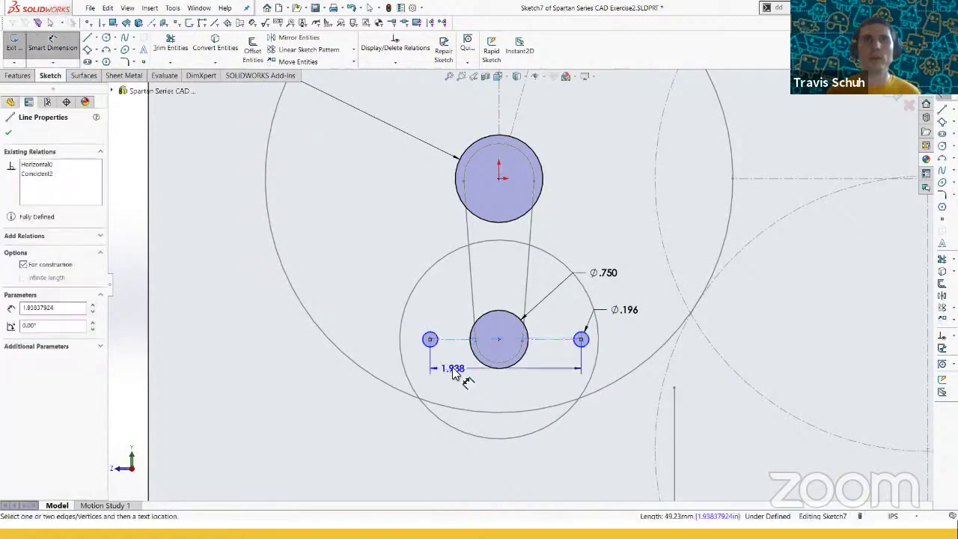
{"action": "left_click", "coordinate": [452, 374]}
{"action": "type", "text": "2.000in"}
{"action": "key", "text": "Return"}
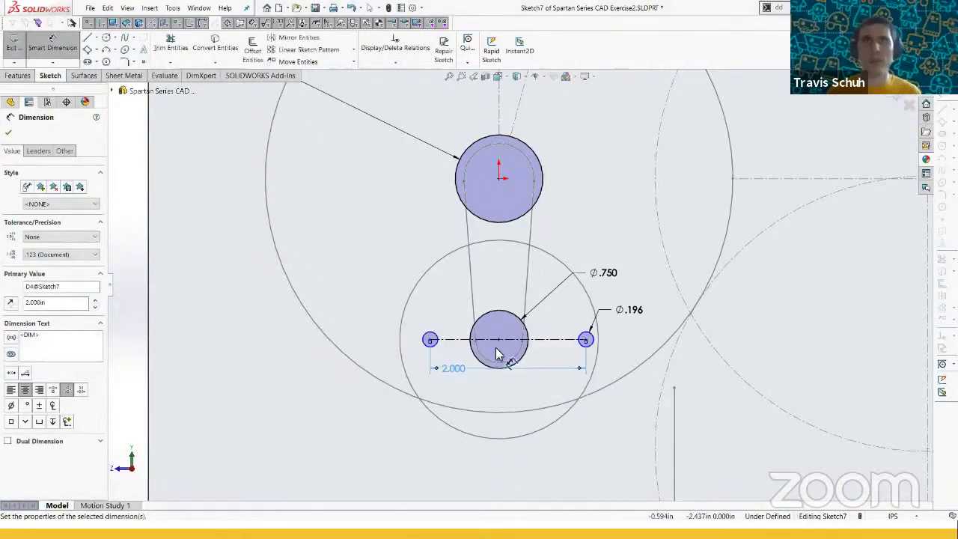
{"action": "key", "text": "Escape"}
- Constrain the centre of the .750 in circle to the construction line's midpoint and centre the 2.000 dimension text below the line
{"action": "left_click", "coordinate": [509, 341]}
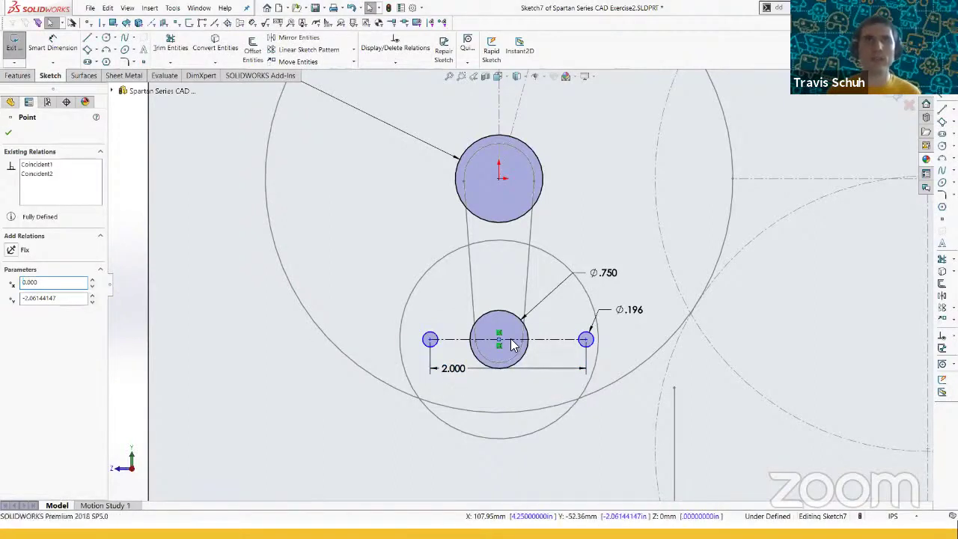
{"action": "left_click", "coordinate": [510, 343], "text": "ctrl"}
{"action": "key", "text": "m"}
{"action": "key", "text": "Escape"}
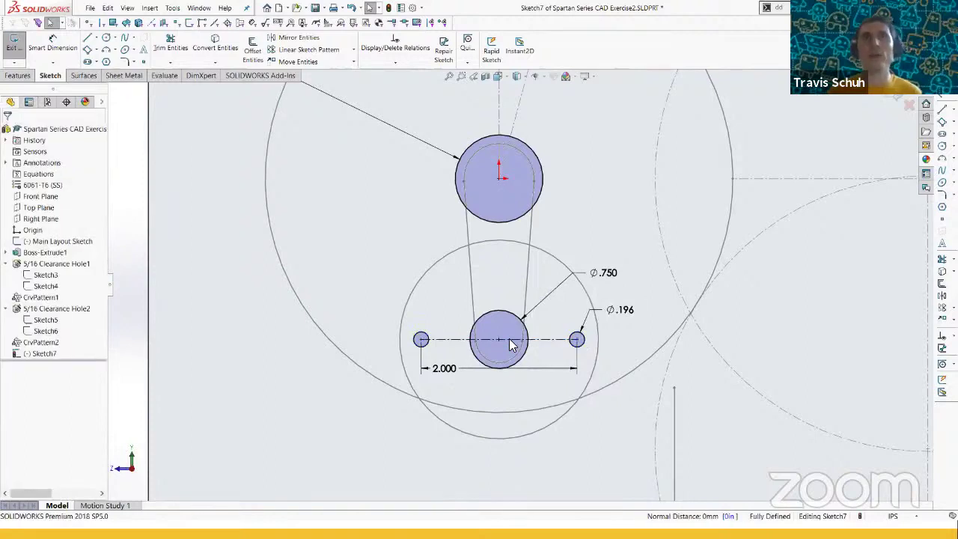
{"action": "scroll", "coordinate": [512, 356], "scroll_direction": "up", "scroll_amount": 3}
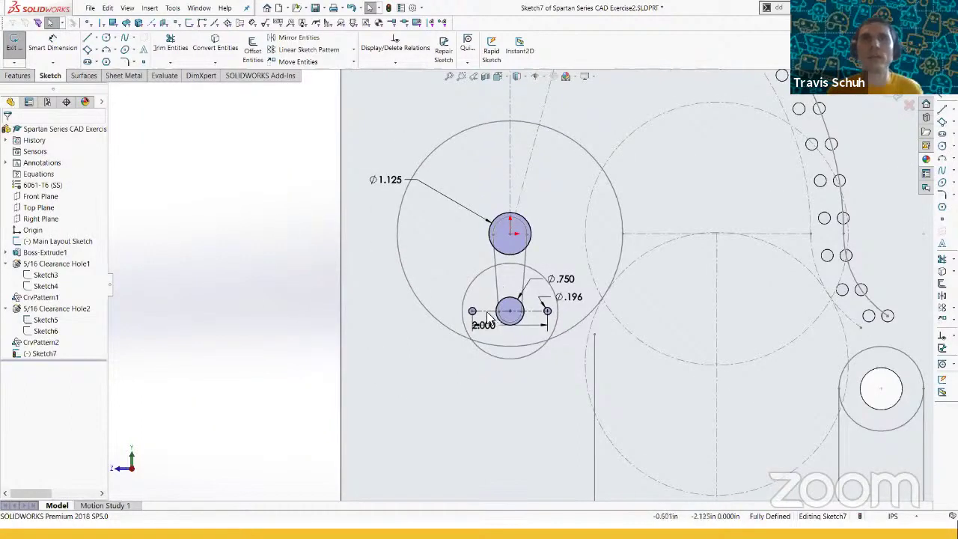
{"action": "scroll", "coordinate": [543, 317], "scroll_direction": "down", "scroll_amount": 2}
{"action": "left_click_drag", "start_coordinate": [462, 333], "coordinate": [521, 346]}
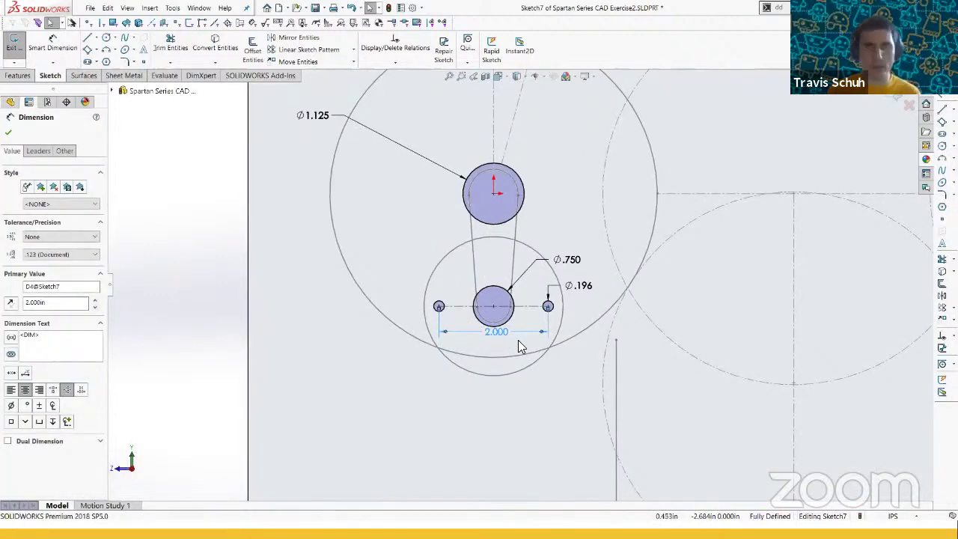
- Draw a 3-point corner rectangle about 3.4 in wide and 3.8 in tall around the two bearing circles and both small holes
{"action": "key", "text": "s"}
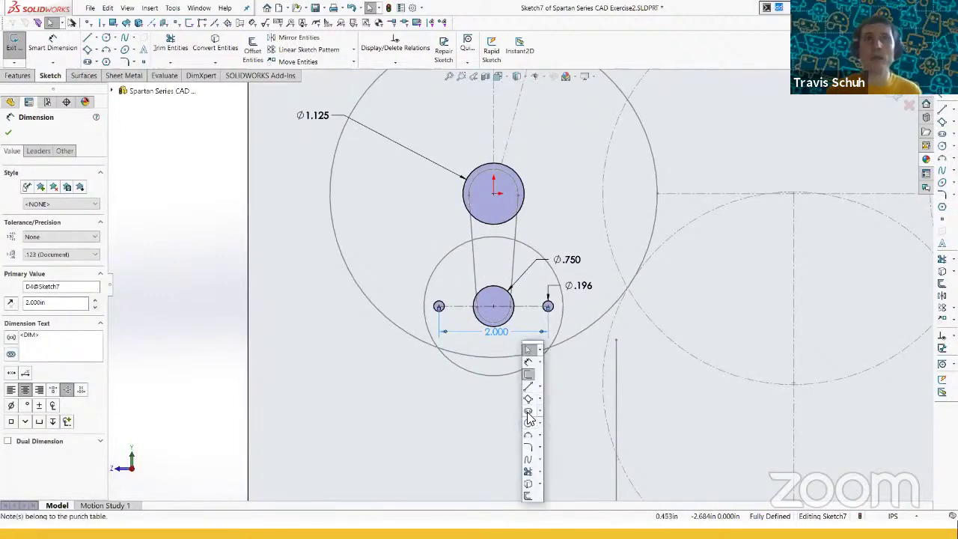
{"action": "left_click", "coordinate": [528, 399]}
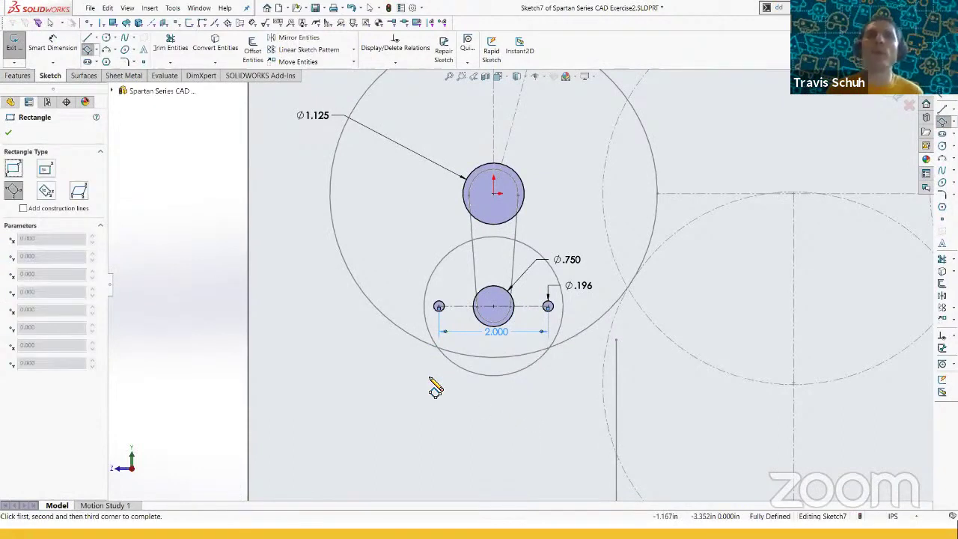
{"action": "left_click", "coordinate": [408, 342]}
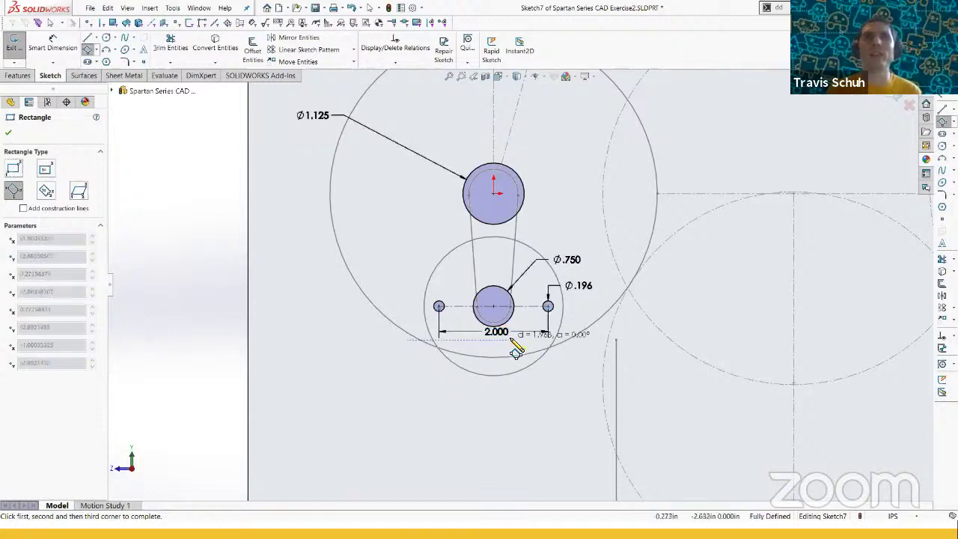
{"action": "left_click", "coordinate": [588, 340]}
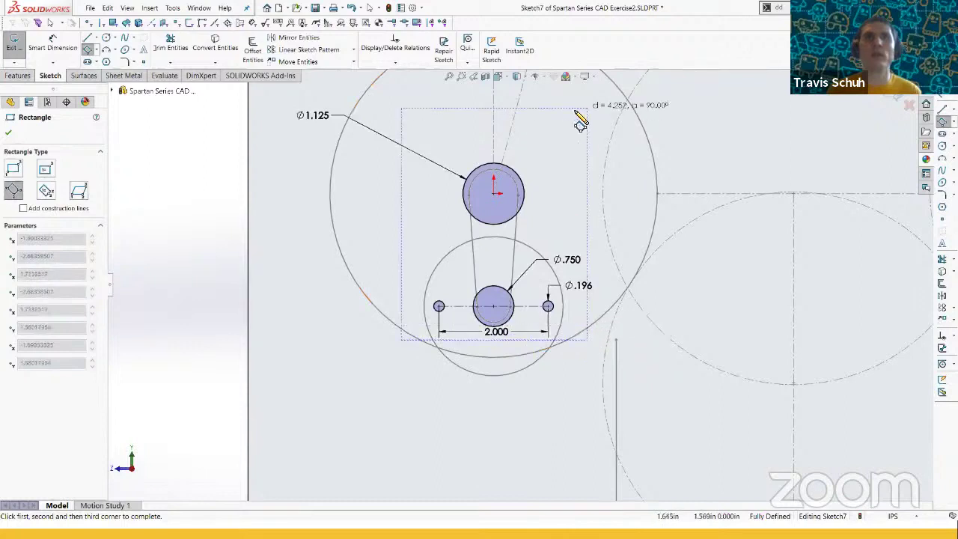
{"action": "left_click", "coordinate": [563, 149]}
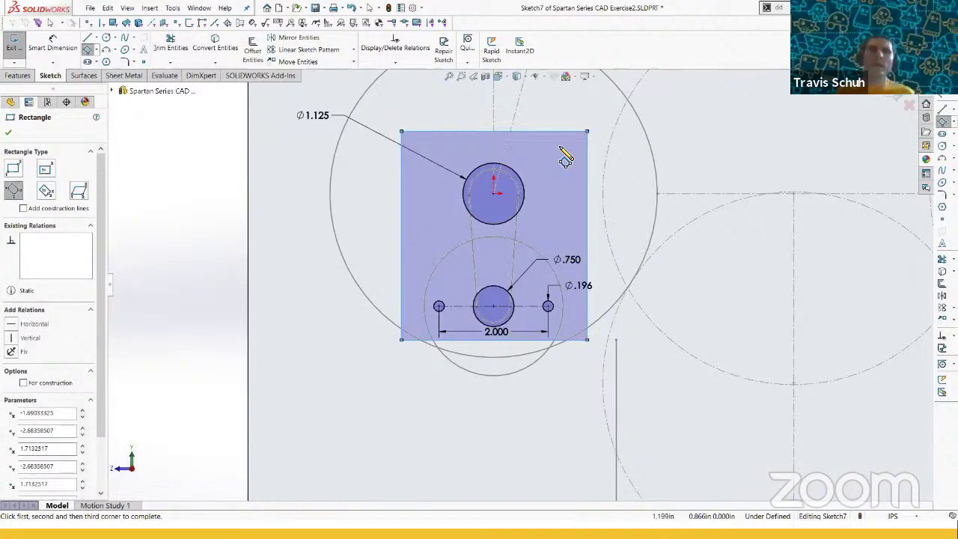
{"action": "key", "text": "Escape"}
{"action": "scroll", "coordinate": [482, 190], "scroll_direction": "up", "scroll_amount": 1}
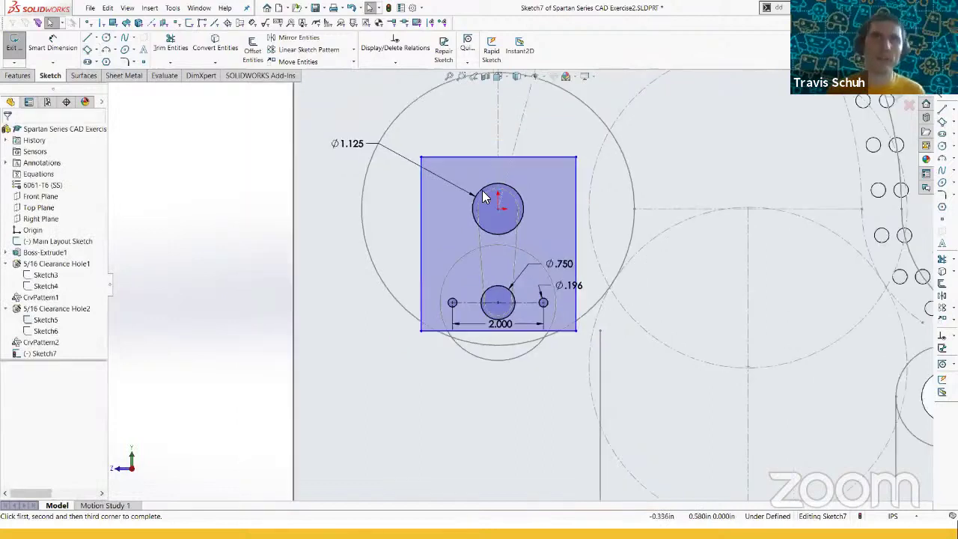
{"action": "scroll", "coordinate": [482, 190], "scroll_direction": "down", "scroll_amount": 3}
{"action": "key", "text": "d"}
{"action": "left_click", "coordinate": [499, 196]}
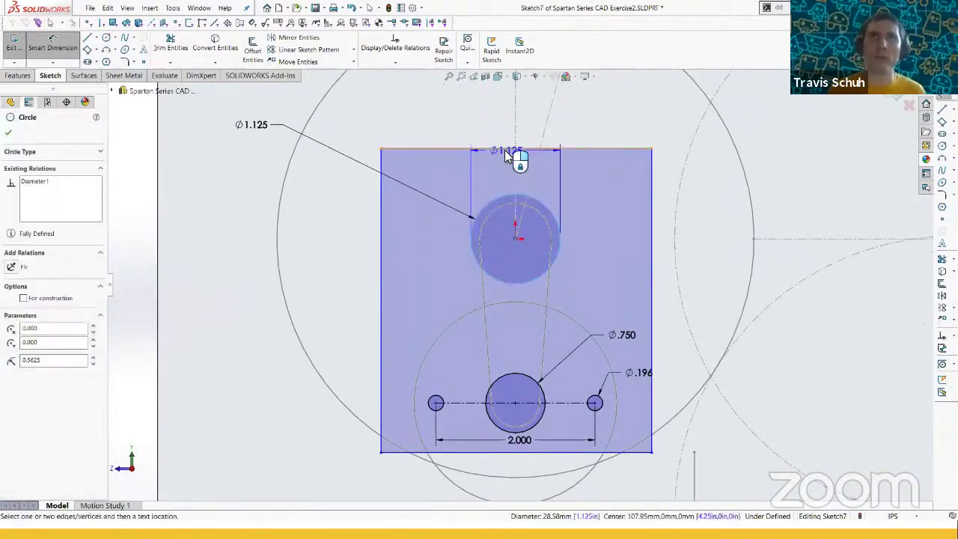
{"action": "key", "text": "Escape"}
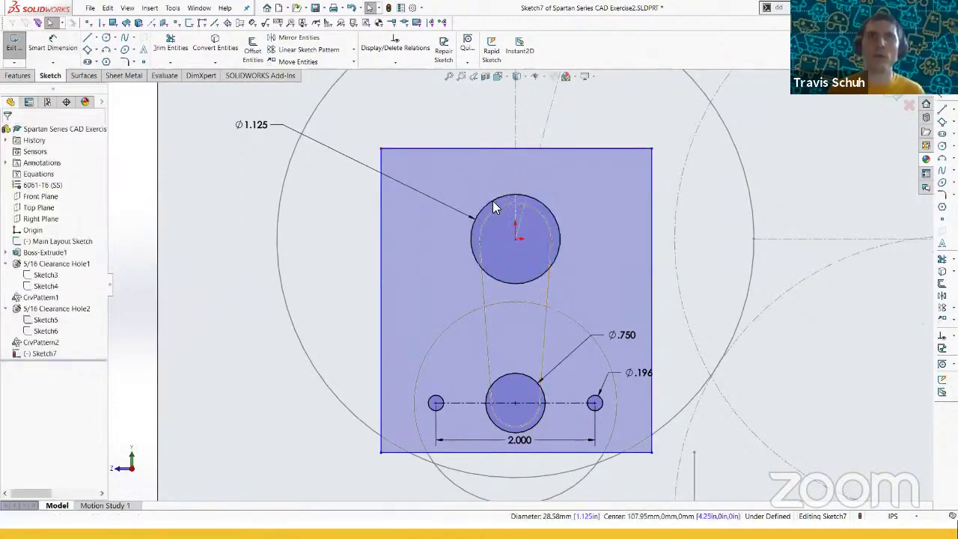
{"action": "left_click", "coordinate": [493, 198]}
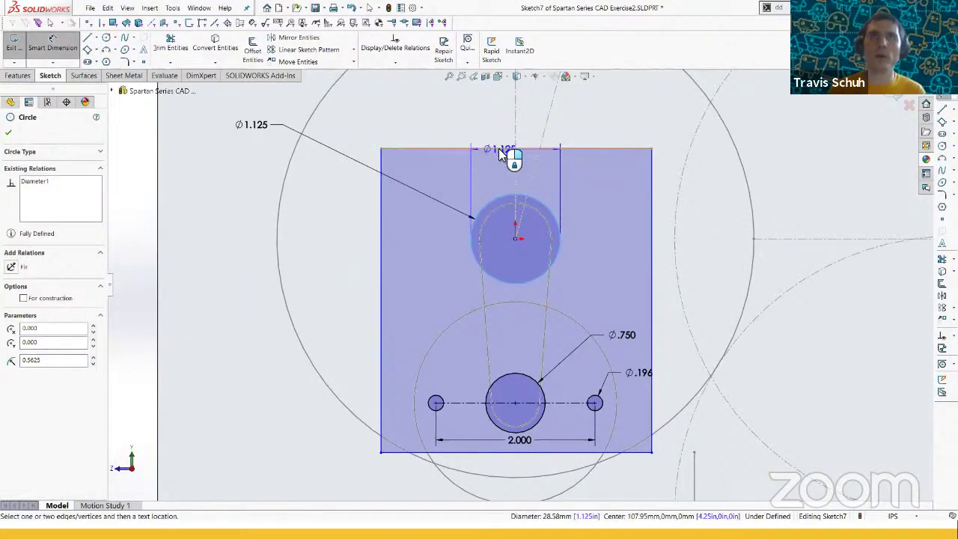
{"action": "left_click", "coordinate": [499, 148]}
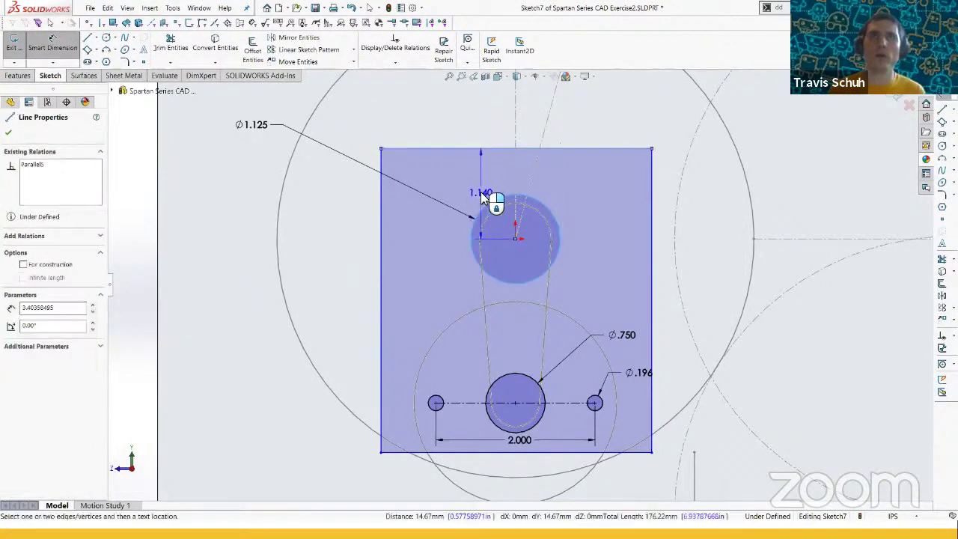
{"action": "key", "text": "Escape"}
{"action": "key", "text": "Escape"}
- Dimension the gap between the 1.125 in circle's upper edge and the rectangle's top line as .5 in
{"action": "key", "text": "Return"}
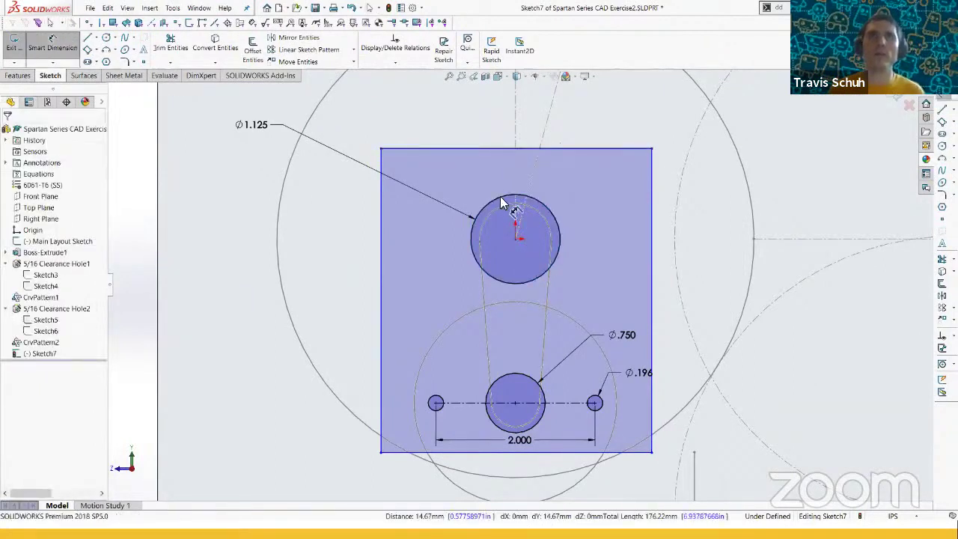
{"action": "left_click", "coordinate": [499, 196]}
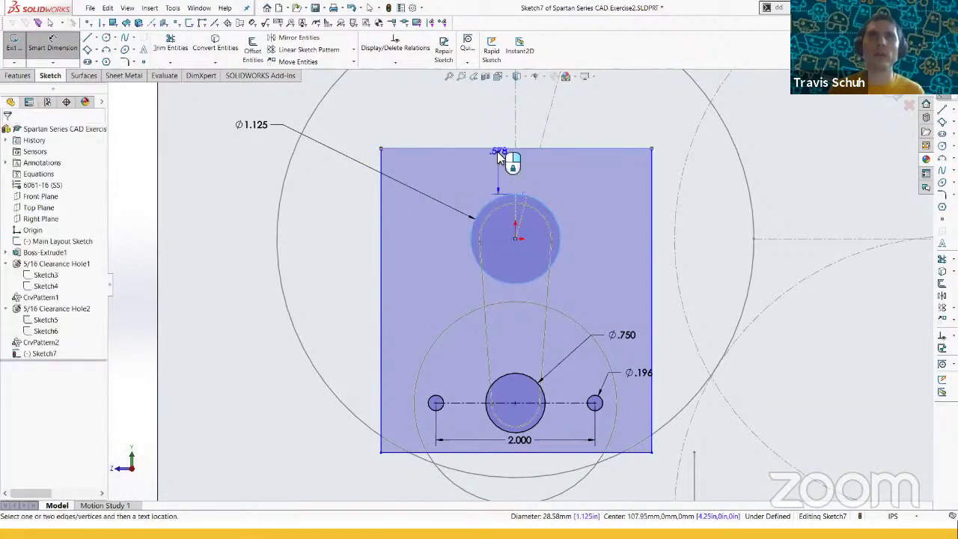
{"action": "left_click", "coordinate": [498, 149]}
{"action": "left_click", "coordinate": [488, 170]}
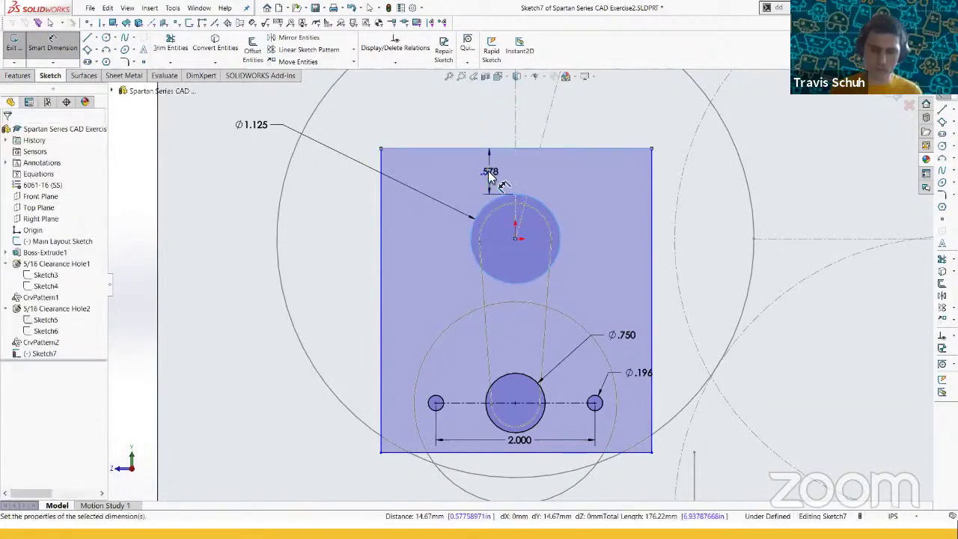
{"action": "type", "text": ".5"}
{"action": "key", "text": "Return"}
{"action": "key", "text": "Escape"}
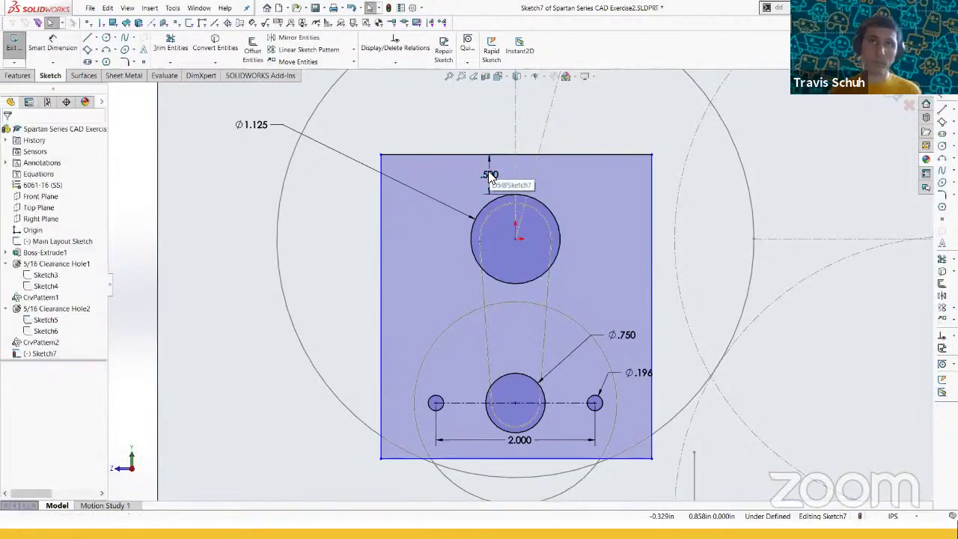
- Add a vertical relation between the midpoint of the rectangle's top line and the origin
{"action": "left_click", "coordinate": [518, 244]}
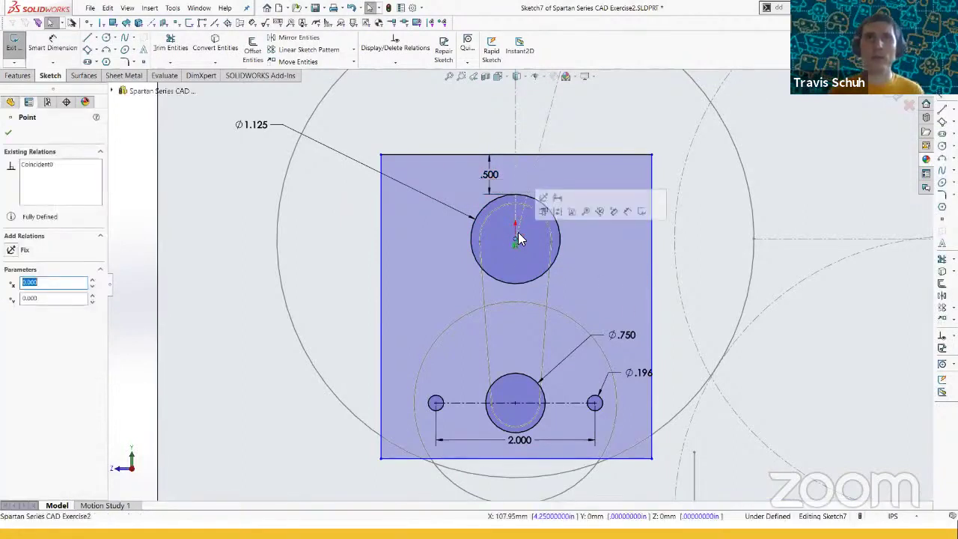
{"action": "left_click", "coordinate": [522, 154]}
{"action": "right_click", "coordinate": [522, 154]}
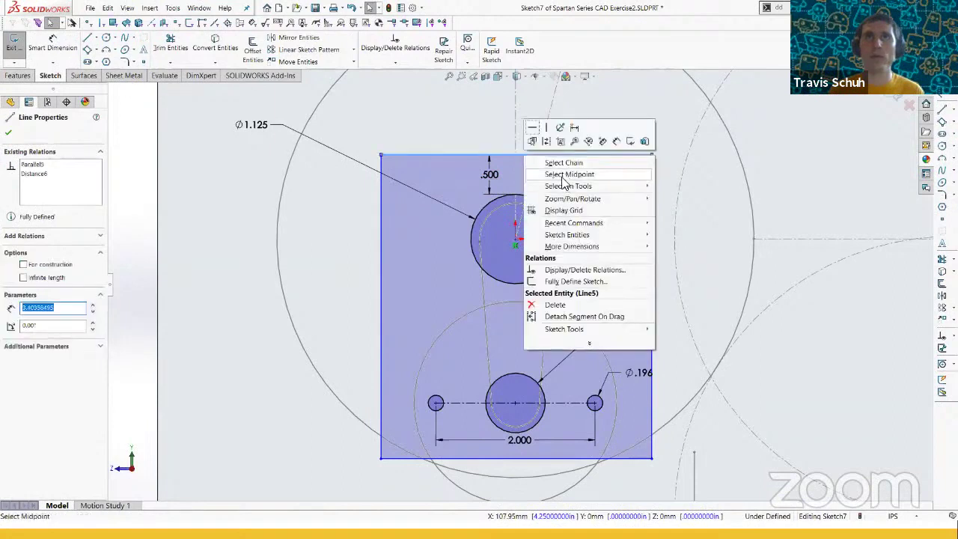
{"action": "left_click", "coordinate": [565, 175]}
{"action": "left_click", "coordinate": [515, 239], "text": "ctrl"}
{"action": "left_click", "coordinate": [515, 156], "text": "ctrl"}
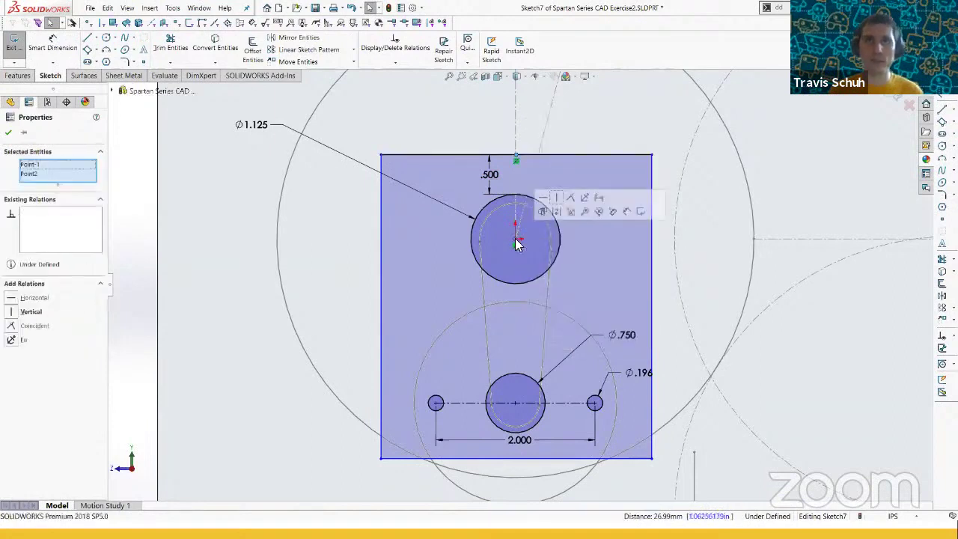
{"action": "key", "text": "Escape"}
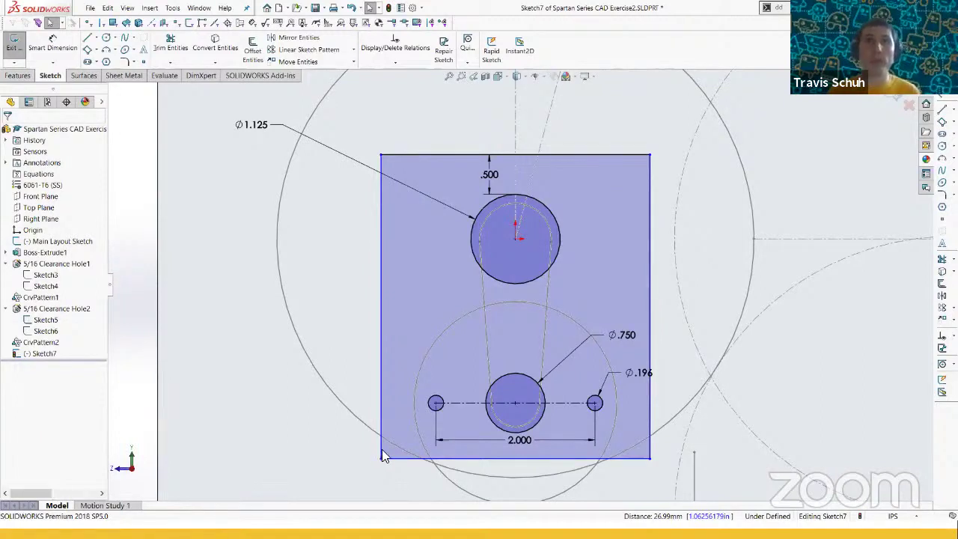
- Set the gap between the 1.125 in circle and the rectangle's top line to .75 in
{"action": "double_click", "coordinate": [491, 179]}
{"action": "type", "text": ".75"}
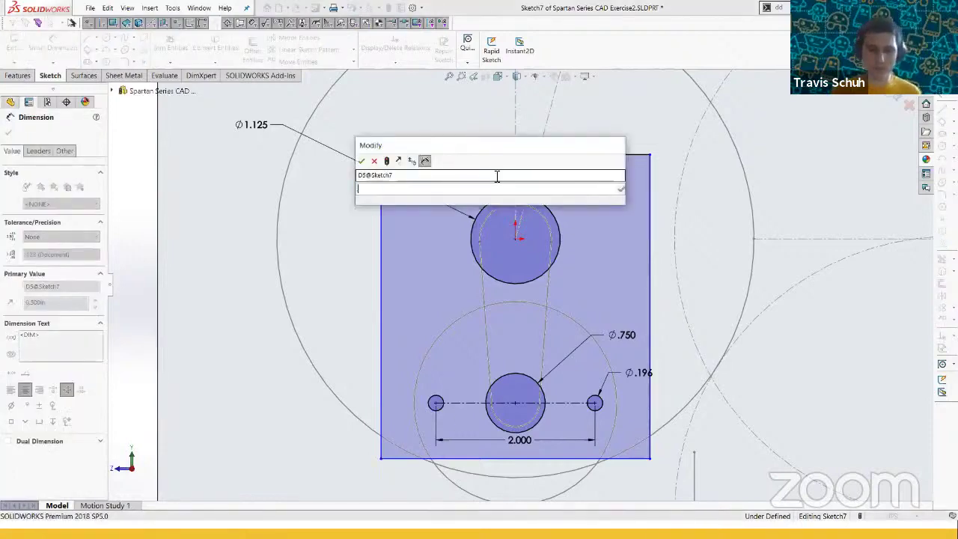
{"action": "key", "text": "Return"}
- Reshape the rectangle from its lower-left corner to about 3.2 in wide and 4.4 in tall
{"action": "scroll", "coordinate": [527, 250], "scroll_direction": "up", "scroll_amount": 3}
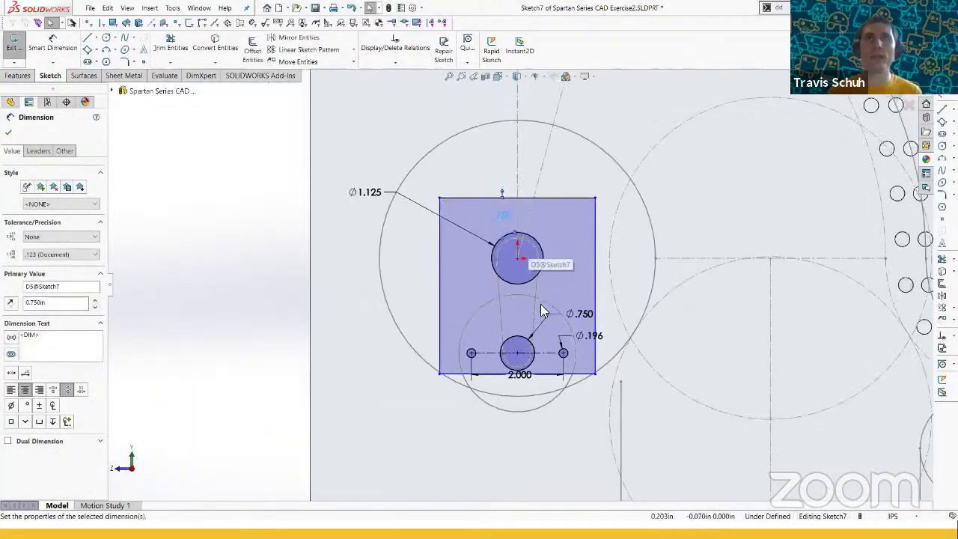
{"action": "scroll", "coordinate": [548, 319], "scroll_direction": "down", "scroll_amount": 2}
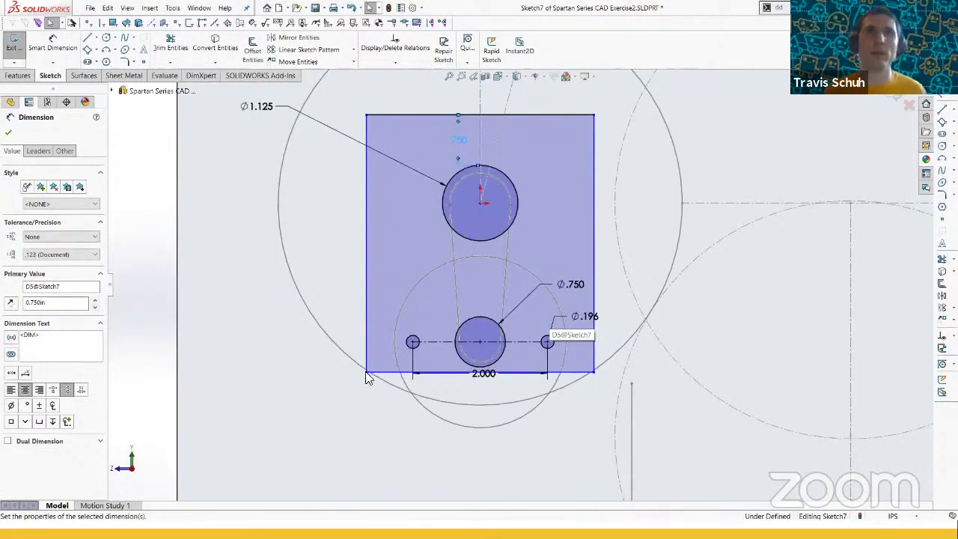
{"action": "mouse_move", "coordinate": [365, 369]}
{"action": "left_mouse_down"}
{"action": "mouse_move", "coordinate": [378, 417]}
{"action": "mouse_move", "coordinate": [371, 409]}
{"action": "left_mouse_up"}
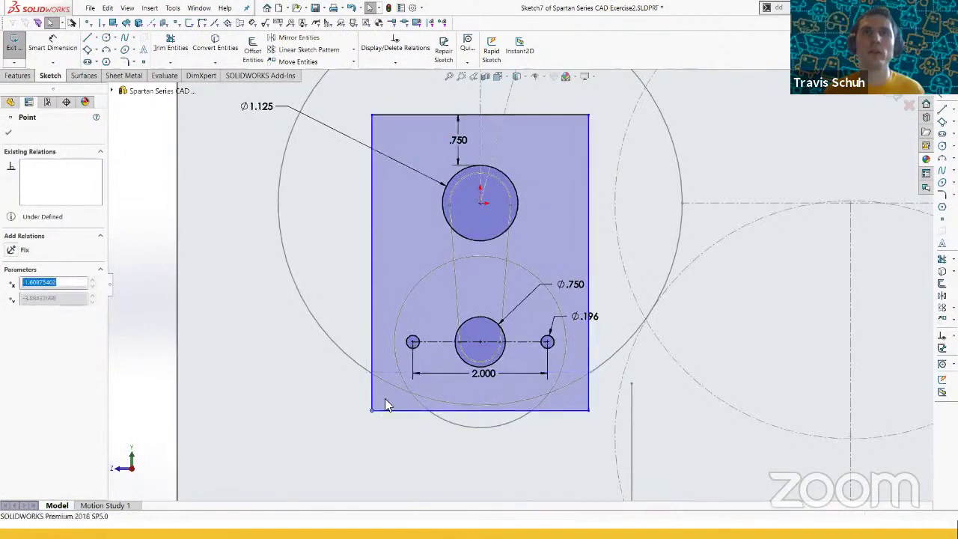
- Dimension the gap between the .75 in circle's lower edge and the rectangle's bottom line as .75 in
{"action": "left_click", "coordinate": [492, 386]}
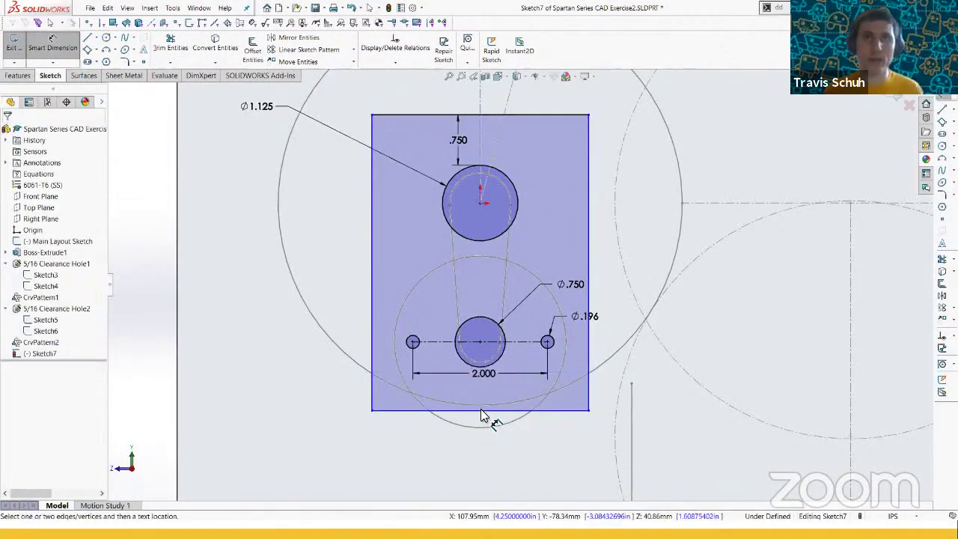
{"action": "left_click", "coordinate": [480, 411]}
{"action": "left_click", "coordinate": [482, 365]}
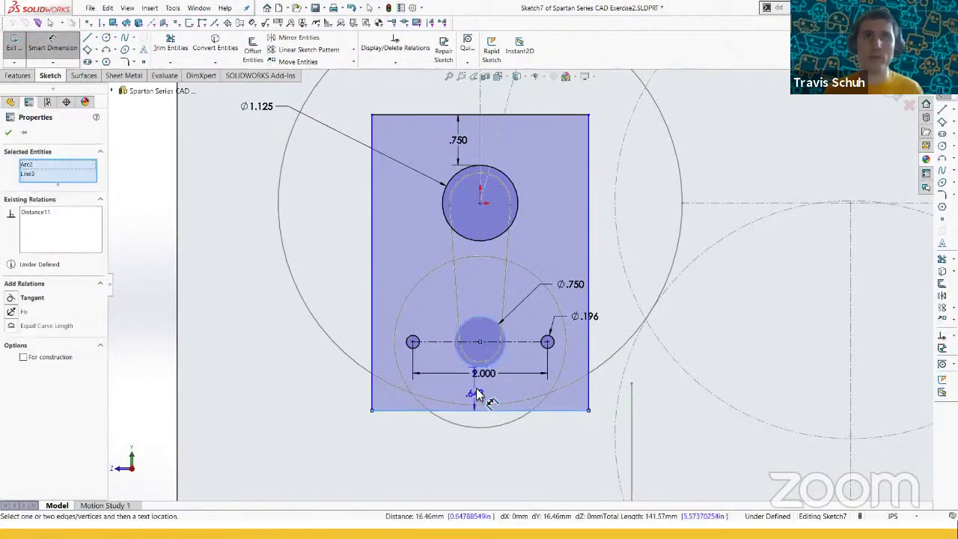
{"action": "left_click", "coordinate": [477, 389]}
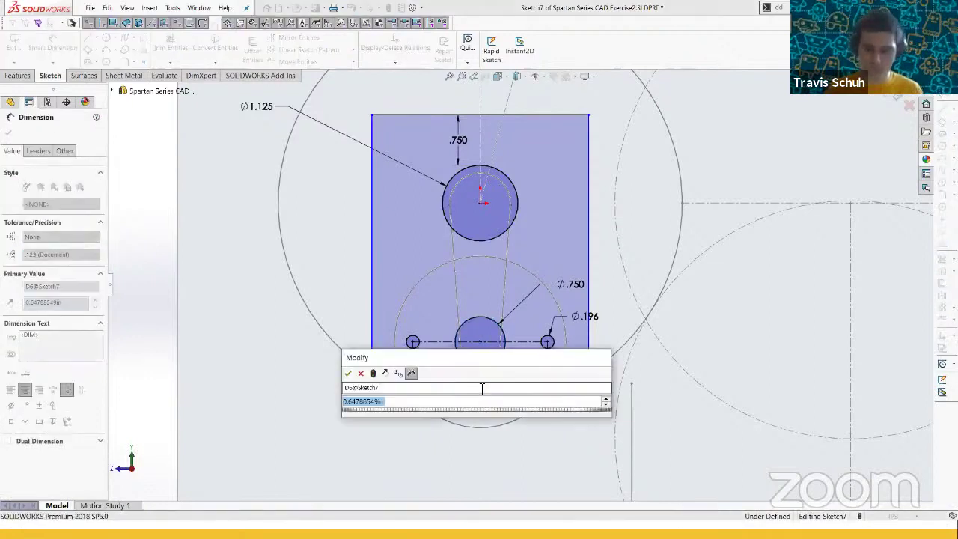
{"action": "type", "text": ".75"}
{"action": "key", "text": "Return"}
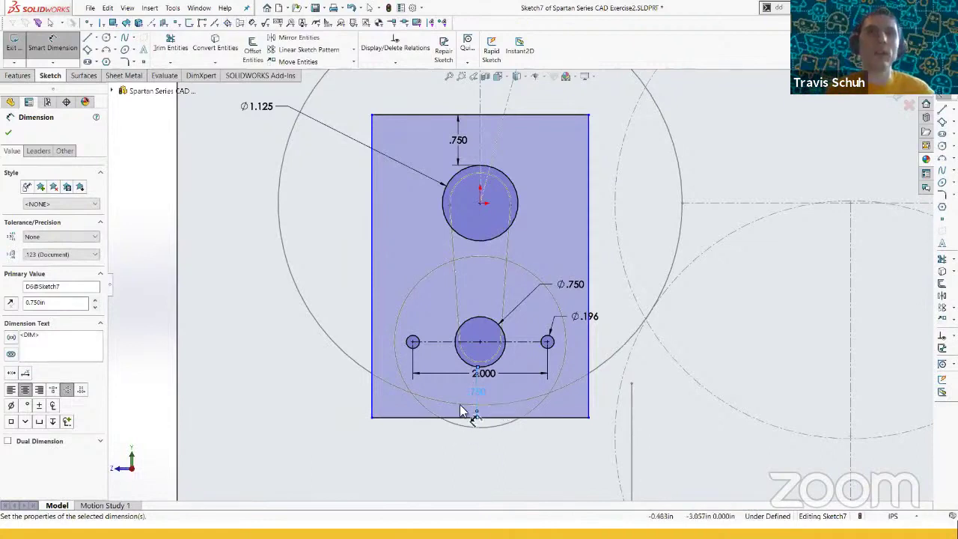
{"action": "scroll", "coordinate": [470, 399], "scroll_direction": "down", "scroll_amount": 1}
{"action": "key", "text": "Escape"}
- Dimension the gap between the left .196 in hole's outer edge and the rectangle's left line as .5 in
{"action": "key", "text": "d"}
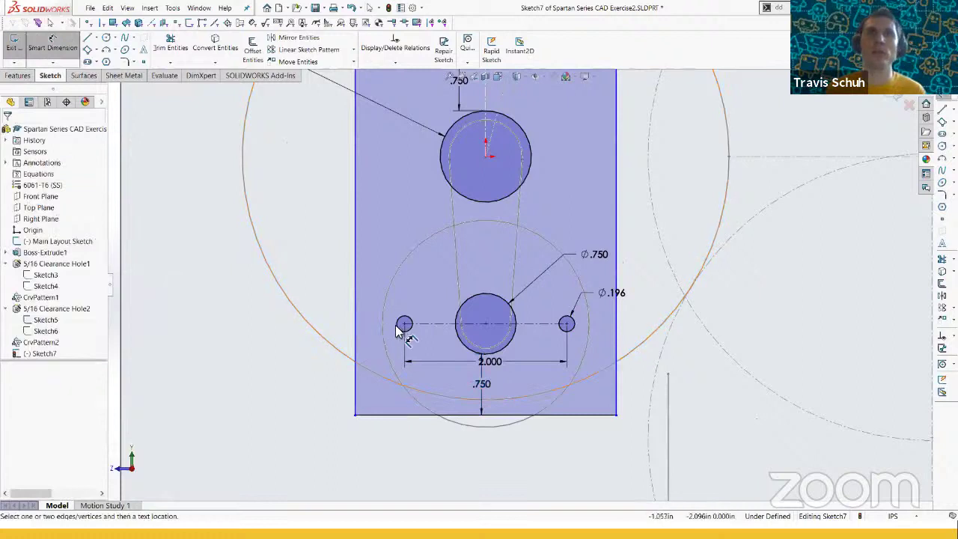
{"action": "left_click", "coordinate": [402, 325]}
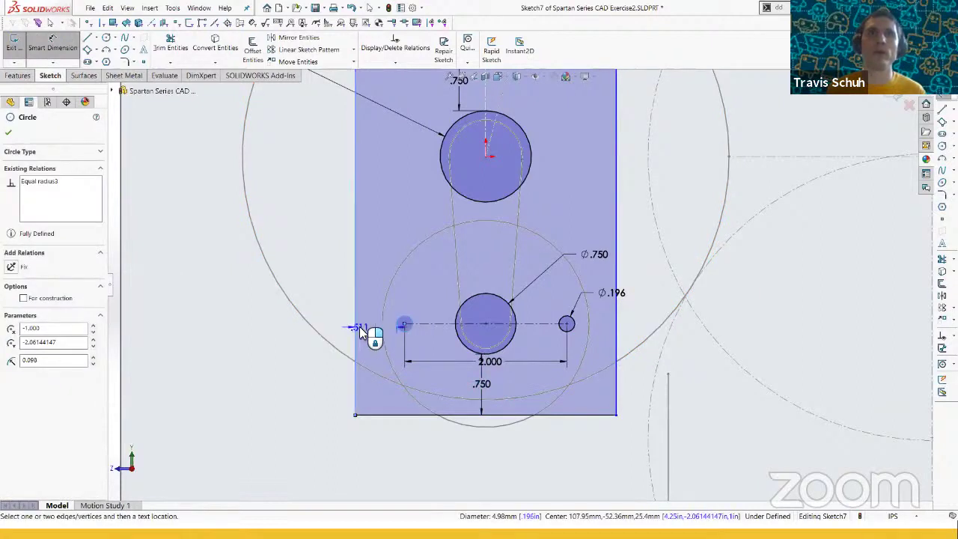
{"action": "key", "text": "Escape"}
{"action": "key", "text": "Return"}
{"action": "left_click", "coordinate": [397, 327], "text": "shift"}
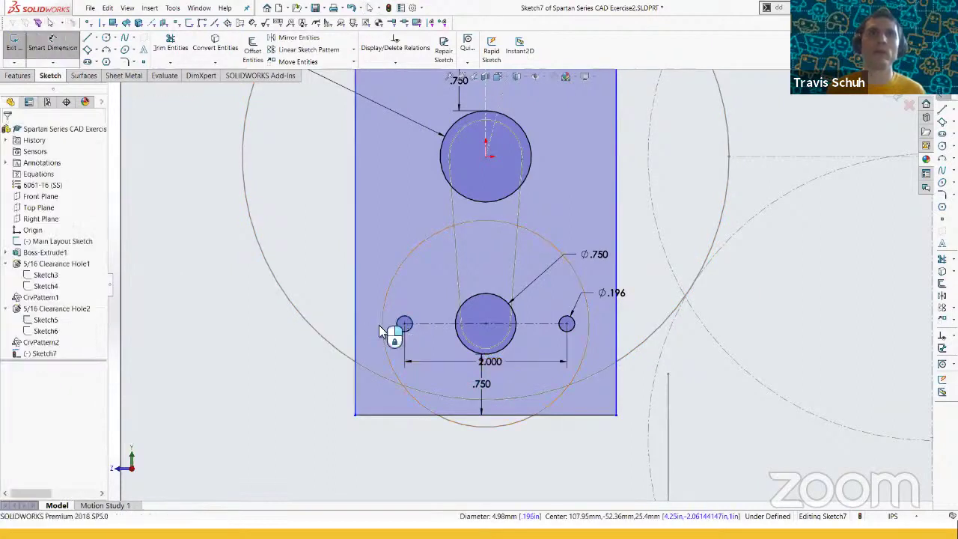
{"action": "left_click", "coordinate": [356, 325]}
{"action": "left_click", "coordinate": [356, 327]}
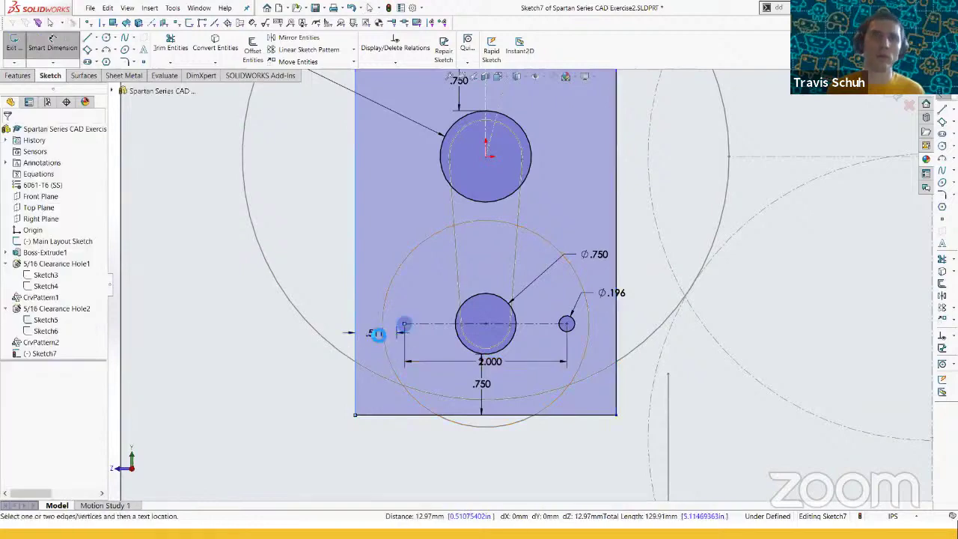
{"action": "left_click", "coordinate": [377, 336]}
{"action": "type", "text": ".5"}
{"action": "key", "text": "Return"}
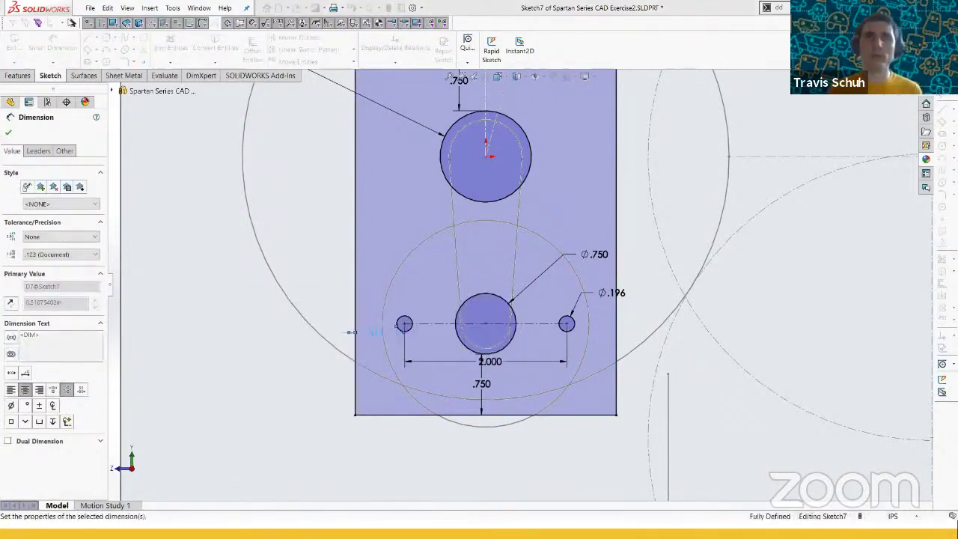
{"action": "scroll", "coordinate": [524, 309], "scroll_direction": "up", "scroll_amount": 2}
{"action": "key", "text": "Escape"}
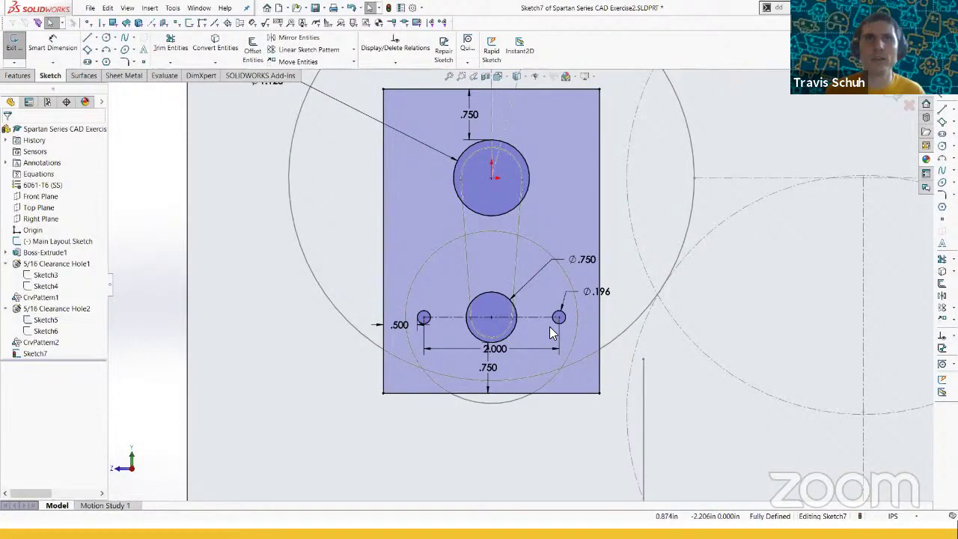
- Extrude the bearing plate sketch as a 0.25 in blind boss, kept as a separate body with Merge result off
{"action": "scroll", "coordinate": [549, 327], "scroll_direction": "up", "scroll_amount": 1}
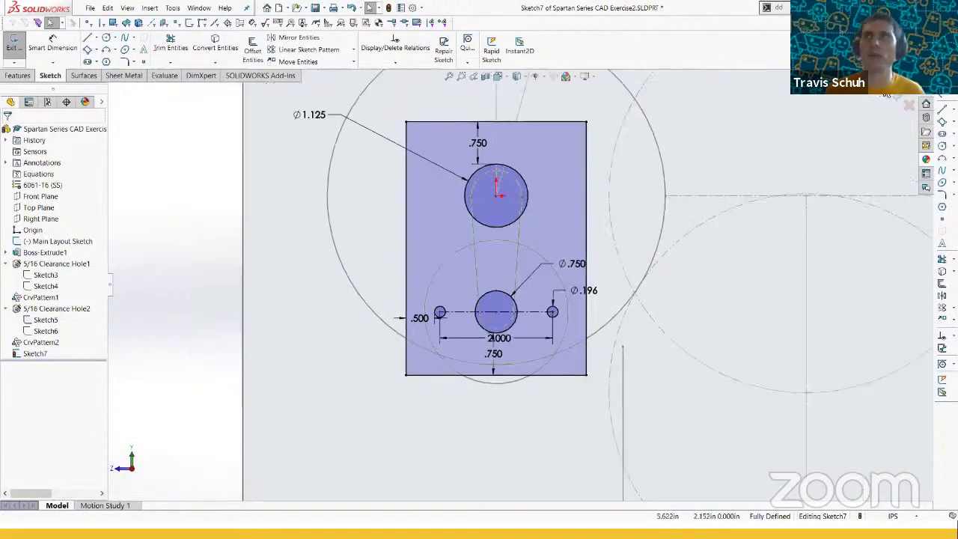
{"action": "left_click", "coordinate": [888, 93]}
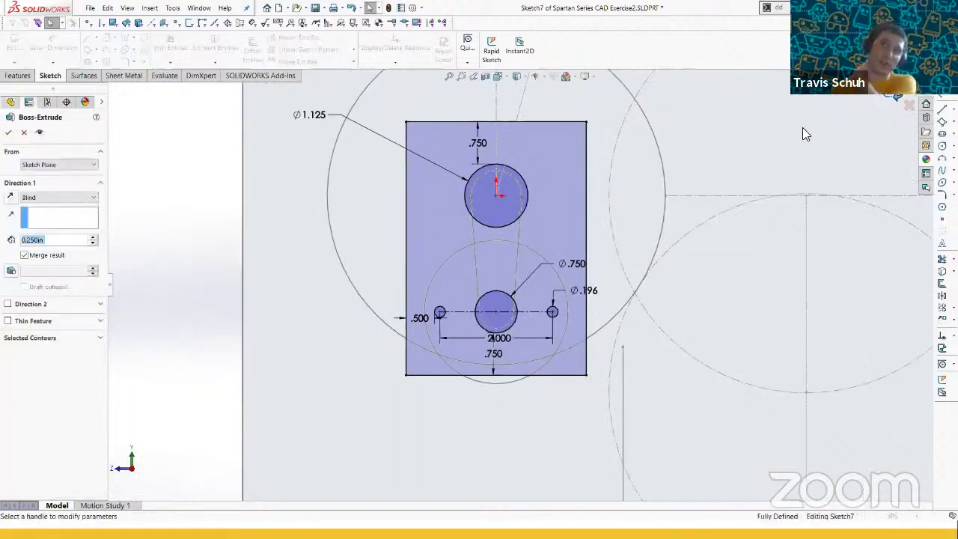
{"action": "scroll", "coordinate": [489, 265], "scroll_direction": "up", "scroll_amount": 8}
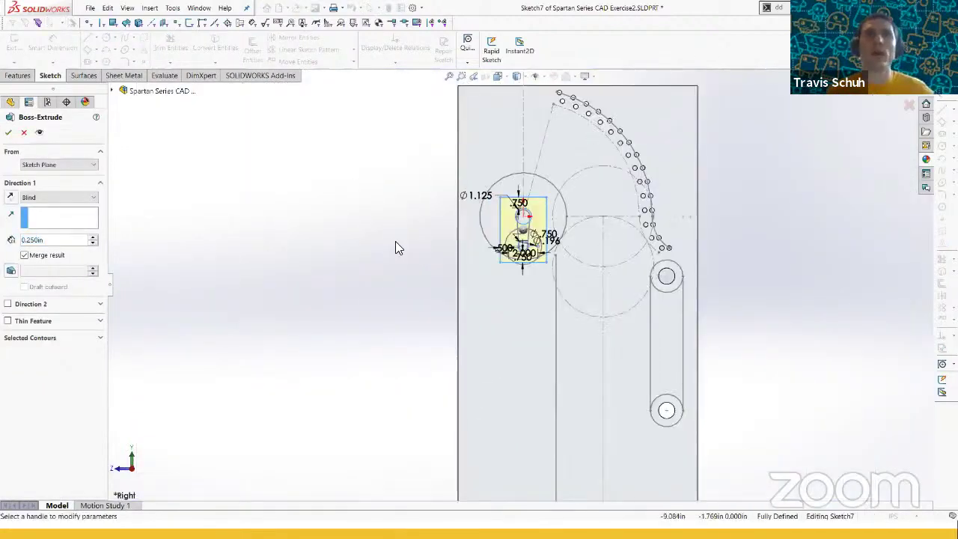
{"action": "mouse_move", "coordinate": [395, 241]}
{"action": "middle_mouse_down"}
{"action": "mouse_move", "coordinate": [514, 252]}
{"action": "mouse_move", "coordinate": [490, 291]}
{"action": "mouse_move", "coordinate": [434, 250]}
{"action": "mouse_move", "coordinate": [427, 278]}
{"action": "middle_mouse_up"}
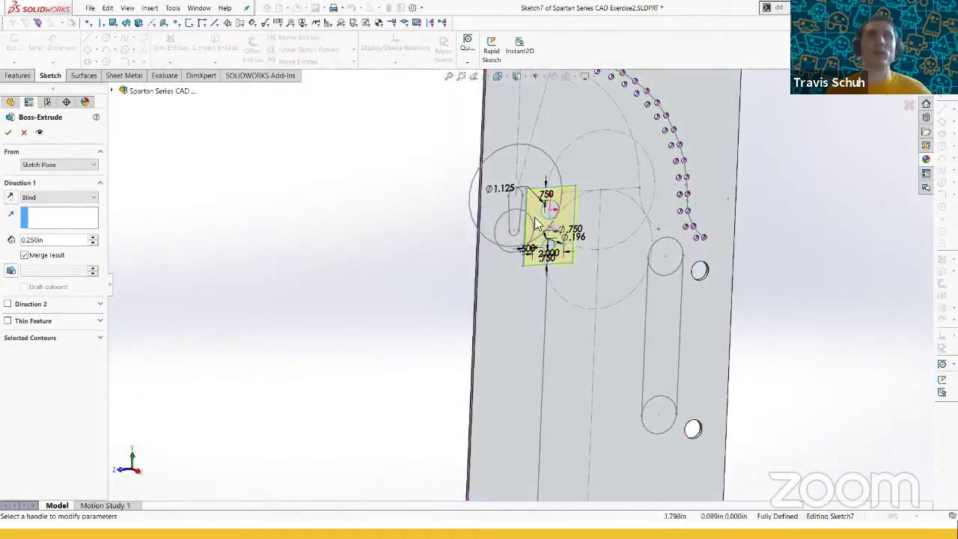
{"action": "scroll", "coordinate": [535, 225], "scroll_direction": "down", "scroll_amount": 6}
{"action": "middle_click_drag", "start_coordinate": [507, 231], "coordinate": [458, 196]}
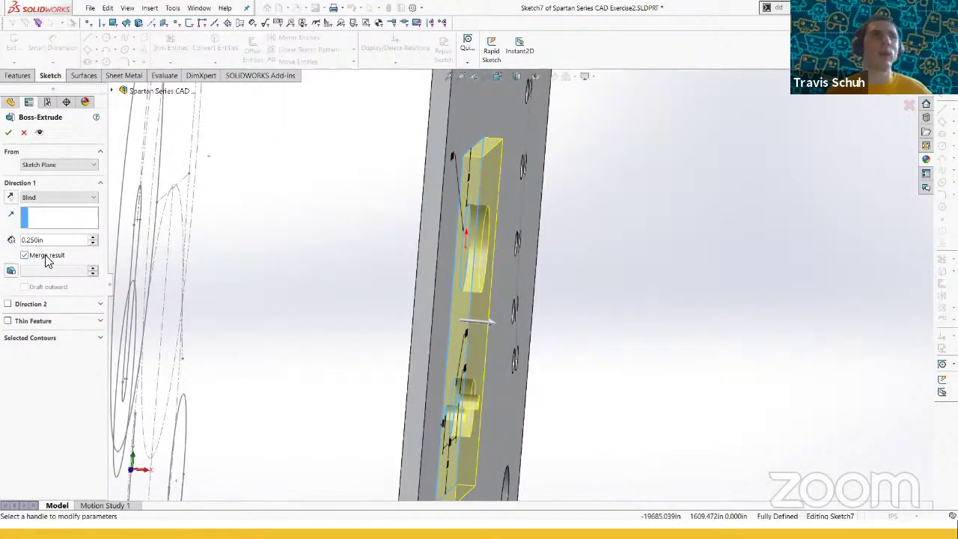
{"action": "left_click", "coordinate": [8, 134]}
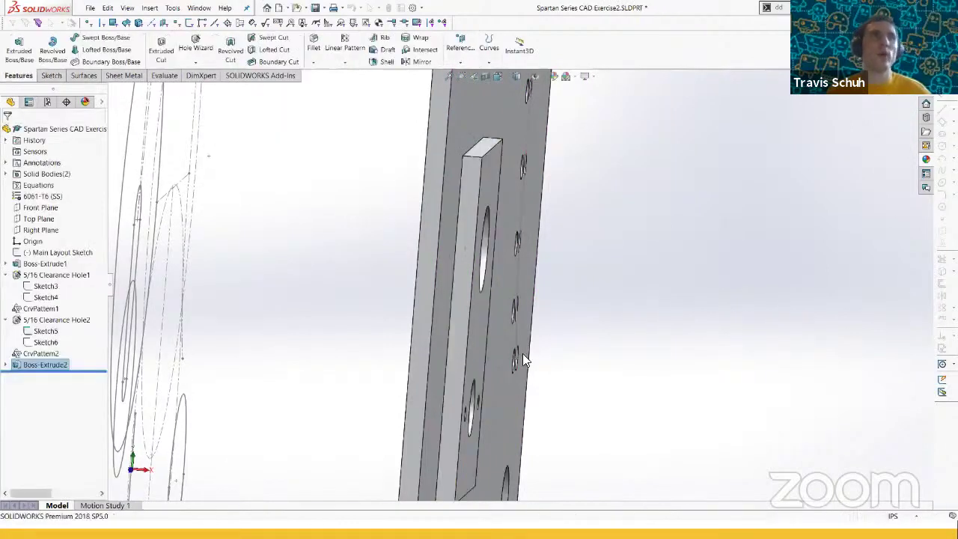
- Expand the list of solid bodies, isolate the large drilled plate body to inspect it, and exit isolation
{"action": "scroll", "coordinate": [524, 351], "scroll_direction": "up", "scroll_amount": 4}
{"action": "scroll", "coordinate": [498, 252], "scroll_direction": "down", "scroll_amount": 2}
{"action": "left_click", "coordinate": [501, 329]}
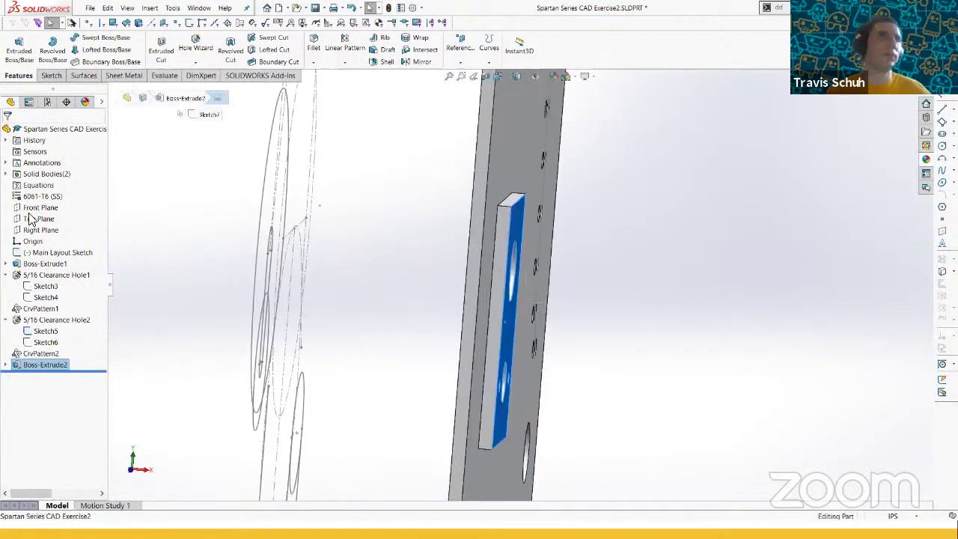
{"action": "left_click", "coordinate": [6, 174]}
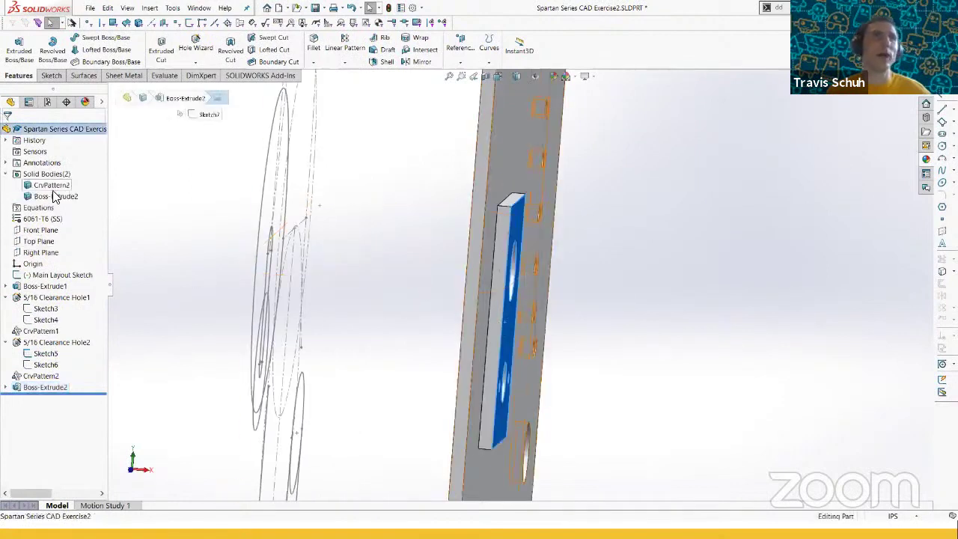
{"action": "left_click", "coordinate": [52, 188]}
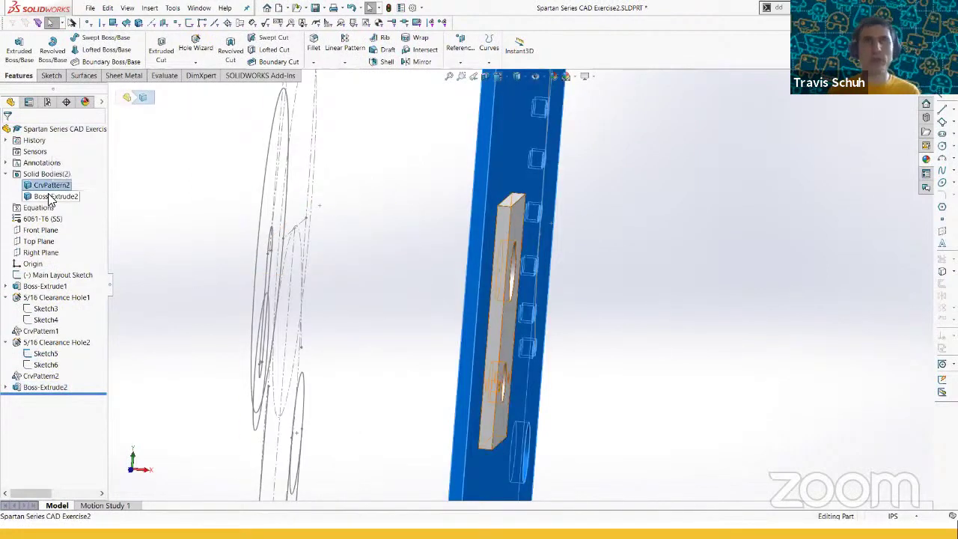
{"action": "key", "text": "i"}
{"action": "scroll", "coordinate": [507, 328], "scroll_direction": "up", "scroll_amount": 4}
{"action": "middle_click_drag", "start_coordinate": [379, 300], "coordinate": [604, 410]}
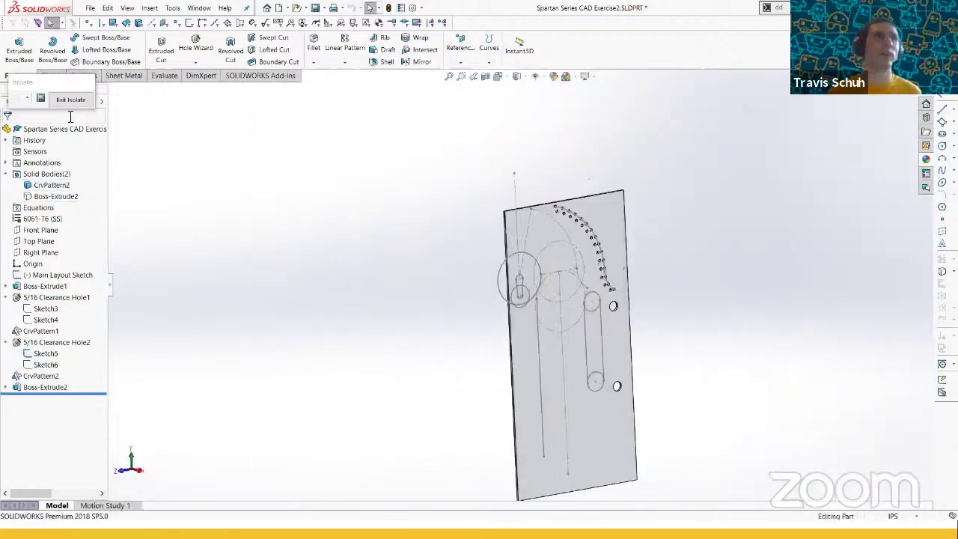
{"action": "left_click", "coordinate": [70, 100]}
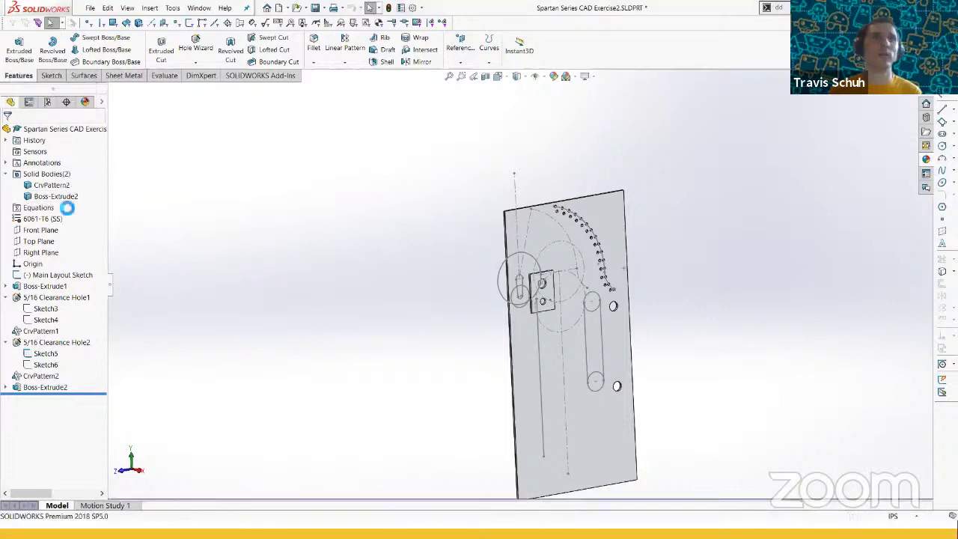
- Isolate the small extruded bearing plate body to inspect it, and exit isolation
{"action": "left_click", "coordinate": [40, 196]}
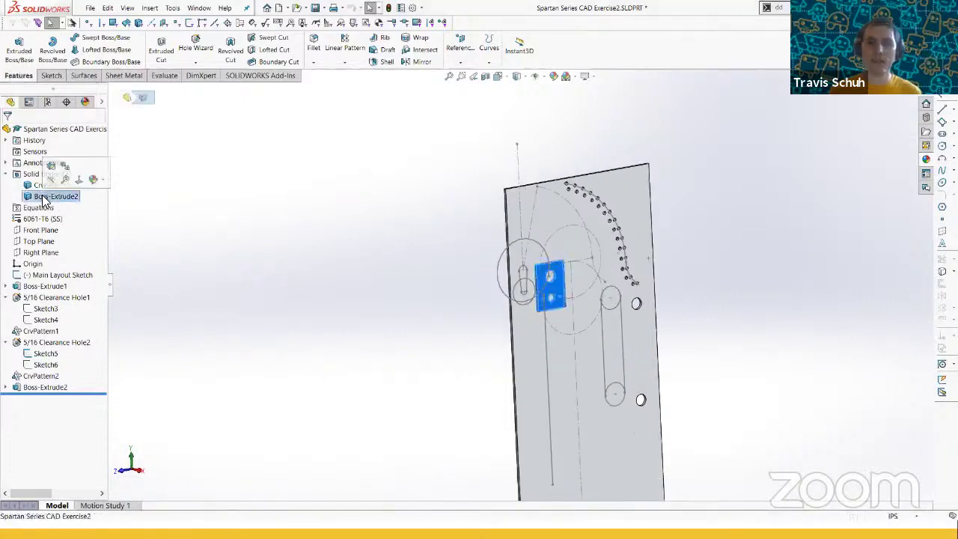
{"action": "right_click", "coordinate": [41, 196]}
{"action": "left_click", "coordinate": [53, 194]}
{"action": "mouse_move", "coordinate": [516, 364]}
{"action": "middle_mouse_down"}
{"action": "mouse_move", "coordinate": [637, 353]}
{"action": "mouse_move", "coordinate": [524, 348]}
{"action": "middle_mouse_up"}
{"action": "left_click", "coordinate": [66, 102]}
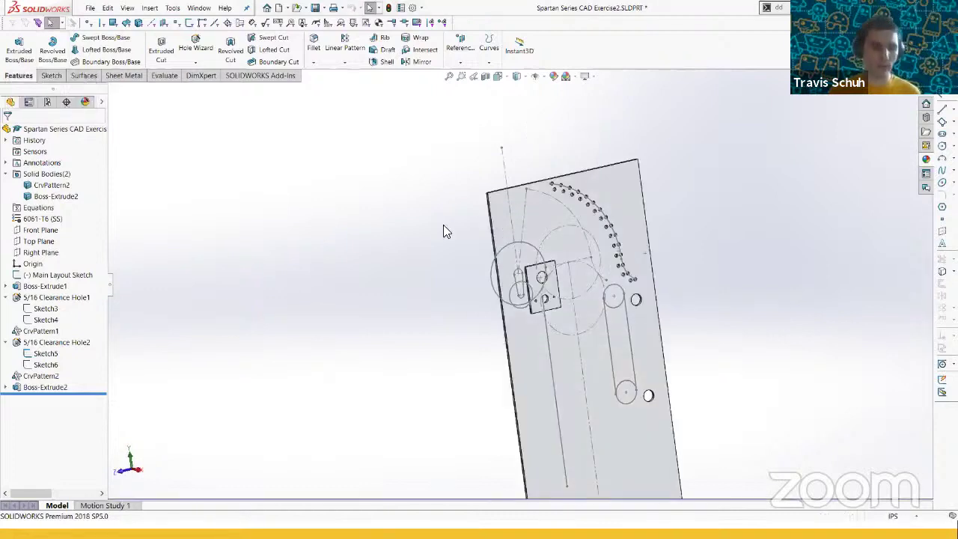
- Start a Hole Wizard feature on the small plate's face with #10 screw clearance size and Close fit
{"action": "scroll", "coordinate": [574, 286], "scroll_direction": "up", "scroll_amount": 1}
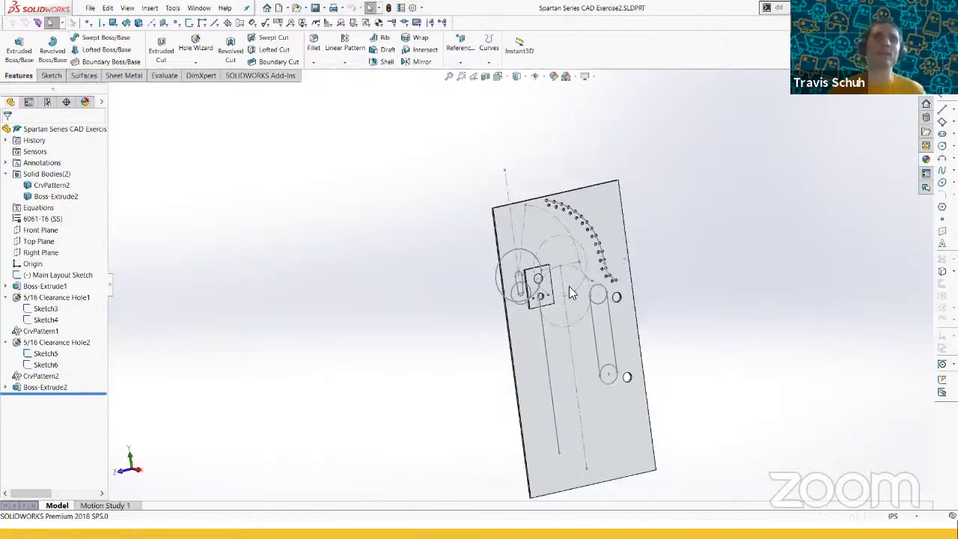
{"action": "scroll", "coordinate": [546, 292], "scroll_direction": "down", "scroll_amount": 3}
{"action": "scroll", "coordinate": [547, 296], "scroll_direction": "down", "scroll_amount": 2}
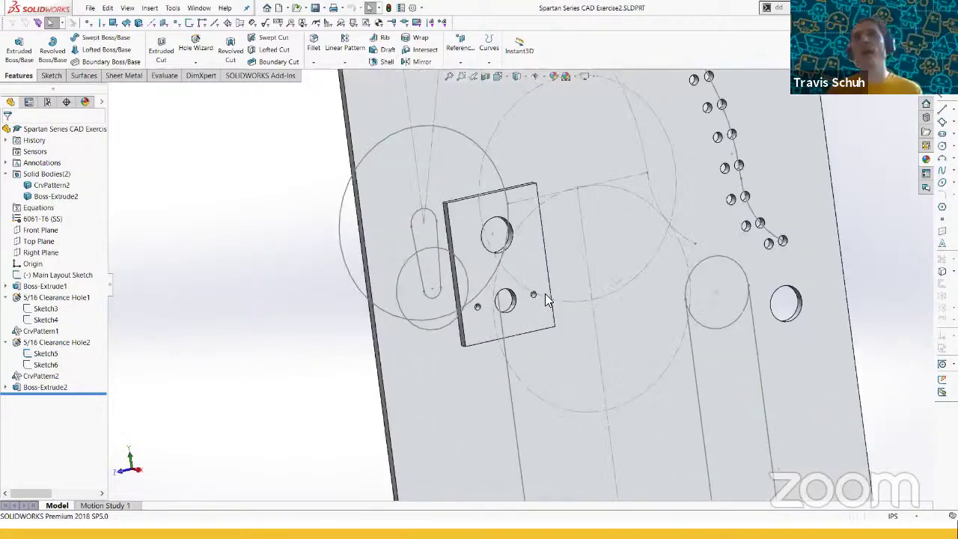
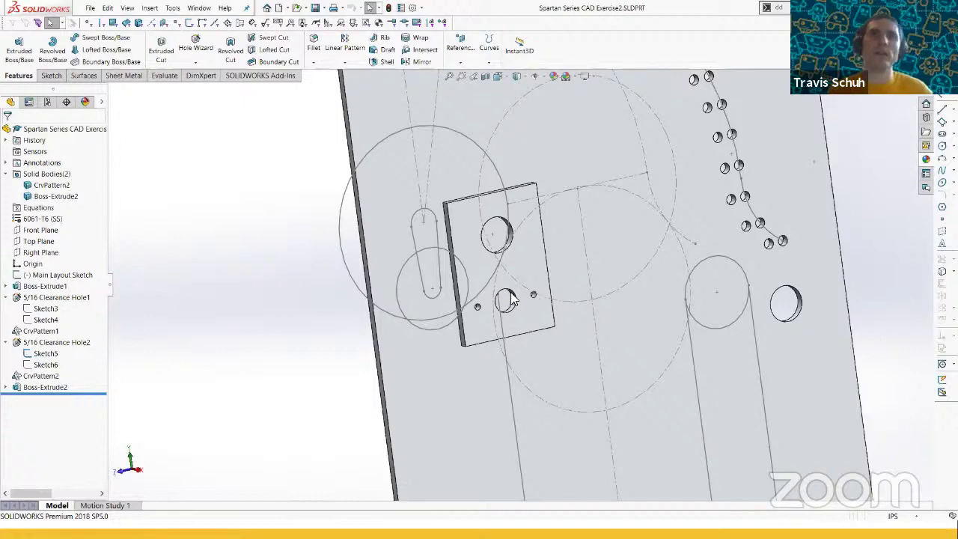
{"action": "scroll", "coordinate": [521, 298], "scroll_direction": "down", "scroll_amount": 5}
{"action": "middle_click_drag", "start_coordinate": [492, 205], "coordinate": [445, 298]}
{"action": "key", "text": "ctrl+4"}
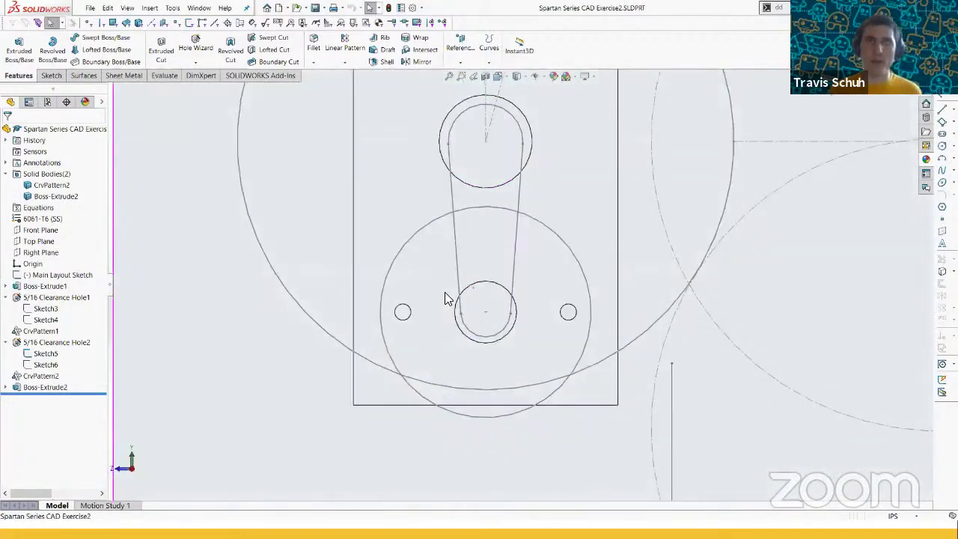
{"action": "scroll", "coordinate": [461, 355], "scroll_direction": "up", "scroll_amount": 2}
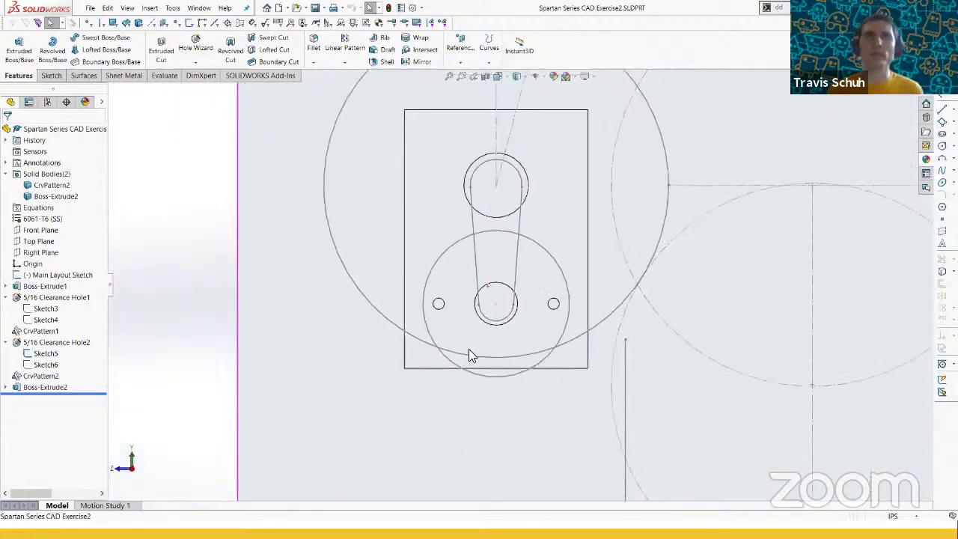
{"action": "left_click", "coordinate": [469, 350]}
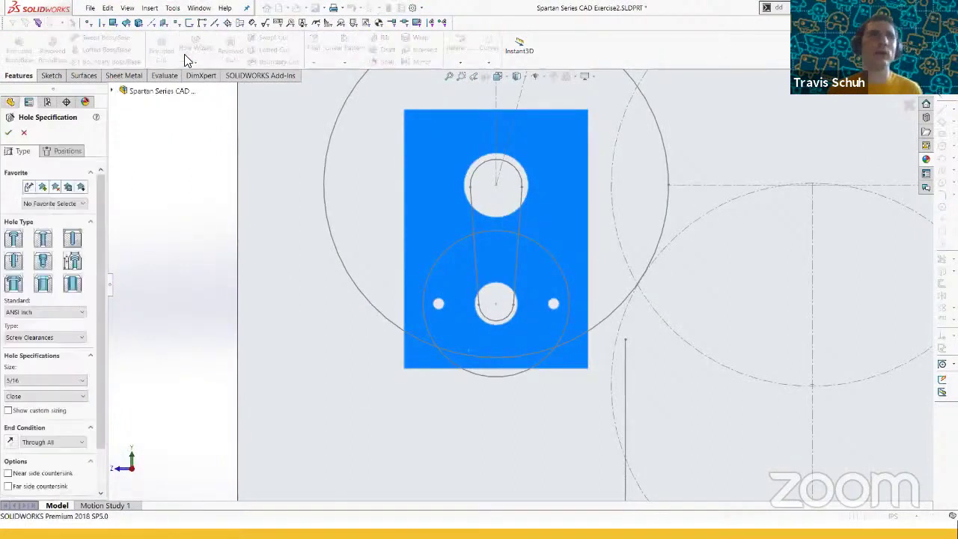
{"action": "left_click", "coordinate": [62, 380]}
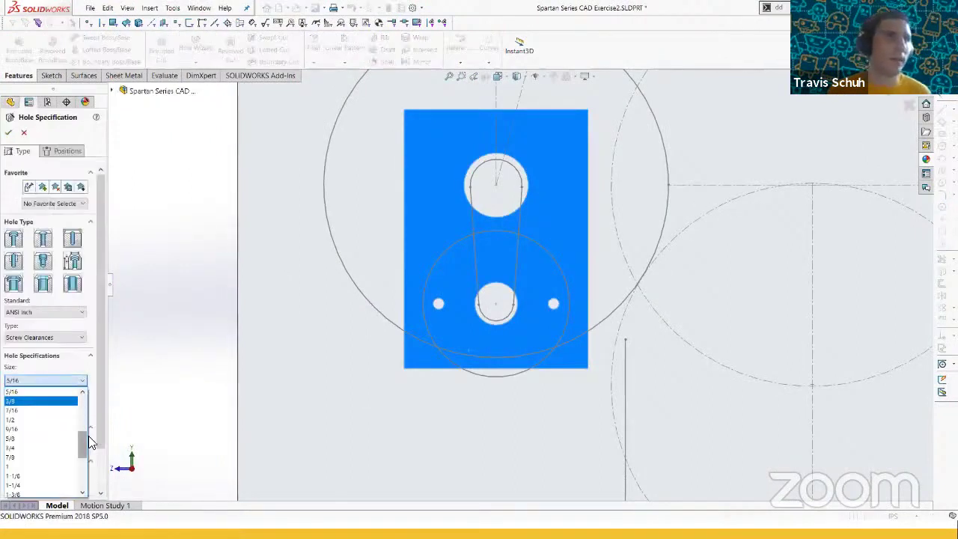
{"action": "scroll", "coordinate": [82, 417], "scroll_direction": "up", "scroll_amount": 3}
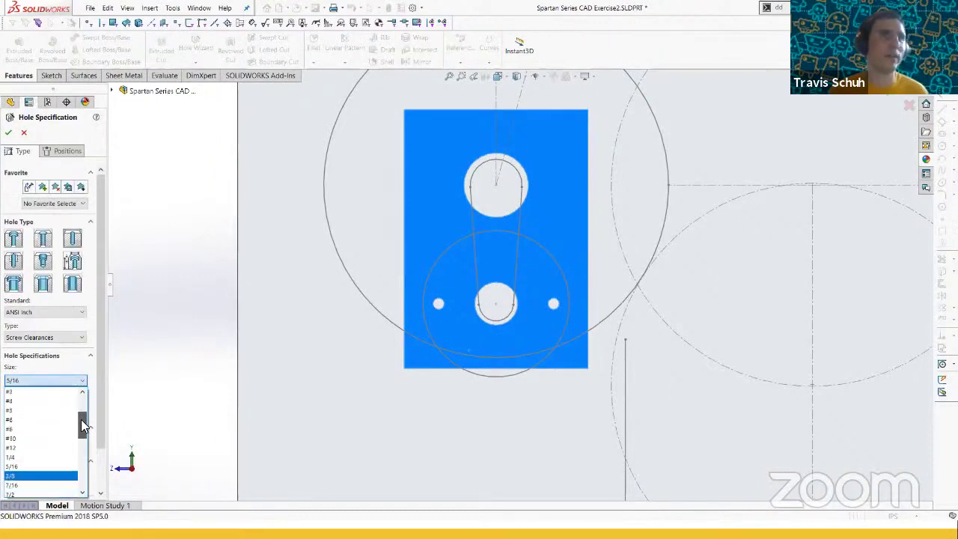
{"action": "left_click", "coordinate": [30, 439]}
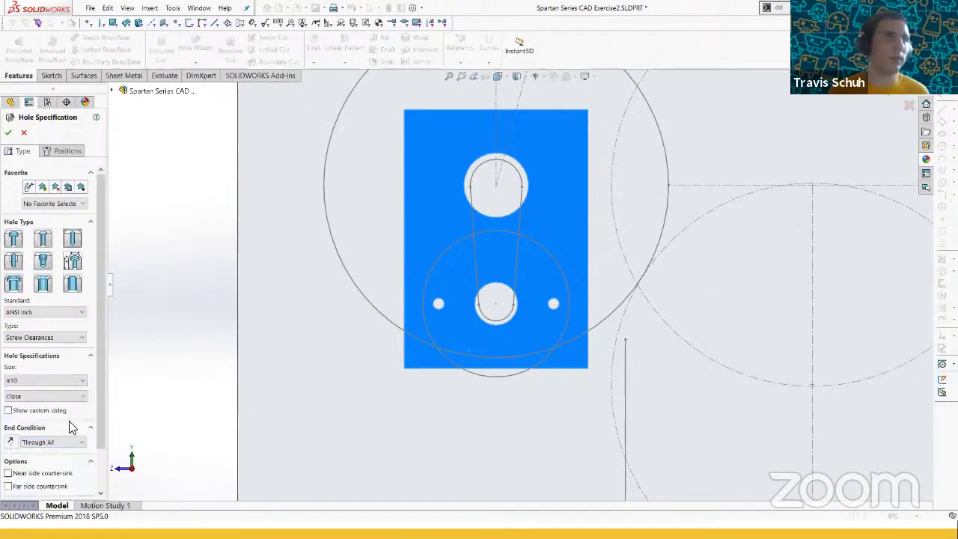
{"action": "left_click", "coordinate": [68, 398]}
{"action": "left_click", "coordinate": [68, 398]}
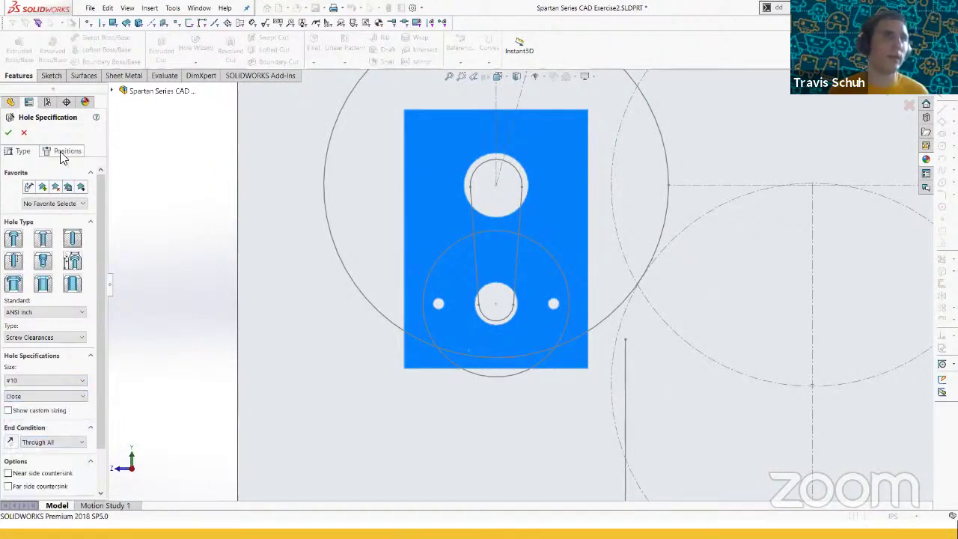
- Place four hole position points on the small plate's face, one near each corner
{"action": "left_click", "coordinate": [66, 151]}
{"action": "left_click", "coordinate": [424, 353]}
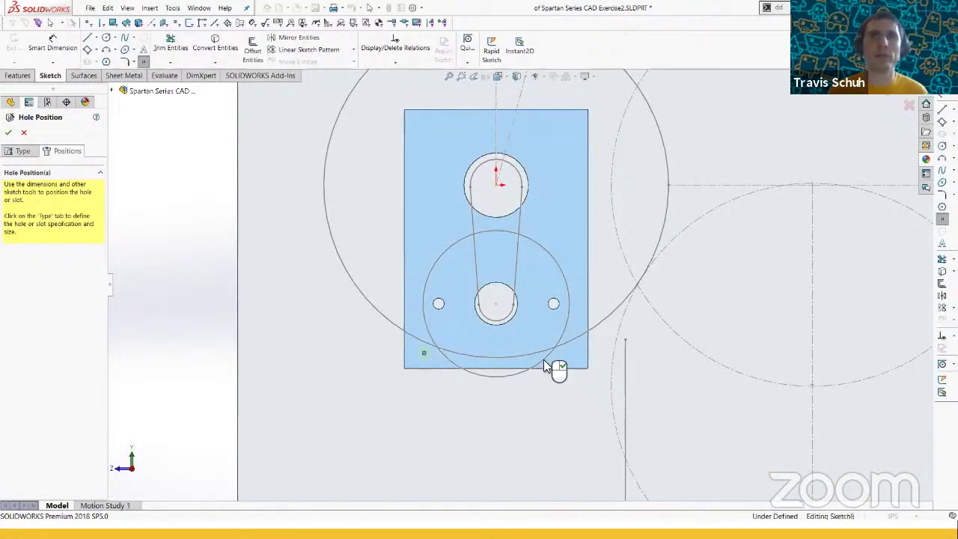
{"action": "left_click", "coordinate": [568, 352]}
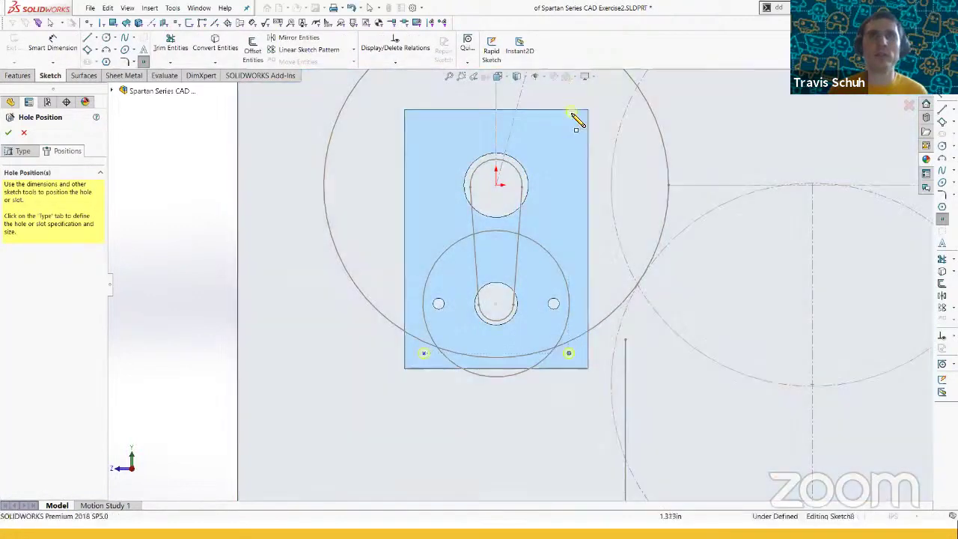
{"action": "left_click", "coordinate": [565, 121]}
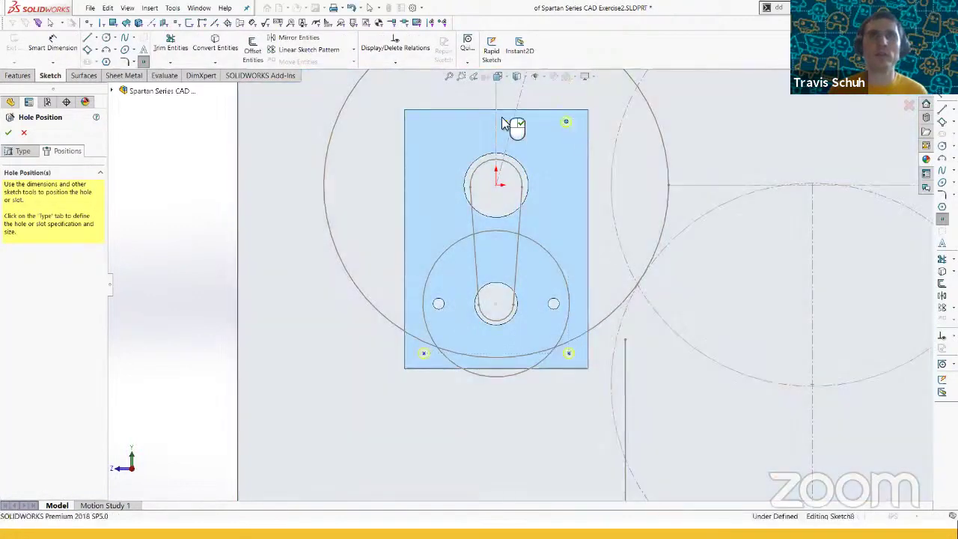
{"action": "left_click", "coordinate": [419, 121]}
{"action": "key", "text": "Escape"}
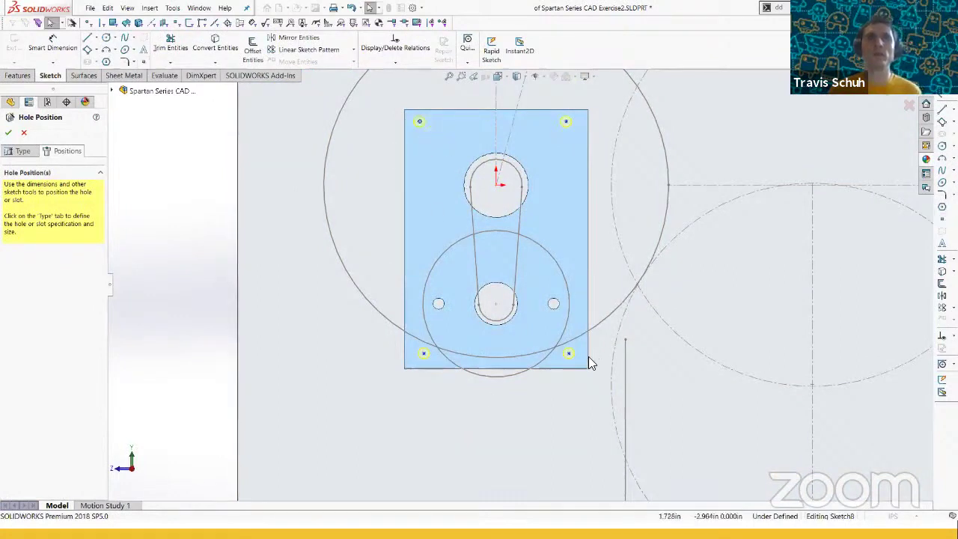
- Draw horizontal and vertical construction lines from each of the two lower hole points to the nearest plate edges
{"action": "scroll", "coordinate": [563, 359], "scroll_direction": "up", "scroll_amount": 1}
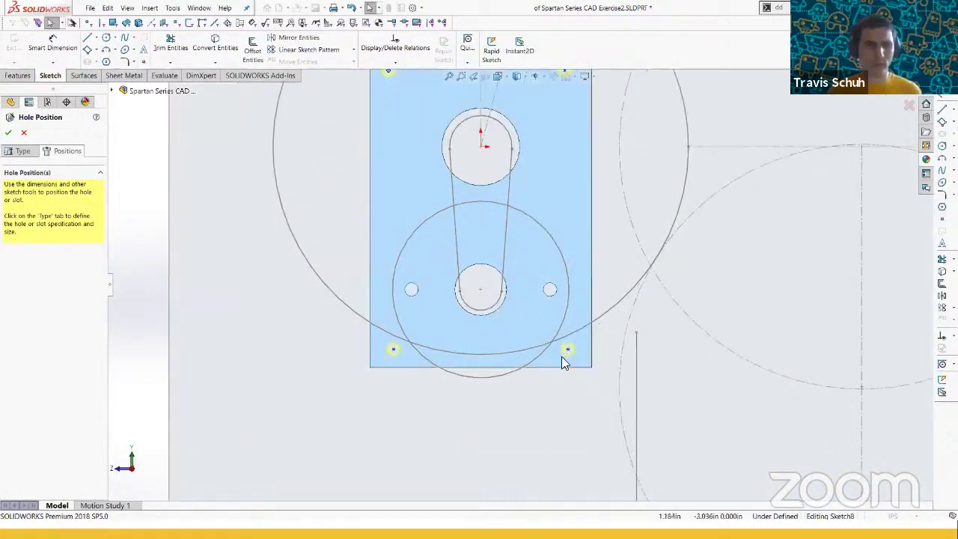
{"action": "scroll", "coordinate": [561, 356], "scroll_direction": "down", "scroll_amount": 1}
{"action": "key", "text": "s"}
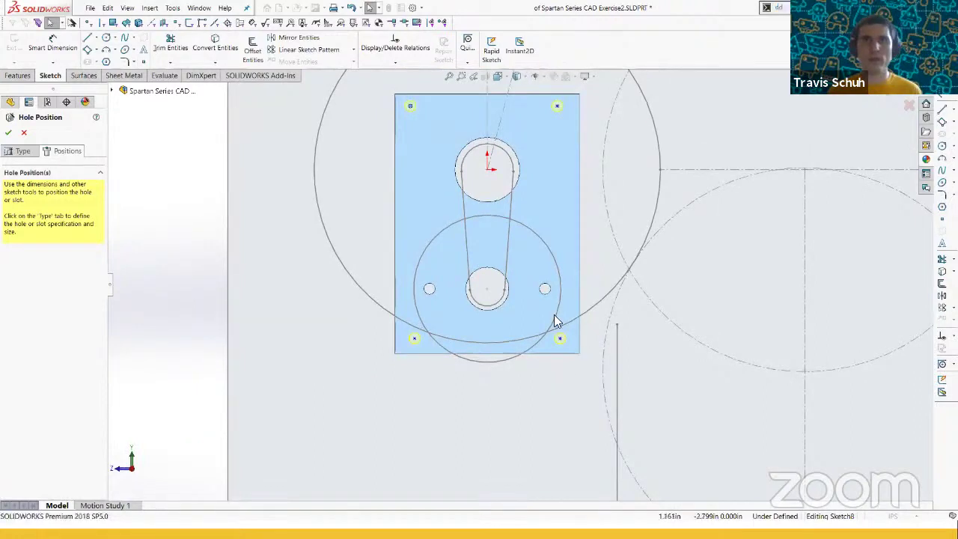
{"action": "scroll", "coordinate": [561, 356], "scroll_direction": "up", "scroll_amount": 1}
{"action": "key", "text": "l"}
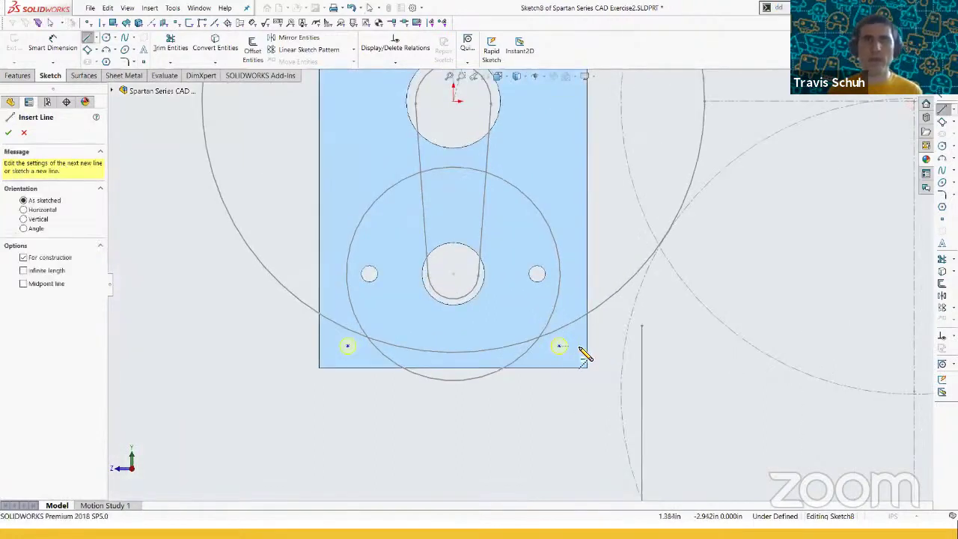
{"action": "left_click", "coordinate": [559, 346]}
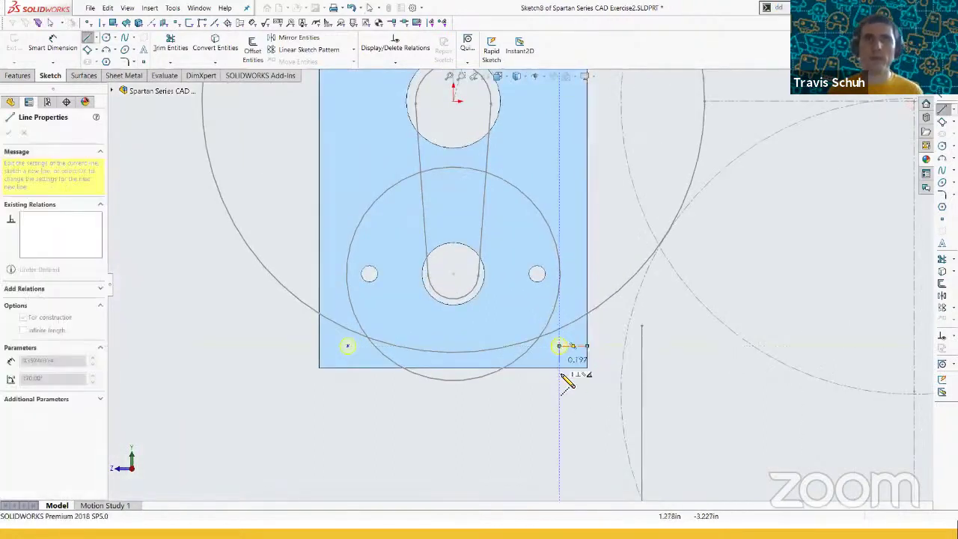
{"action": "left_click", "coordinate": [560, 367]}
{"action": "key", "text": "Escape"}
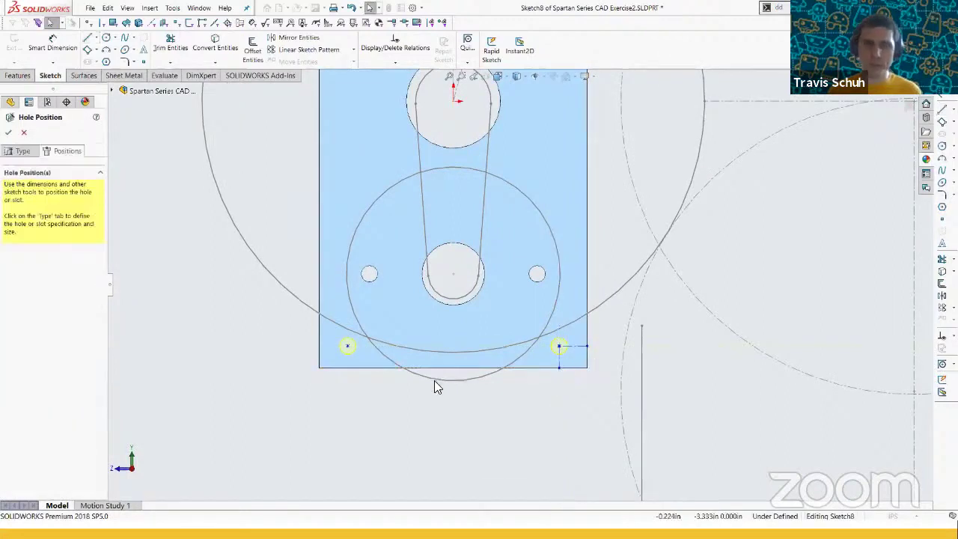
{"action": "key", "text": "l"}
{"action": "left_click_drag", "start_coordinate": [347, 347], "coordinate": [319, 345]}
{"action": "key", "text": "Escape"}
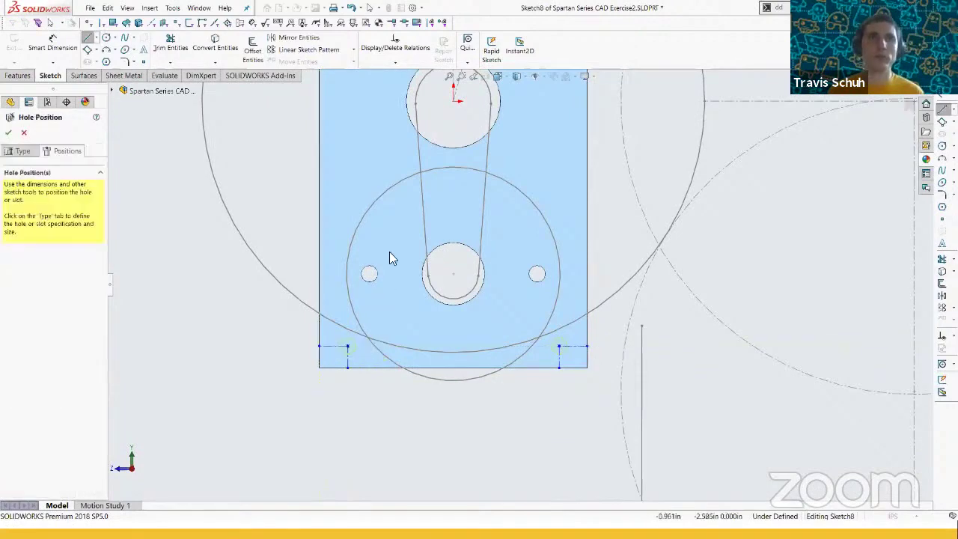
- Draw horizontal and vertical construction lines from each of the two upper hole points to the nearest plate edges
{"action": "scroll", "coordinate": [436, 128], "scroll_direction": "up", "scroll_amount": 2}
{"action": "scroll", "coordinate": [437, 128], "scroll_direction": "down", "scroll_amount": 1}
{"action": "key", "text": "l"}
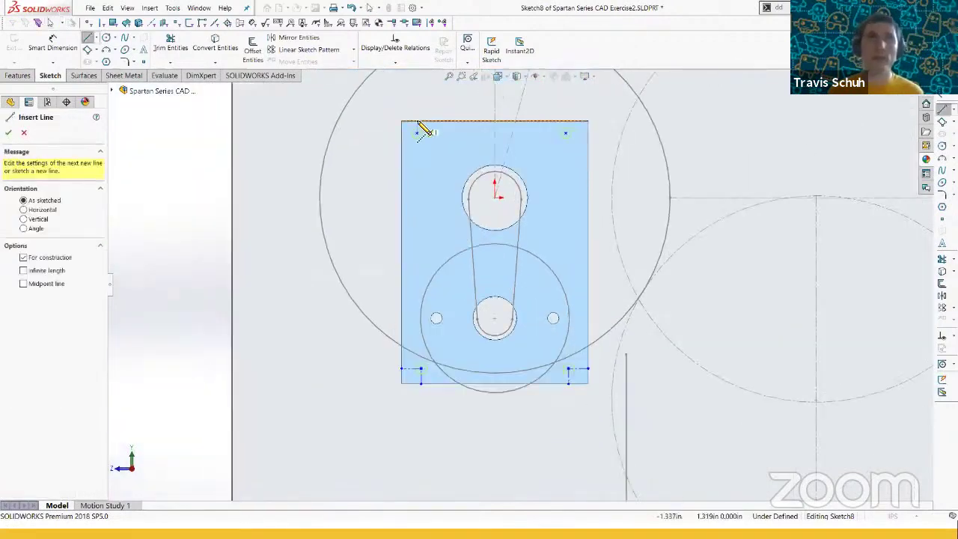
{"action": "left_click", "coordinate": [416, 122]}
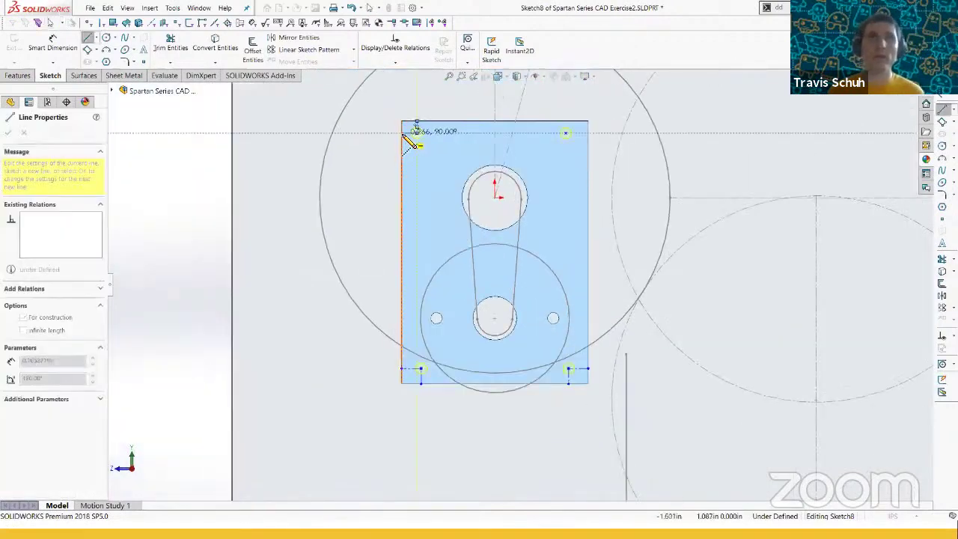
{"action": "key", "text": "Escape"}
{"action": "key", "text": "l"}
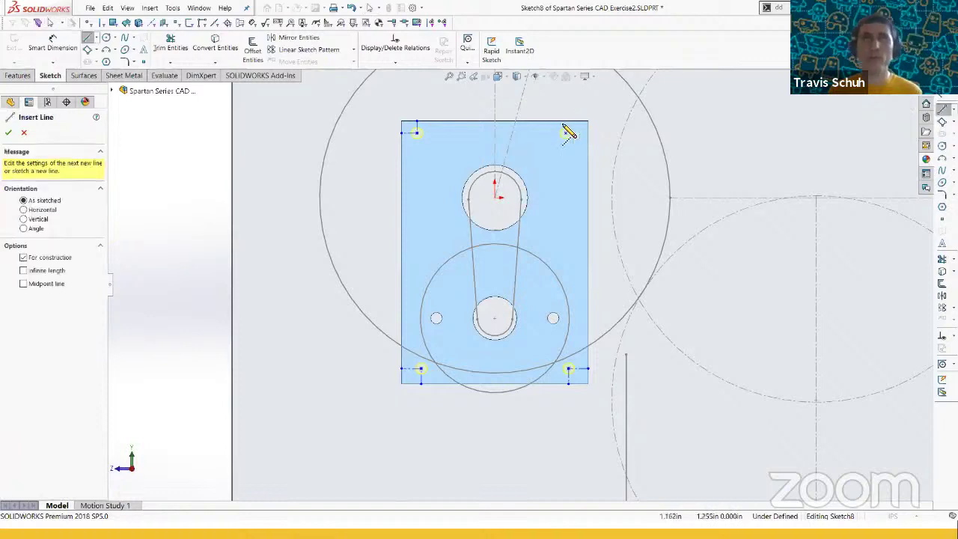
{"action": "left_click", "coordinate": [566, 123]}
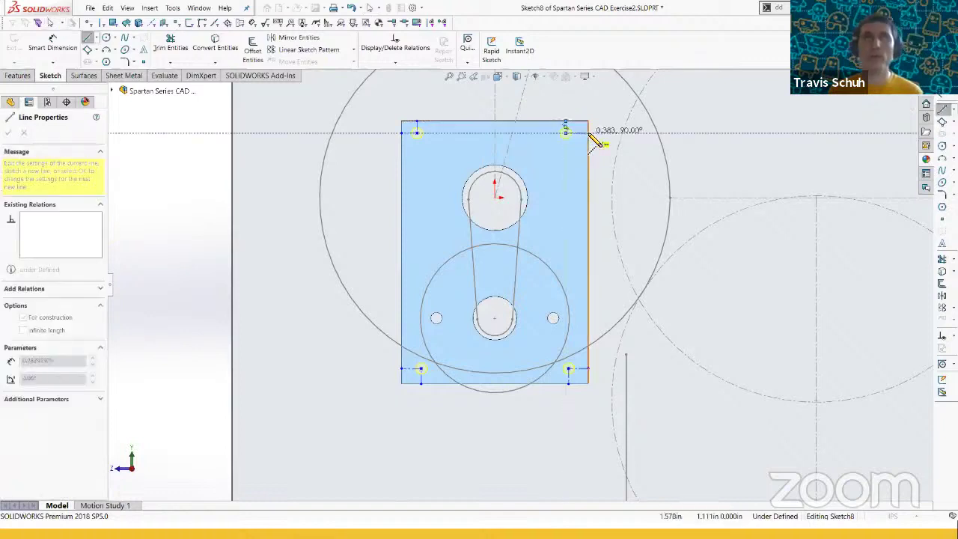
{"action": "left_click", "coordinate": [584, 132]}
{"action": "key", "text": "Escape"}
- Make all eight construction lines at the four hole points equal in length
{"action": "left_click", "coordinate": [579, 133]}
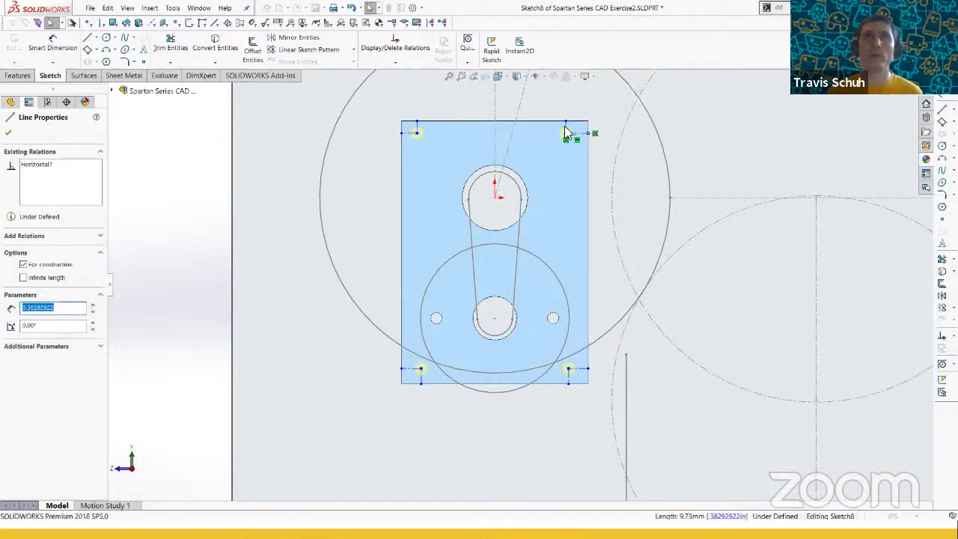
{"action": "left_click", "coordinate": [567, 127], "text": "ctrl"}
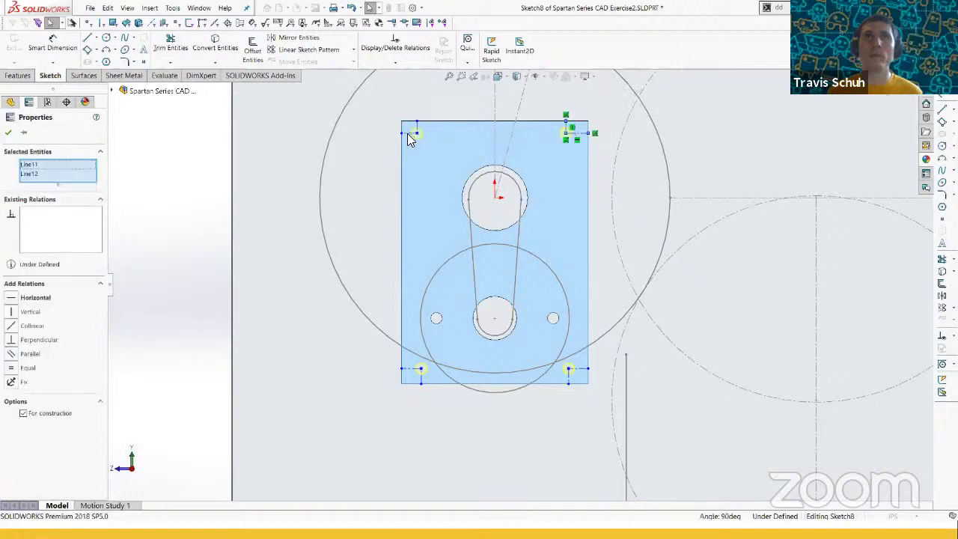
{"action": "left_click", "coordinate": [408, 133], "text": "ctrl"}
{"action": "left_click", "coordinate": [417, 127], "text": "ctrl"}
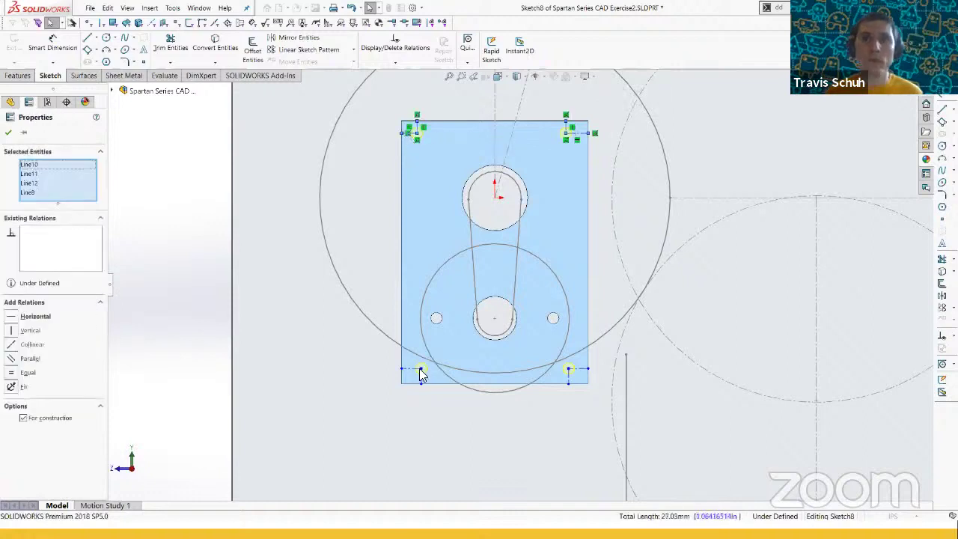
{"action": "scroll", "coordinate": [421, 374], "scroll_direction": "down", "scroll_amount": 2}
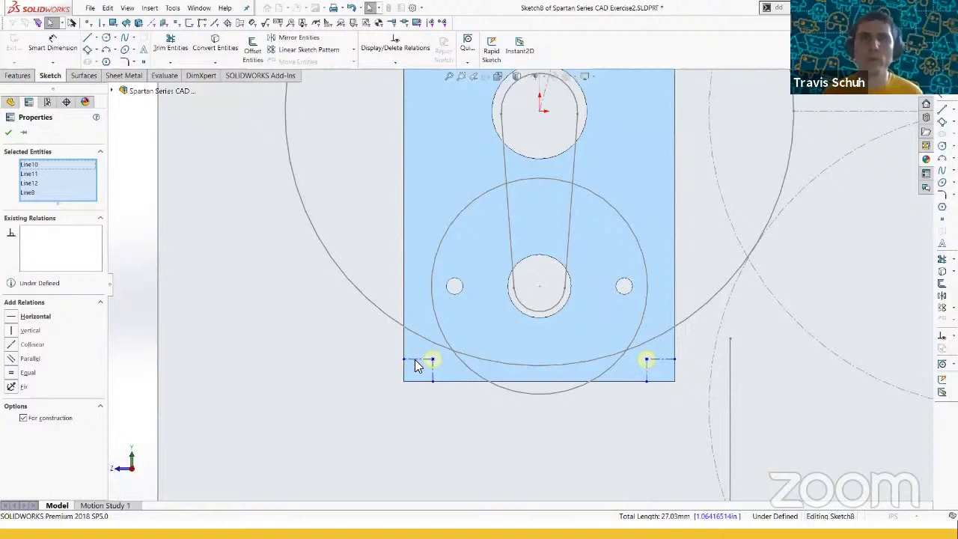
{"action": "left_click", "coordinate": [418, 360], "text": "ctrl"}
{"action": "left_click", "coordinate": [432, 378], "text": "ctrl"}
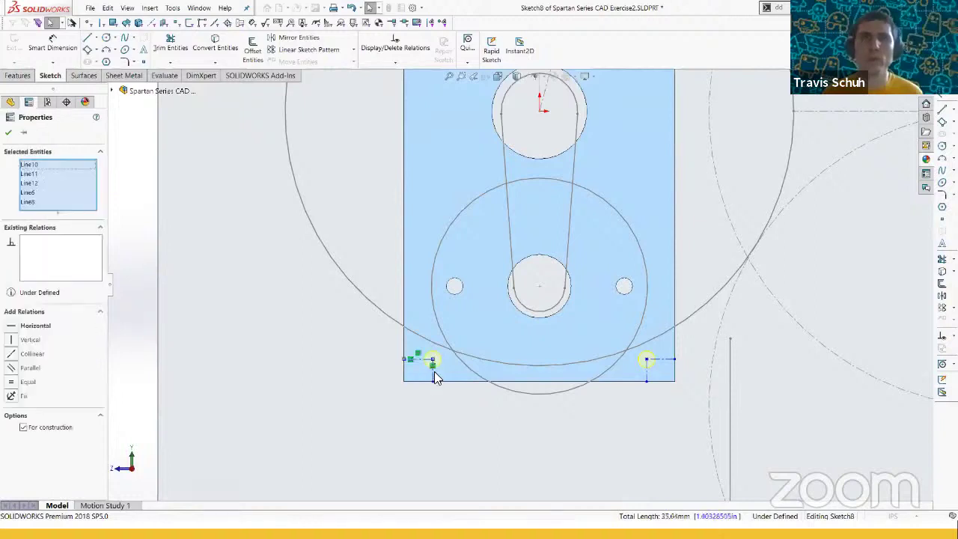
{"action": "left_click", "coordinate": [657, 365], "text": "ctrl"}
{"action": "left_click", "coordinate": [661, 362], "text": "ctrl"}
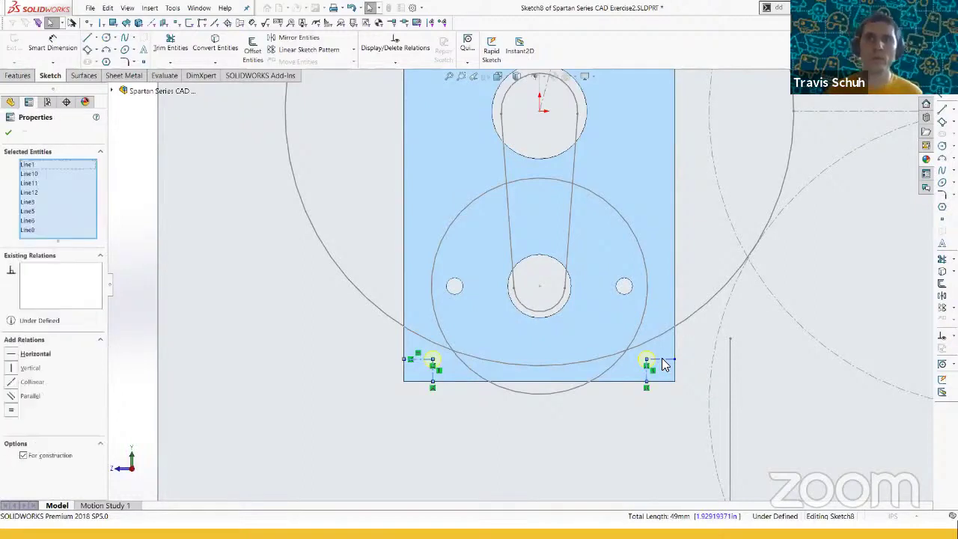
{"action": "key", "text": "e"}
- Dimension the lower-right hole's horizontal construction line to 0.375 in and finish the #10 clearance holes
{"action": "key", "text": "d"}
{"action": "left_click", "coordinate": [664, 360]}
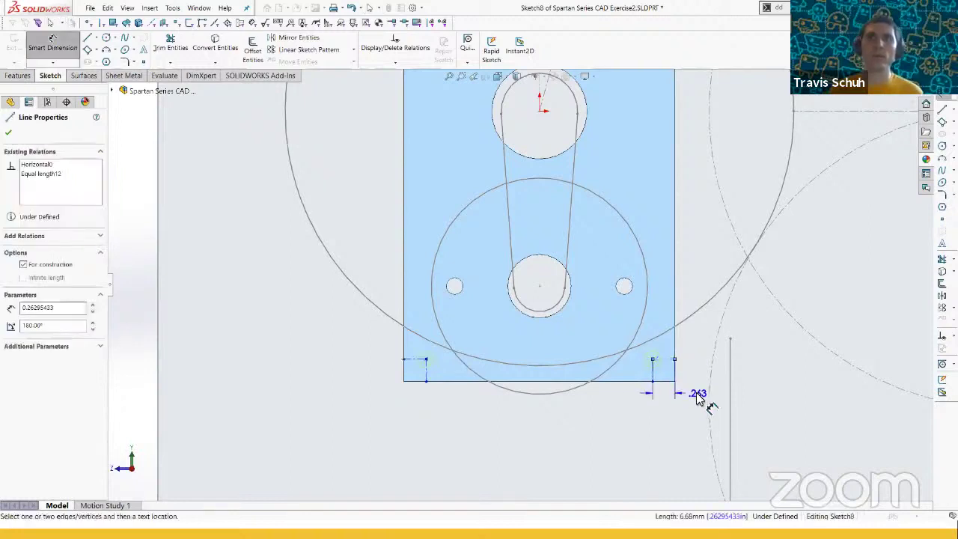
{"action": "left_click", "coordinate": [697, 394]}
{"action": "left_click", "coordinate": [696, 396]}
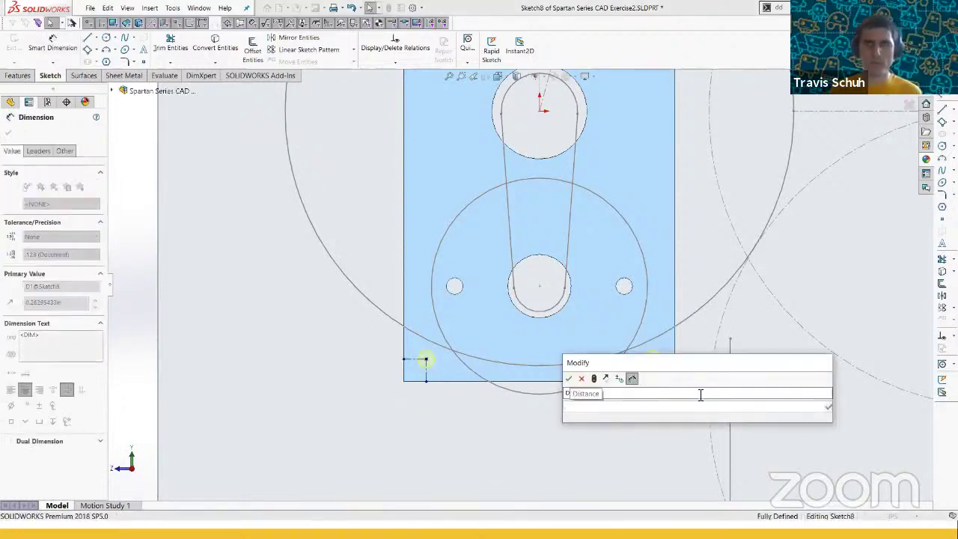
{"action": "type", "text": ".375"}
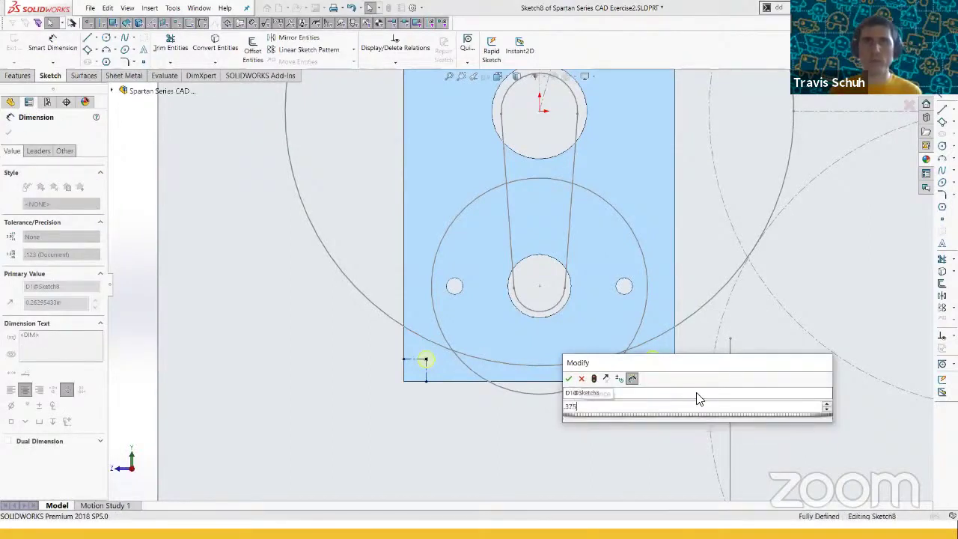
{"action": "key", "text": "Return"}
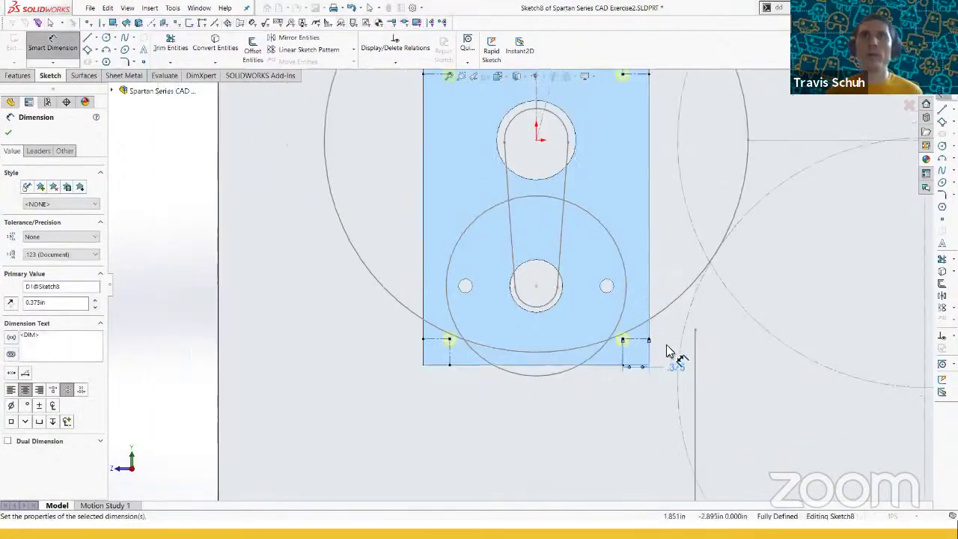
{"action": "key", "text": "Escape"}
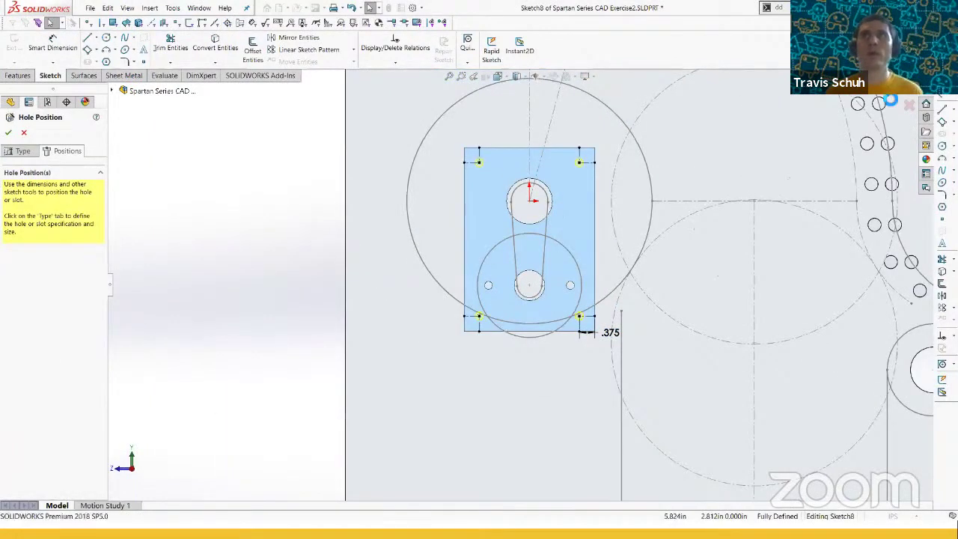
- Start an Extruded Cut sketch on the large plate's front face, around the small bearing plate
{"action": "scroll", "coordinate": [551, 283], "scroll_direction": "down", "scroll_amount": 2}
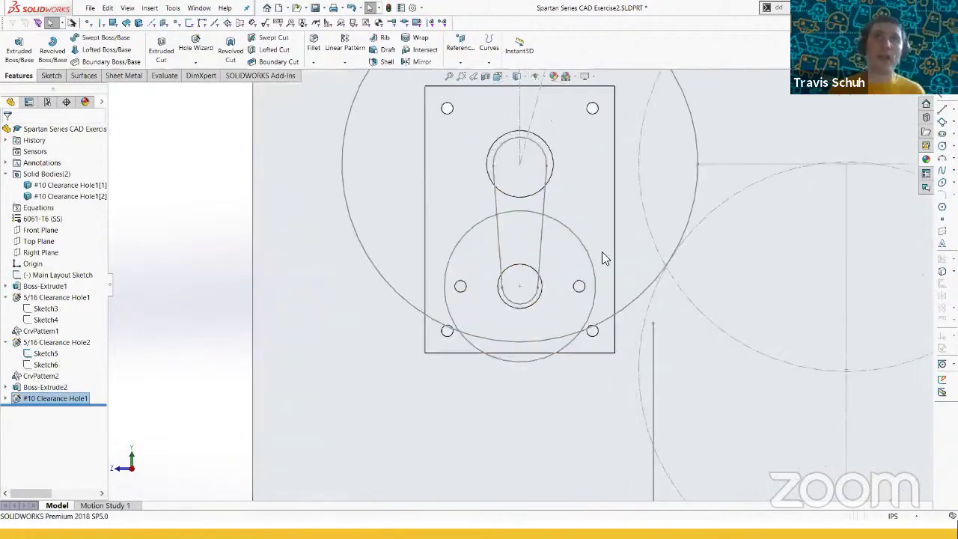
{"action": "middle_click_drag", "start_coordinate": [602, 255], "coordinate": [594, 327]}
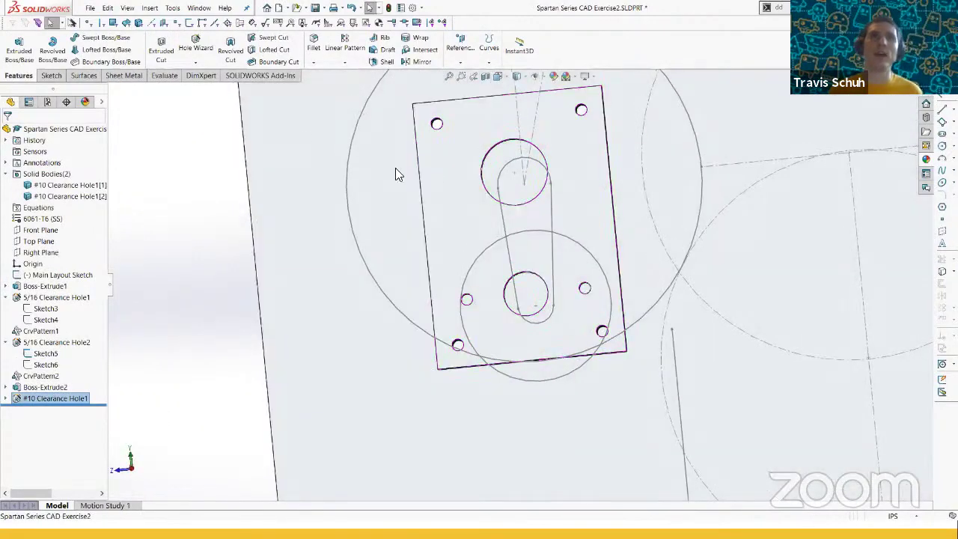
{"action": "left_click", "coordinate": [416, 177]}
{"action": "key", "text": "ctrl+8"}
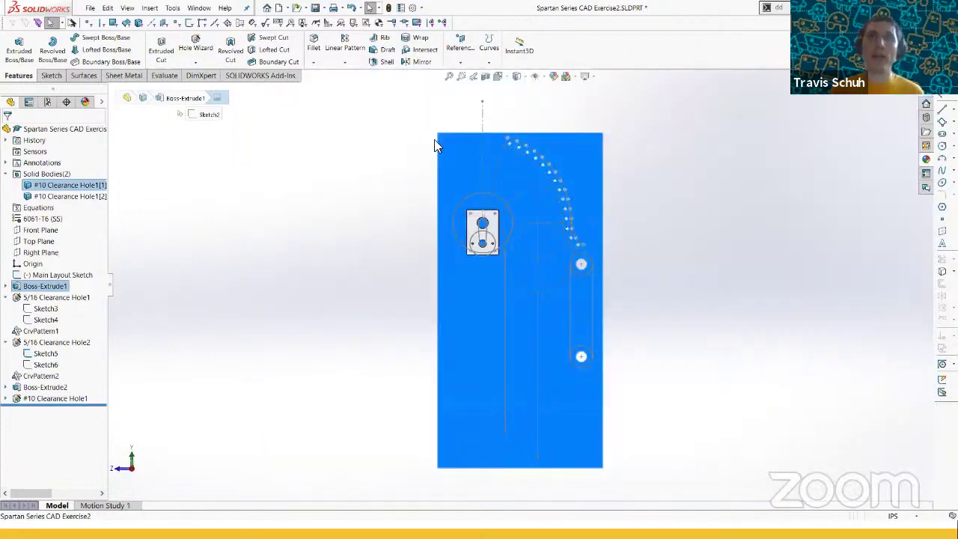
{"action": "scroll", "coordinate": [479, 224], "scroll_direction": "down", "scroll_amount": 6}
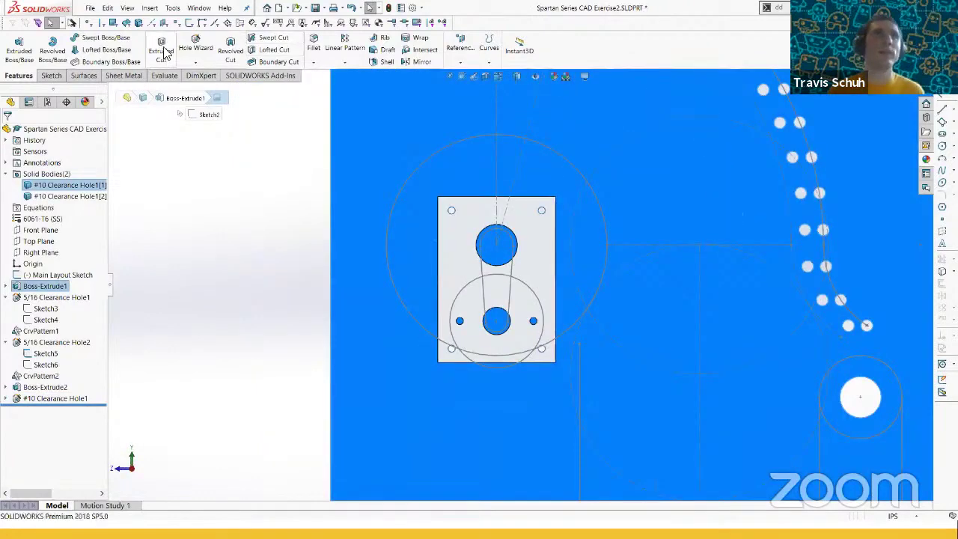
{"action": "left_click", "coordinate": [163, 51]}
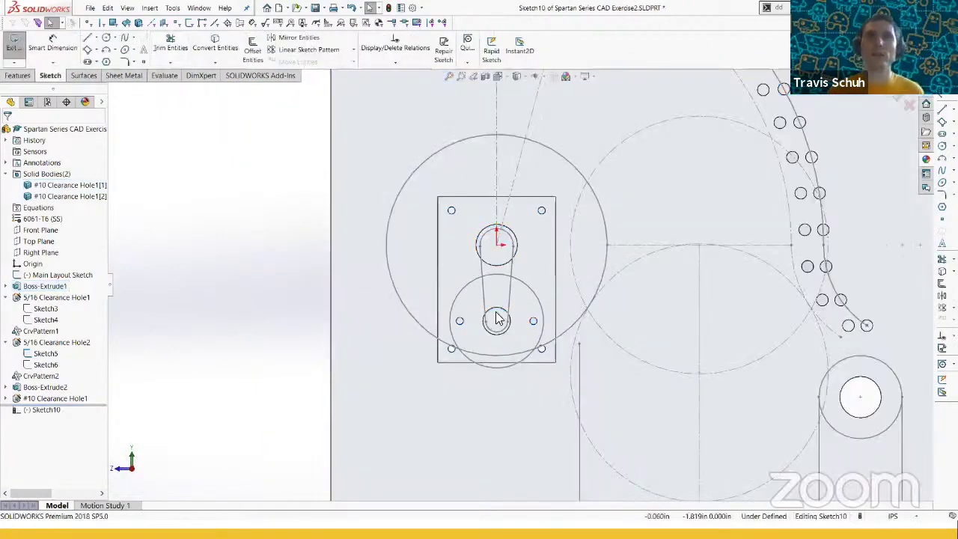
- Sketch a three-point corner rectangle about 3.16 in wide around the bearing plate's central holes and make its lower edge horizontal
{"action": "key", "text": "s"}
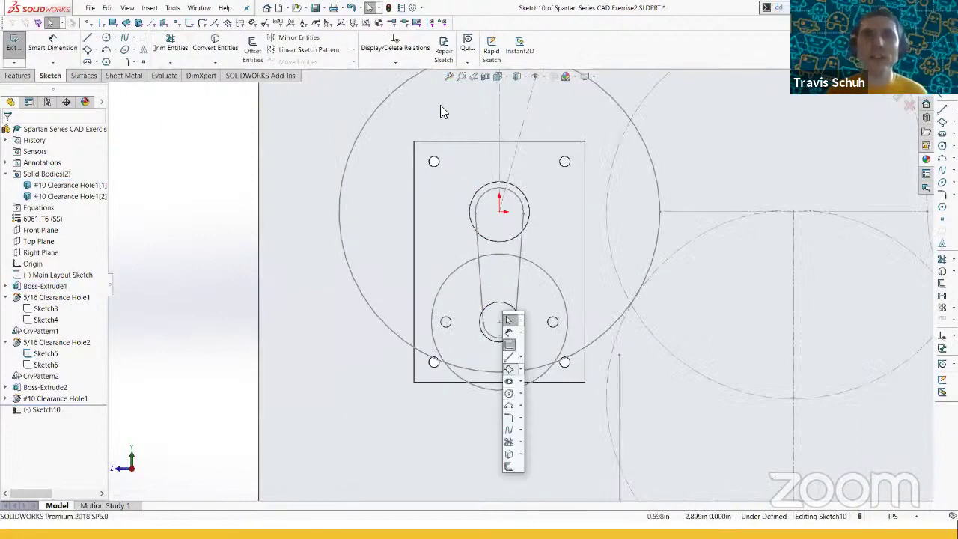
{"action": "left_click", "coordinate": [508, 367]}
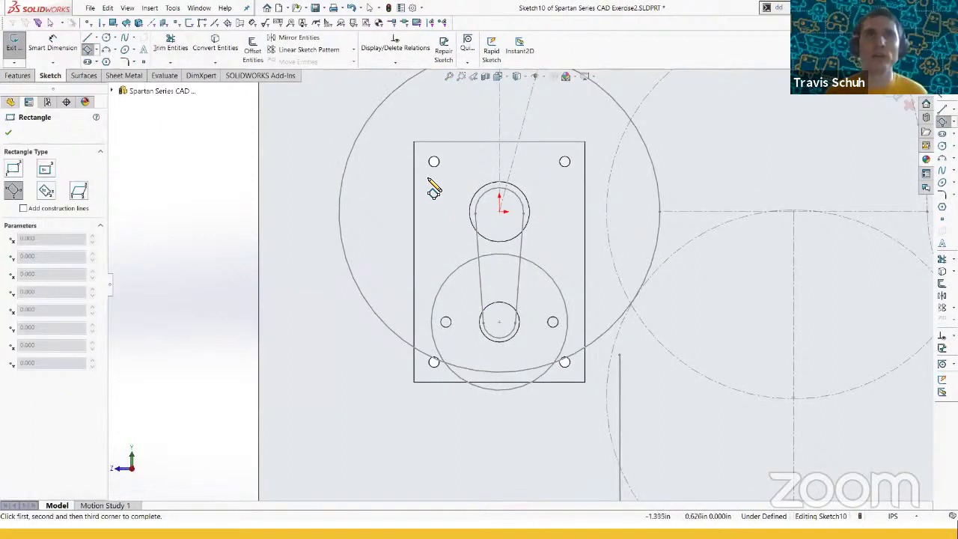
{"action": "left_click", "coordinate": [440, 346]}
{"action": "left_click", "coordinate": [595, 345]}
{"action": "key", "text": "Escape"}
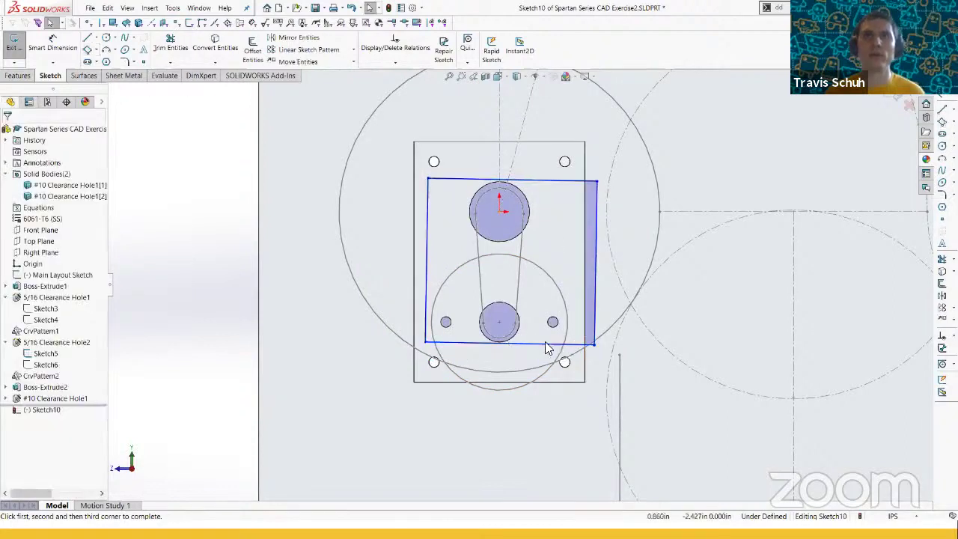
{"action": "left_click", "coordinate": [545, 342]}
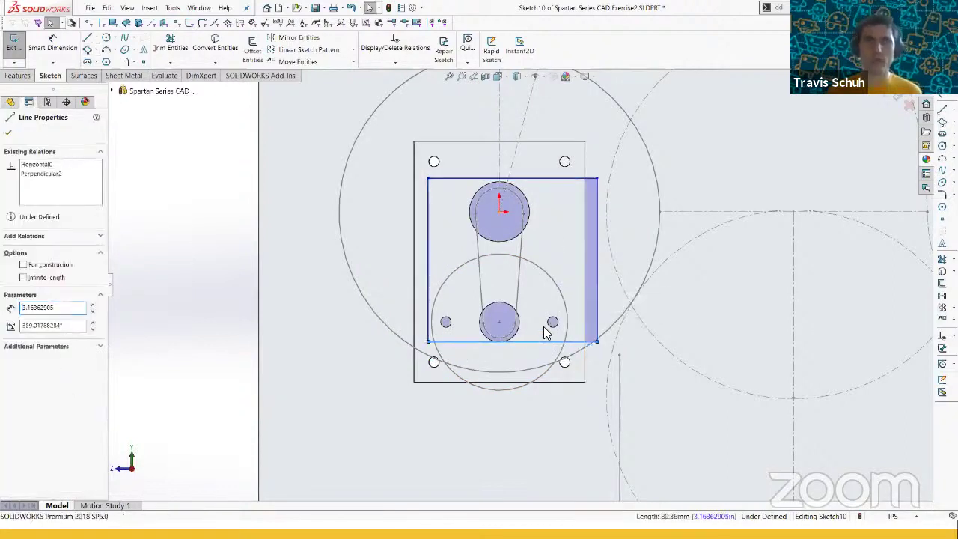
{"action": "key", "text": "Escape"}
- Dimension the gap between the rectangle's left edge and the small left hole to 0.25 in
{"action": "scroll", "coordinate": [441, 328], "scroll_direction": "down", "scroll_amount": 2}
{"action": "key", "text": "d"}
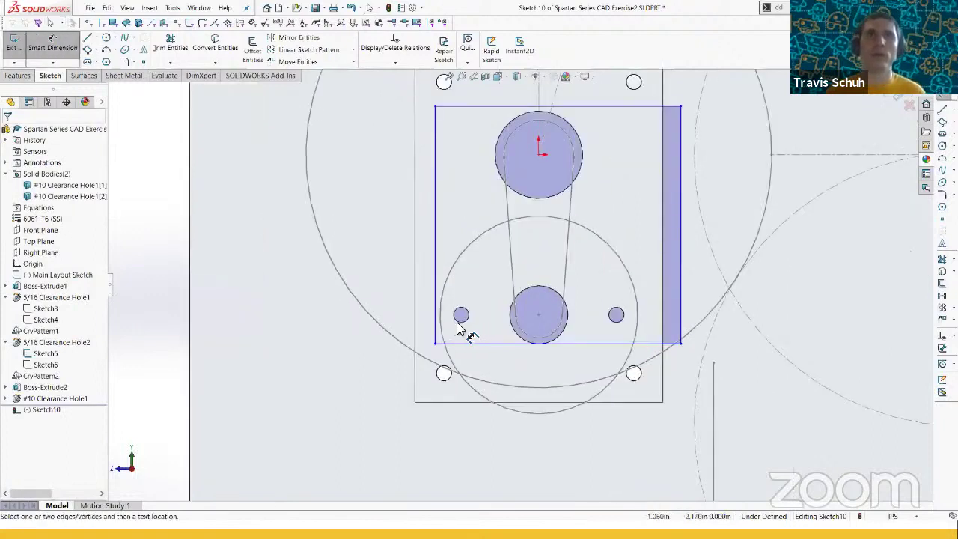
{"action": "left_click", "coordinate": [436, 318]}
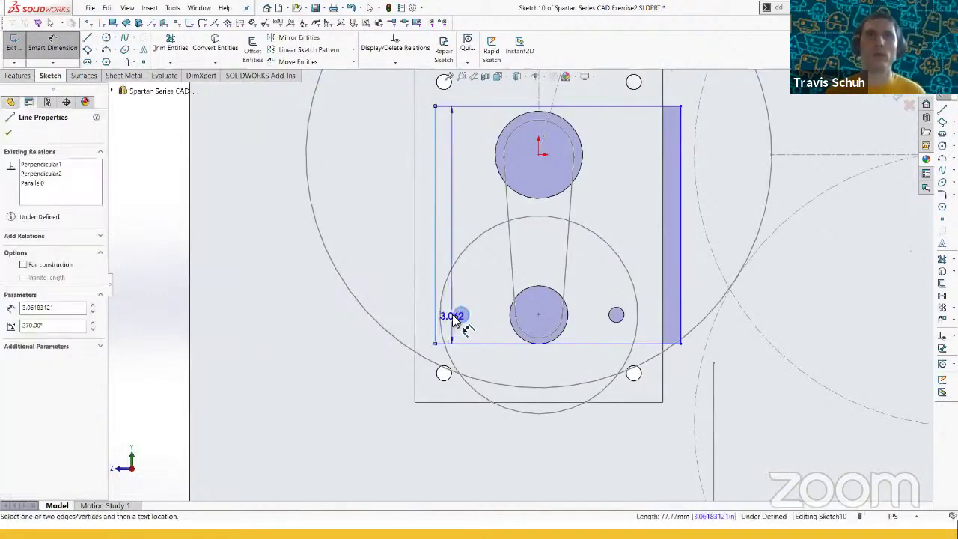
{"action": "left_click", "coordinate": [453, 319]}
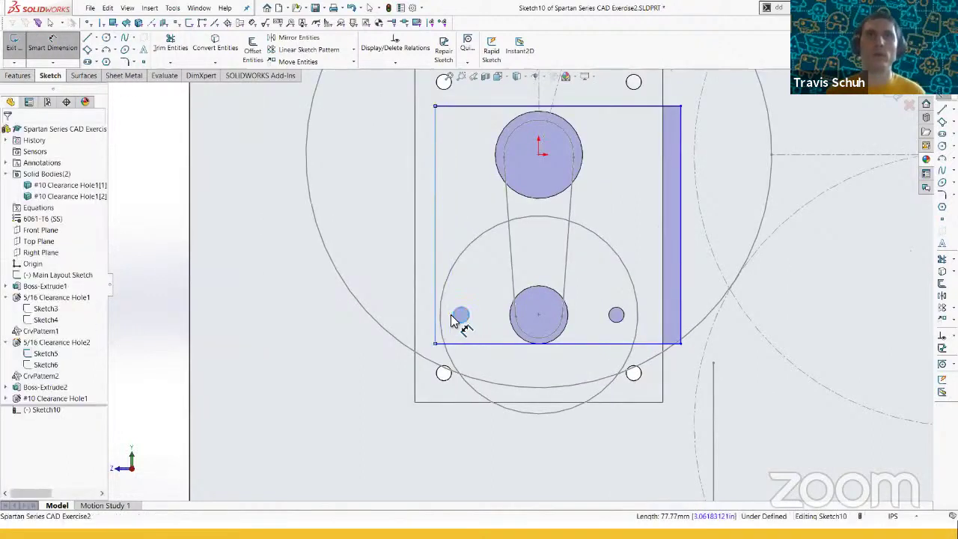
{"action": "left_click", "coordinate": [375, 322]}
{"action": "type", "text": ".25"}
{"action": "key", "text": "Return"}
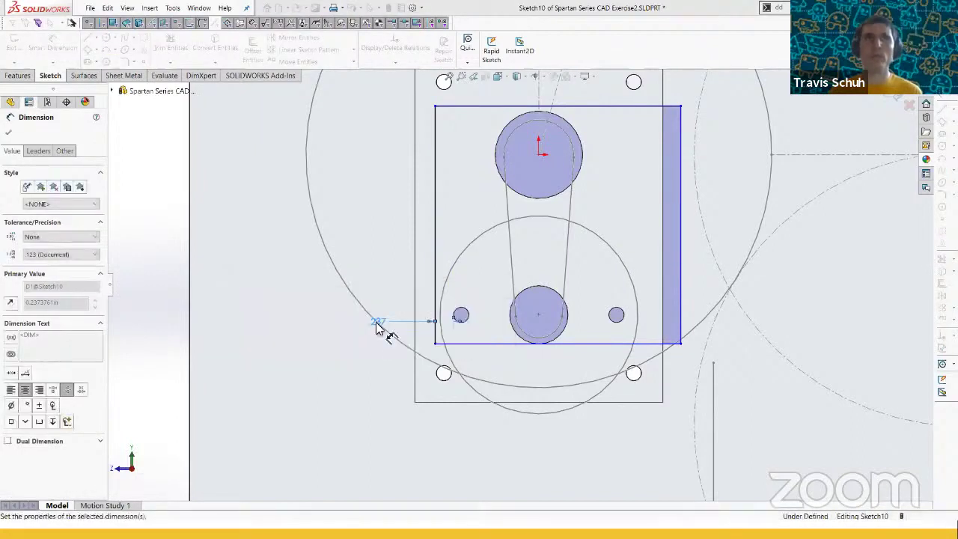
- Dimension the gap between the rectangle's upper edge and the top of the large bearing hole to 0.1 in
{"action": "left_click", "coordinate": [428, 116]}
{"action": "scroll", "coordinate": [524, 158], "scroll_direction": "up", "scroll_amount": 1}
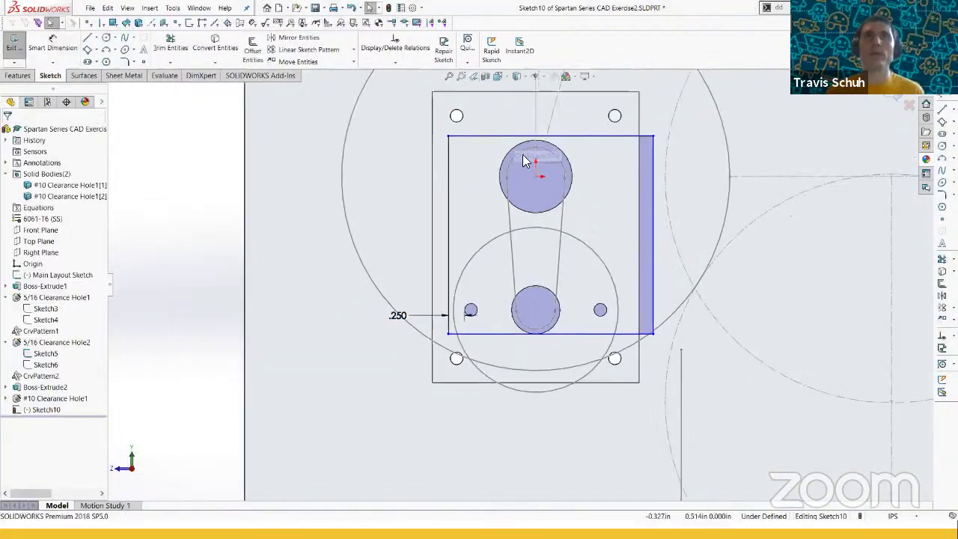
{"action": "left_click", "coordinate": [566, 154]}
{"action": "left_click", "coordinate": [569, 136]}
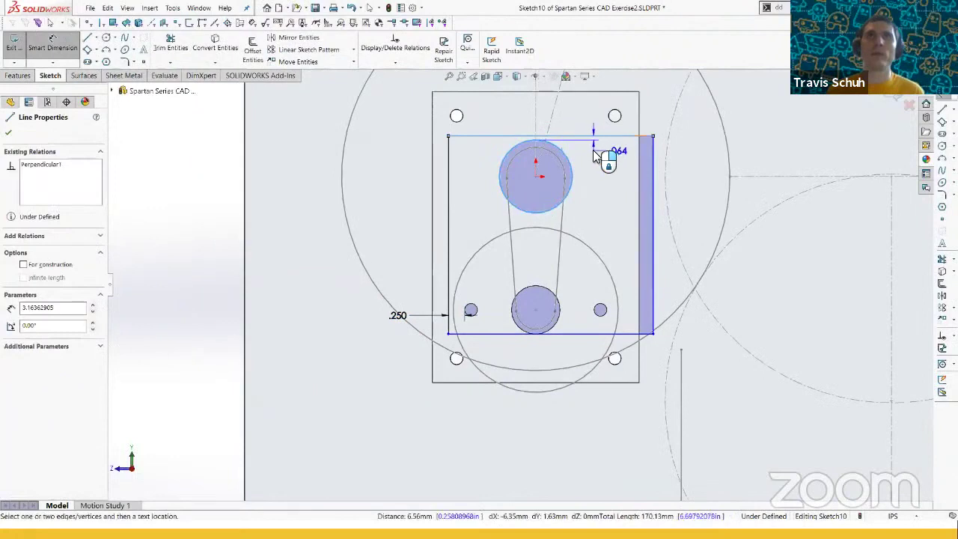
{"action": "left_click", "coordinate": [598, 153]}
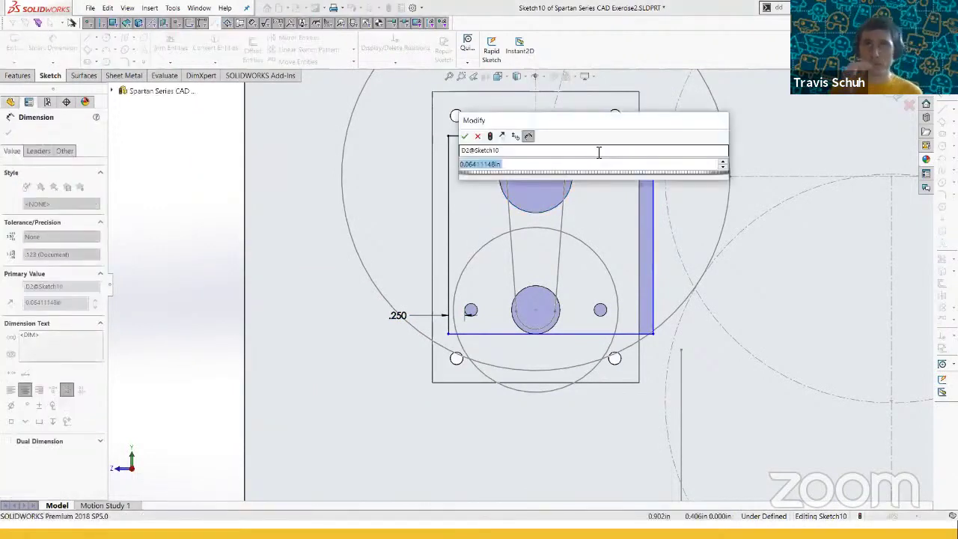
{"action": "type", "text": ".1"}
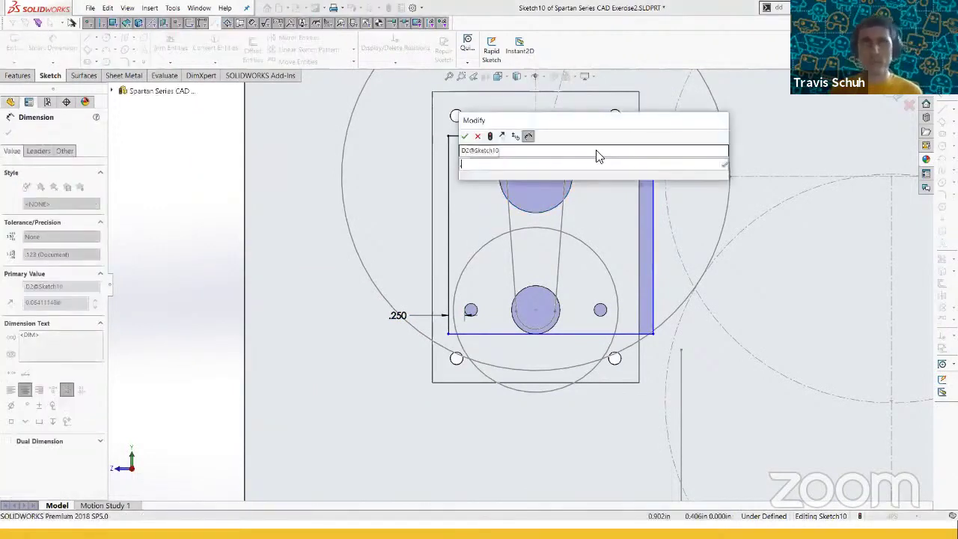
{"action": "key", "text": "Return"}
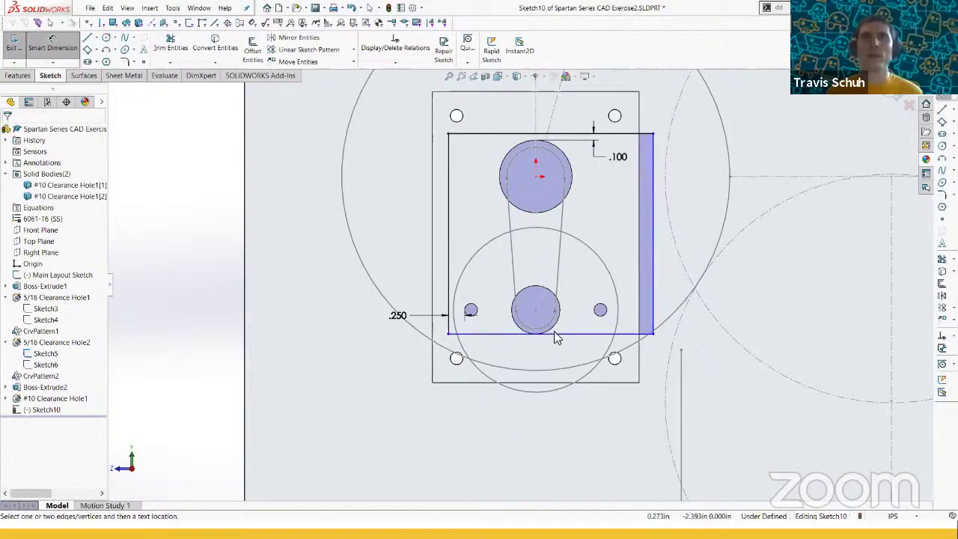
- Pull the rectangle's lower edge below the lower bearing hole and dimension the gap between them to 0.1 in
{"action": "key", "text": "Escape"}
{"action": "left_click_drag", "start_coordinate": [652, 340], "coordinate": [657, 342]}
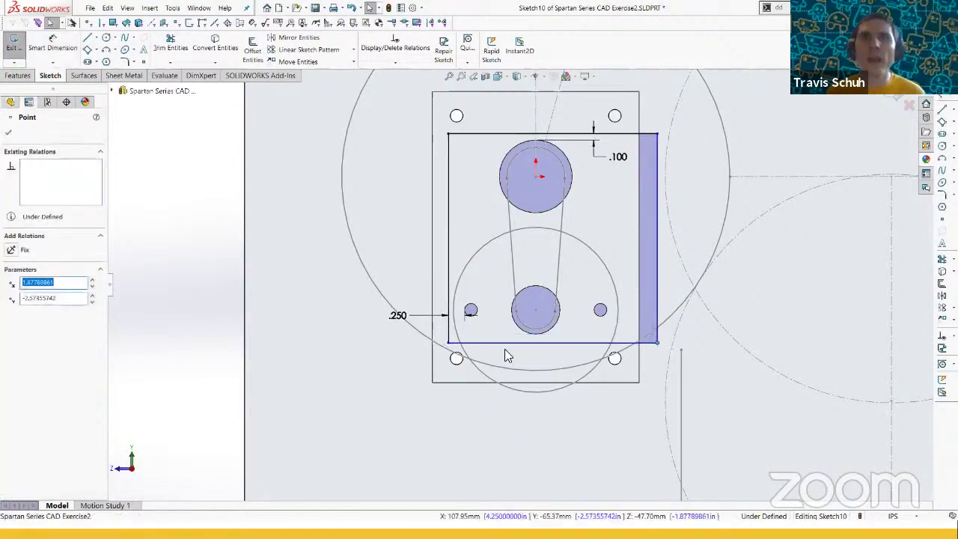
{"action": "key", "text": "d"}
{"action": "left_click", "coordinate": [542, 343]}
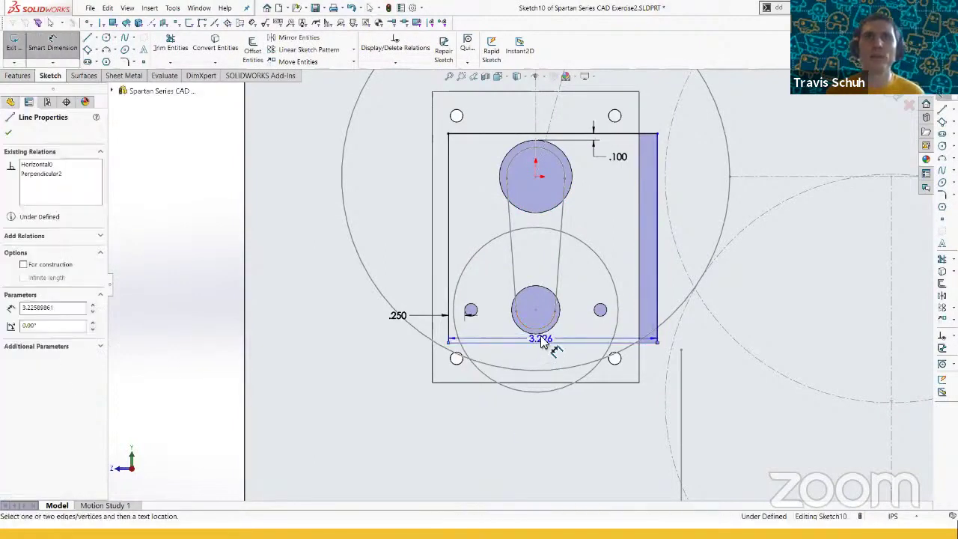
{"action": "left_click", "coordinate": [543, 334]}
{"action": "left_click", "coordinate": [545, 356]}
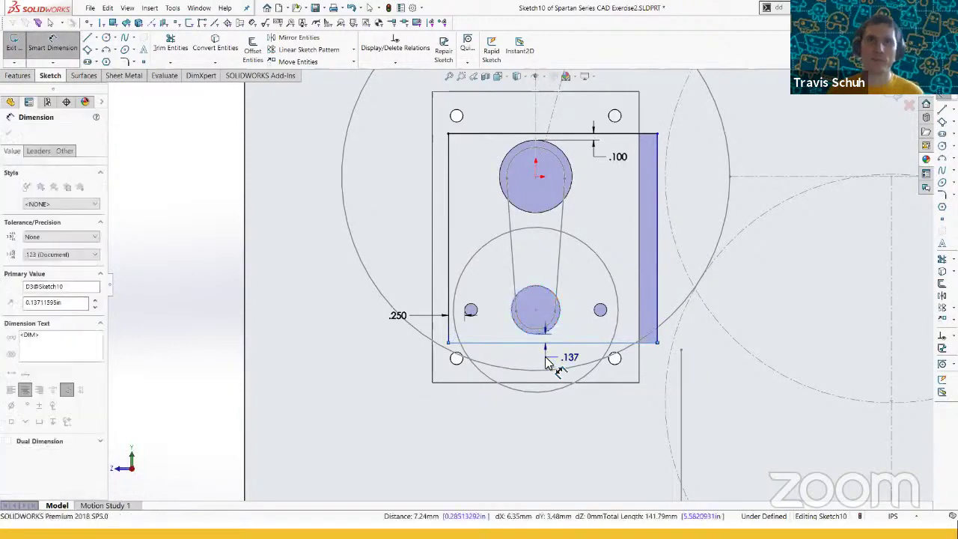
{"action": "type", "text": ".1"}
{"action": "key", "text": "Return"}
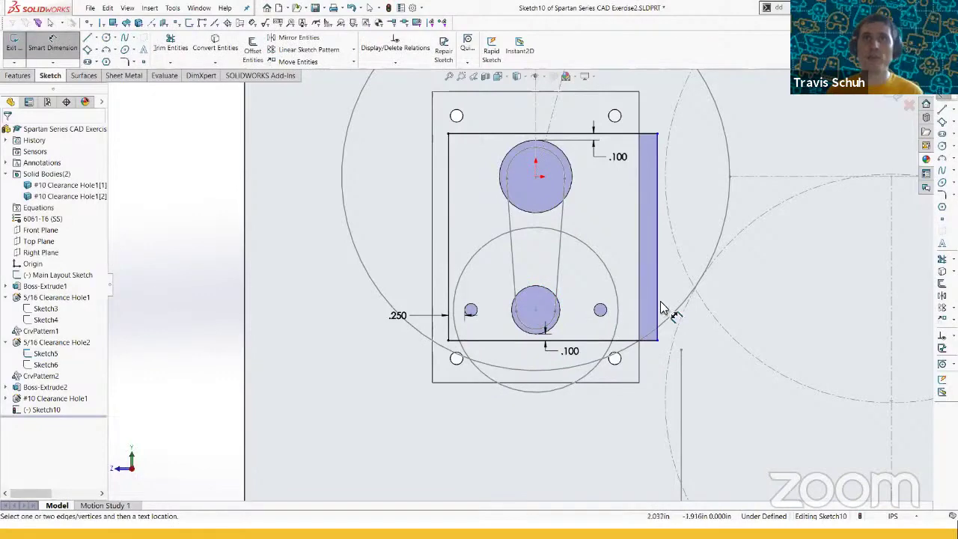
{"action": "left_click", "coordinate": [656, 324]}
{"action": "key", "text": "Escape"}
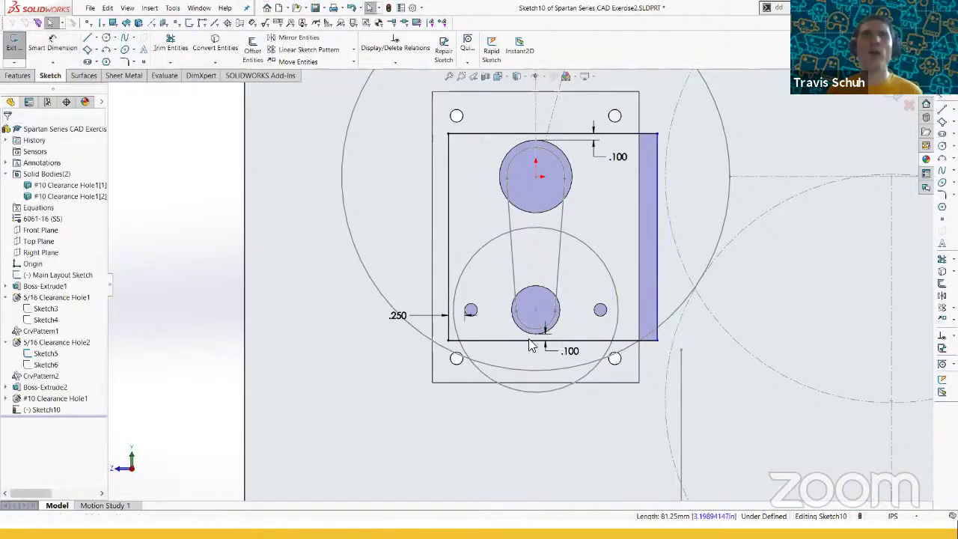
- Dimension the gap between the rectangle's right edge and the small right hole to 0.25 in
{"action": "scroll", "coordinate": [530, 345], "scroll_direction": "up", "scroll_amount": 5}
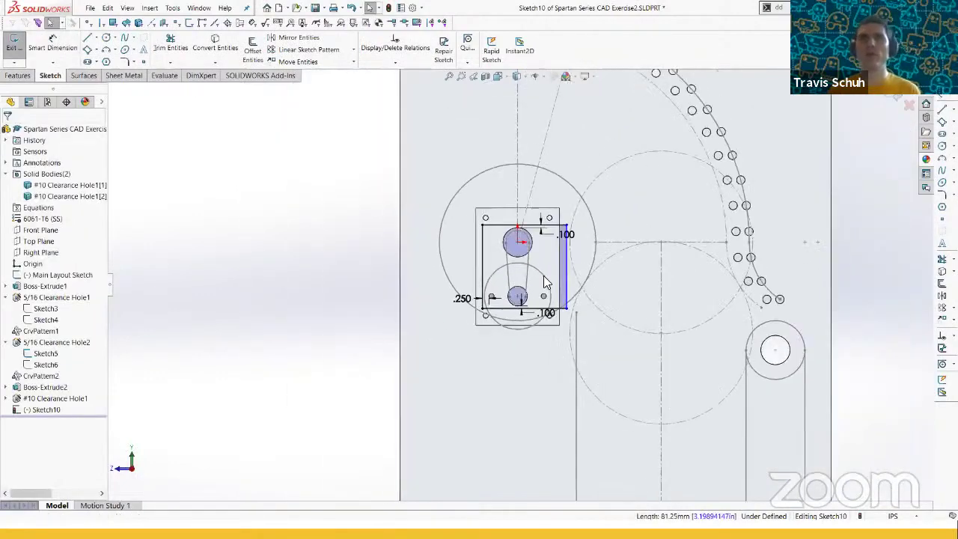
{"action": "scroll", "coordinate": [552, 276], "scroll_direction": "down", "scroll_amount": 6}
{"action": "key", "text": "d"}
{"action": "left_click", "coordinate": [527, 337]}
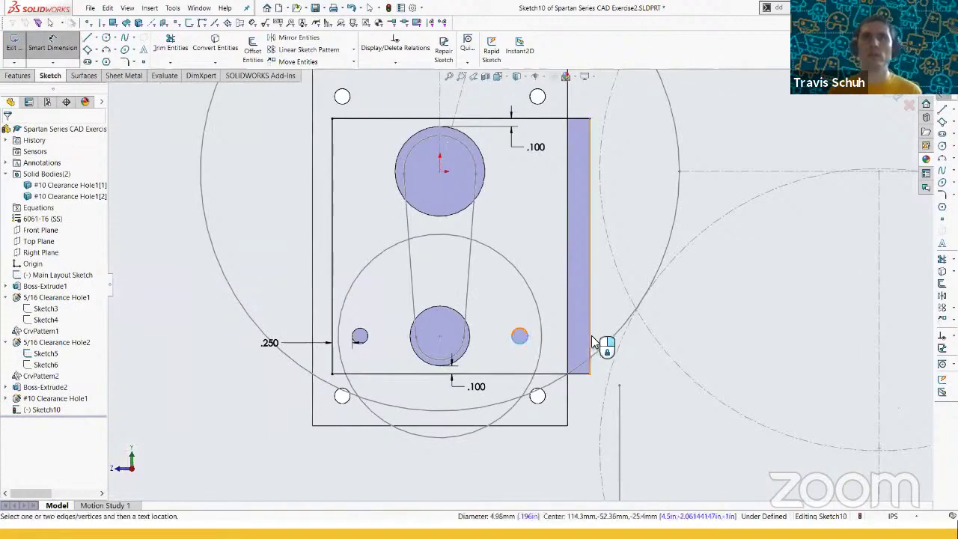
{"action": "left_click", "coordinate": [592, 342]}
{"action": "left_click", "coordinate": [519, 336]}
{"action": "left_click", "coordinate": [554, 350]}
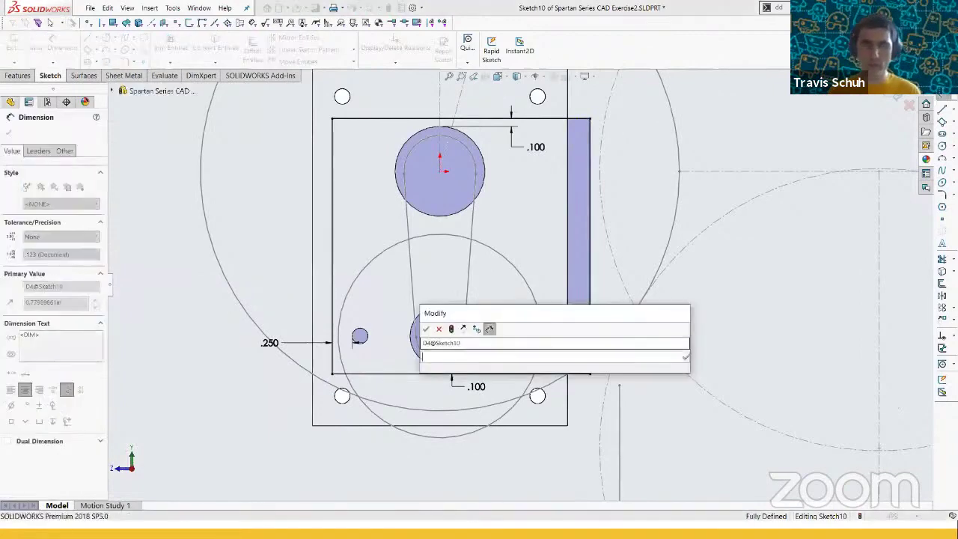
{"action": "type", "text": ".25"}
{"action": "key", "text": "Return"}
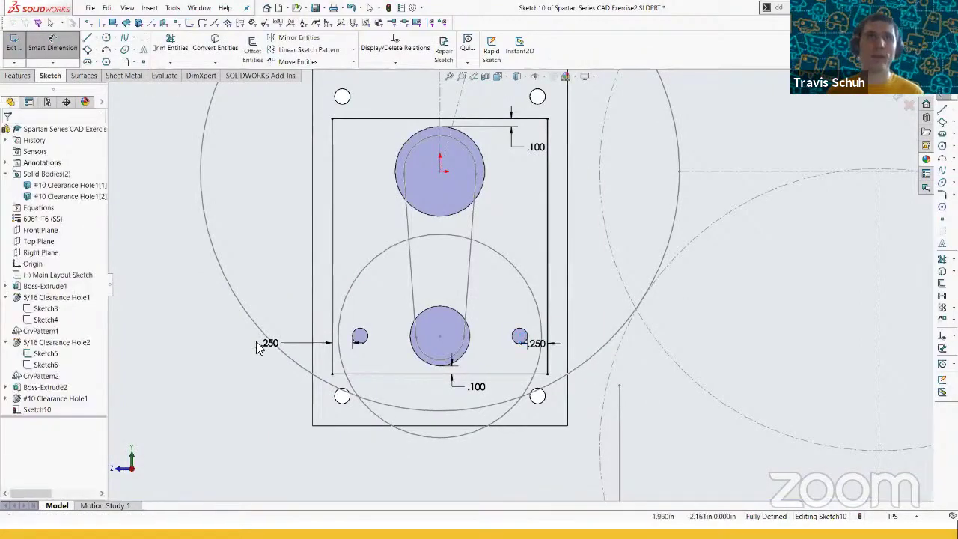
- Set the left edge's offset from the small left hole to 0.75 in
{"action": "double_click", "coordinate": [267, 342]}
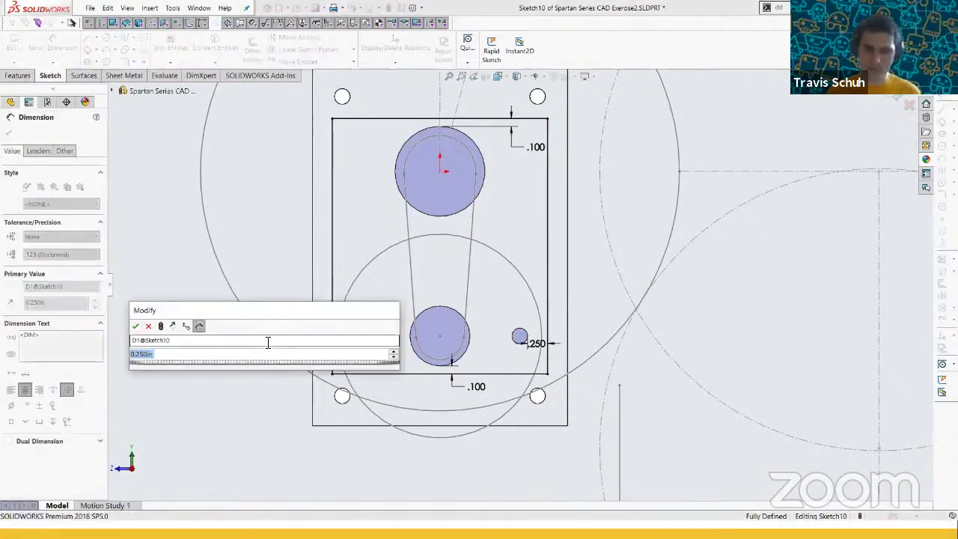
{"action": "type", "text": ".25"}
{"action": "key", "text": "Return"}
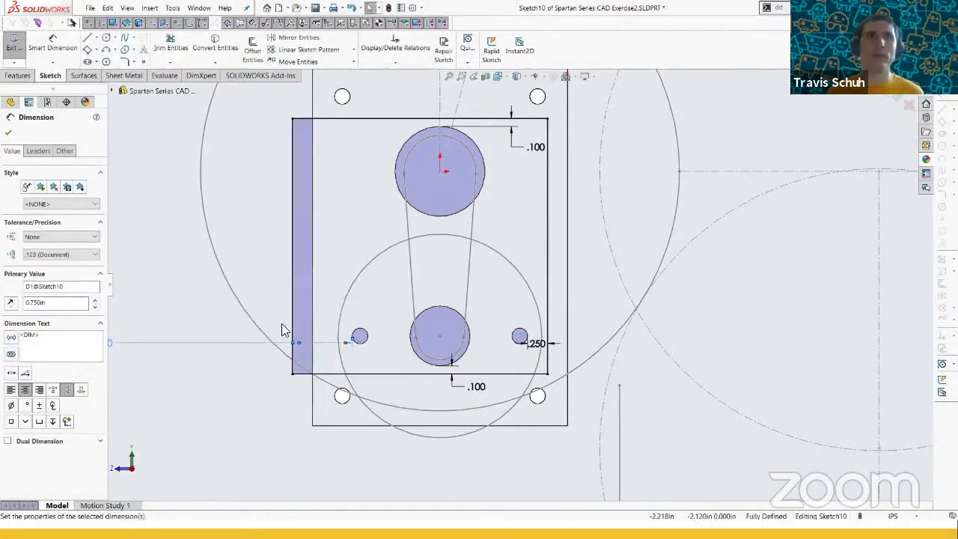
{"action": "scroll", "coordinate": [322, 300], "scroll_direction": "up", "scroll_amount": 2}
{"action": "key", "text": "Escape"}
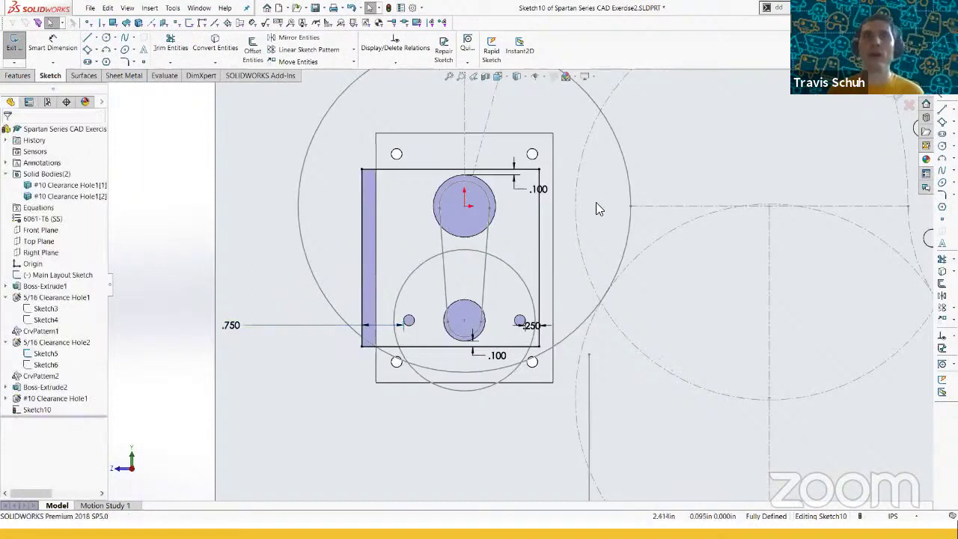
- Cut the rectangle Through All, turning off automatic body selection and limiting the cut to the large plate body
{"action": "scroll", "coordinate": [596, 202], "scroll_direction": "up", "scroll_amount": 1}
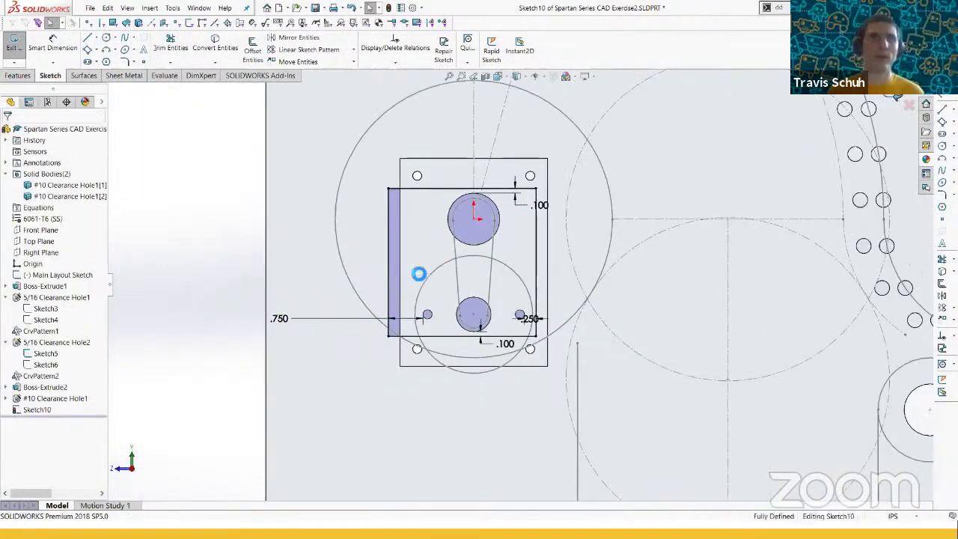
{"action": "key", "text": "ctrl+e"}
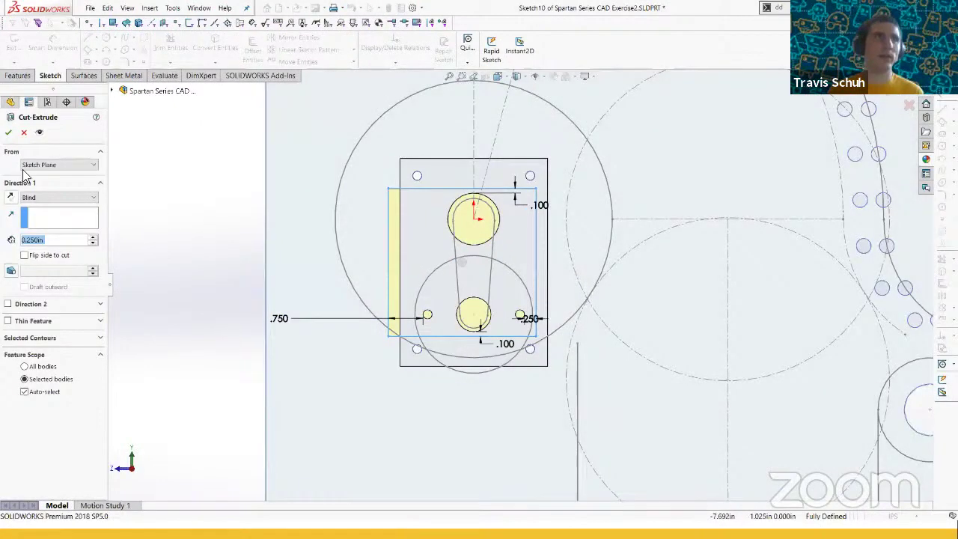
{"action": "left_click", "coordinate": [52, 197]}
{"action": "left_click", "coordinate": [43, 217]}
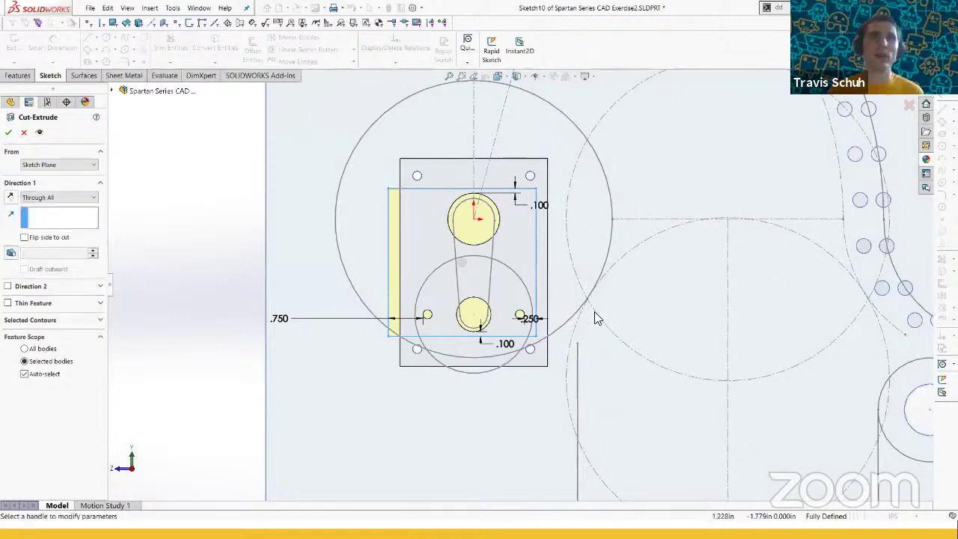
{"action": "mouse_move", "coordinate": [385, 278]}
{"action": "middle_mouse_down"}
{"action": "mouse_move", "coordinate": [498, 293]}
{"action": "mouse_move", "coordinate": [430, 293]}
{"action": "middle_mouse_up"}
{"action": "scroll", "coordinate": [431, 297], "scroll_direction": "up", "scroll_amount": 2}
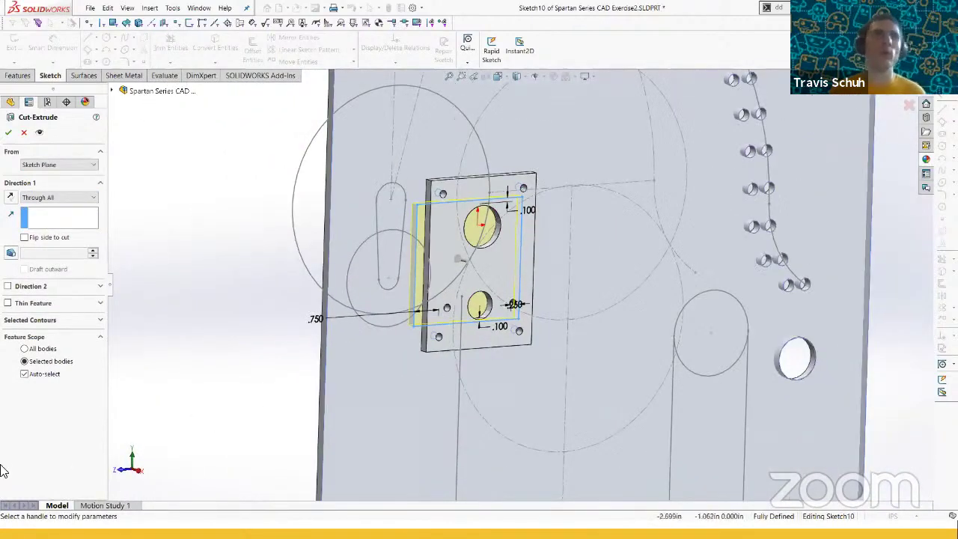
{"action": "left_click", "coordinate": [33, 375]}
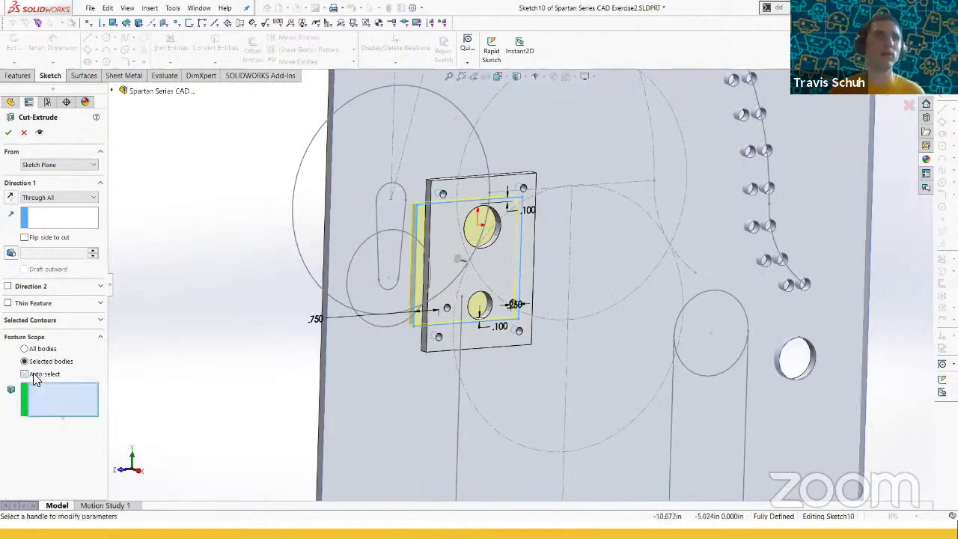
{"action": "left_click", "coordinate": [395, 400]}
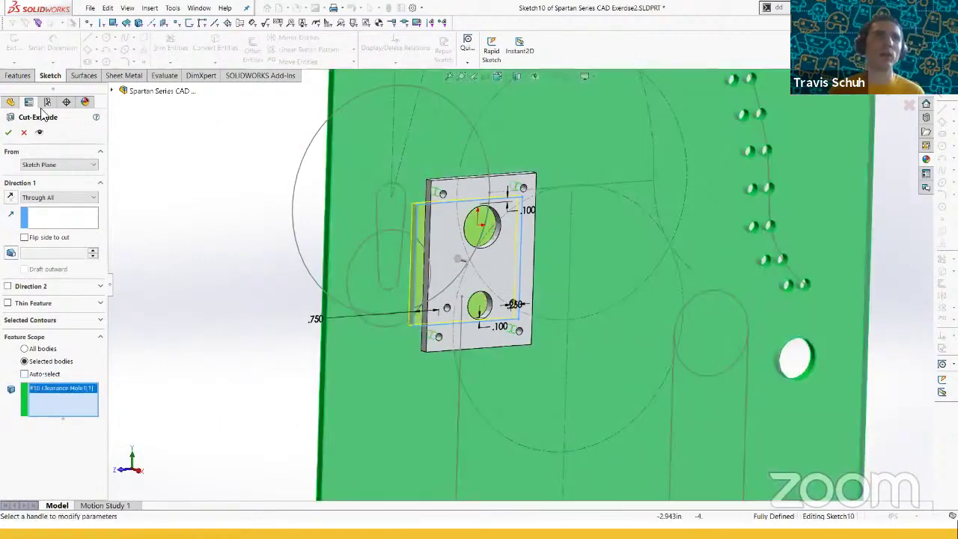
{"action": "left_click", "coordinate": [9, 132]}
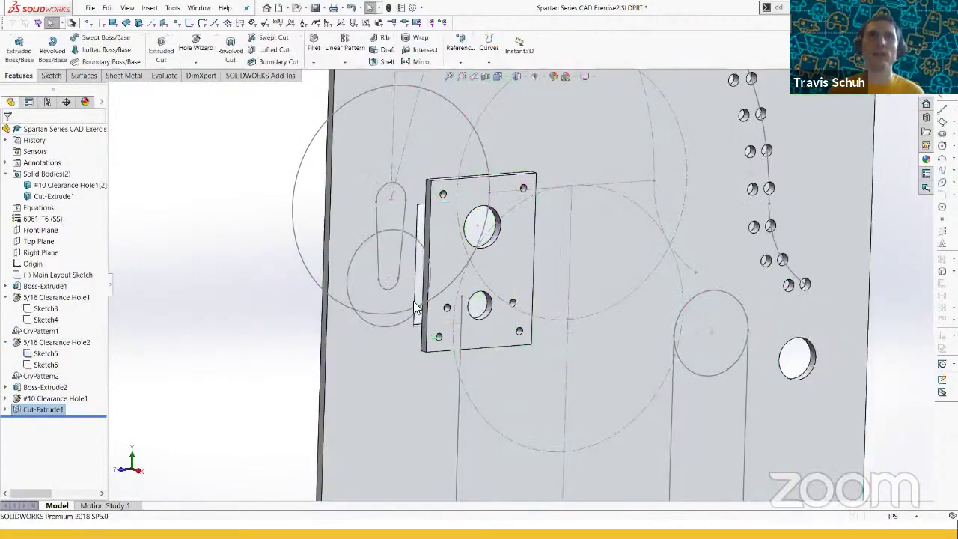
- Fillet all four inner corner edges of the plate's rectangular cutout with a 0.15 in radius
{"action": "scroll", "coordinate": [338, 278], "scroll_direction": "down", "scroll_amount": 2}
{"action": "middle_click_drag", "start_coordinate": [338, 278], "coordinate": [394, 177]}
{"action": "scroll", "coordinate": [394, 178], "scroll_direction": "up", "scroll_amount": 2}
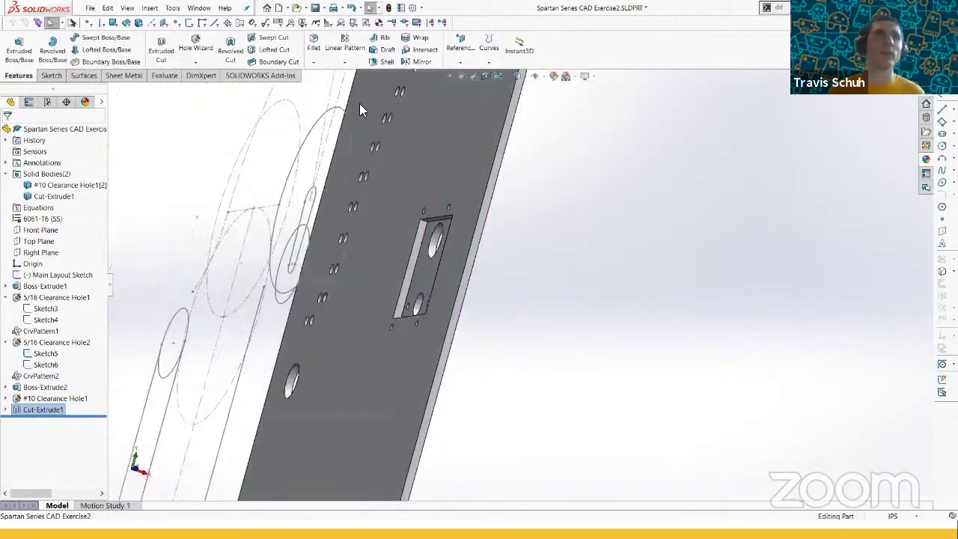
{"action": "left_click", "coordinate": [314, 43]}
{"action": "scroll", "coordinate": [428, 217], "scroll_direction": "down", "scroll_amount": 4}
{"action": "left_click", "coordinate": [440, 235]}
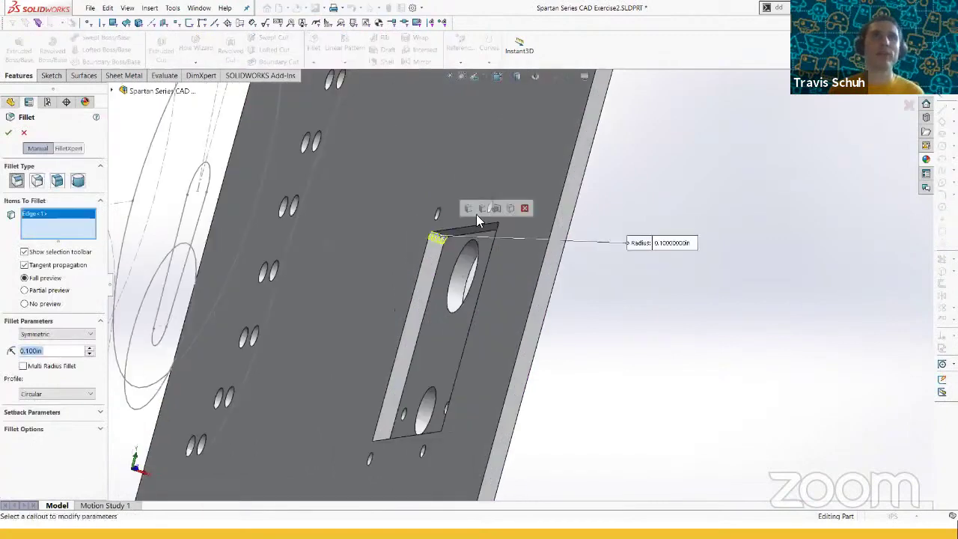
{"action": "left_click", "coordinate": [475, 209]}
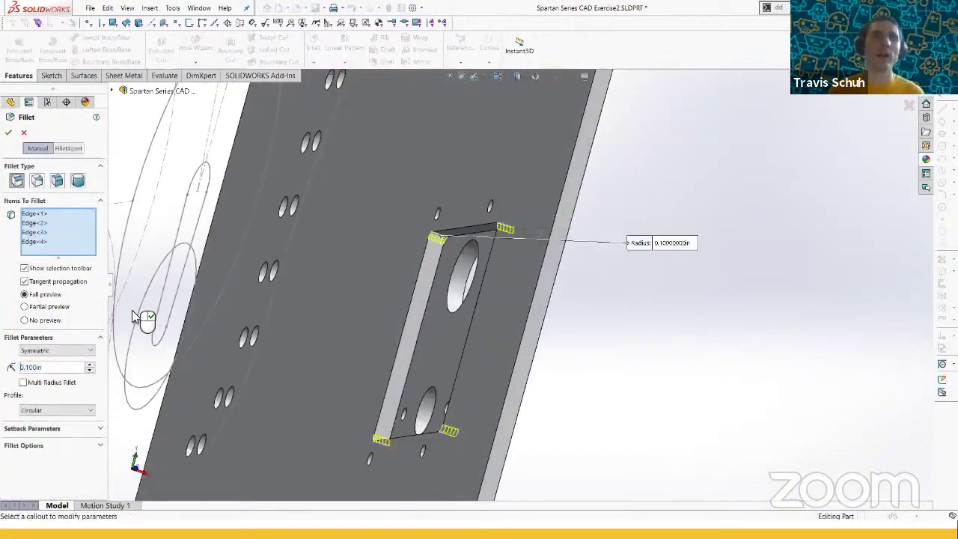
{"action": "left_click", "coordinate": [61, 367]}
{"action": "double_click", "coordinate": [39, 366]}
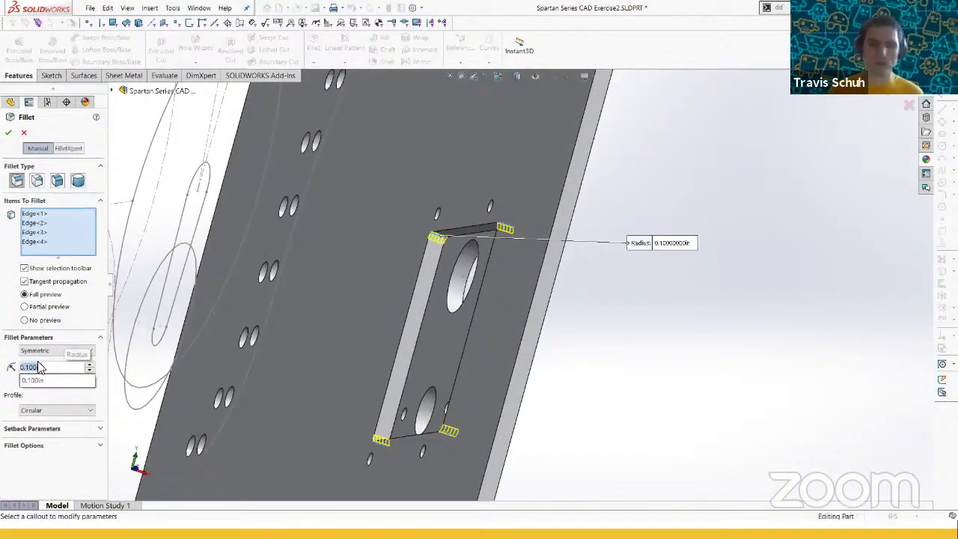
{"action": "type", "text": ".0.150in"}
{"action": "key", "text": "Return"}
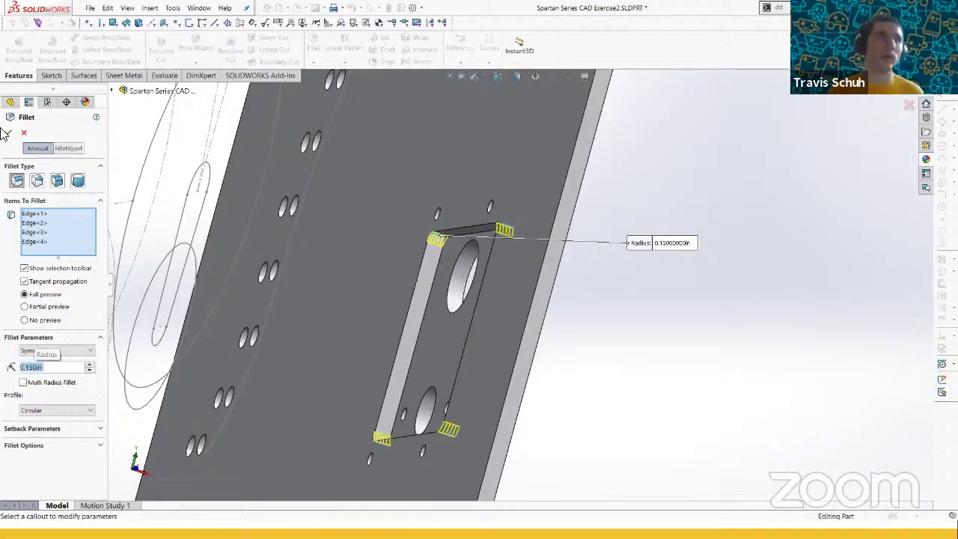
- Check the finished plate from the front and highlight the bearing plate's #10 clearance hole feature
{"action": "mouse_move", "coordinate": [509, 253]}
{"action": "middle_mouse_down"}
{"action": "mouse_move", "coordinate": [486, 299]}
{"action": "mouse_move", "coordinate": [355, 309]}
{"action": "mouse_move", "coordinate": [338, 425]}
{"action": "mouse_move", "coordinate": [385, 359]}
{"action": "mouse_move", "coordinate": [331, 312]}
{"action": "mouse_move", "coordinate": [398, 332]}
{"action": "mouse_move", "coordinate": [392, 320]}
{"action": "middle_mouse_up"}
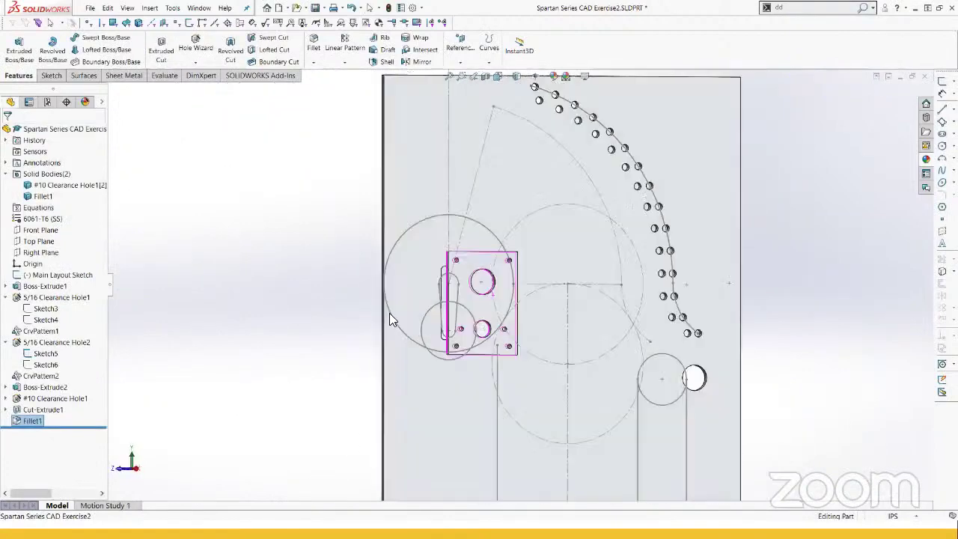
{"action": "left_click", "coordinate": [41, 398]}
{"action": "scroll", "coordinate": [647, 264], "scroll_direction": "up", "scroll_amount": 2}
{"action": "scroll", "coordinate": [645, 256], "scroll_direction": "down", "scroll_amount": 1}
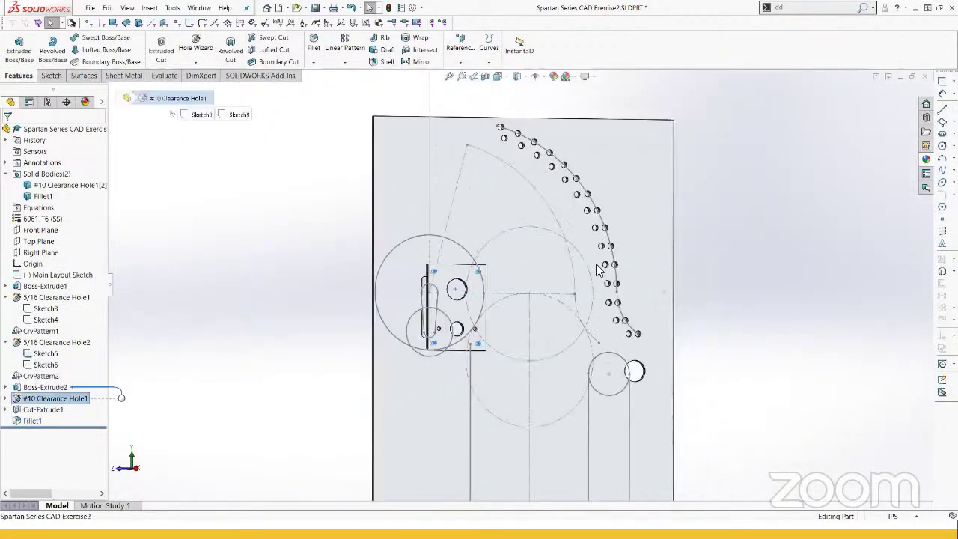
- Start a linear pattern of the #10 clearance holes with the bearing plate's upper edge as the first direction
{"action": "middle_click_drag", "start_coordinate": [599, 264], "coordinate": [604, 273]}
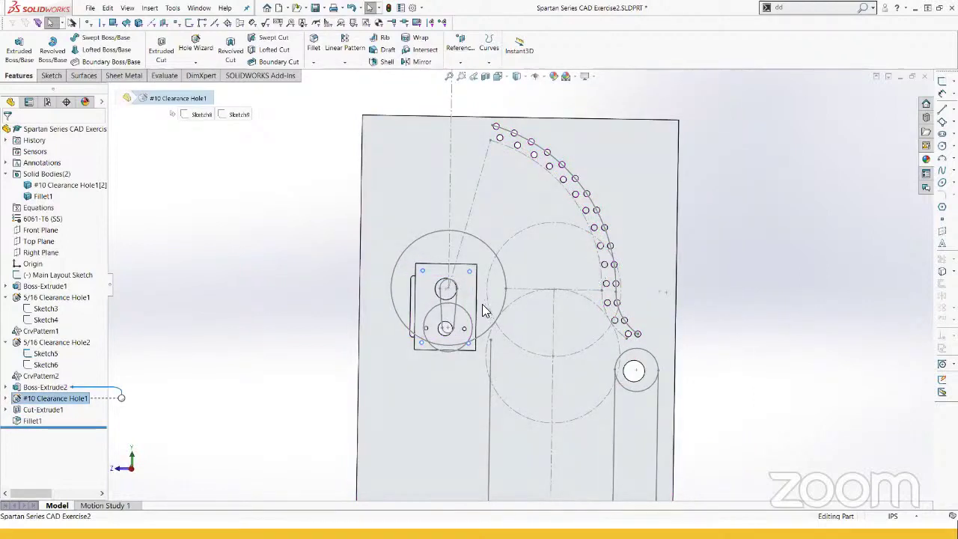
{"action": "scroll", "coordinate": [613, 329], "scroll_direction": "down", "scroll_amount": 3}
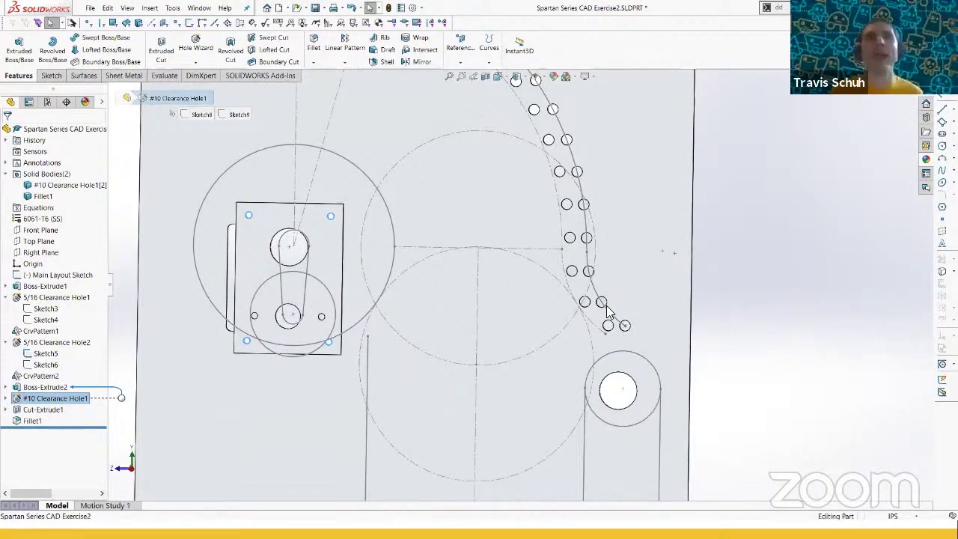
{"action": "scroll", "coordinate": [520, 294], "scroll_direction": "up", "scroll_amount": 3}
{"action": "scroll", "coordinate": [357, 280], "scroll_direction": "down", "scroll_amount": 2}
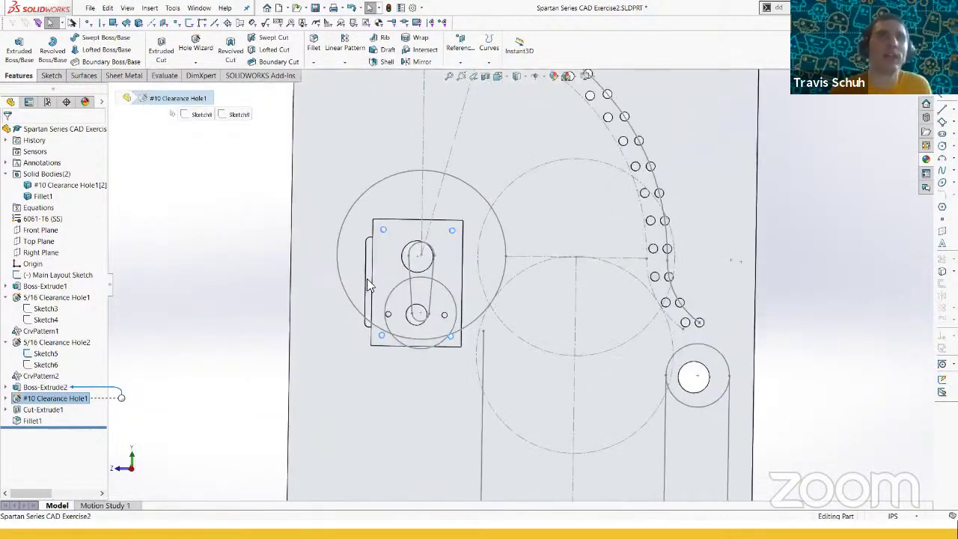
{"action": "left_click", "coordinate": [225, 255]}
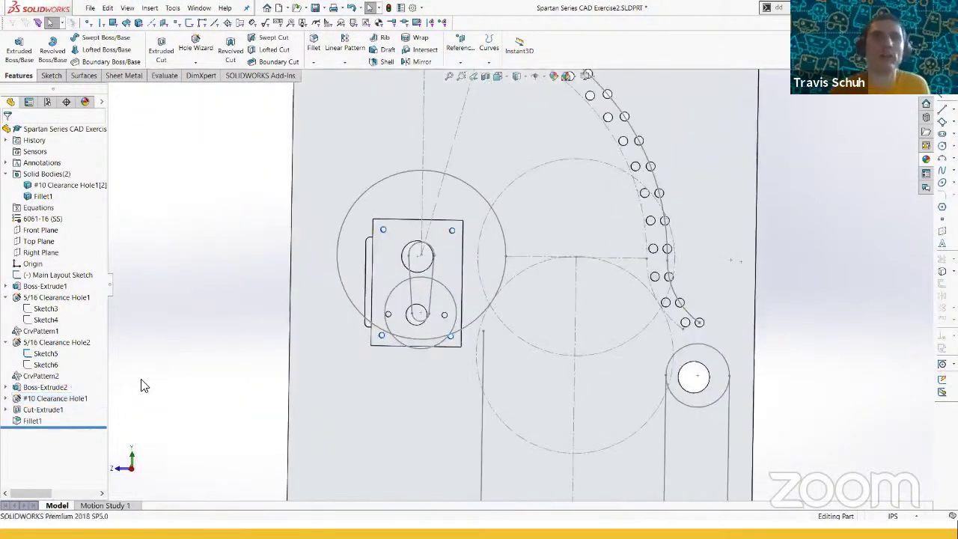
{"action": "left_click", "coordinate": [61, 399]}
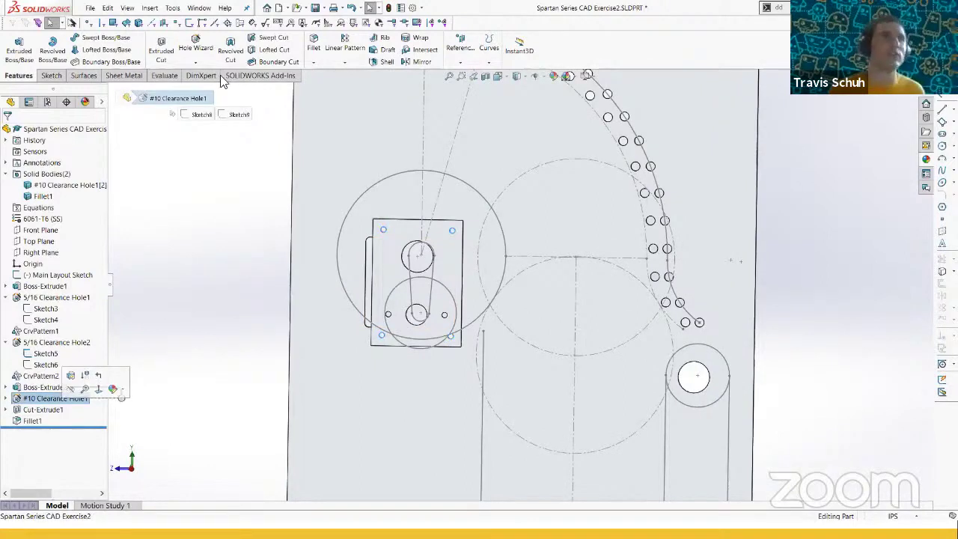
{"action": "left_click", "coordinate": [346, 50]}
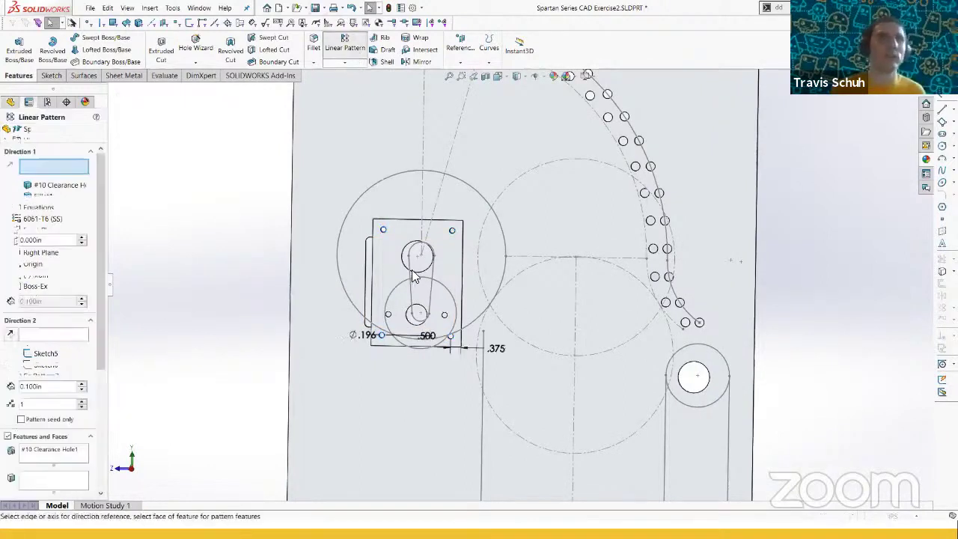
{"action": "scroll", "coordinate": [404, 216], "scroll_direction": "up", "scroll_amount": 2}
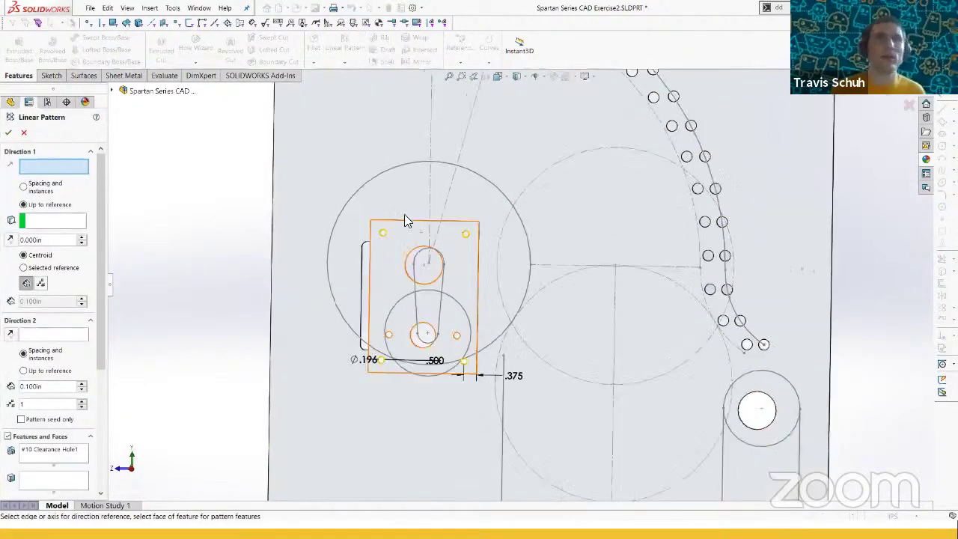
{"action": "left_click", "coordinate": [399, 221]}
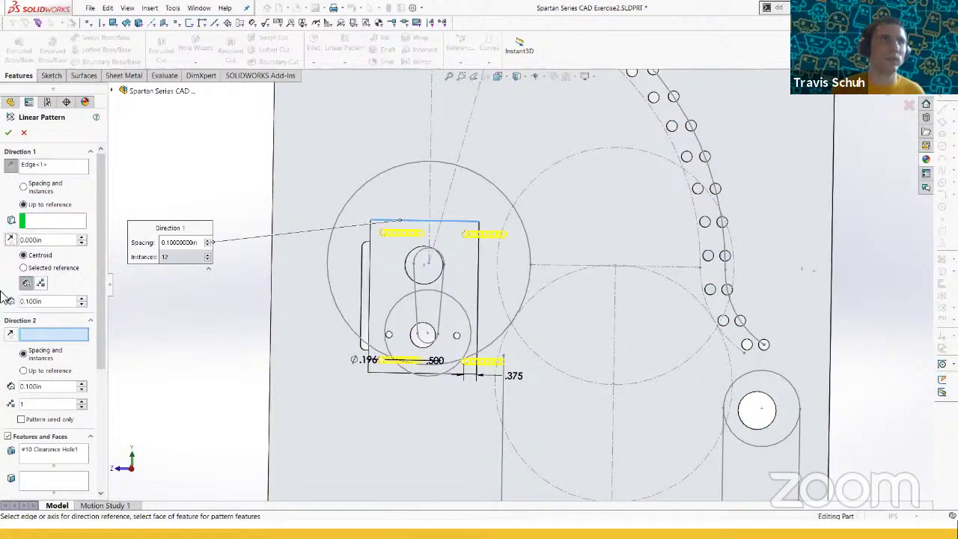
- Define the first pattern direction by spacing and instances, with 0.5 in spacing and 2 instances
{"action": "right_click", "coordinate": [27, 305]}
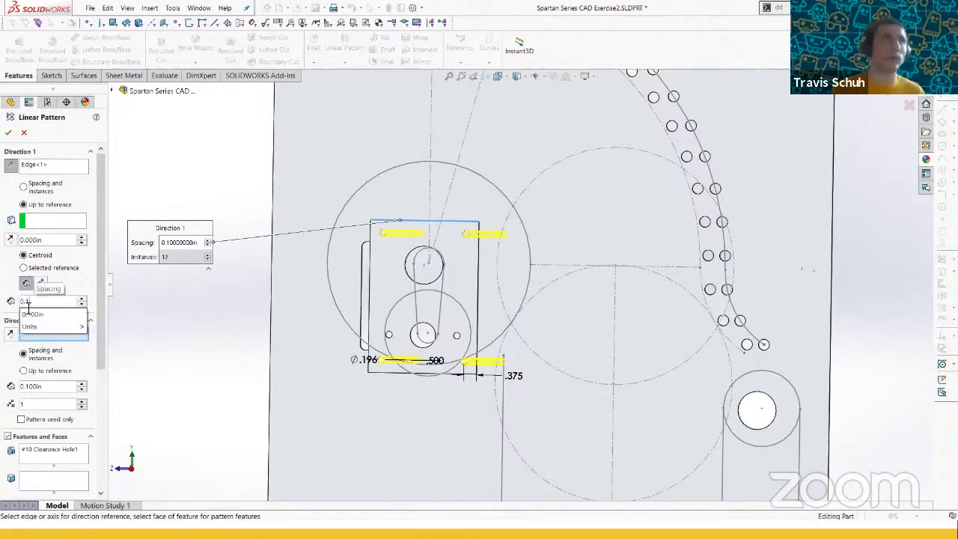
{"action": "key", "text": "Return"}
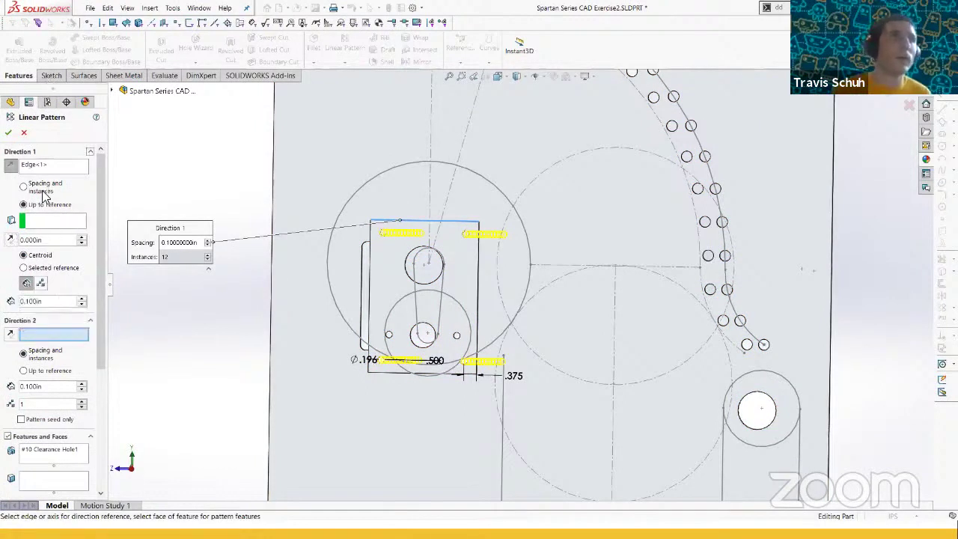
{"action": "left_click", "coordinate": [23, 186]}
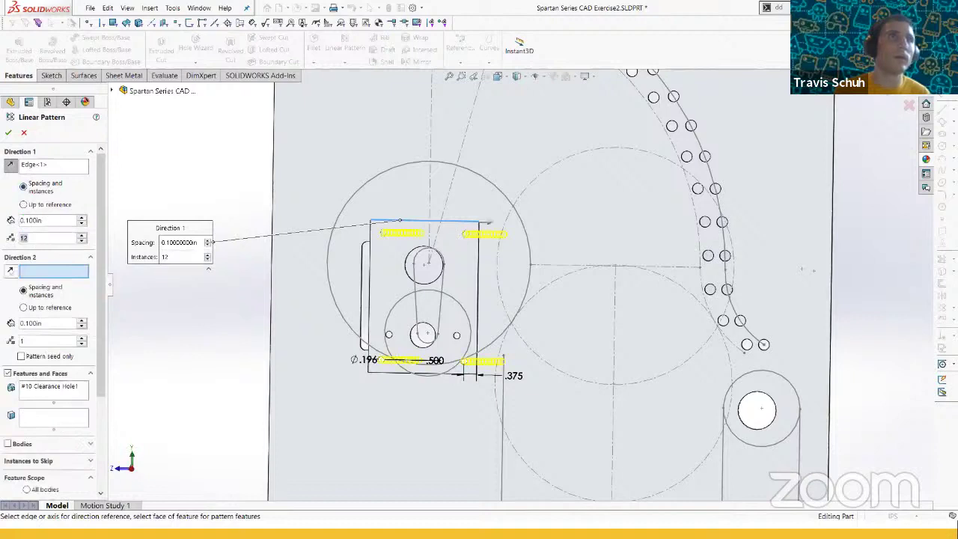
{"action": "double_click", "coordinate": [57, 218]}
{"action": "type", "text": ".5"}
{"action": "key", "text": "Return"}
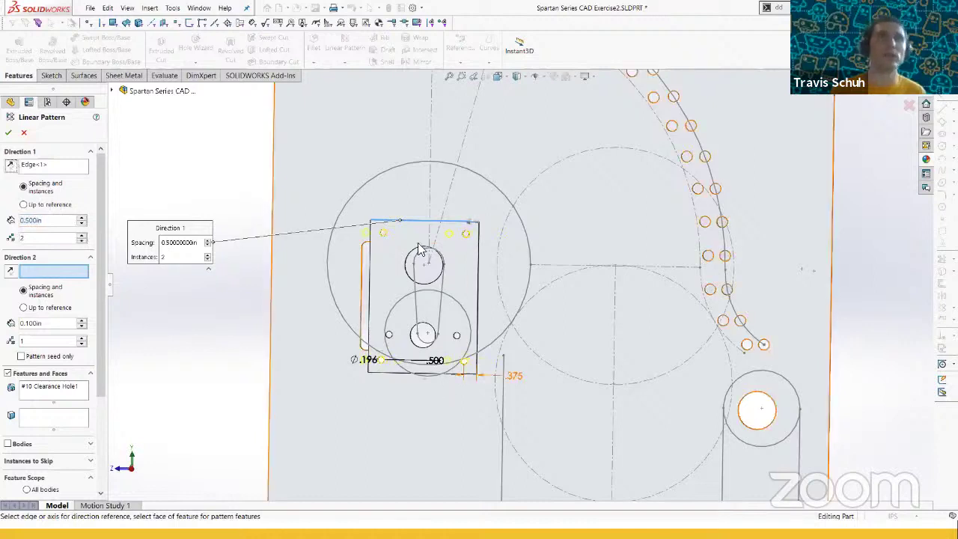
- Turn off automatic body selection, limit the hole pattern to the large plate body, and complete the pattern
{"action": "scroll", "coordinate": [75, 389], "scroll_direction": "down", "scroll_amount": 3}
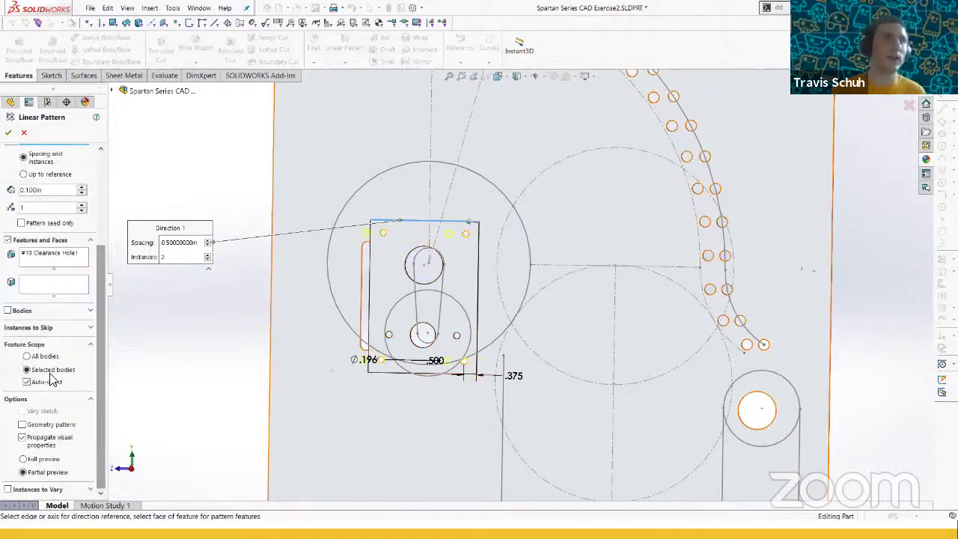
{"action": "left_click", "coordinate": [50, 382]}
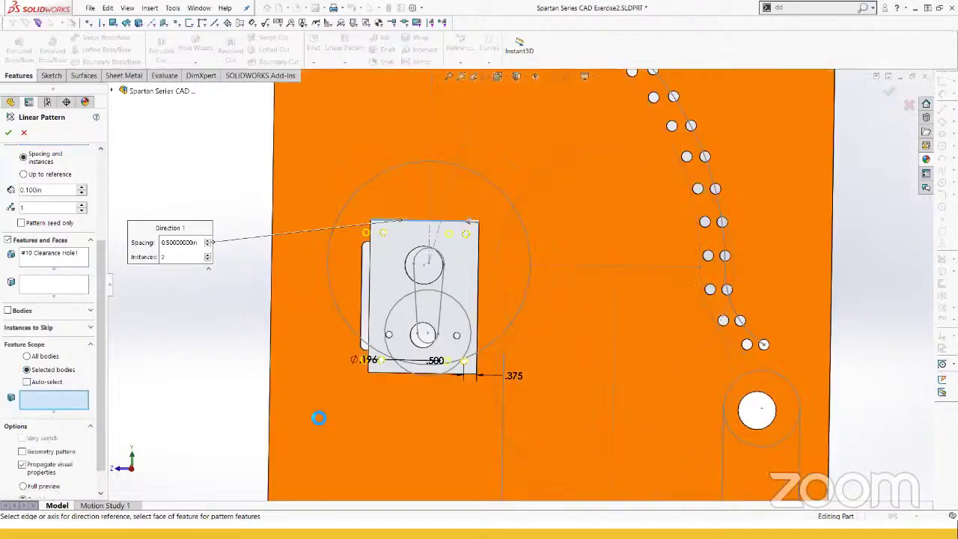
{"action": "left_click", "coordinate": [314, 413]}
{"action": "key", "text": "Return"}
- Inspect the patterned #10 holes around the cutout, highlighting each plate body and viewing the whole part from several angles
{"action": "middle_click_drag", "start_coordinate": [414, 296], "coordinate": [647, 243]}
{"action": "left_click", "coordinate": [319, 291]}
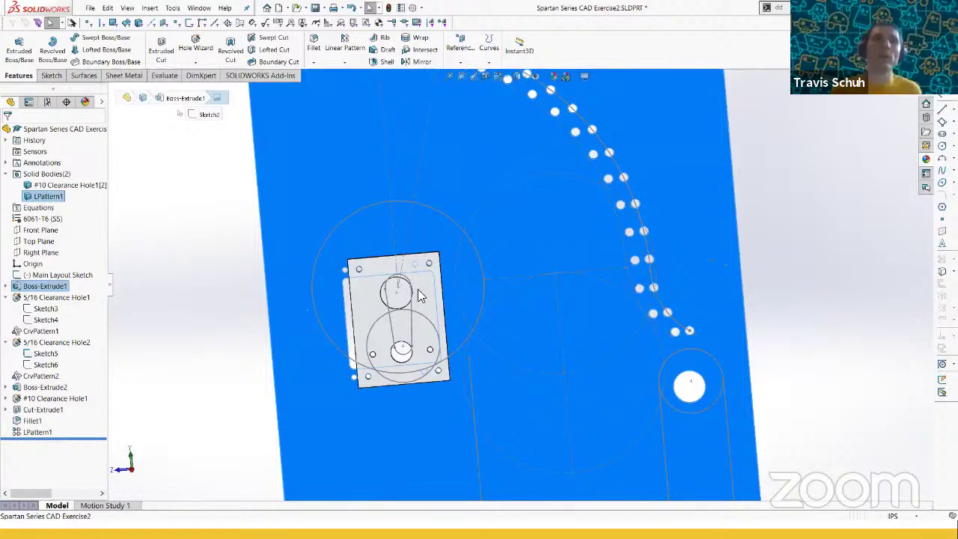
{"action": "left_click", "coordinate": [390, 268]}
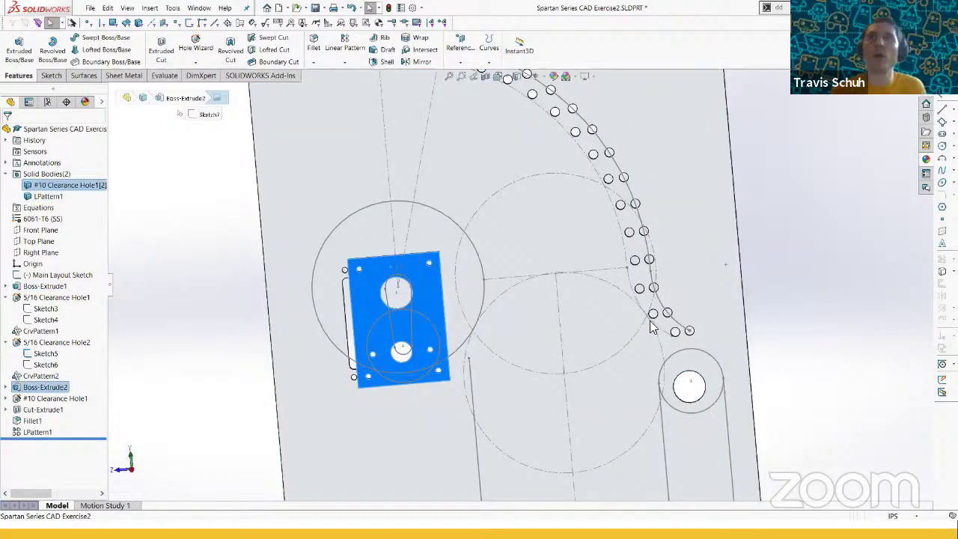
{"action": "left_click", "coordinate": [785, 300]}
{"action": "scroll", "coordinate": [539, 329], "scroll_direction": "up", "scroll_amount": 5}
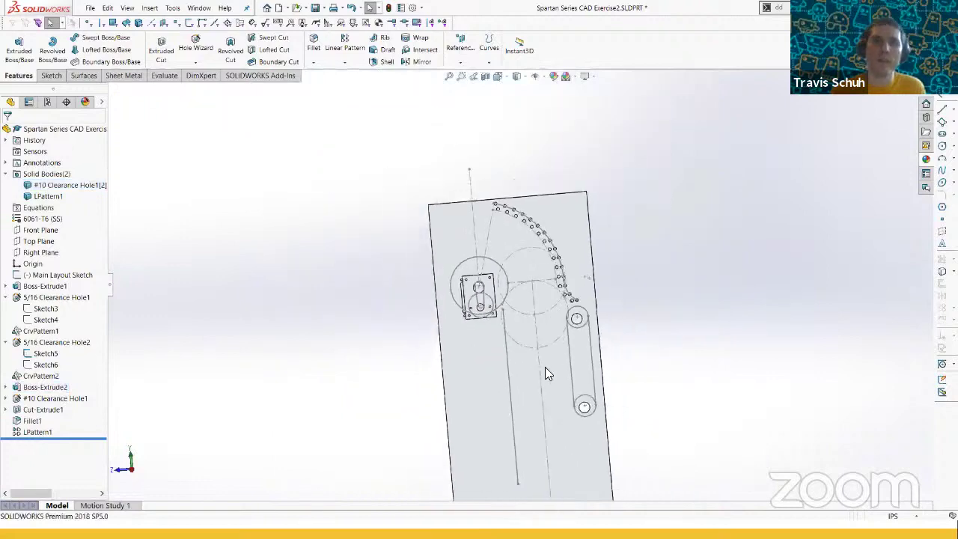
{"action": "scroll", "coordinate": [526, 365], "scroll_direction": "down", "scroll_amount": 3}
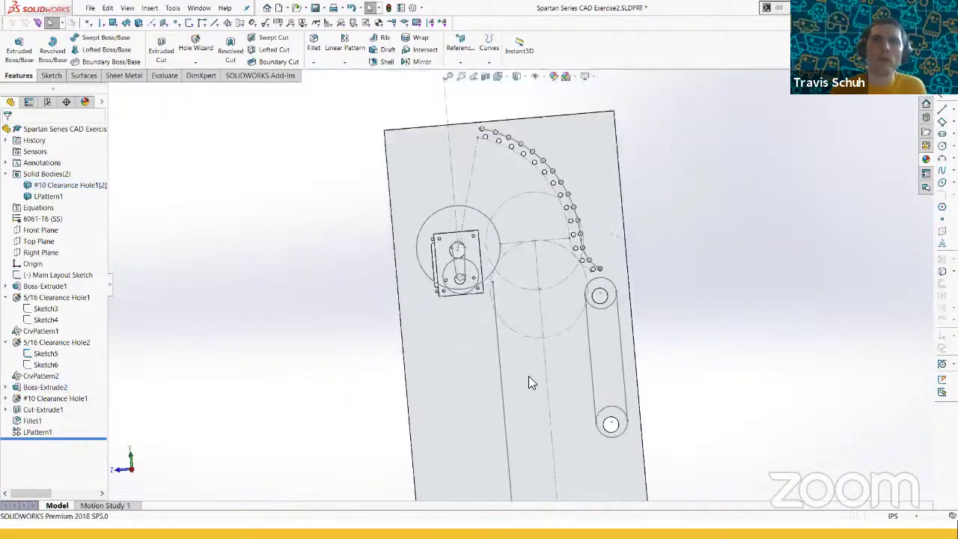
{"action": "middle_click_drag", "start_coordinate": [536, 380], "coordinate": [543, 413]}
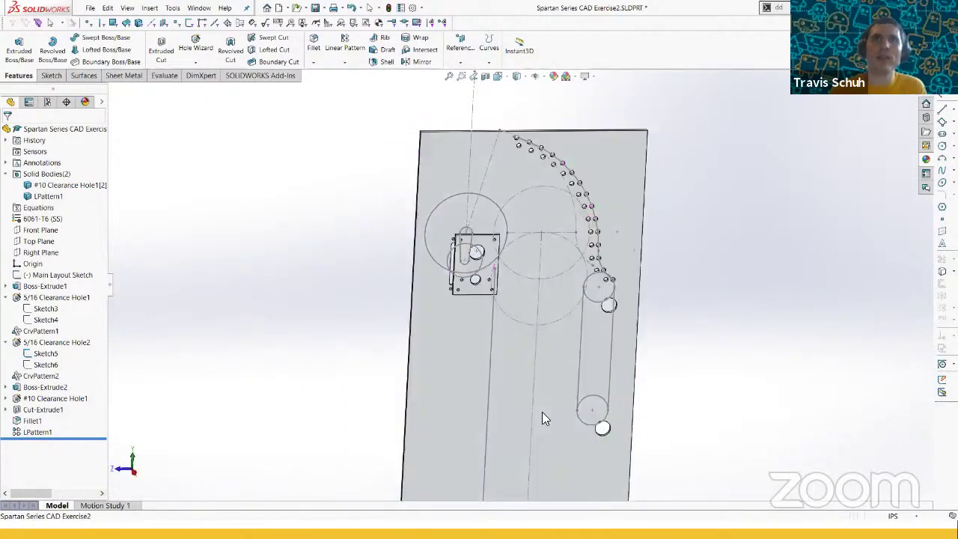
{"action": "scroll", "coordinate": [482, 374], "scroll_direction": "up", "scroll_amount": 1}
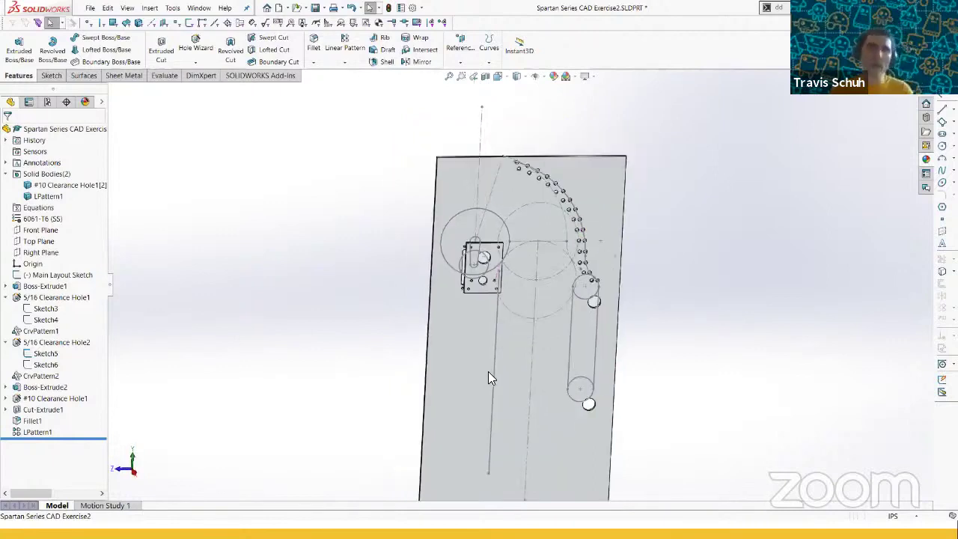
{"action": "scroll", "coordinate": [485, 373], "scroll_direction": "down", "scroll_amount": 1}
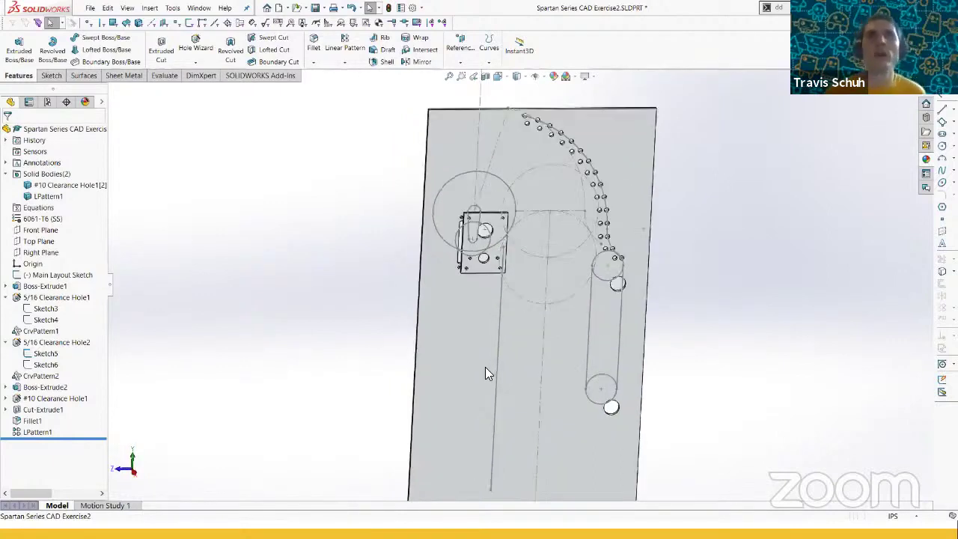
{"action": "scroll", "coordinate": [480, 363], "scroll_direction": "up", "scroll_amount": 1}
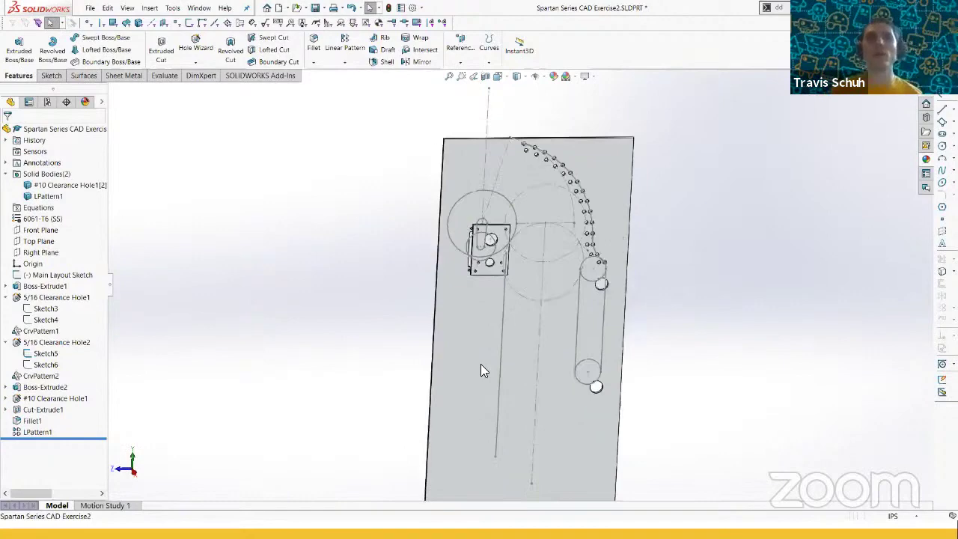
{"action": "scroll", "coordinate": [481, 364], "scroll_direction": "up", "scroll_amount": 1}
{"action": "middle_click_drag", "start_coordinate": [480, 364], "coordinate": [479, 319]}
- Compare the plate model in SOLIDWORKS with the hand-drawn layout on the Planning our Prototype slide
{"action": "left_click", "coordinate": [472, 331]}
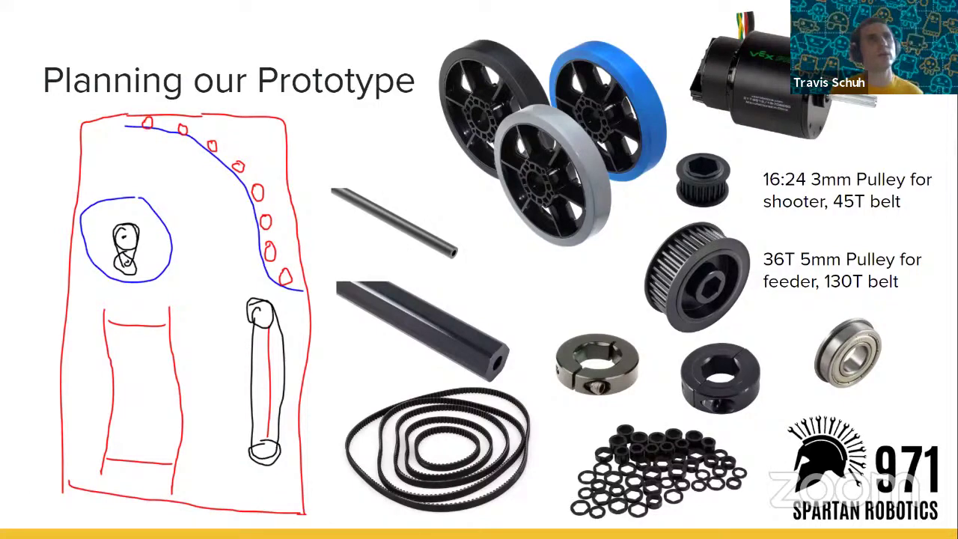
{"action": "key", "text": "alt+Tab"}
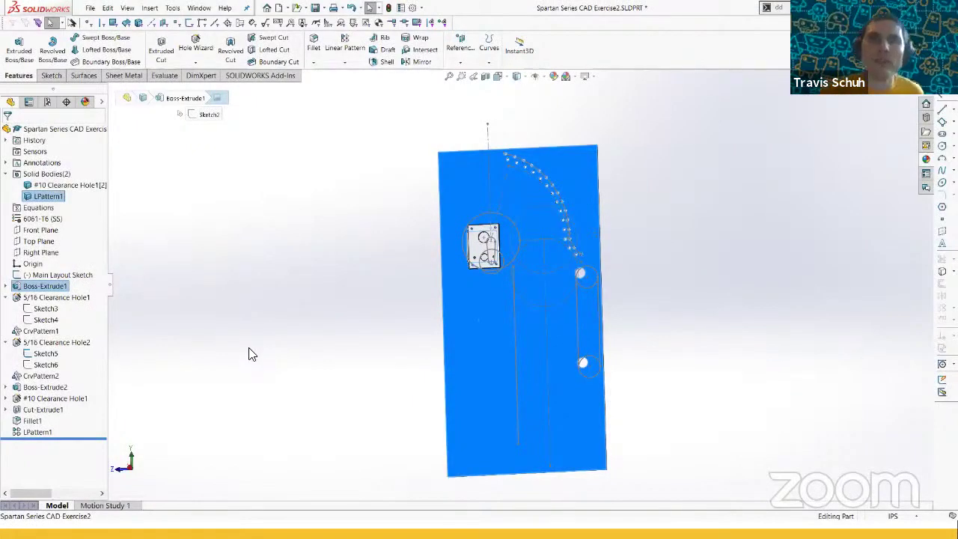
{"action": "key", "text": "alt+Tab"}
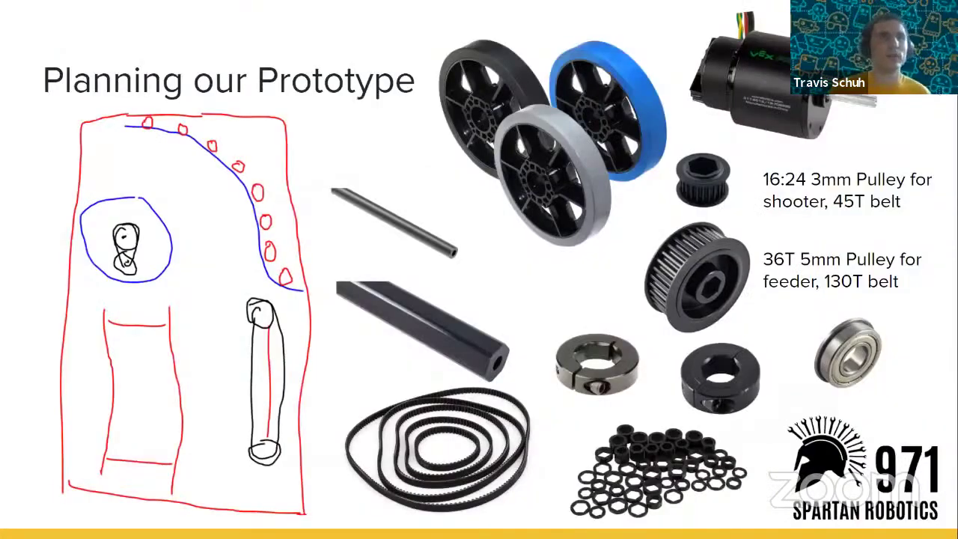
{"action": "key", "text": "alt+Tab"}
{"action": "left_click", "coordinate": [402, 411]}
{"action": "scroll", "coordinate": [495, 256], "scroll_direction": "down", "scroll_amount": 2}
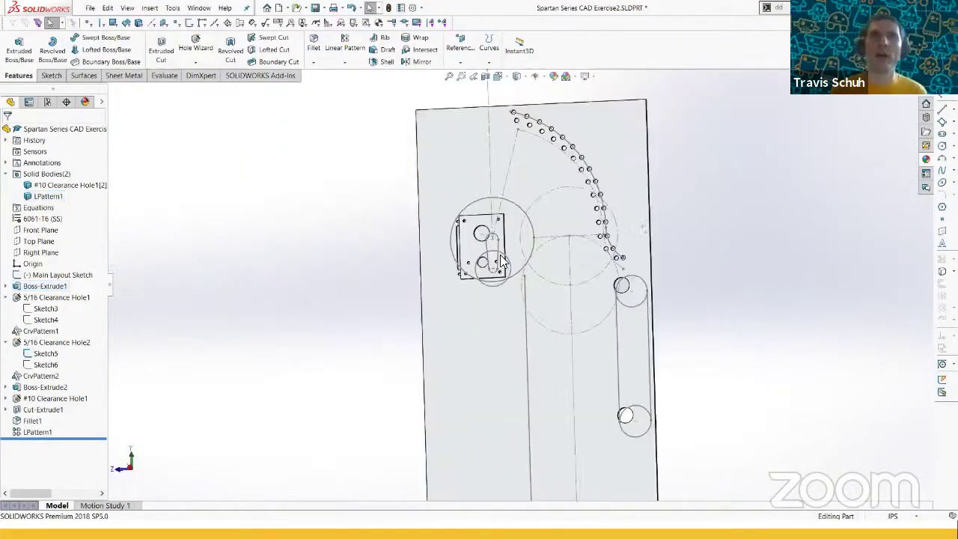
{"action": "mouse_move", "coordinate": [504, 258]}
{"action": "middle_mouse_down"}
{"action": "mouse_move", "coordinate": [520, 269]}
{"action": "mouse_move", "coordinate": [507, 275]}
{"action": "middle_mouse_up"}
{"action": "scroll", "coordinate": [505, 307], "scroll_direction": "up", "scroll_amount": 2}
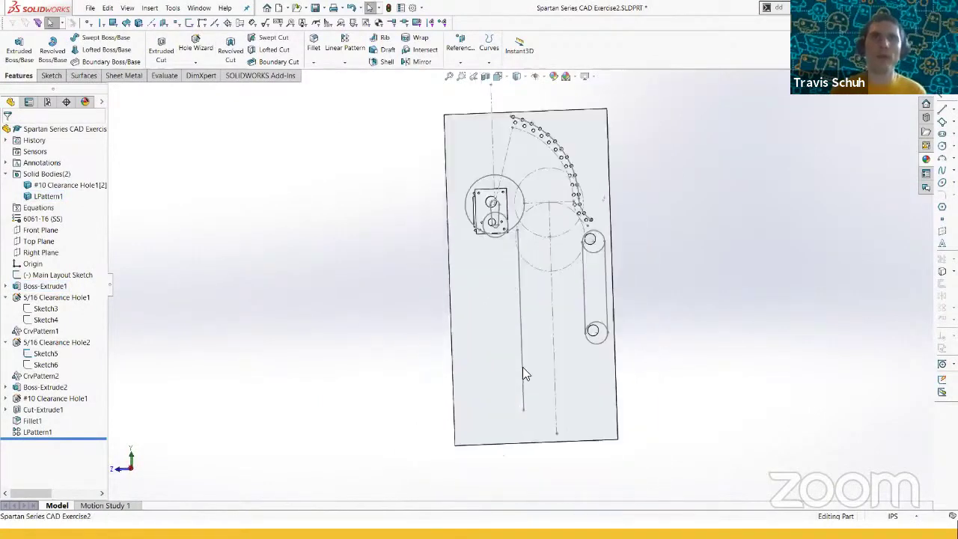
{"action": "scroll", "coordinate": [523, 366], "scroll_direction": "down", "scroll_amount": 2}
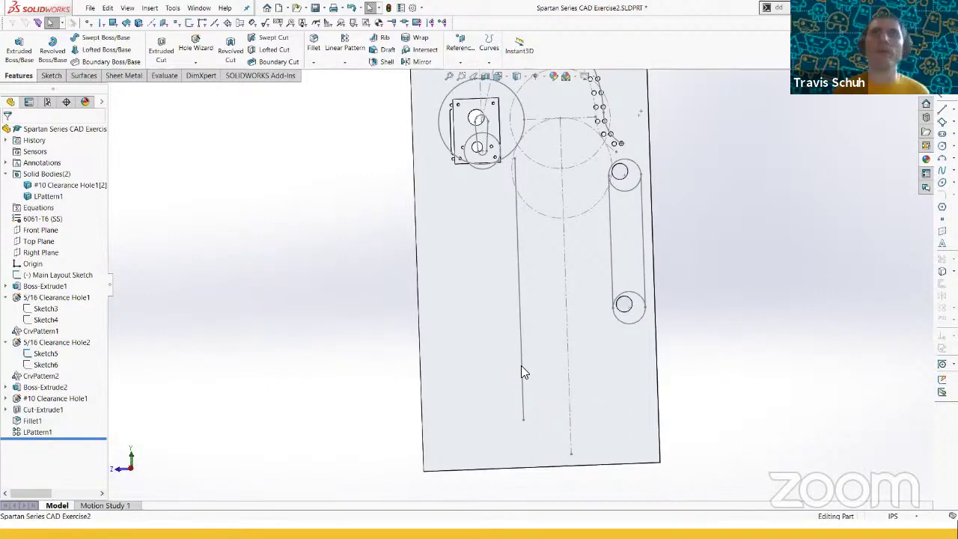
{"action": "left_click", "coordinate": [509, 227]}
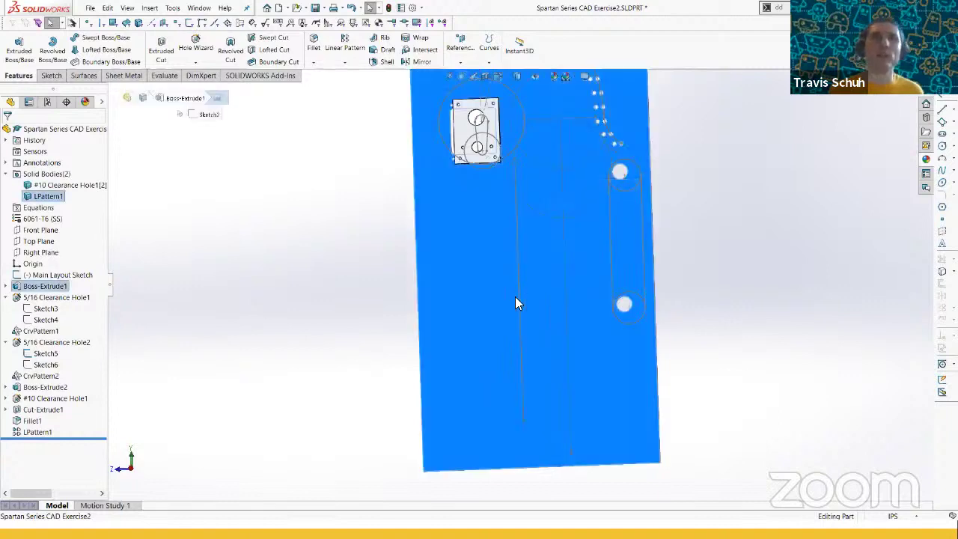
{"action": "scroll", "coordinate": [524, 288], "scroll_direction": "down", "scroll_amount": 3}
{"action": "key", "text": "f"}
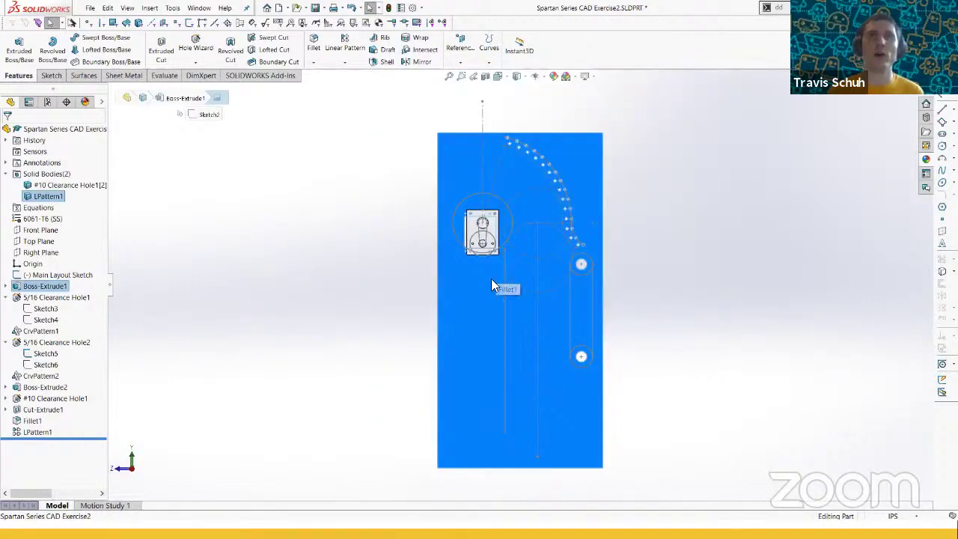
{"action": "scroll", "coordinate": [500, 270], "scroll_direction": "down", "scroll_amount": 4}
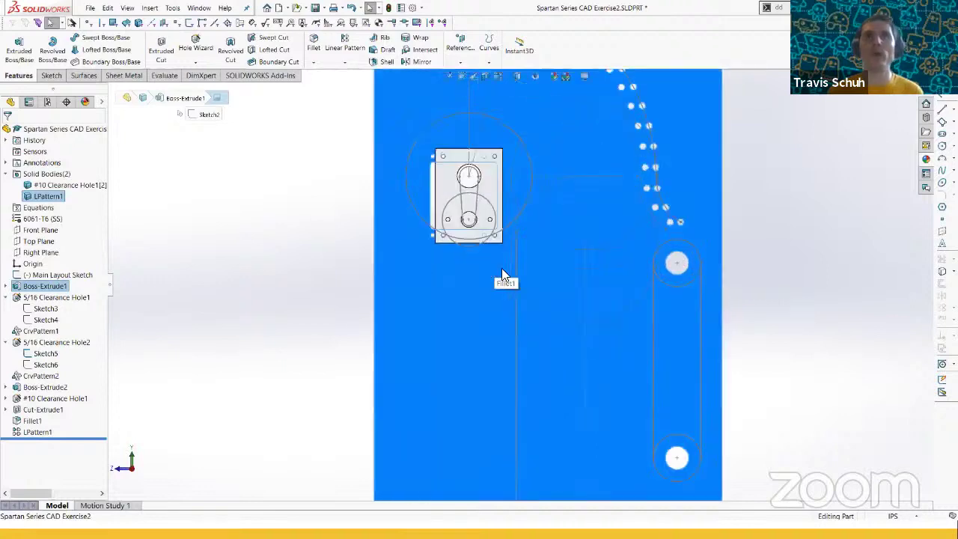
{"action": "scroll", "coordinate": [501, 276], "scroll_direction": "up", "scroll_amount": 2}
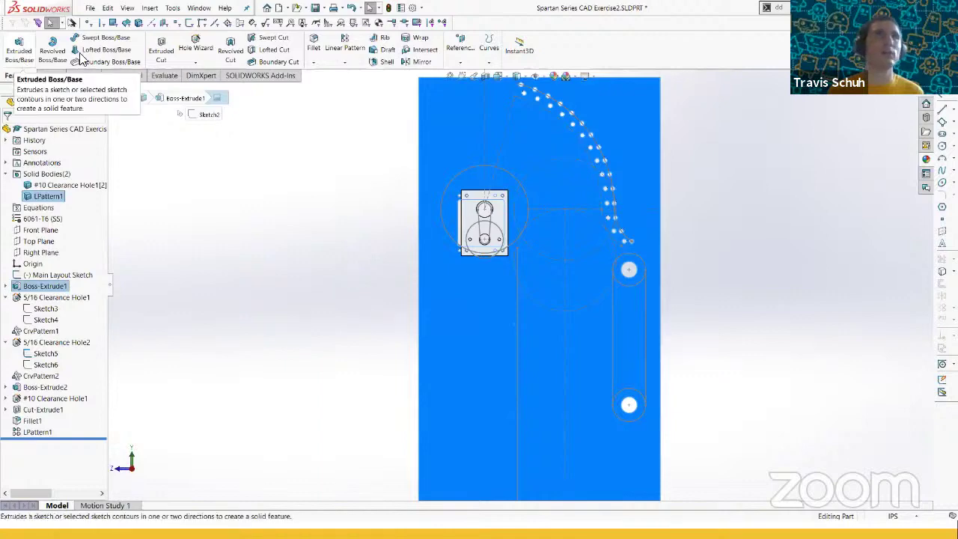
{"action": "left_click", "coordinate": [20, 50]}
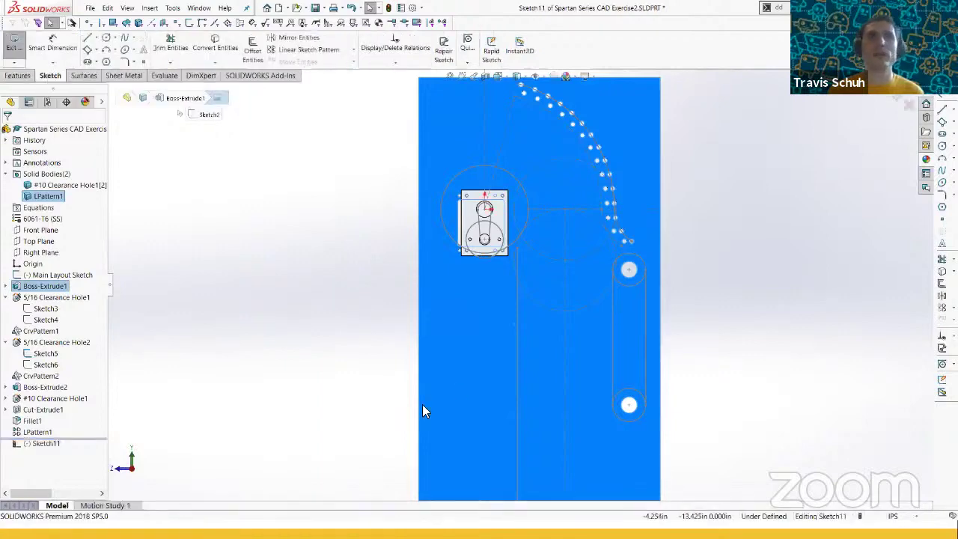
{"action": "left_click", "coordinate": [486, 321]}
{"action": "scroll", "coordinate": [474, 319], "scroll_direction": "down", "scroll_amount": 1}
{"action": "middle_click_drag", "start_coordinate": [476, 319], "coordinate": [673, 340]}
{"action": "left_click", "coordinate": [472, 331]}
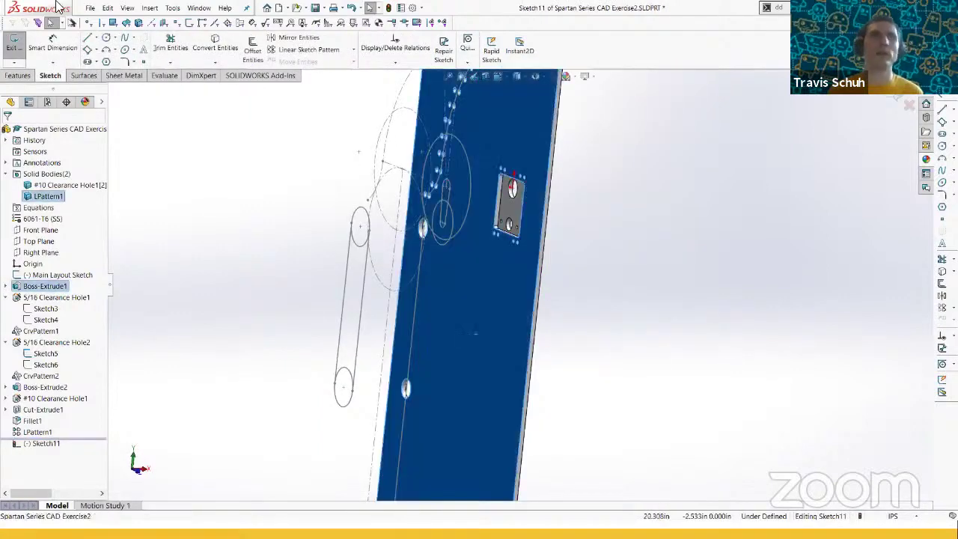
{"action": "left_click", "coordinate": [258, 113]}
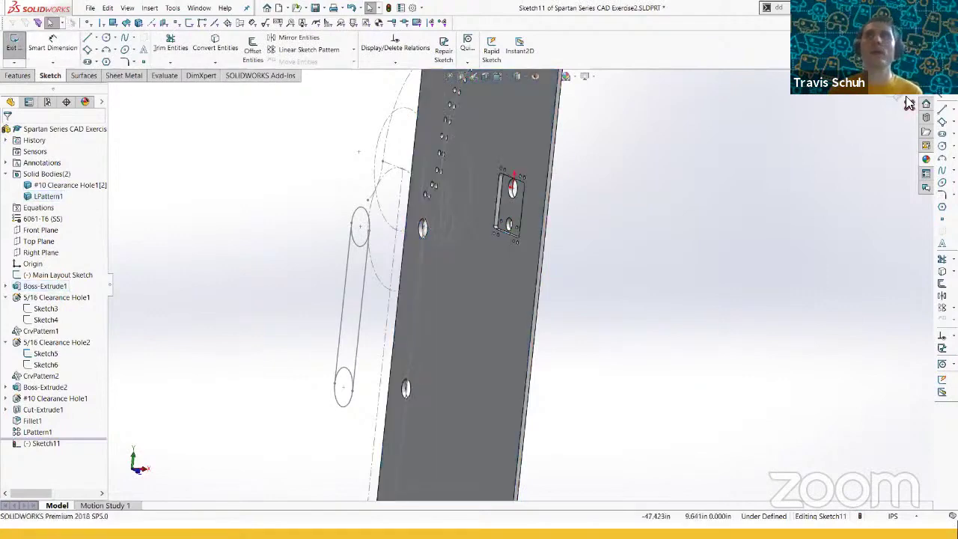
{"action": "left_click", "coordinate": [909, 102]}
{"action": "left_click", "coordinate": [475, 274]}
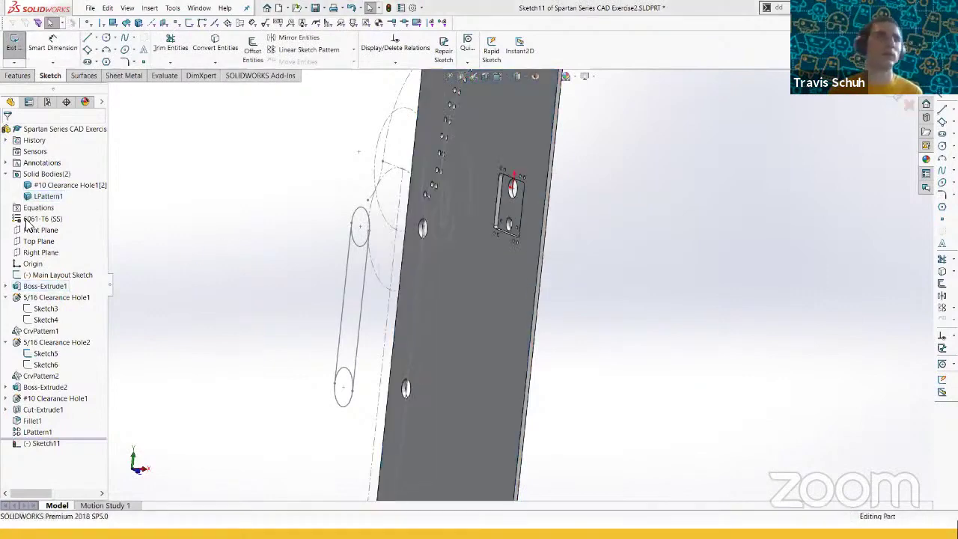
- Start a boss extrude sketch on the Right Plane and view it square-on
{"action": "left_click", "coordinate": [38, 255]}
{"action": "mouse_move", "coordinate": [364, 267]}
{"action": "middle_mouse_down"}
{"action": "mouse_move", "coordinate": [219, 197]}
{"action": "mouse_move", "coordinate": [253, 252]}
{"action": "middle_mouse_up"}
{"action": "scroll", "coordinate": [252, 254], "scroll_direction": "up", "scroll_amount": 2}
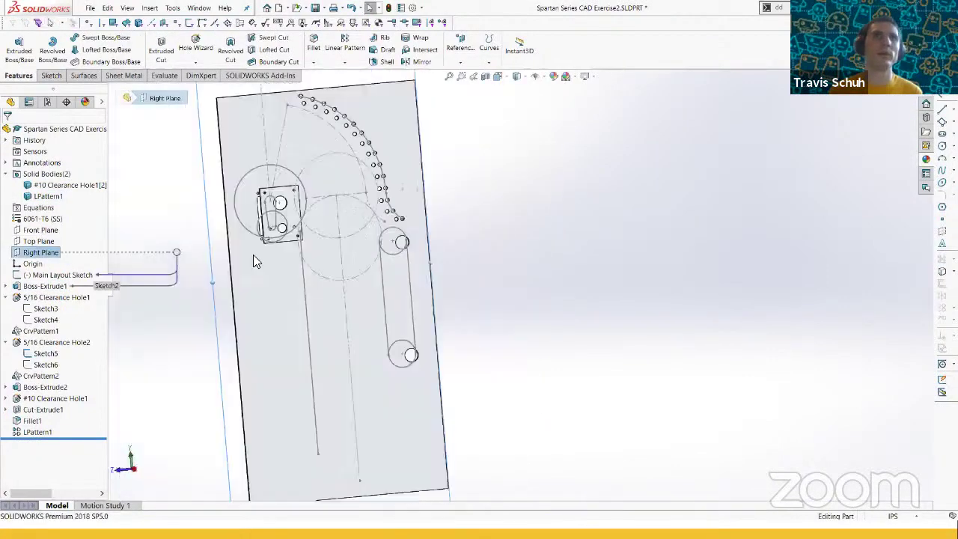
{"action": "scroll", "coordinate": [253, 255], "scroll_direction": "up", "scroll_amount": 3}
{"action": "left_click", "coordinate": [23, 51]}
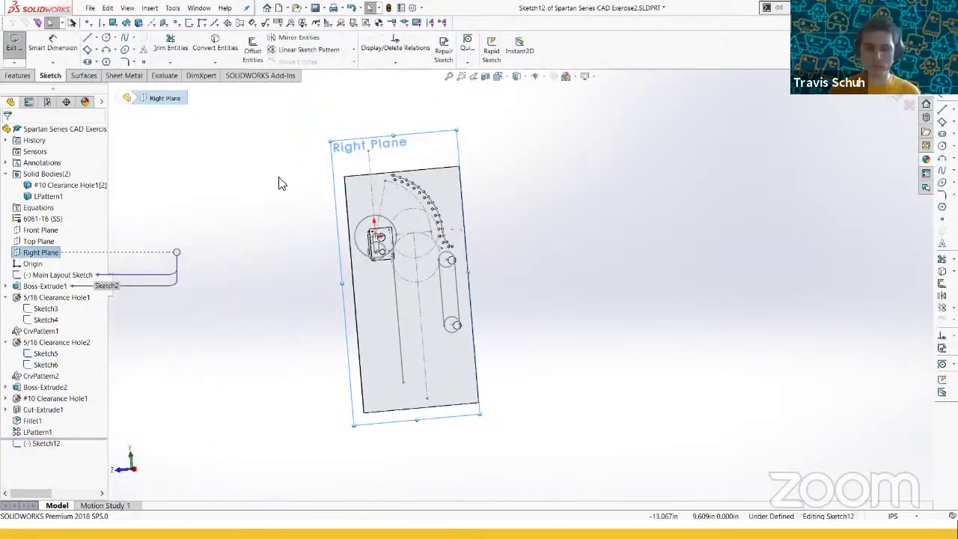
{"action": "key", "text": "ctrl+8"}
{"action": "scroll", "coordinate": [467, 254], "scroll_direction": "down", "scroll_amount": 5}
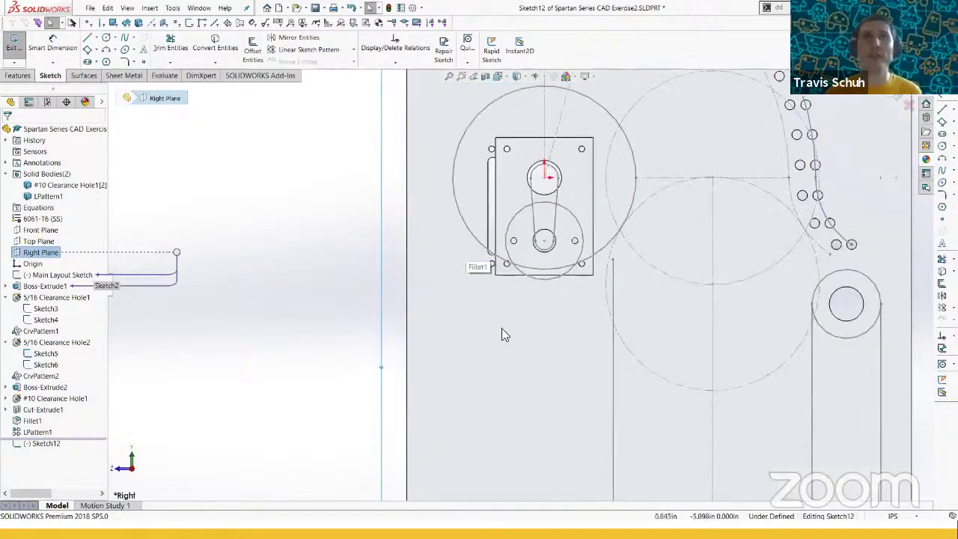
{"action": "left_click", "coordinate": [361, 307]}
{"action": "scroll", "coordinate": [576, 304], "scroll_direction": "down", "scroll_amount": 2}
- Sketch a three-point corner rectangle about 1.1 in wide and 20.8 in tall, from the large plate's lower edge to just below the bearing plate
{"action": "key", "text": "s"}
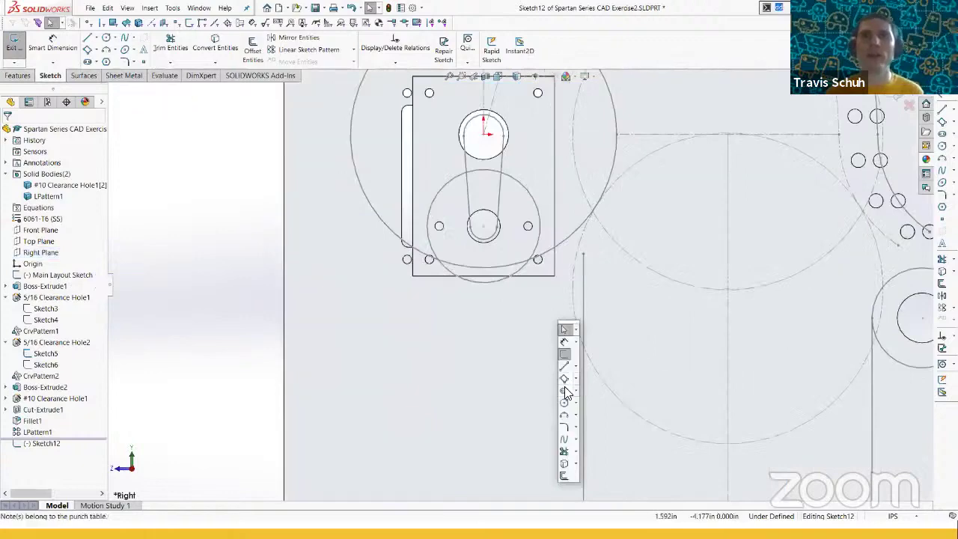
{"action": "left_click", "coordinate": [565, 379]}
{"action": "scroll", "coordinate": [553, 460], "scroll_direction": "up", "scroll_amount": 6}
{"action": "scroll", "coordinate": [531, 457], "scroll_direction": "down", "scroll_amount": 3}
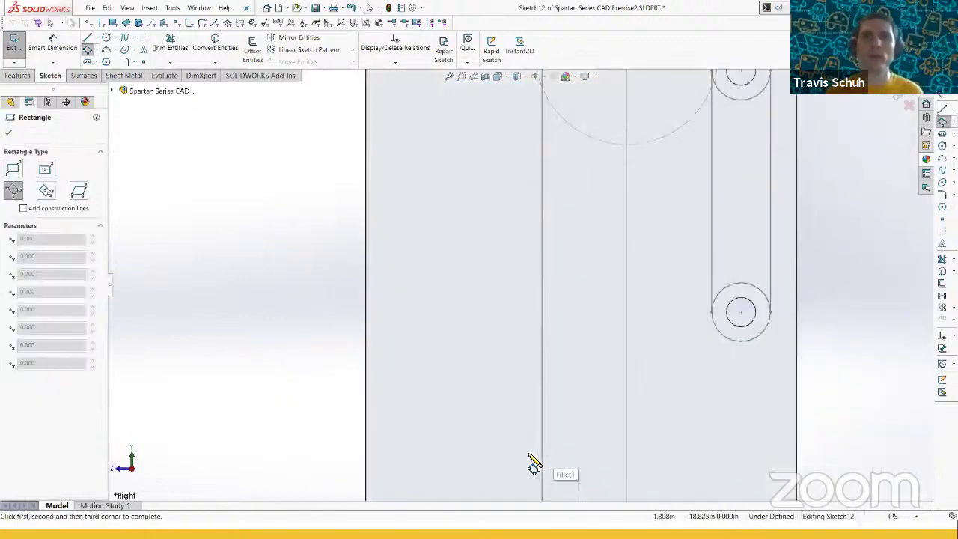
{"action": "scroll", "coordinate": [533, 464], "scroll_direction": "down", "scroll_amount": 3}
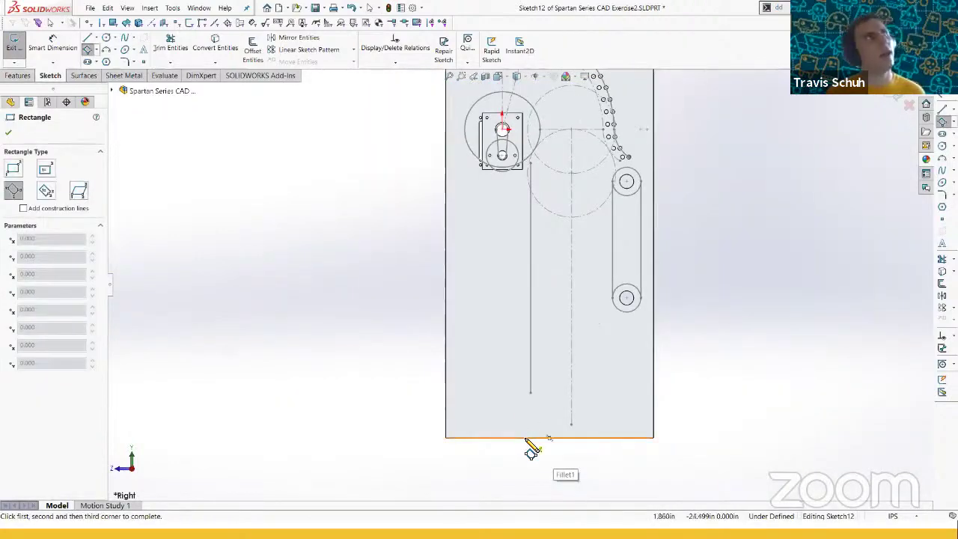
{"action": "left_click", "coordinate": [511, 438]}
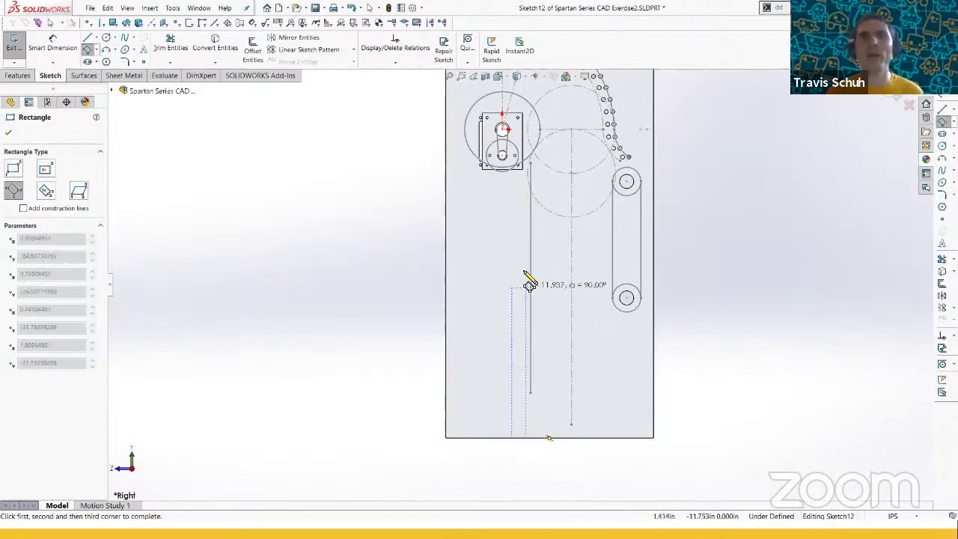
{"action": "scroll", "coordinate": [527, 261], "scroll_direction": "up", "scroll_amount": 2}
{"action": "scroll", "coordinate": [528, 193], "scroll_direction": "up", "scroll_amount": 2}
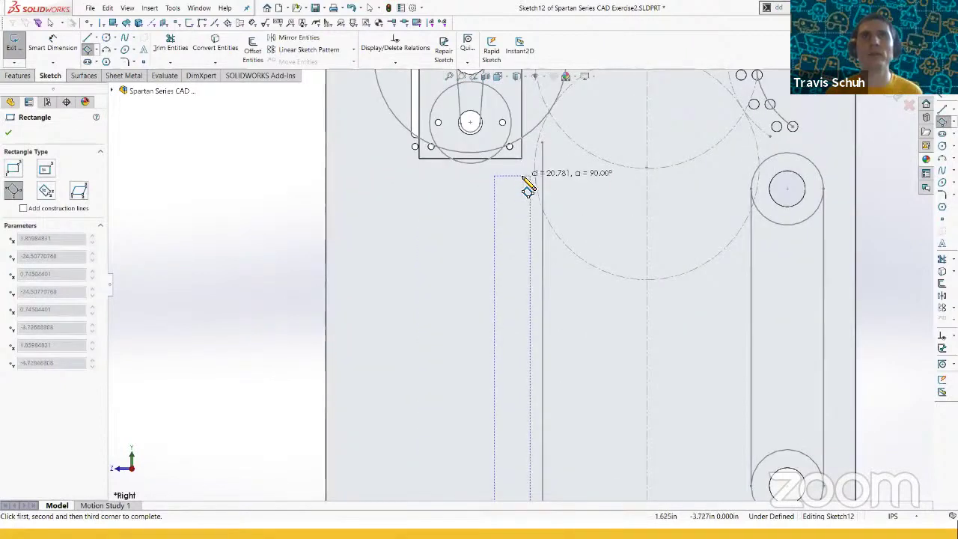
{"action": "left_click", "coordinate": [529, 181]}
{"action": "key", "text": "Escape"}
- Make the rectangle's long side nearest the layout centreline collinear with the long vertical line of the Main Layout Sketch
{"action": "left_click", "coordinate": [530, 204]}
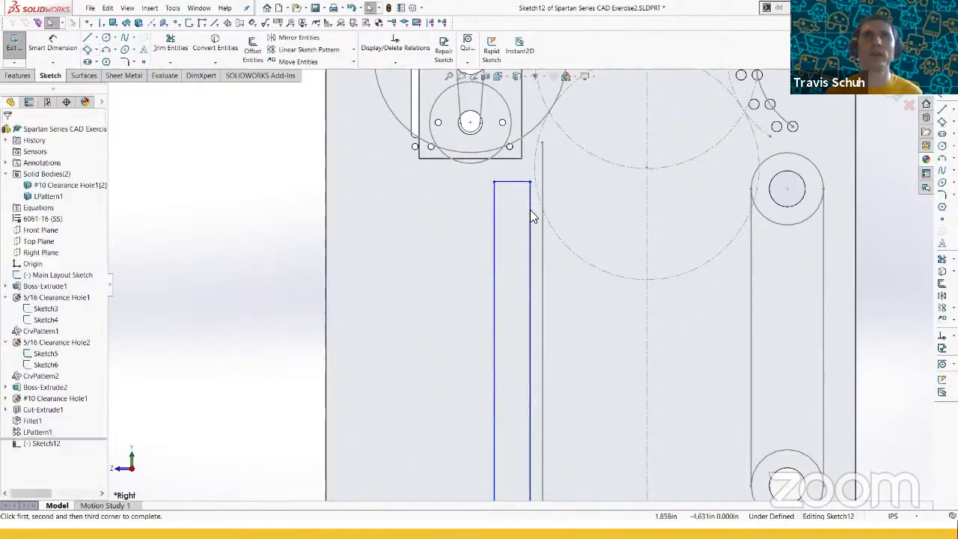
{"action": "left_click", "coordinate": [540, 237], "text": "ctrl"}
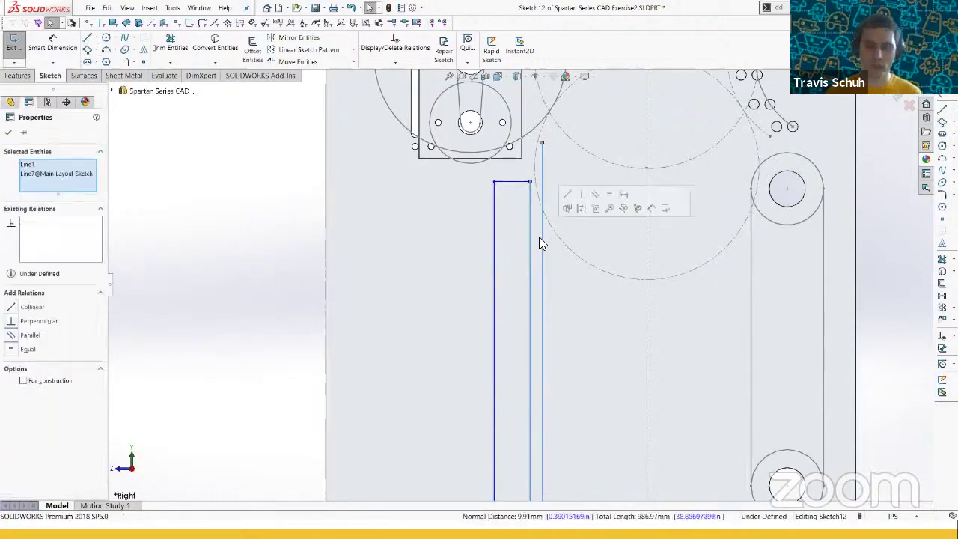
{"action": "key", "text": "l"}
{"action": "key", "text": "Escape"}
- Narrow the rectangle by its free upper corner and dimension its width to 0.25 in
{"action": "scroll", "coordinate": [539, 179], "scroll_direction": "up", "scroll_amount": 2}
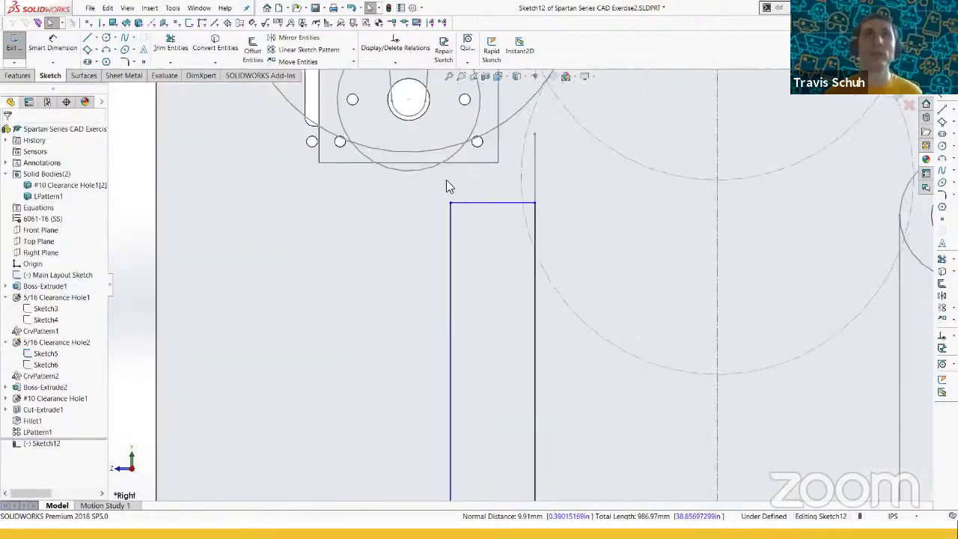
{"action": "scroll", "coordinate": [446, 179], "scroll_direction": "down", "scroll_amount": 1}
{"action": "scroll", "coordinate": [461, 176], "scroll_direction": "down", "scroll_amount": 1}
{"action": "scroll", "coordinate": [464, 176], "scroll_direction": "up", "scroll_amount": 1}
{"action": "scroll", "coordinate": [553, 176], "scroll_direction": "up", "scroll_amount": 1}
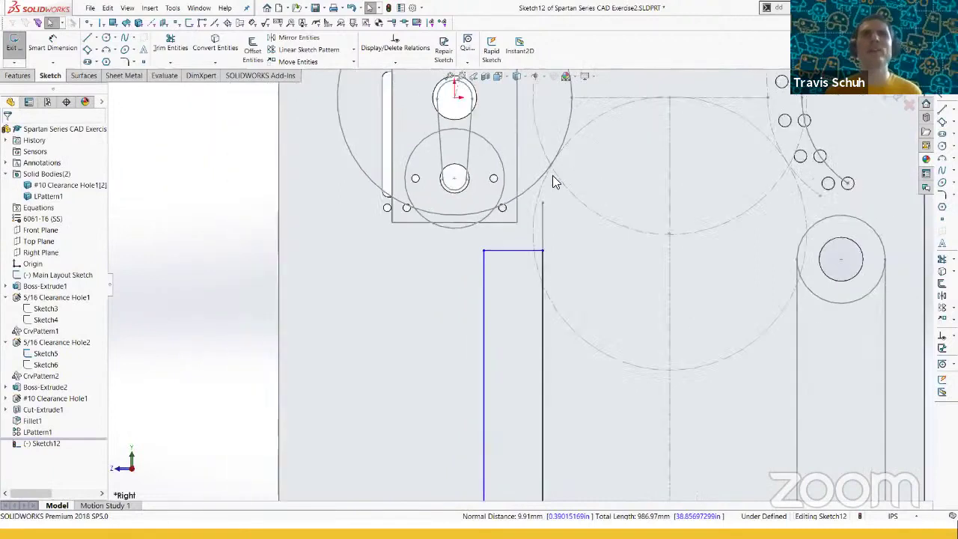
{"action": "scroll", "coordinate": [553, 176], "scroll_direction": "down", "scroll_amount": 1}
{"action": "scroll", "coordinate": [553, 176], "scroll_direction": "up", "scroll_amount": 1}
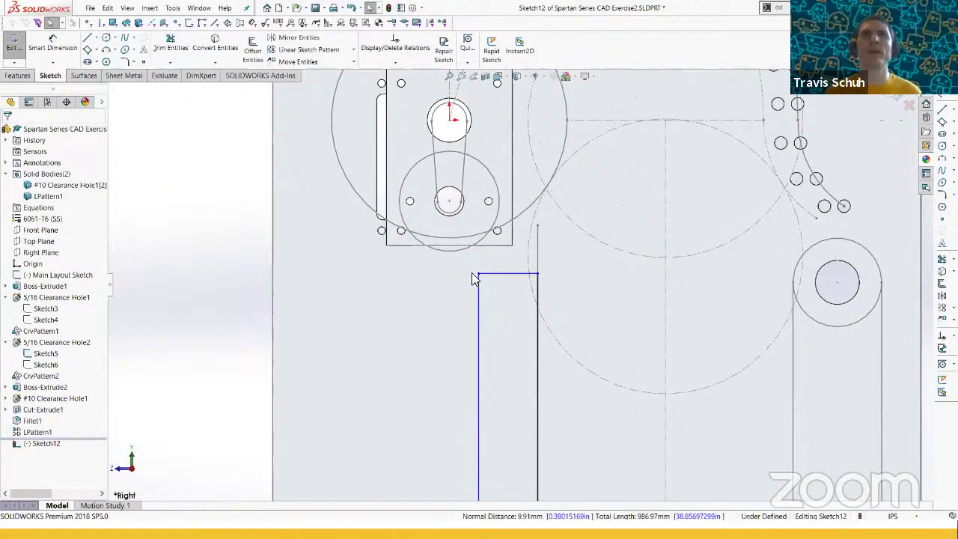
{"action": "left_click_drag", "start_coordinate": [480, 275], "coordinate": [522, 239]}
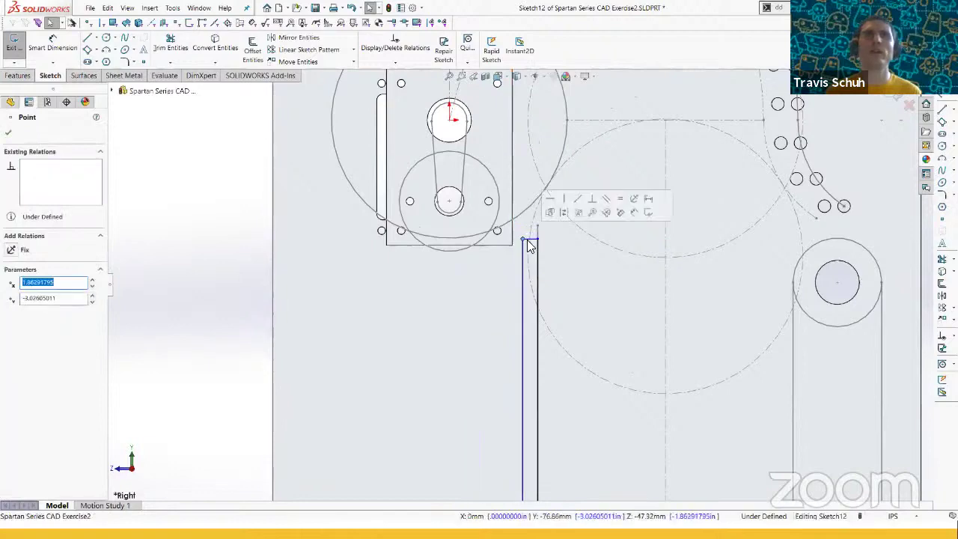
{"action": "key", "text": "d"}
{"action": "left_click", "coordinate": [539, 244]}
{"action": "left_click", "coordinate": [579, 259]}
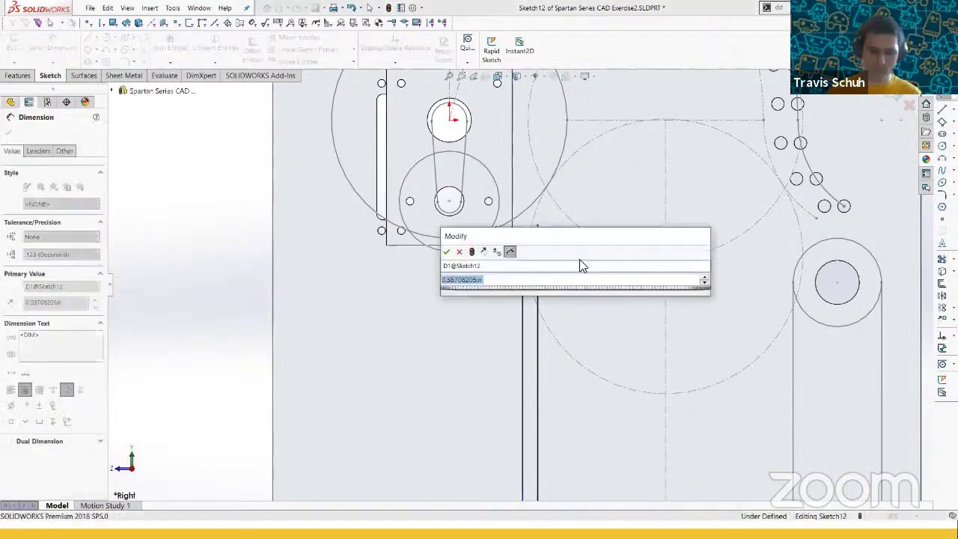
{"action": "type", "text": "25"}
{"action": "key", "text": "Return"}
{"action": "key", "text": "Escape"}
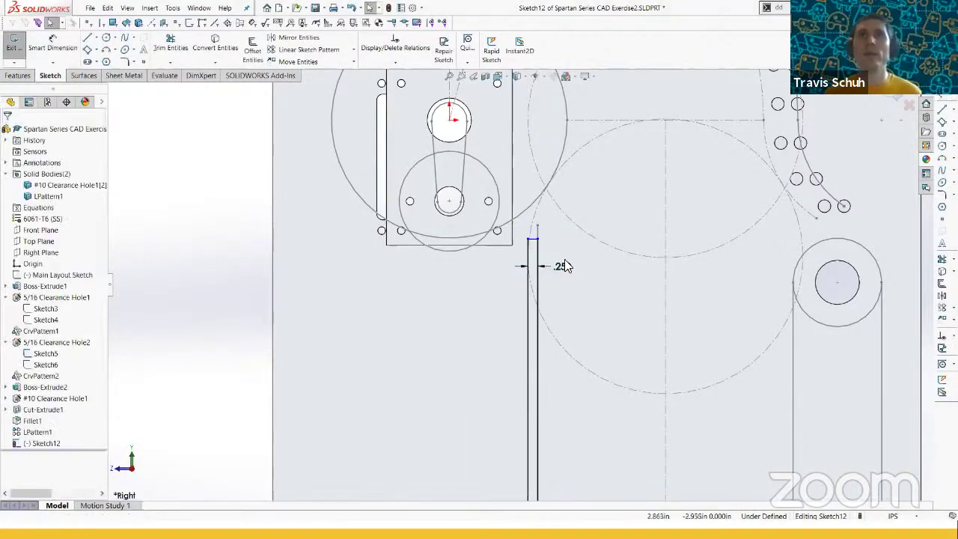
{"action": "scroll", "coordinate": [534, 248], "scroll_direction": "down", "scroll_amount": 2}
{"action": "key", "text": "d"}
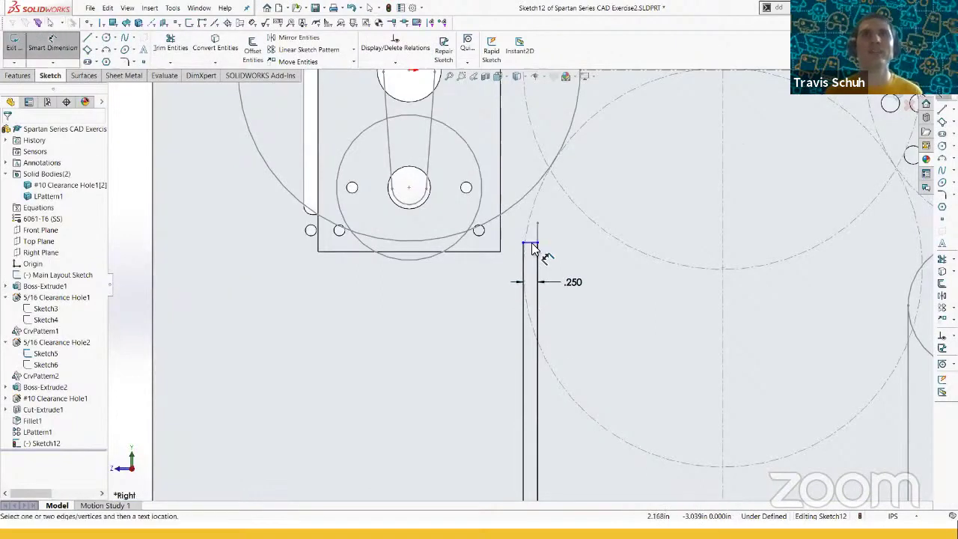
{"action": "left_click", "coordinate": [530, 243]}
{"action": "left_click", "coordinate": [516, 200]}
{"action": "key", "text": "Escape"}
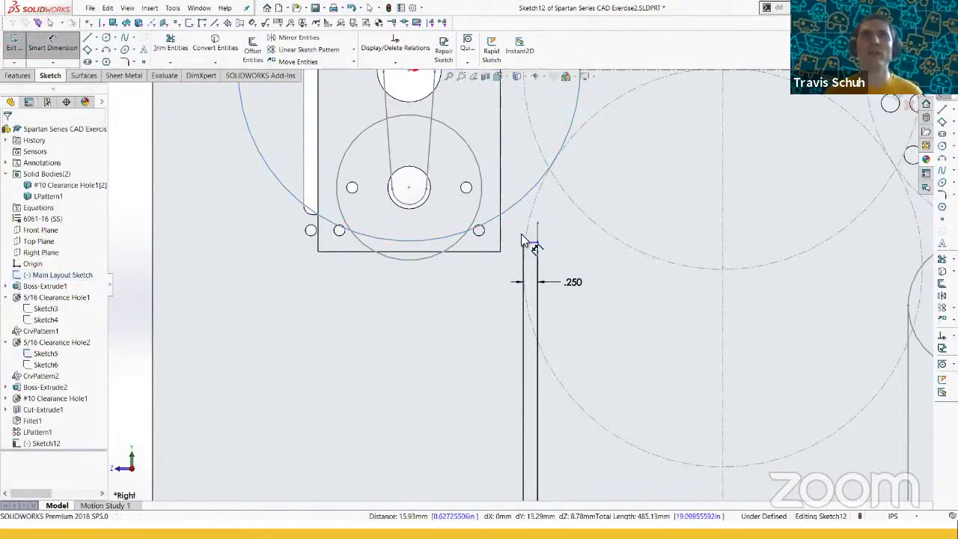
- Dimension the gap between the rectangle's free upper corner and the large layout circle around the origin to 0.75 in
{"action": "key", "text": "d"}
{"action": "left_click", "coordinate": [522, 244]}
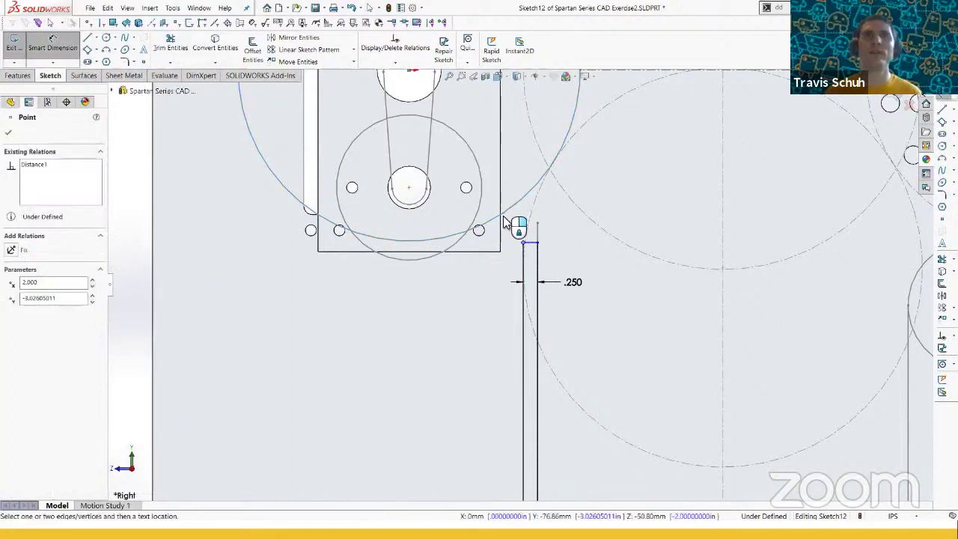
{"action": "left_click", "coordinate": [505, 212]}
{"action": "left_click", "coordinate": [517, 228]}
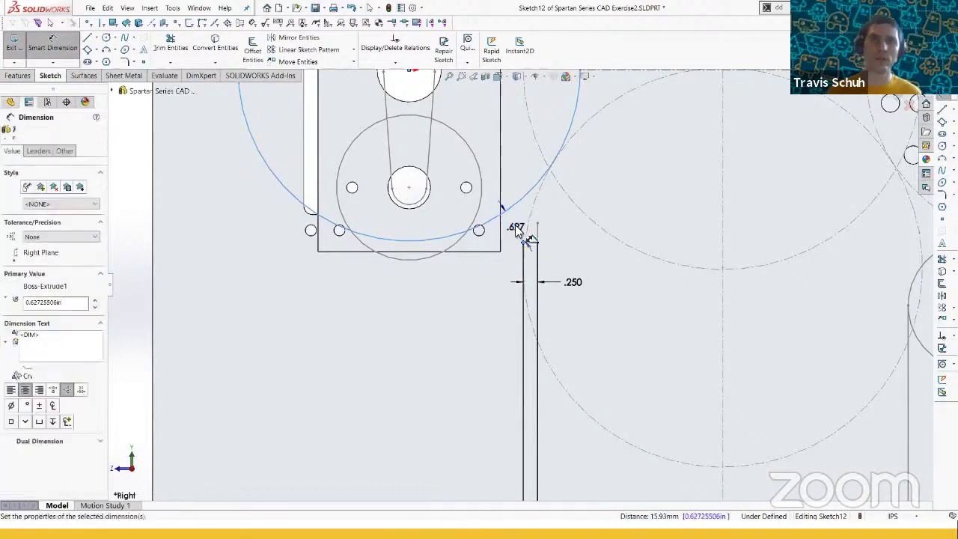
{"action": "type", "text": ".75"}
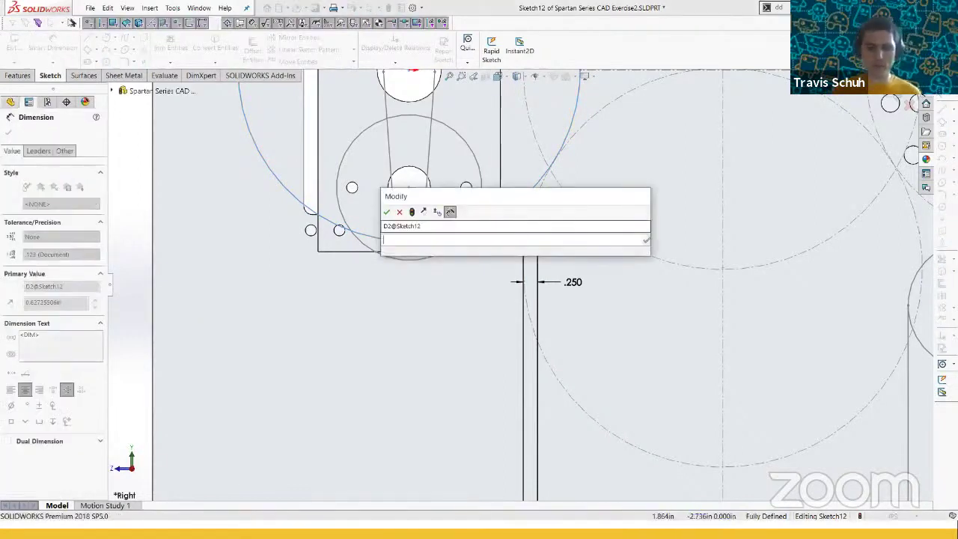
{"action": "key", "text": "Return"}
{"action": "key", "text": "Escape"}
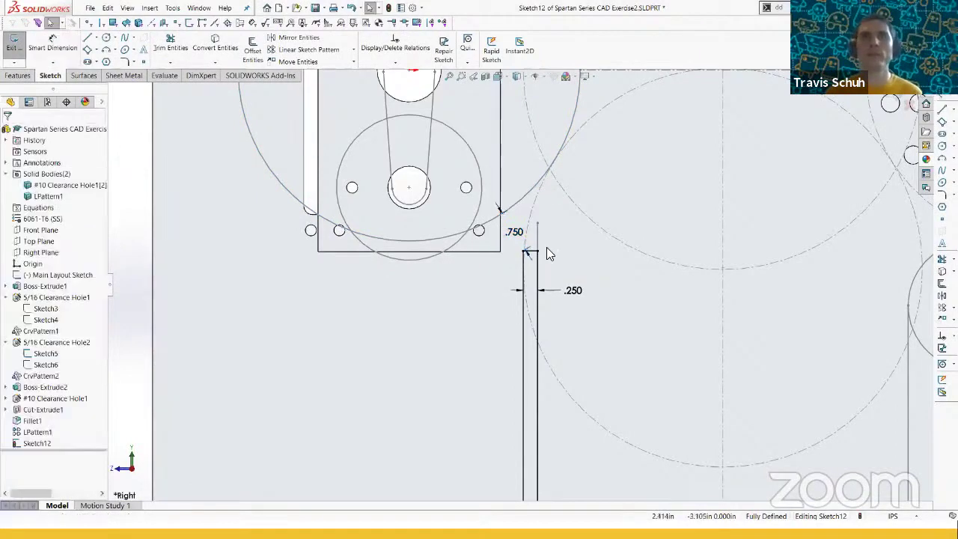
- Extrude the narrow rectangle up to the large plate's face as a separate body, with merge result off
{"action": "scroll", "coordinate": [546, 251], "scroll_direction": "up", "scroll_amount": 3}
{"action": "key", "text": "f"}
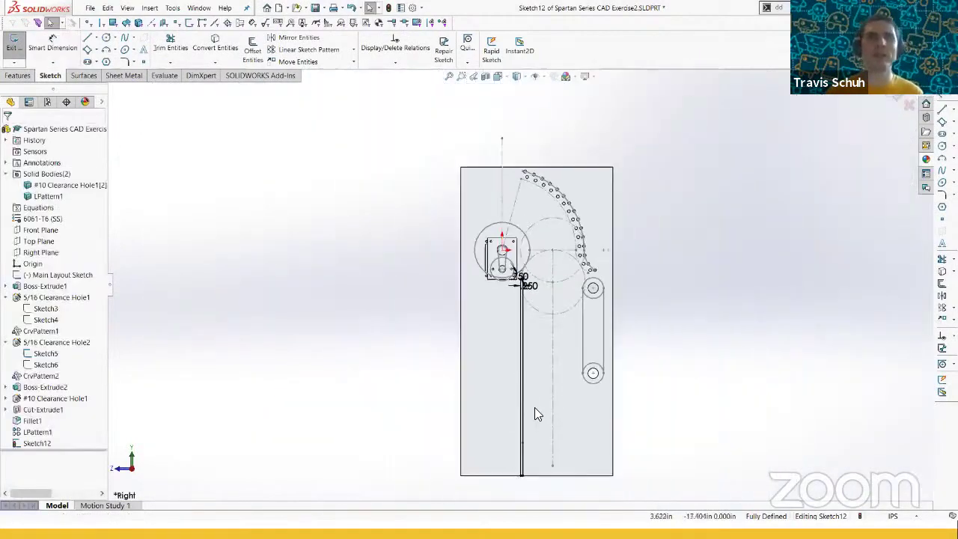
{"action": "left_click", "coordinate": [892, 93]}
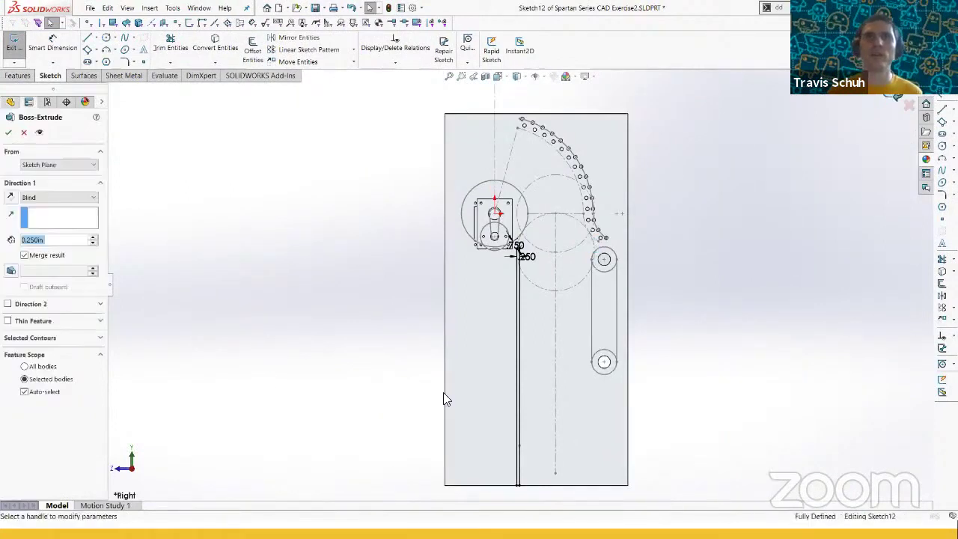
{"action": "middle_click_drag", "start_coordinate": [434, 402], "coordinate": [557, 389]}
{"action": "left_click", "coordinate": [66, 163]}
{"action": "left_click", "coordinate": [60, 164]}
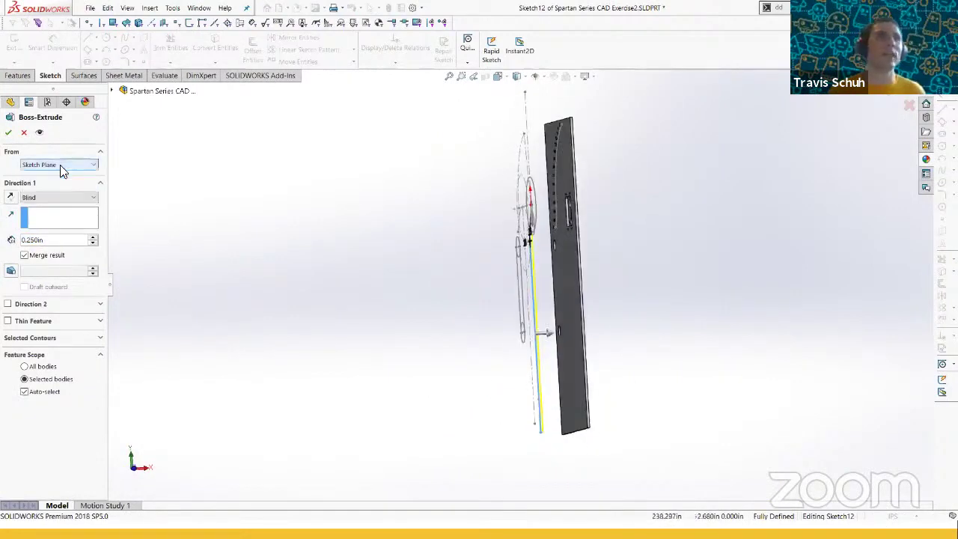
{"action": "left_click", "coordinate": [40, 197]}
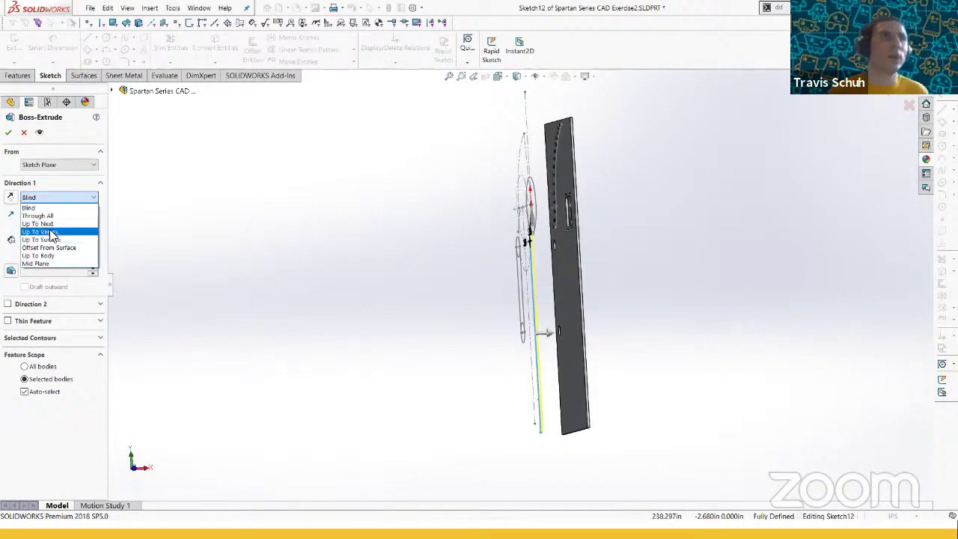
{"action": "left_click", "coordinate": [41, 240]}
{"action": "left_click", "coordinate": [569, 303]}
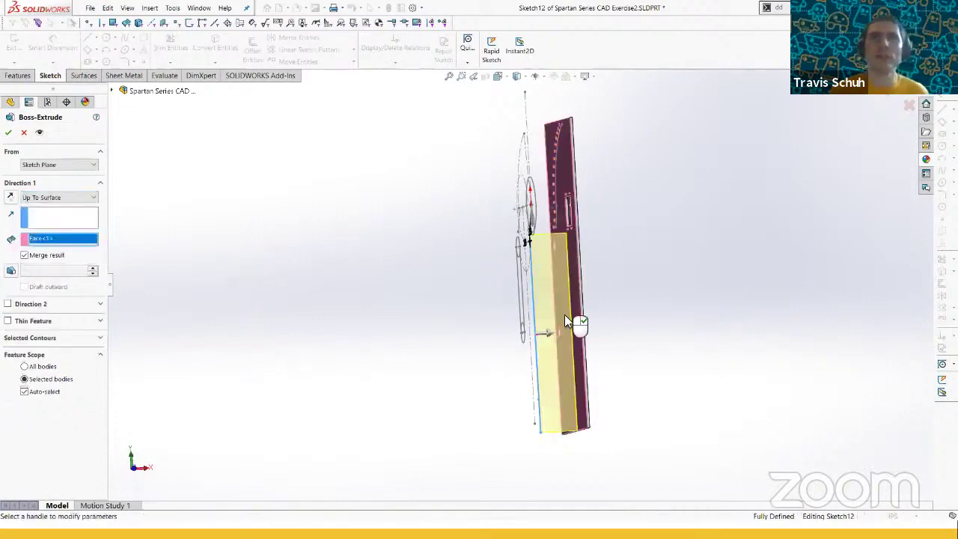
{"action": "mouse_move", "coordinate": [473, 351]}
{"action": "middle_mouse_down"}
{"action": "mouse_move", "coordinate": [561, 333]}
{"action": "mouse_move", "coordinate": [566, 344]}
{"action": "mouse_move", "coordinate": [523, 339]}
{"action": "mouse_move", "coordinate": [498, 353]}
{"action": "mouse_move", "coordinate": [478, 333]}
{"action": "mouse_move", "coordinate": [464, 344]}
{"action": "mouse_move", "coordinate": [506, 340]}
{"action": "mouse_move", "coordinate": [489, 325]}
{"action": "mouse_move", "coordinate": [466, 347]}
{"action": "middle_mouse_up"}
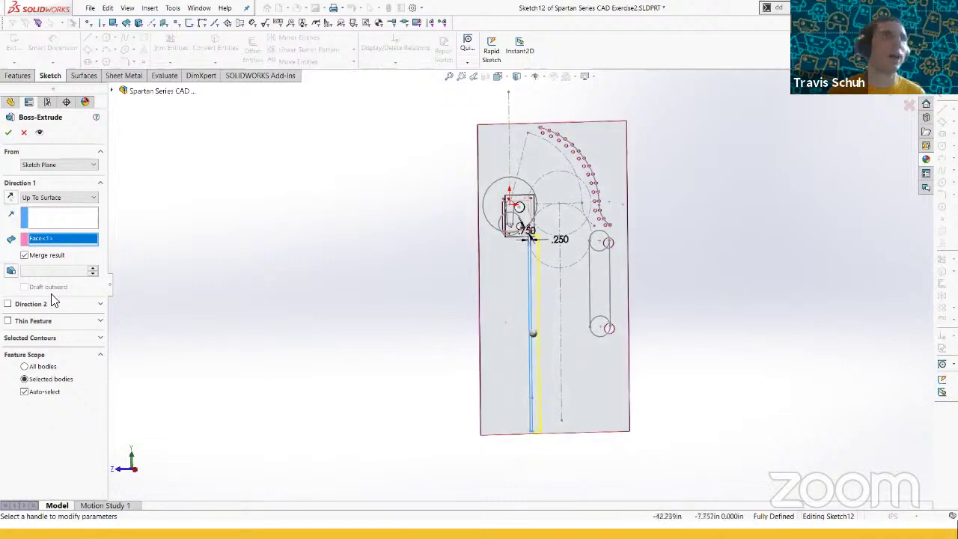
{"action": "left_click", "coordinate": [24, 255]}
{"action": "left_click", "coordinate": [10, 133]}
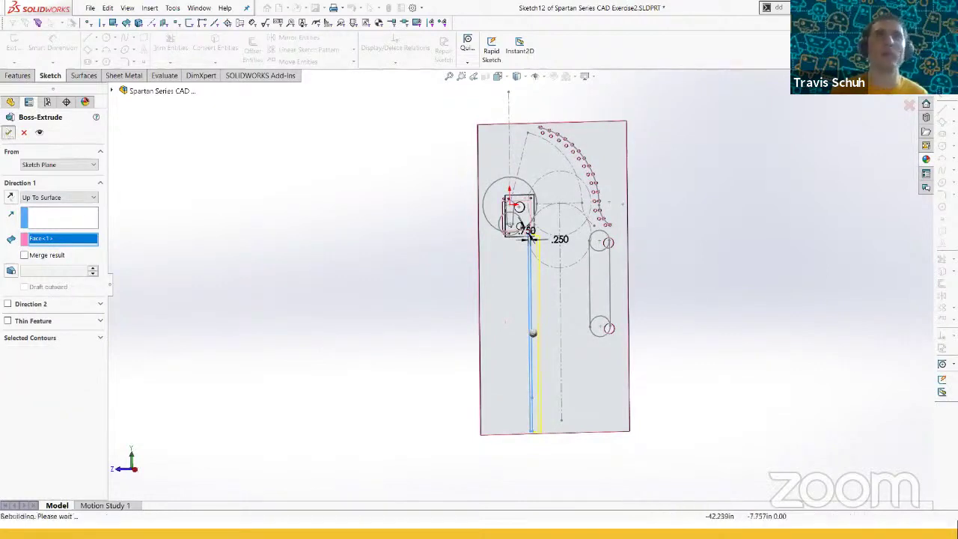
- Isolate the newly extruded cross panel body so only it and the layout sketch remain on display
{"action": "middle_click_drag", "start_coordinate": [539, 315], "coordinate": [197, 200]}
{"action": "left_click", "coordinate": [557, 309]}
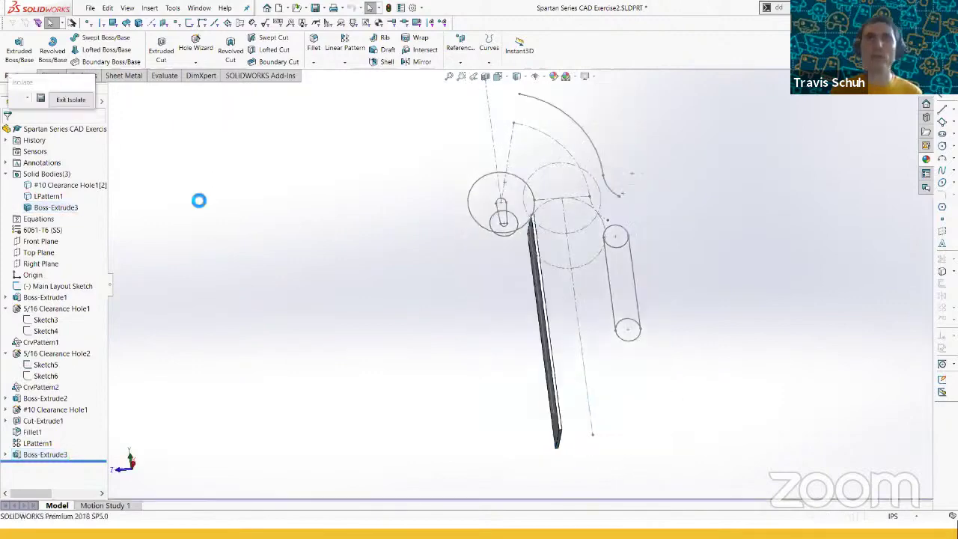
{"action": "scroll", "coordinate": [562, 258], "scroll_direction": "down", "scroll_amount": 3}
{"action": "middle_click_drag", "start_coordinate": [549, 300], "coordinate": [549, 343]}
{"action": "scroll", "coordinate": [549, 343], "scroll_direction": "up", "scroll_amount": 1}
{"action": "scroll", "coordinate": [547, 343], "scroll_direction": "up", "scroll_amount": 2}
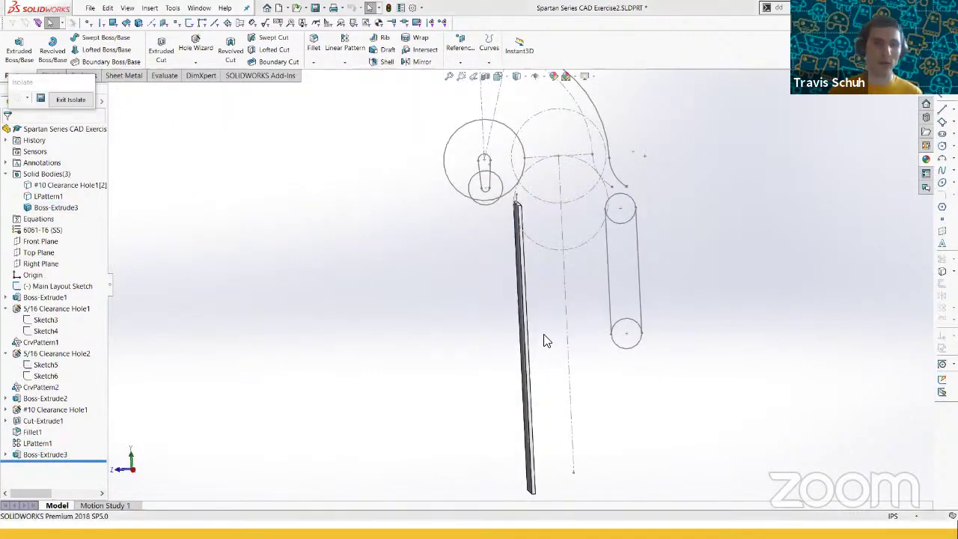
- Switch to the presentation, go back to the Construction Details slide on tabbed wood ribs, and return to SOLIDWORKS
{"action": "key", "text": "alt+Tab"}
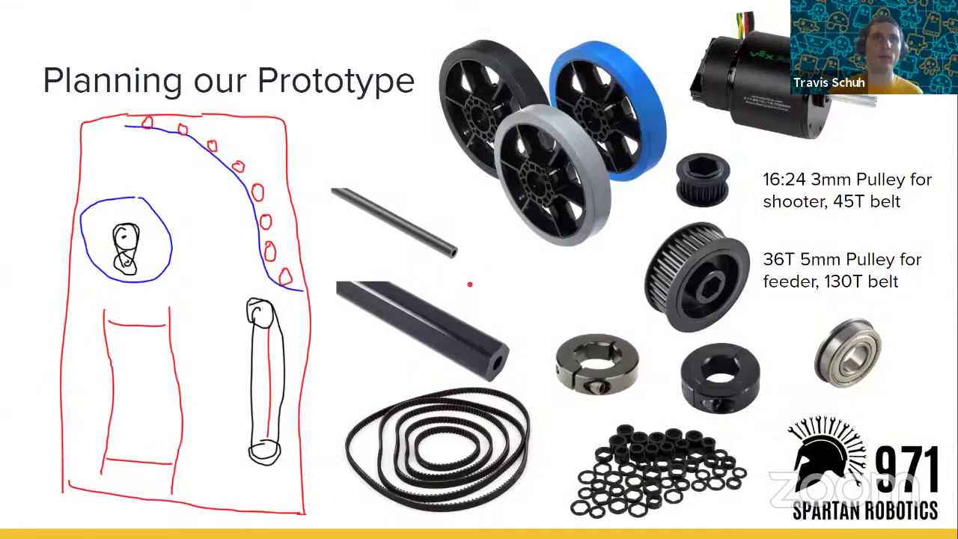
{"action": "key", "text": "Left"}
{"action": "key", "text": "Left"}
{"action": "key", "text": "Left"}
{"action": "key", "text": "Left"}
{"action": "key", "text": "Left"}
{"action": "key", "text": "Left"}
{"action": "key", "text": "Left"}
{"action": "key", "text": "Left"}
{"action": "key", "text": "Left"}
{"action": "key", "text": "Left"}
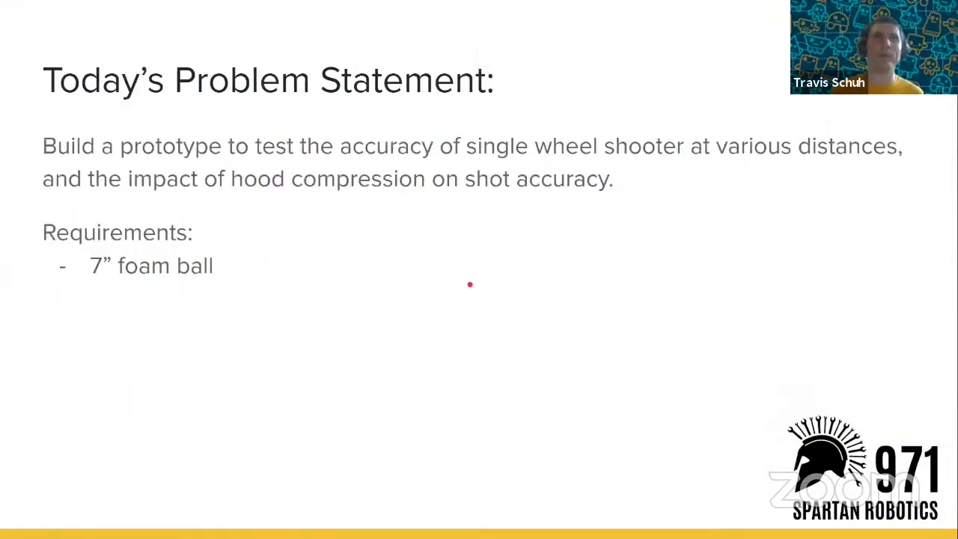
{"action": "key", "text": "Left"}
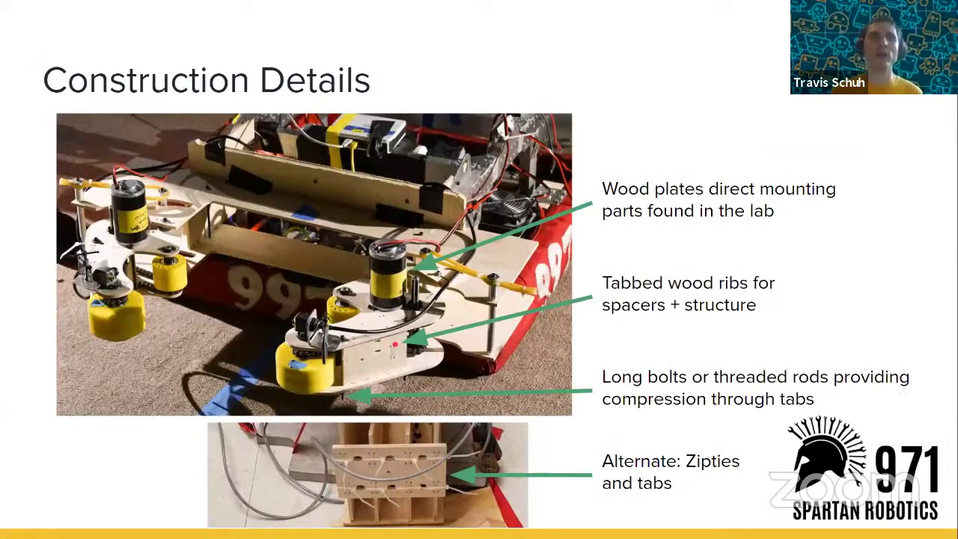
{"action": "key", "text": "alt+Tab"}
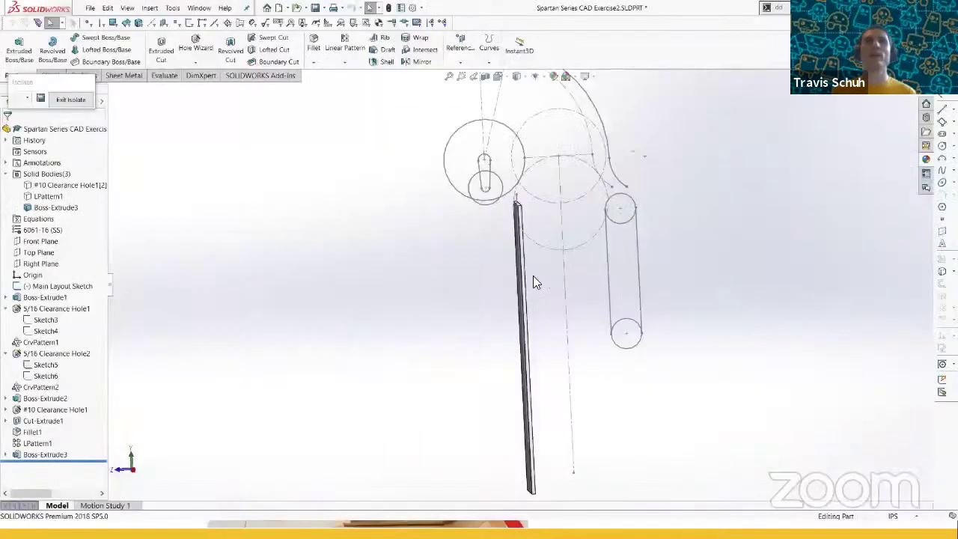
- Start a sketch on the panel's narrow end face and draw a 0.25 in wide rectangle about 2 in tall near its upper end
{"action": "scroll", "coordinate": [541, 248], "scroll_direction": "down", "scroll_amount": 5}
{"action": "left_click", "coordinate": [472, 241]}
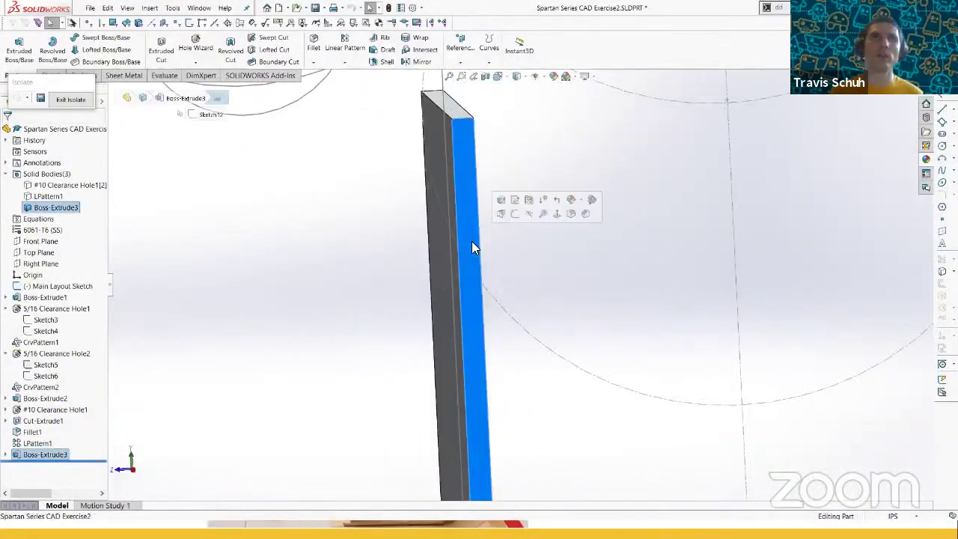
{"action": "left_click", "coordinate": [13, 61]}
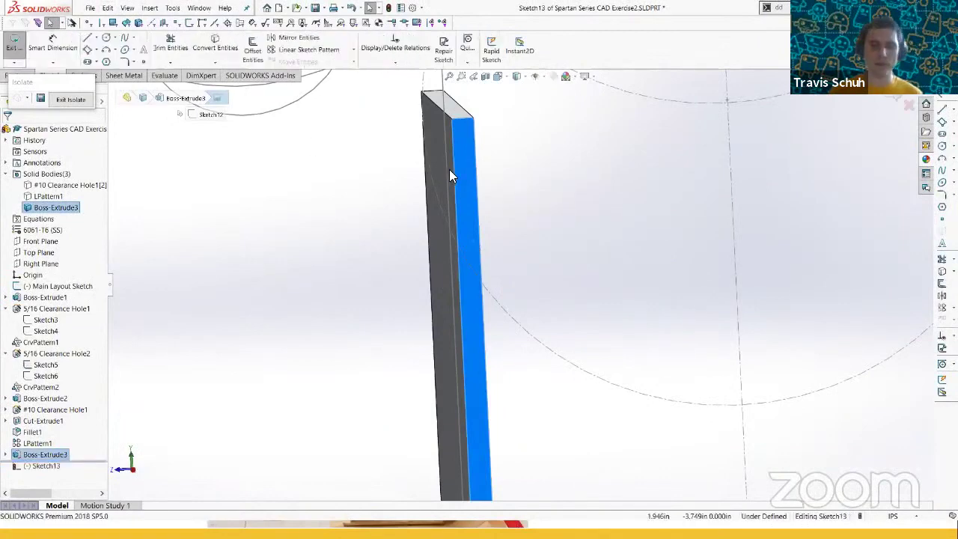
{"action": "scroll", "coordinate": [500, 268], "scroll_direction": "down", "scroll_amount": 5}
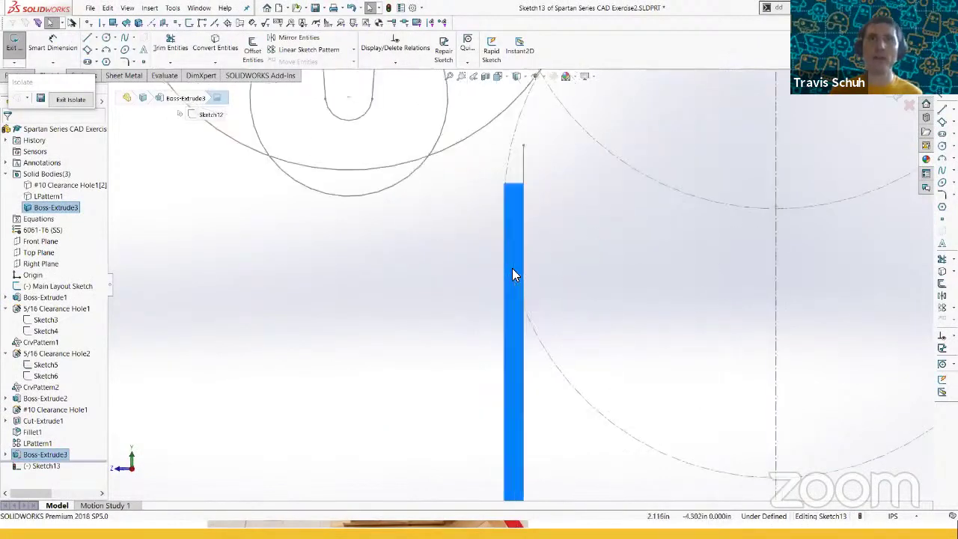
{"action": "key", "text": "s"}
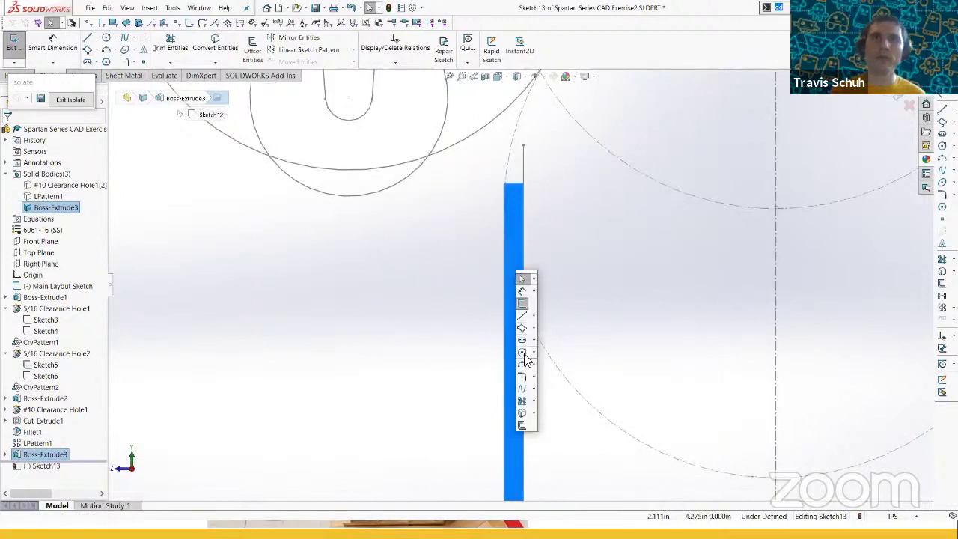
{"action": "left_click", "coordinate": [522, 303]}
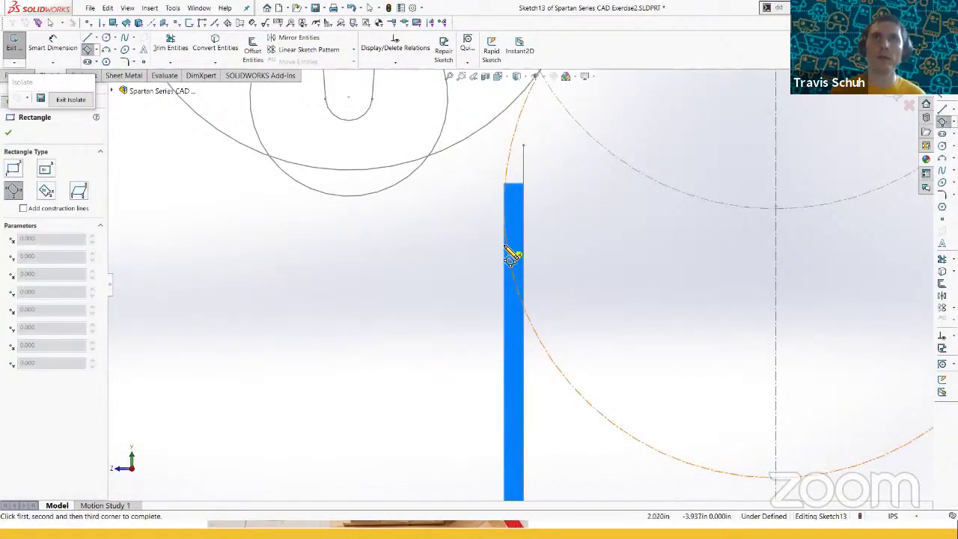
{"action": "left_click", "coordinate": [506, 245]}
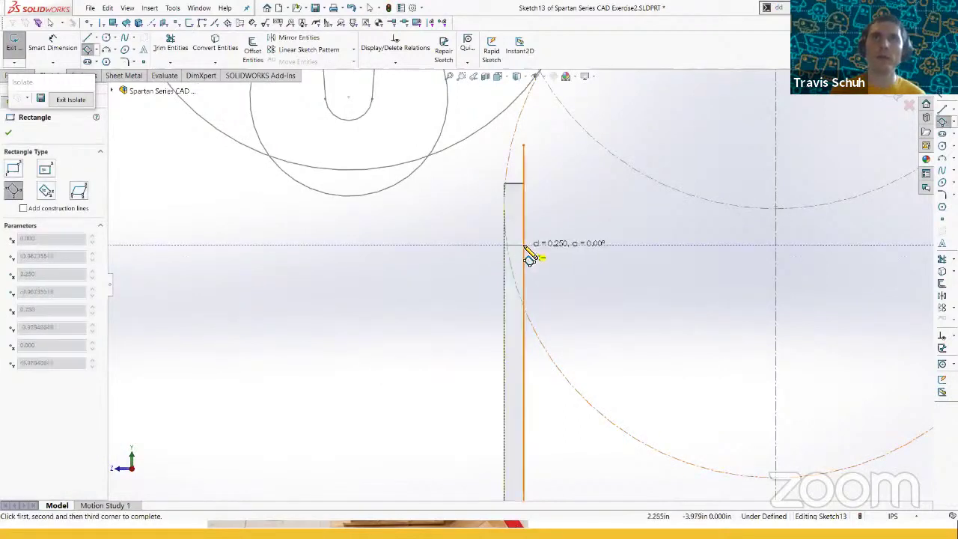
{"action": "left_click", "coordinate": [526, 397]}
- Sketch a second 0.25 in wide rectangle about 2.6 in tall near the lower end of the panel's end face
{"action": "scroll", "coordinate": [539, 416], "scroll_direction": "up", "scroll_amount": 8}
{"action": "scroll", "coordinate": [521, 447], "scroll_direction": "down", "scroll_amount": 2}
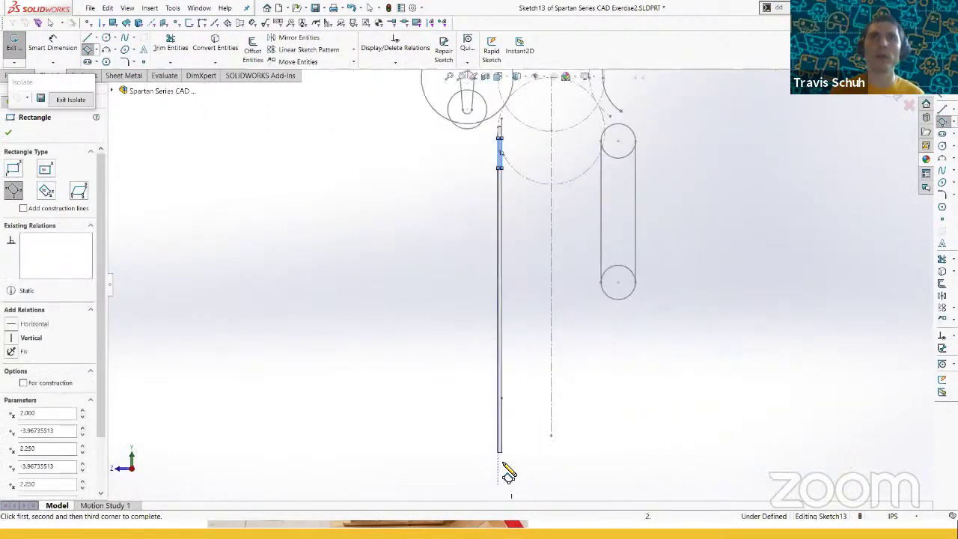
{"action": "scroll", "coordinate": [508, 453], "scroll_direction": "down", "scroll_amount": 3}
{"action": "left_click", "coordinate": [522, 425]}
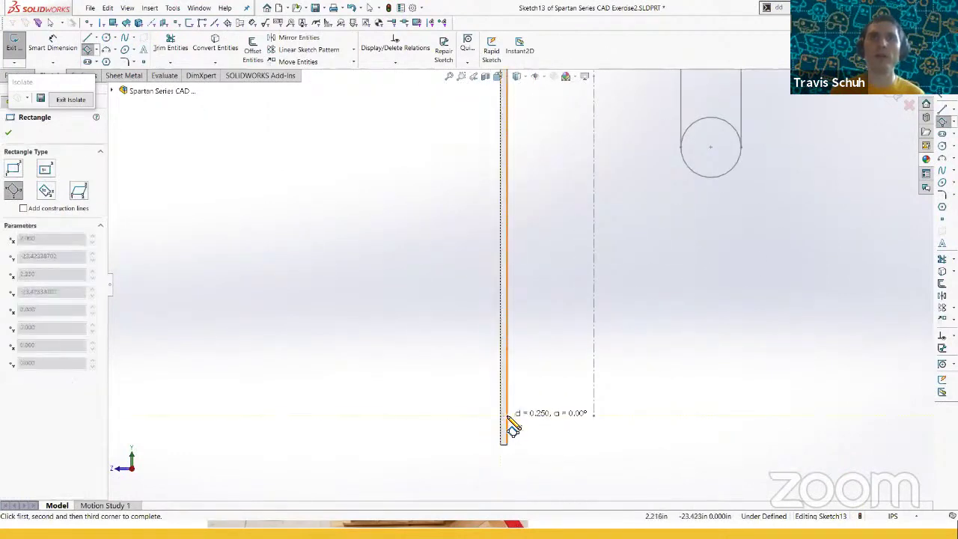
{"action": "left_click", "coordinate": [513, 359]}
{"action": "scroll", "coordinate": [523, 177], "scroll_direction": "up", "scroll_amount": 2}
{"action": "scroll", "coordinate": [531, 306], "scroll_direction": "down", "scroll_amount": 2}
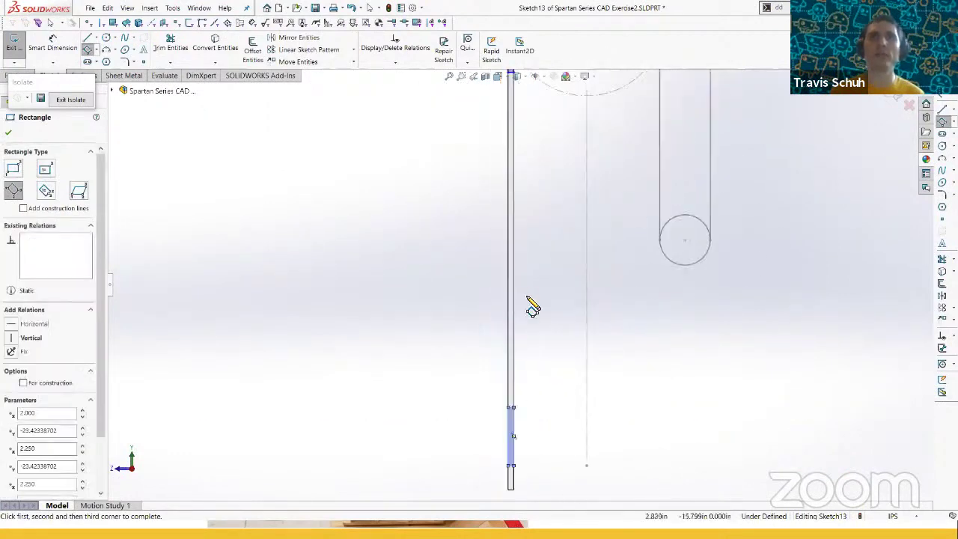
- Sketch two more 0.25 in wide rectangles, about 3 in and 2.1 in tall, spaced between the upper and lower ones
{"action": "left_click", "coordinate": [510, 334]}
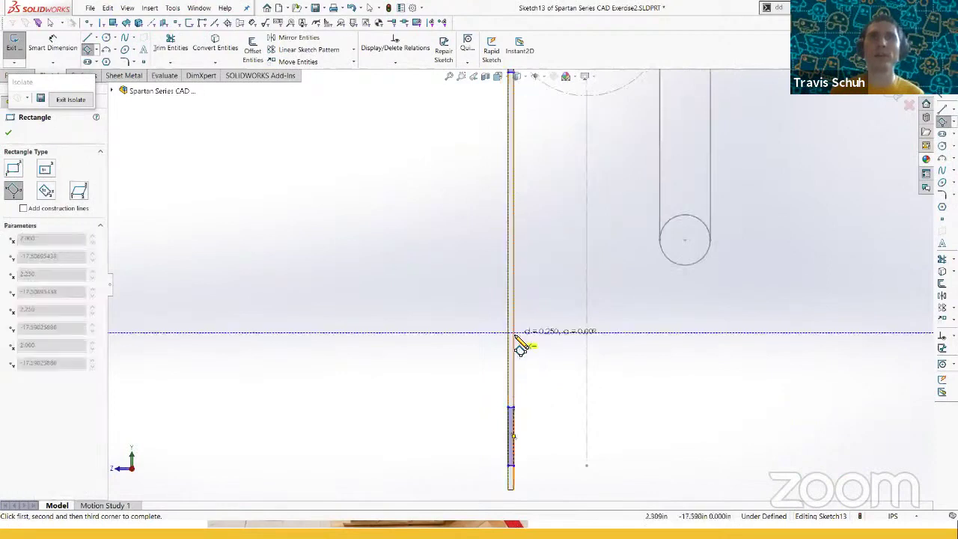
{"action": "left_click", "coordinate": [520, 278]}
{"action": "left_click", "coordinate": [519, 274]}
{"action": "scroll", "coordinate": [524, 231], "scroll_direction": "up", "scroll_amount": 1}
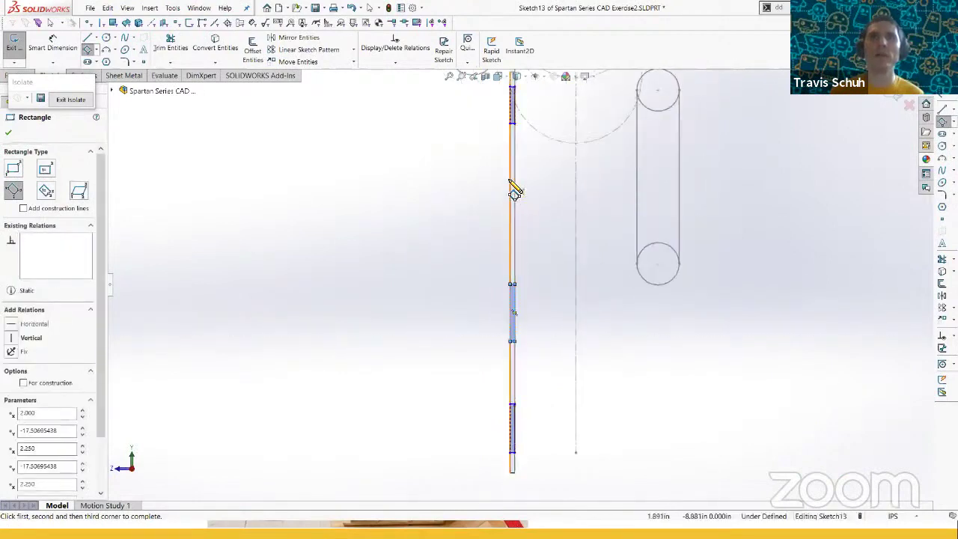
{"action": "left_click", "coordinate": [514, 188]}
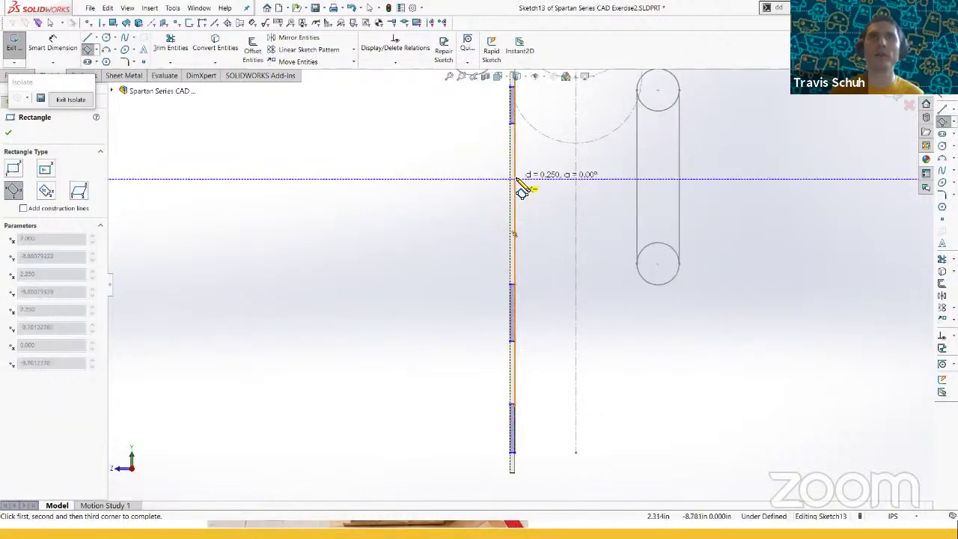
{"action": "left_click", "coordinate": [514, 218]}
{"action": "key", "text": "Escape"}
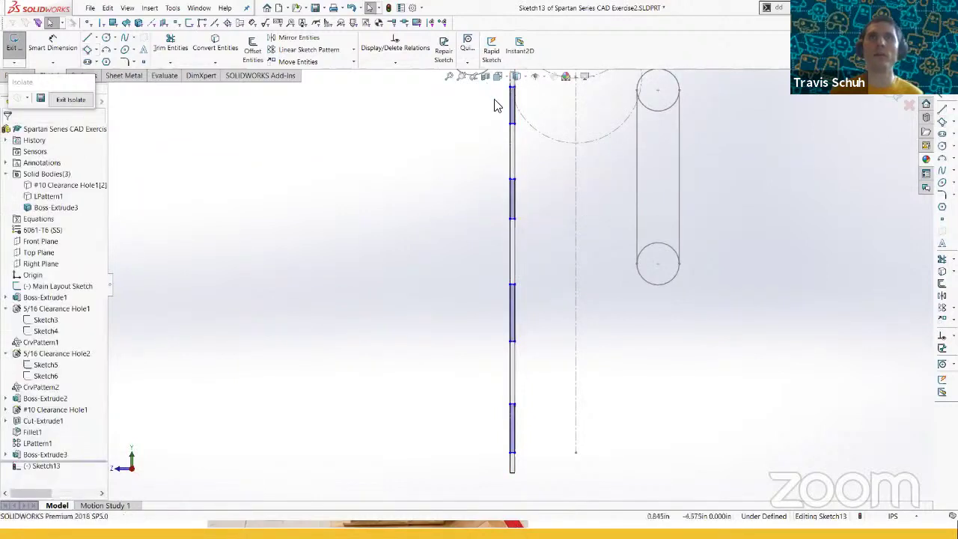
- Make one long side of each of the four tab rectangles equal in length
{"action": "left_click", "coordinate": [513, 110]}
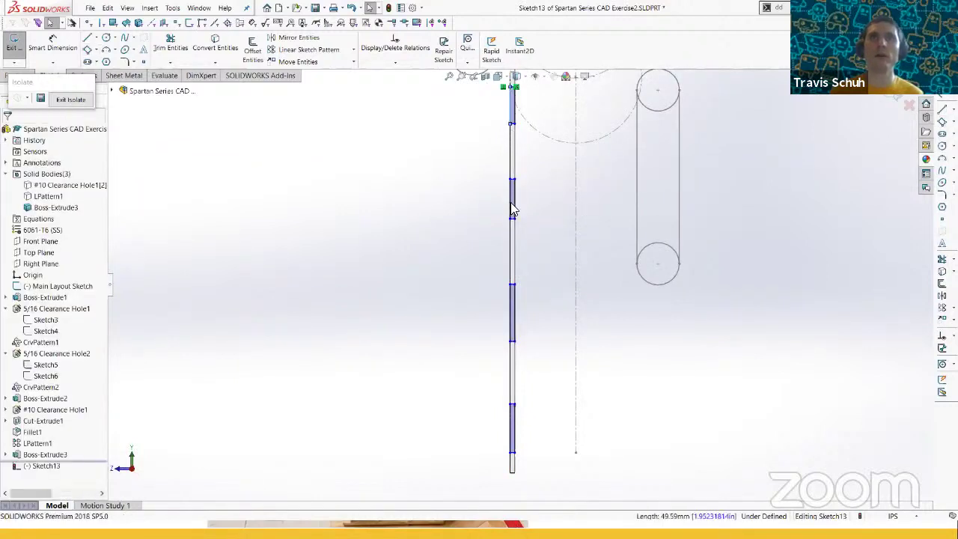
{"action": "left_click", "coordinate": [512, 203], "text": "ctrl"}
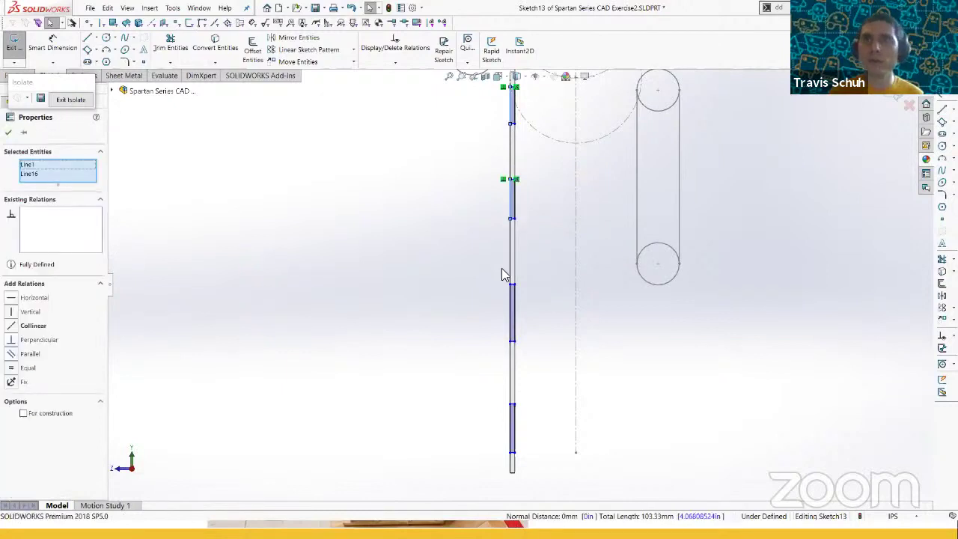
{"action": "left_click", "coordinate": [511, 307], "text": "ctrl"}
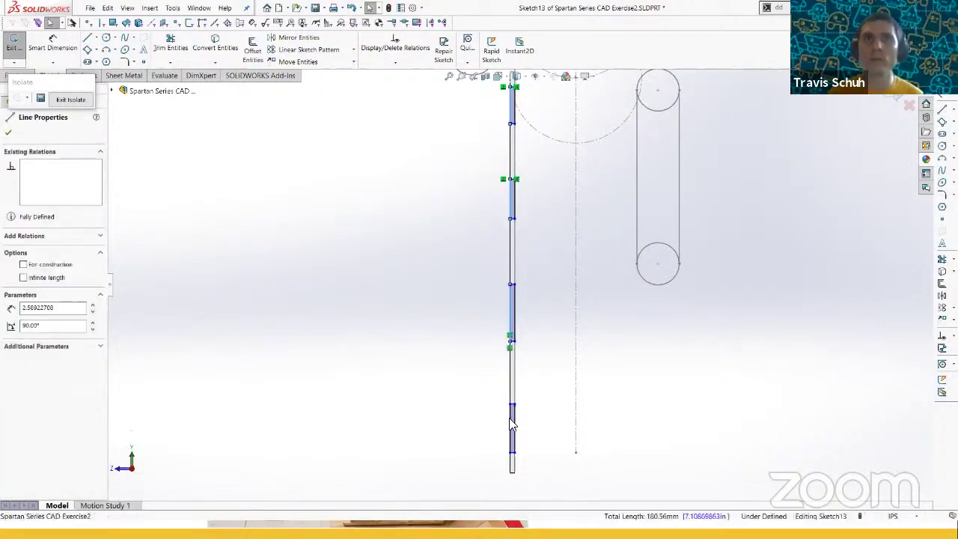
{"action": "left_click", "coordinate": [511, 419], "text": "ctrl"}
{"action": "key", "text": "e"}
- Dimension the lowest rectangle's height to 2 in and its distance from the panel's lower edge to 1 in
{"action": "key", "text": "d"}
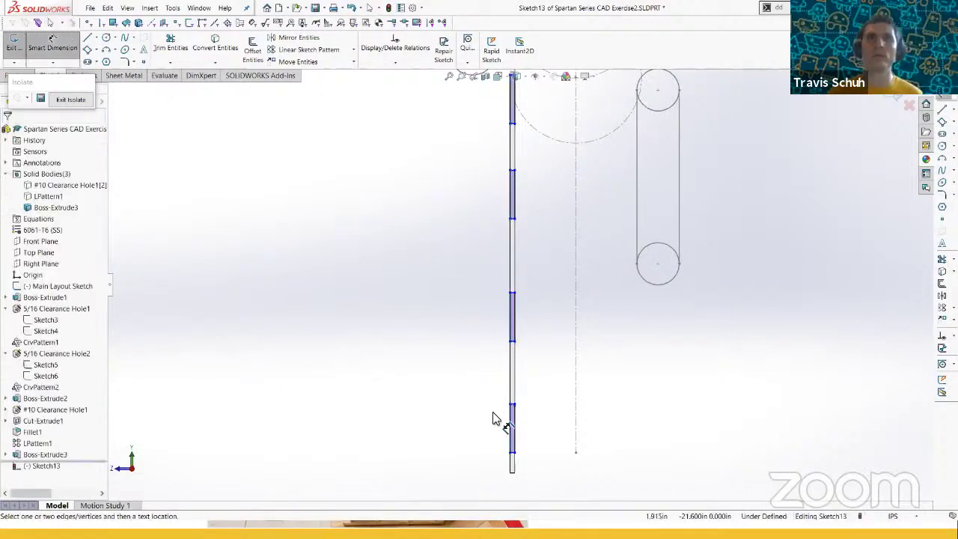
{"action": "left_click", "coordinate": [511, 424]}
{"action": "left_click", "coordinate": [479, 416]}
{"action": "key", "text": "Return"}
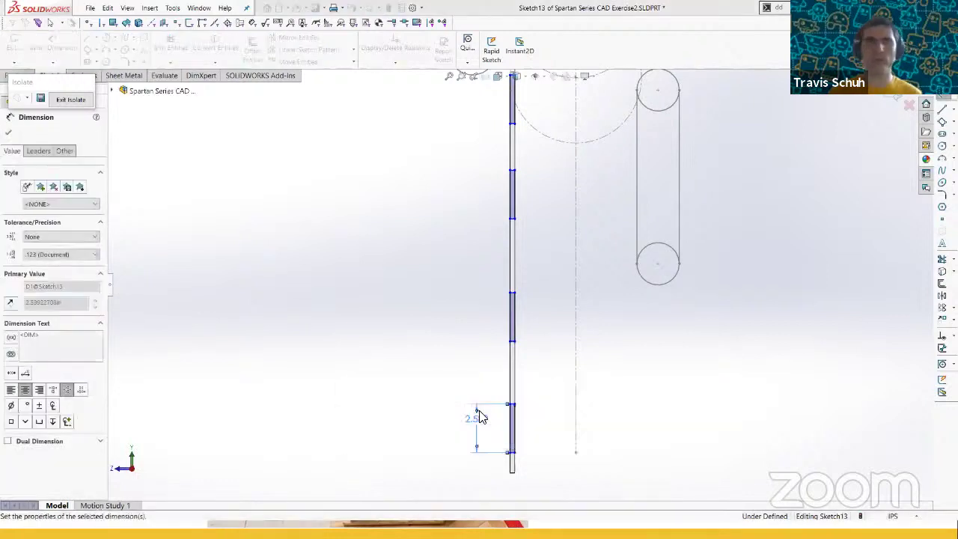
{"action": "scroll", "coordinate": [498, 469], "scroll_direction": "down", "scroll_amount": 3}
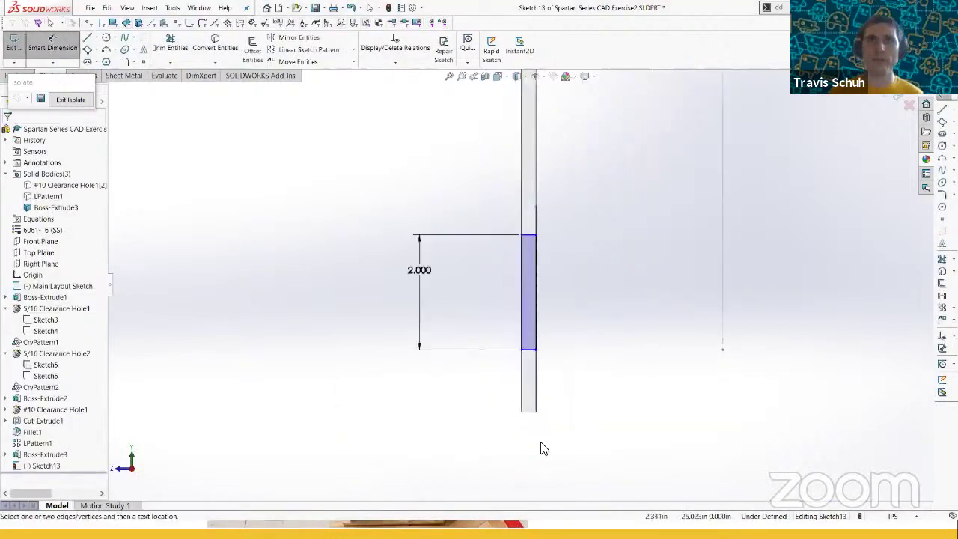
{"action": "left_click", "coordinate": [529, 359]}
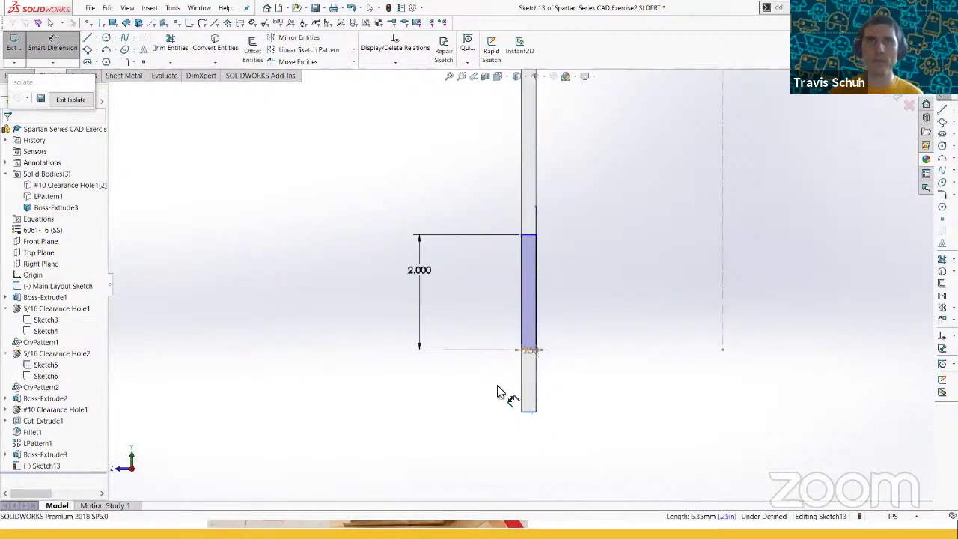
{"action": "left_click", "coordinate": [496, 384]}
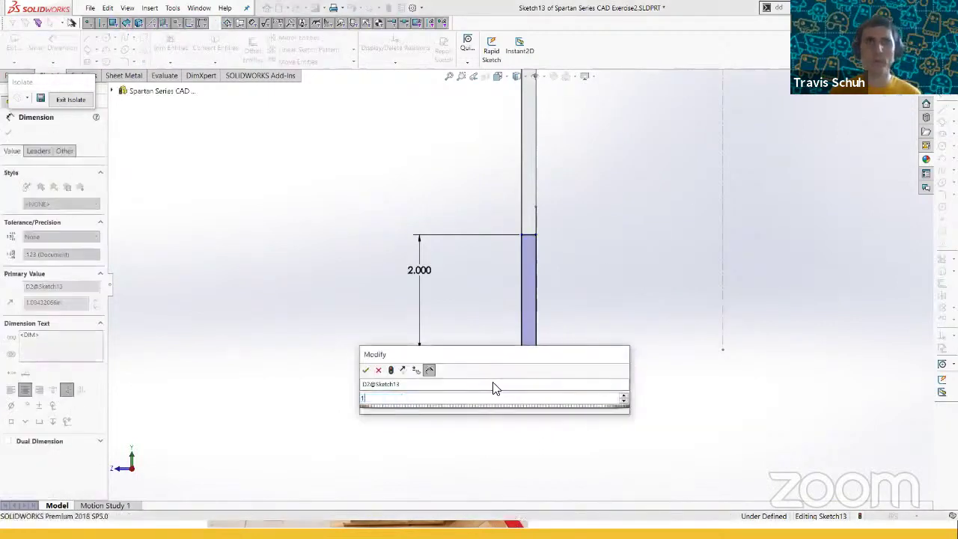
{"action": "type", "text": "1"}
{"action": "key", "text": "Return"}
- Draw a vertical construction line from the panel's lower edge to the bottom of the lowest rectangle
{"action": "key", "text": "l"}
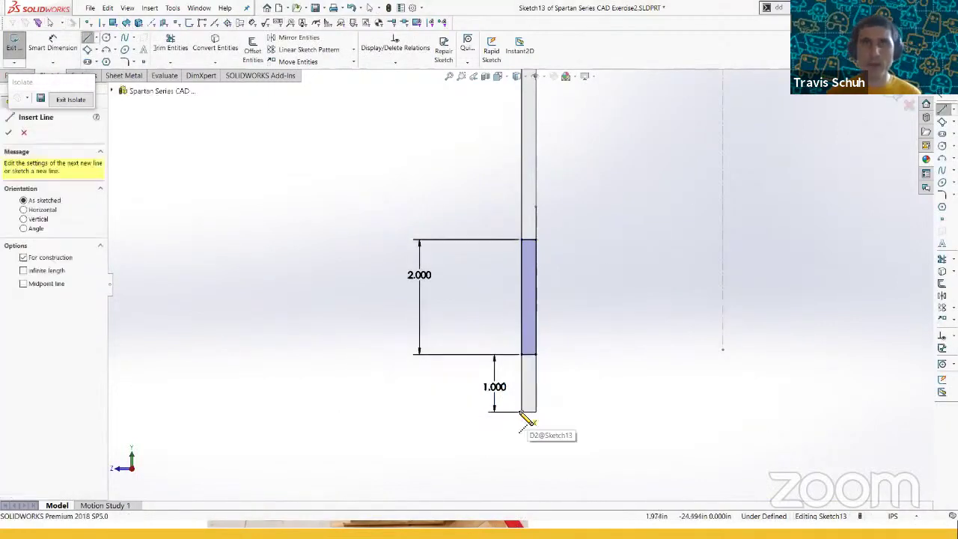
{"action": "left_click", "coordinate": [529, 411]}
{"action": "left_click", "coordinate": [529, 353]}
{"action": "key", "text": "Escape"}
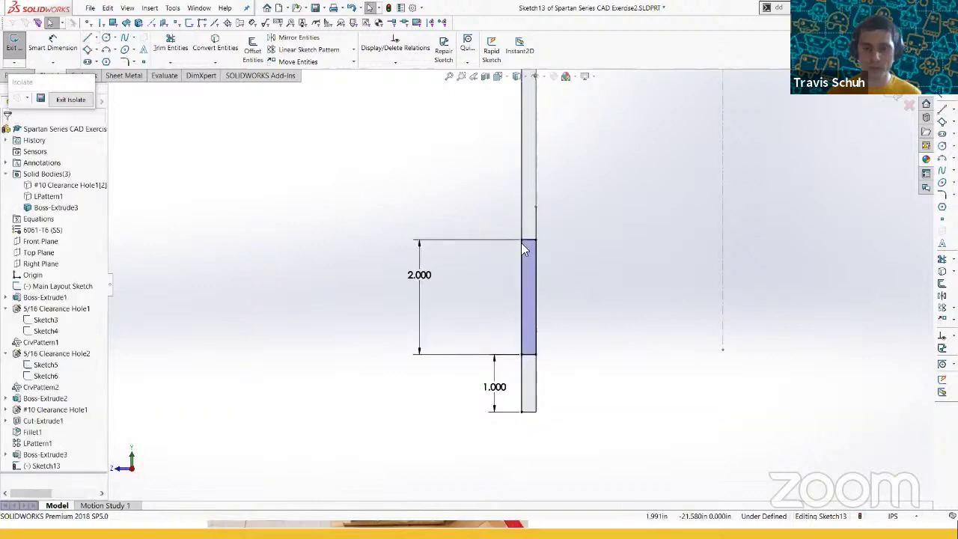
- Draw a vertical construction line from the top of the lowest rectangle to the bottom of the next rectangle above
{"action": "key", "text": "l"}
{"action": "left_click", "coordinate": [538, 239]}
{"action": "scroll", "coordinate": [547, 224], "scroll_direction": "up", "scroll_amount": 3}
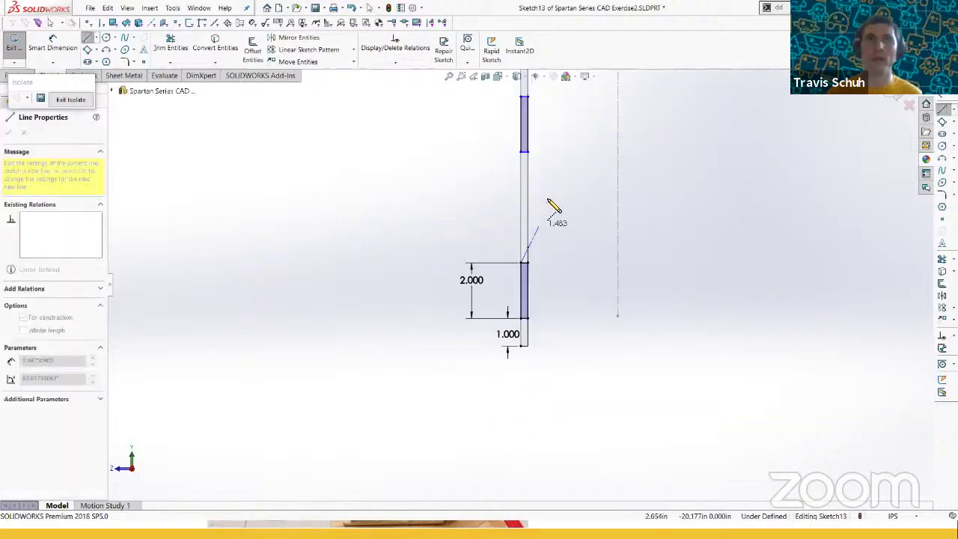
{"action": "left_click", "coordinate": [523, 156]}
{"action": "key", "text": "Escape"}
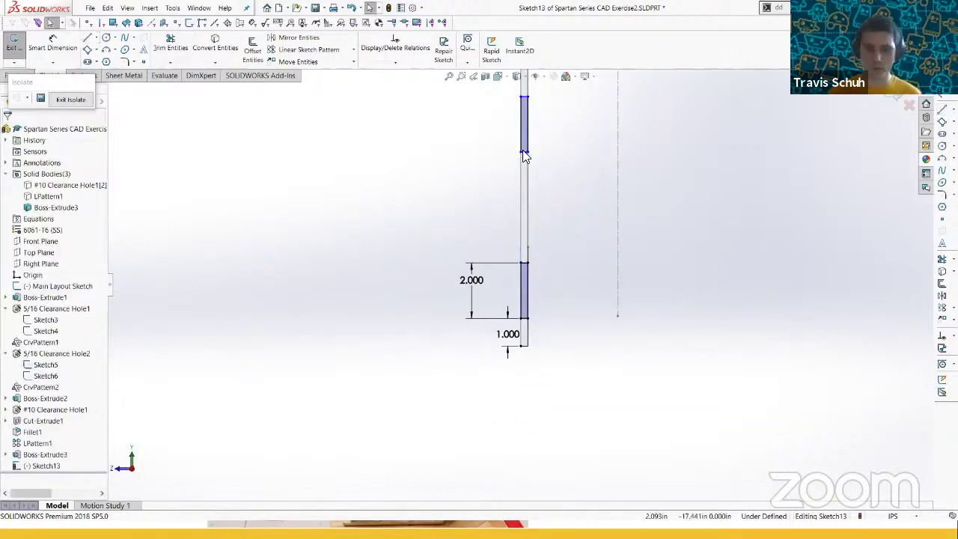
- Draw vertical construction lines across the gaps between the second and third tab rectangles and between the third and topmost ones
{"action": "scroll", "coordinate": [522, 146], "scroll_direction": "up", "scroll_amount": 1}
{"action": "key", "text": "l"}
{"action": "left_click", "coordinate": [524, 100]}
{"action": "scroll", "coordinate": [524, 96], "scroll_direction": "up", "scroll_amount": 3}
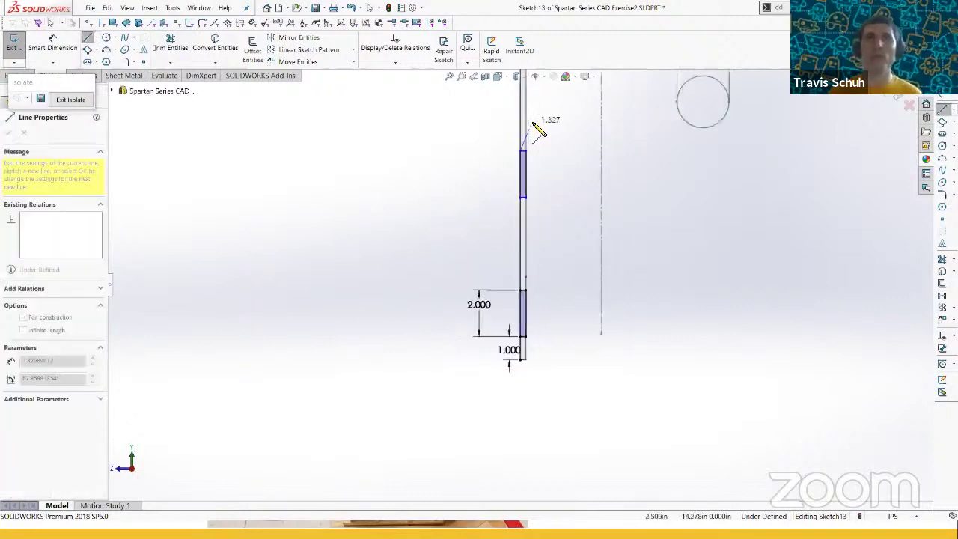
{"action": "left_click", "coordinate": [521, 87]}
{"action": "scroll", "coordinate": [522, 129], "scroll_direction": "up", "scroll_amount": 2}
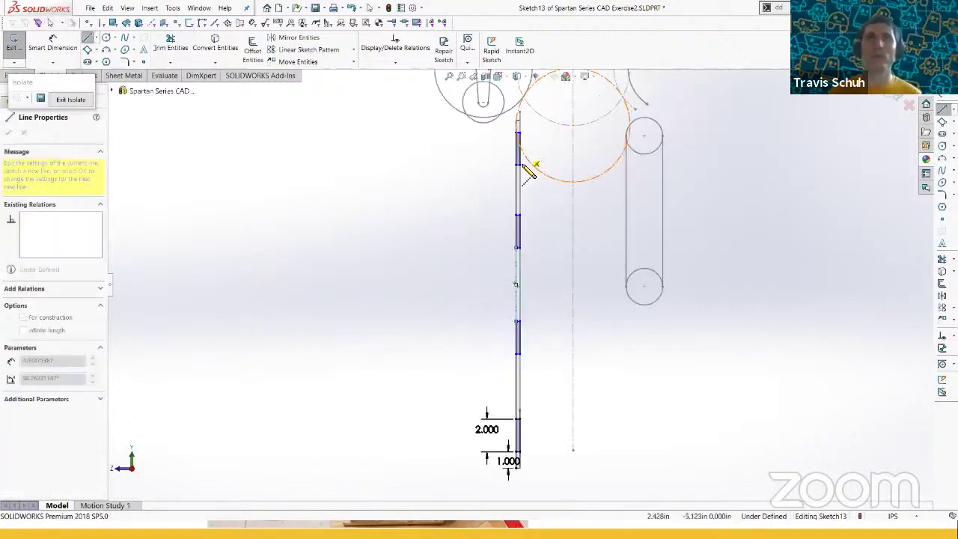
{"action": "key", "text": "Escape"}
{"action": "scroll", "coordinate": [516, 162], "scroll_direction": "down", "scroll_amount": 1}
{"action": "scroll", "coordinate": [512, 250], "scroll_direction": "down", "scroll_amount": 1}
{"action": "key", "text": "l"}
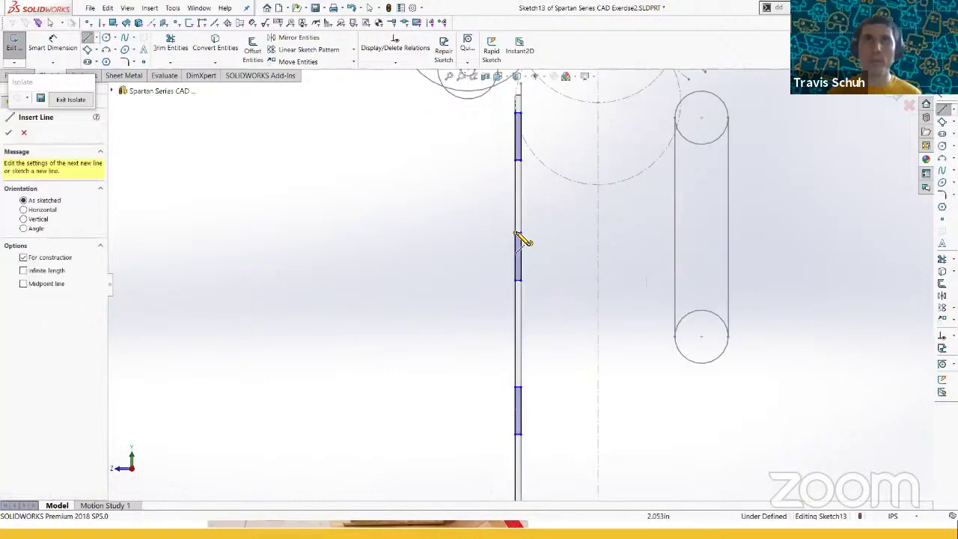
{"action": "left_click", "coordinate": [523, 183]}
{"action": "key", "text": "Escape"}
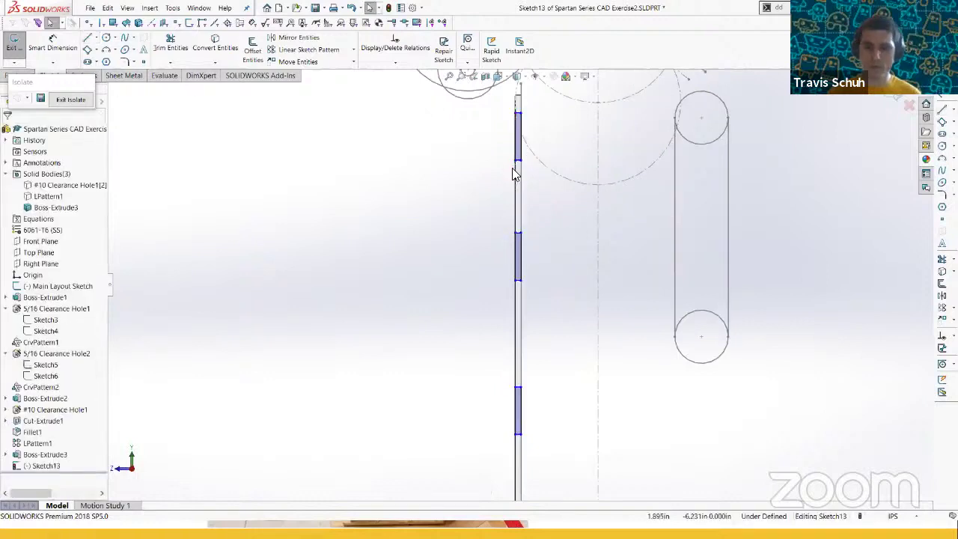
- Draw a vertical construction line about 0.75 in long from the topmost tab rectangle up to the plate's upper end
{"action": "key", "text": "l"}
{"action": "left_click", "coordinate": [516, 112]}
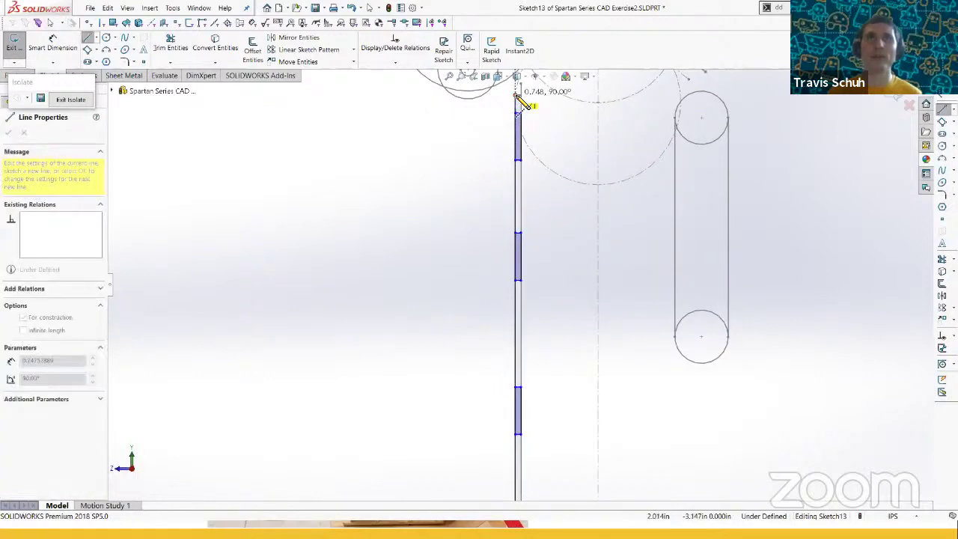
{"action": "left_click", "coordinate": [517, 95]}
{"action": "key", "text": "Escape"}
- Make the construction line above the topmost tab equal in length to the 1.000 in line below the lowest tab
{"action": "scroll", "coordinate": [528, 434], "scroll_direction": "up", "scroll_amount": 4}
{"action": "scroll", "coordinate": [528, 443], "scroll_direction": "down", "scroll_amount": 5}
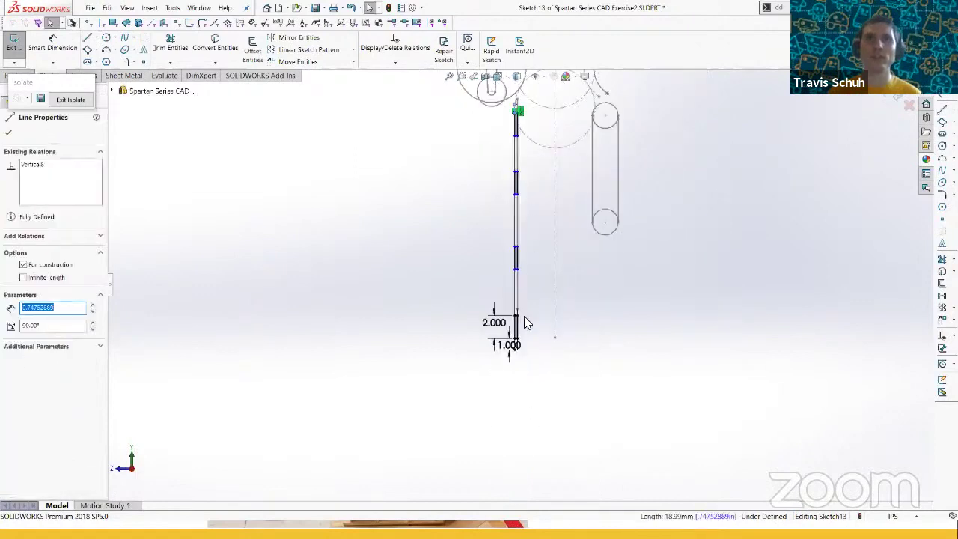
{"action": "left_click", "coordinate": [490, 378]}
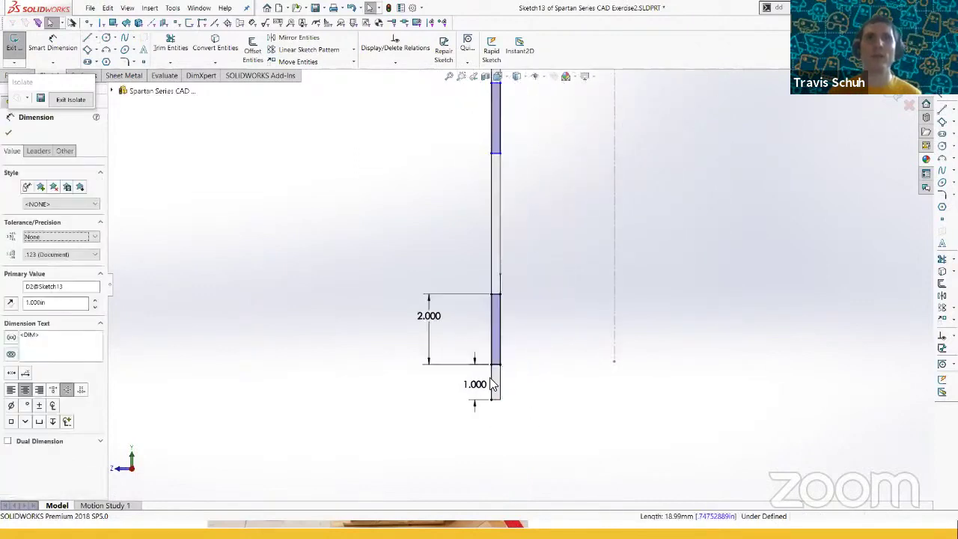
{"action": "key", "text": "Escape"}
{"action": "left_click", "coordinate": [494, 383]}
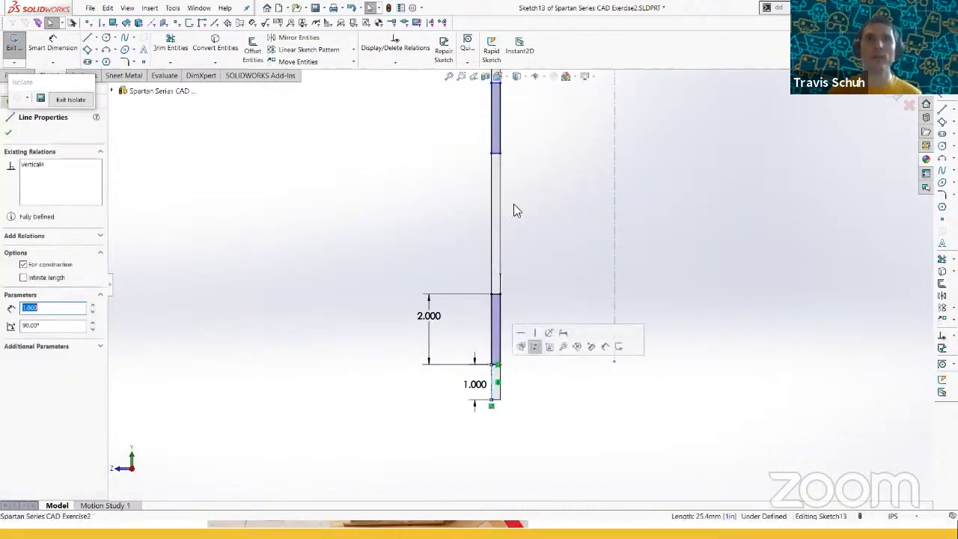
{"action": "scroll", "coordinate": [524, 187], "scroll_direction": "up", "scroll_amount": 3}
{"action": "scroll", "coordinate": [514, 124], "scroll_direction": "down", "scroll_amount": 5}
{"action": "scroll", "coordinate": [516, 123], "scroll_direction": "up", "scroll_amount": 3}
{"action": "scroll", "coordinate": [509, 161], "scroll_direction": "down", "scroll_amount": 3}
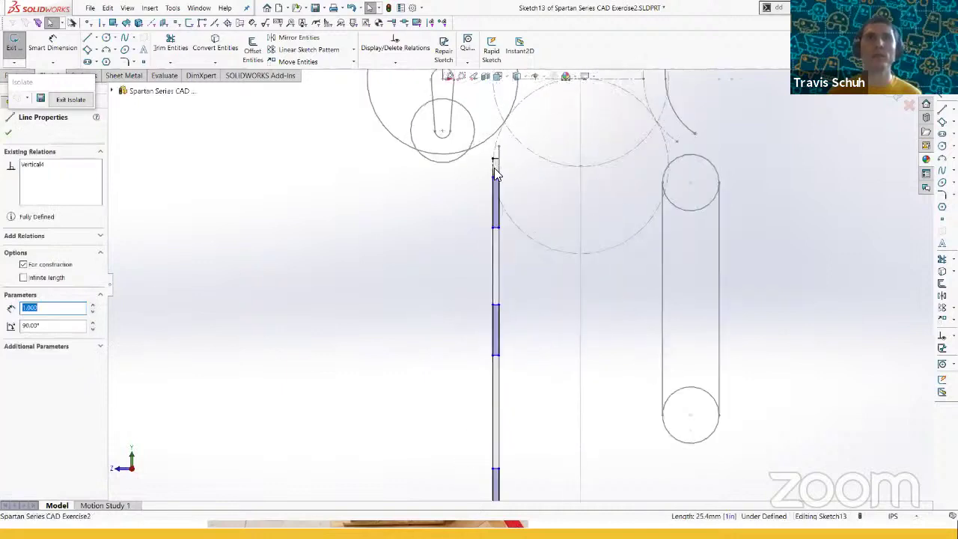
{"action": "left_click", "coordinate": [494, 172], "text": "ctrl"}
{"action": "key", "text": "Escape"}
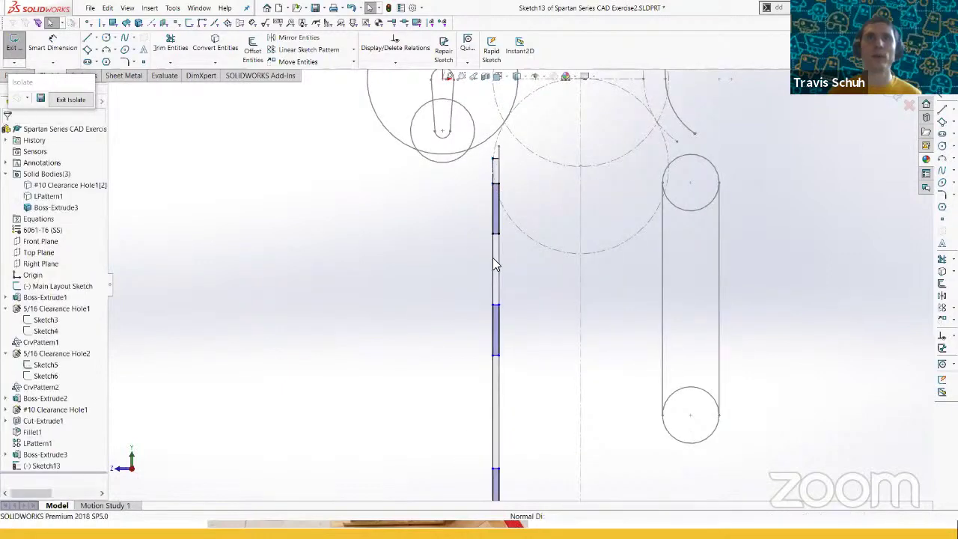
- Apply equal relations to the three construction lines spanning the gaps so the four tabs are evenly spaced
{"action": "left_click", "coordinate": [494, 385]}
{"action": "left_click", "coordinate": [496, 451], "text": "ctrl"}
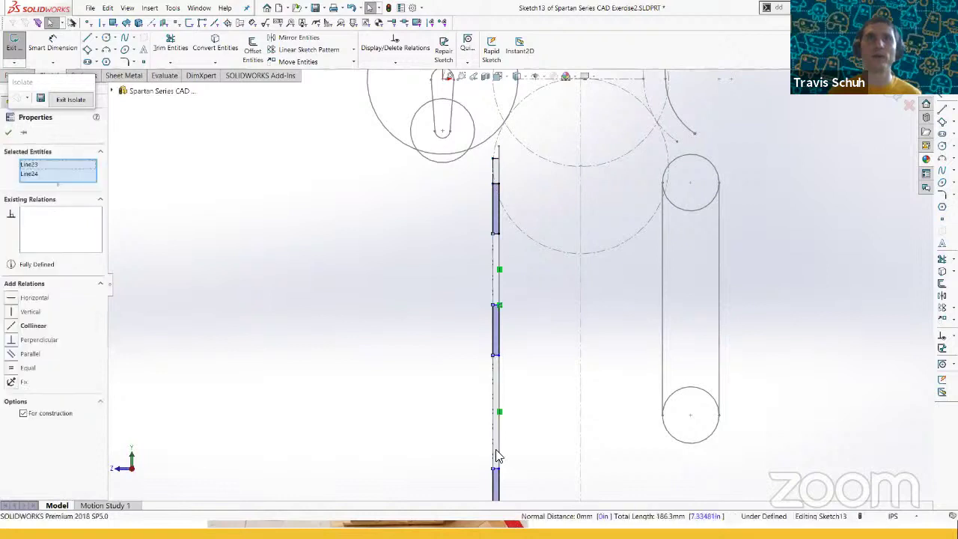
{"action": "scroll", "coordinate": [535, 423], "scroll_direction": "up", "scroll_amount": 2}
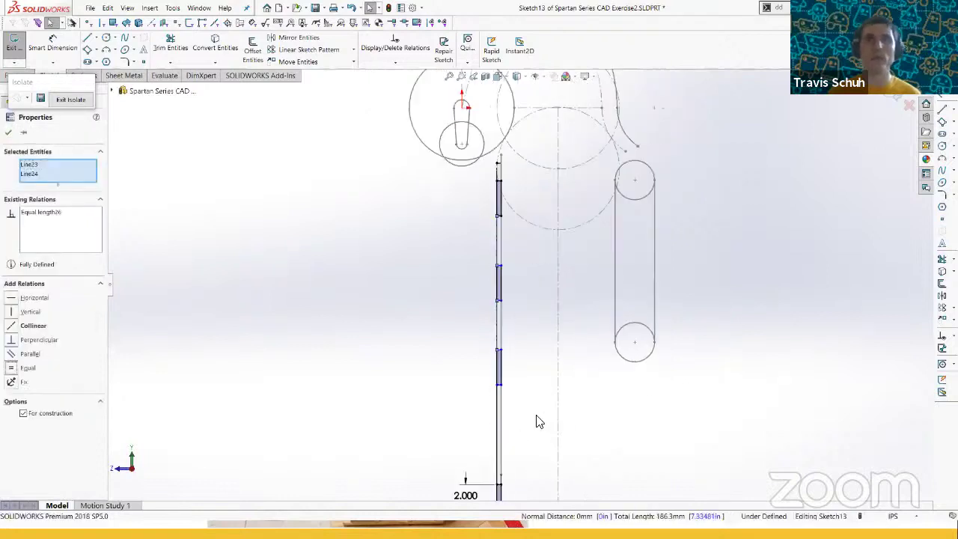
{"action": "left_click", "coordinate": [536, 421]}
{"action": "left_click", "coordinate": [496, 410]}
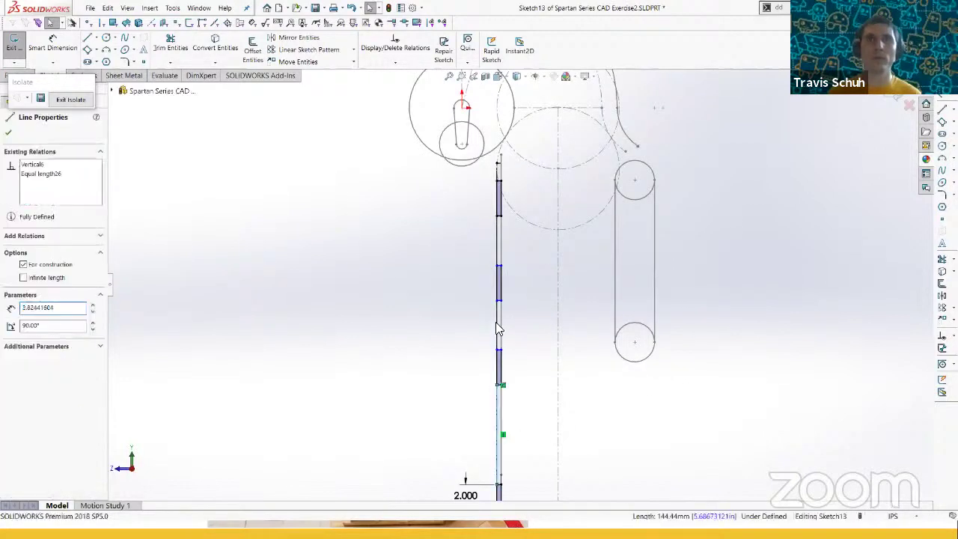
{"action": "left_click", "coordinate": [497, 323], "text": "ctrl"}
{"action": "key", "text": "q"}
{"action": "left_click", "coordinate": [529, 372]}
{"action": "scroll", "coordinate": [529, 376], "scroll_direction": "up", "scroll_amount": 2}
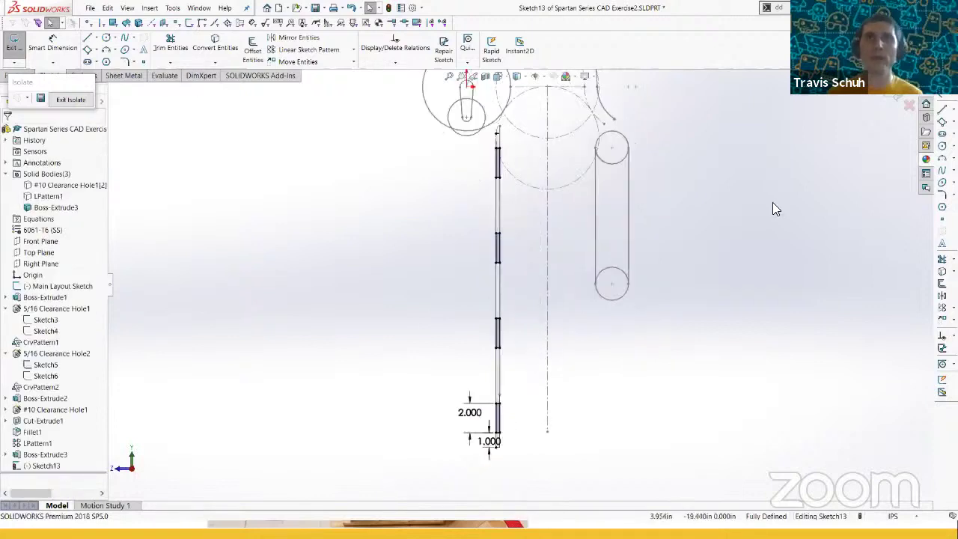
- Extrude the four tab rectangles 0.250 in, merging them only with the Boss-Extrude3 plate body, and exit the isolated view
{"action": "left_click", "coordinate": [891, 96]}
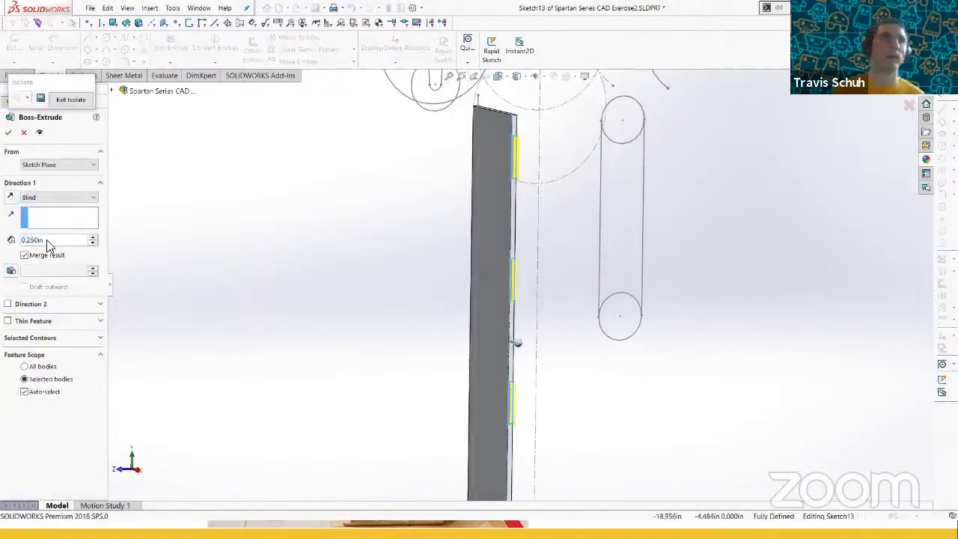
{"action": "left_click", "coordinate": [54, 399]}
{"action": "left_click", "coordinate": [476, 252]}
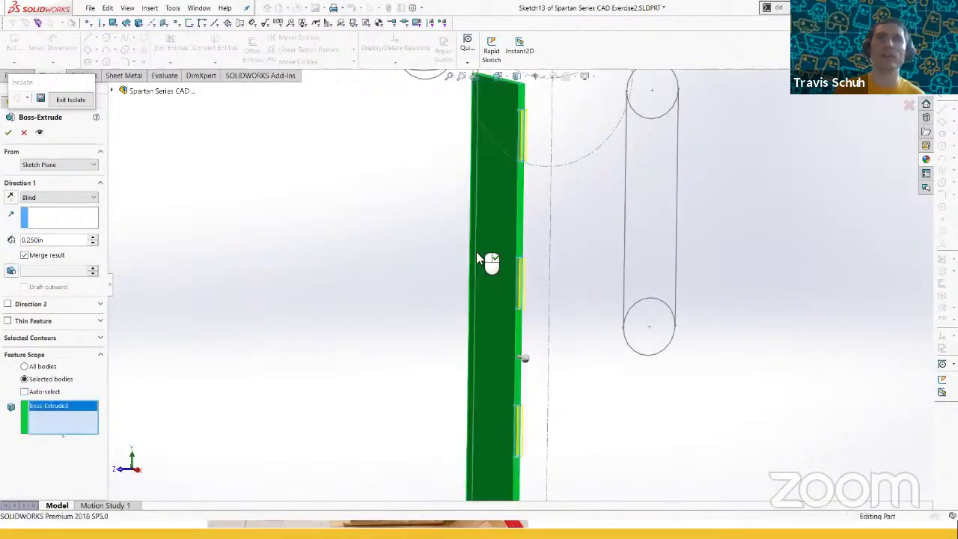
{"action": "right_click", "coordinate": [477, 253]}
{"action": "mouse_move", "coordinate": [478, 253]}
{"action": "middle_mouse_down"}
{"action": "mouse_move", "coordinate": [439, 306]}
{"action": "mouse_move", "coordinate": [509, 284]}
{"action": "mouse_move", "coordinate": [494, 285]}
{"action": "middle_mouse_up"}
{"action": "left_click", "coordinate": [69, 101]}
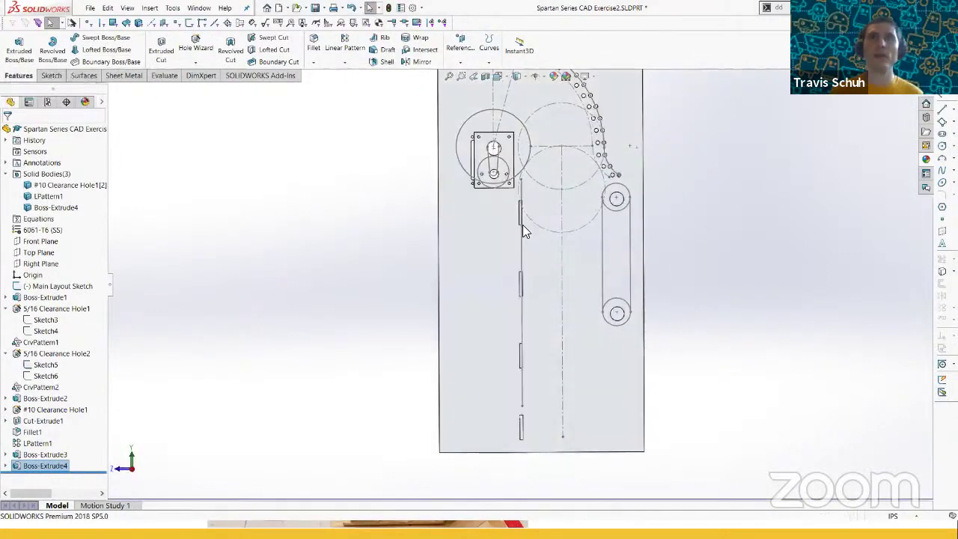
{"action": "scroll", "coordinate": [536, 224], "scroll_direction": "down", "scroll_amount": 4}
{"action": "scroll", "coordinate": [524, 259], "scroll_direction": "up", "scroll_amount": 5}
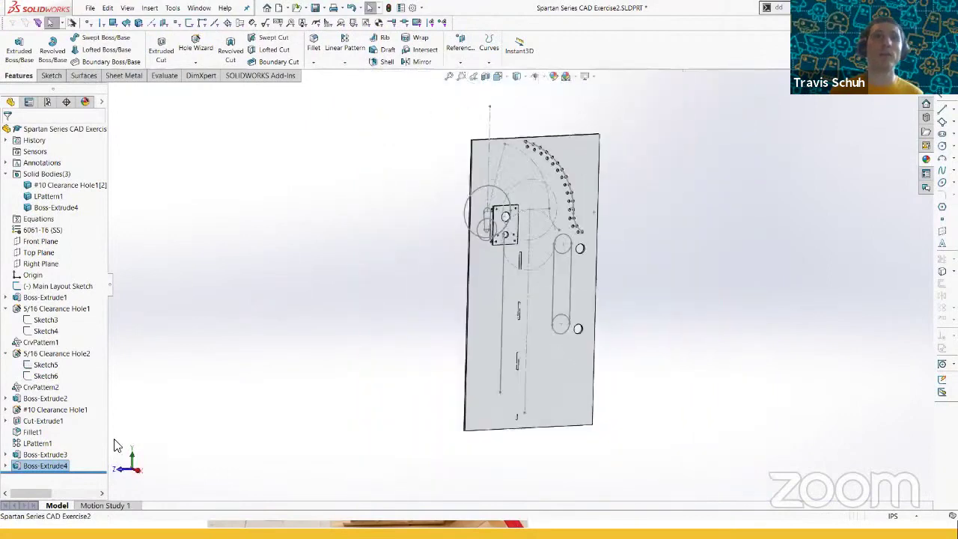
- Reuse the tab sketch for a 0.250 in blind extruded cut with reversed direction, limited to the large side plate body
{"action": "left_click", "coordinate": [5, 466]}
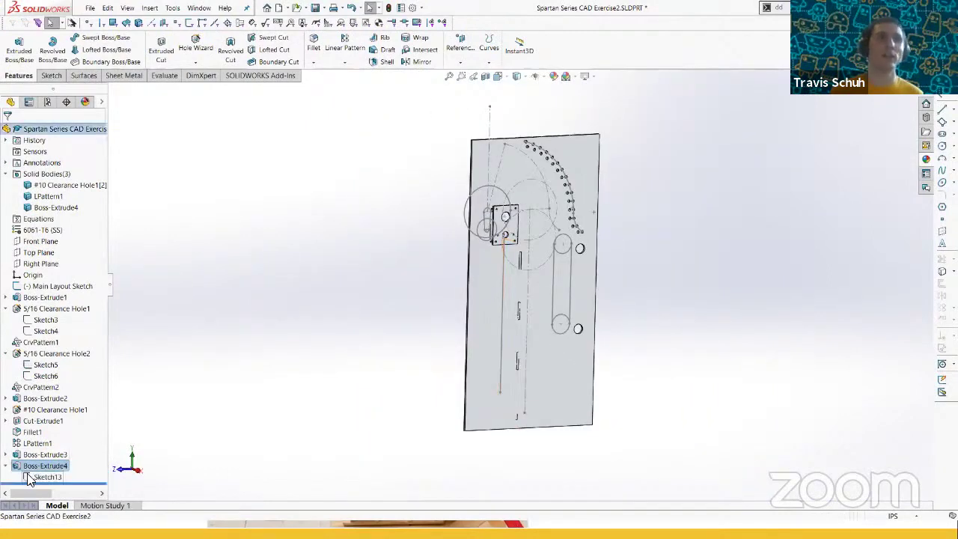
{"action": "left_click", "coordinate": [28, 475]}
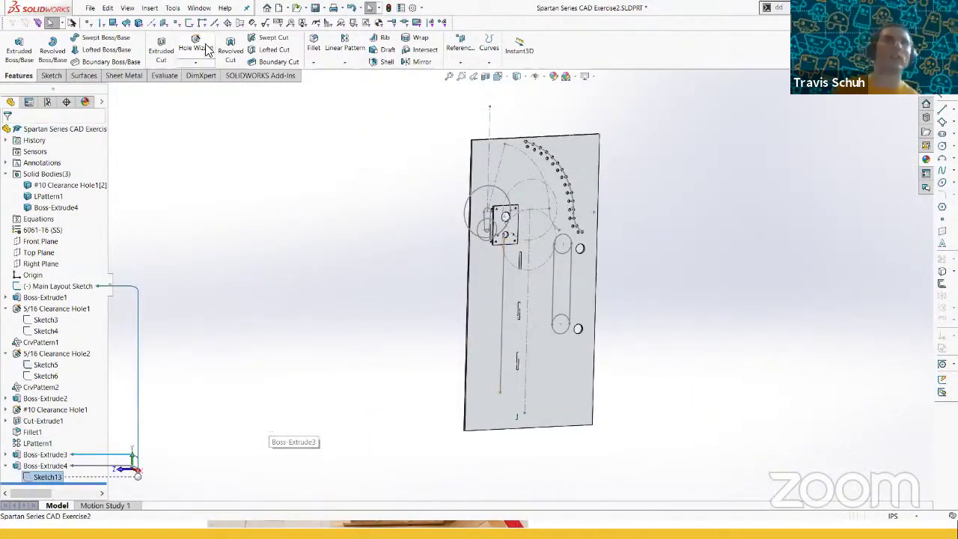
{"action": "left_click", "coordinate": [157, 54]}
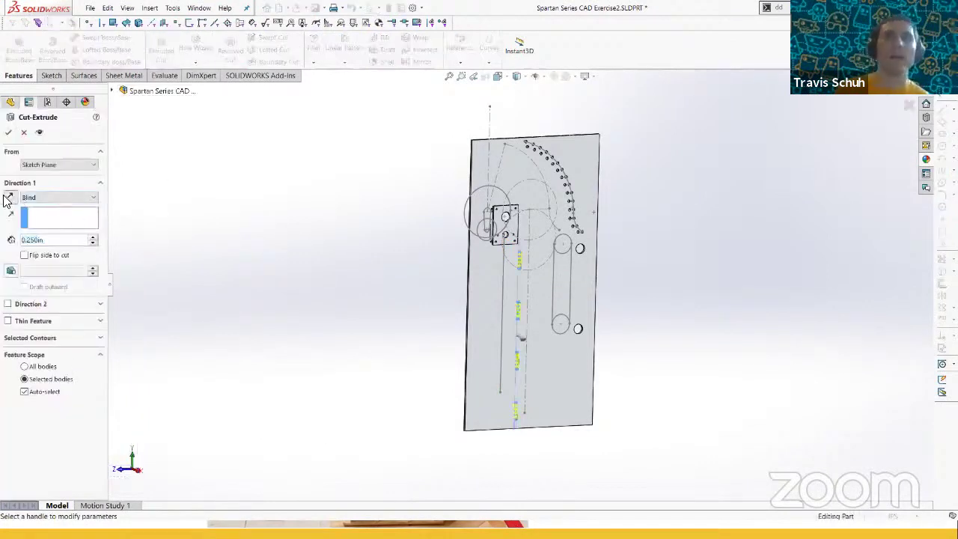
{"action": "left_click", "coordinate": [24, 392]}
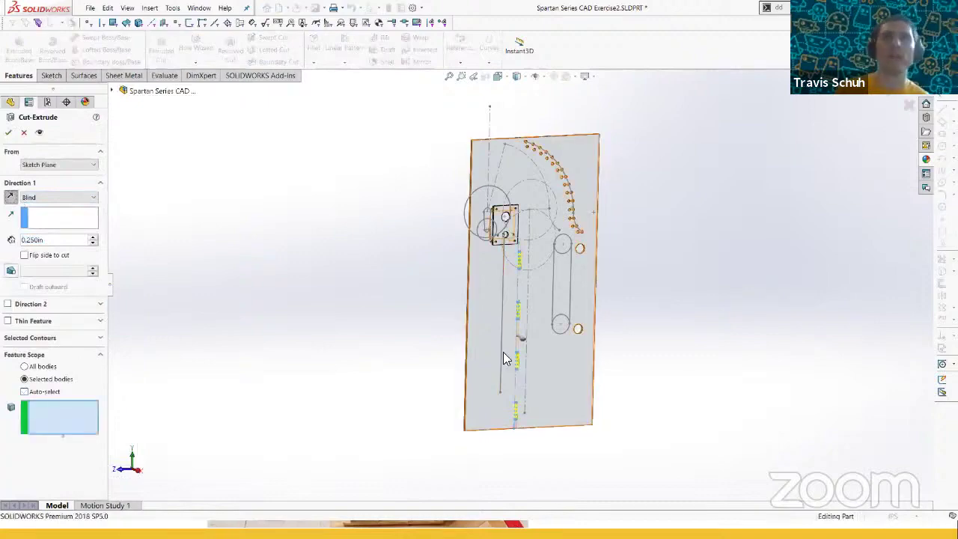
{"action": "left_click", "coordinate": [496, 347]}
{"action": "right_click", "coordinate": [497, 347]}
{"action": "scroll", "coordinate": [525, 323], "scroll_direction": "down", "scroll_amount": 6}
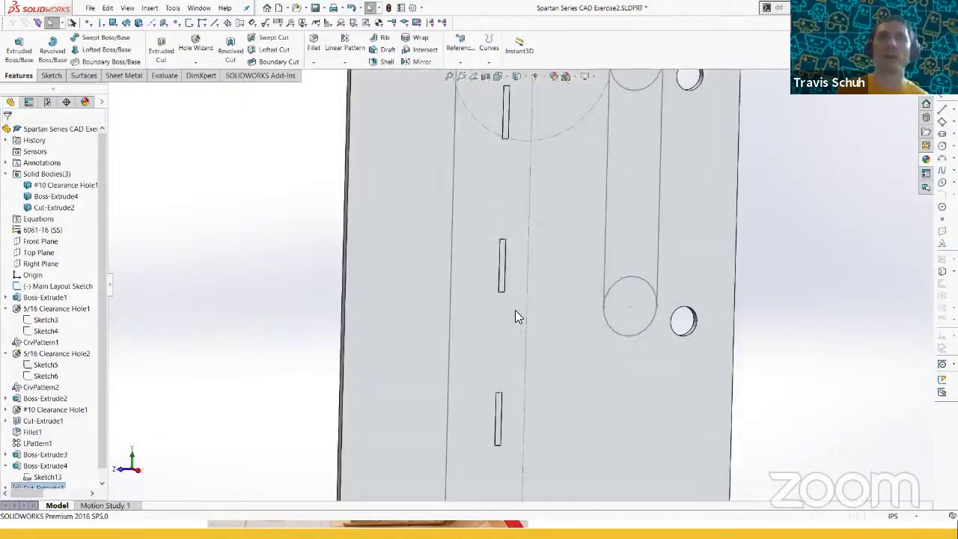
- Examine how the plate's tabs line up with the slots in the large side plate from several angles
{"action": "mouse_move", "coordinate": [515, 310]}
{"action": "middle_mouse_down"}
{"action": "mouse_move", "coordinate": [480, 318]}
{"action": "mouse_move", "coordinate": [456, 279]}
{"action": "mouse_move", "coordinate": [466, 284]}
{"action": "mouse_move", "coordinate": [378, 281]}
{"action": "middle_mouse_up"}
{"action": "left_click", "coordinate": [482, 323]}
{"action": "scroll", "coordinate": [477, 326], "scroll_direction": "up", "scroll_amount": 4}
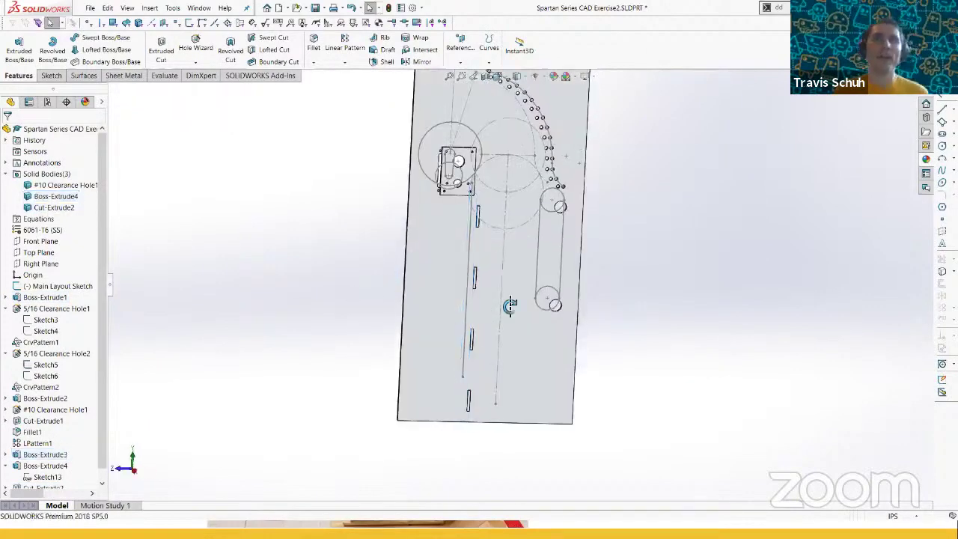
{"action": "mouse_move", "coordinate": [509, 305]}
{"action": "middle_mouse_down"}
{"action": "mouse_move", "coordinate": [636, 337]}
{"action": "mouse_move", "coordinate": [519, 346]}
{"action": "mouse_move", "coordinate": [520, 319]}
{"action": "mouse_move", "coordinate": [633, 384]}
{"action": "mouse_move", "coordinate": [567, 348]}
{"action": "mouse_move", "coordinate": [505, 342]}
{"action": "mouse_move", "coordinate": [509, 407]}
{"action": "mouse_move", "coordinate": [474, 397]}
{"action": "mouse_move", "coordinate": [493, 402]}
{"action": "mouse_move", "coordinate": [487, 408]}
{"action": "mouse_move", "coordinate": [494, 380]}
{"action": "mouse_move", "coordinate": [616, 388]}
{"action": "mouse_move", "coordinate": [496, 377]}
{"action": "mouse_move", "coordinate": [490, 348]}
{"action": "middle_mouse_up"}
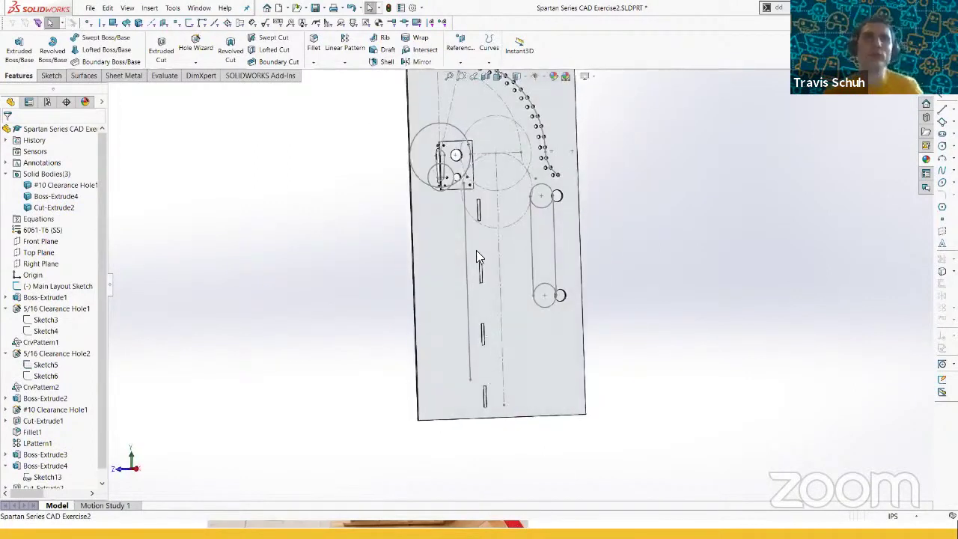
{"action": "middle_click_drag", "start_coordinate": [479, 257], "coordinate": [592, 254]}
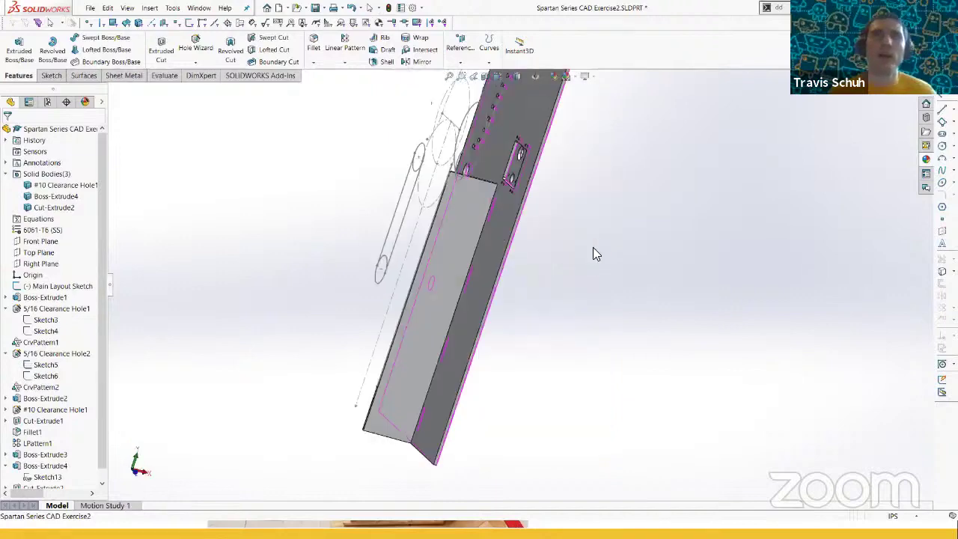
{"action": "left_click", "coordinate": [465, 214]}
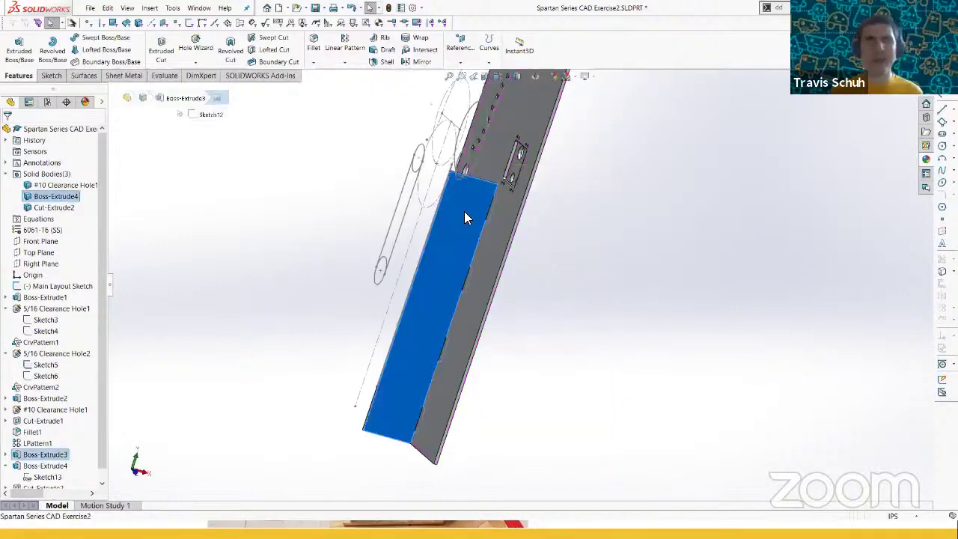
{"action": "scroll", "coordinate": [464, 258], "scroll_direction": "down", "scroll_amount": 2}
{"action": "middle_click_drag", "start_coordinate": [499, 244], "coordinate": [437, 256]}
- Isolate the large slotted plate and start an extruded-cut sketch on its face, viewed straight on
{"action": "left_click", "coordinate": [437, 256]}
{"action": "scroll", "coordinate": [524, 308], "scroll_direction": "up", "scroll_amount": 5}
{"action": "scroll", "coordinate": [525, 309], "scroll_direction": "down", "scroll_amount": 2}
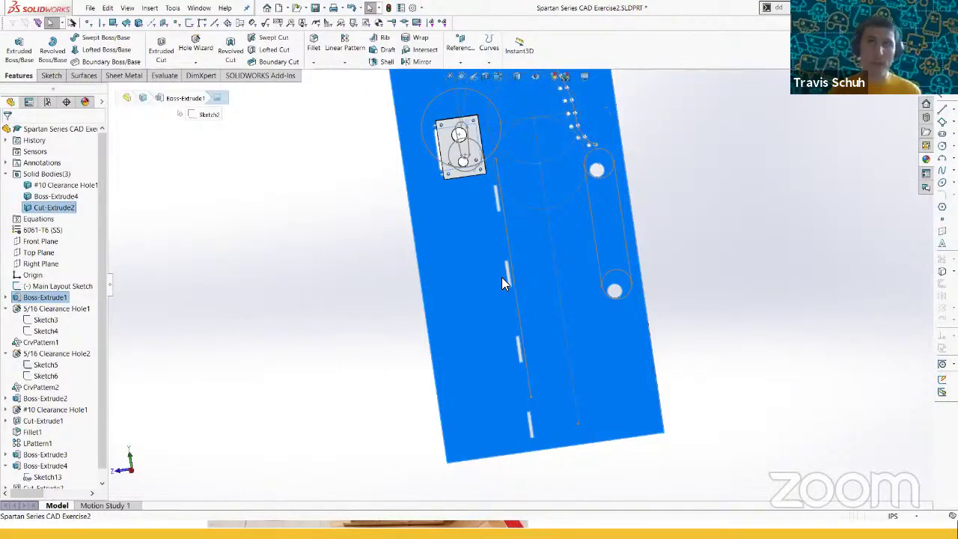
{"action": "left_click", "coordinate": [171, 54]}
{"action": "left_click", "coordinate": [8, 132]}
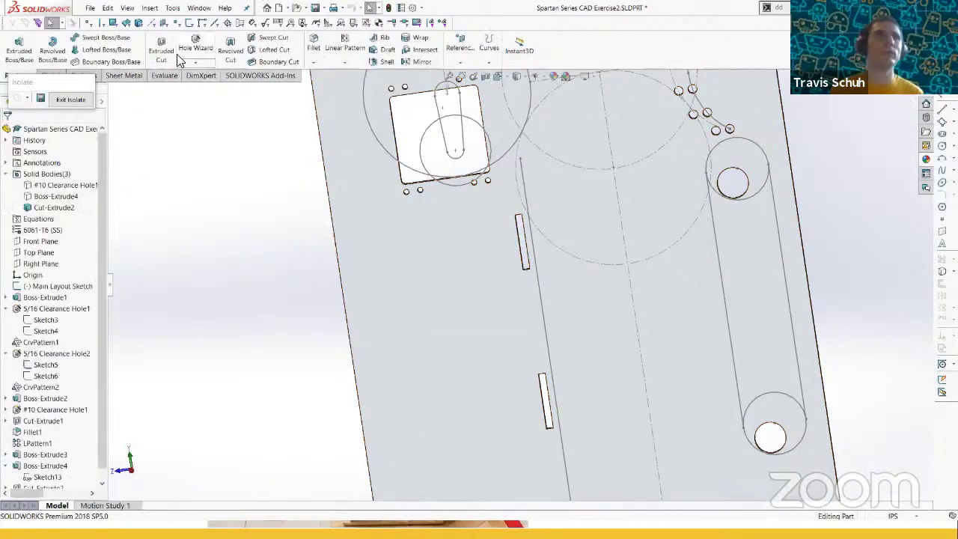
{"action": "left_click", "coordinate": [165, 51]}
{"action": "left_click", "coordinate": [519, 238]}
{"action": "scroll", "coordinate": [519, 237], "scroll_direction": "up", "scroll_amount": 5}
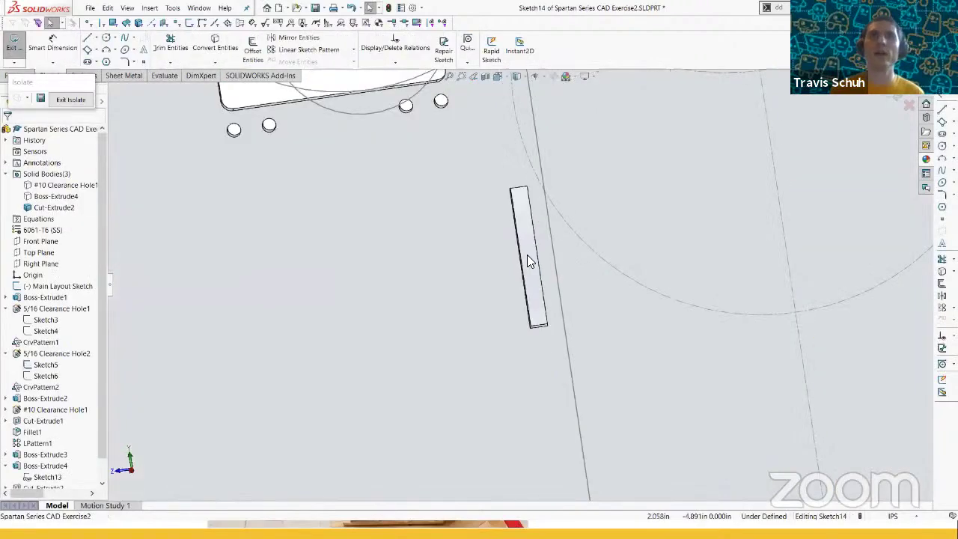
{"action": "key", "text": "s"}
{"action": "key", "text": "Escape"}
{"action": "key", "text": "ctrl+8"}
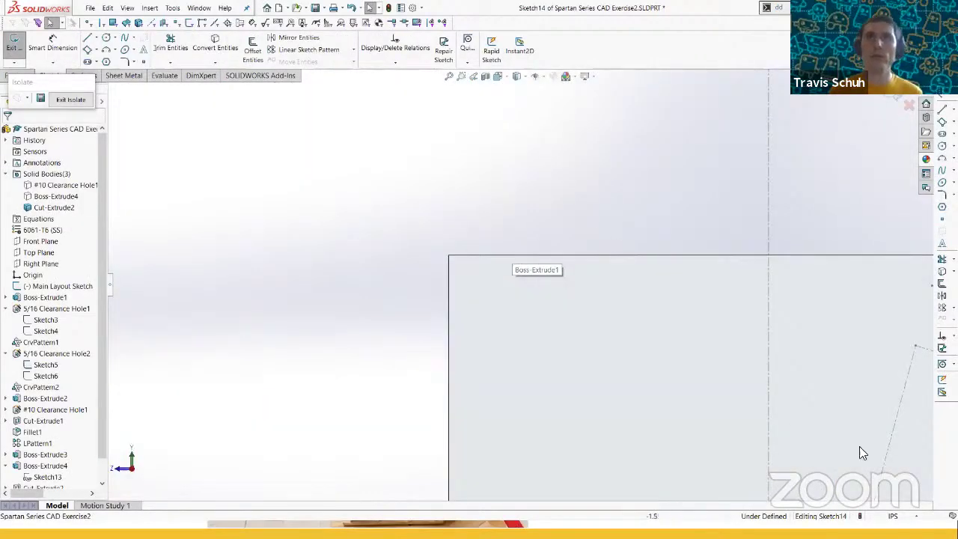
- Sketch two circles centred on the uppermost slot's long edges, passing through its upper corners, with radii about 0.24 in and 0.13 in
{"action": "scroll", "coordinate": [709, 444], "scroll_direction": "up", "scroll_amount": 6}
{"action": "scroll", "coordinate": [709, 445], "scroll_direction": "up", "scroll_amount": 2}
{"action": "scroll", "coordinate": [529, 404], "scroll_direction": "up", "scroll_amount": 2}
{"action": "scroll", "coordinate": [455, 146], "scroll_direction": "up", "scroll_amount": 3}
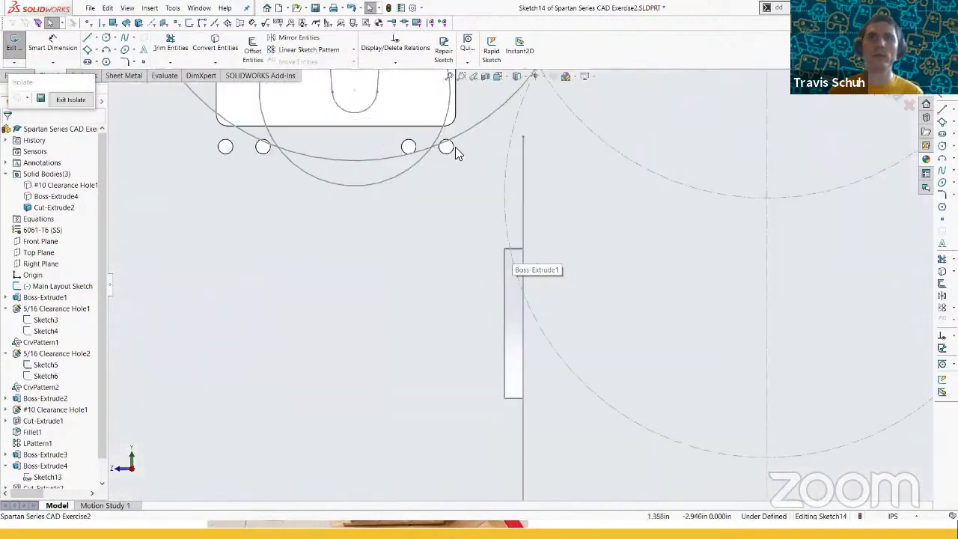
{"action": "scroll", "coordinate": [527, 303], "scroll_direction": "up", "scroll_amount": 2}
{"action": "key", "text": "s"}
{"action": "left_click", "coordinate": [538, 380]}
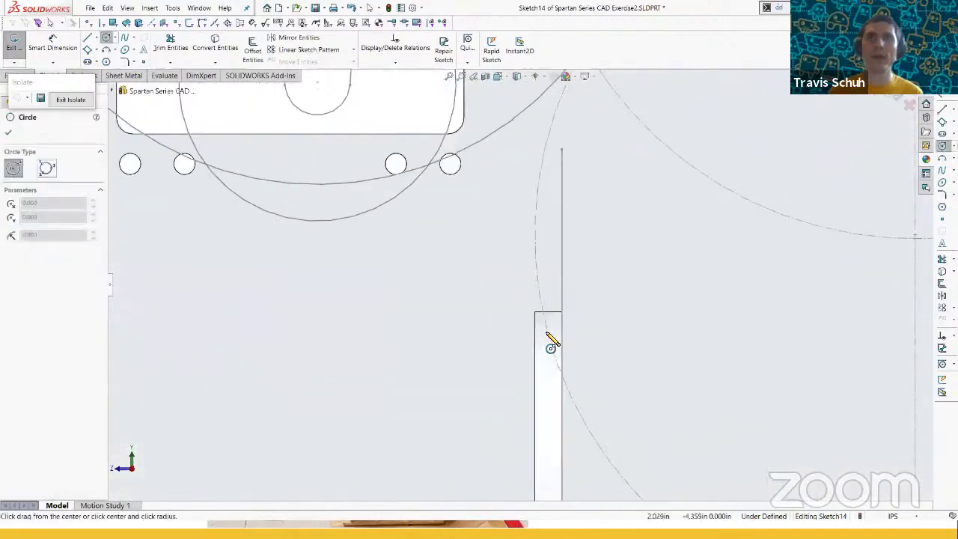
{"action": "left_click", "coordinate": [534, 337]}
{"action": "left_click", "coordinate": [560, 337]}
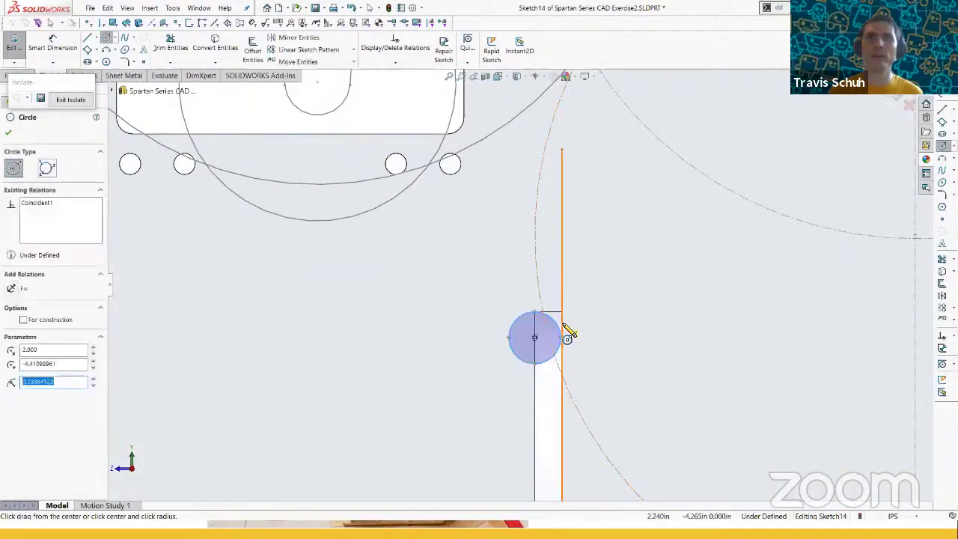
{"action": "left_click", "coordinate": [563, 325]}
{"action": "left_click", "coordinate": [562, 312]}
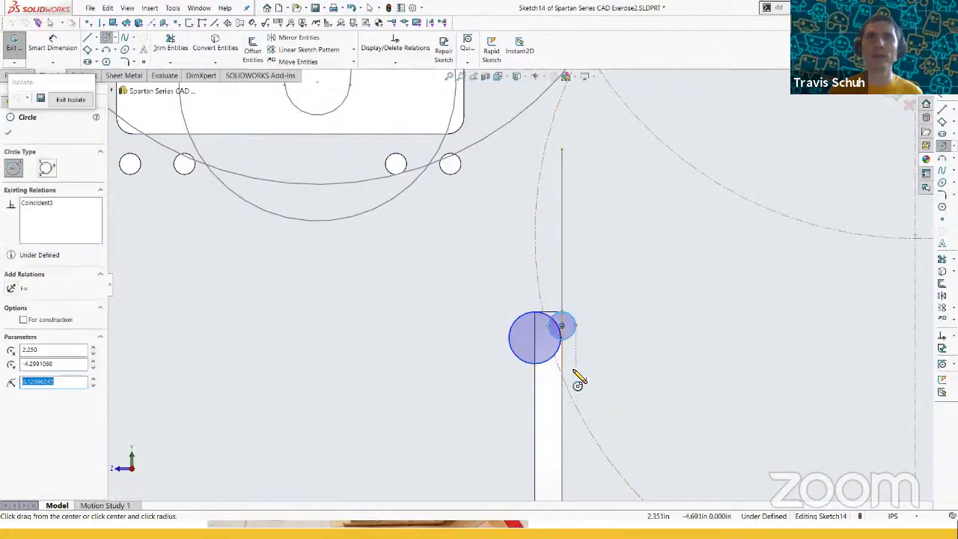
- Sketch two more circles centred on the uppermost slot's long edges, each passing through one of its lower corners
{"action": "scroll", "coordinate": [563, 363], "scroll_direction": "down", "scroll_amount": 5}
{"action": "scroll", "coordinate": [536, 352], "scroll_direction": "up", "scroll_amount": 2}
{"action": "left_click", "coordinate": [517, 337]}
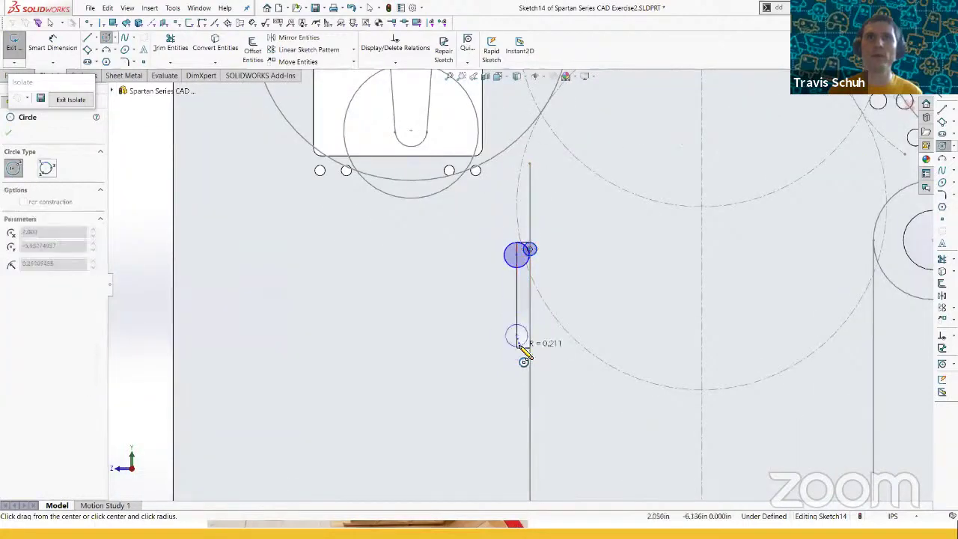
{"action": "left_click", "coordinate": [530, 336]}
{"action": "left_click", "coordinate": [531, 323]}
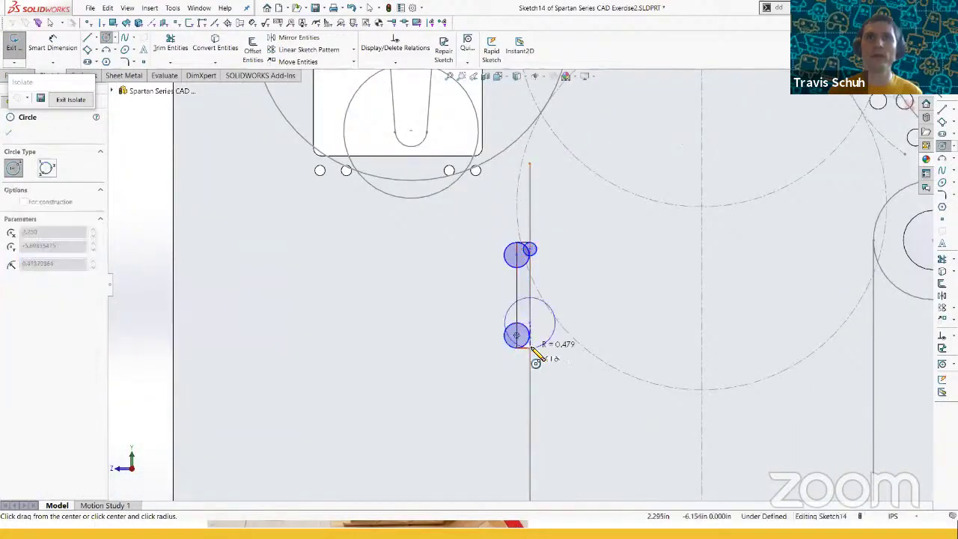
{"action": "left_click", "coordinate": [532, 350]}
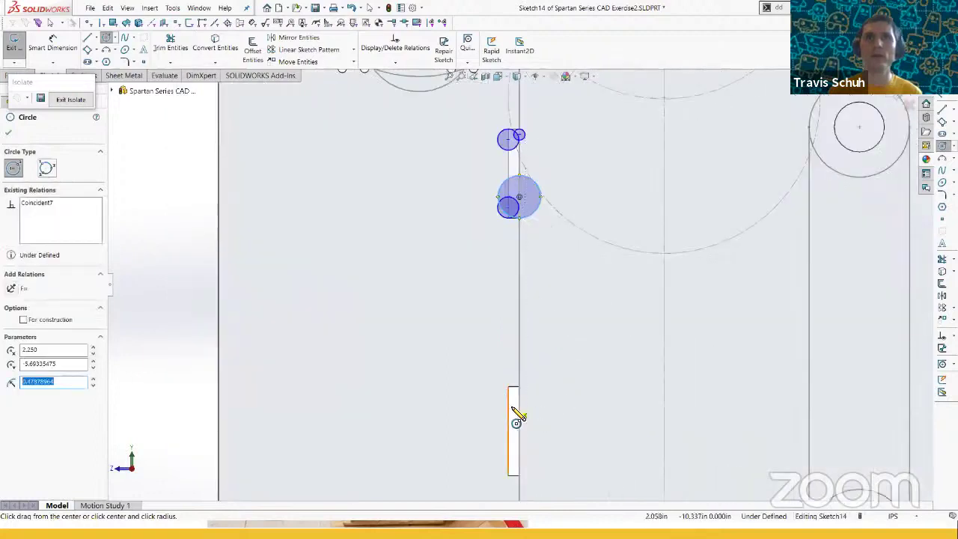
- Sketch four circles on the second slot's long edges through its corners, with radii about 0.38, 0.87, 0.26 and 0.52 in
{"action": "left_click", "coordinate": [507, 403]}
{"action": "left_click", "coordinate": [518, 415]}
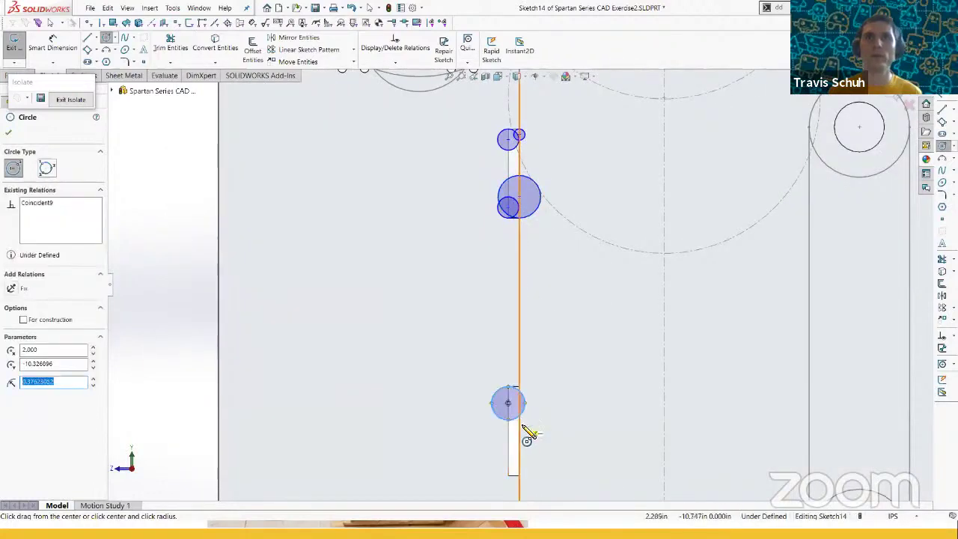
{"action": "left_click", "coordinate": [519, 425]}
{"action": "left_click", "coordinate": [520, 387]}
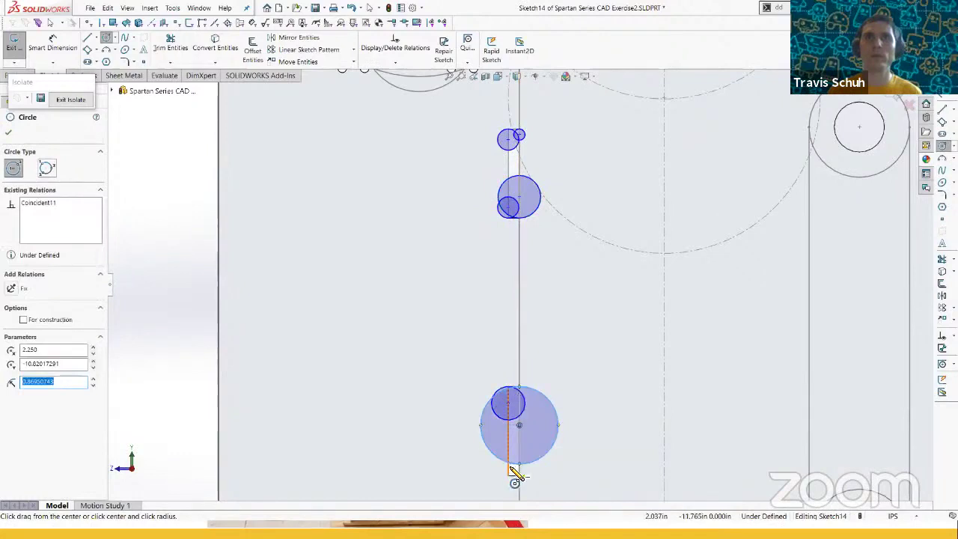
{"action": "left_click", "coordinate": [508, 465]}
{"action": "left_click", "coordinate": [508, 476]}
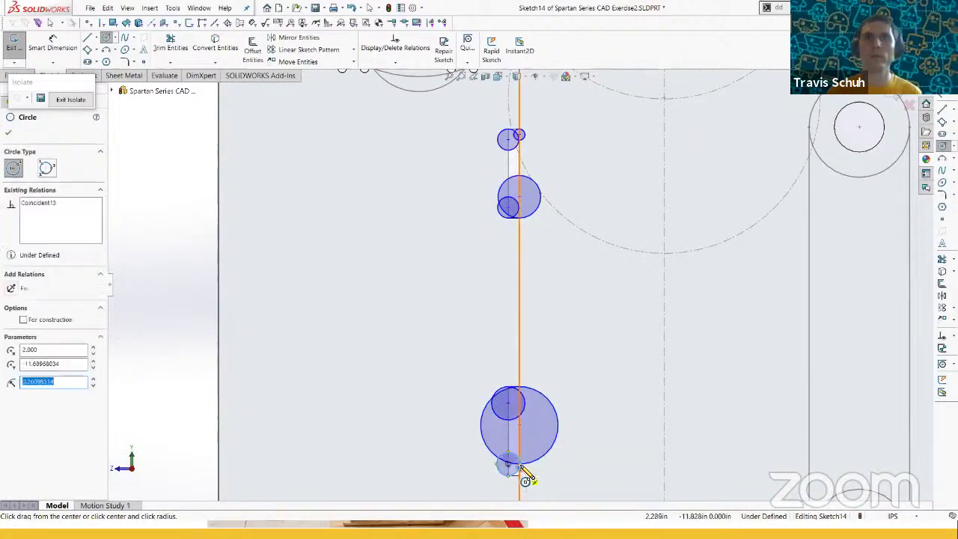
{"action": "left_click", "coordinate": [519, 452]}
{"action": "left_click", "coordinate": [519, 475]}
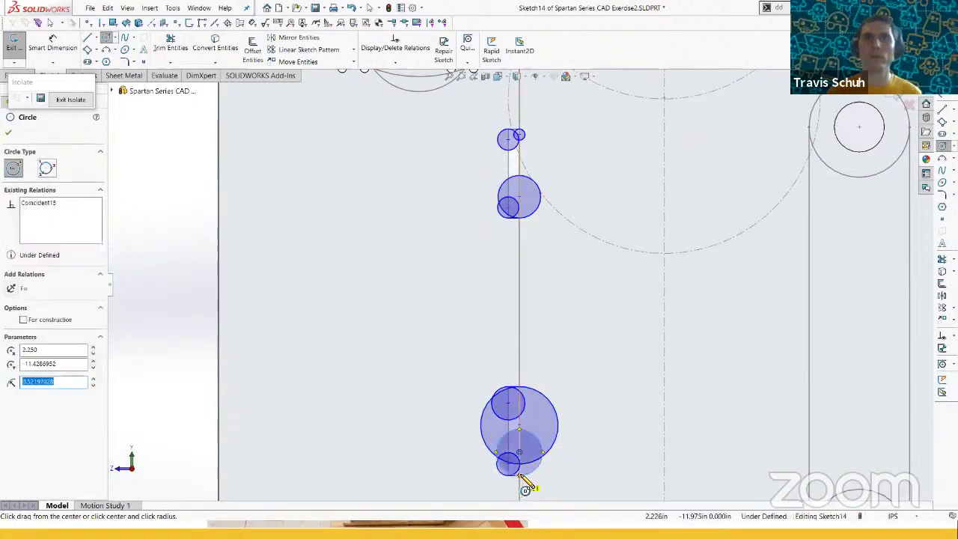
- Make all eight corner circles on the two upper slots equal in size
{"action": "scroll", "coordinate": [532, 459], "scroll_direction": "up", "scroll_amount": 3}
{"action": "key", "text": "Escape"}
{"action": "left_click_drag", "start_coordinate": [485, 183], "coordinate": [594, 441]}
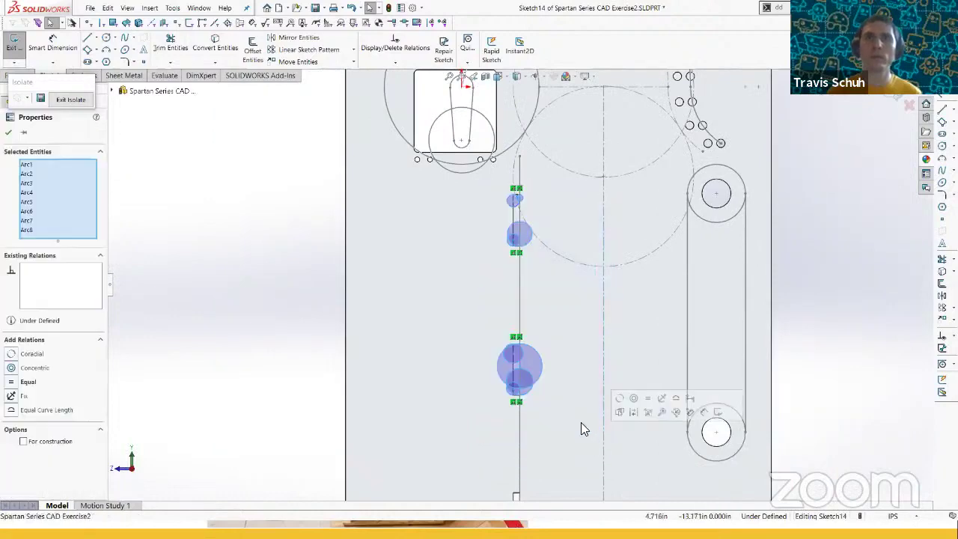
{"action": "key", "text": "q"}
- Dimension one of the second slot's corner circles to a diameter of 0.180 in
{"action": "key", "text": "d"}
{"action": "scroll", "coordinate": [543, 334], "scroll_direction": "down", "scroll_amount": 2}
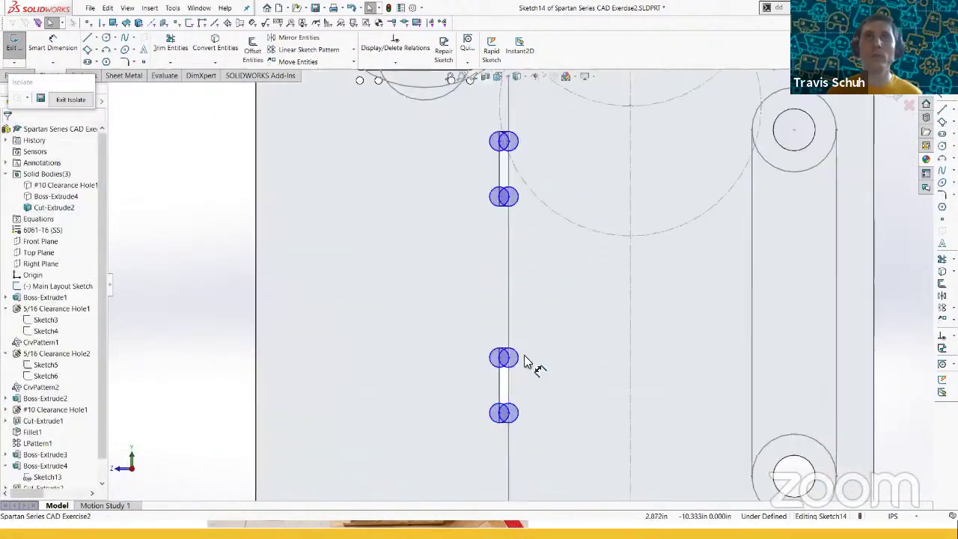
{"action": "left_click", "coordinate": [517, 357]}
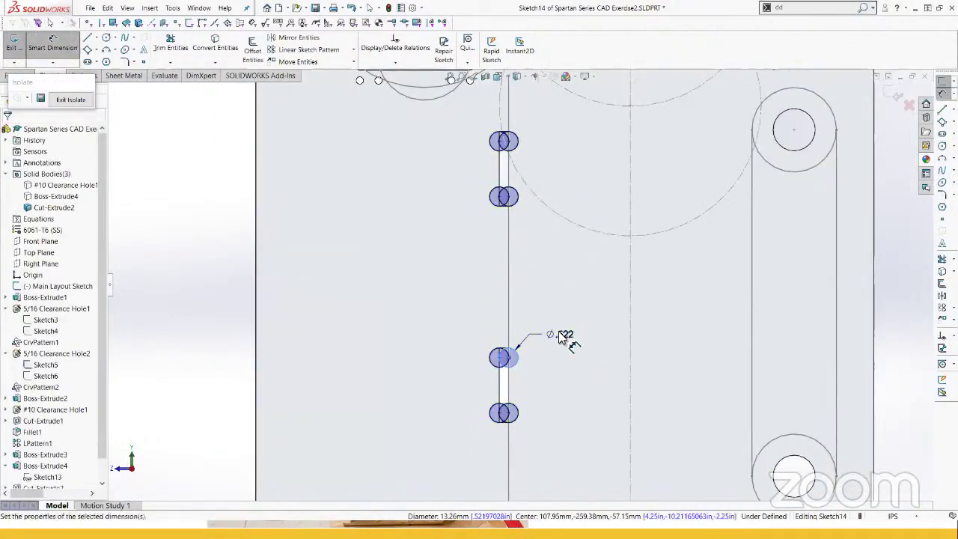
{"action": "left_click", "coordinate": [561, 338]}
{"action": "type", "text": ".18"}
{"action": "key", "text": "Return"}
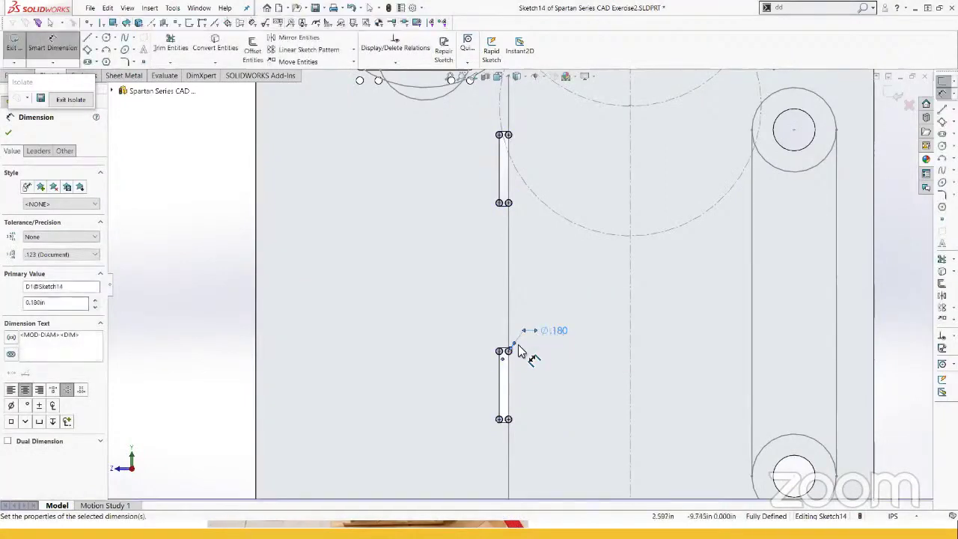
{"action": "key", "text": "Escape"}
- Sketch a circle at the third slot's upper outer corner and make its circumference coincident with the corner vertex
{"action": "scroll", "coordinate": [509, 358], "scroll_direction": "up", "scroll_amount": 2}
{"action": "scroll", "coordinate": [512, 392], "scroll_direction": "down", "scroll_amount": 5}
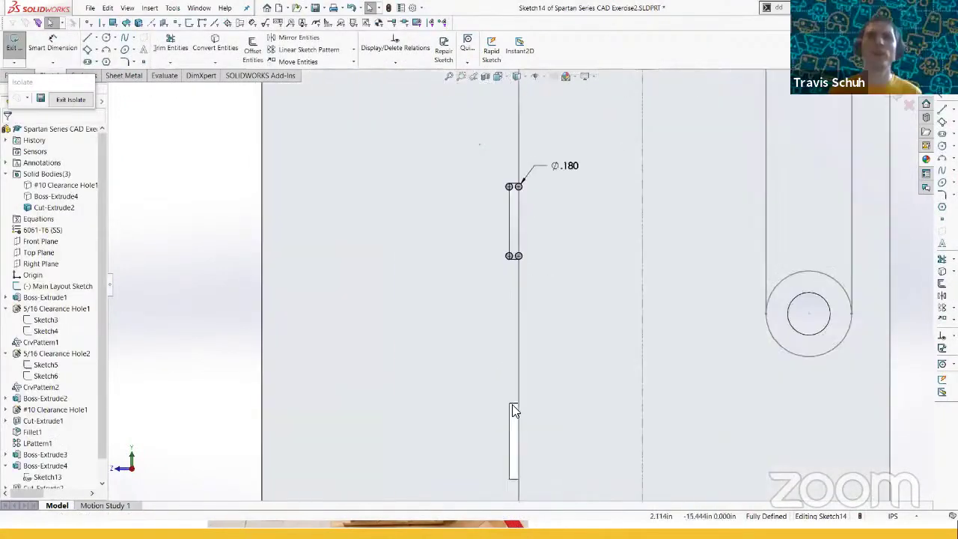
{"action": "scroll", "coordinate": [515, 410], "scroll_direction": "up", "scroll_amount": 3}
{"action": "key", "text": "s"}
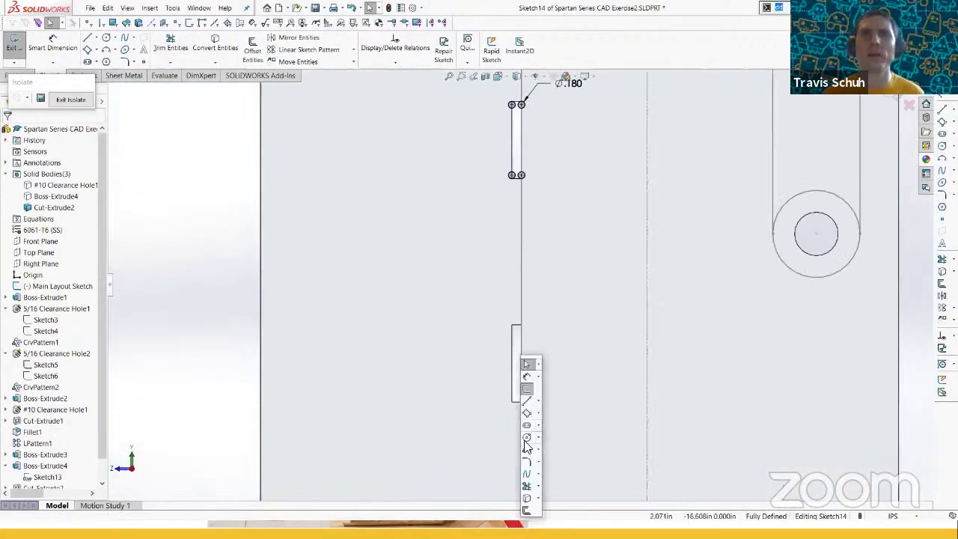
{"action": "left_click", "coordinate": [526, 438]}
{"action": "left_click", "coordinate": [515, 330]}
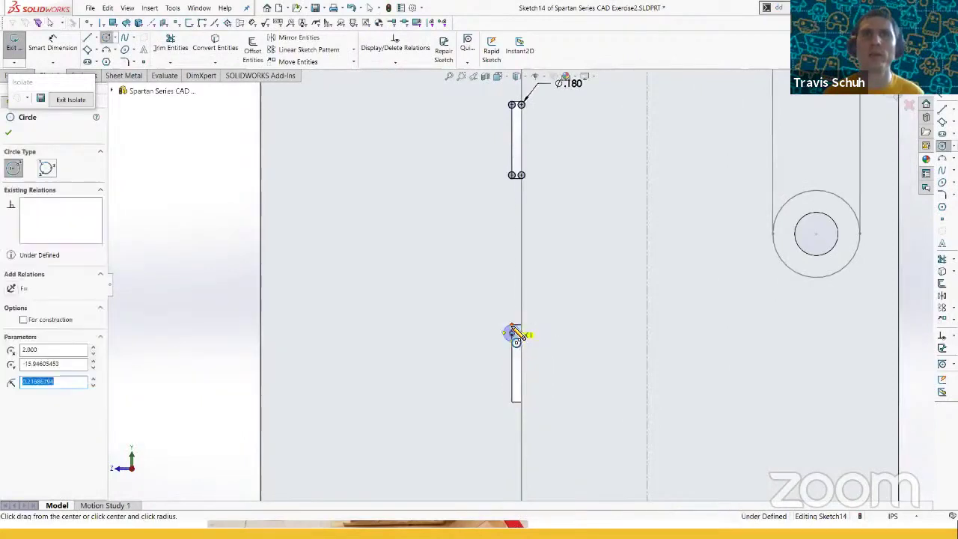
{"action": "key", "text": "Escape"}
{"action": "left_click", "coordinate": [514, 335]}
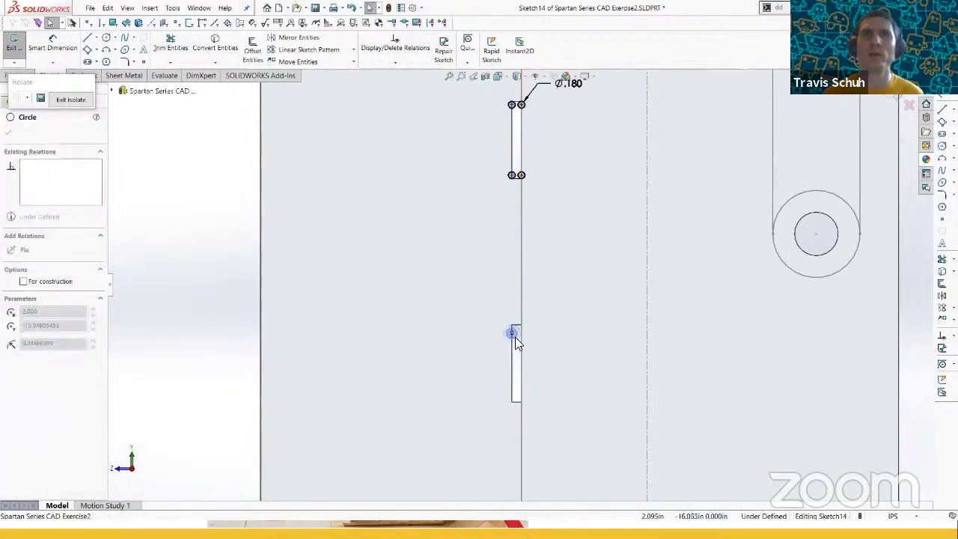
{"action": "left_click", "coordinate": [512, 326], "text": "ctrl"}
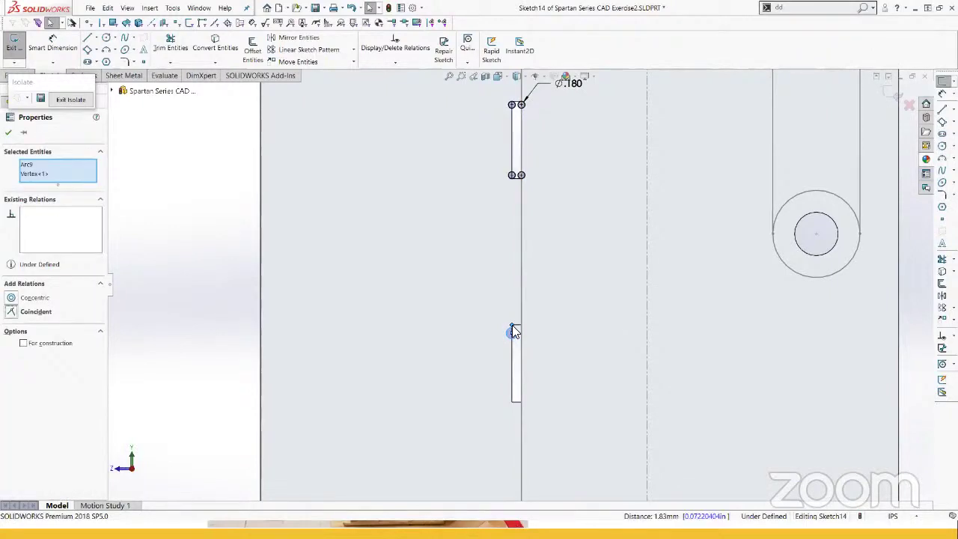
{"action": "key", "text": "Escape"}
- Sketch circles through the third slot's other three corners, centred on its long edges, with radii about 0.52, 0.31 and 0.61 in
{"action": "key", "text": "s"}
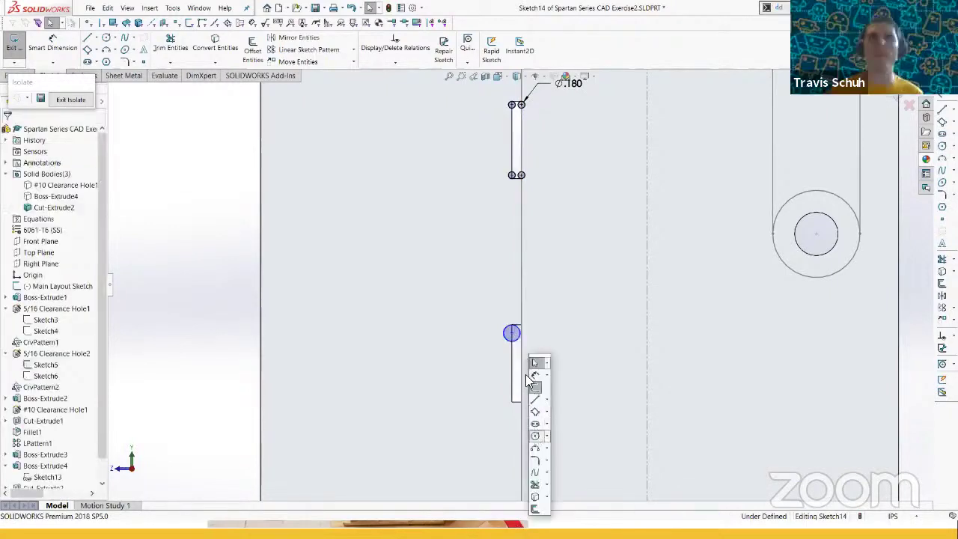
{"action": "left_click", "coordinate": [535, 436]}
{"action": "left_click", "coordinate": [521, 344]}
{"action": "left_click", "coordinate": [526, 329]}
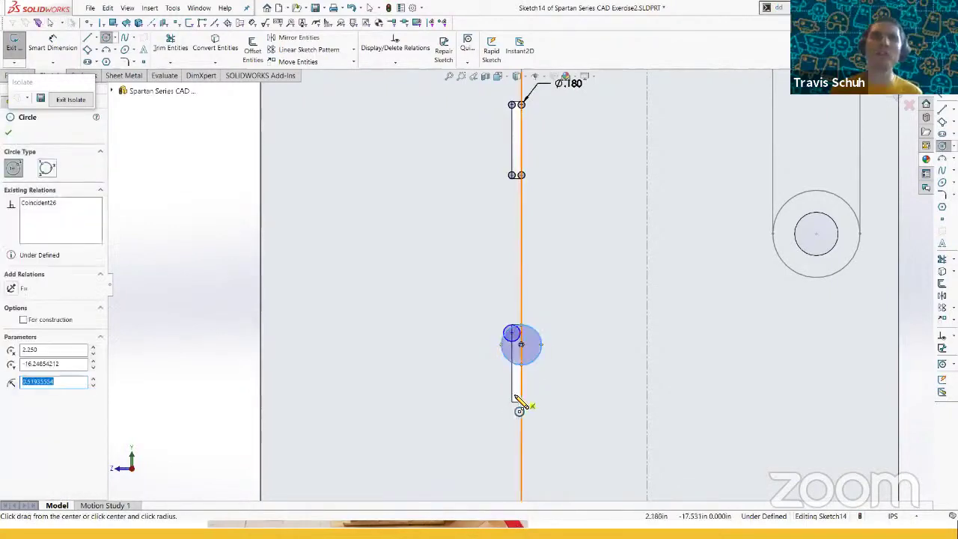
{"action": "left_click", "coordinate": [511, 389]}
{"action": "left_click", "coordinate": [526, 397]}
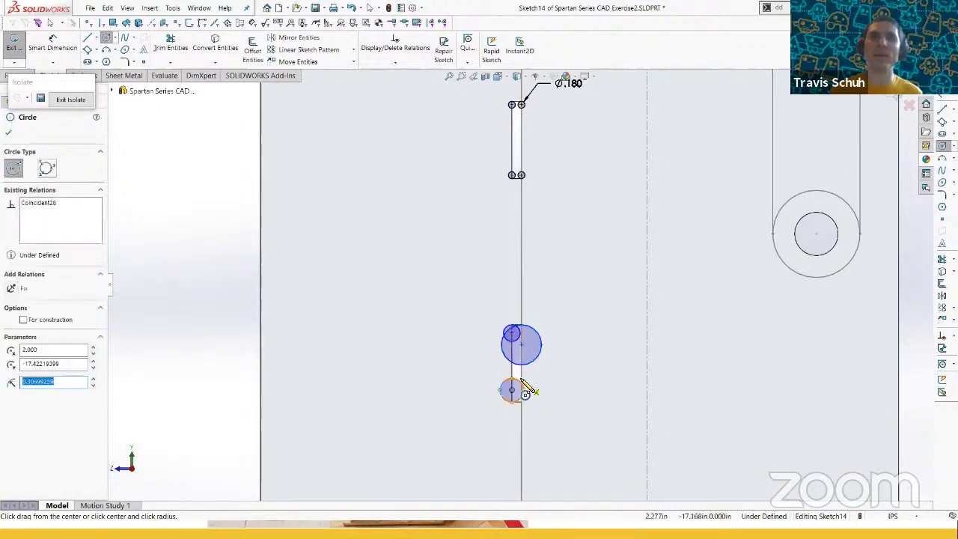
{"action": "left_click", "coordinate": [521, 378]}
{"action": "left_click", "coordinate": [521, 401]}
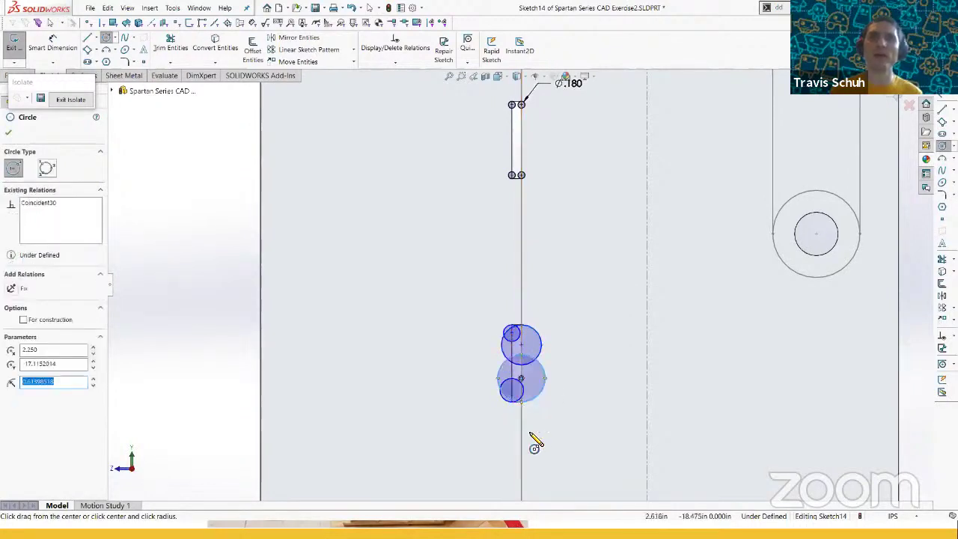
- Sketch four circles centred on the lowest slot's long edges, each passing through one of the slot's corners
{"action": "scroll", "coordinate": [529, 433], "scroll_direction": "up", "scroll_amount": 3}
{"action": "scroll", "coordinate": [520, 453], "scroll_direction": "down", "scroll_amount": 2}
{"action": "left_click", "coordinate": [516, 431]}
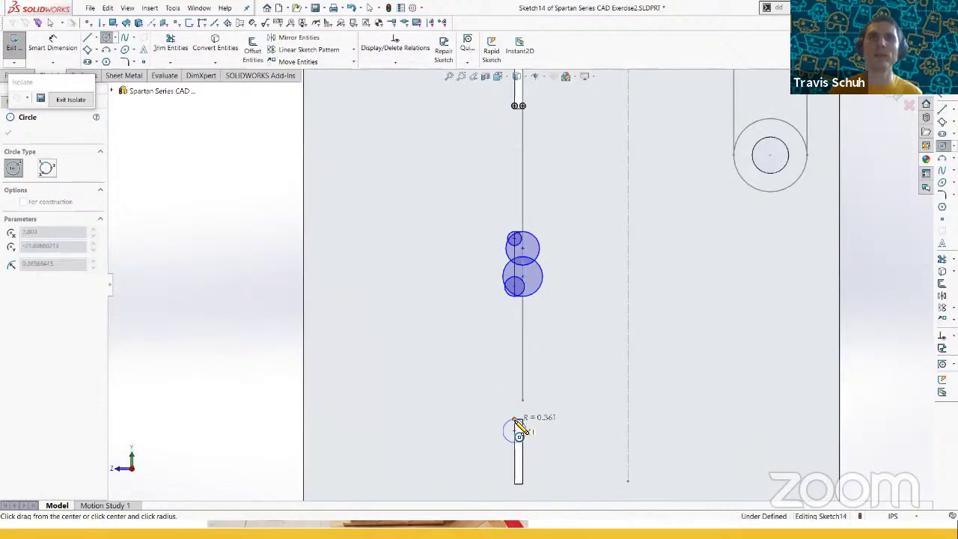
{"action": "left_click", "coordinate": [518, 425]}
{"action": "left_click", "coordinate": [522, 440]}
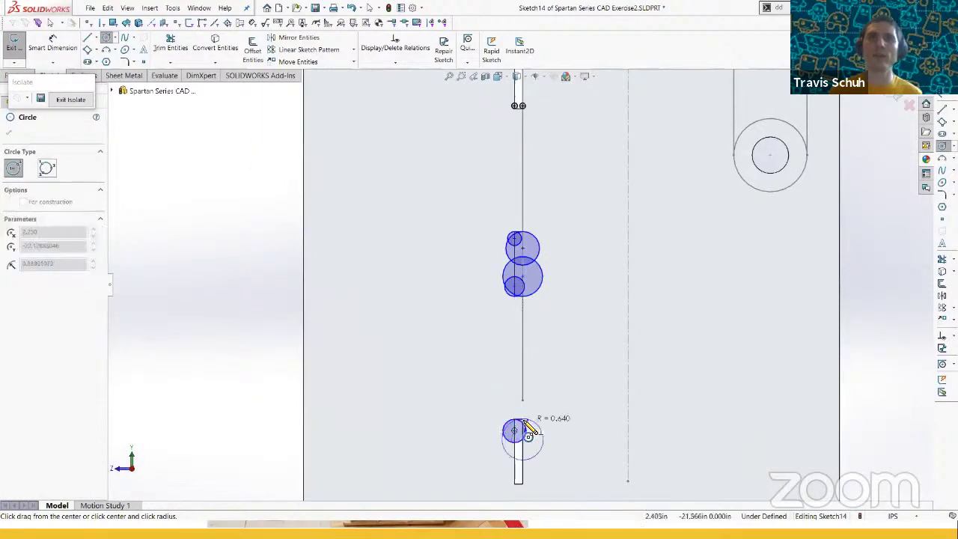
{"action": "left_click", "coordinate": [531, 438]}
{"action": "left_click", "coordinate": [515, 466]}
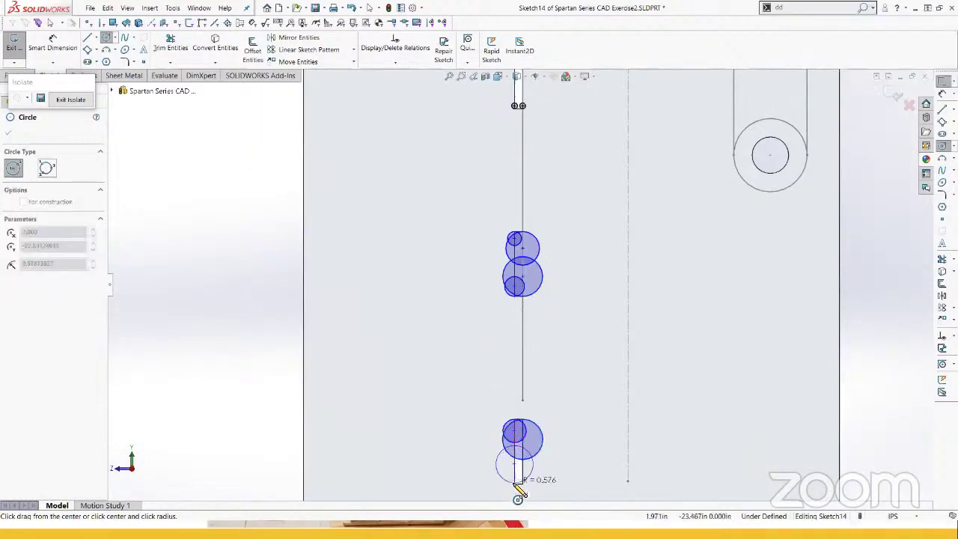
{"action": "left_click", "coordinate": [515, 484]}
{"action": "left_click", "coordinate": [522, 470]}
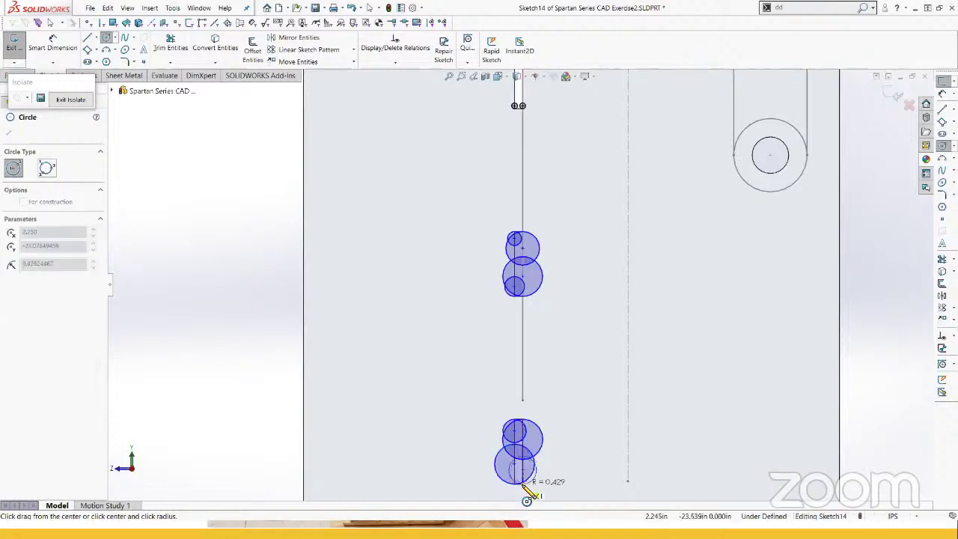
{"action": "left_click", "coordinate": [523, 484]}
- Apply an equal relation to the eight corner circles on the two lower slots
{"action": "scroll", "coordinate": [528, 287], "scroll_direction": "up", "scroll_amount": 2}
{"action": "key", "text": "Escape"}
{"action": "mouse_move", "coordinate": [473, 213]}
{"action": "left_mouse_down"}
{"action": "mouse_move", "coordinate": [594, 506]}
{"action": "mouse_move", "coordinate": [573, 487]}
{"action": "left_mouse_up"}
{"action": "key", "text": "q"}
{"action": "key", "text": "Escape"}
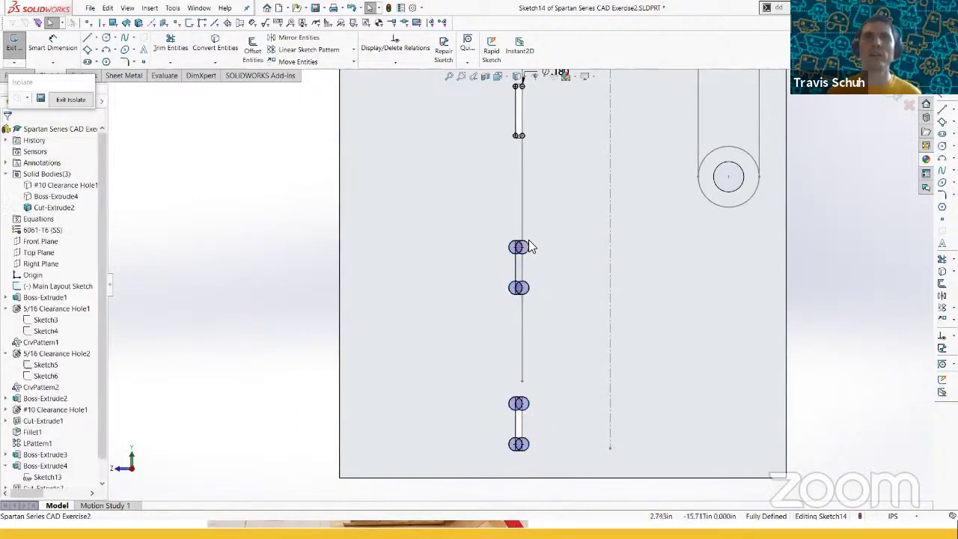
- Delete the equal-radius relation linking the third slot's upper inner circle to its lower outer circle
{"action": "left_click", "coordinate": [528, 248]}
{"action": "scroll", "coordinate": [526, 428], "scroll_direction": "down", "scroll_amount": 4}
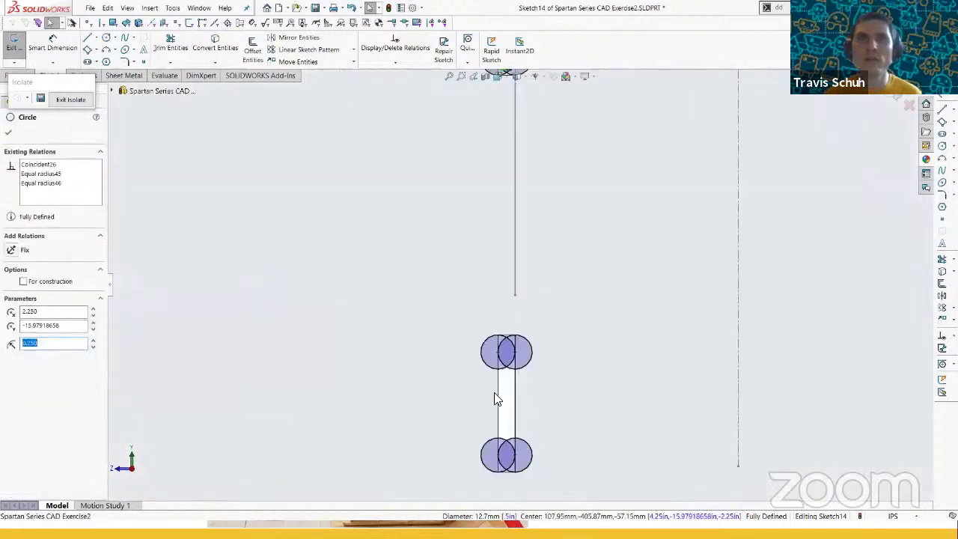
{"action": "scroll", "coordinate": [521, 358], "scroll_direction": "up", "scroll_amount": 2}
{"action": "key", "text": "Escape"}
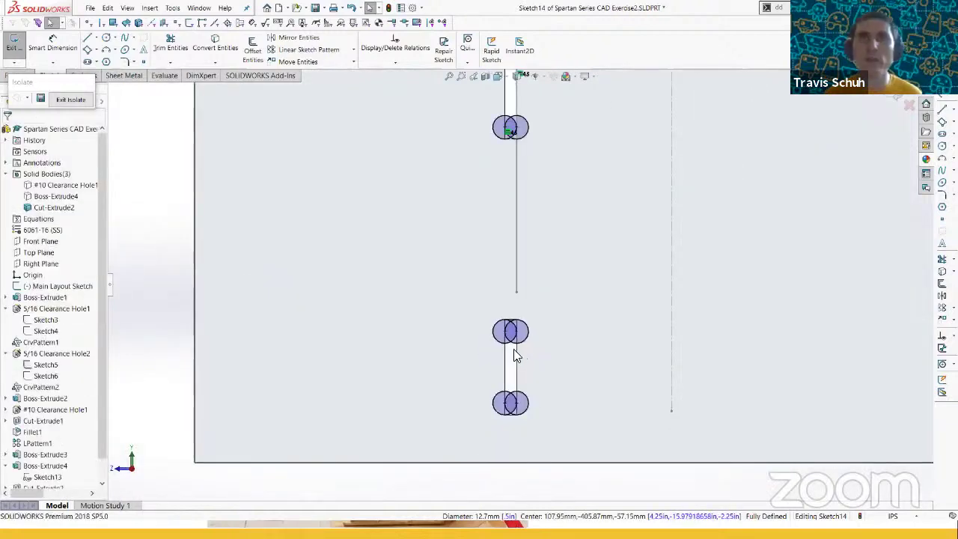
{"action": "scroll", "coordinate": [514, 333], "scroll_direction": "down", "scroll_amount": 3}
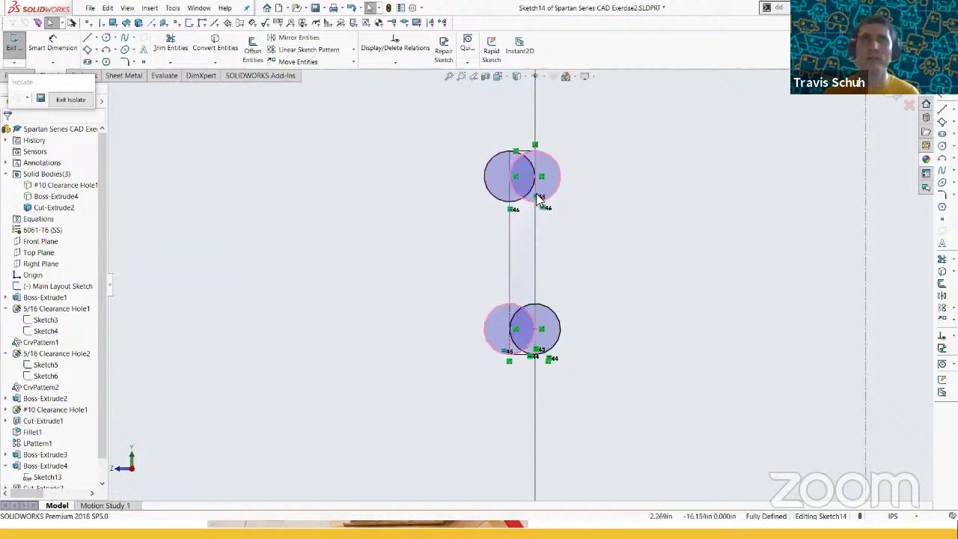
{"action": "left_click", "coordinate": [538, 198]}
{"action": "key", "text": "Delete"}
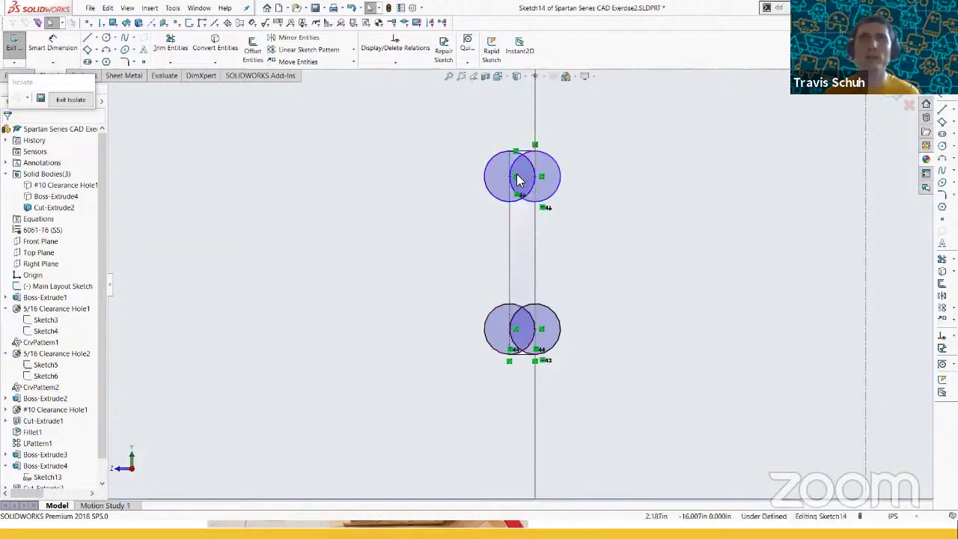
- Shift the third slot's upper circles and make the upper-left circle's centre coincident with the slot's left long edge
{"action": "mouse_move", "coordinate": [514, 189]}
{"action": "left_mouse_down"}
{"action": "mouse_move", "coordinate": [521, 193]}
{"action": "mouse_move", "coordinate": [525, 170]}
{"action": "mouse_move", "coordinate": [514, 181]}
{"action": "left_mouse_up"}
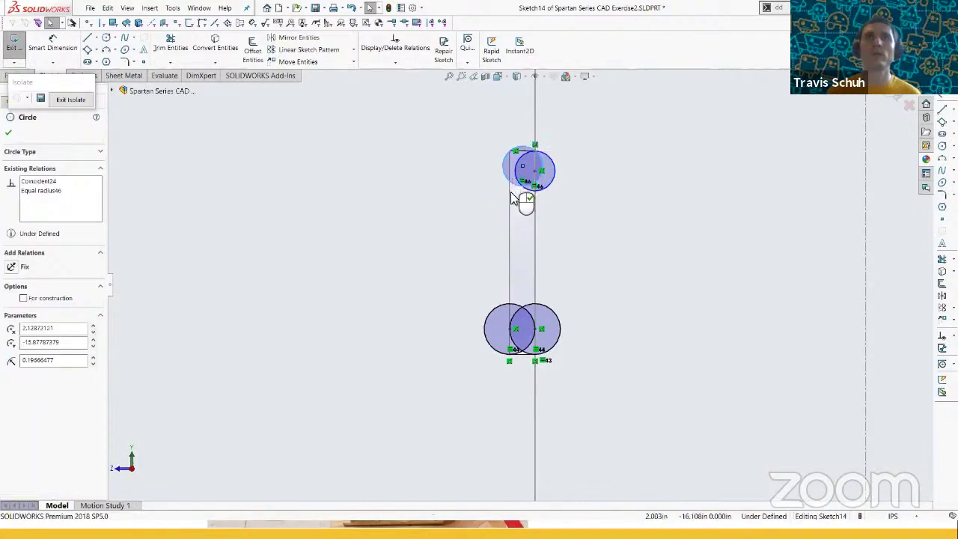
{"action": "left_click", "coordinate": [510, 193], "text": "ctrl"}
{"action": "key", "text": "Escape"}
{"action": "left_click", "coordinate": [509, 192]}
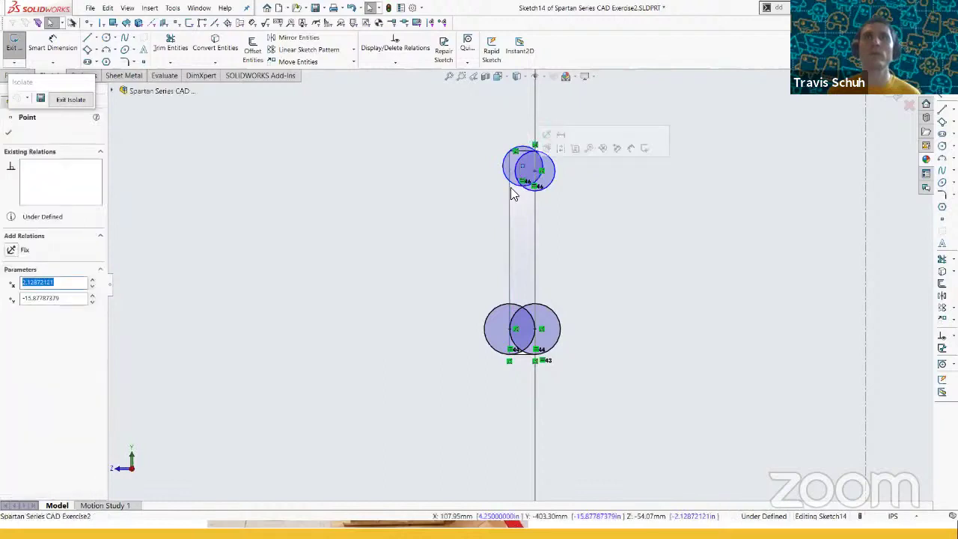
{"action": "left_click", "coordinate": [510, 194], "text": "ctrl"}
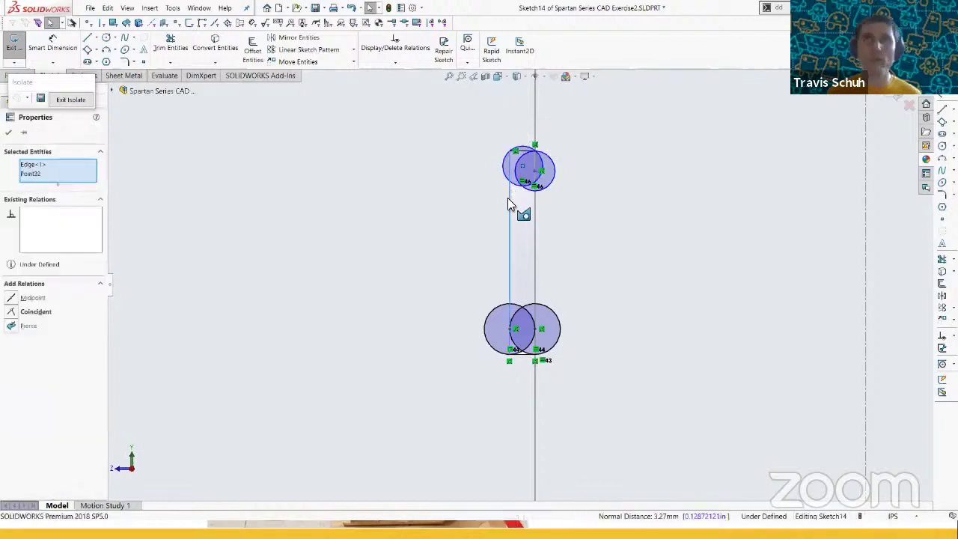
{"action": "key", "text": "d"}
{"action": "key", "text": "Escape"}
- Make the third slot's upper-right circle equal in radius to the second slot's lower-left circle
{"action": "left_click", "coordinate": [534, 151]}
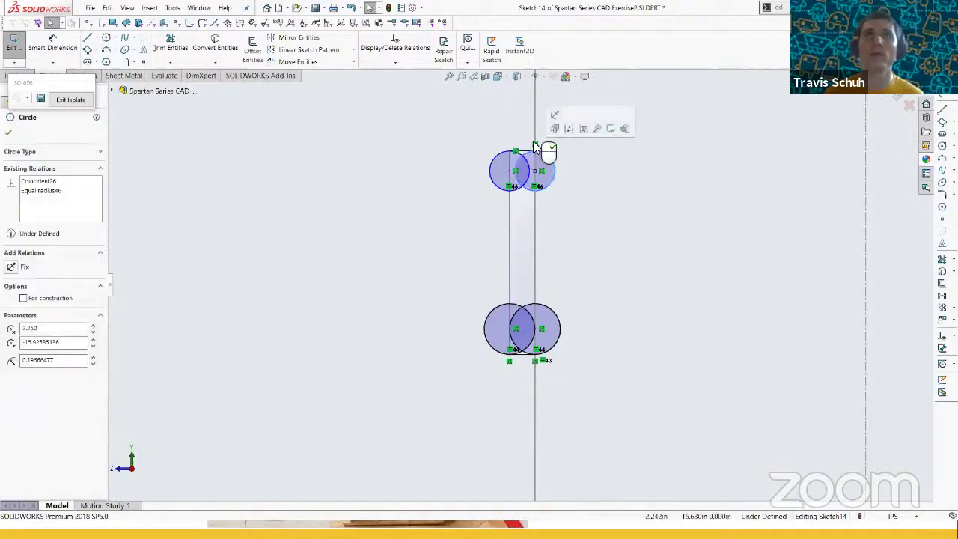
{"action": "scroll", "coordinate": [534, 145], "scroll_direction": "up", "scroll_amount": 5}
{"action": "scroll", "coordinate": [503, 257], "scroll_direction": "down", "scroll_amount": 6}
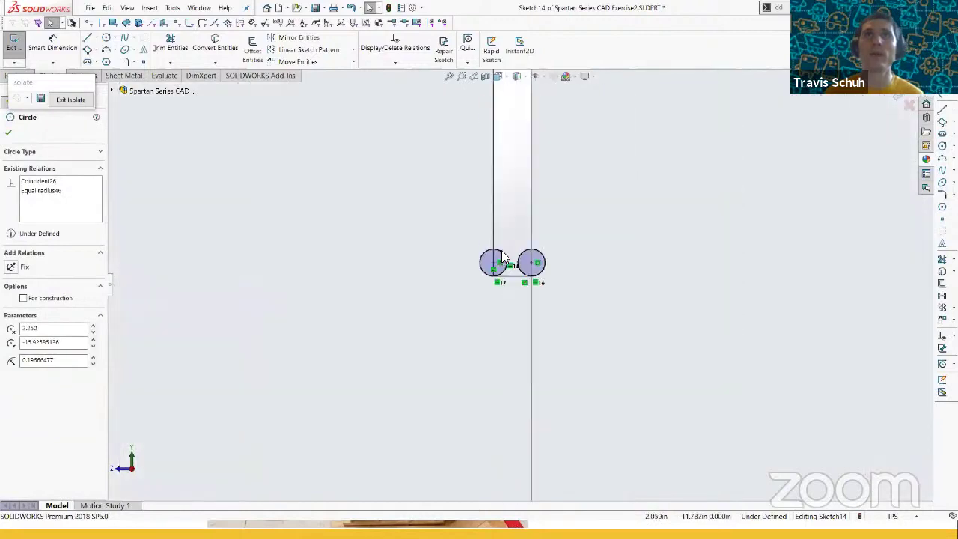
{"action": "left_click", "coordinate": [502, 252], "text": "ctrl"}
{"action": "key", "text": "q"}
{"action": "scroll", "coordinate": [518, 409], "scroll_direction": "up", "scroll_amount": 6}
{"action": "scroll", "coordinate": [539, 408], "scroll_direction": "down", "scroll_amount": 7}
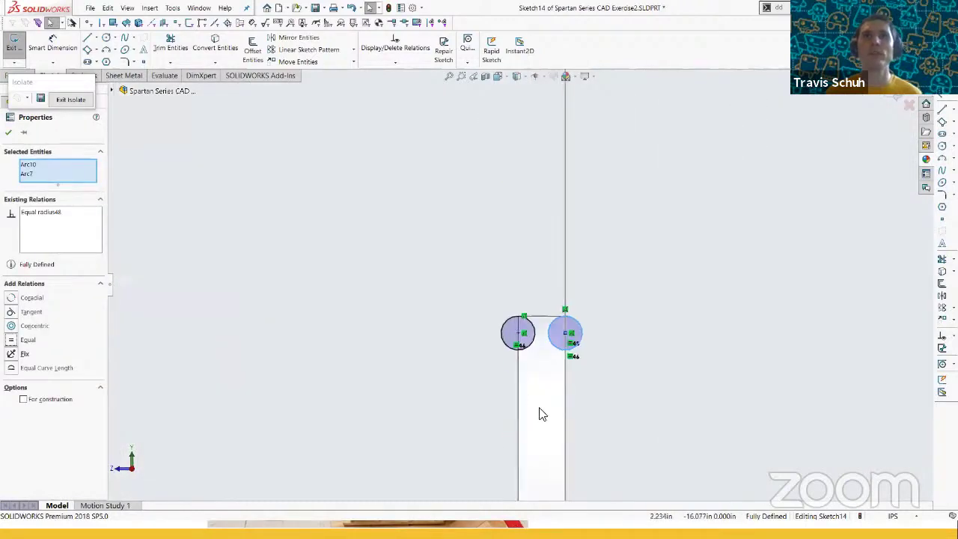
{"action": "key", "text": "Escape"}
- Delete the coincident relation holding the centre of the lowest slot's upper-right circle on the slot's long edge
{"action": "scroll", "coordinate": [539, 416], "scroll_direction": "up", "scroll_amount": 2}
{"action": "scroll", "coordinate": [538, 486], "scroll_direction": "up", "scroll_amount": 4}
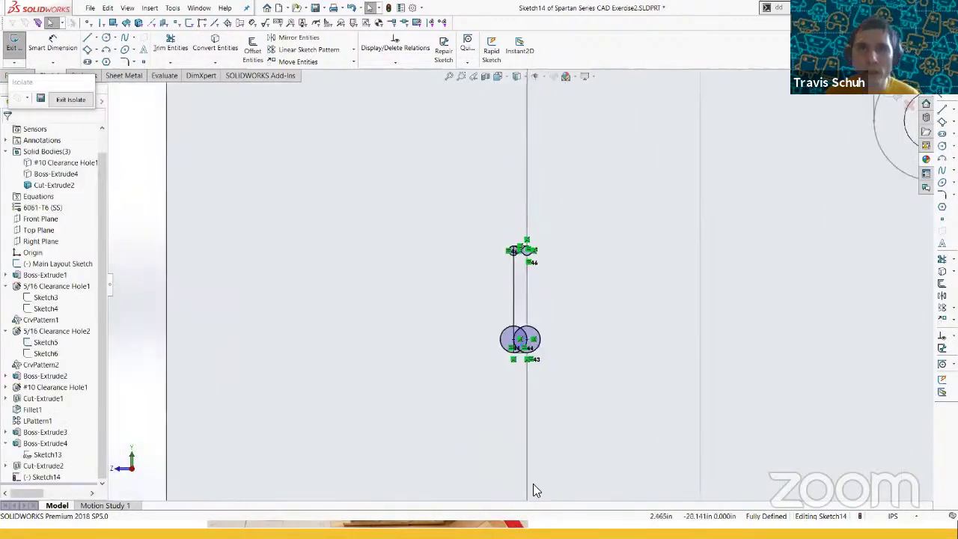
{"action": "scroll", "coordinate": [524, 431], "scroll_direction": "down", "scroll_amount": 4}
{"action": "scroll", "coordinate": [524, 337], "scroll_direction": "down", "scroll_amount": 3}
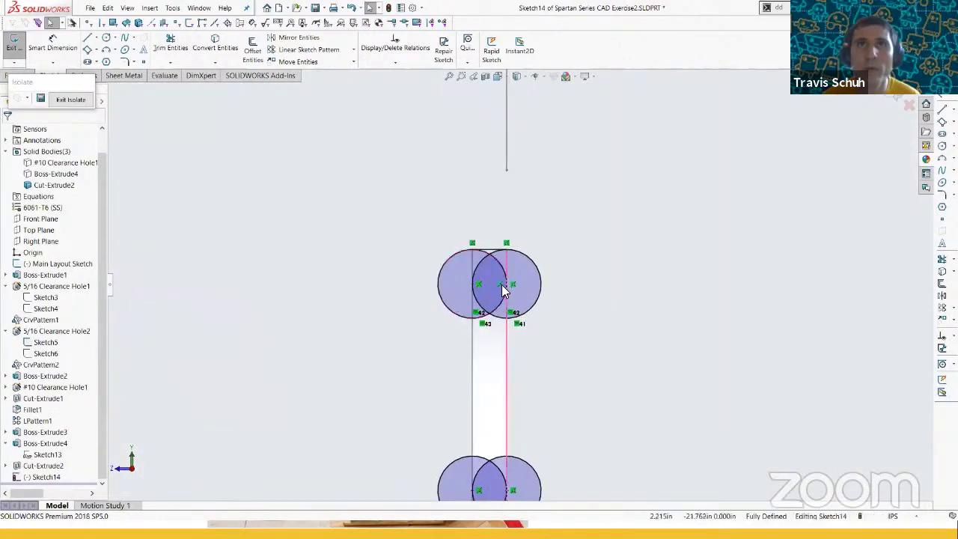
{"action": "key", "text": "Delete"}
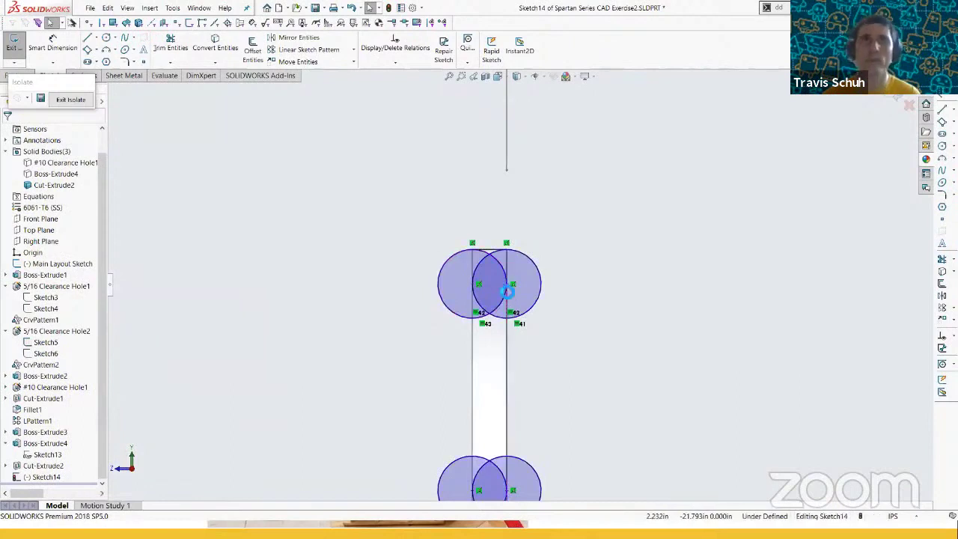
- Make the lowest slot's upper-left circle equal in radius to the third slot's upper-left circle
{"action": "left_click", "coordinate": [502, 268]}
{"action": "scroll", "coordinate": [507, 203], "scroll_direction": "up", "scroll_amount": 7}
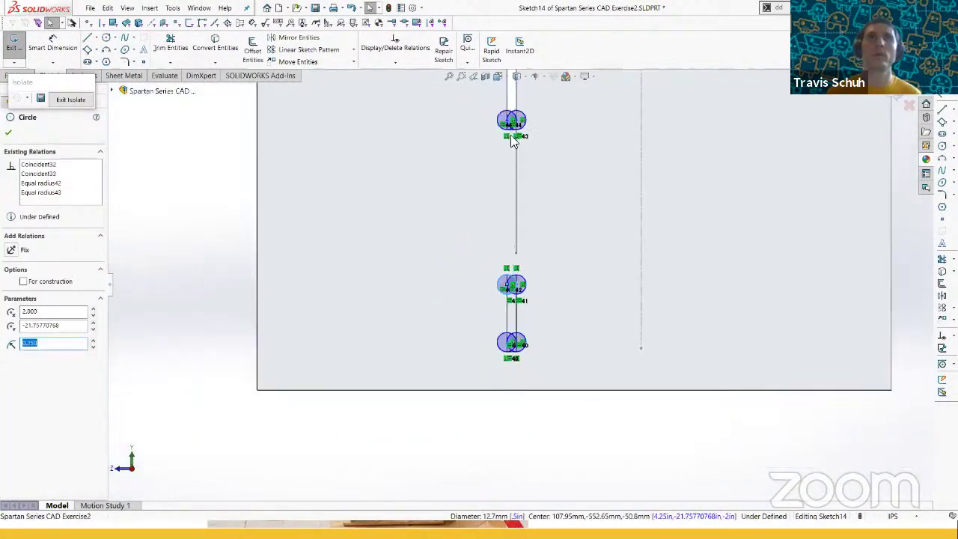
{"action": "scroll", "coordinate": [513, 123], "scroll_direction": "down", "scroll_amount": 2}
{"action": "scroll", "coordinate": [511, 128], "scroll_direction": "up", "scroll_amount": 3}
{"action": "scroll", "coordinate": [512, 150], "scroll_direction": "down", "scroll_amount": 4}
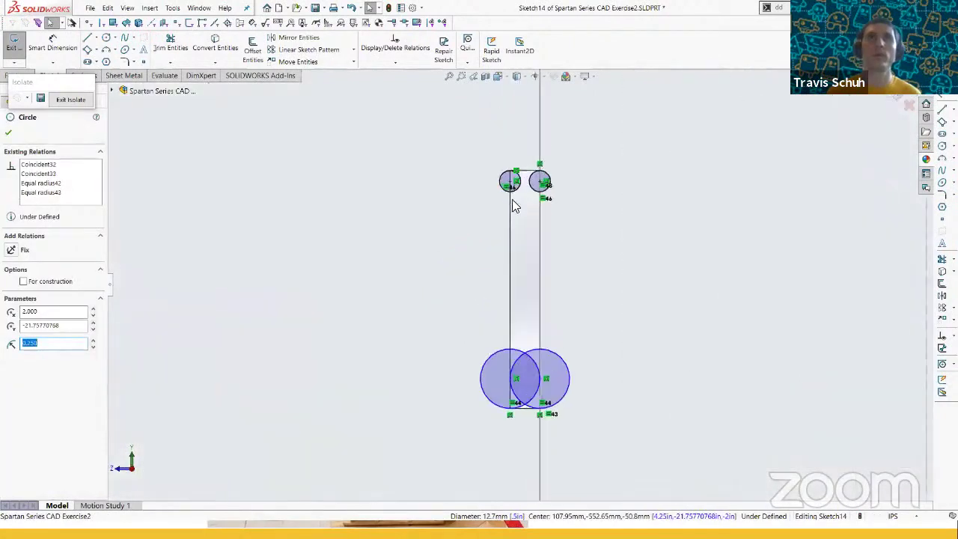
{"action": "left_click", "coordinate": [517, 192], "text": "ctrl"}
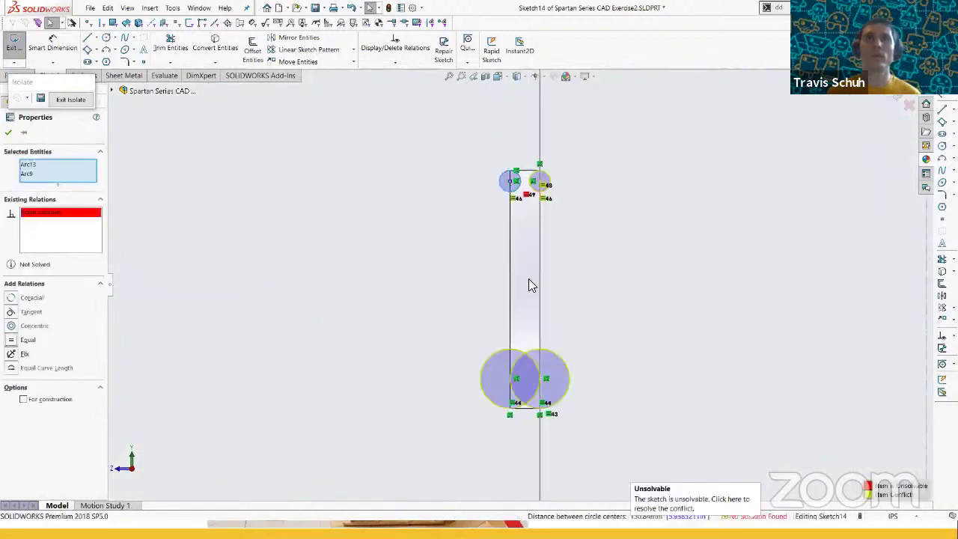
- Delete the coincident relation holding the centre of the lowest slot's upper-left circle on the slot's long edge
{"action": "scroll", "coordinate": [516, 317], "scroll_direction": "up", "scroll_amount": 5}
{"action": "scroll", "coordinate": [521, 441], "scroll_direction": "down", "scroll_amount": 5}
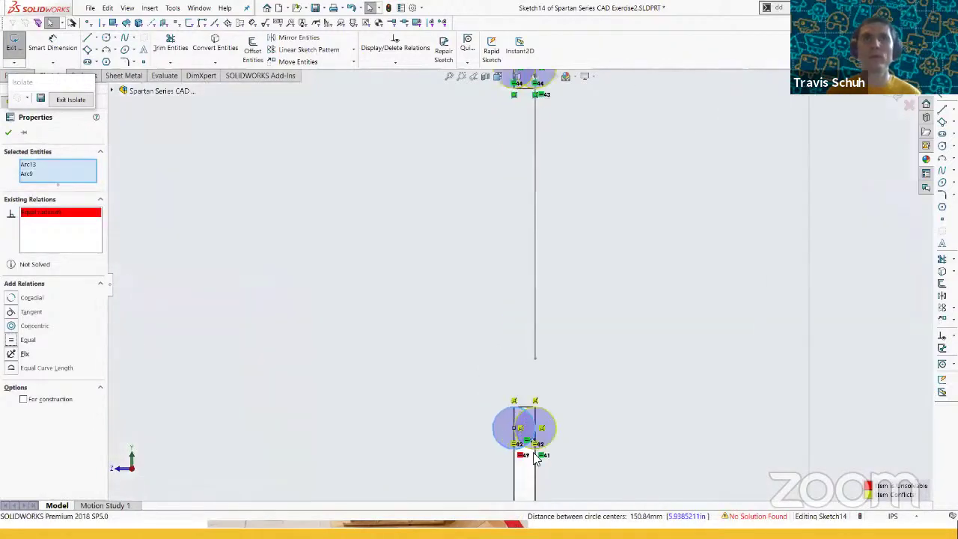
{"action": "scroll", "coordinate": [534, 456], "scroll_direction": "up", "scroll_amount": 3}
{"action": "scroll", "coordinate": [531, 455], "scroll_direction": "down", "scroll_amount": 2}
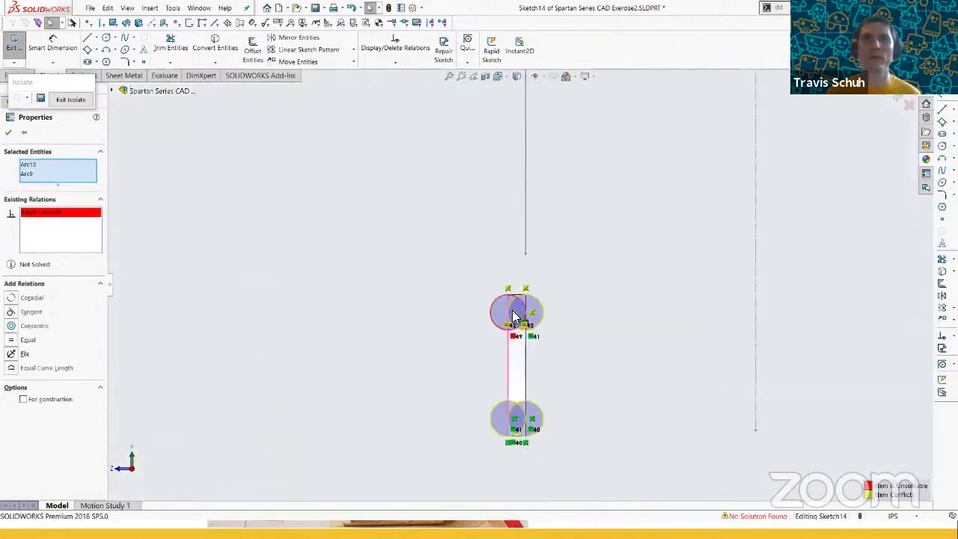
{"action": "left_click", "coordinate": [513, 312]}
{"action": "key", "text": "Delete"}
- Remove the coincident relation tying the centre of the lowest slot's upper-right circle to the neighbouring circle
{"action": "scroll", "coordinate": [519, 298], "scroll_direction": "down", "scroll_amount": 6}
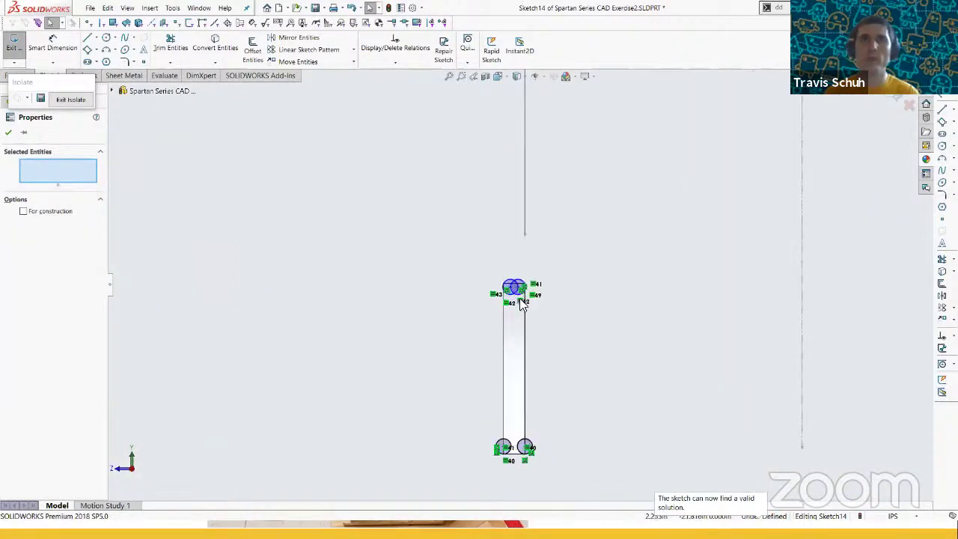
{"action": "left_click_drag", "start_coordinate": [434, 175], "coordinate": [585, 367]}
{"action": "scroll", "coordinate": [550, 333], "scroll_direction": "up", "scroll_amount": 9}
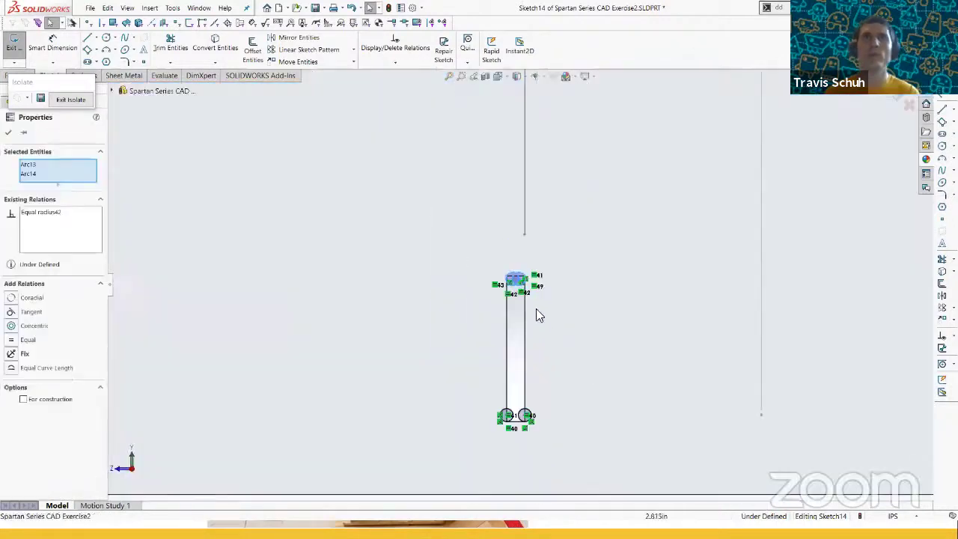
{"action": "scroll", "coordinate": [511, 291], "scroll_direction": "up", "scroll_amount": 5}
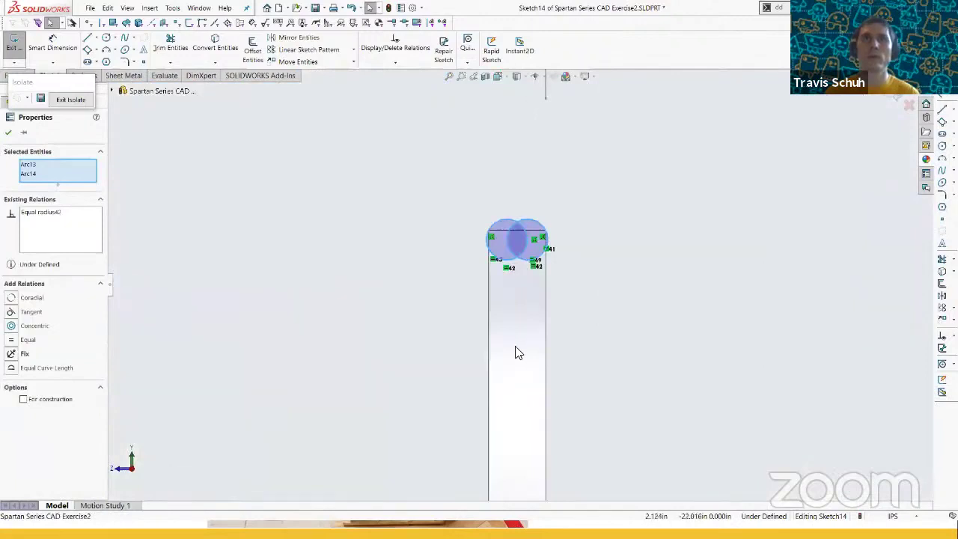
{"action": "key", "text": "Escape"}
{"action": "scroll", "coordinate": [510, 250], "scroll_direction": "up", "scroll_amount": 3}
{"action": "left_click", "coordinate": [502, 231]}
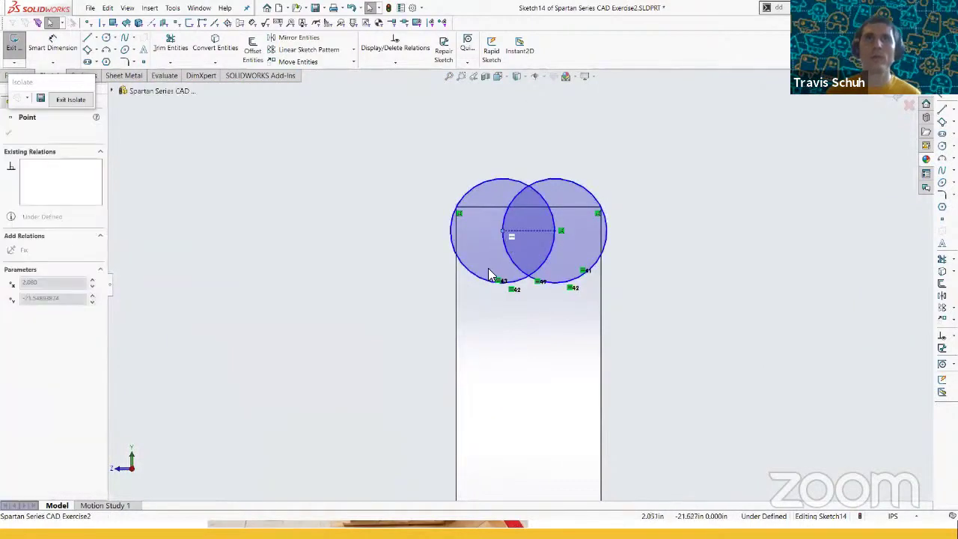
{"action": "left_click", "coordinate": [564, 230]}
{"action": "left_click", "coordinate": [561, 231]}
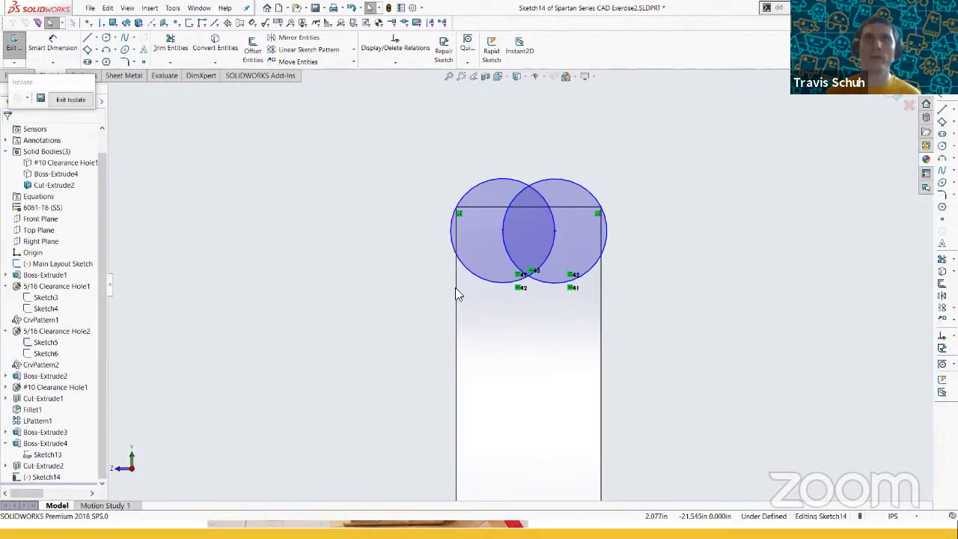
- Move the centres of the lowest slot's two upper circles onto the slot's left and right long edges
{"action": "left_click_drag", "start_coordinate": [501, 231], "coordinate": [455, 282]}
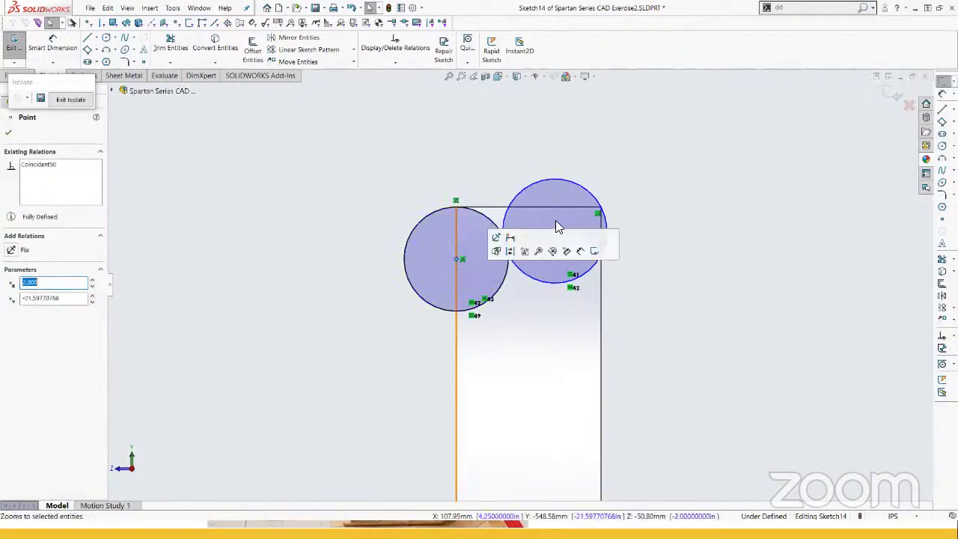
{"action": "key", "text": "Escape"}
{"action": "left_click_drag", "start_coordinate": [559, 245], "coordinate": [595, 281]}
{"action": "key", "text": "Escape"}
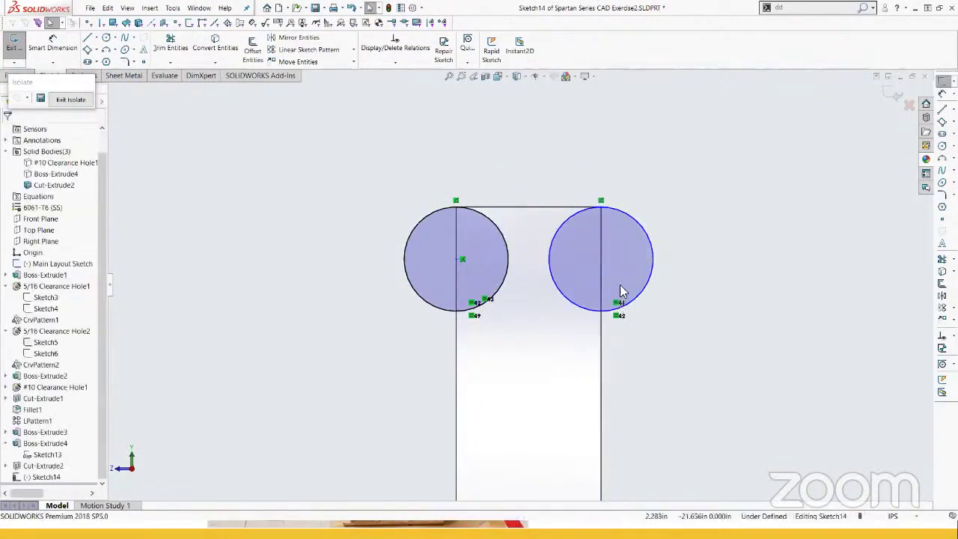
- Add a coincident relation between the lowest slot's upper-right circle centre and the slot's right long edge
{"action": "left_click", "coordinate": [600, 259]}
{"action": "left_click", "coordinate": [600, 274], "text": "ctrl"}
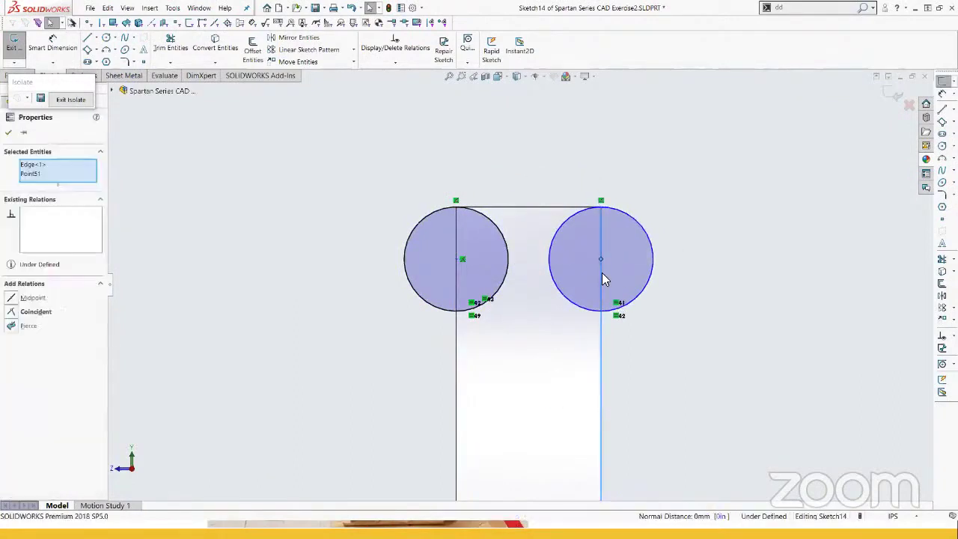
{"action": "key", "text": "d"}
{"action": "key", "text": "Return"}
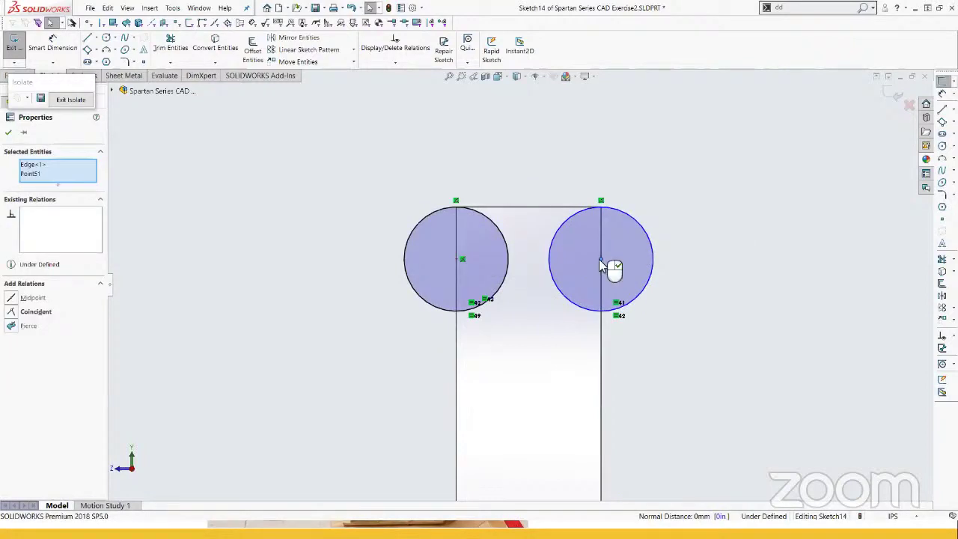
{"action": "left_click", "coordinate": [599, 259]}
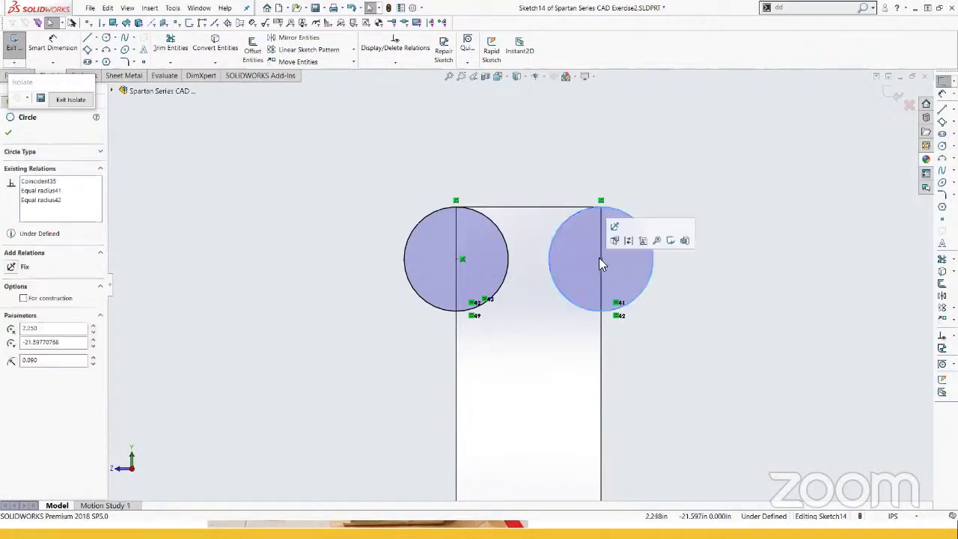
{"action": "left_click", "coordinate": [600, 333], "text": "ctrl"}
{"action": "key", "text": "d"}
{"action": "key", "text": "Escape"}
- Finish the corner relief sketch and cut it through the side plate with the Through All end condition
{"action": "scroll", "coordinate": [551, 373], "scroll_direction": "up", "scroll_amount": 7}
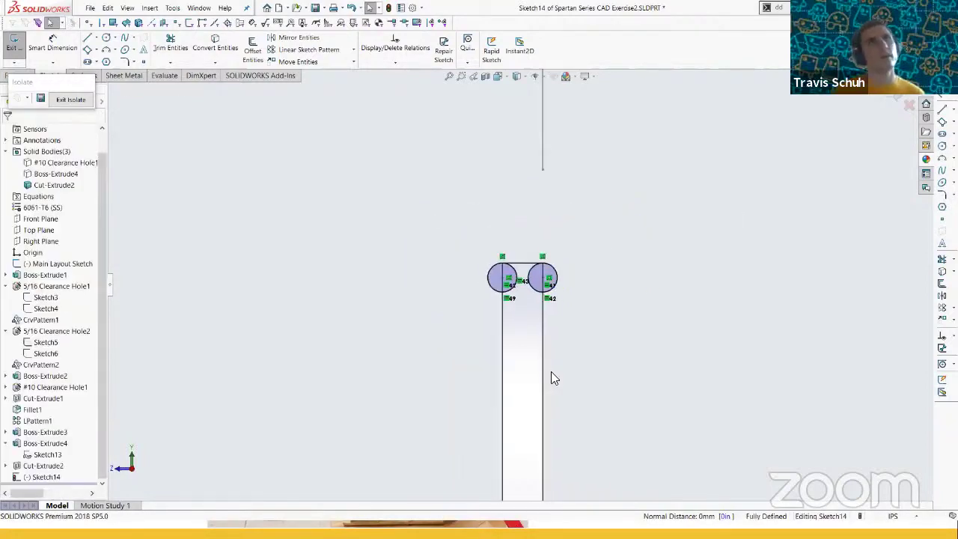
{"action": "scroll", "coordinate": [550, 371], "scroll_direction": "up", "scroll_amount": 8}
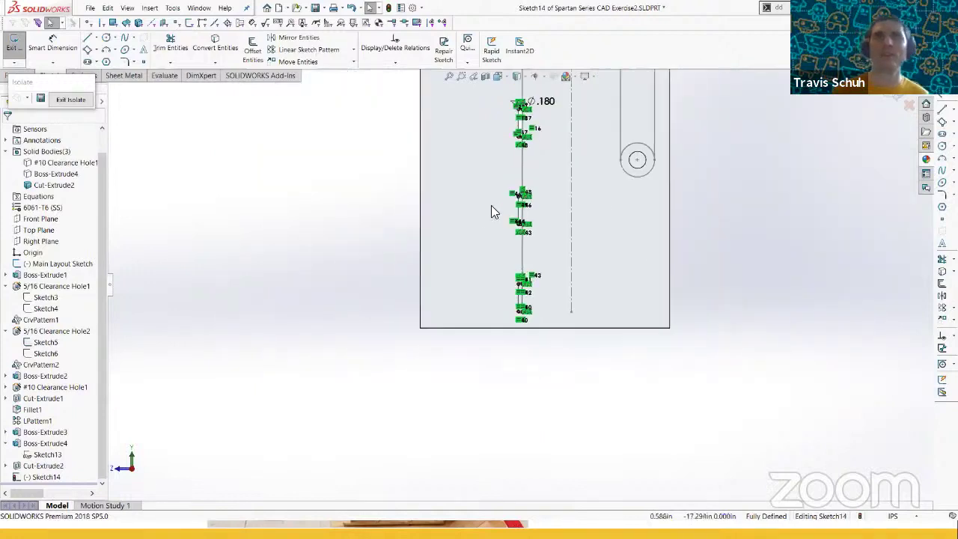
{"action": "scroll", "coordinate": [491, 211], "scroll_direction": "up", "scroll_amount": 2}
{"action": "left_click", "coordinate": [892, 99]}
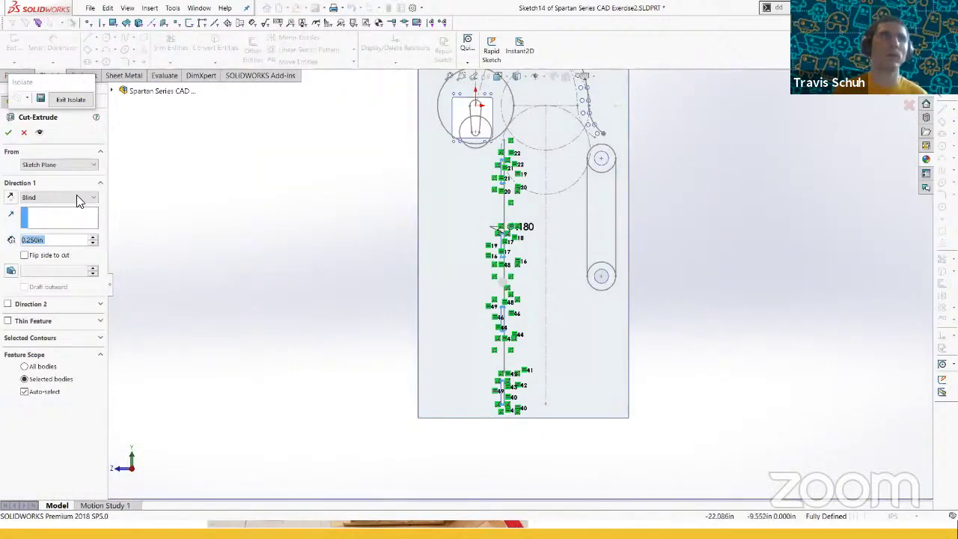
{"action": "left_click", "coordinate": [59, 197]}
{"action": "left_click", "coordinate": [57, 216]}
{"action": "left_click", "coordinate": [8, 132]}
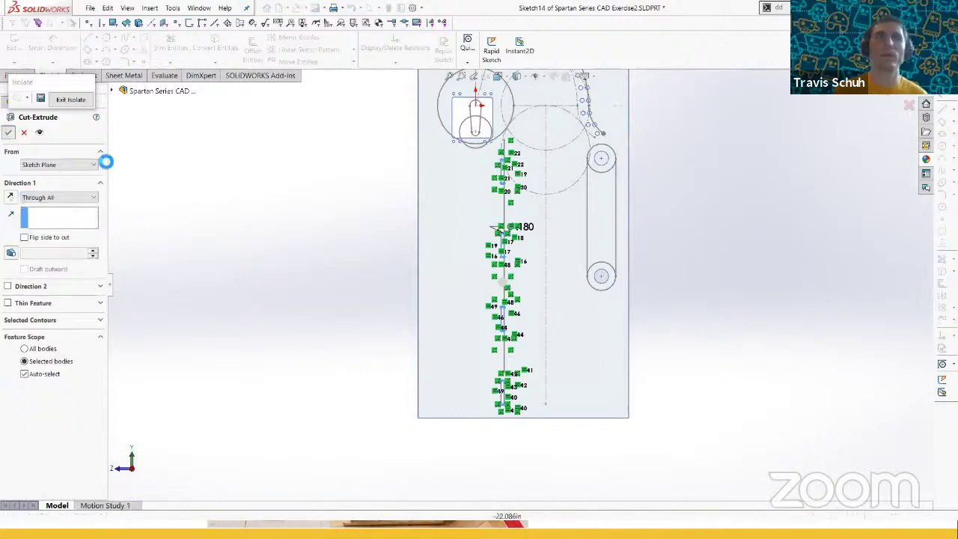
- End the body isolation and examine the relieved slots together with the perpendicular plate
{"action": "middle_click_drag", "start_coordinate": [505, 256], "coordinate": [461, 256]}
{"action": "left_click", "coordinate": [70, 100]}
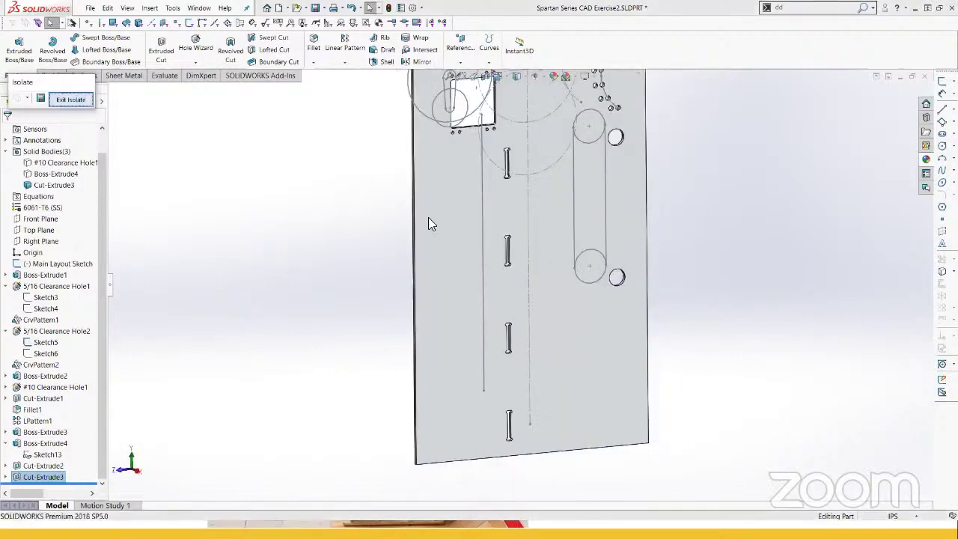
{"action": "scroll", "coordinate": [518, 243], "scroll_direction": "down", "scroll_amount": 3}
{"action": "middle_click_drag", "start_coordinate": [519, 247], "coordinate": [427, 231]}
{"action": "left_click", "coordinate": [516, 277]}
{"action": "scroll", "coordinate": [419, 299], "scroll_direction": "down", "scroll_amount": 4}
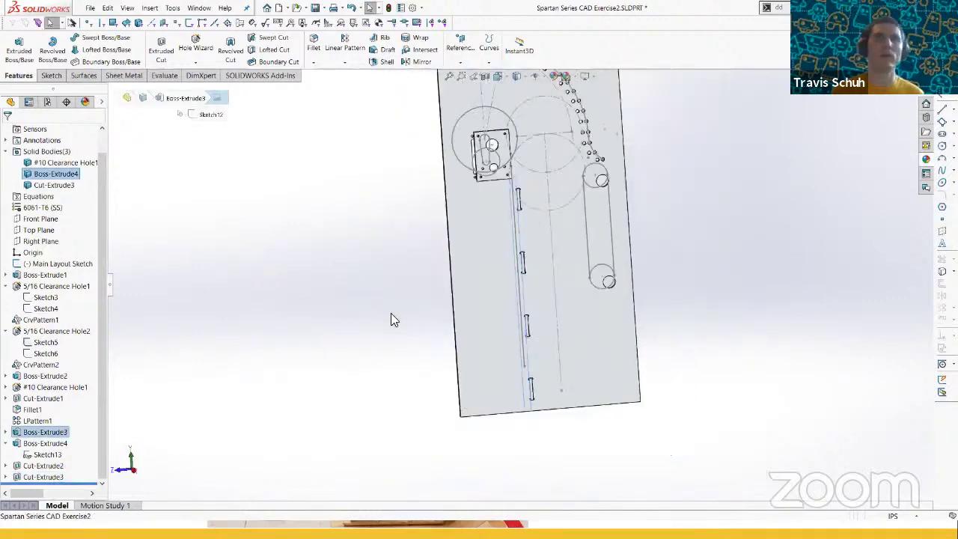
{"action": "left_click", "coordinate": [395, 319]}
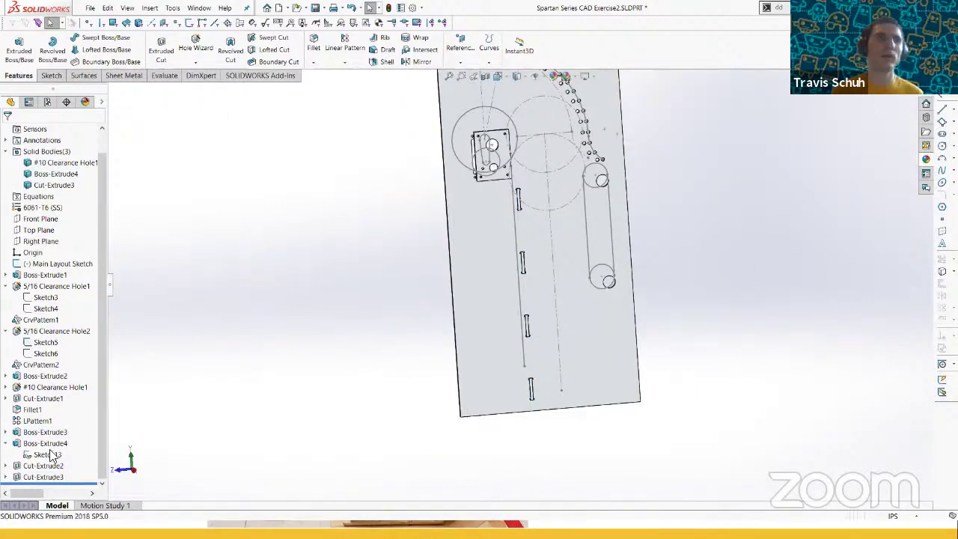
- Linear-pattern the slot cut and corner-relief cut along the side plate's bottom edge, 2 instances spaced 5.5 in, towards the nearer long edge
{"action": "left_click", "coordinate": [41, 476]}
{"action": "left_click", "coordinate": [36, 466], "text": "ctrl"}
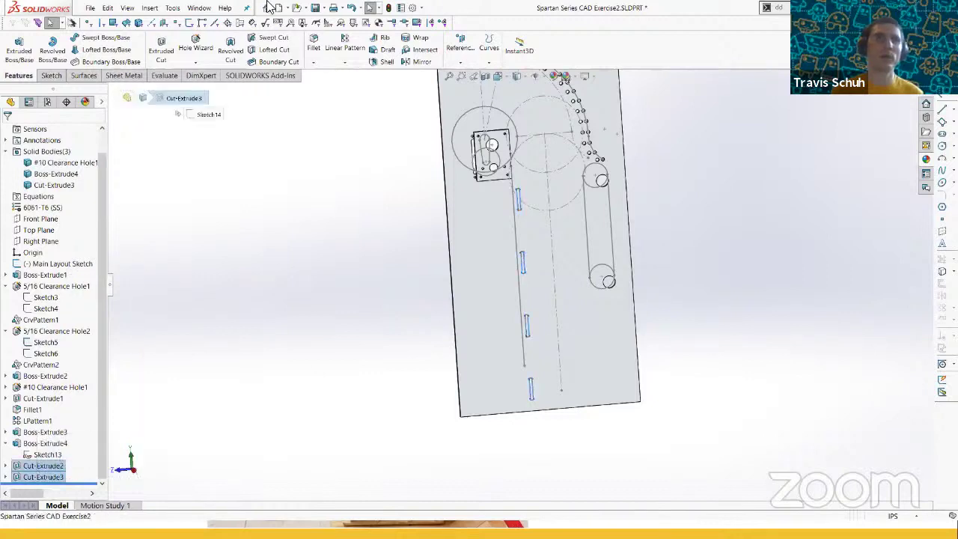
{"action": "left_click", "coordinate": [344, 42]}
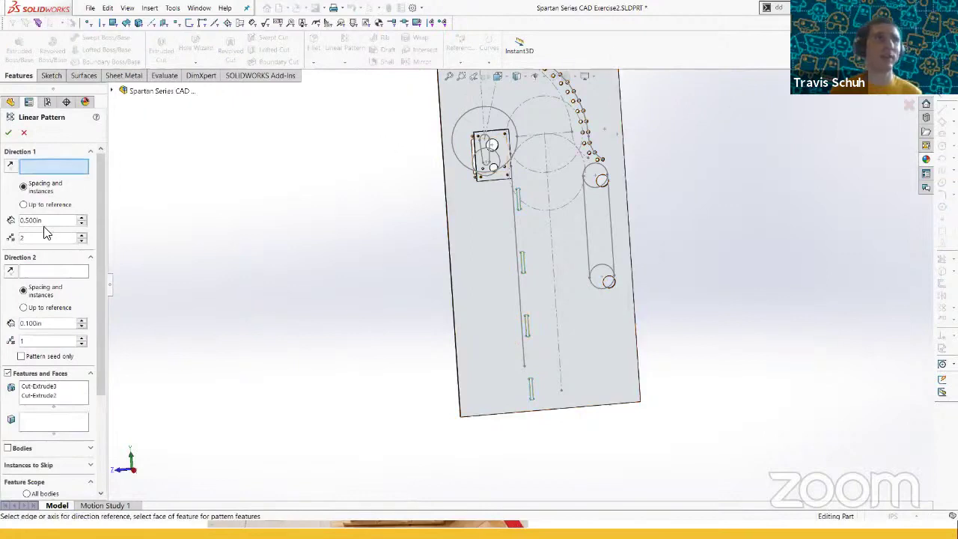
{"action": "left_click", "coordinate": [493, 417]}
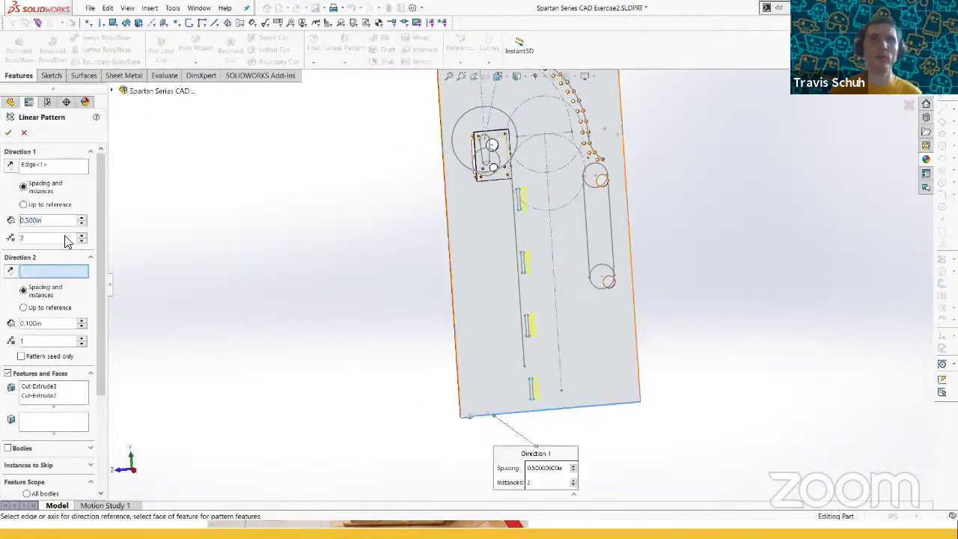
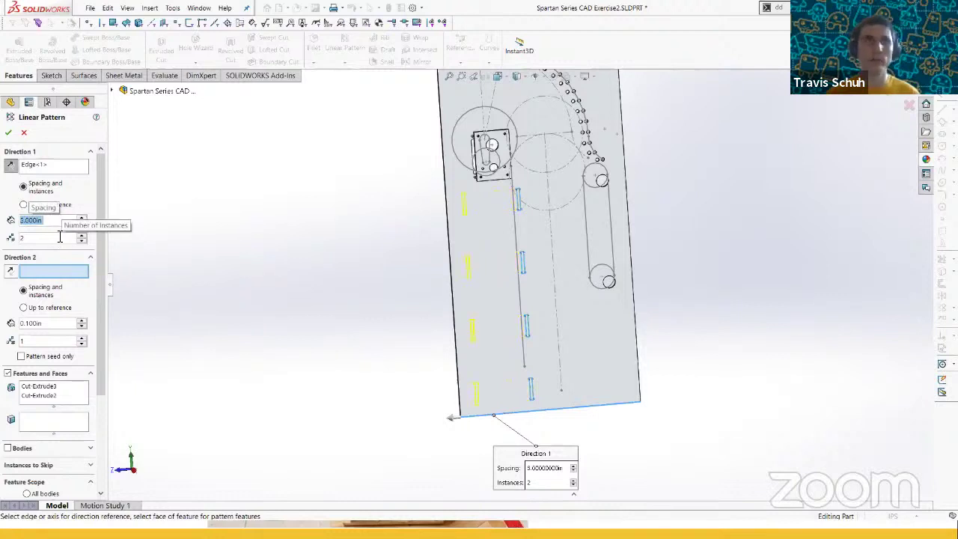
{"action": "type", "text": "5.5"}
{"action": "key", "text": "Return"}
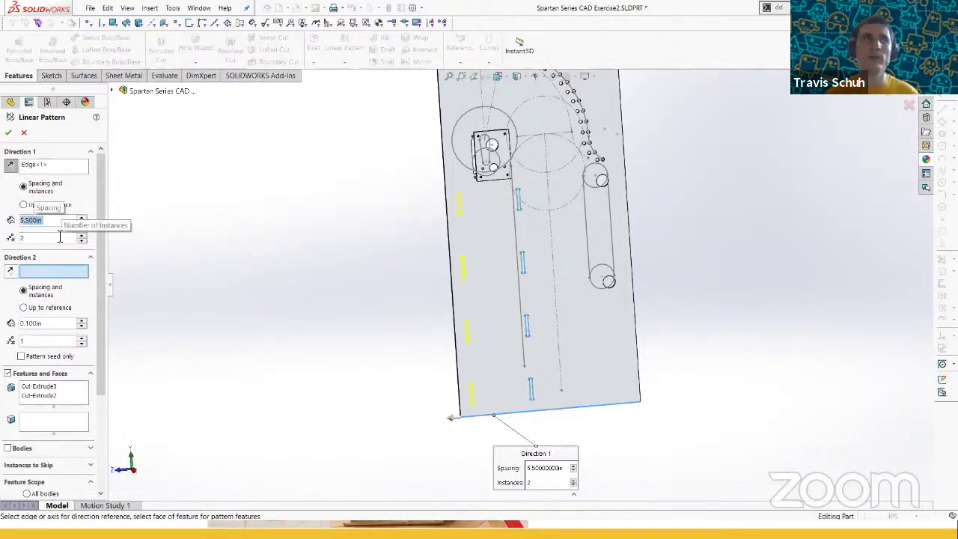
{"action": "key", "text": "Return"}
- Examine both slot rows on the side plate from its front and back faces
{"action": "scroll", "coordinate": [519, 324], "scroll_direction": "down", "scroll_amount": 3}
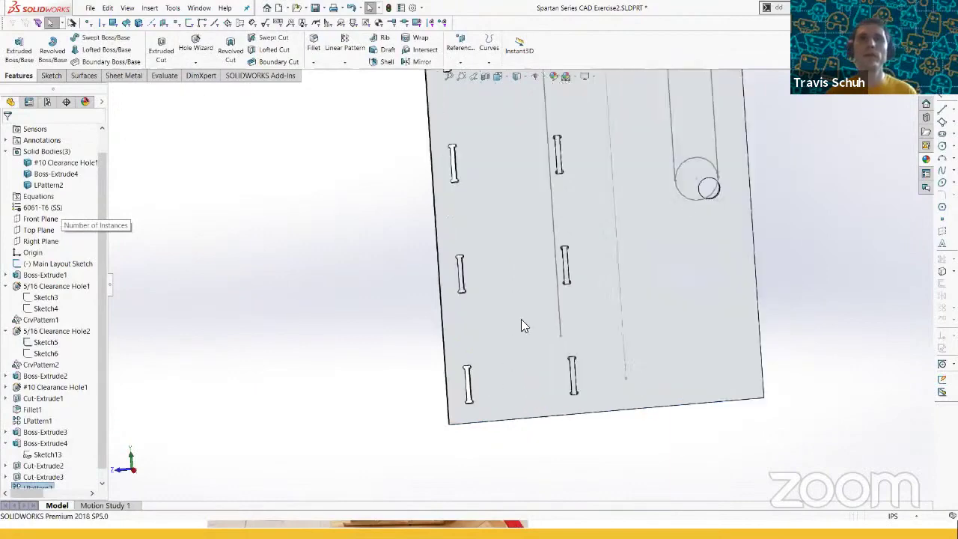
{"action": "middle_click_drag", "start_coordinate": [519, 325], "coordinate": [681, 323]}
{"action": "left_click", "coordinate": [681, 323]}
{"action": "scroll", "coordinate": [682, 323], "scroll_direction": "up", "scroll_amount": 3}
{"action": "scroll", "coordinate": [543, 149], "scroll_direction": "down", "scroll_amount": 4}
{"action": "mouse_move", "coordinate": [543, 237]}
{"action": "middle_mouse_down"}
{"action": "mouse_move", "coordinate": [618, 231]}
{"action": "mouse_move", "coordinate": [534, 214]}
{"action": "mouse_move", "coordinate": [553, 244]}
{"action": "mouse_move", "coordinate": [614, 249]}
{"action": "mouse_move", "coordinate": [574, 241]}
{"action": "mouse_move", "coordinate": [588, 237]}
{"action": "mouse_move", "coordinate": [475, 231]}
{"action": "mouse_move", "coordinate": [592, 274]}
{"action": "mouse_move", "coordinate": [509, 274]}
{"action": "mouse_move", "coordinate": [524, 282]}
{"action": "mouse_move", "coordinate": [654, 276]}
{"action": "mouse_move", "coordinate": [662, 290]}
{"action": "middle_mouse_up"}
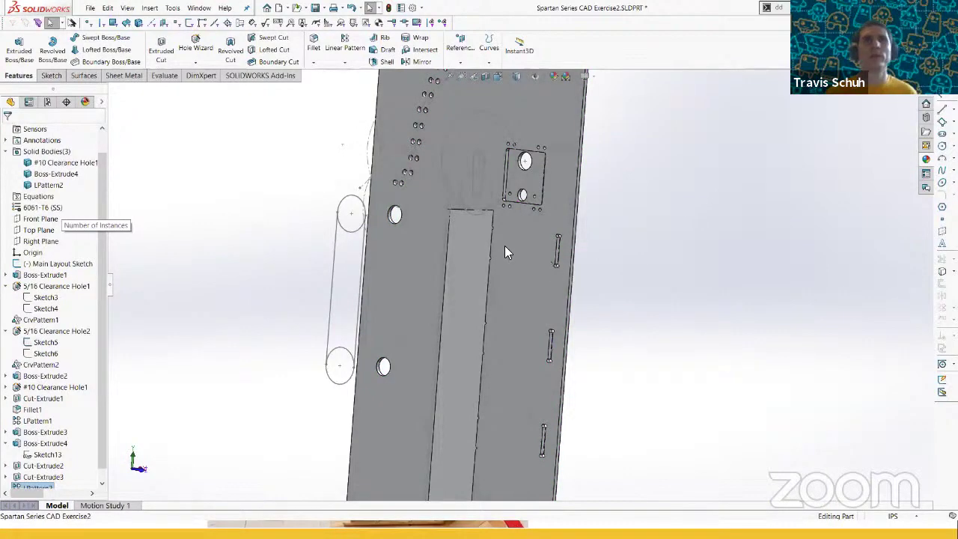
{"action": "middle_click_drag", "start_coordinate": [506, 250], "coordinate": [635, 252]}
{"action": "scroll", "coordinate": [370, 310], "scroll_direction": "up", "scroll_amount": 3}
{"action": "middle_click_drag", "start_coordinate": [369, 310], "coordinate": [320, 288]}
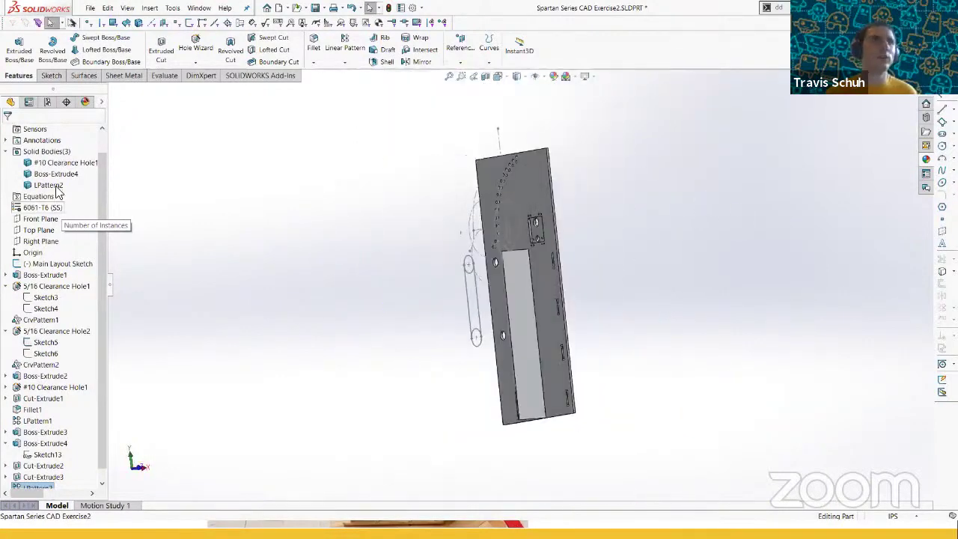
- Start an extruded-boss sketch on the Right Plane and view it from the reverse side
{"action": "scroll", "coordinate": [56, 196], "scroll_direction": "up", "scroll_amount": 1}
{"action": "scroll", "coordinate": [52, 250], "scroll_direction": "down", "scroll_amount": 1}
{"action": "scroll", "coordinate": [37, 193], "scroll_direction": "up", "scroll_amount": 1}
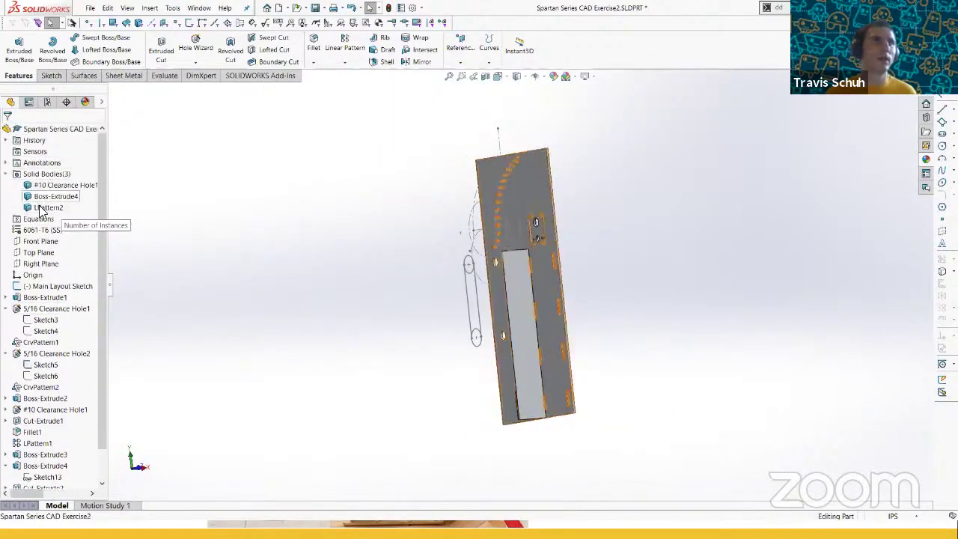
{"action": "left_click", "coordinate": [40, 263]}
{"action": "middle_click_drag", "start_coordinate": [366, 275], "coordinate": [393, 293]}
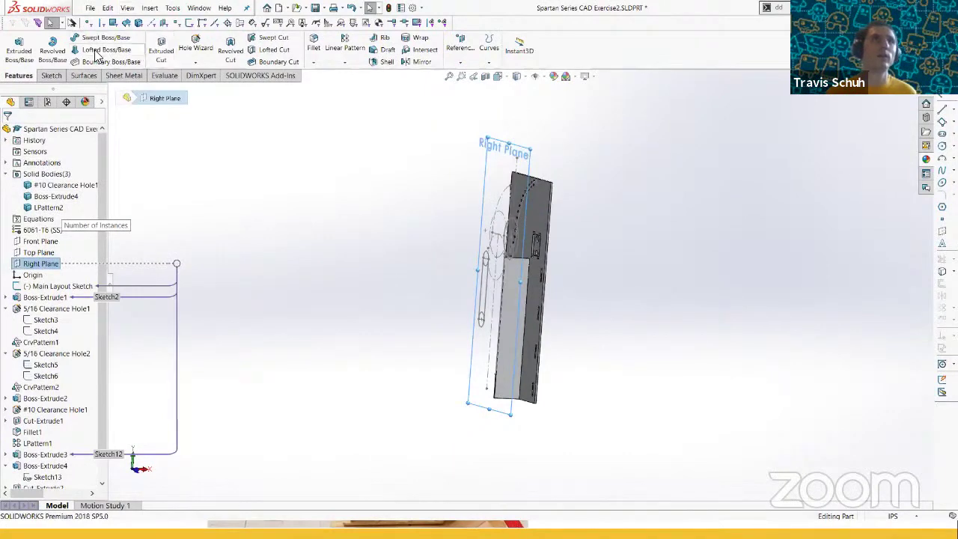
{"action": "left_click", "coordinate": [20, 51]}
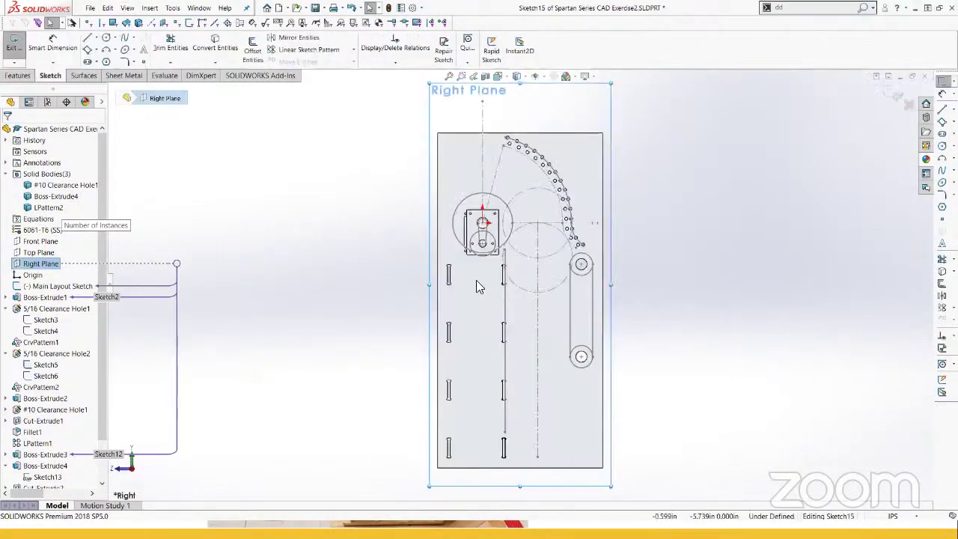
{"action": "key", "text": "ctrl+8"}
{"action": "scroll", "coordinate": [556, 276], "scroll_direction": "down", "scroll_amount": 1}
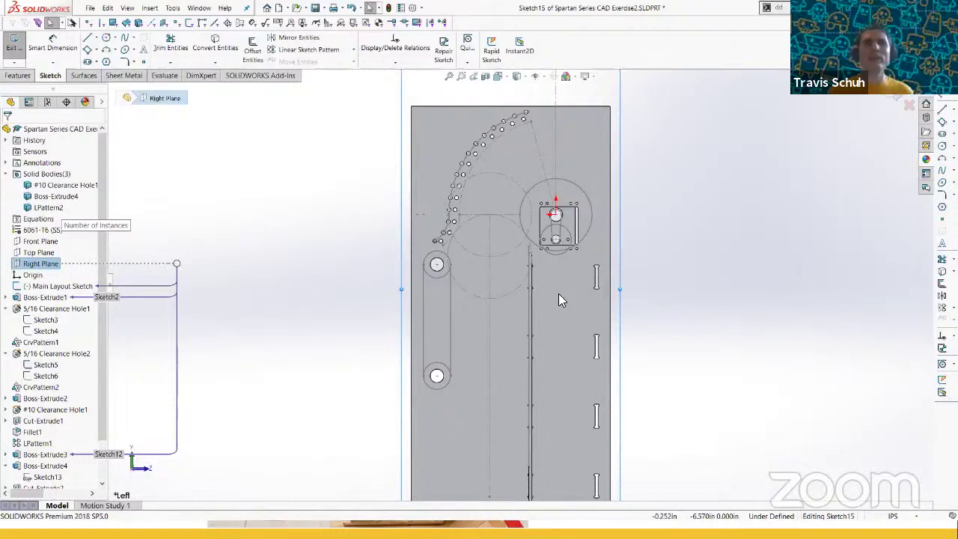
- Sketch a 3-point corner rectangle about 0.67 in tall from the perpendicular plate's face to near the uppermost slot of the new row
{"action": "scroll", "coordinate": [552, 289], "scroll_direction": "down", "scroll_amount": 2}
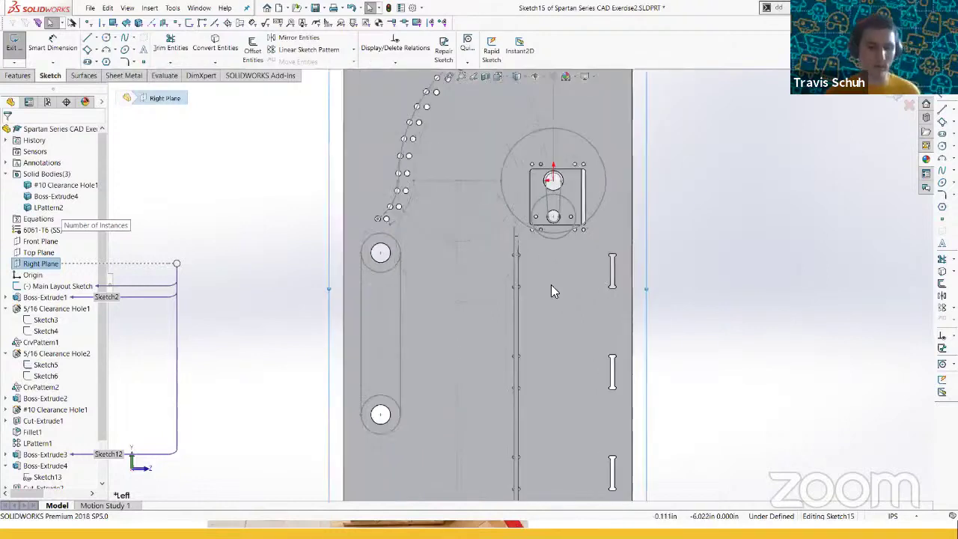
{"action": "key", "text": "s"}
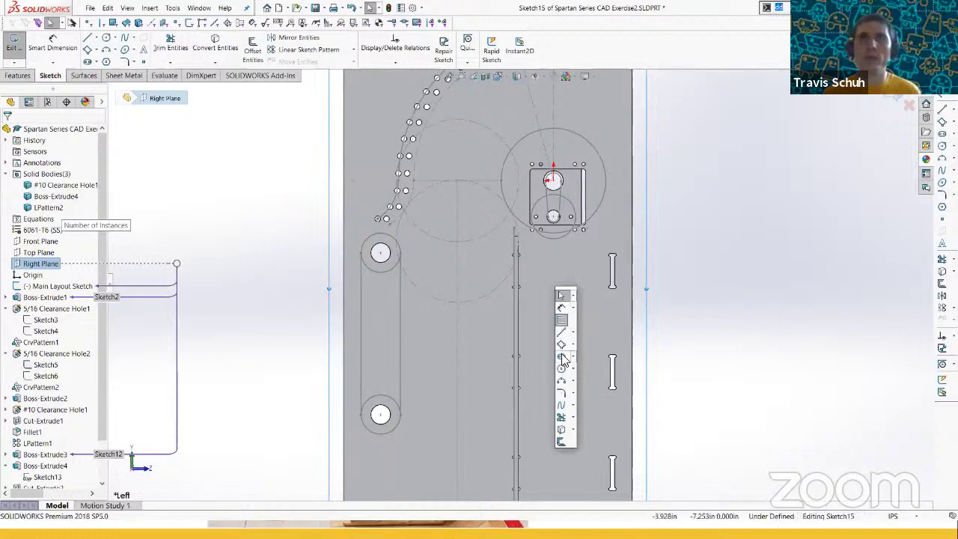
{"action": "scroll", "coordinate": [532, 299], "scroll_direction": "down", "scroll_amount": 3}
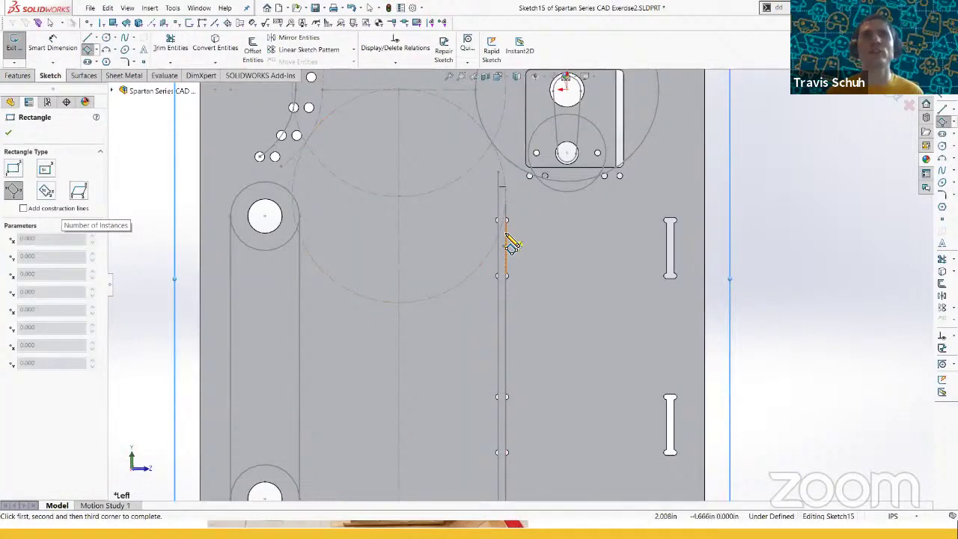
{"action": "left_click", "coordinate": [512, 273]}
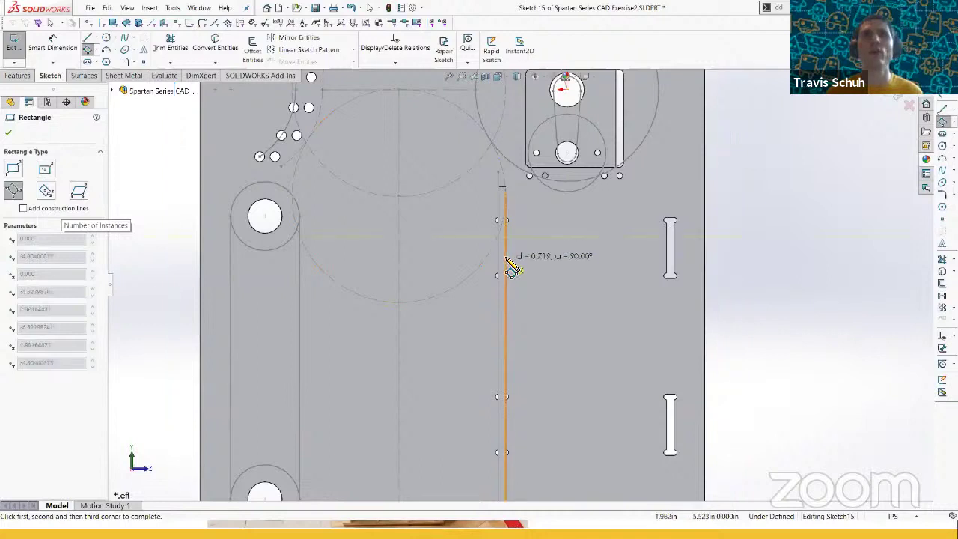
{"action": "left_click", "coordinate": [663, 255]}
{"action": "left_click", "coordinate": [661, 240]}
{"action": "key", "text": "Escape"}
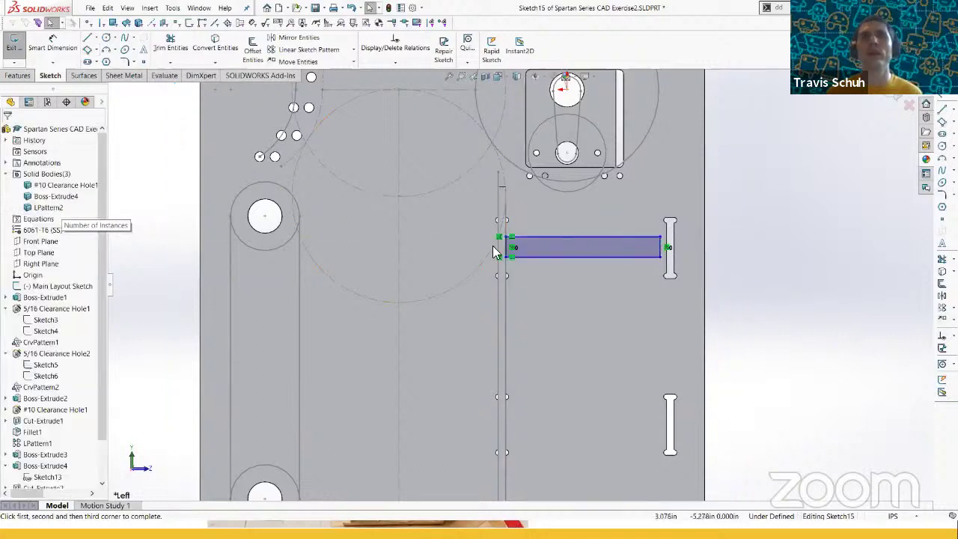
- Add a midpoint relation centring the rectangle's short side on the midpoint of the perpendicular plate's uppermost tab edge
{"action": "left_click", "coordinate": [501, 248]}
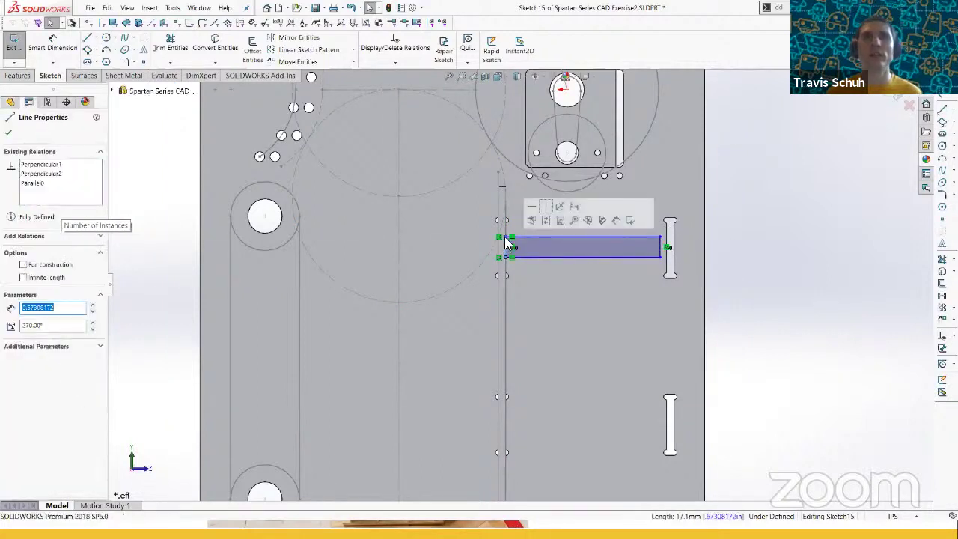
{"action": "scroll", "coordinate": [497, 254], "scroll_direction": "down", "scroll_amount": 2}
{"action": "middle_click_drag", "start_coordinate": [493, 255], "coordinate": [512, 244]}
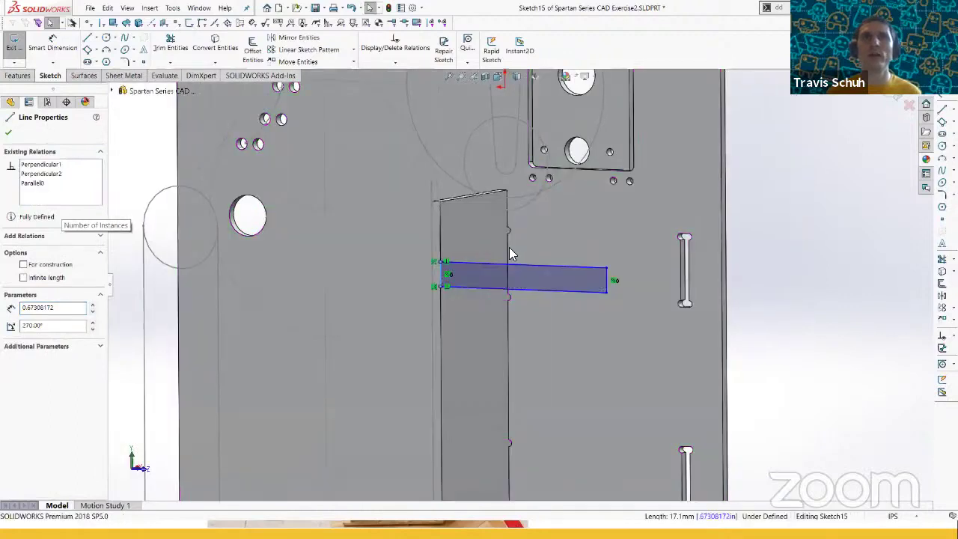
{"action": "key", "text": "Escape"}
{"action": "right_click", "coordinate": [507, 254]}
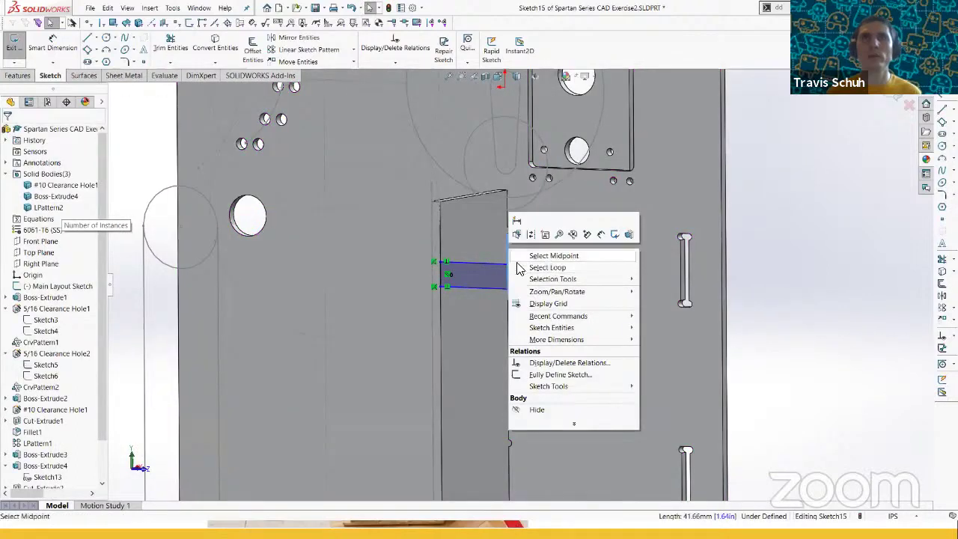
{"action": "left_click", "coordinate": [519, 262]}
{"action": "scroll", "coordinate": [444, 279], "scroll_direction": "down", "scroll_amount": 3}
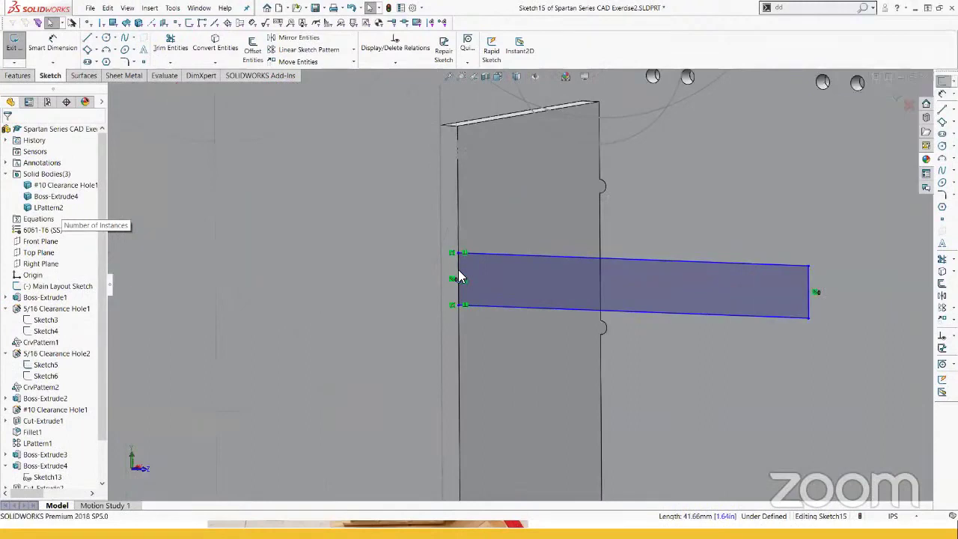
{"action": "left_click", "coordinate": [458, 270], "text": "ctrl"}
{"action": "key", "text": "m"}
{"action": "key", "text": "Escape"}
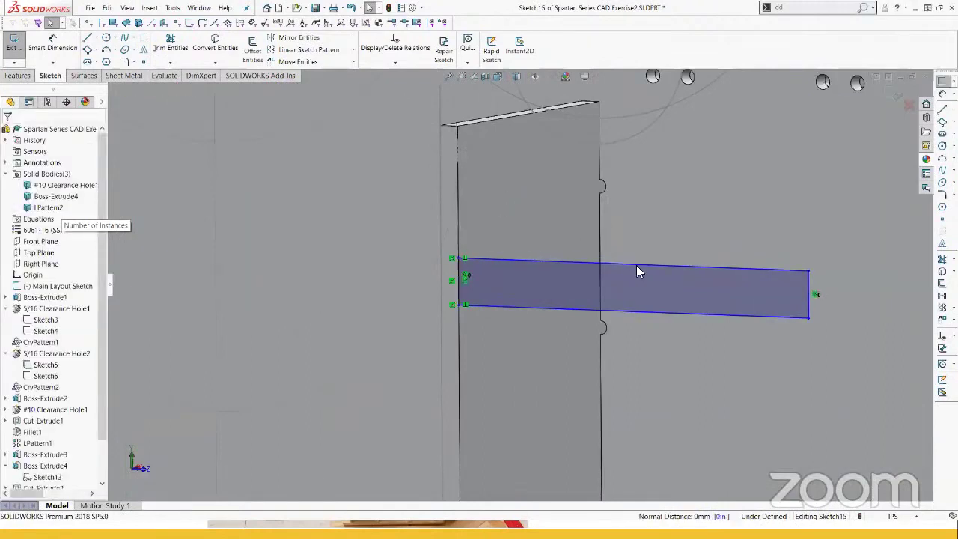
- Dimension the rectangle's free short side to 0.25 in
{"action": "scroll", "coordinate": [636, 265], "scroll_direction": "up", "scroll_amount": 4}
{"action": "key", "text": "d"}
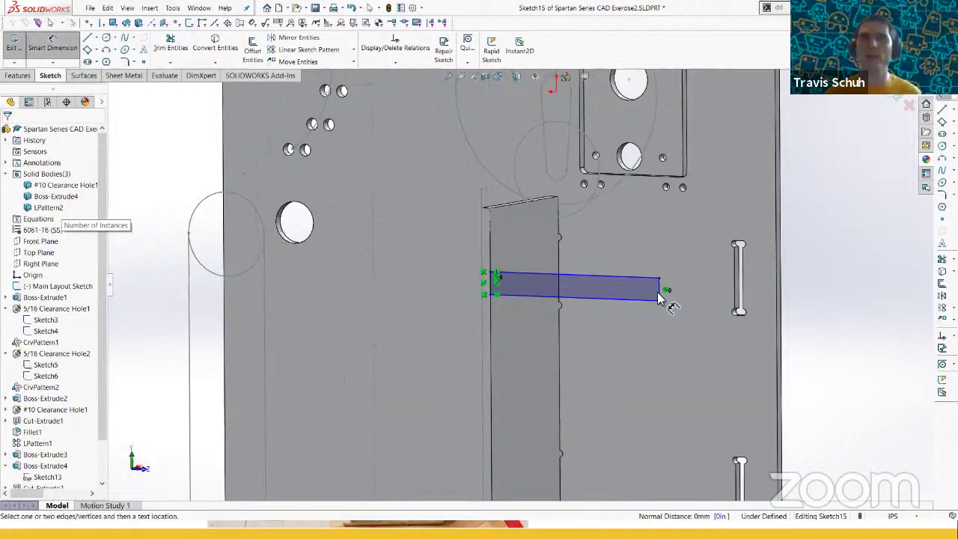
{"action": "left_click", "coordinate": [658, 295]}
{"action": "left_click", "coordinate": [668, 377]}
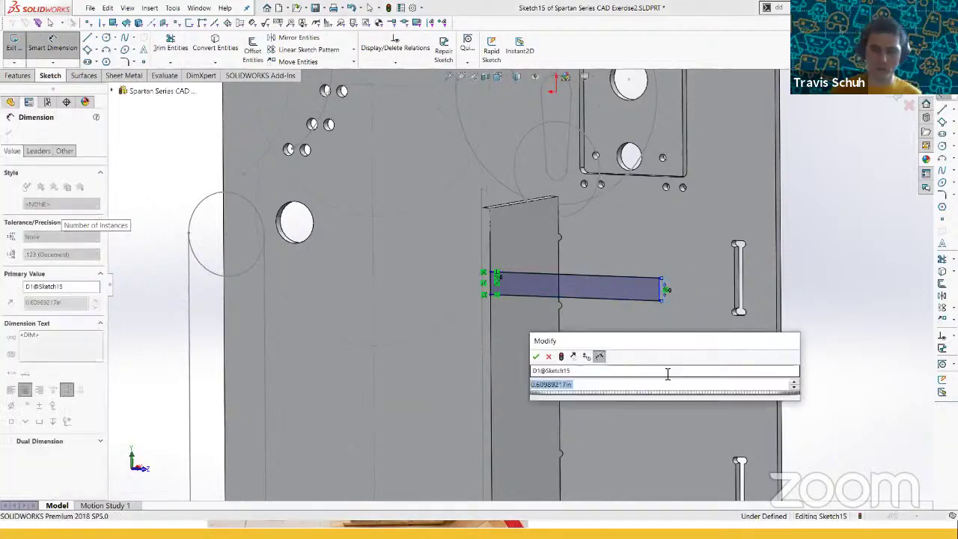
{"action": "type", "text": ".25"}
{"action": "key", "text": "Return"}
{"action": "key", "text": "Escape"}
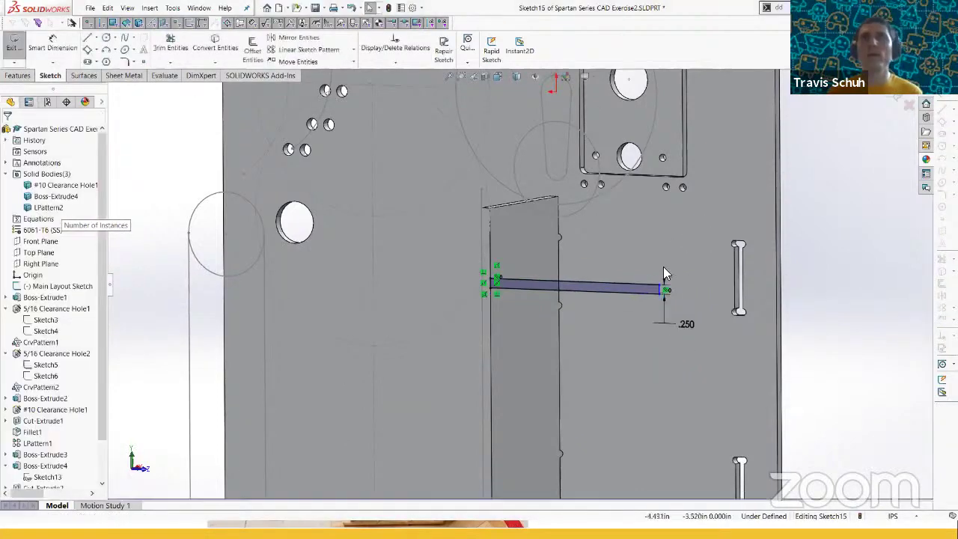
- Make the rectangle's free short side collinear with the near long edge of the new row's uppermost slot
{"action": "scroll", "coordinate": [657, 286], "scroll_direction": "down", "scroll_amount": 2}
{"action": "left_click", "coordinate": [656, 286]}
{"action": "scroll", "coordinate": [718, 280], "scroll_direction": "down", "scroll_amount": 3}
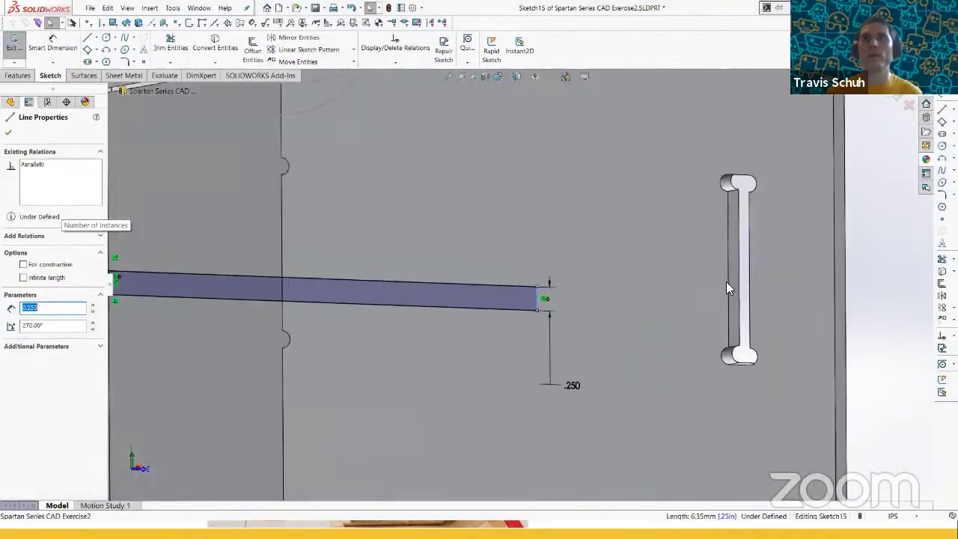
{"action": "left_click", "coordinate": [728, 282], "text": "ctrl"}
{"action": "key", "text": "l"}
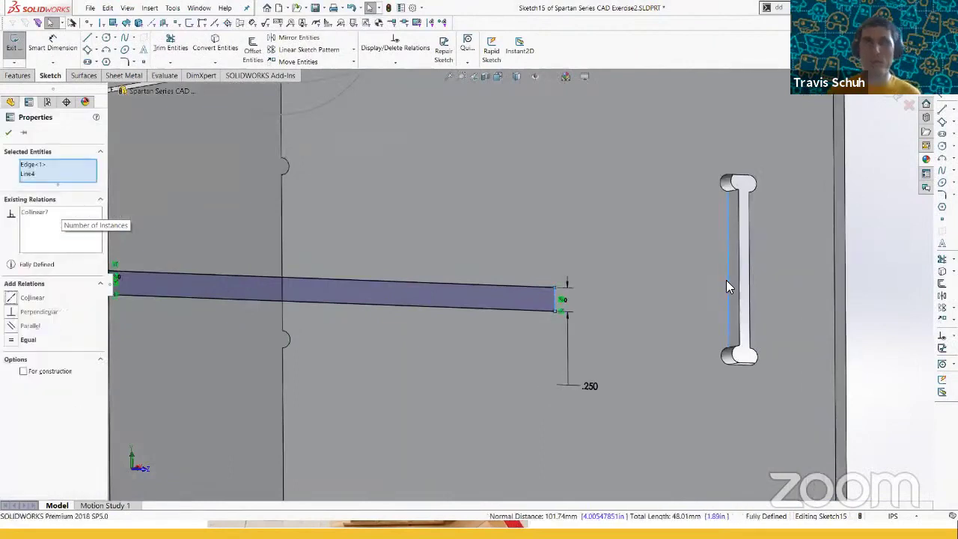
{"action": "key", "text": "Escape"}
{"action": "scroll", "coordinate": [568, 277], "scroll_direction": "up", "scroll_amount": 5}
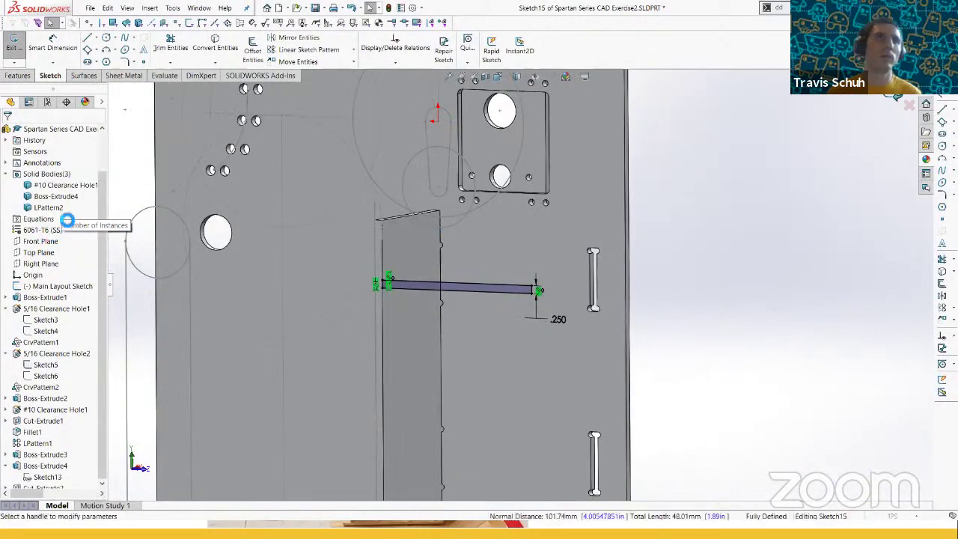
- Extrude the rectangle with the Up To Surface end condition, ending on the side plate's face
{"action": "left_click", "coordinate": [64, 198]}
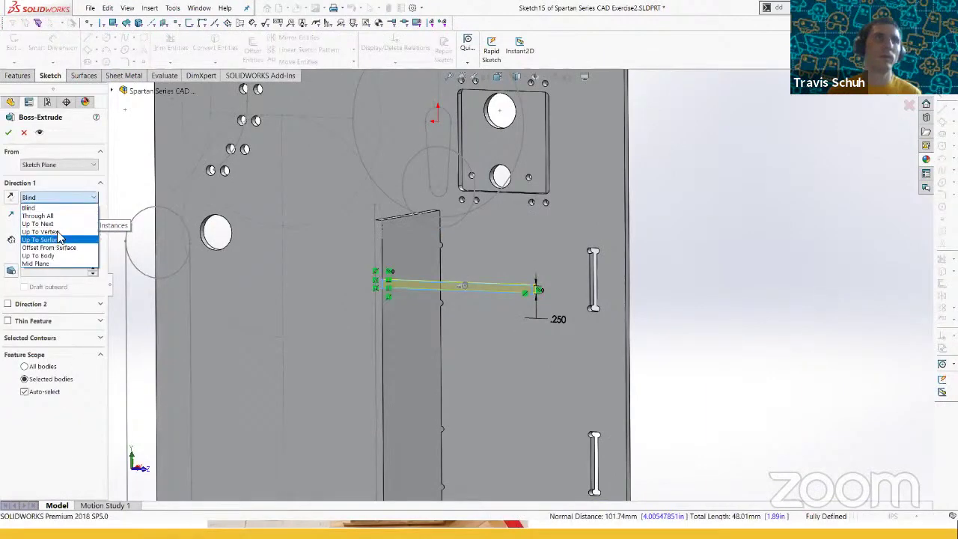
{"action": "left_click", "coordinate": [59, 238]}
{"action": "left_click", "coordinate": [549, 249]}
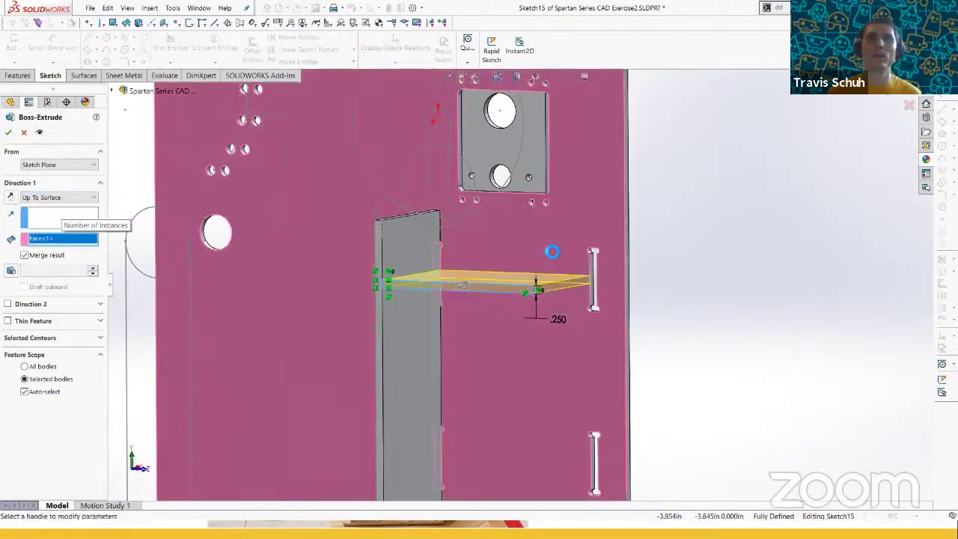
{"action": "right_click", "coordinate": [548, 250]}
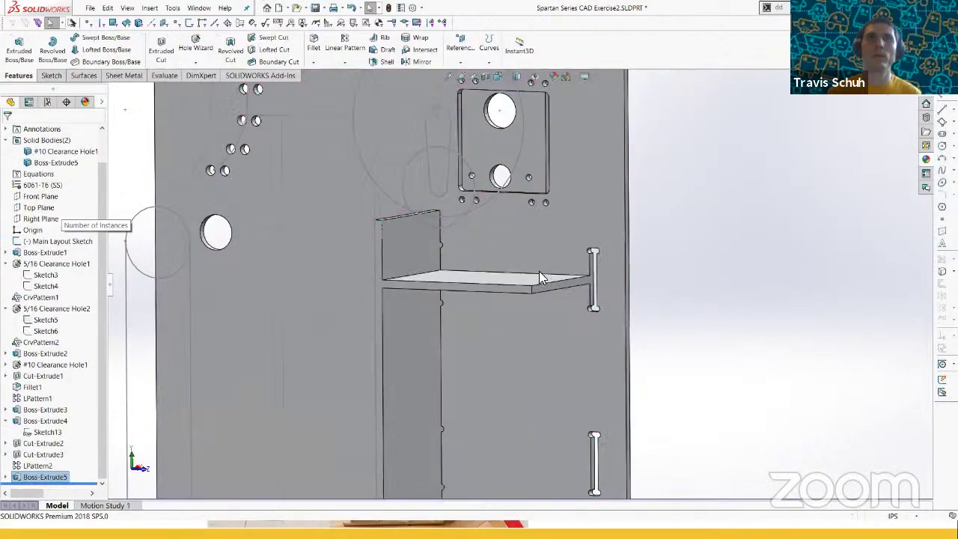
- Edit the new crosswise extrusion to turn off Merge result, making it a separate body
{"action": "right_click", "coordinate": [52, 483]}
{"action": "left_click", "coordinate": [60, 318]}
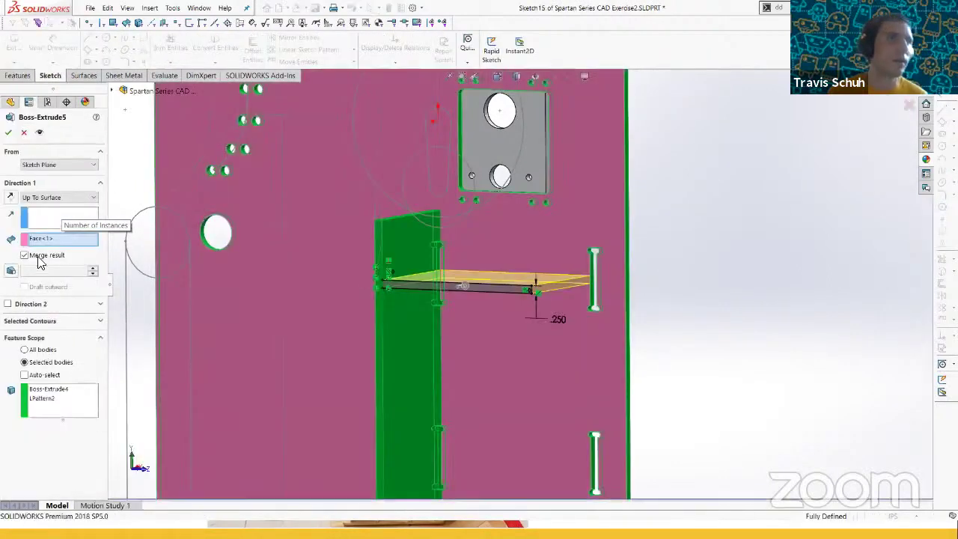
{"action": "left_click", "coordinate": [38, 255]}
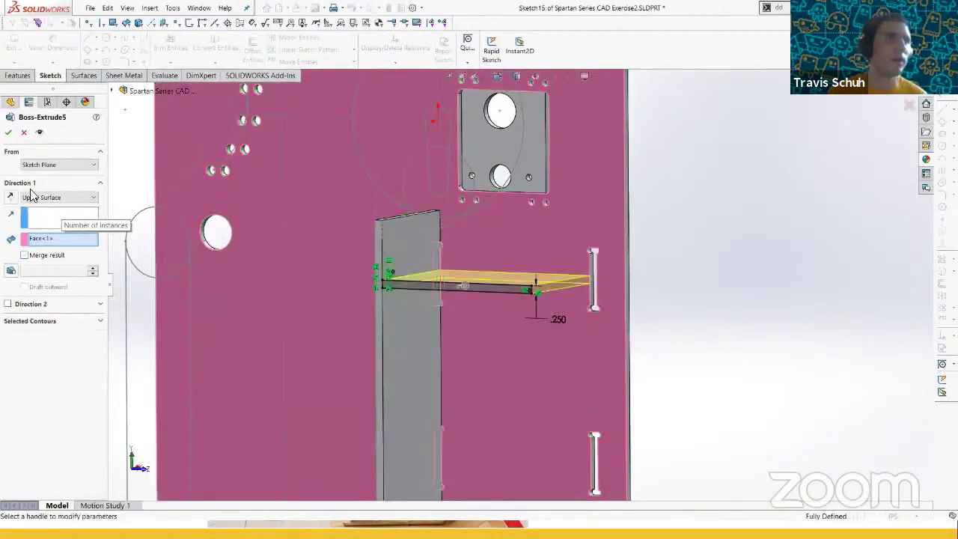
{"action": "left_click", "coordinate": [9, 133]}
- Isolate the crosswise plate's body and start a sketch on its narrow face that meets the side plate
{"action": "middle_click_drag", "start_coordinate": [609, 233], "coordinate": [427, 302]}
{"action": "left_click", "coordinate": [426, 309]}
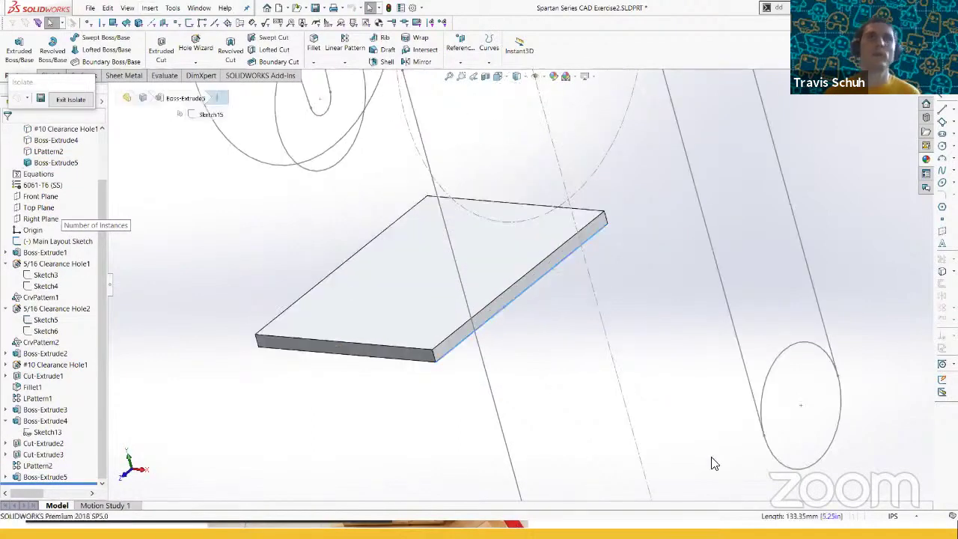
{"action": "left_click", "coordinate": [519, 283]}
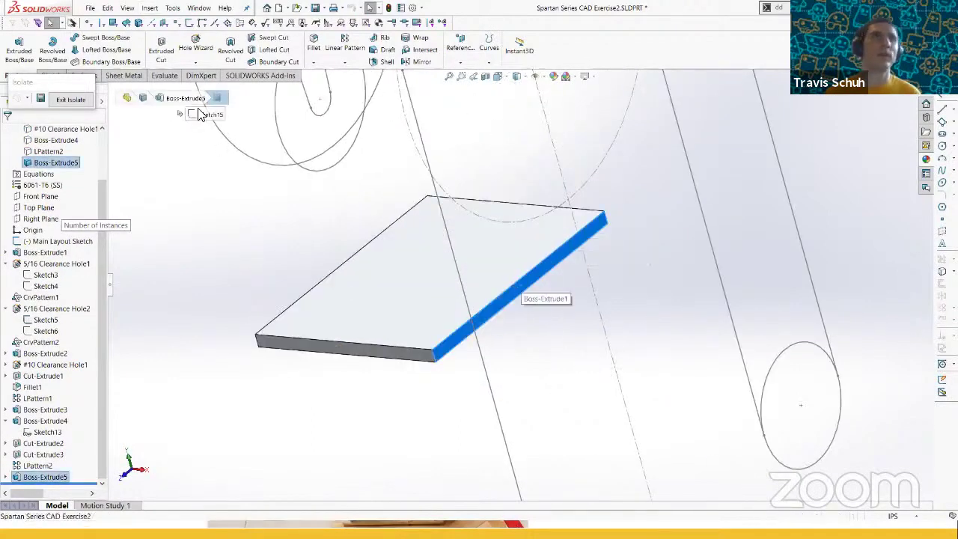
{"action": "left_click", "coordinate": [33, 47]}
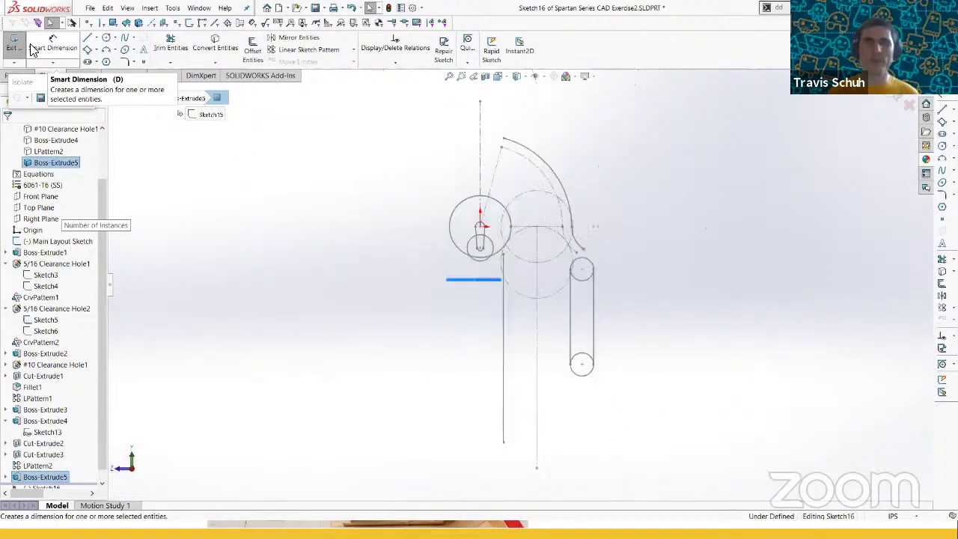
- Sketch a 3-point corner rectangle about 1.68 in long spanning the plate's full thickness near the middle of the face
{"action": "scroll", "coordinate": [498, 263], "scroll_direction": "down", "scroll_amount": 11}
{"action": "key", "text": "s"}
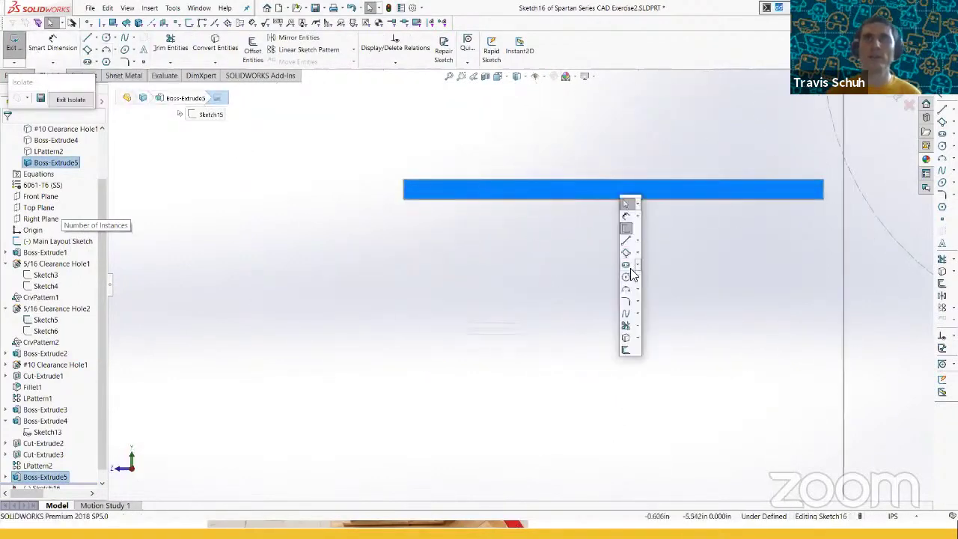
{"action": "left_click", "coordinate": [626, 253]}
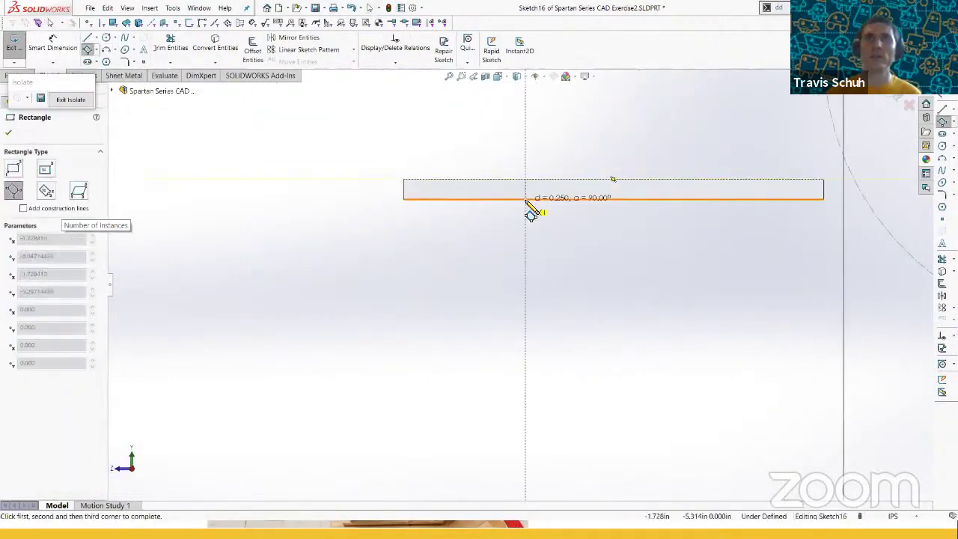
{"action": "left_click", "coordinate": [525, 199]}
{"action": "left_click", "coordinate": [659, 200]}
{"action": "key", "text": "Escape"}
{"action": "scroll", "coordinate": [647, 201], "scroll_direction": "down", "scroll_amount": 2}
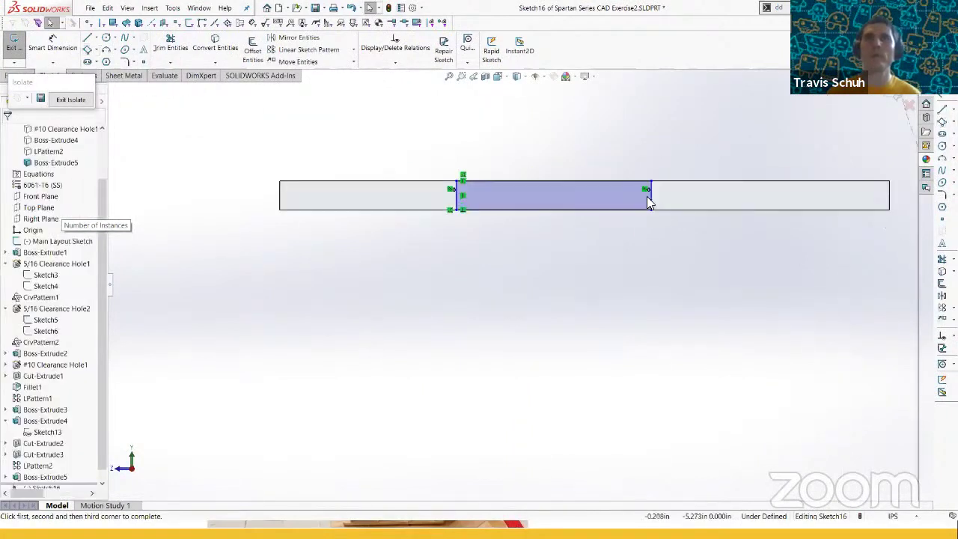
- Center the rectangle along the face by relating the midpoint of its long side to the plate's edge with a Midpoint relation
{"action": "key", "text": "d"}
{"action": "key", "text": "Escape"}
{"action": "right_click", "coordinate": [641, 213]}
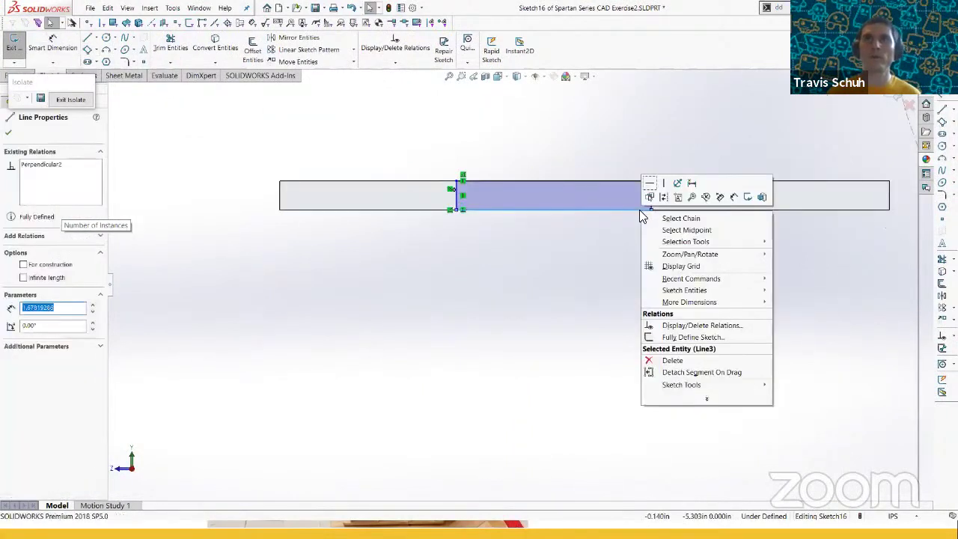
{"action": "left_click", "coordinate": [664, 230]}
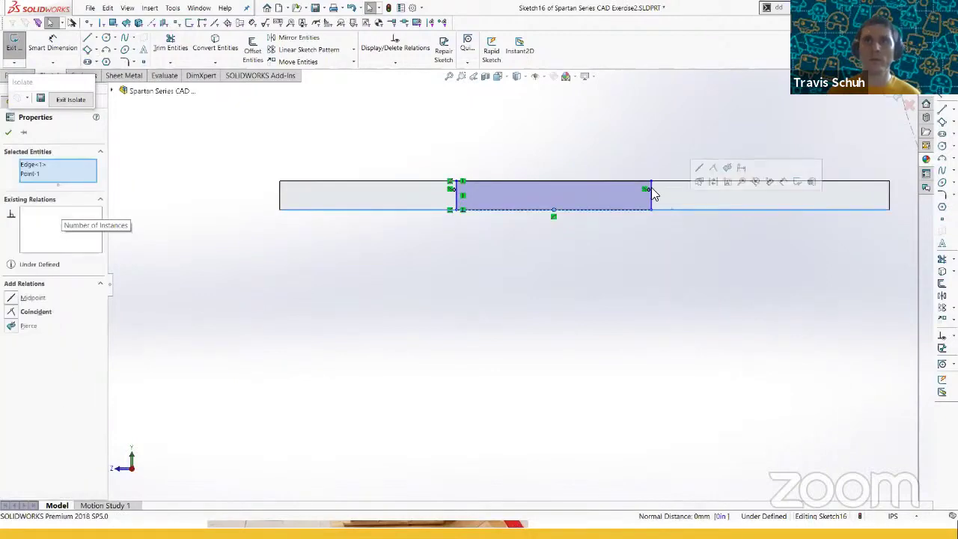
{"action": "key", "text": "Escape"}
- Dimension the rectangle's length to 2 in
{"action": "key", "text": "d"}
{"action": "left_click", "coordinate": [655, 180]}
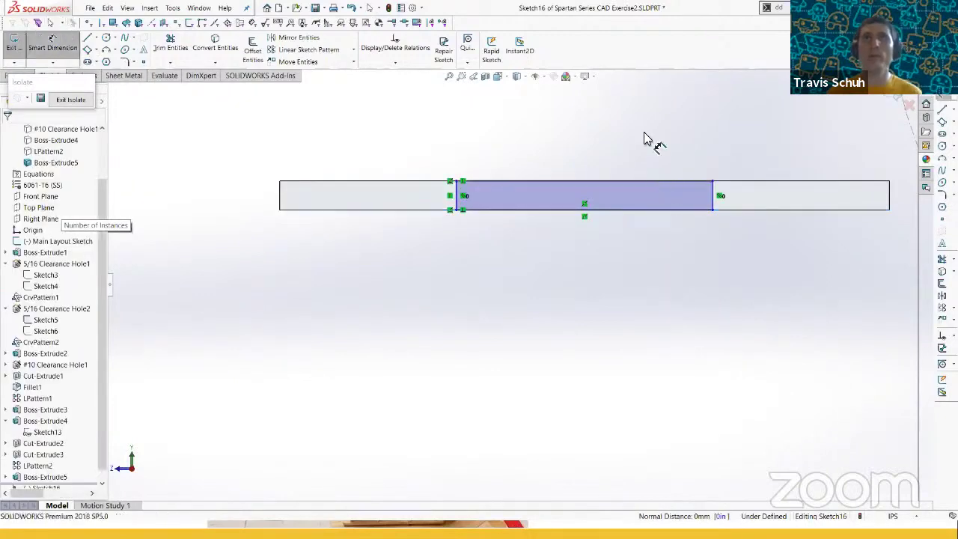
{"action": "left_click", "coordinate": [618, 155]}
{"action": "type", "text": "2"}
{"action": "key", "text": "Return"}
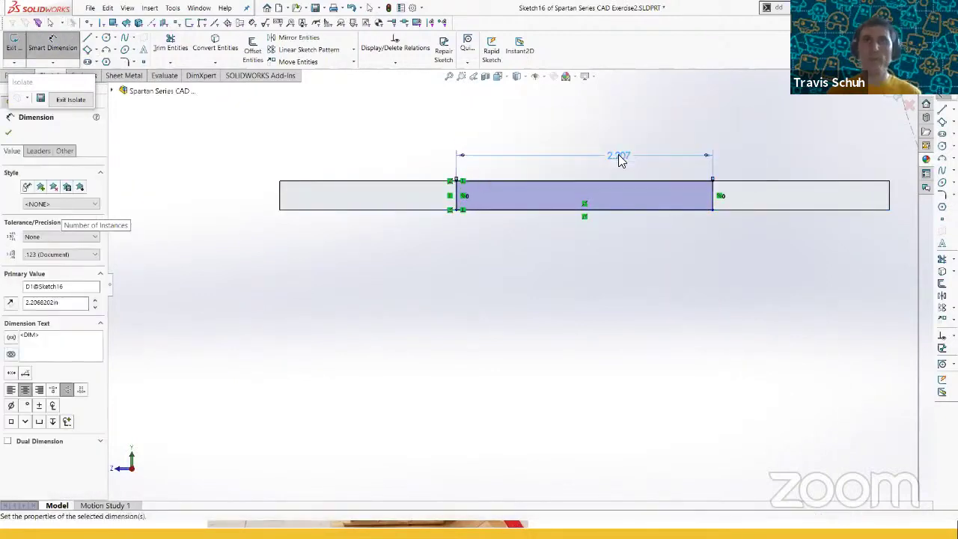
{"action": "key", "text": "Escape"}
{"action": "scroll", "coordinate": [609, 230], "scroll_direction": "up", "scroll_amount": 1}
{"action": "scroll", "coordinate": [609, 230], "scroll_direction": "up", "scroll_amount": 1}
{"action": "scroll", "coordinate": [748, 161], "scroll_direction": "down", "scroll_amount": 1}
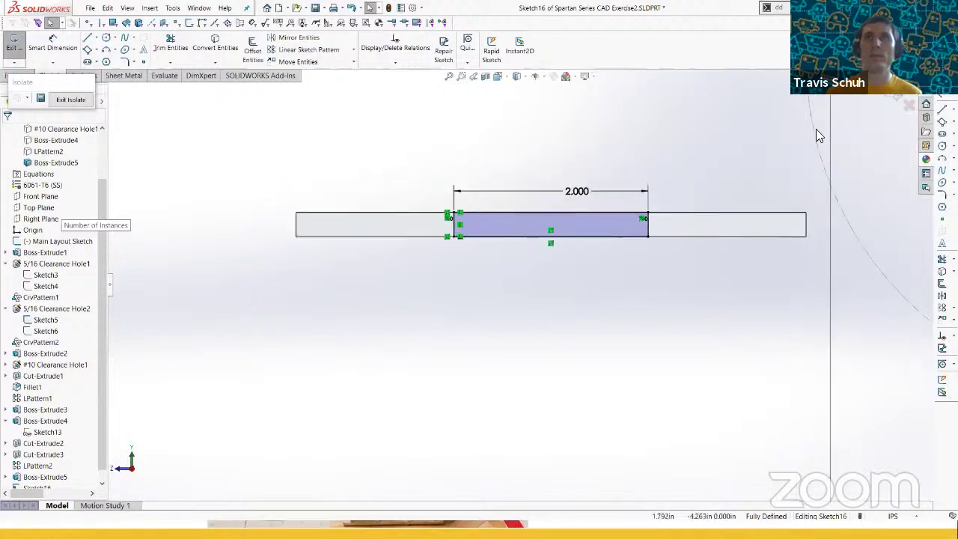
- Extrude the rectangle 0.25 in as a tab merged with the crosswise plate, and exit the isolated view
{"action": "left_click", "coordinate": [888, 95]}
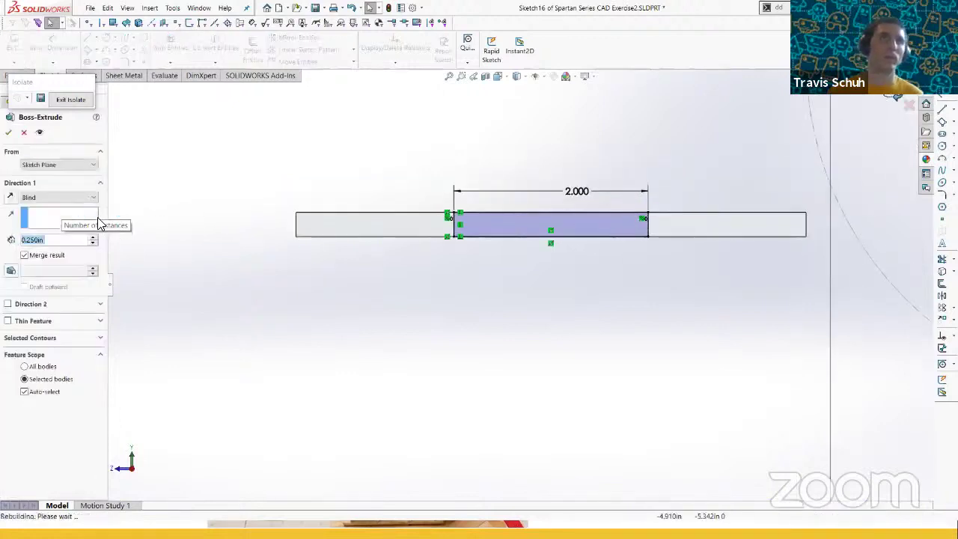
{"action": "left_click", "coordinate": [8, 131]}
{"action": "scroll", "coordinate": [477, 314], "scroll_direction": "up", "scroll_amount": 3}
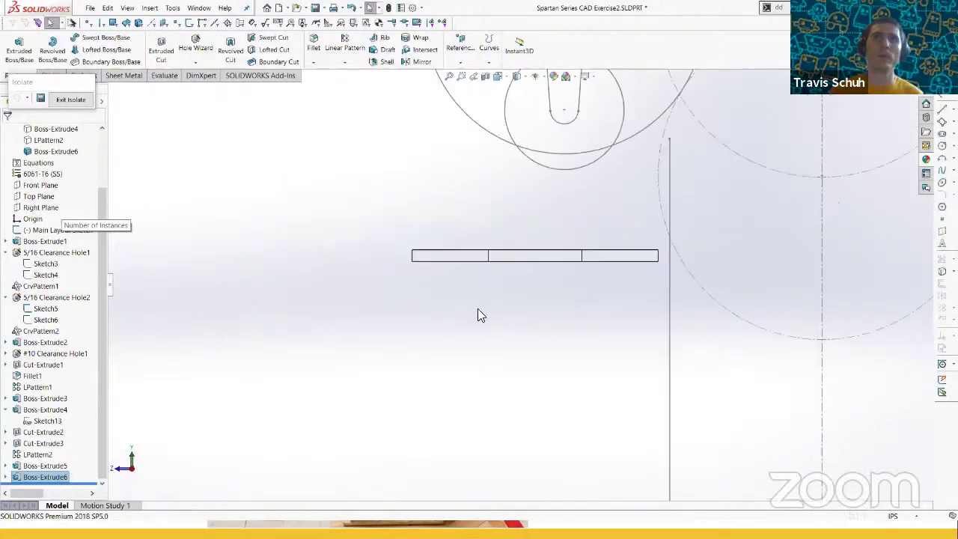
{"action": "right_click_drag", "start_coordinate": [504, 299], "coordinate": [573, 342]}
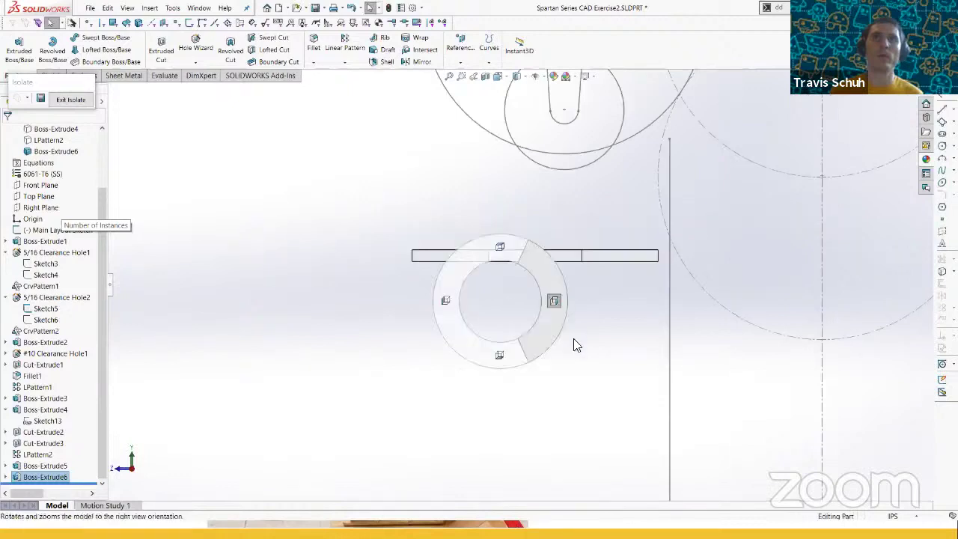
{"action": "left_click", "coordinate": [65, 101]}
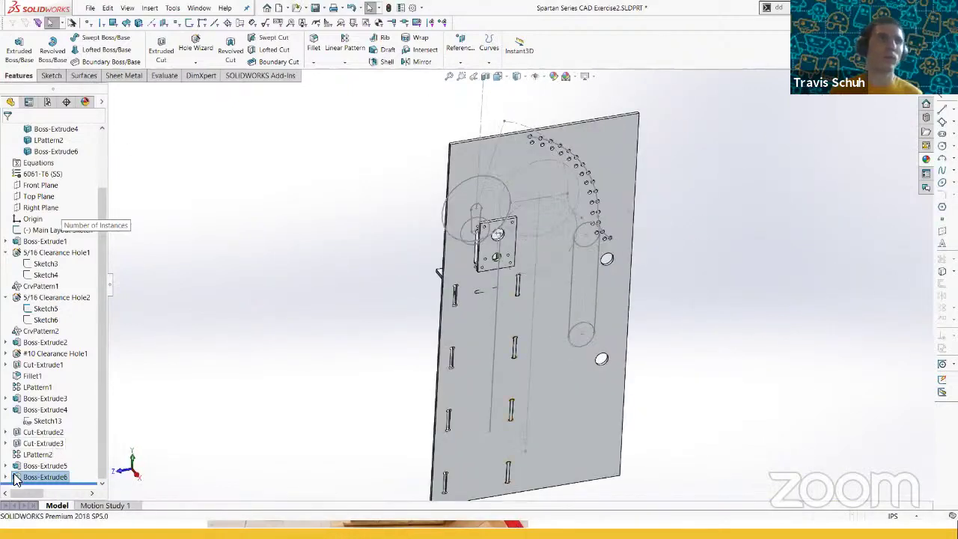
- Reuse the tab's sketch for a 0.25 in blind cut with Flip side to cut on, direction reversed, and only the side plate in scope
{"action": "left_click", "coordinate": [5, 478]}
{"action": "left_click", "coordinate": [41, 477]}
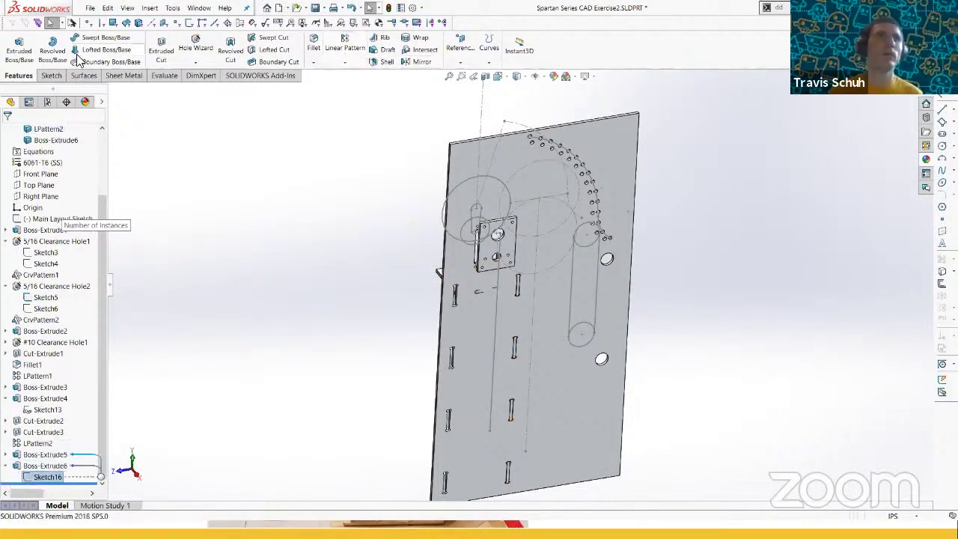
{"action": "left_click", "coordinate": [159, 54]}
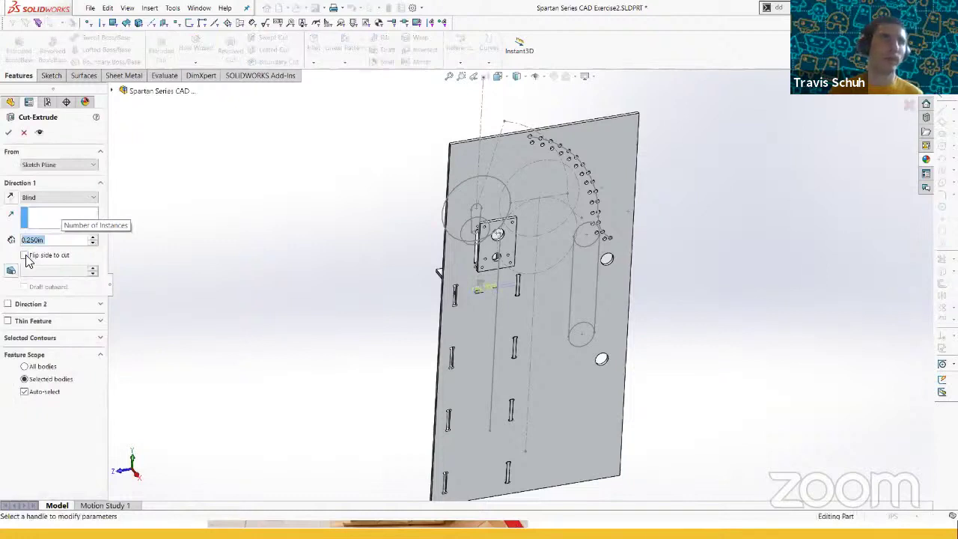
{"action": "left_click", "coordinate": [46, 391]}
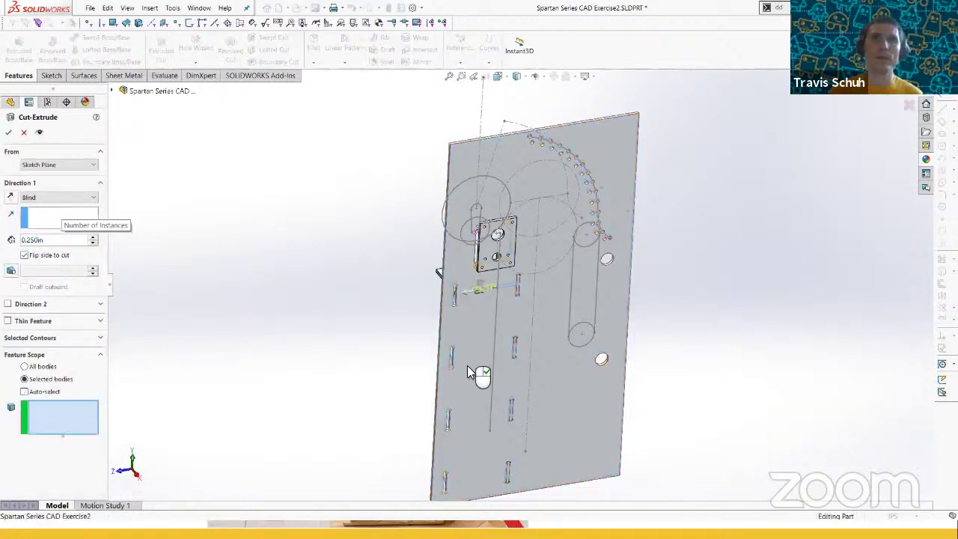
{"action": "left_click", "coordinate": [470, 372]}
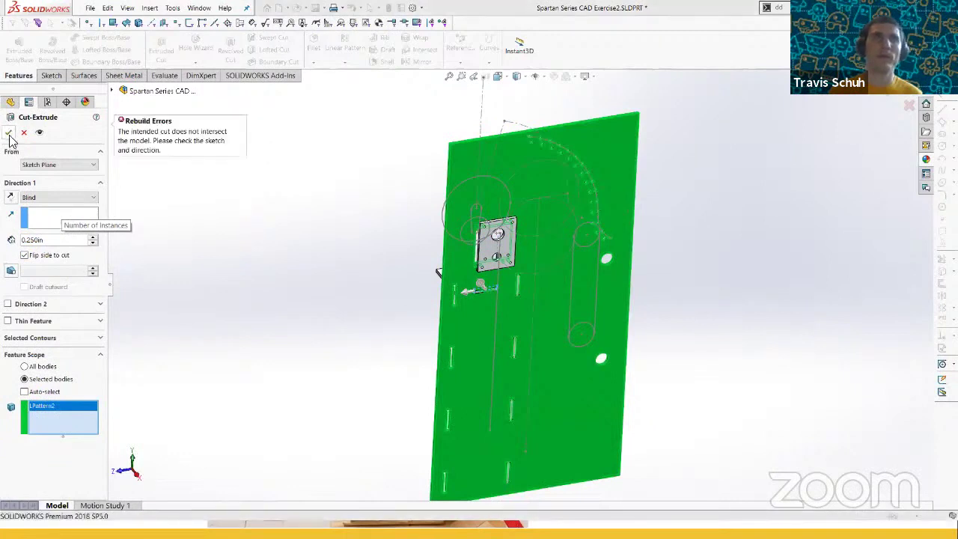
{"action": "left_click", "coordinate": [11, 140]}
{"action": "scroll", "coordinate": [481, 329], "scroll_direction": "down", "scroll_amount": 3}
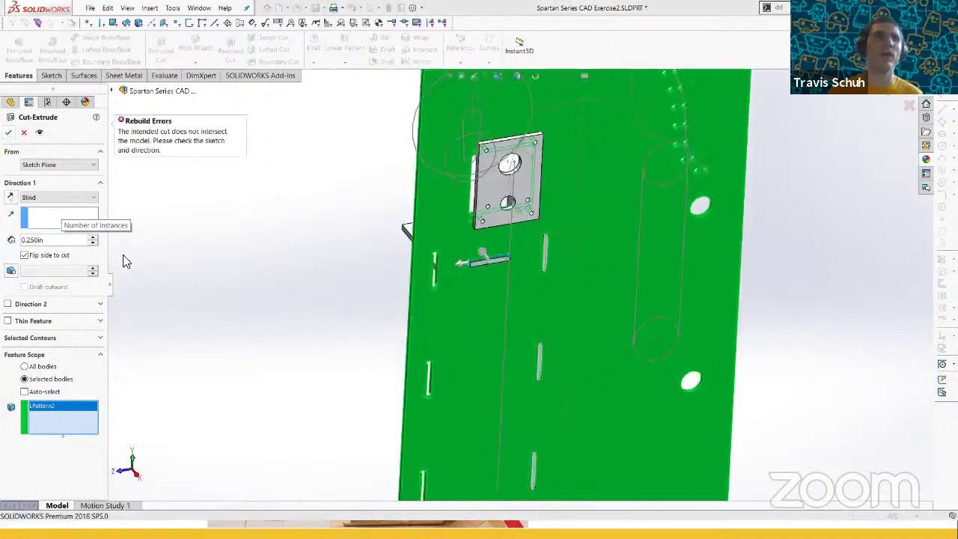
{"action": "left_click", "coordinate": [11, 197]}
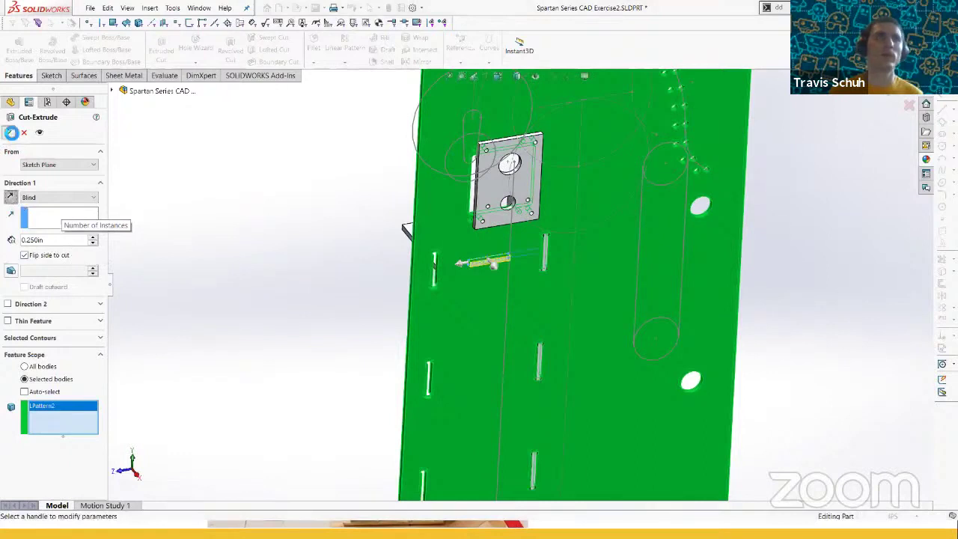
{"action": "left_click", "coordinate": [11, 132]}
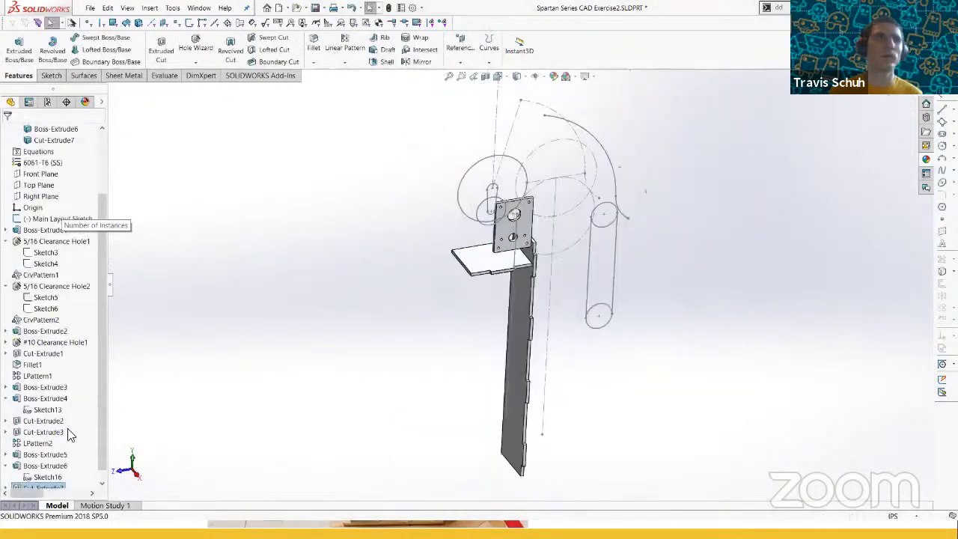
- Edit the new side plate cut to turn off Flip side to cut
{"action": "scroll", "coordinate": [68, 430], "scroll_direction": "down", "scroll_amount": 1}
{"action": "right_click", "coordinate": [35, 473]}
{"action": "left_click", "coordinate": [42, 319]}
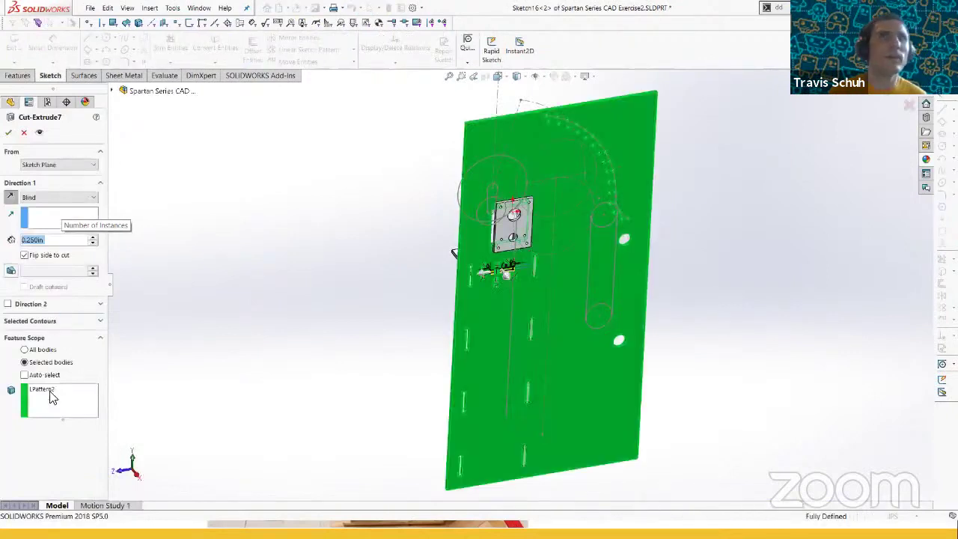
{"action": "left_click", "coordinate": [50, 396]}
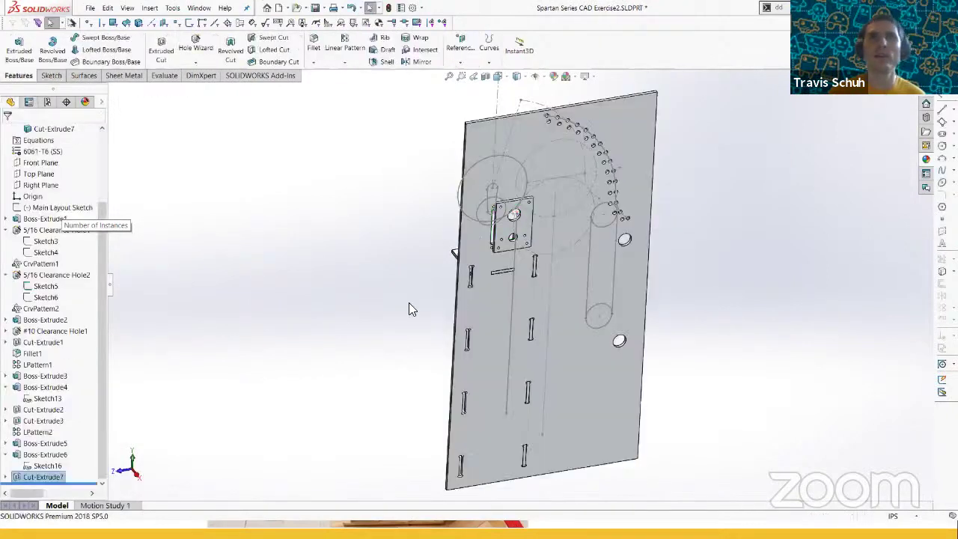
{"action": "left_click", "coordinate": [409, 303]}
- Isolate the crosswise plate's body again
{"action": "scroll", "coordinate": [528, 279], "scroll_direction": "down", "scroll_amount": 5}
{"action": "middle_click_drag", "start_coordinate": [529, 278], "coordinate": [684, 408]}
{"action": "scroll", "coordinate": [572, 262], "scroll_direction": "down", "scroll_amount": 3}
{"action": "scroll", "coordinate": [655, 323], "scroll_direction": "down", "scroll_amount": 2}
{"action": "left_click", "coordinate": [646, 324]}
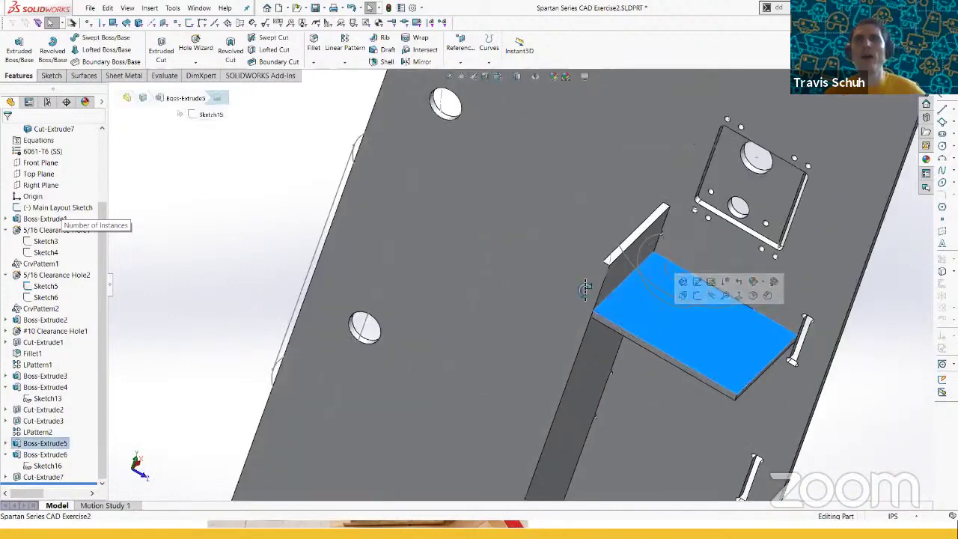
{"action": "middle_click_drag", "start_coordinate": [586, 288], "coordinate": [680, 288]}
{"action": "key", "text": "ctrl+8"}
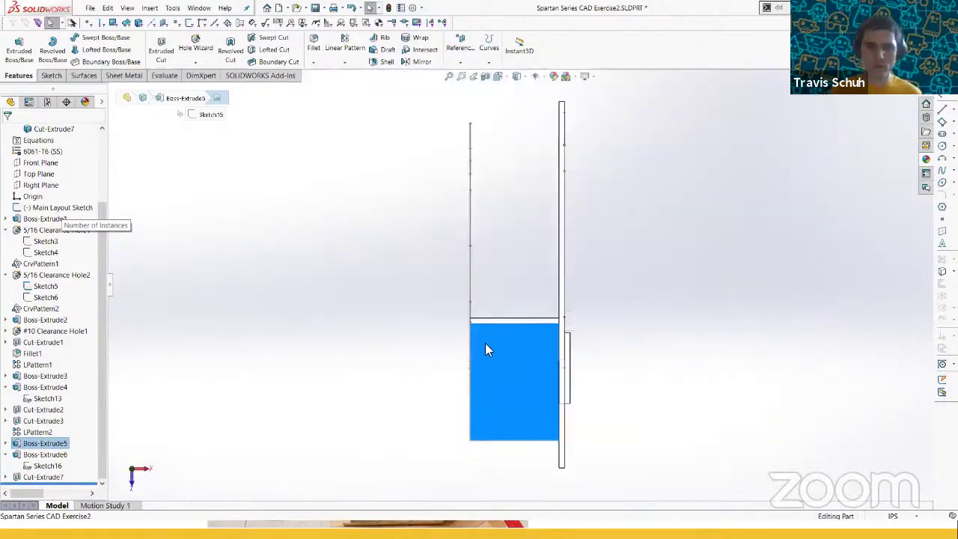
{"action": "key", "text": "i"}
- On the narrow face meeting the long vertical plate, sketch a full-thickness rectangle about 1.18 in long at the end away from the side plate
{"action": "scroll", "coordinate": [471, 317], "scroll_direction": "down", "scroll_amount": 3}
{"action": "mouse_move", "coordinate": [472, 319]}
{"action": "middle_mouse_down"}
{"action": "mouse_move", "coordinate": [552, 246]}
{"action": "mouse_move", "coordinate": [773, 337]}
{"action": "mouse_move", "coordinate": [594, 367]}
{"action": "mouse_move", "coordinate": [566, 359]}
{"action": "middle_mouse_up"}
{"action": "left_click", "coordinate": [564, 353]}
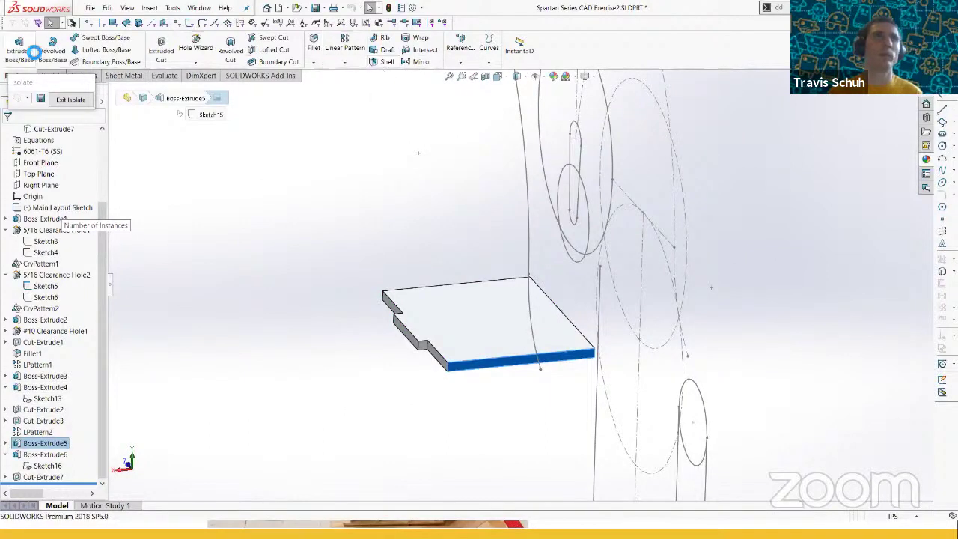
{"action": "left_click", "coordinate": [34, 54]}
{"action": "scroll", "coordinate": [569, 389], "scroll_direction": "down", "scroll_amount": 4}
{"action": "key", "text": "s"}
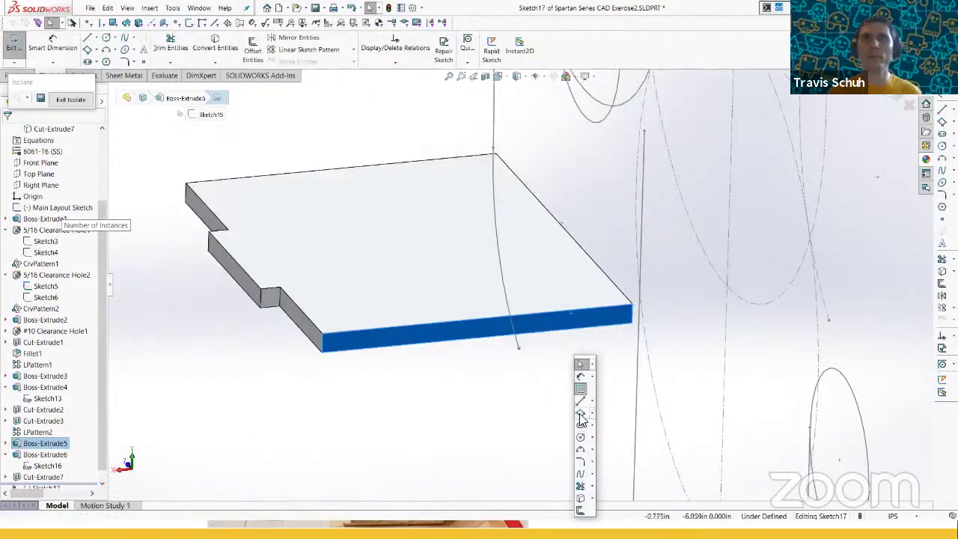
{"action": "left_click", "coordinate": [581, 414]}
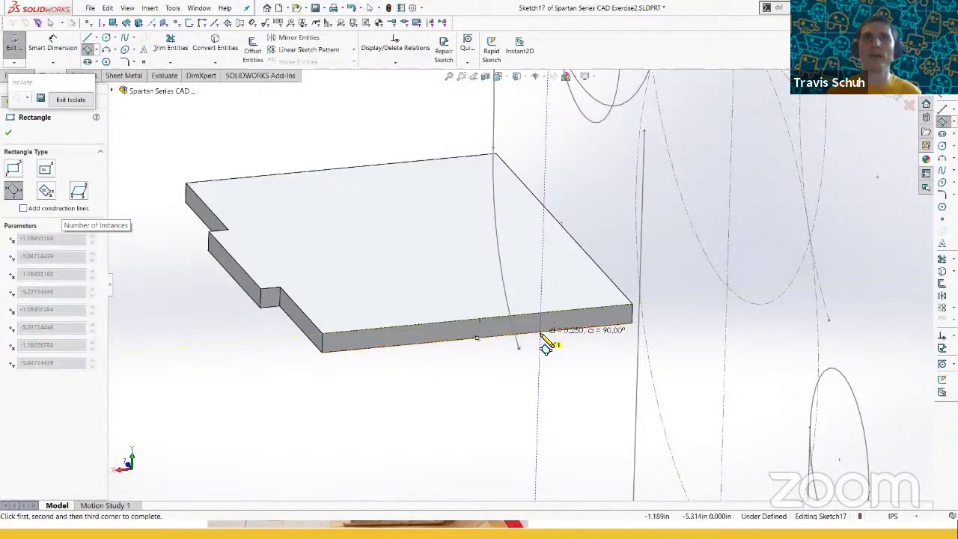
{"action": "left_click", "coordinate": [632, 324]}
- Dimension the end rectangle's length to 1 in
{"action": "key", "text": "d"}
{"action": "left_click", "coordinate": [586, 309]}
{"action": "left_click", "coordinate": [581, 291]}
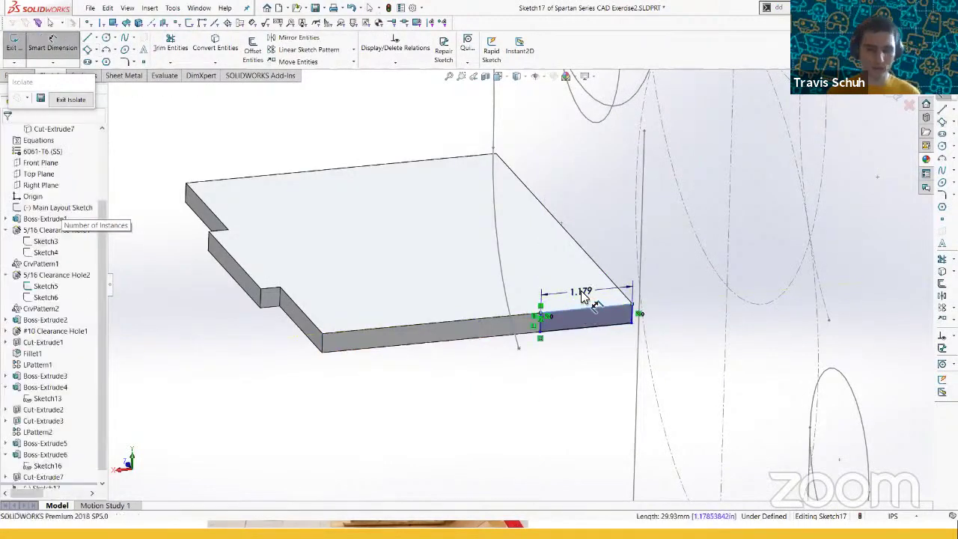
{"action": "left_click", "coordinate": [584, 296]}
{"action": "type", "text": "1.000in"}
{"action": "key", "text": "Return"}
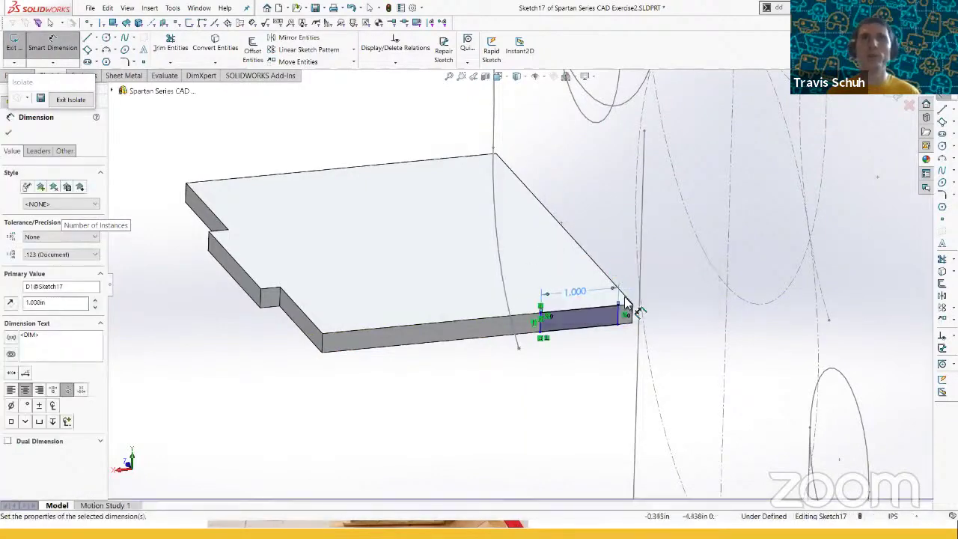
{"action": "key", "text": "Escape"}
- Make the rectangle's outer short side collinear with the crosswise plate's short end edge
{"action": "left_click", "coordinate": [618, 311]}
{"action": "left_click", "coordinate": [632, 307], "text": "ctrl"}
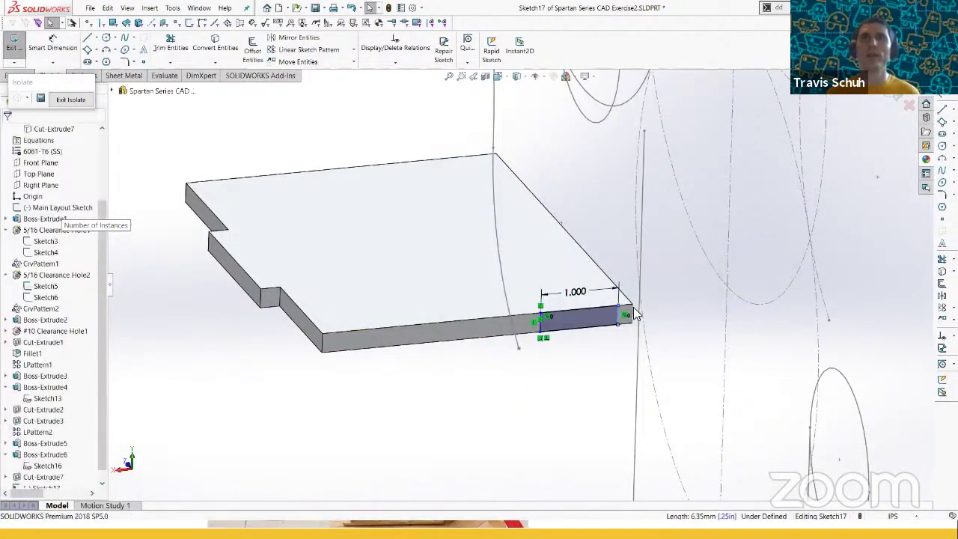
{"action": "key", "text": "l"}
{"action": "key", "text": "Escape"}
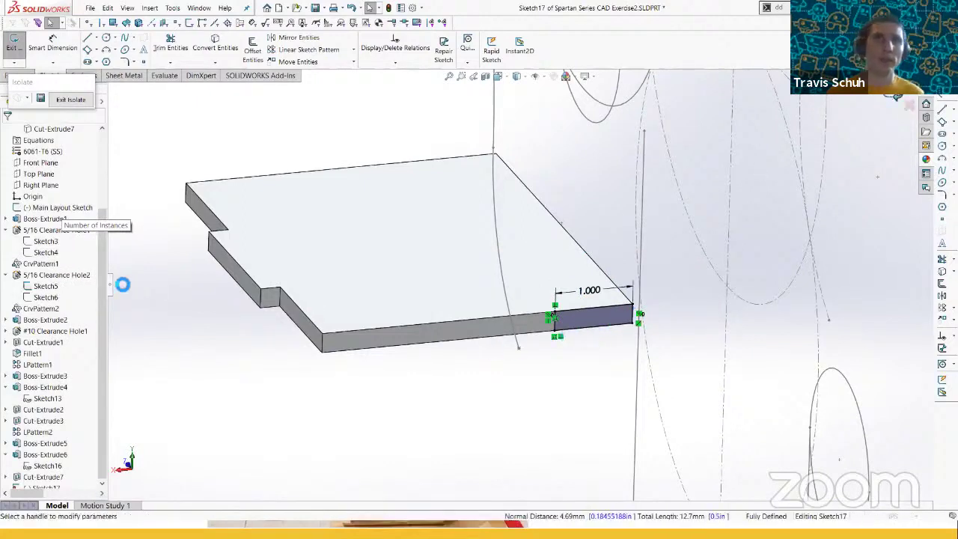
- Extrude the 1 in rectangle 0.25 in as a second tab merged with the crosswise plate
{"action": "key", "text": "e"}
{"action": "left_click", "coordinate": [7, 133]}
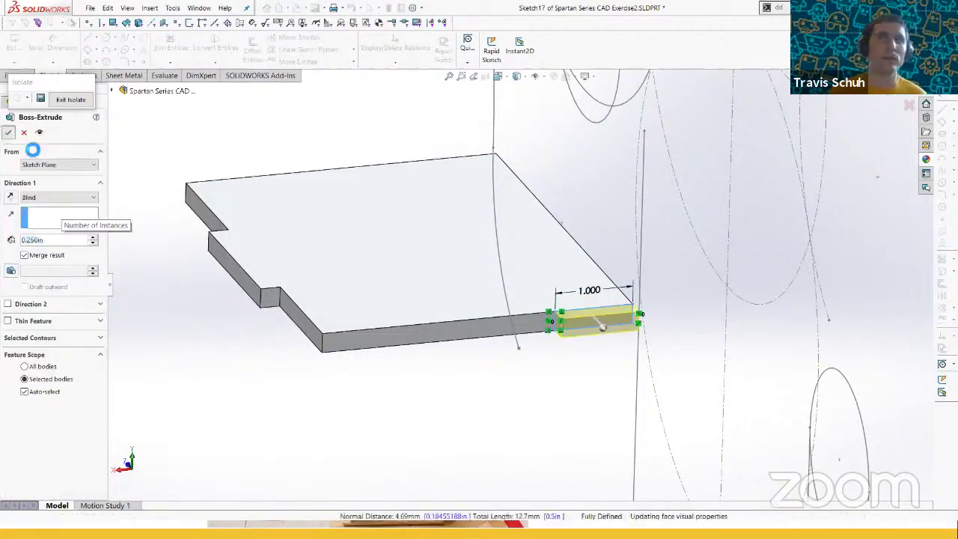
{"action": "scroll", "coordinate": [556, 350], "scroll_direction": "up", "scroll_amount": 2}
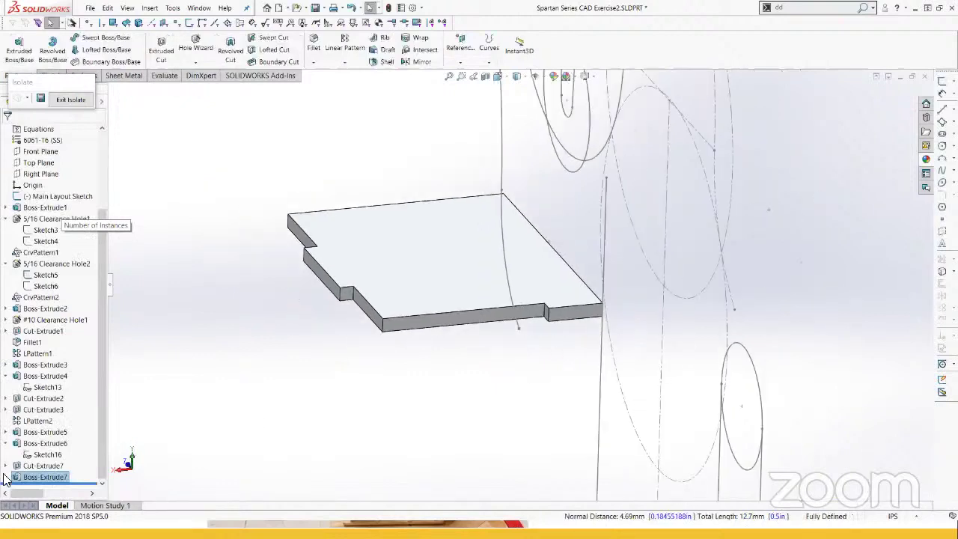
- Extrude the end tab's existing sketch 0.25 in outward from a vertex on the crosswise plate's opposite edge, merged with the plate
{"action": "left_click", "coordinate": [6, 477]}
{"action": "scroll", "coordinate": [524, 277], "scroll_direction": "up", "scroll_amount": 3}
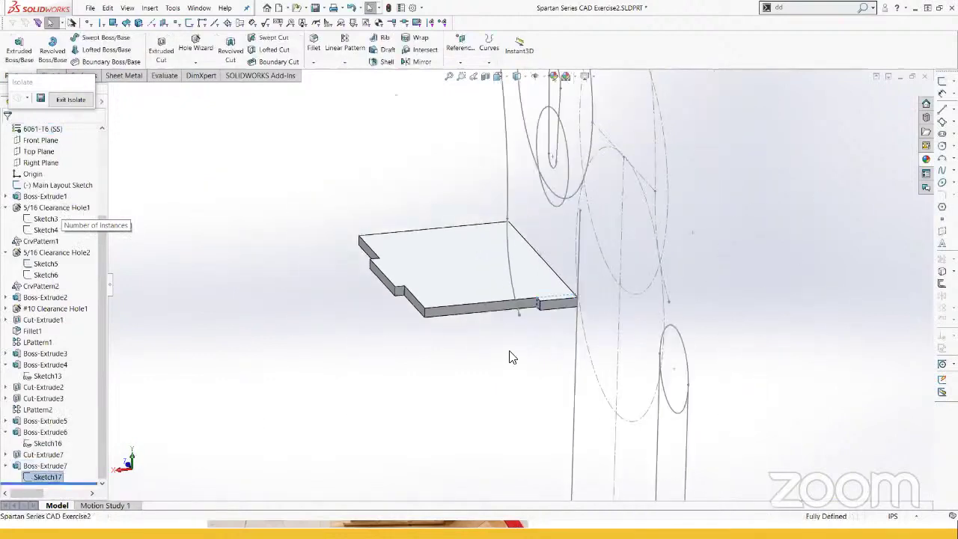
{"action": "middle_click_drag", "start_coordinate": [492, 275], "coordinate": [552, 353]}
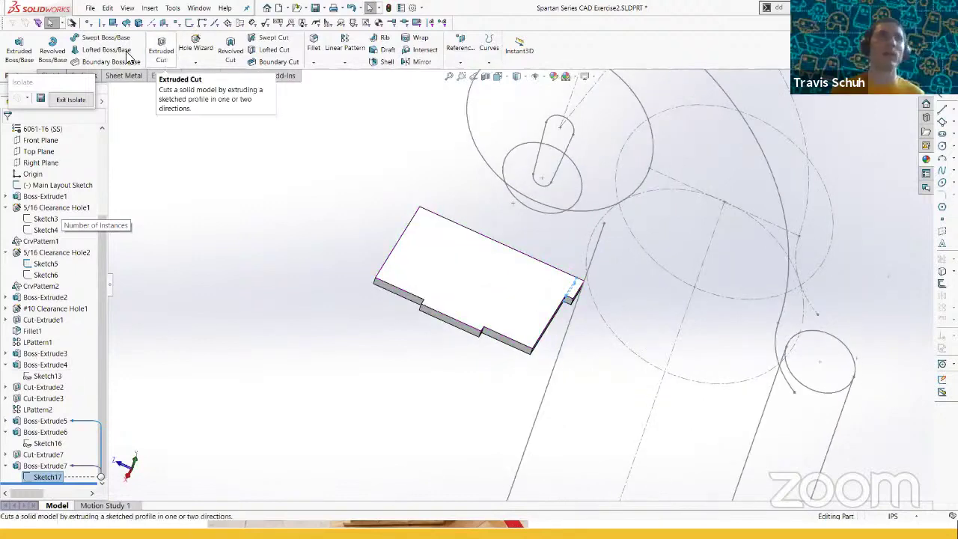
{"action": "left_click", "coordinate": [12, 55]}
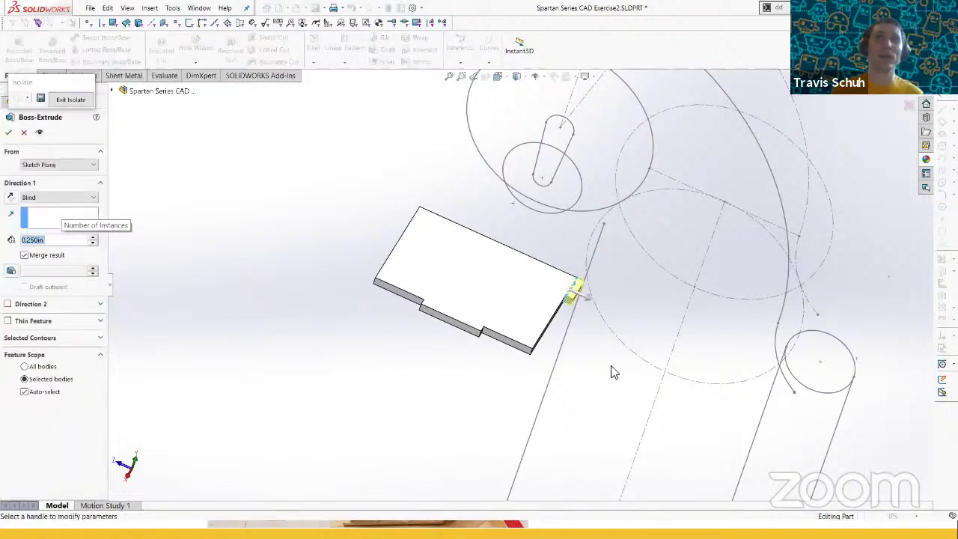
{"action": "left_click", "coordinate": [55, 163]}
{"action": "left_click", "coordinate": [45, 187]}
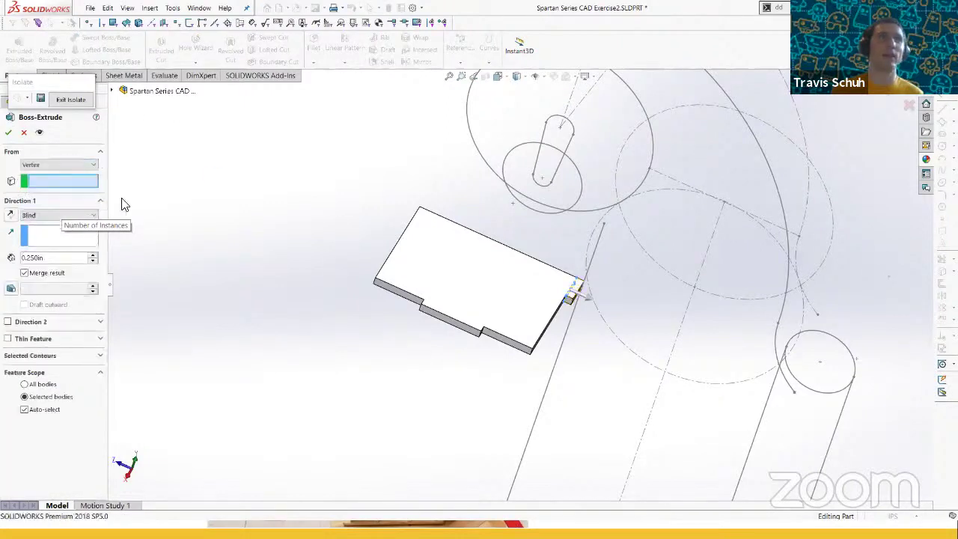
{"action": "middle_click_drag", "start_coordinate": [451, 294], "coordinate": [341, 193]}
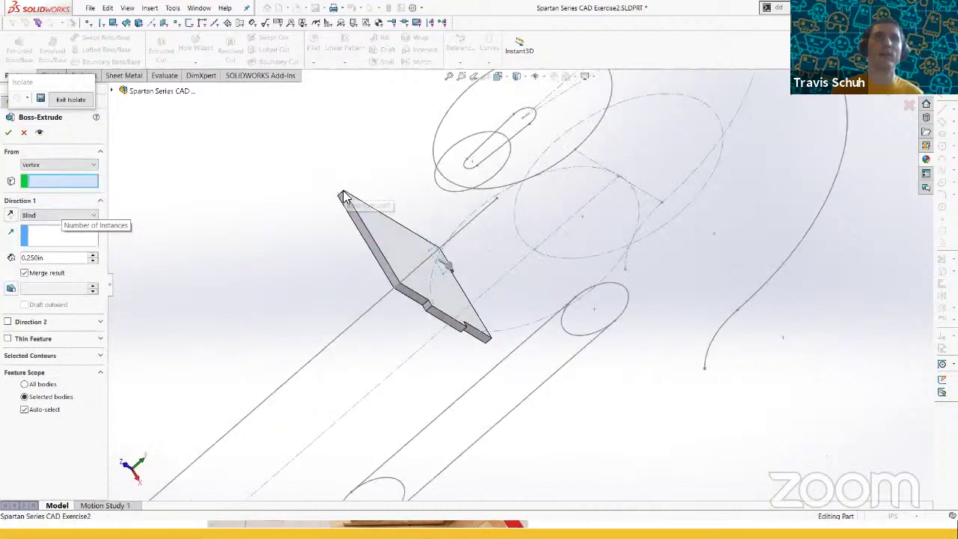
{"action": "left_click", "coordinate": [343, 192]}
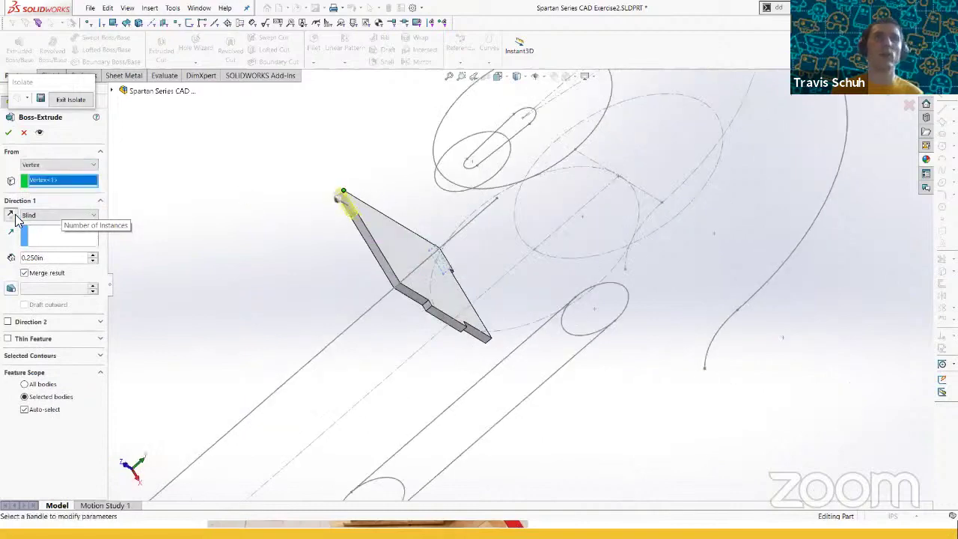
{"action": "left_click", "coordinate": [8, 133]}
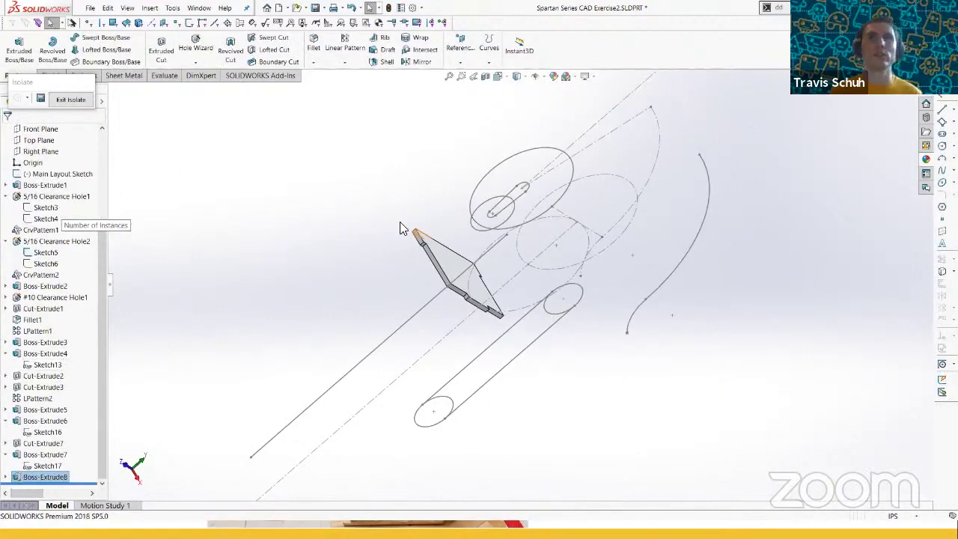
- Exit the isolated view of the crosswise plate and isolate the long vertical plate with the row of tabs
{"action": "middle_click_drag", "start_coordinate": [401, 229], "coordinate": [77, 86]}
{"action": "left_click", "coordinate": [76, 102]}
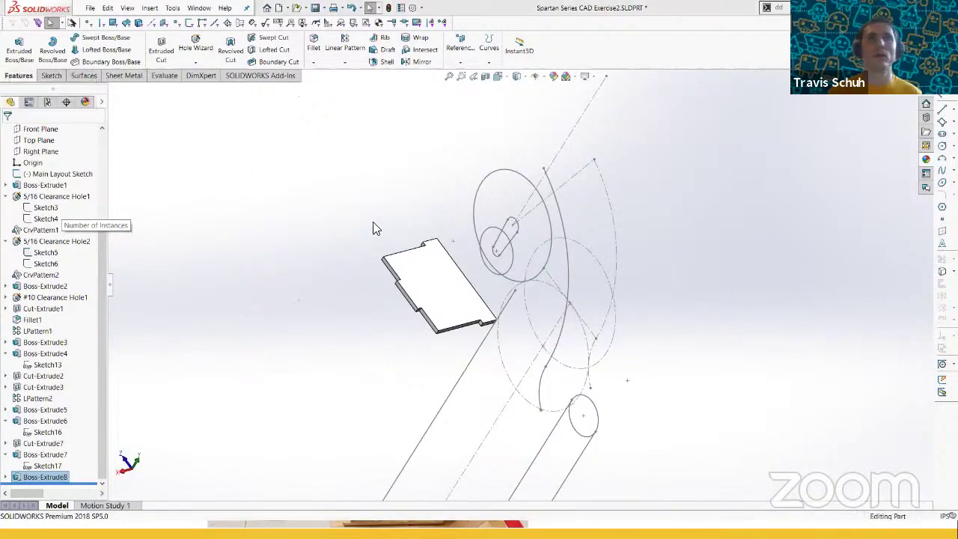
{"action": "middle_click_drag", "start_coordinate": [549, 259], "coordinate": [421, 160]}
{"action": "left_click", "coordinate": [383, 278]}
{"action": "key", "text": "i"}
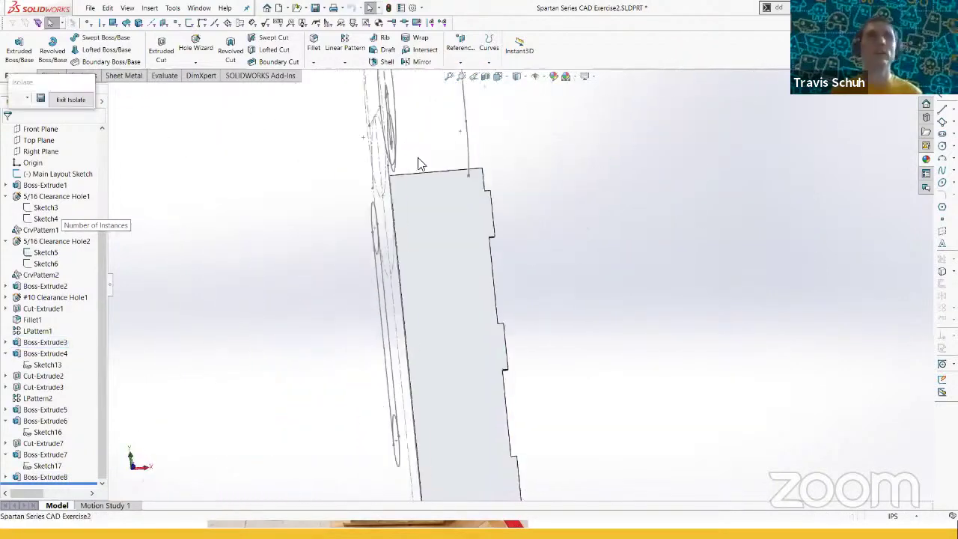
- Start a cut sketch on the long plate's broad face with circles of about 0.30 and 0.43 in radius at the uppermost tab's inner corners
{"action": "left_click", "coordinate": [168, 51]}
{"action": "left_click", "coordinate": [453, 227]}
{"action": "scroll", "coordinate": [493, 193], "scroll_direction": "down", "scroll_amount": 4}
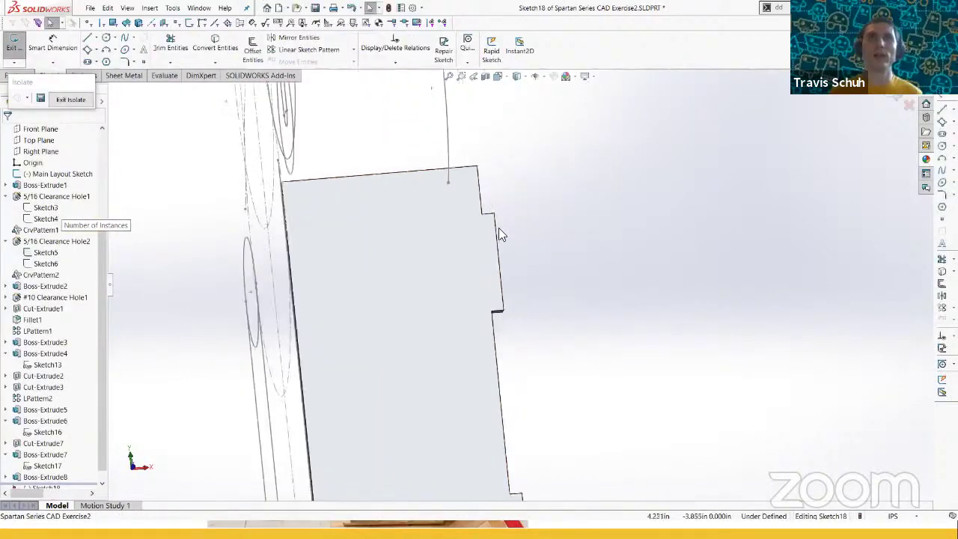
{"action": "key", "text": "s"}
{"action": "left_click", "coordinate": [504, 292]}
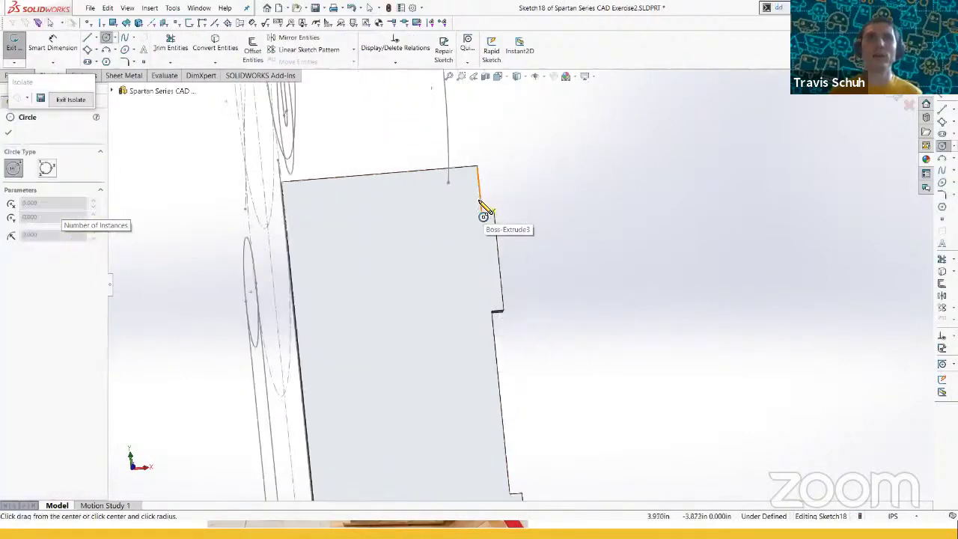
{"action": "left_click", "coordinate": [479, 200]}
{"action": "left_click", "coordinate": [482, 215]}
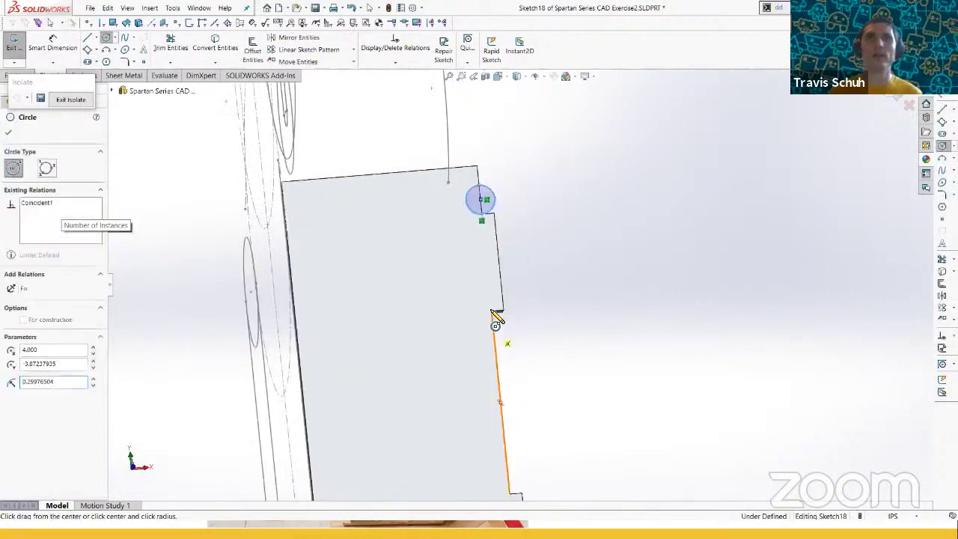
{"action": "left_click", "coordinate": [493, 331]}
{"action": "left_click", "coordinate": [498, 352]}
- Sketch edge-centred circles of about 0.23 and 0.35 in radius through the second tab's inner corners
{"action": "scroll", "coordinate": [505, 380], "scroll_direction": "down", "scroll_amount": 3}
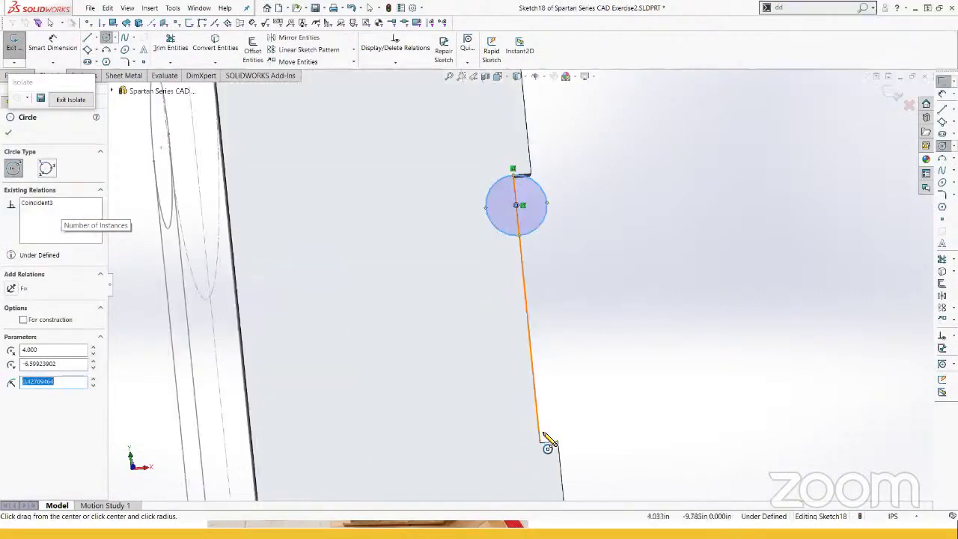
{"action": "left_click", "coordinate": [539, 427]}
{"action": "left_click", "coordinate": [544, 444]}
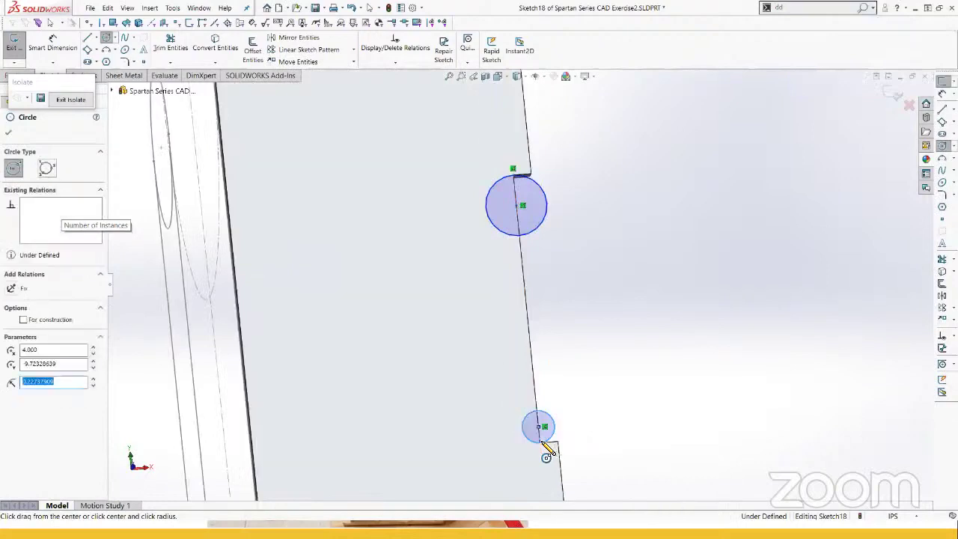
{"action": "key", "text": "Escape"}
{"action": "left_click", "coordinate": [549, 443], "text": "ctrl"}
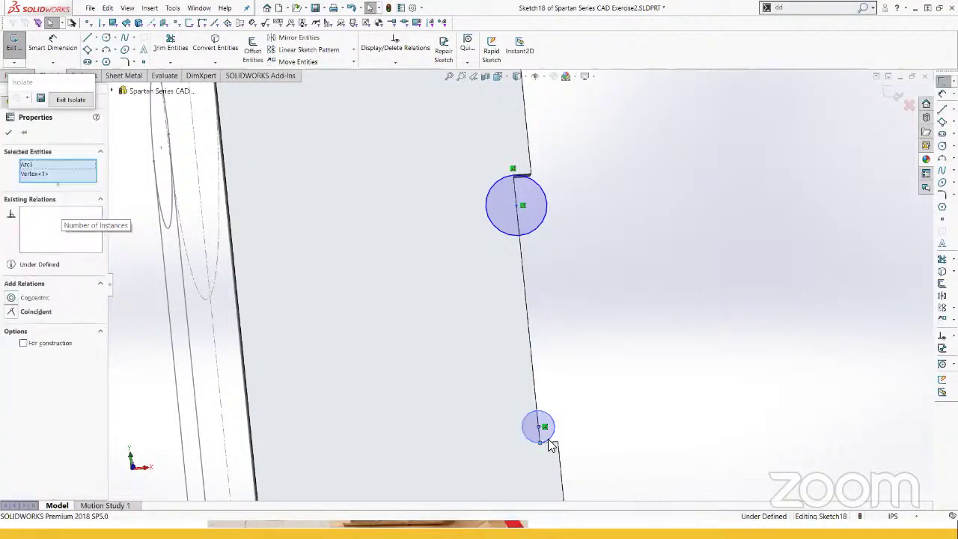
{"action": "key", "text": "Escape"}
{"action": "scroll", "coordinate": [548, 443], "scroll_direction": "up", "scroll_amount": 5}
{"action": "scroll", "coordinate": [546, 444], "scroll_direction": "down", "scroll_amount": 3}
{"action": "key", "text": "s"}
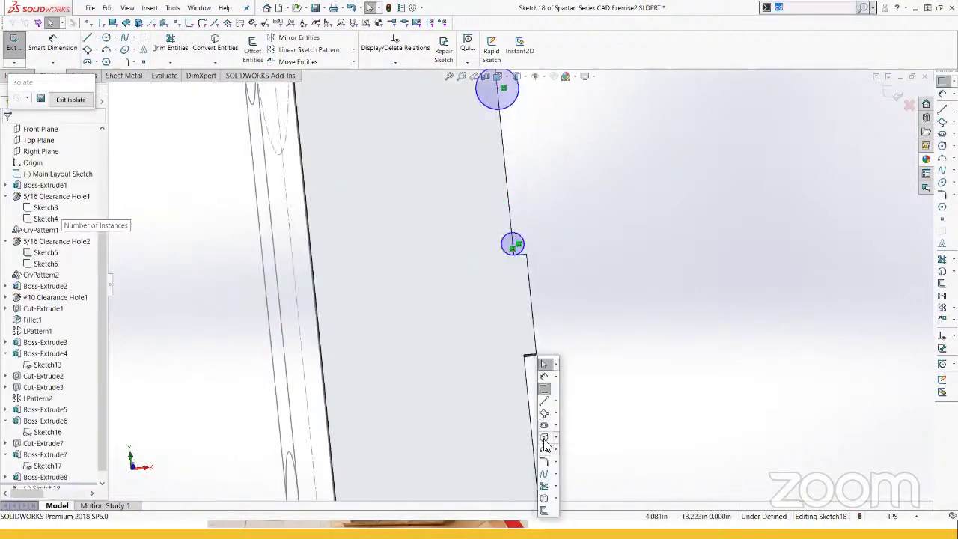
{"action": "left_click", "coordinate": [544, 440]}
{"action": "left_click", "coordinate": [527, 370]}
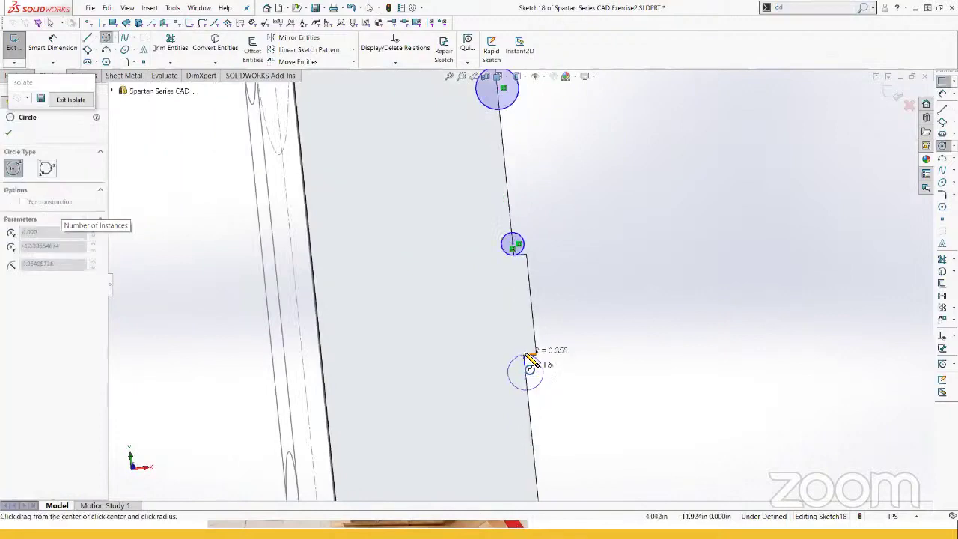
{"action": "left_click", "coordinate": [524, 354]}
- Sketch edge-centred circles of about 0.45 and 0.48 in radius through the third tab's inner corners
{"action": "scroll", "coordinate": [525, 416], "scroll_direction": "up", "scroll_amount": 3}
{"action": "scroll", "coordinate": [535, 418], "scroll_direction": "down", "scroll_amount": 2}
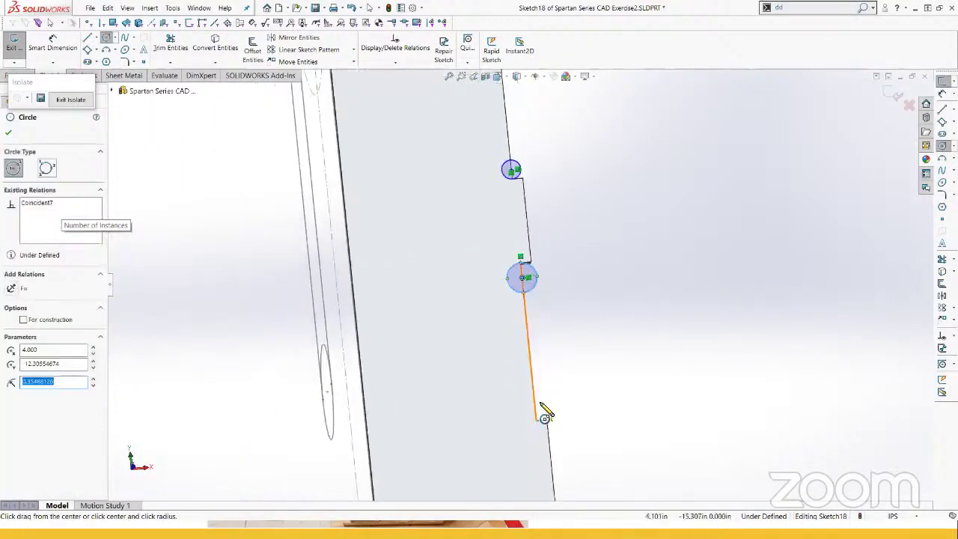
{"action": "left_click", "coordinate": [535, 404]}
{"action": "left_click", "coordinate": [537, 424]}
{"action": "scroll", "coordinate": [540, 446], "scroll_direction": "up", "scroll_amount": 2}
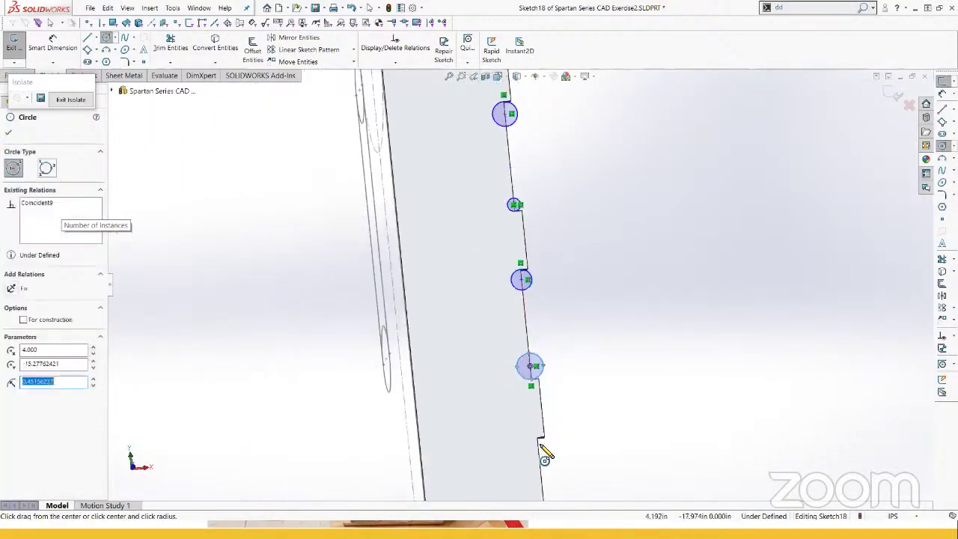
{"action": "scroll", "coordinate": [540, 452], "scroll_direction": "down", "scroll_amount": 1}
{"action": "left_click", "coordinate": [539, 442]}
{"action": "left_click", "coordinate": [537, 432]}
- Sketch edge-centred circles of about 0.74 and 0.24 in radius through the lowest tab's inner corners
{"action": "scroll", "coordinate": [536, 446], "scroll_direction": "up", "scroll_amount": 2}
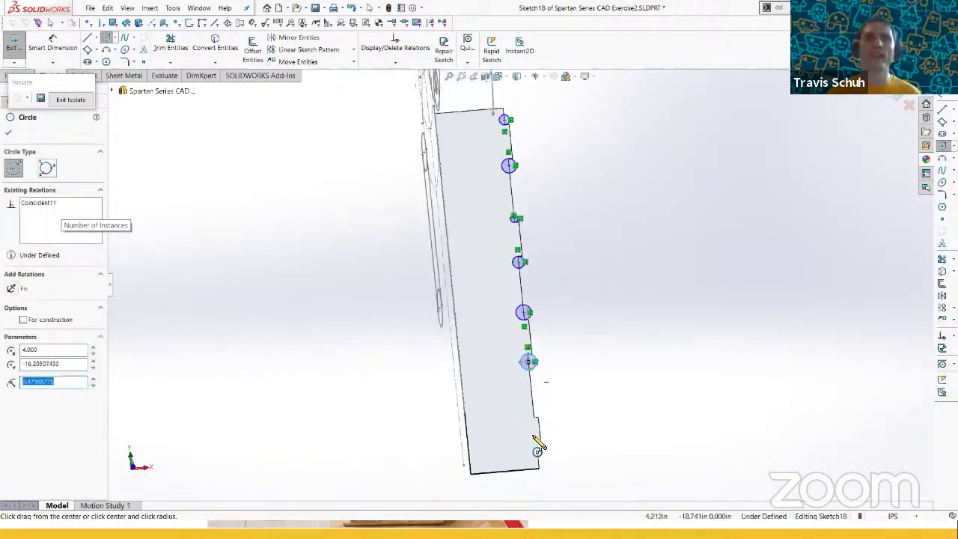
{"action": "scroll", "coordinate": [532, 382], "scroll_direction": "down", "scroll_amount": 1}
{"action": "left_click", "coordinate": [536, 403]}
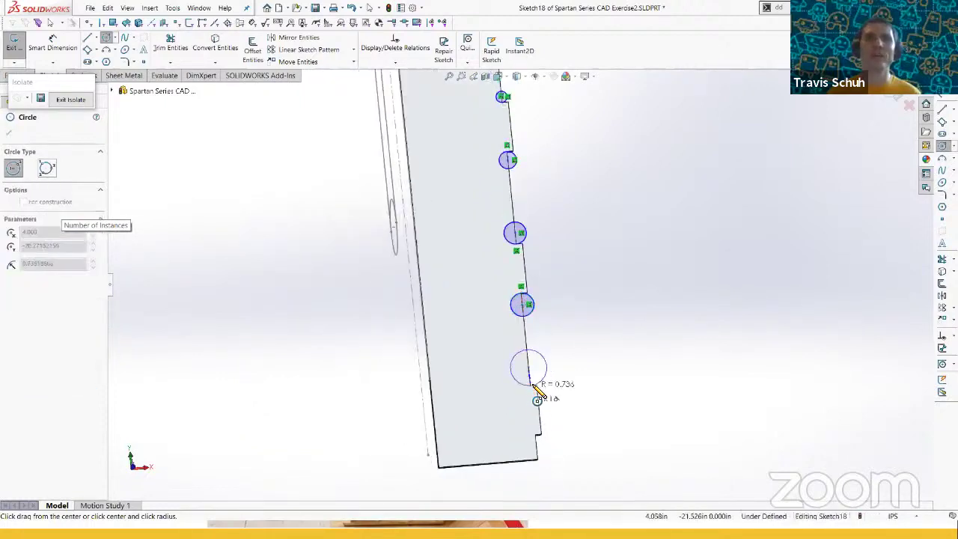
{"action": "left_click", "coordinate": [531, 384]}
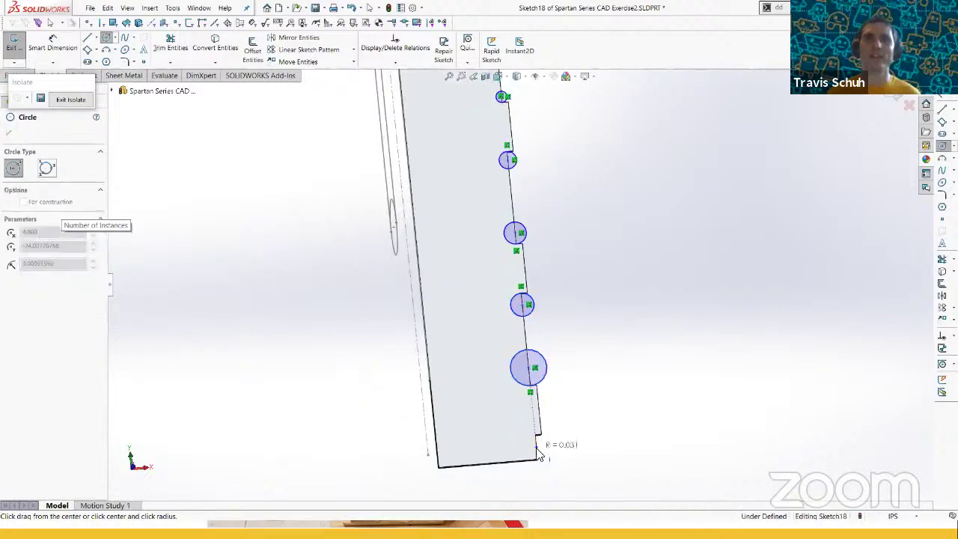
{"action": "scroll", "coordinate": [539, 453], "scroll_direction": "down", "scroll_amount": 3}
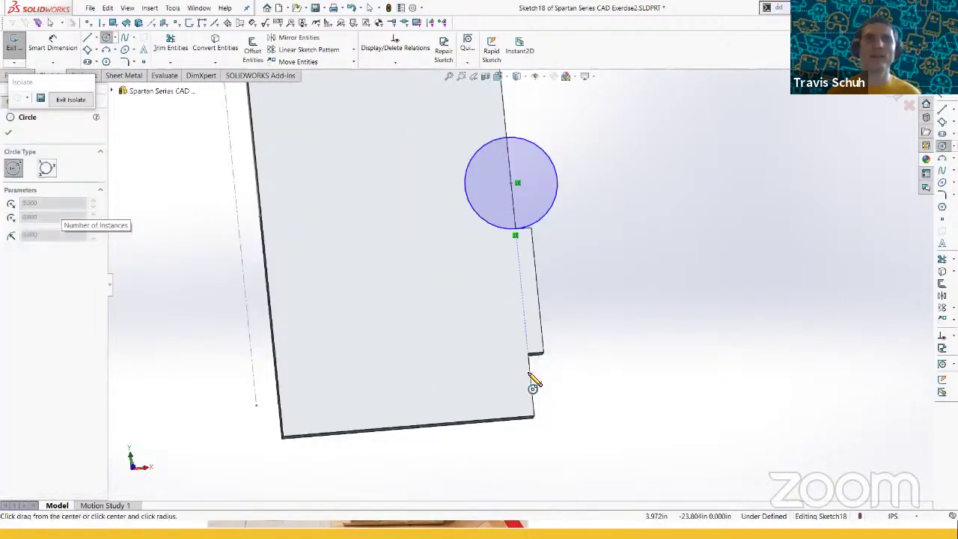
{"action": "key", "text": "Escape"}
{"action": "key", "text": "s"}
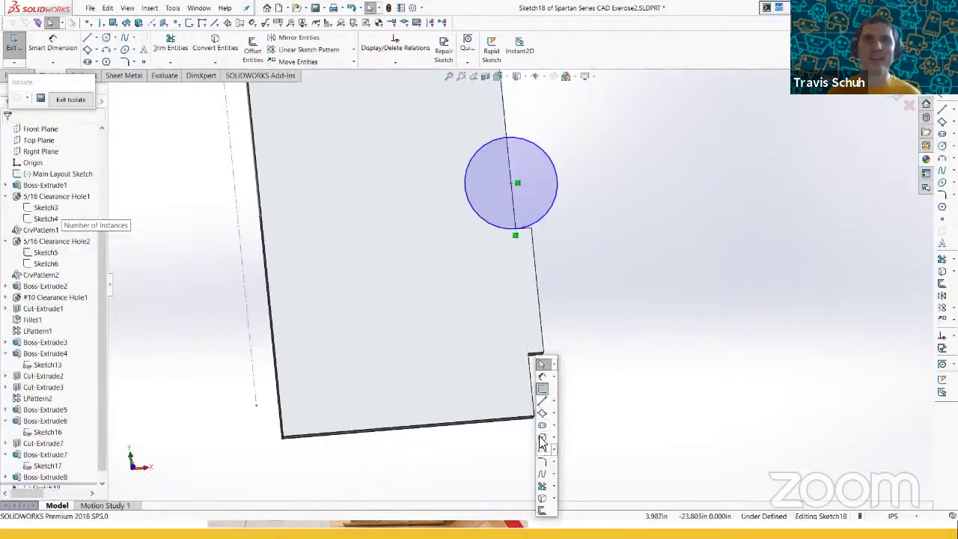
{"action": "left_click", "coordinate": [542, 439]}
{"action": "left_click", "coordinate": [530, 368]}
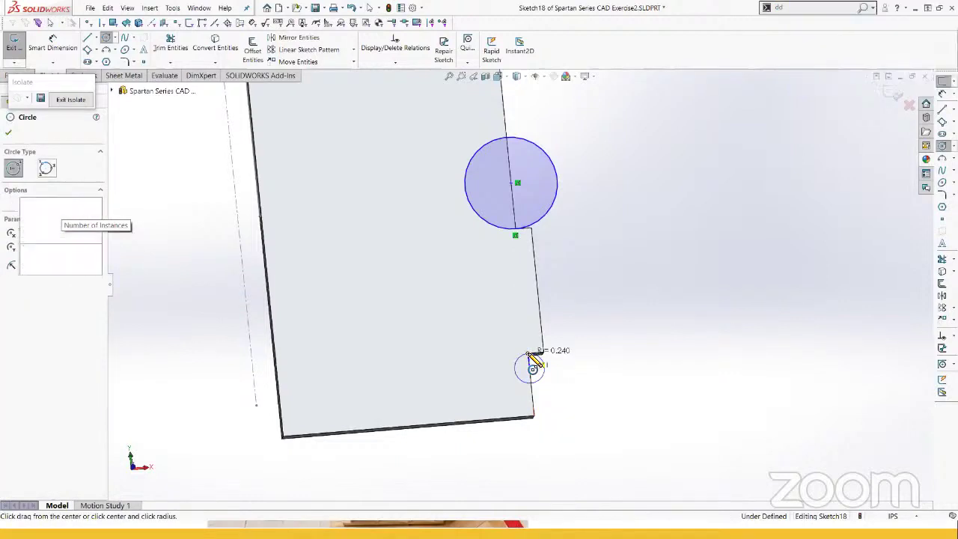
{"action": "left_click", "coordinate": [528, 353]}
{"action": "scroll", "coordinate": [532, 359], "scroll_direction": "up", "scroll_amount": 5}
{"action": "key", "text": "Escape"}
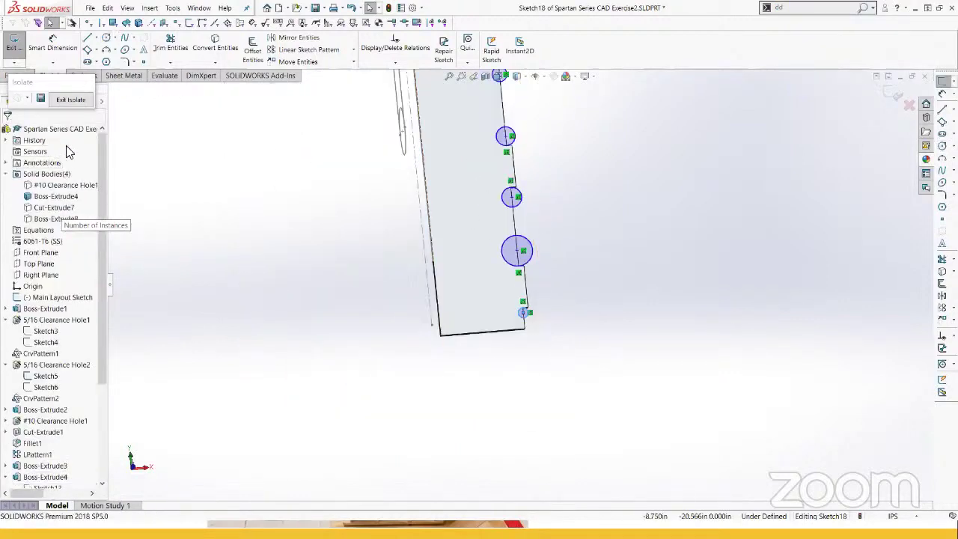
{"action": "right_click", "coordinate": [67, 152]}
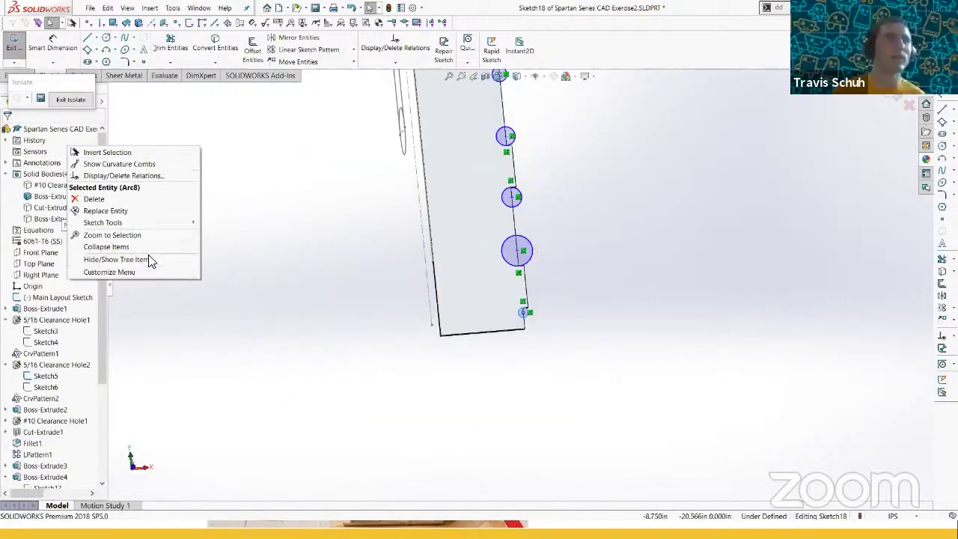
{"action": "right_click", "coordinate": [52, 133]}
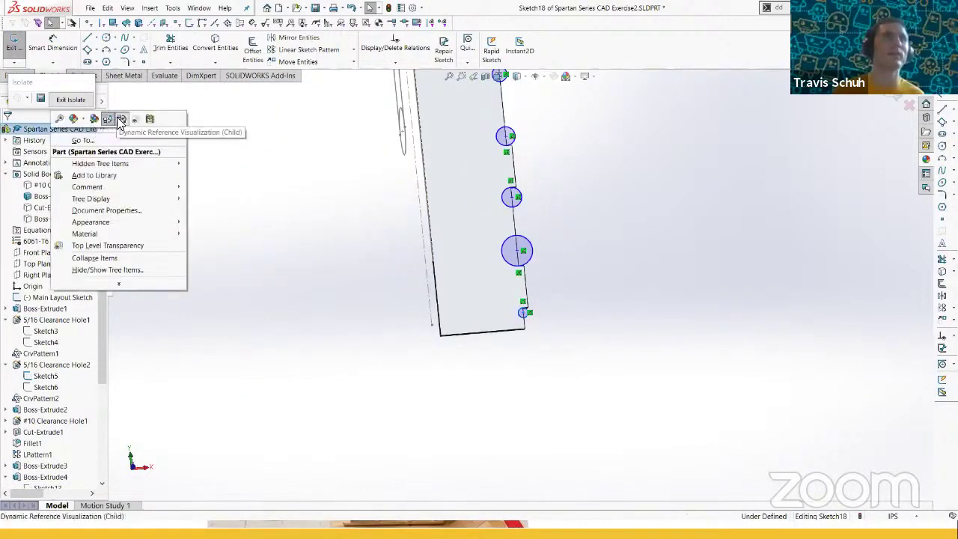
{"action": "left_click", "coordinate": [291, 166]}
- Make all the corner circles along the tabbed edge equal in size
{"action": "scroll", "coordinate": [515, 263], "scroll_direction": "up", "scroll_amount": 5}
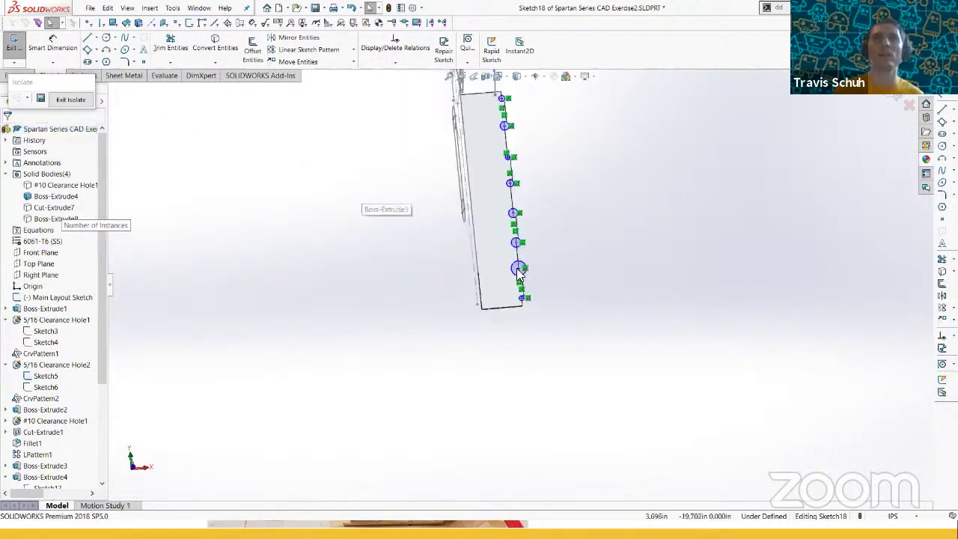
{"action": "left_click_drag", "start_coordinate": [577, 335], "coordinate": [492, 110]}
{"action": "left_click", "coordinate": [572, 166]}
- Dimension the uppermost corner circle to a diameter of 0.18 in
{"action": "scroll", "coordinate": [501, 146], "scroll_direction": "down", "scroll_amount": 10}
{"action": "key", "text": "d"}
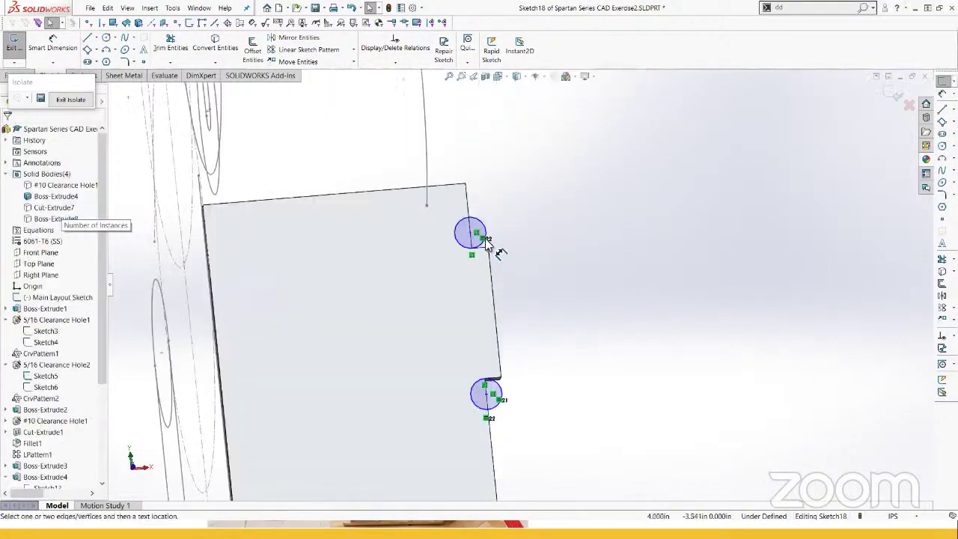
{"action": "left_click", "coordinate": [476, 219]}
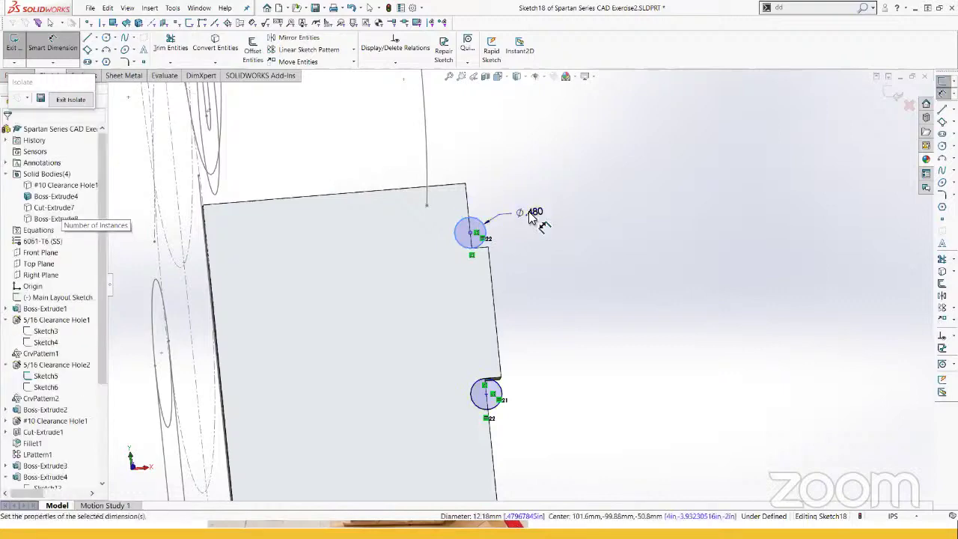
{"action": "double_click", "coordinate": [490, 202]}
{"action": "type", "text": ".18"}
{"action": "key", "text": "Return"}
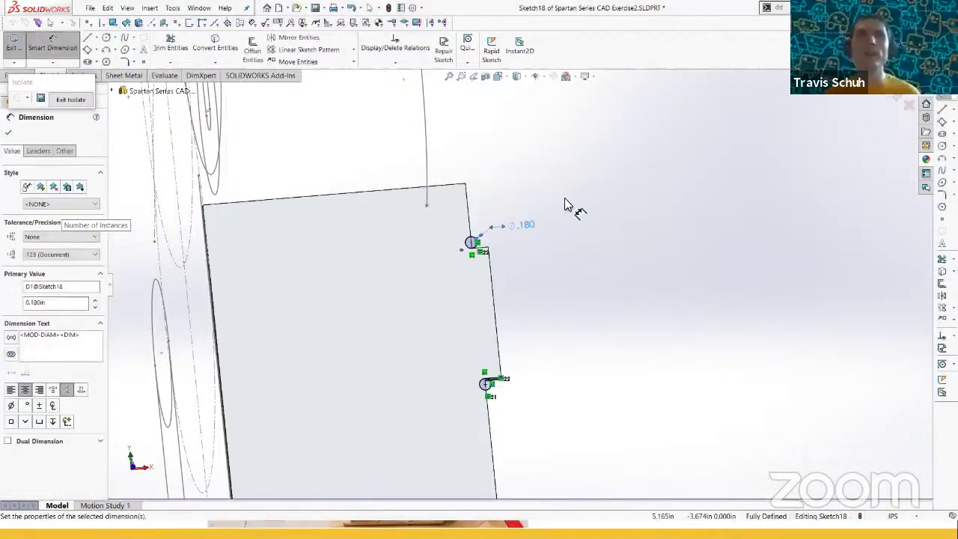
{"action": "key", "text": "Escape"}
- Cut the corner circles 0.25 in deep into the long plate, reversing the cut direction
{"action": "key", "text": "c"}
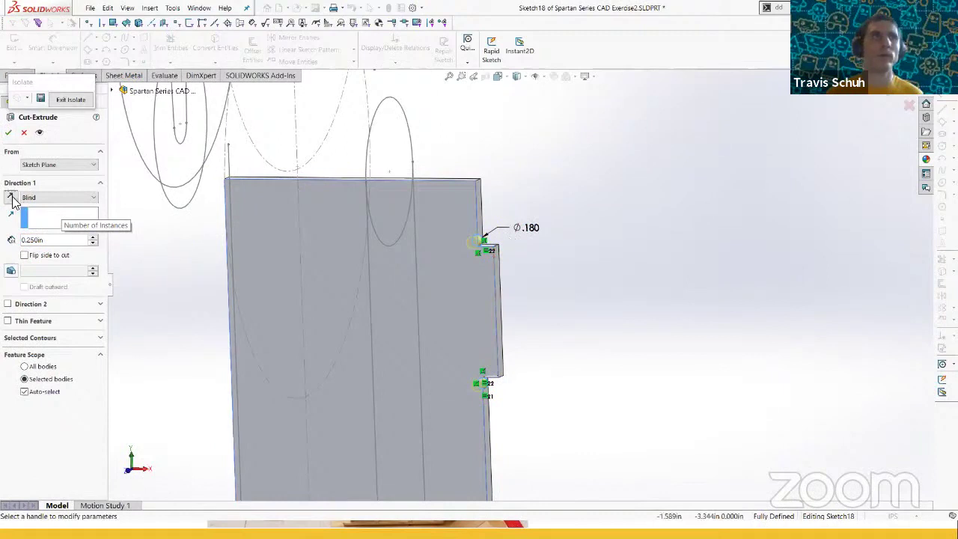
{"action": "middle_click_drag", "start_coordinate": [513, 281], "coordinate": [557, 290]}
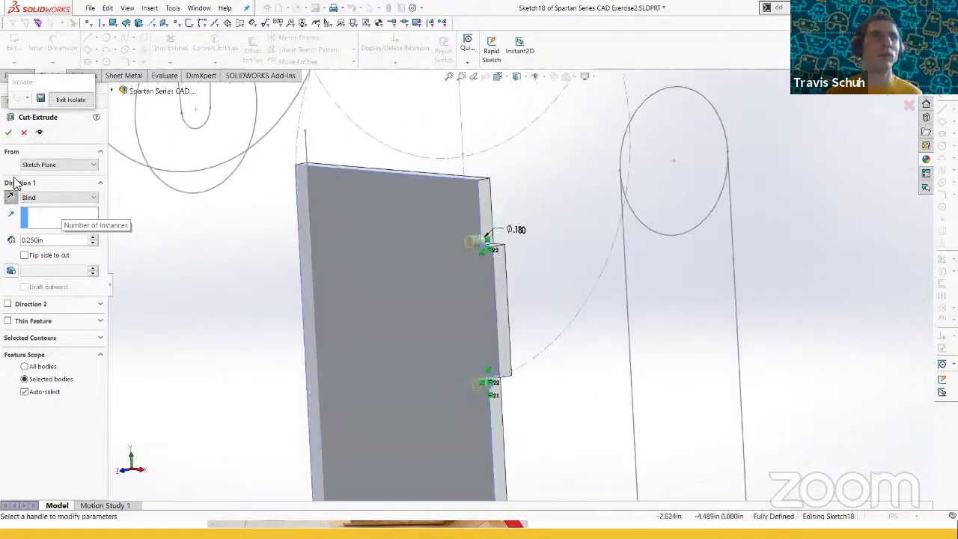
{"action": "left_click", "coordinate": [30, 257]}
{"action": "left_click", "coordinate": [8, 132]}
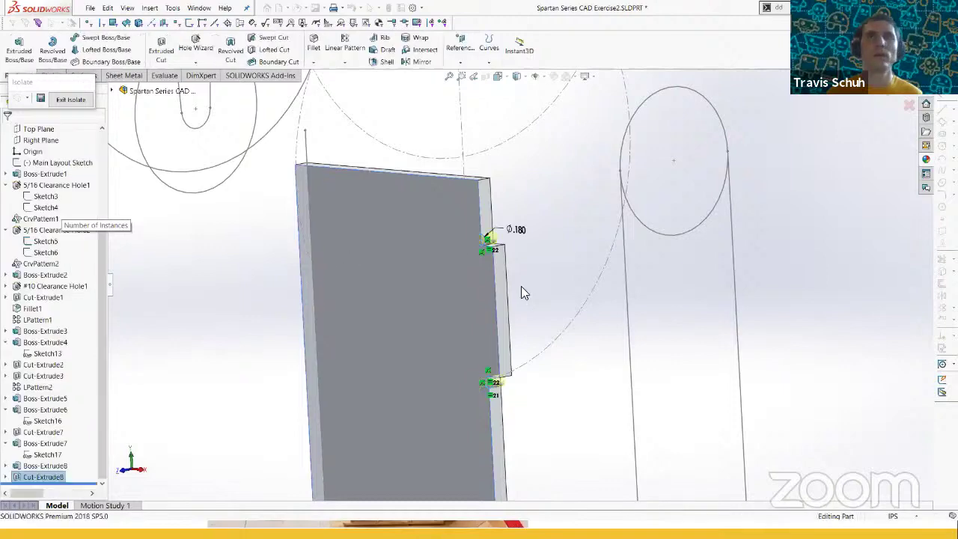
- Exit the isolated view of the long plate to bring all the other plates back
{"action": "middle_click_drag", "start_coordinate": [521, 286], "coordinate": [579, 384]}
{"action": "scroll", "coordinate": [579, 385], "scroll_direction": "up", "scroll_amount": 5}
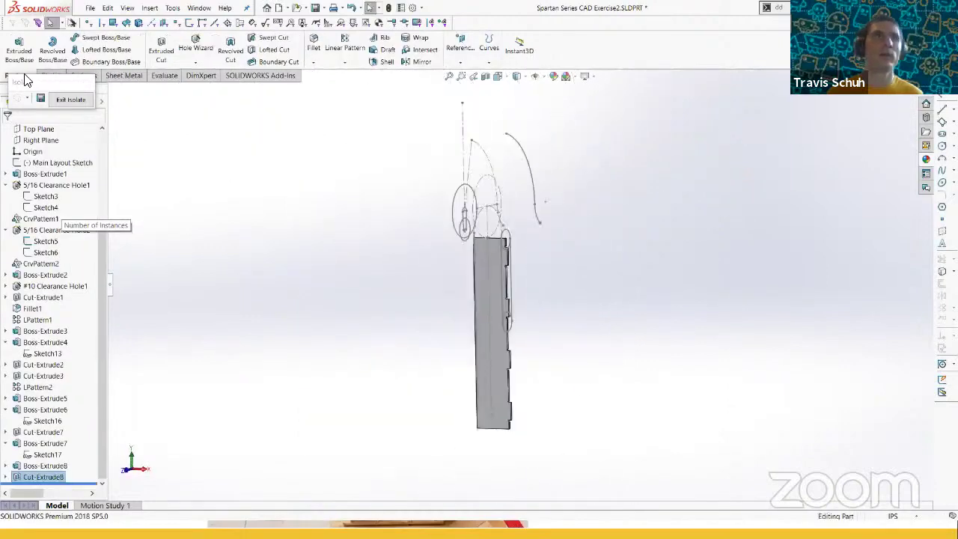
{"action": "left_click", "coordinate": [60, 100]}
- Reuse the crosswise plate's tab sketch (Sketch17) to cut 0.25 in deep into the long vertical plate only, reversing the cut direction
{"action": "middle_click_drag", "start_coordinate": [486, 320], "coordinate": [490, 224]}
{"action": "scroll", "coordinate": [511, 316], "scroll_direction": "down", "scroll_amount": 5}
{"action": "left_click", "coordinate": [540, 204]}
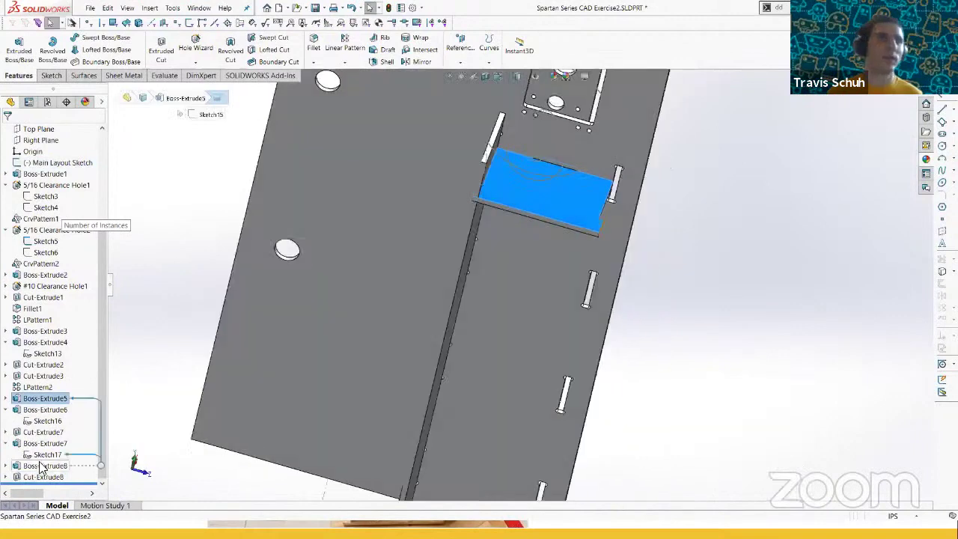
{"action": "left_click", "coordinate": [7, 466]}
{"action": "left_click", "coordinate": [51, 478]}
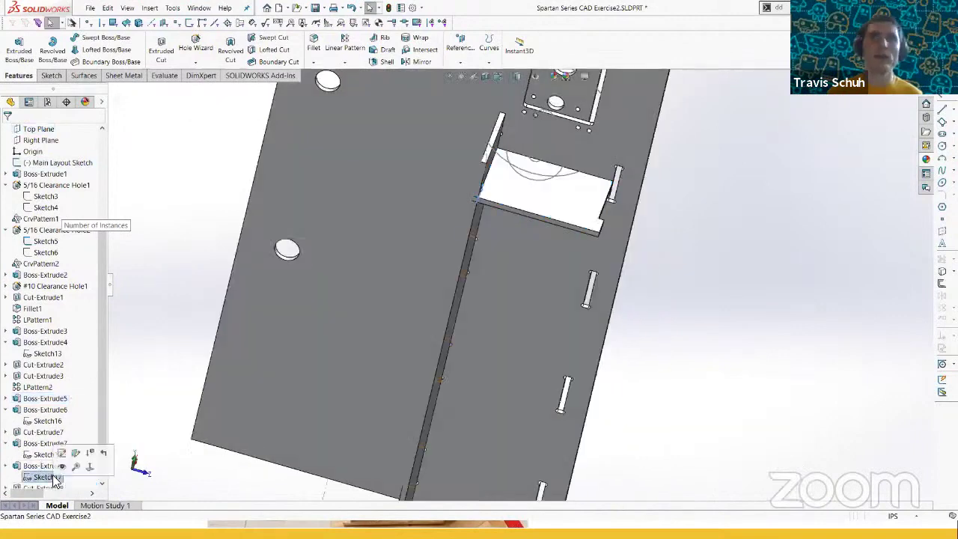
{"action": "left_click", "coordinate": [166, 51]}
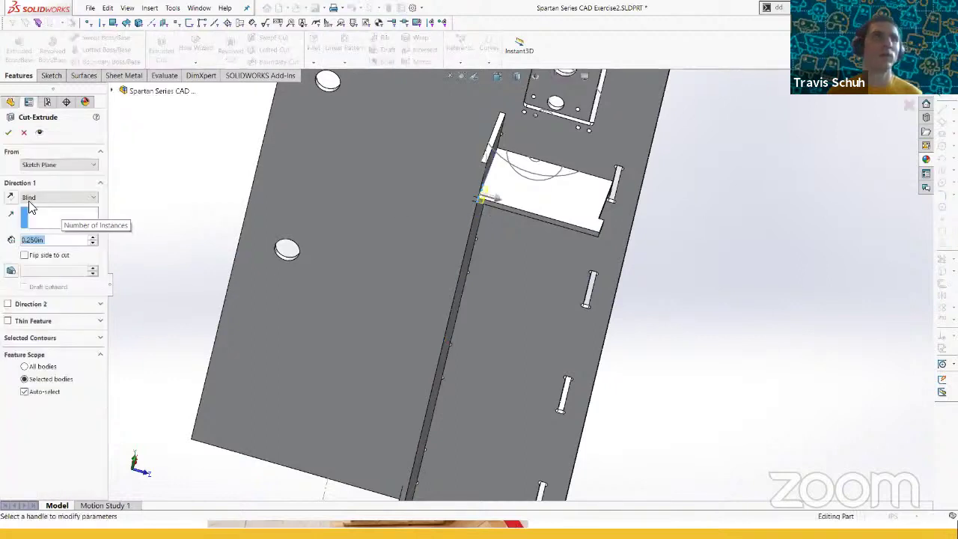
{"action": "left_click", "coordinate": [25, 391]}
{"action": "middle_click_drag", "start_coordinate": [438, 252], "coordinate": [425, 247]}
{"action": "left_click", "coordinate": [416, 252]}
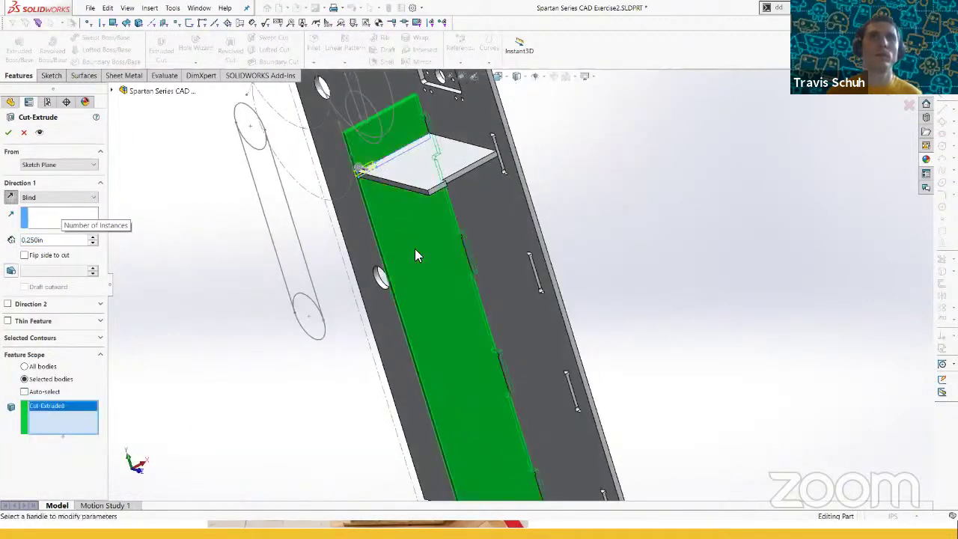
{"action": "left_click", "coordinate": [9, 133]}
- Examine the joint between the crosswise plate and the long vertical plate from several angles
{"action": "scroll", "coordinate": [423, 194], "scroll_direction": "down", "scroll_amount": 3}
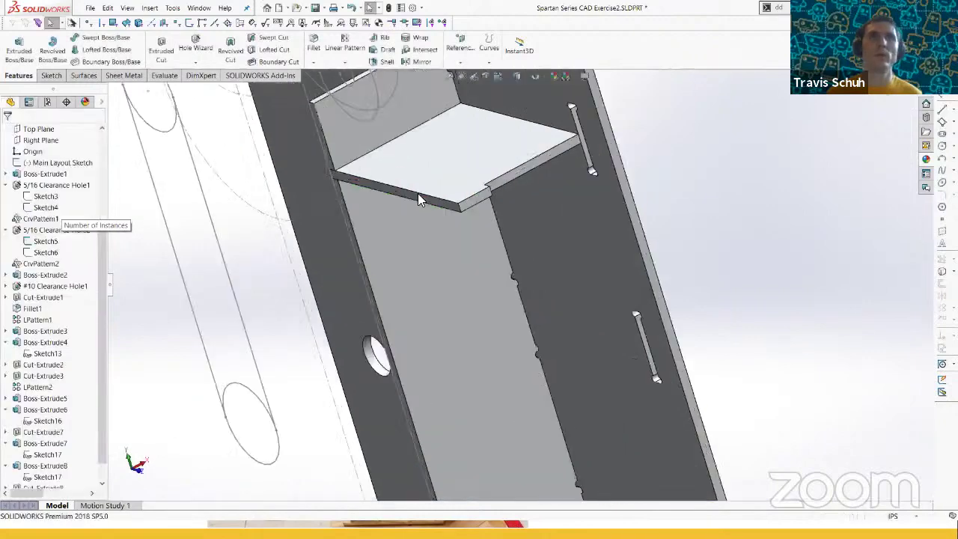
{"action": "middle_click_drag", "start_coordinate": [418, 193], "coordinate": [530, 189]}
{"action": "scroll", "coordinate": [504, 270], "scroll_direction": "up", "scroll_amount": 7}
{"action": "middle_click_drag", "start_coordinate": [502, 271], "coordinate": [451, 321]}
{"action": "scroll", "coordinate": [451, 325], "scroll_direction": "down", "scroll_amount": 3}
{"action": "middle_click_drag", "start_coordinate": [528, 290], "coordinate": [471, 208]}
{"action": "key", "text": "Escape"}
{"action": "scroll", "coordinate": [528, 359], "scroll_direction": "up", "scroll_amount": 4}
{"action": "scroll", "coordinate": [528, 359], "scroll_direction": "down", "scroll_amount": 4}
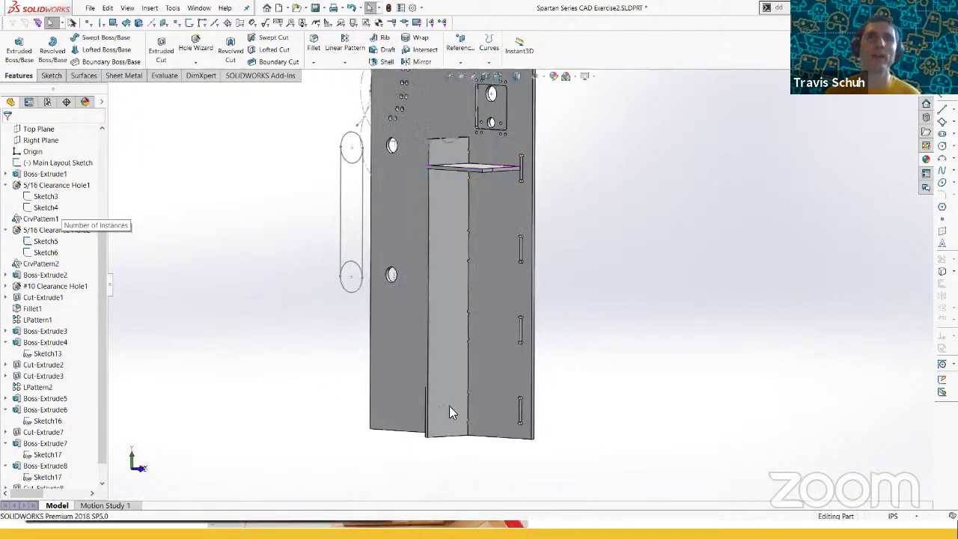
- Create a reference plane midway between the long vertical plate's bottom and top end faces
{"action": "scroll", "coordinate": [441, 412], "scroll_direction": "down", "scroll_amount": 2}
{"action": "scroll", "coordinate": [436, 411], "scroll_direction": "down", "scroll_amount": 3}
{"action": "middle_click_drag", "start_coordinate": [436, 412], "coordinate": [456, 292]}
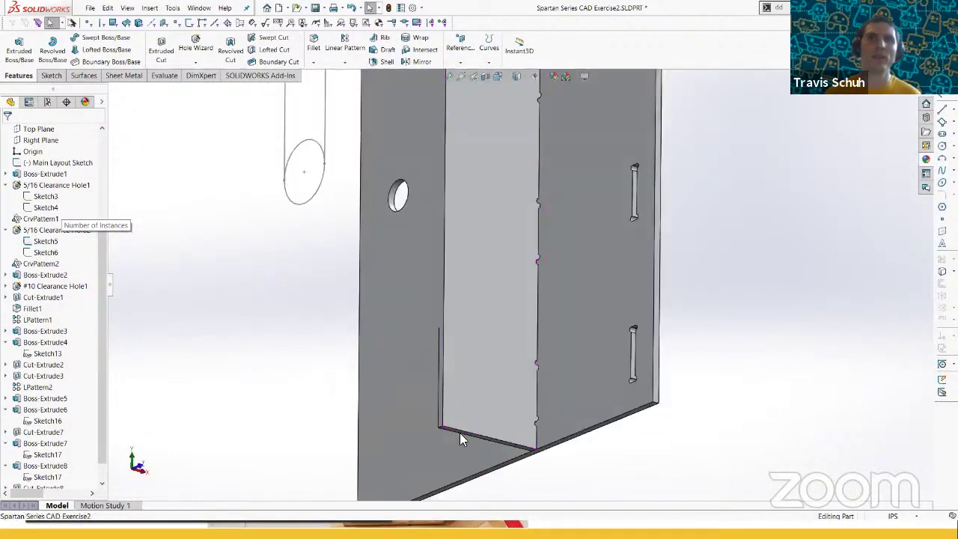
{"action": "left_click", "coordinate": [459, 433]}
{"action": "scroll", "coordinate": [459, 429], "scroll_direction": "down", "scroll_amount": 3}
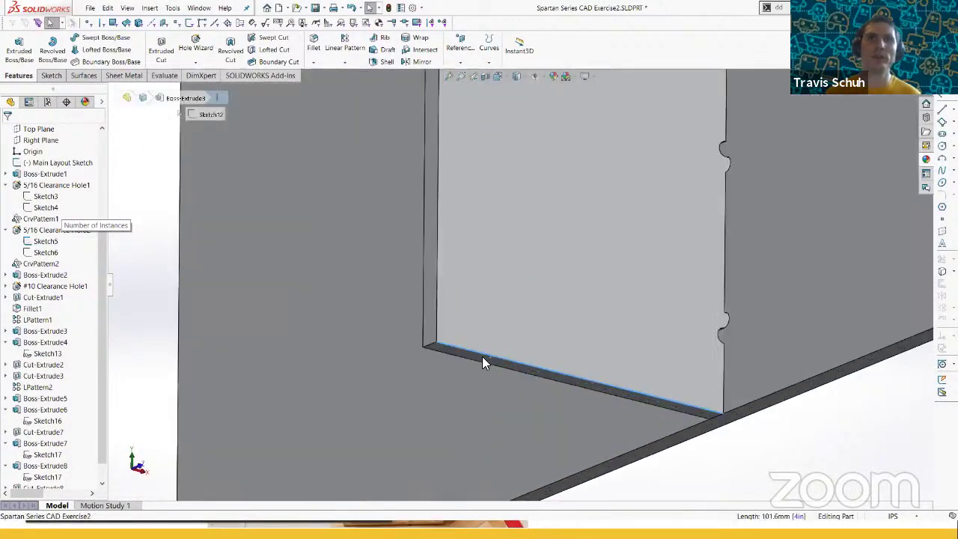
{"action": "left_click", "coordinate": [481, 356]}
{"action": "scroll", "coordinate": [515, 238], "scroll_direction": "up", "scroll_amount": 7}
{"action": "scroll", "coordinate": [532, 176], "scroll_direction": "down", "scroll_amount": 3}
{"action": "middle_click_drag", "start_coordinate": [532, 420], "coordinate": [525, 142]}
{"action": "scroll", "coordinate": [524, 249], "scroll_direction": "down", "scroll_amount": 3}
{"action": "left_click", "coordinate": [520, 244]}
{"action": "scroll", "coordinate": [521, 244], "scroll_direction": "up", "scroll_amount": 3}
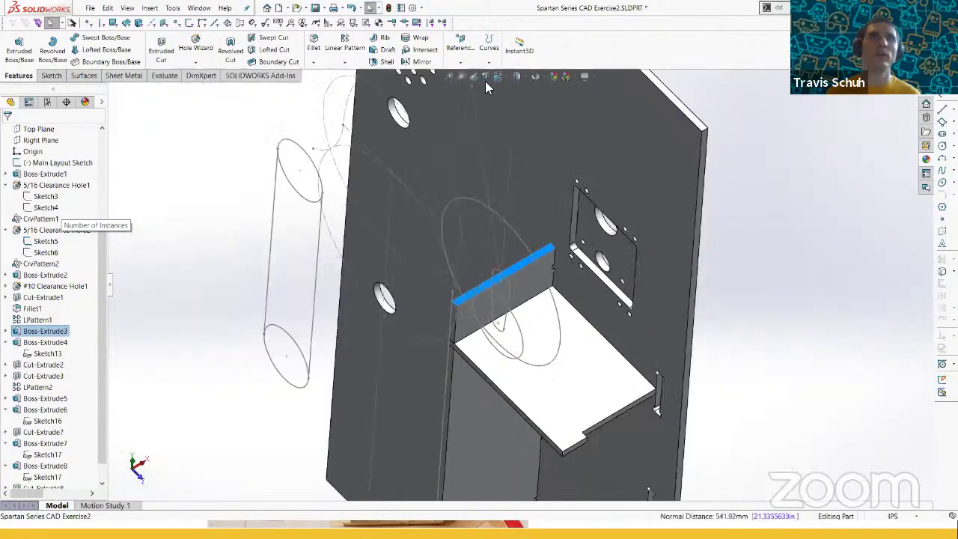
{"action": "left_click", "coordinate": [462, 60]}
{"action": "left_click", "coordinate": [468, 76]}
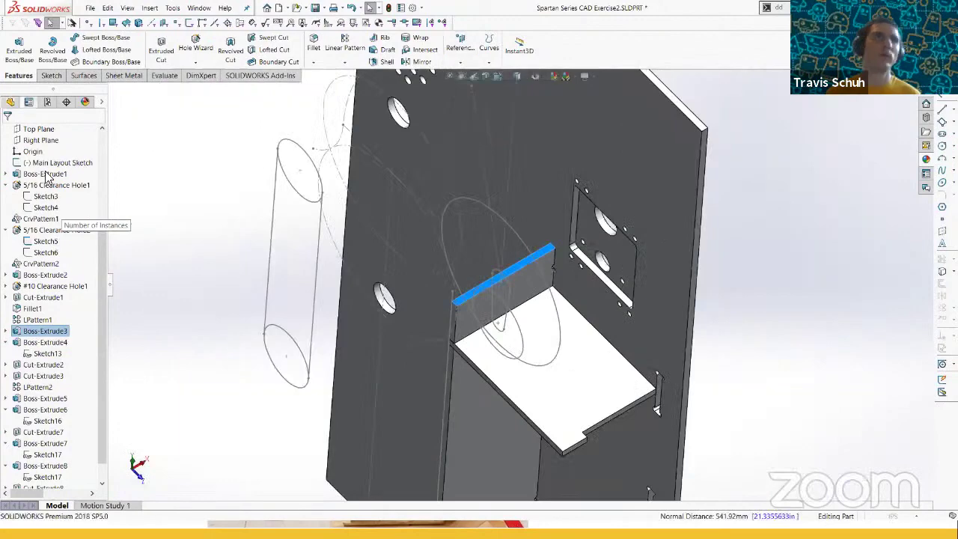
{"action": "left_click", "coordinate": [10, 139]}
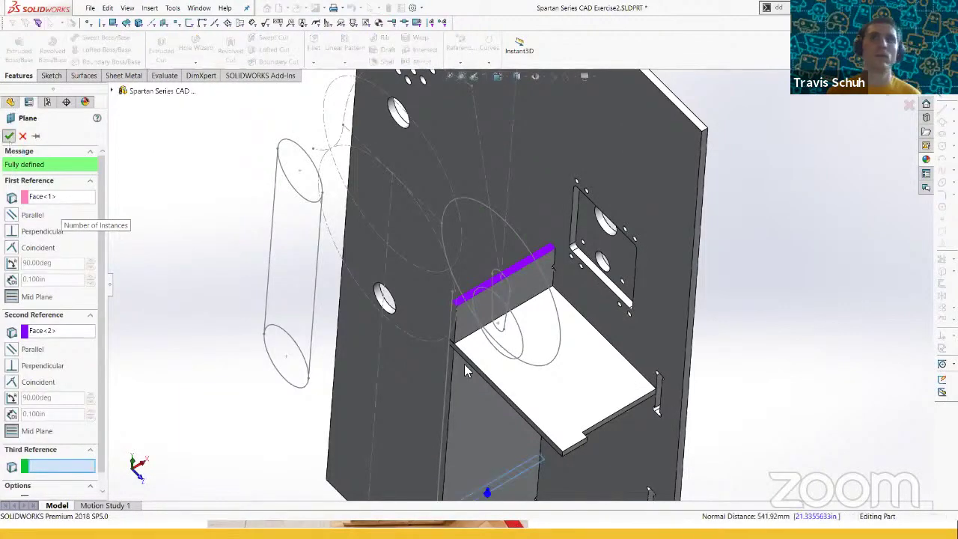
- Mirror the crosswise plate's slot cuts, Cut-Extrude9 and Cut-Extrude7, about the long plate's mid-plane (Plane1)
{"action": "scroll", "coordinate": [528, 401], "scroll_direction": "up", "scroll_amount": 5}
{"action": "left_click", "coordinate": [40, 466]}
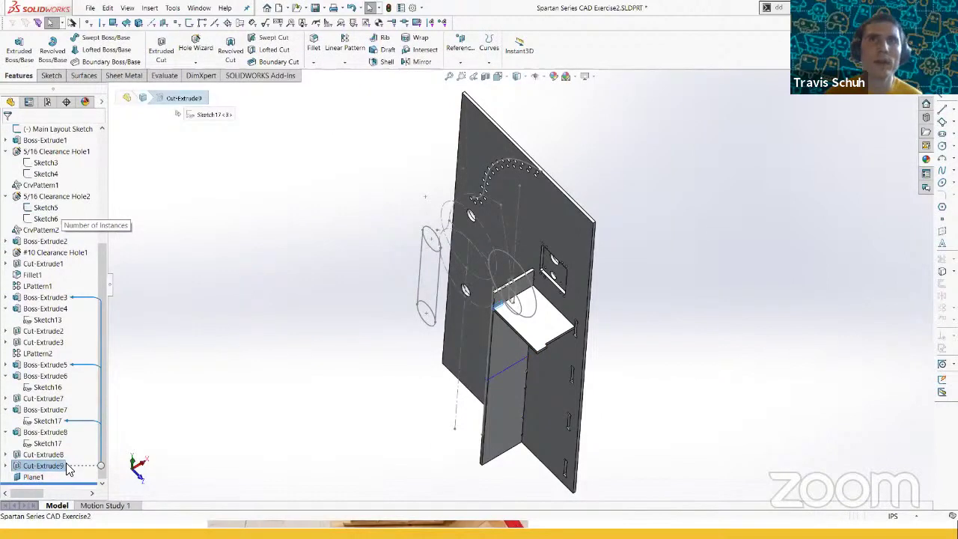
{"action": "left_click", "coordinate": [43, 398], "text": "ctrl"}
{"action": "left_click", "coordinate": [416, 63]}
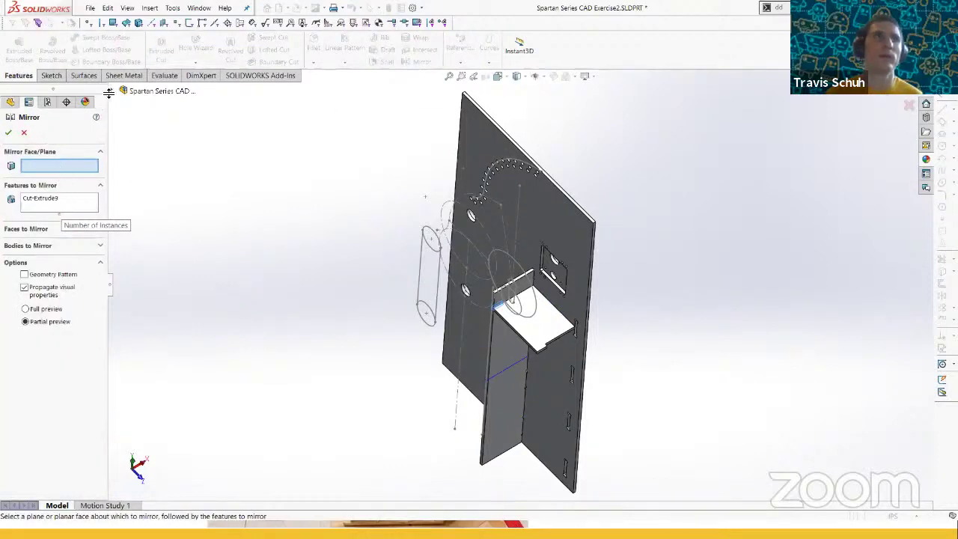
{"action": "scroll", "coordinate": [492, 367], "scroll_direction": "down", "scroll_amount": 5}
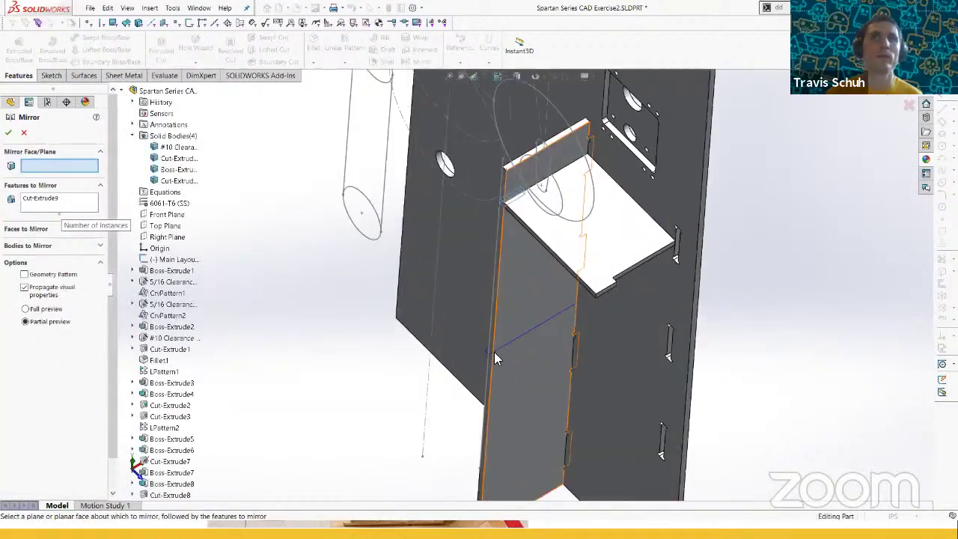
{"action": "left_click", "coordinate": [492, 348]}
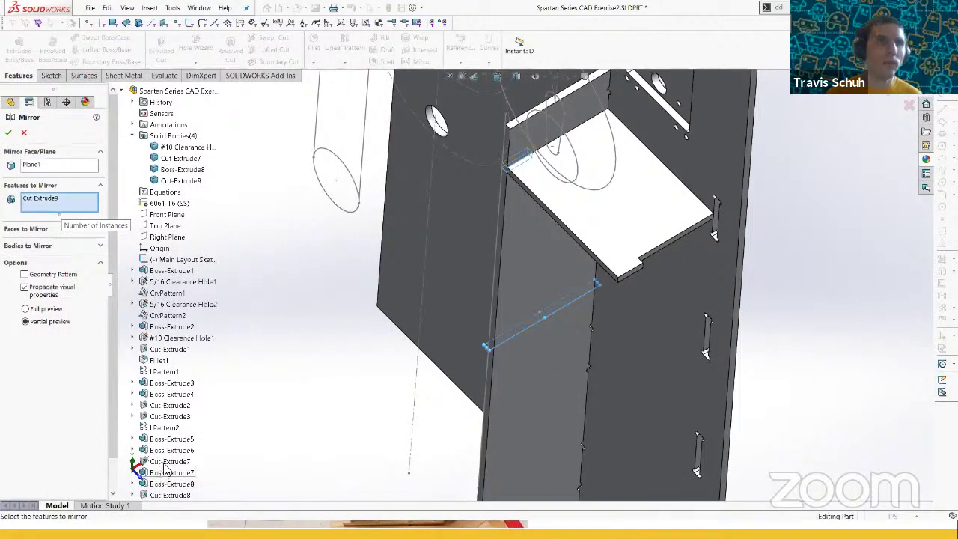
{"action": "scroll", "coordinate": [159, 470], "scroll_direction": "down", "scroll_amount": 2}
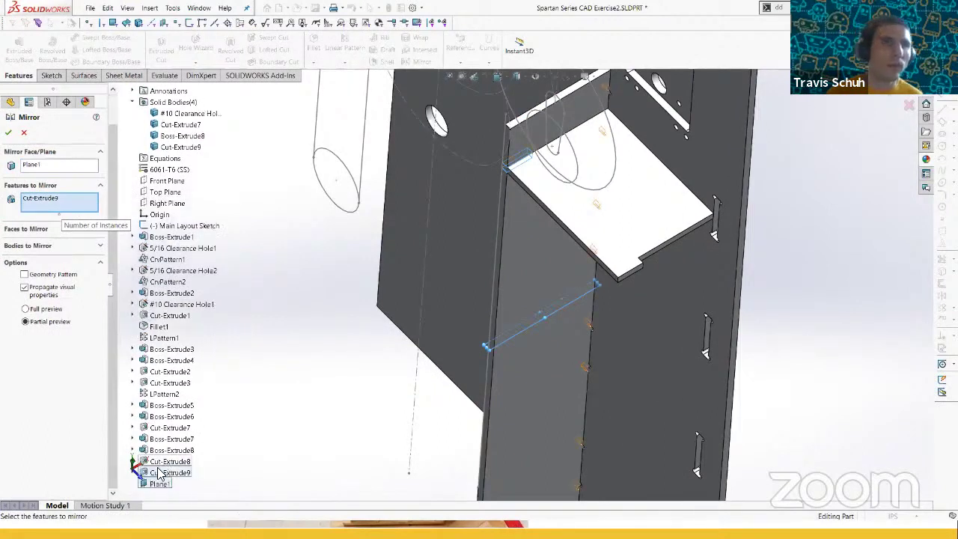
{"action": "left_click", "coordinate": [166, 429]}
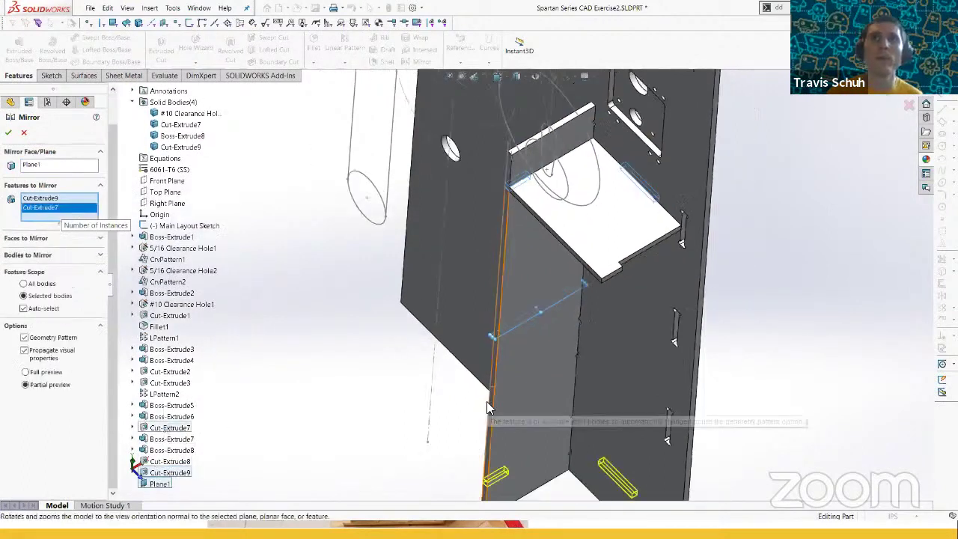
{"action": "left_click", "coordinate": [9, 133]}
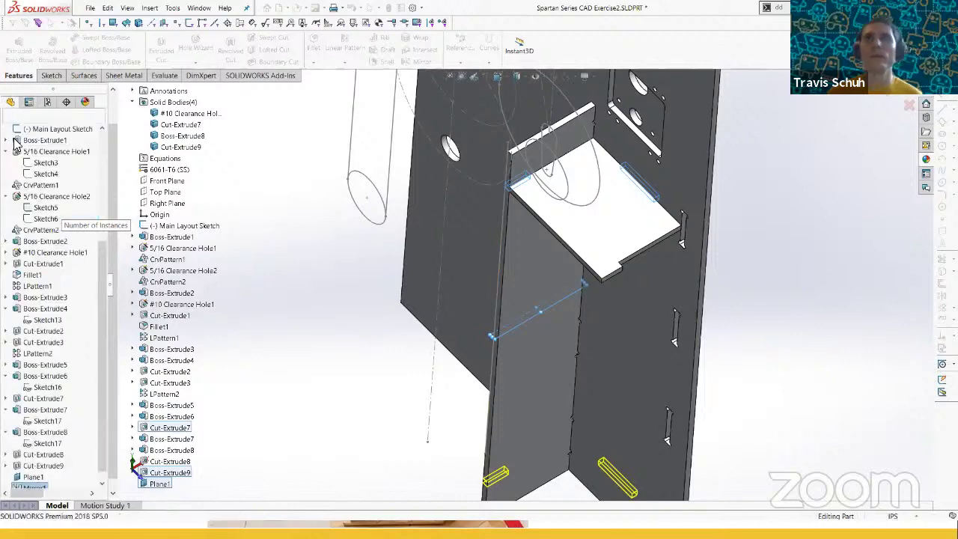
- Measure the distance from the long vertical plate's face to the parallel face of a slot near the side plate's outer edge
{"action": "scroll", "coordinate": [591, 451], "scroll_direction": "up", "scroll_amount": 2}
{"action": "middle_click_drag", "start_coordinate": [595, 442], "coordinate": [476, 370]}
{"action": "scroll", "coordinate": [486, 370], "scroll_direction": "up", "scroll_amount": 3}
{"action": "scroll", "coordinate": [490, 368], "scroll_direction": "down", "scroll_amount": 1}
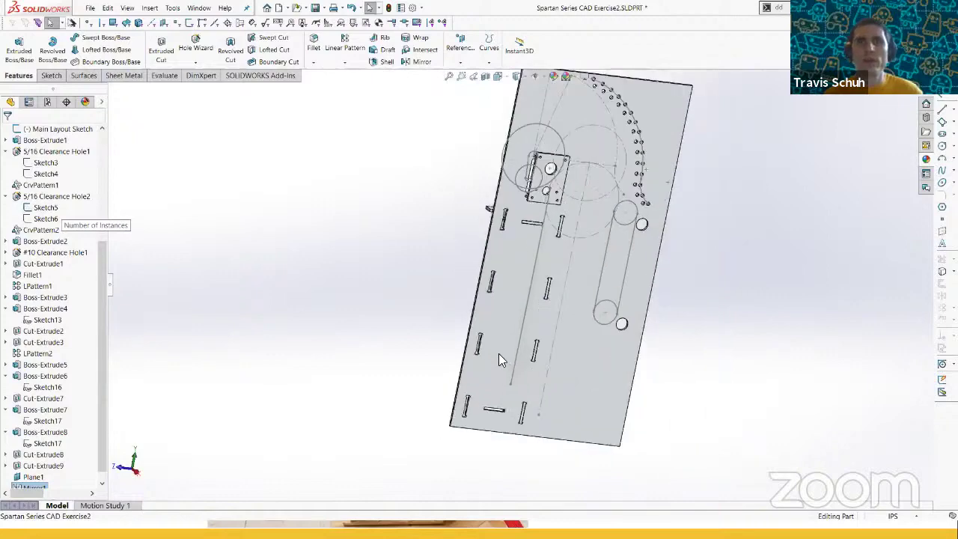
{"action": "middle_click_drag", "start_coordinate": [509, 267], "coordinate": [650, 193]}
{"action": "left_click", "coordinate": [494, 262]}
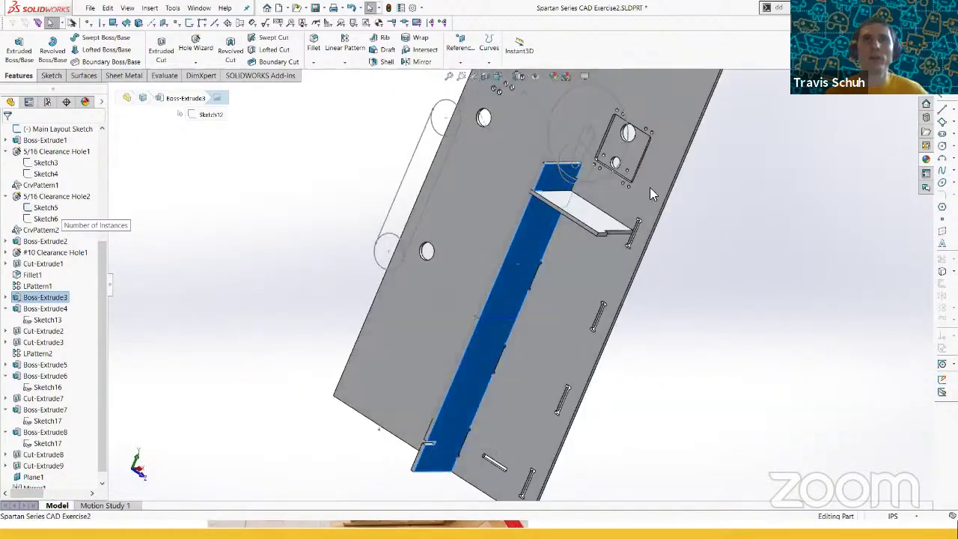
{"action": "scroll", "coordinate": [576, 411], "scroll_direction": "up", "scroll_amount": 2}
{"action": "middle_click_drag", "start_coordinate": [612, 360], "coordinate": [583, 323]}
{"action": "scroll", "coordinate": [549, 299], "scroll_direction": "down", "scroll_amount": 5}
{"action": "scroll", "coordinate": [549, 299], "scroll_direction": "down", "scroll_amount": 5}
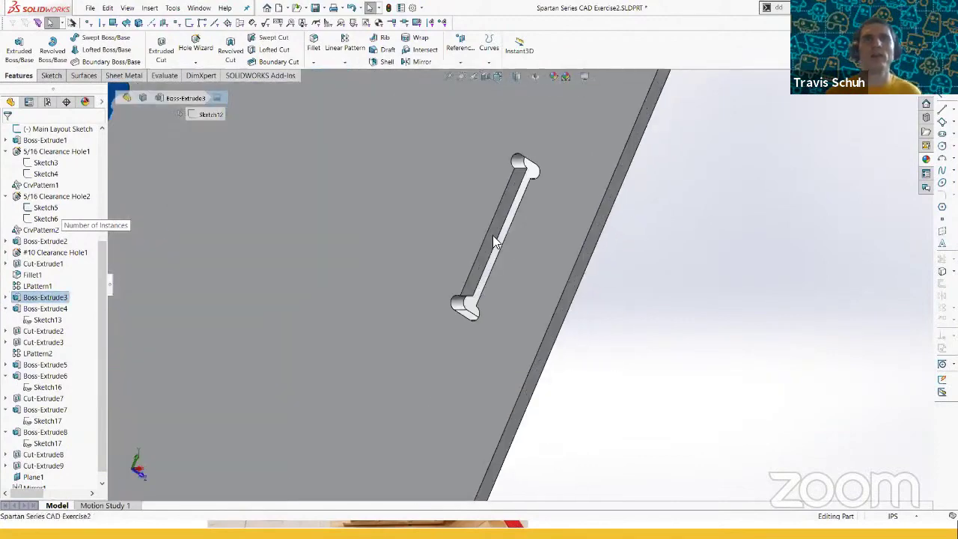
{"action": "left_click", "coordinate": [492, 235]}
{"action": "scroll", "coordinate": [492, 235], "scroll_direction": "up", "scroll_amount": 5}
{"action": "key", "text": "m"}
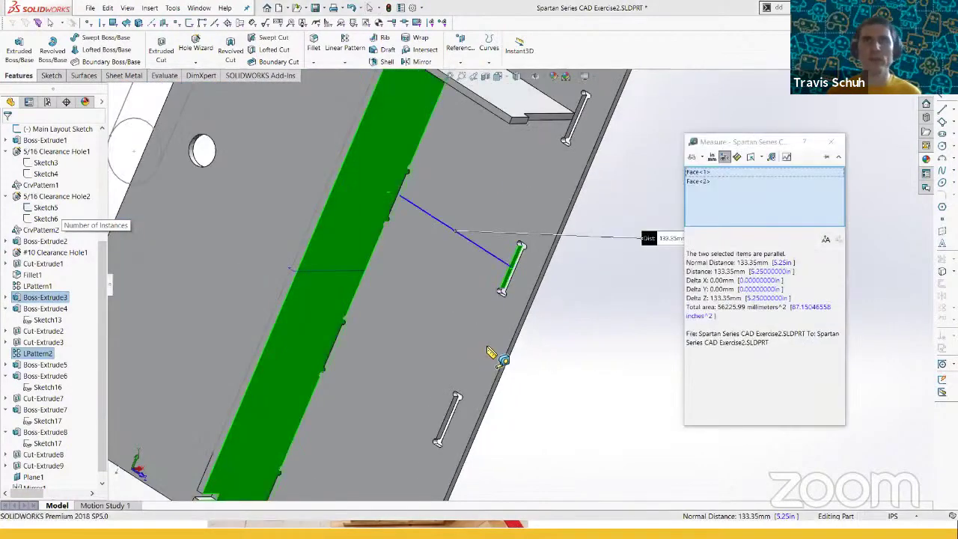
{"action": "scroll", "coordinate": [505, 323], "scroll_direction": "up", "scroll_amount": 4}
{"action": "key", "text": "Escape"}
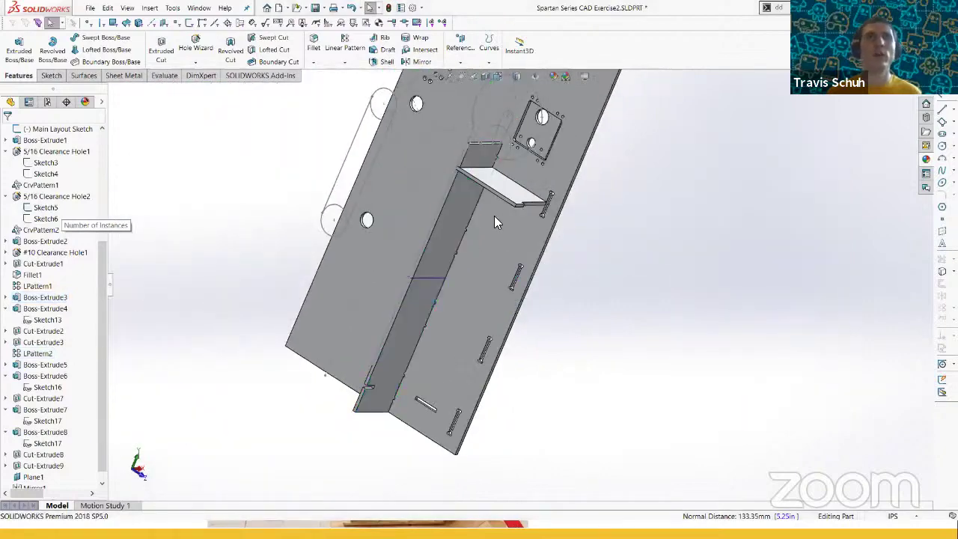
- Mirror the long vertical plate and the crosswise plate bodies about the Right Plane without merging solids
{"action": "scroll", "coordinate": [494, 215], "scroll_direction": "down", "scroll_amount": 5}
{"action": "scroll", "coordinate": [505, 233], "scroll_direction": "up", "scroll_amount": 5}
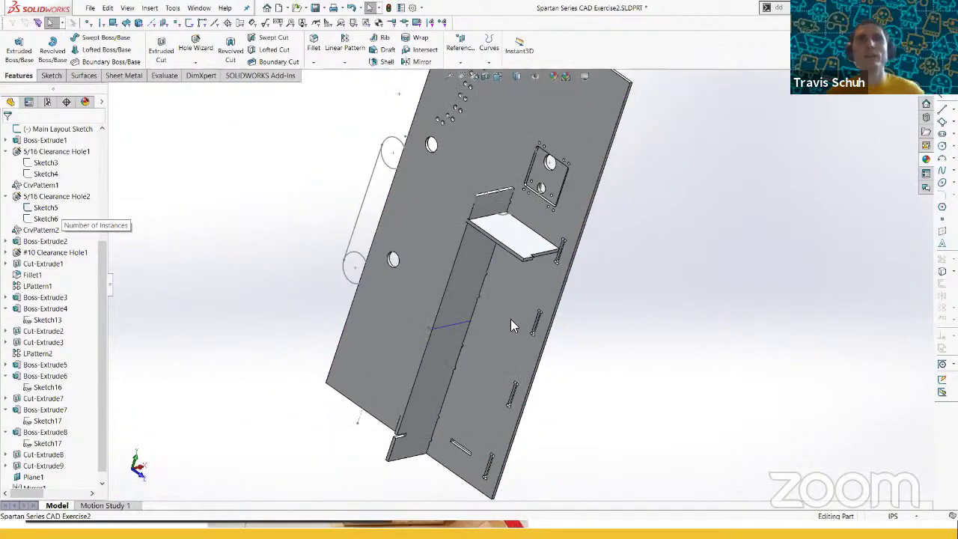
{"action": "middle_click_drag", "start_coordinate": [510, 318], "coordinate": [401, 106]}
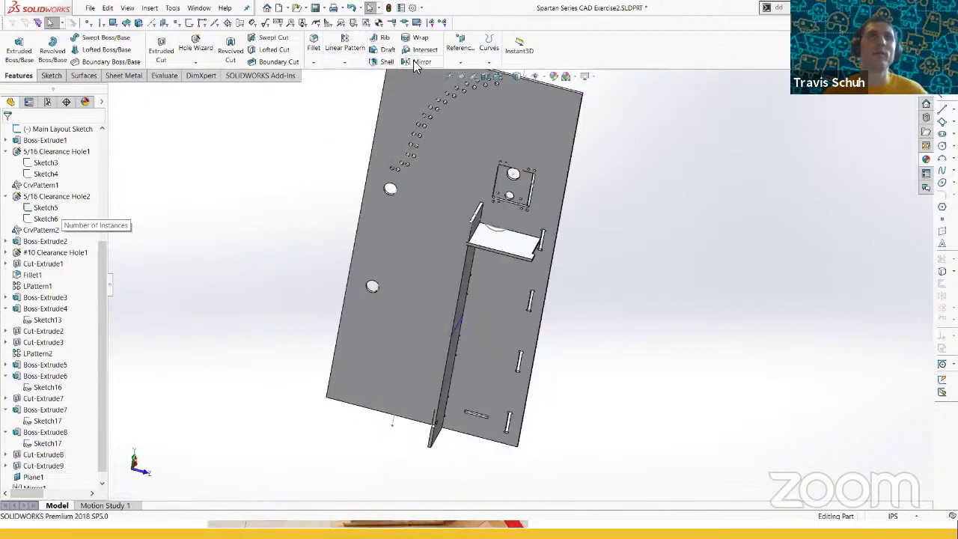
{"action": "scroll", "coordinate": [60, 370], "scroll_direction": "down", "scroll_amount": 1}
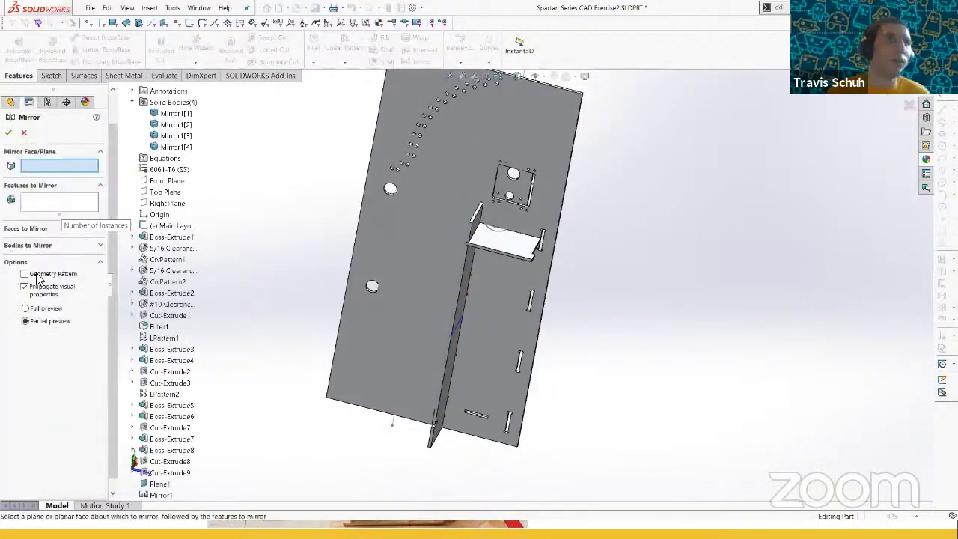
{"action": "left_click", "coordinate": [30, 245]}
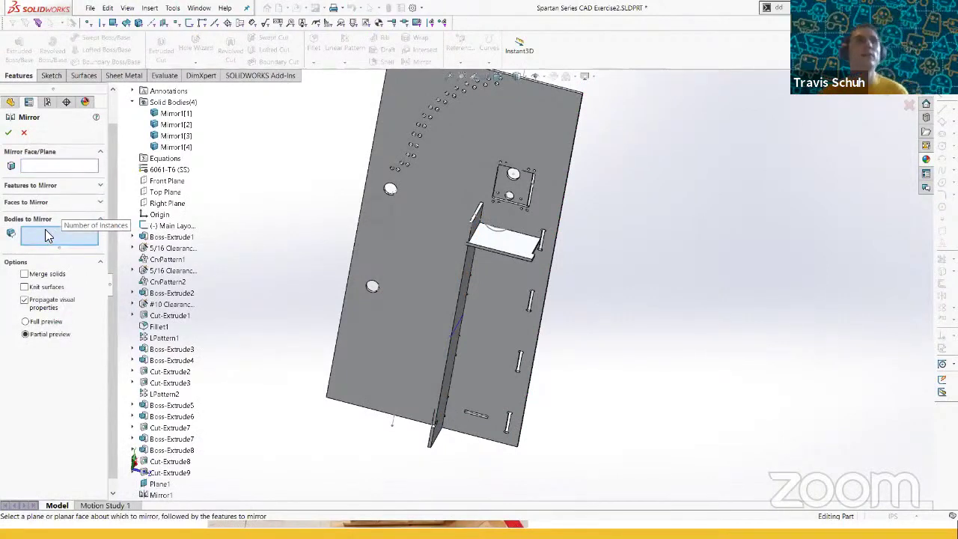
{"action": "left_click", "coordinate": [62, 166]}
{"action": "scroll", "coordinate": [302, 232], "scroll_direction": "up", "scroll_amount": 3}
{"action": "left_click", "coordinate": [169, 205]}
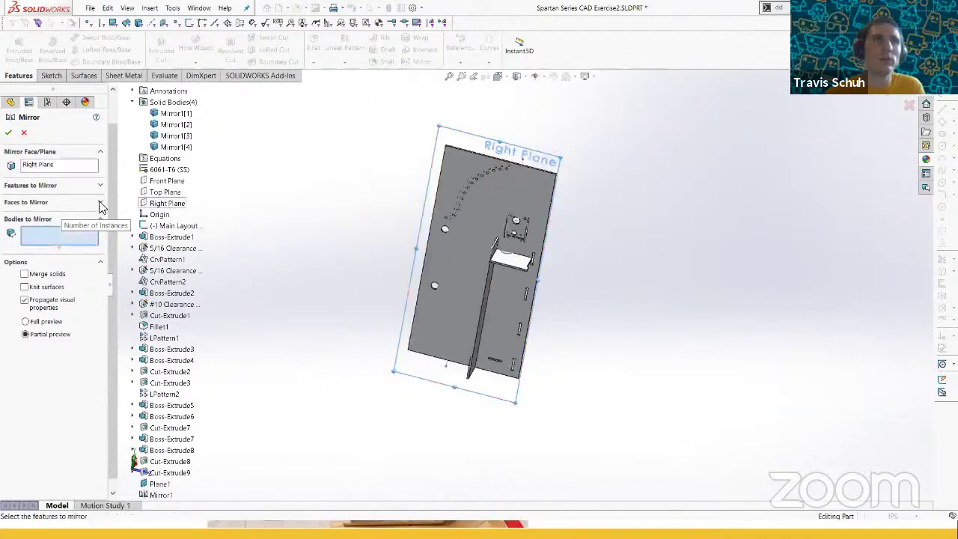
{"action": "scroll", "coordinate": [476, 285], "scroll_direction": "down", "scroll_amount": 5}
{"action": "left_click", "coordinate": [401, 288]}
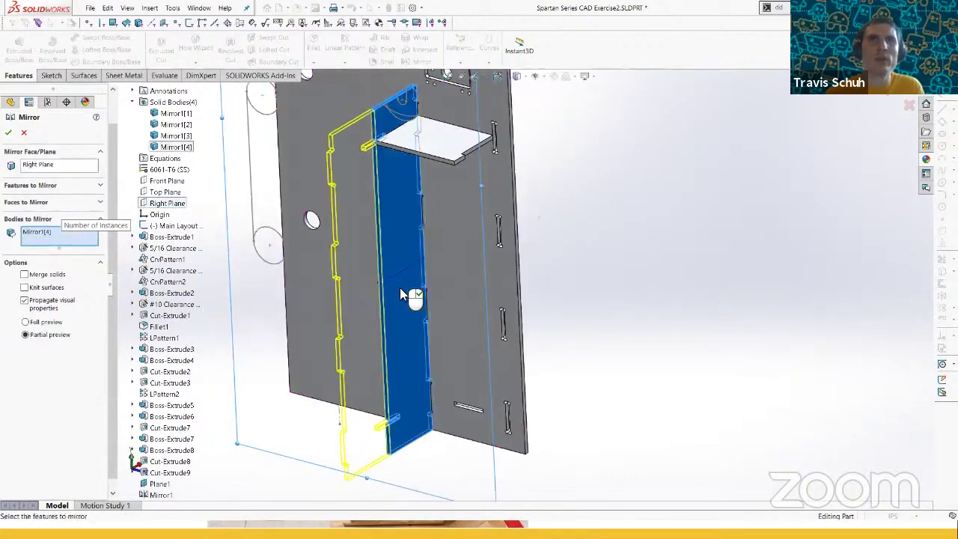
{"action": "left_click", "coordinate": [426, 146]}
{"action": "key", "text": "Return"}
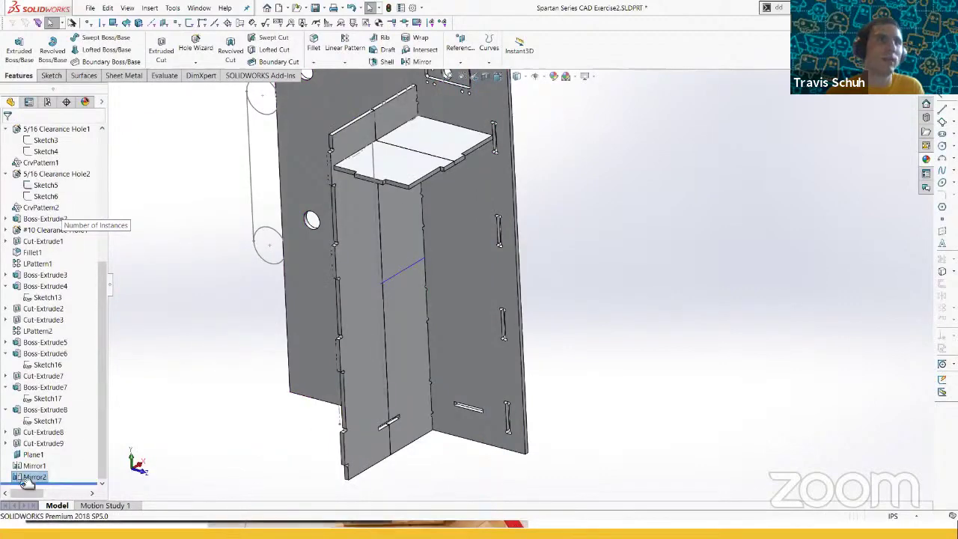
- Edit the body mirror to merge solids, joining each mirrored half with its original plate
{"action": "right_click", "coordinate": [30, 477]}
{"action": "left_click", "coordinate": [43, 318]}
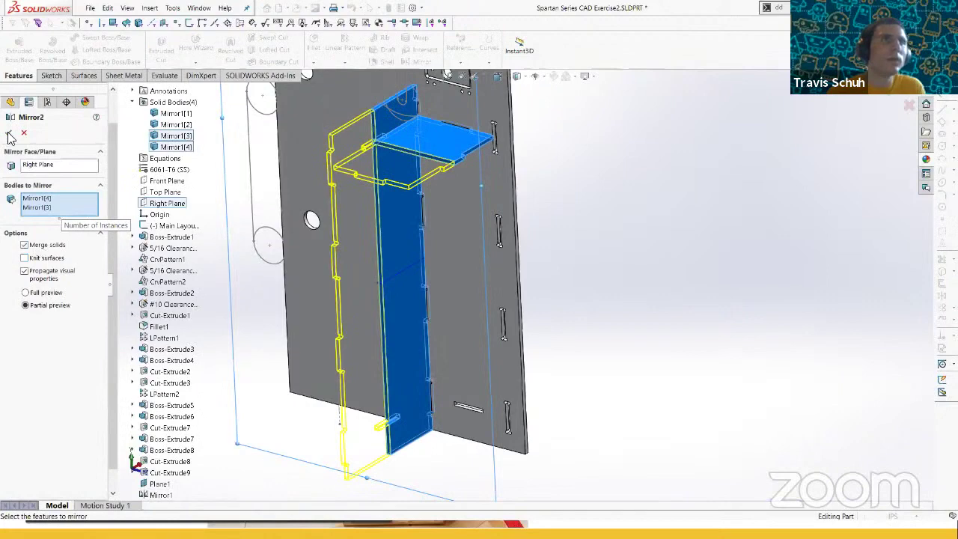
{"action": "left_click", "coordinate": [8, 132]}
{"action": "scroll", "coordinate": [392, 170], "scroll_direction": "down", "scroll_amount": 2}
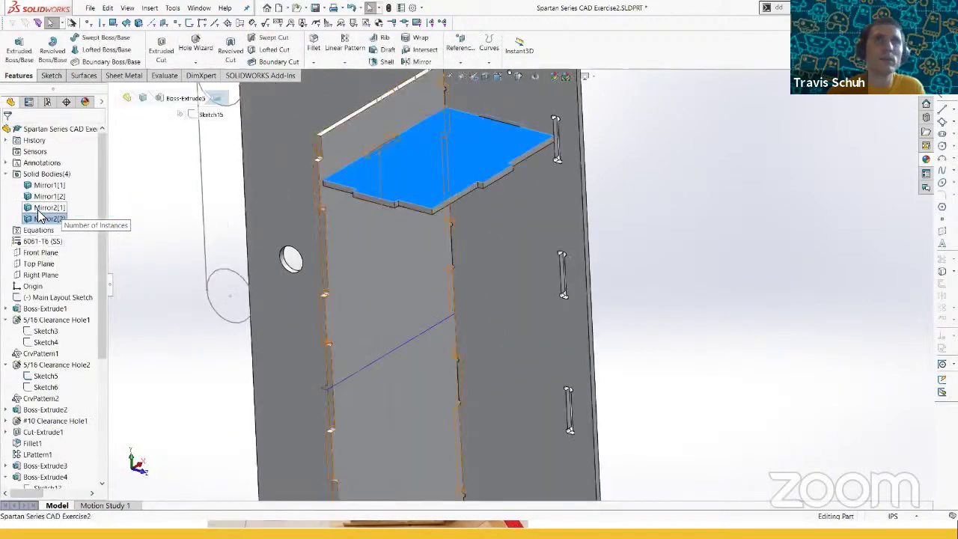
{"action": "scroll", "coordinate": [522, 269], "scroll_direction": "up", "scroll_amount": 4}
{"action": "scroll", "coordinate": [415, 233], "scroll_direction": "down", "scroll_amount": 3}
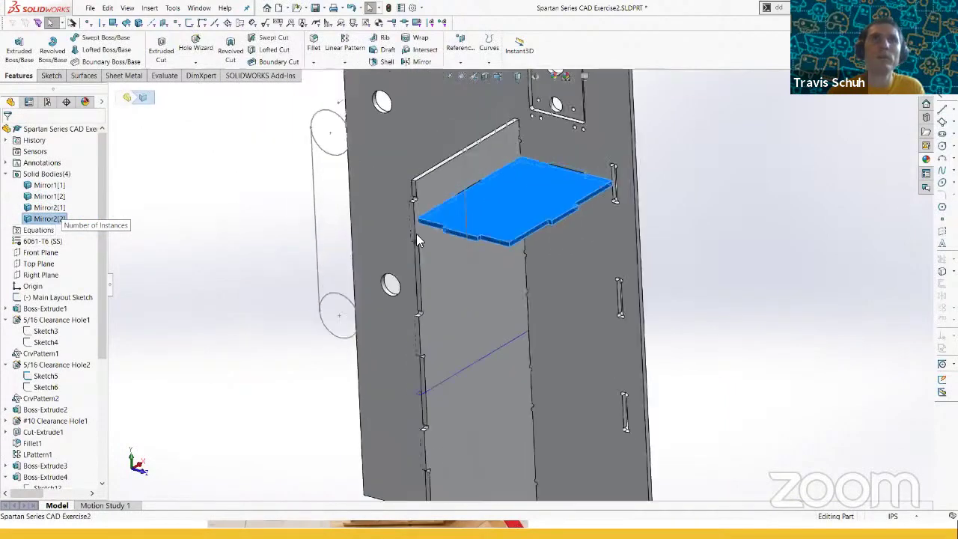
{"action": "middle_click_drag", "start_coordinate": [382, 280], "coordinate": [454, 254]}
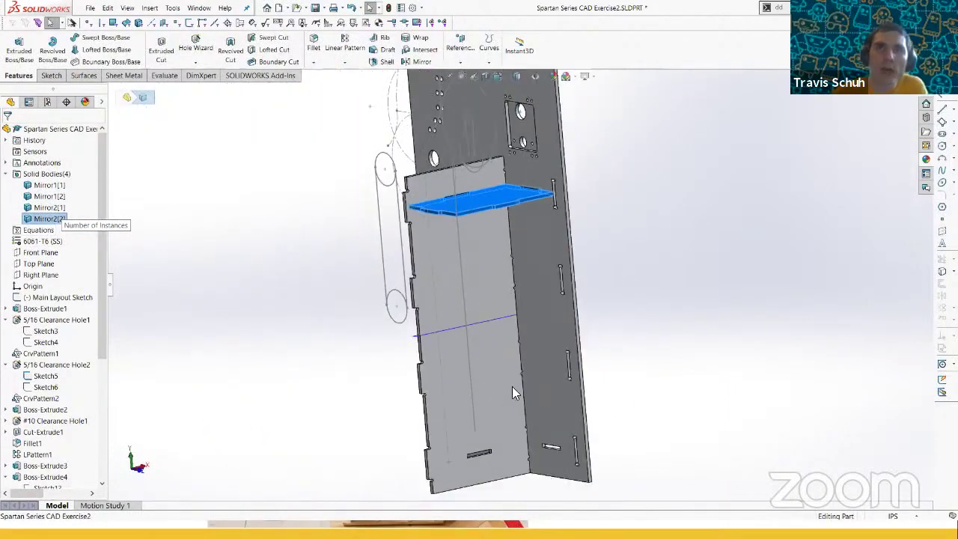
- Copy the long vertical plate body once, translating the copy 5.5 in along Z
{"action": "scroll", "coordinate": [512, 386], "scroll_direction": "down", "scroll_amount": 2}
{"action": "mouse_move", "coordinate": [512, 386]}
{"action": "middle_mouse_down"}
{"action": "mouse_move", "coordinate": [562, 367]}
{"action": "mouse_move", "coordinate": [527, 386]}
{"action": "middle_mouse_up"}
{"action": "scroll", "coordinate": [526, 386], "scroll_direction": "up", "scroll_amount": 3}
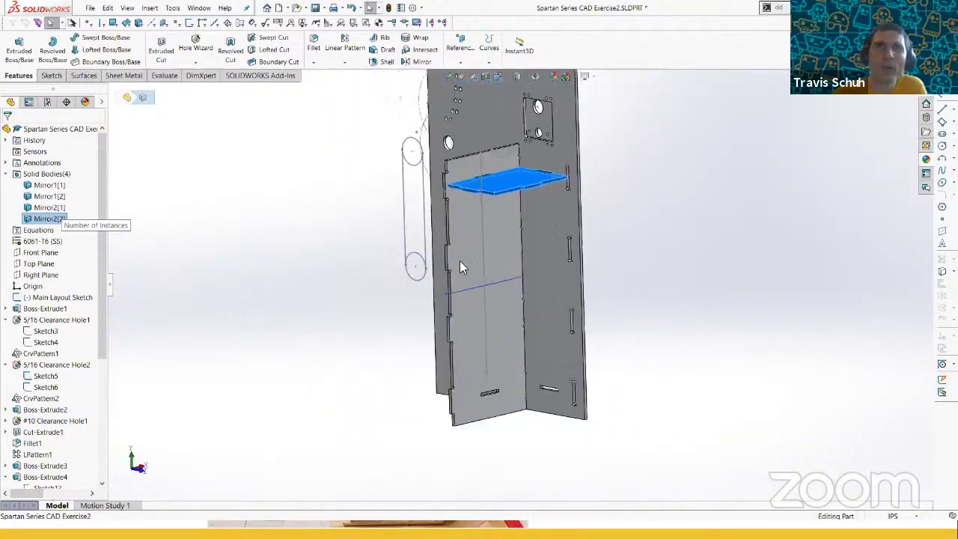
{"action": "left_click", "coordinate": [498, 260]}
{"action": "scroll", "coordinate": [563, 326], "scroll_direction": "up", "scroll_amount": 3}
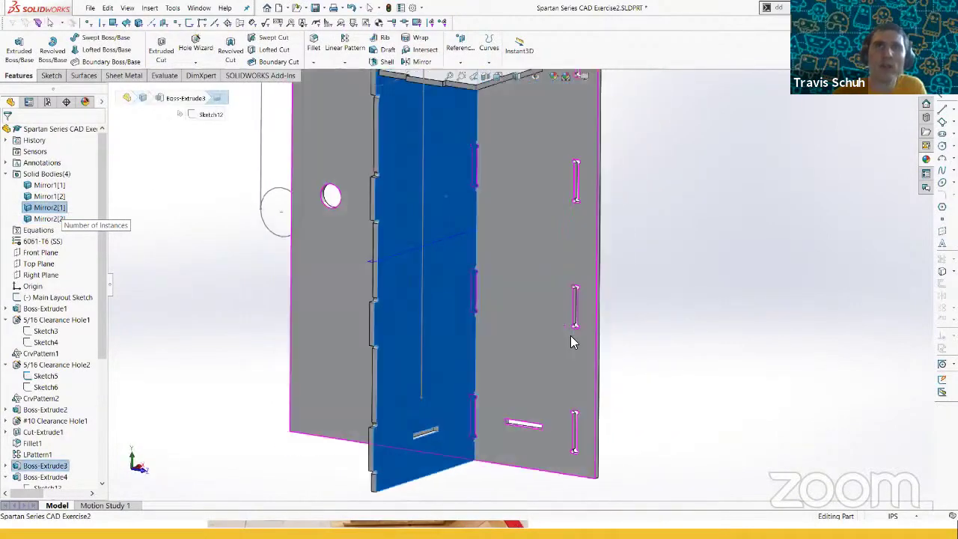
{"action": "scroll", "coordinate": [557, 322], "scroll_direction": "up", "scroll_amount": 4}
{"action": "left_click", "coordinate": [149, 8]}
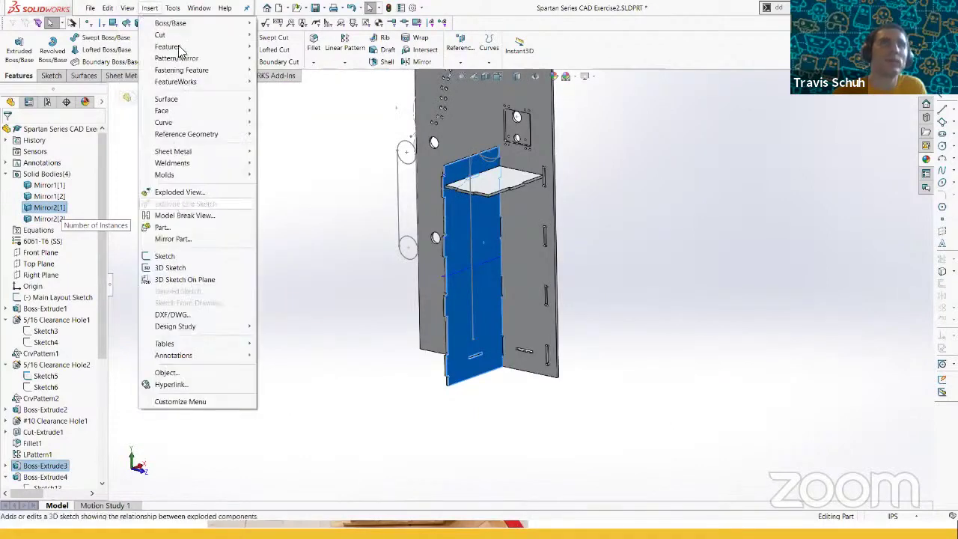
{"action": "mouse_move", "coordinate": [179, 50]}
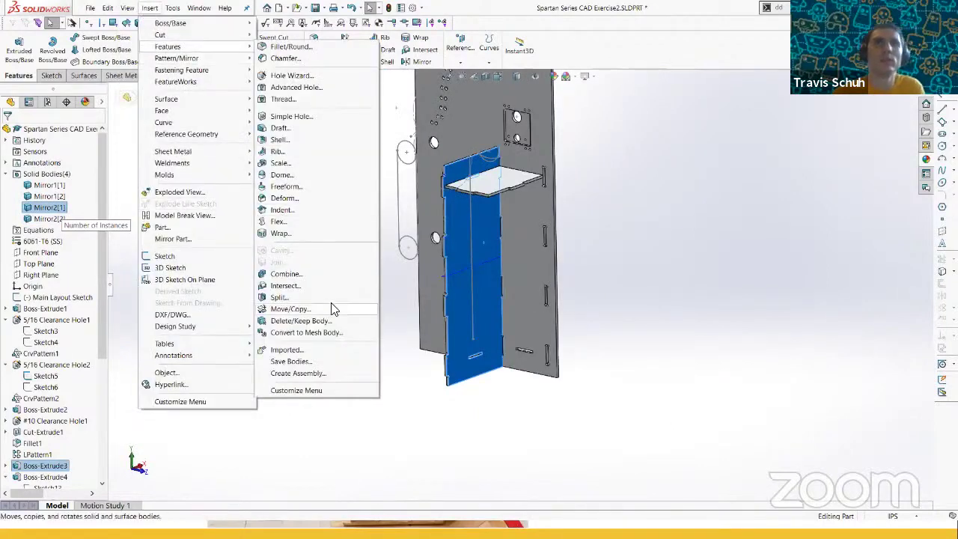
{"action": "left_click", "coordinate": [289, 309]}
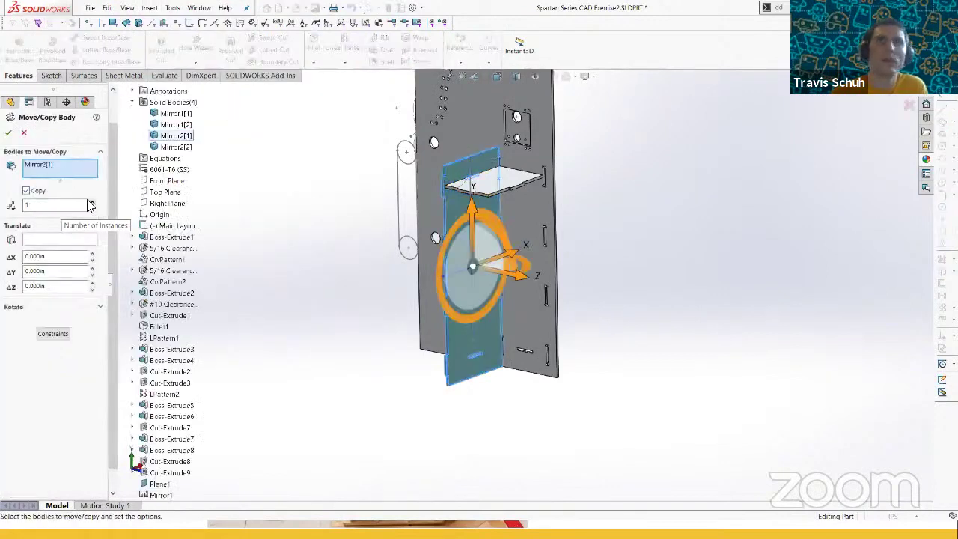
{"action": "left_click", "coordinate": [93, 204]}
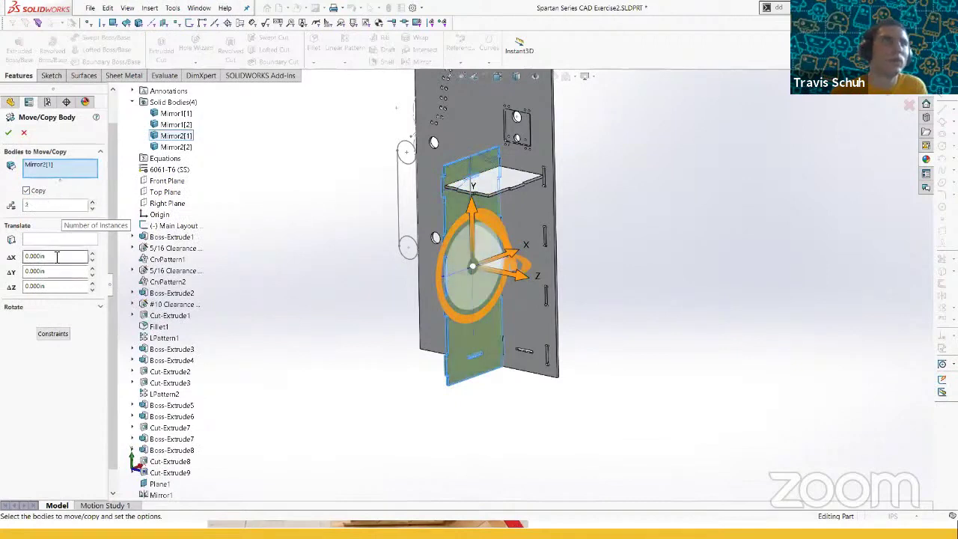
{"action": "left_click", "coordinate": [92, 207]}
{"action": "left_click", "coordinate": [92, 208]}
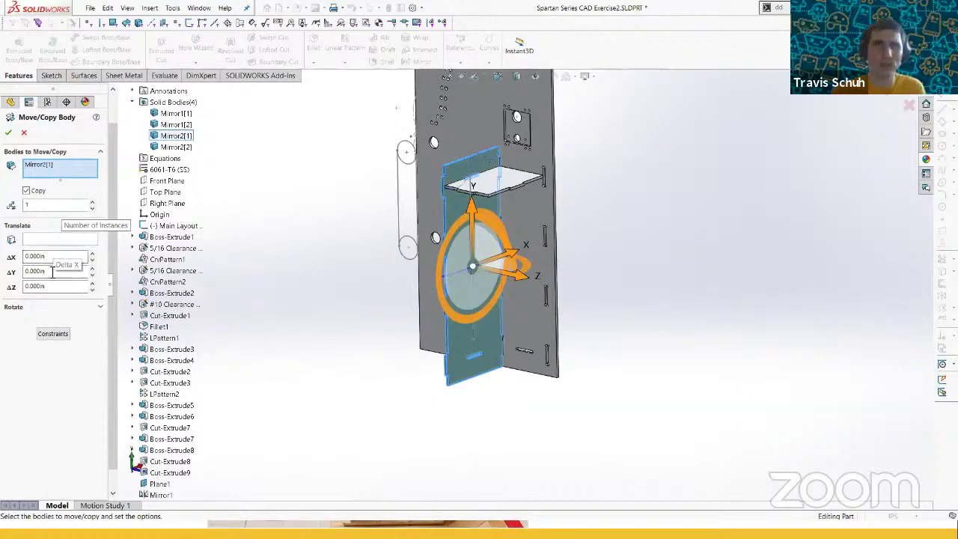
{"action": "type", "text": "5"}
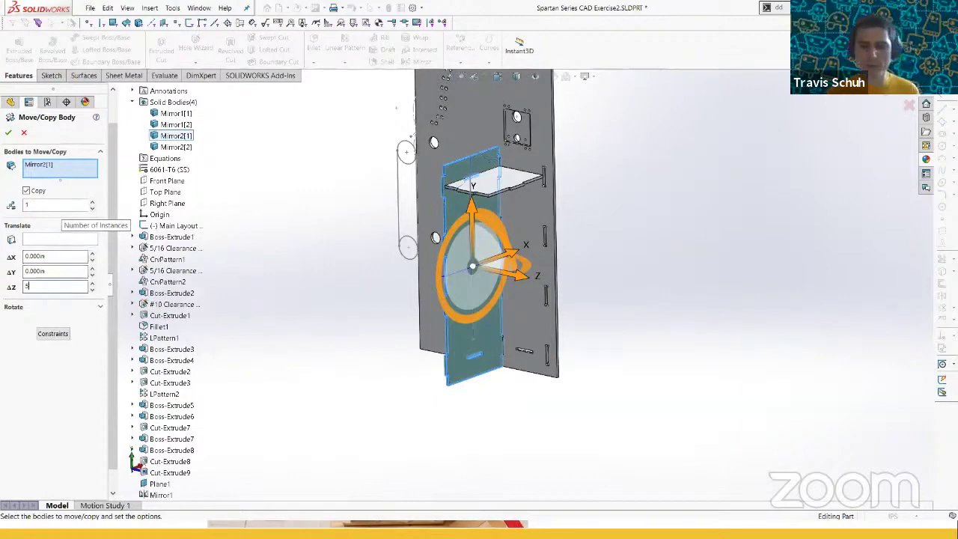
{"action": "type", "text": ".5"}
{"action": "key", "text": "Return"}
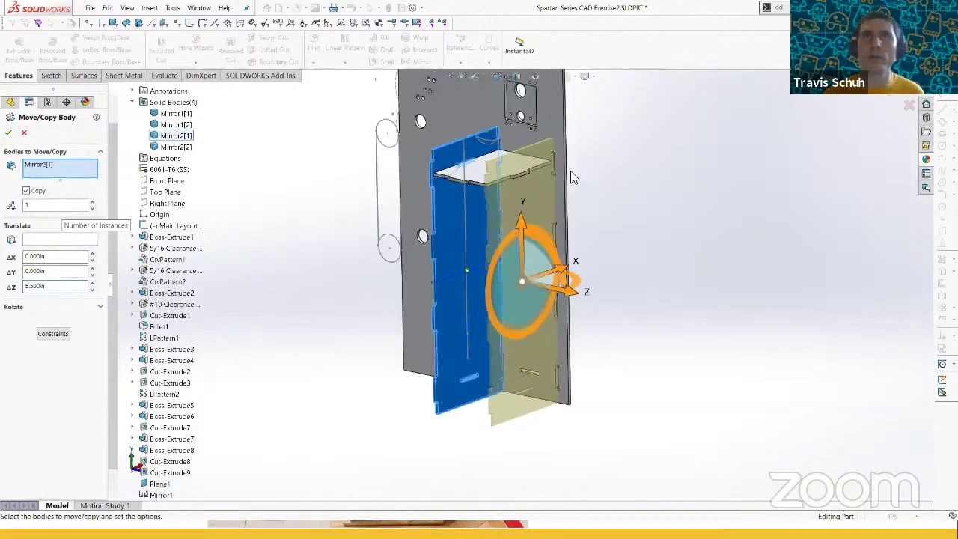
{"action": "scroll", "coordinate": [322, 158], "scroll_direction": "down", "scroll_amount": 6}
{"action": "left_click", "coordinate": [7, 134]}
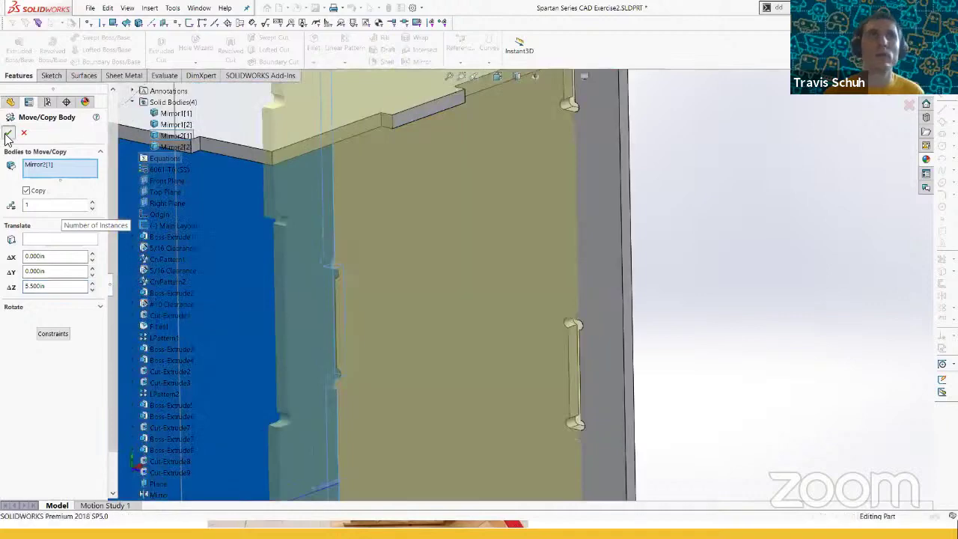
- Inspect the copied long plate's placement and the slot and hole layout on the side plate from both sides
{"action": "scroll", "coordinate": [622, 318], "scroll_direction": "up", "scroll_amount": 5}
{"action": "middle_click_drag", "start_coordinate": [547, 318], "coordinate": [491, 314]}
{"action": "left_click", "coordinate": [468, 294]}
{"action": "scroll", "coordinate": [490, 308], "scroll_direction": "up", "scroll_amount": 4}
{"action": "left_click", "coordinate": [429, 304]}
{"action": "middle_click_drag", "start_coordinate": [597, 314], "coordinate": [400, 378]}
{"action": "scroll", "coordinate": [485, 268], "scroll_direction": "down", "scroll_amount": 6}
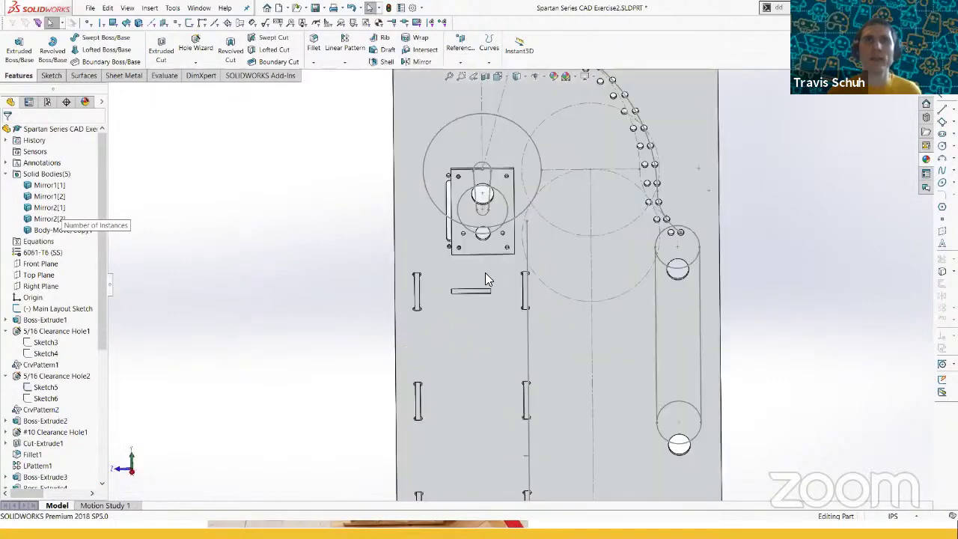
{"action": "middle_click_drag", "start_coordinate": [507, 308], "coordinate": [492, 291]}
{"action": "scroll", "coordinate": [556, 329], "scroll_direction": "up", "scroll_amount": 3}
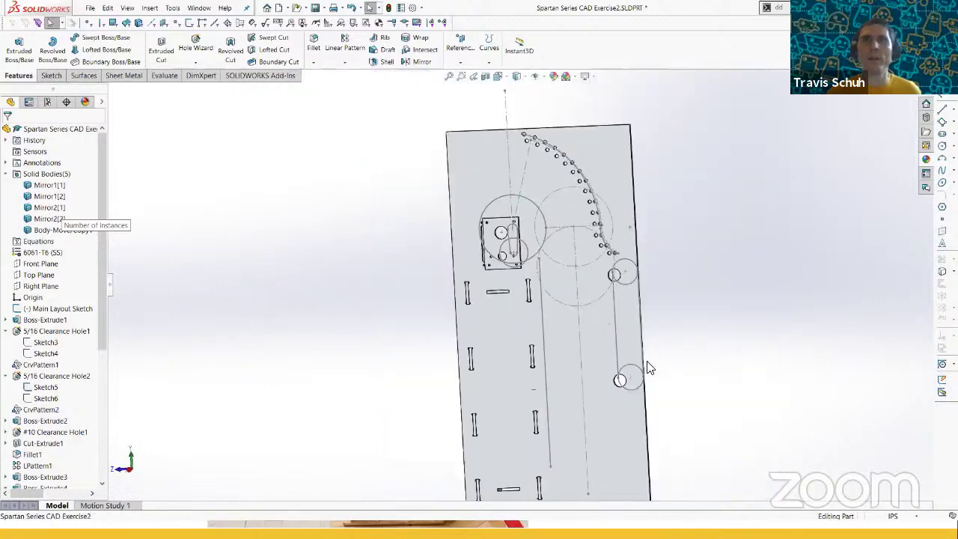
{"action": "scroll", "coordinate": [556, 352], "scroll_direction": "up", "scroll_amount": 3}
{"action": "scroll", "coordinate": [563, 262], "scroll_direction": "down", "scroll_amount": 3}
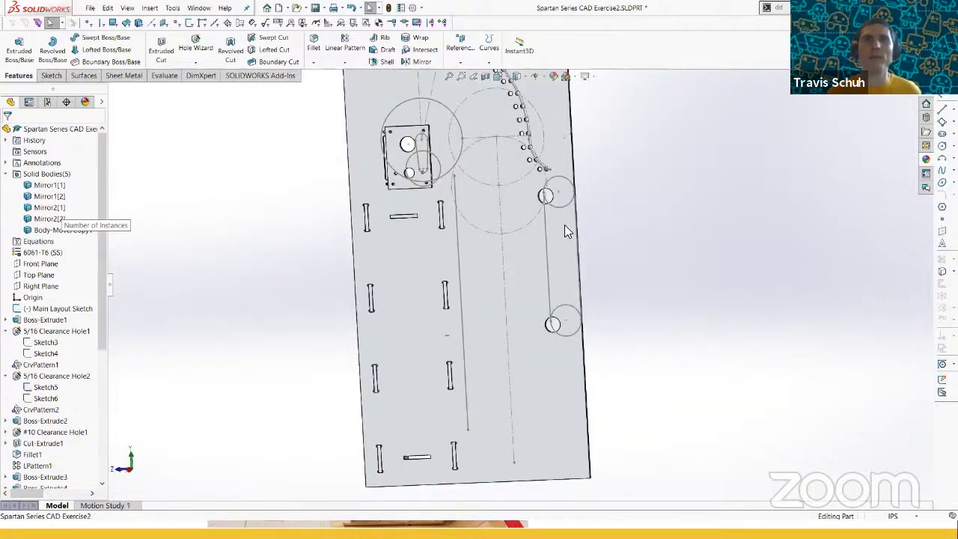
{"action": "left_click", "coordinate": [569, 279]}
{"action": "middle_click_drag", "start_coordinate": [598, 275], "coordinate": [543, 319]}
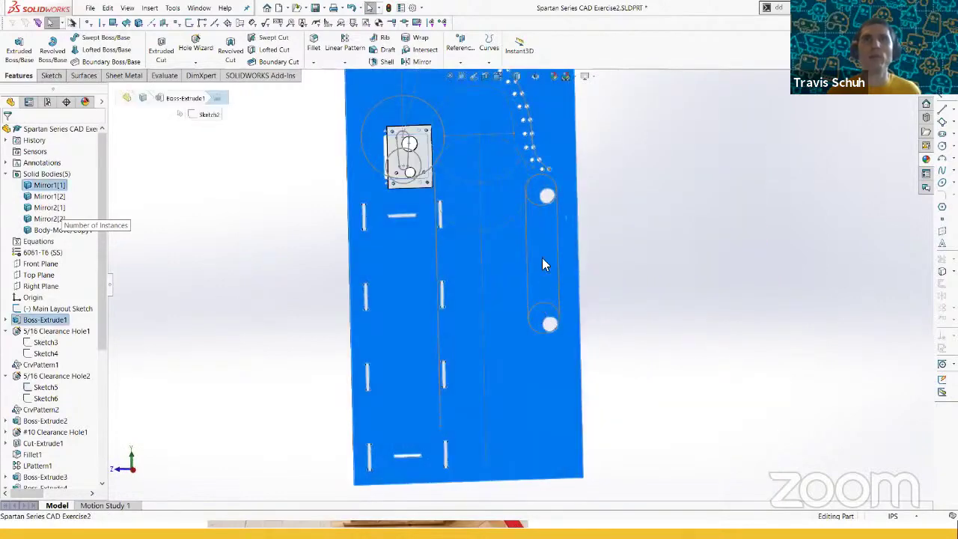
{"action": "middle_click_drag", "start_coordinate": [544, 264], "coordinate": [549, 273]}
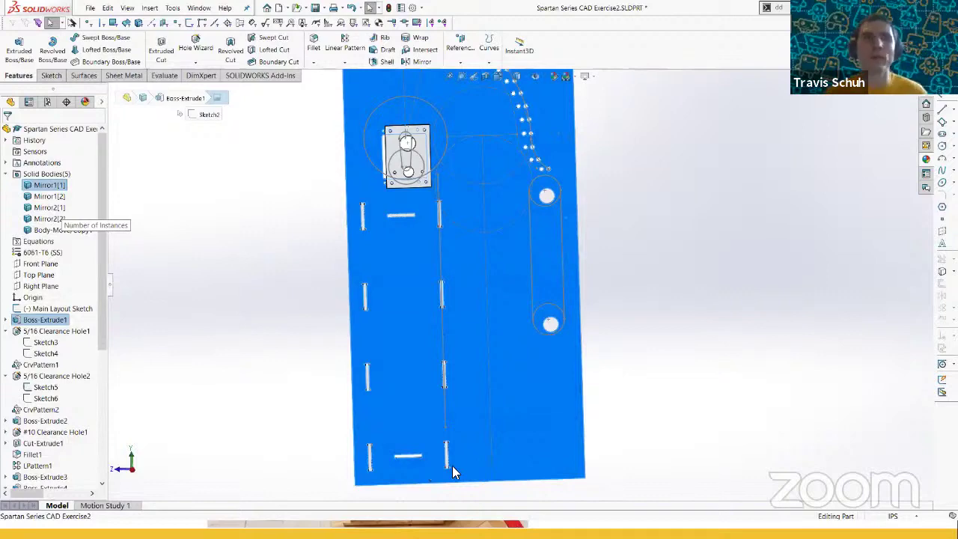
{"action": "middle_click_drag", "start_coordinate": [457, 383], "coordinate": [542, 420]}
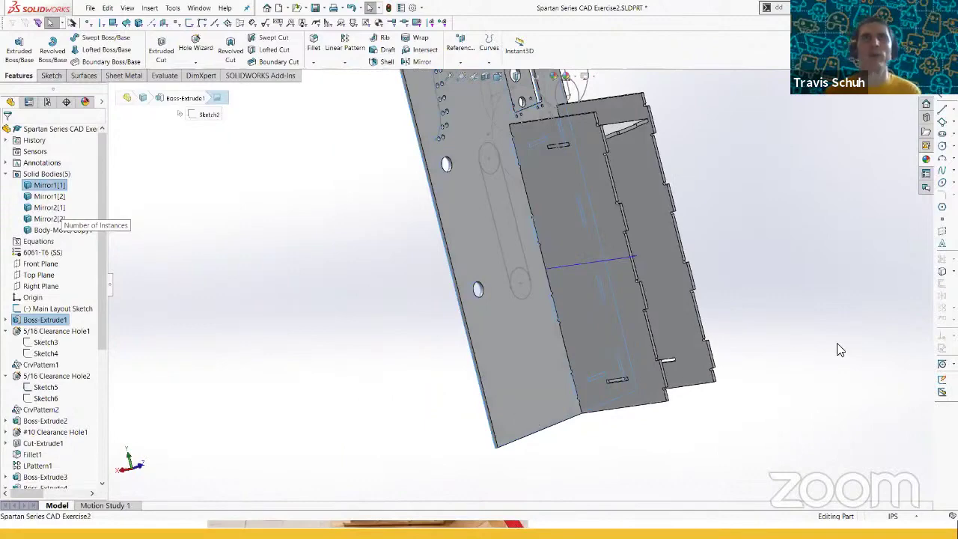
{"action": "middle_click_drag", "start_coordinate": [521, 385], "coordinate": [651, 356]}
{"action": "left_click", "coordinate": [648, 355]}
{"action": "middle_click_drag", "start_coordinate": [546, 322], "coordinate": [476, 221]}
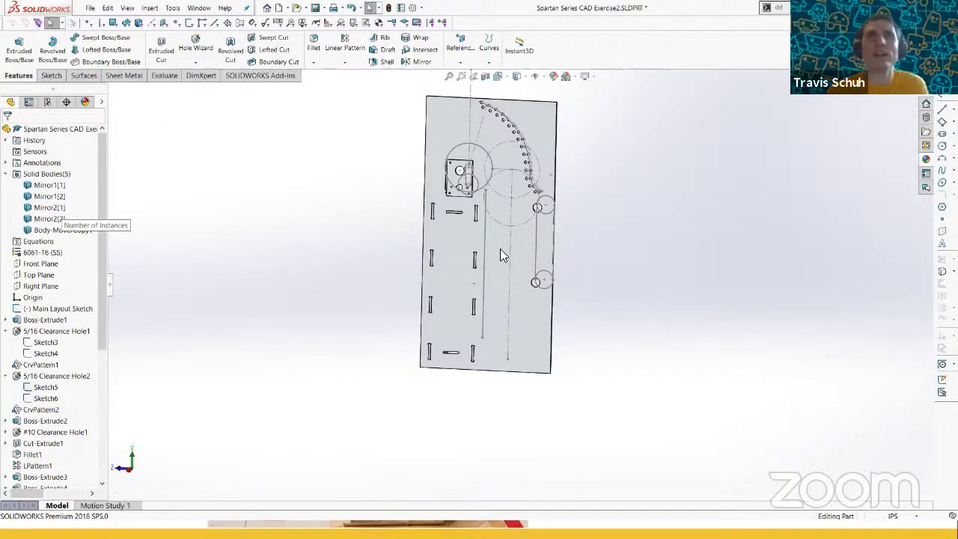
{"action": "scroll", "coordinate": [494, 230], "scroll_direction": "down", "scroll_amount": 3}
{"action": "middle_click_drag", "start_coordinate": [495, 232], "coordinate": [537, 239]}
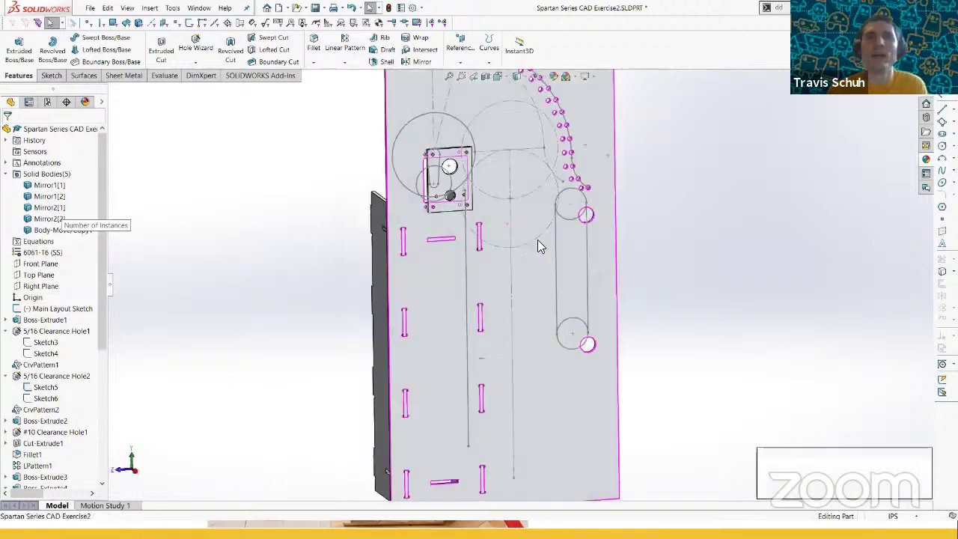
{"action": "middle_click_drag", "start_coordinate": [426, 255], "coordinate": [661, 218]}
- Place a 1/4 screw clearance hole, close fit and through all, on the side plate's inner face beneath the crosswise plate near the original long plate
{"action": "left_click", "coordinate": [439, 268]}
{"action": "scroll", "coordinate": [569, 246], "scroll_direction": "up", "scroll_amount": 3}
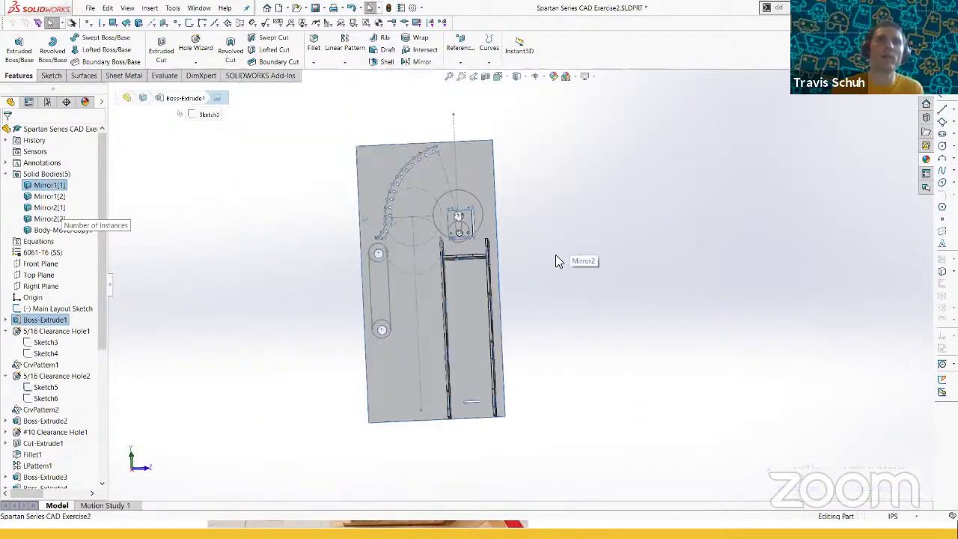
{"action": "scroll", "coordinate": [458, 275], "scroll_direction": "down", "scroll_amount": 5}
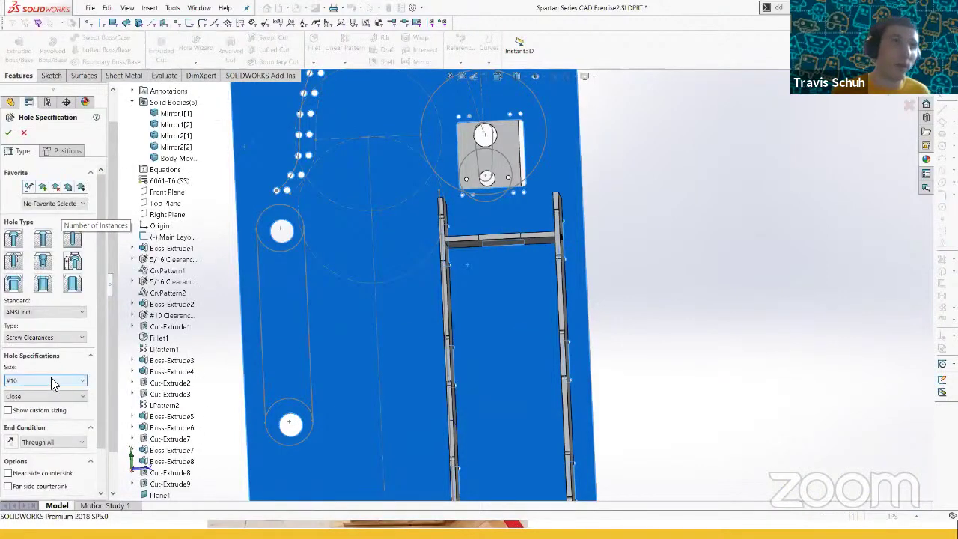
{"action": "left_click", "coordinate": [51, 378]}
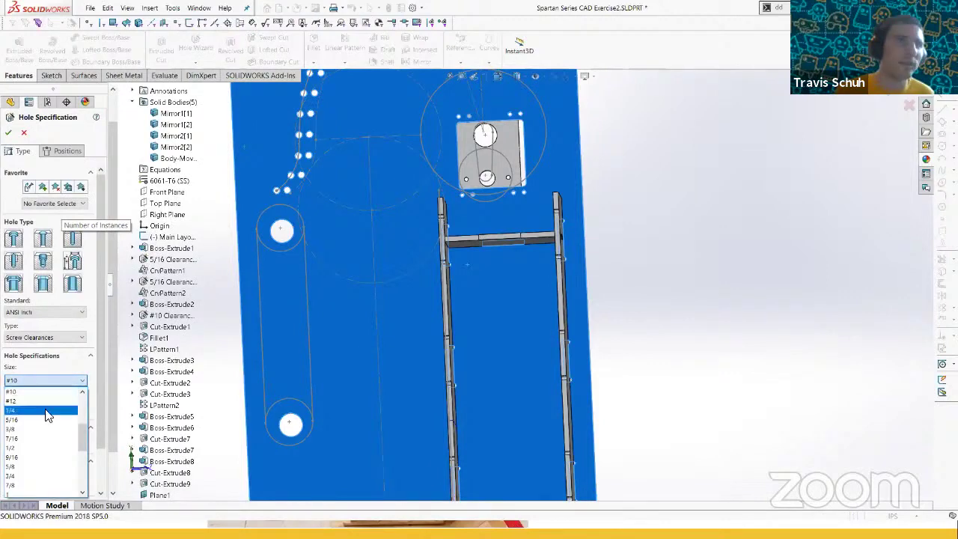
{"action": "left_click", "coordinate": [45, 410]}
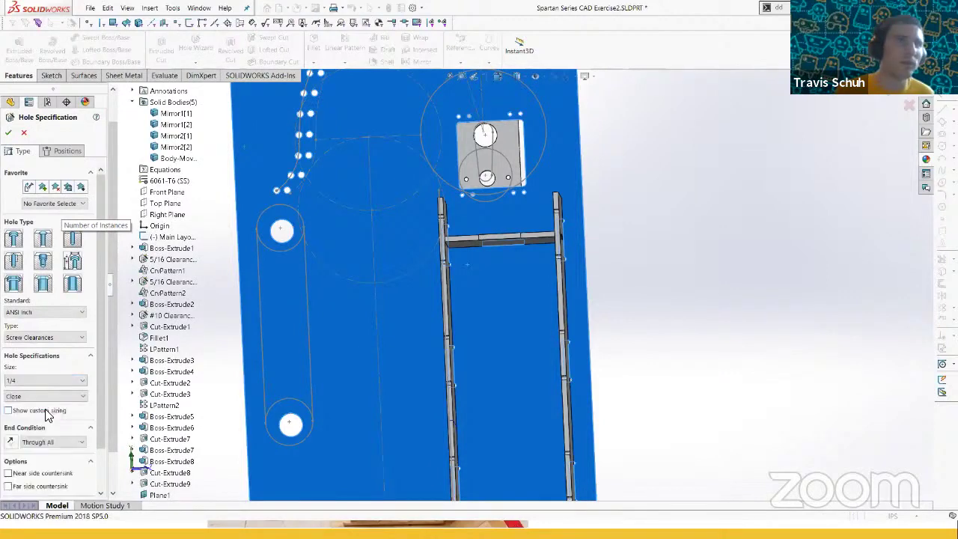
{"action": "left_click", "coordinate": [65, 150]}
{"action": "left_click", "coordinate": [460, 257]}
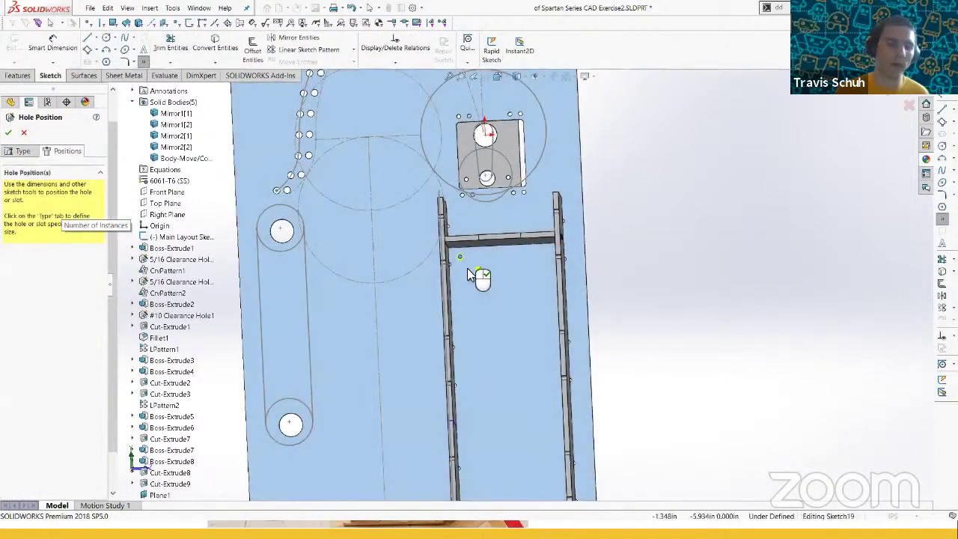
{"action": "key", "text": "Escape"}
- Draw a construction-aid circle of about 0.43 in radius centred on the hole's position point
{"action": "key", "text": "ctrl+8"}
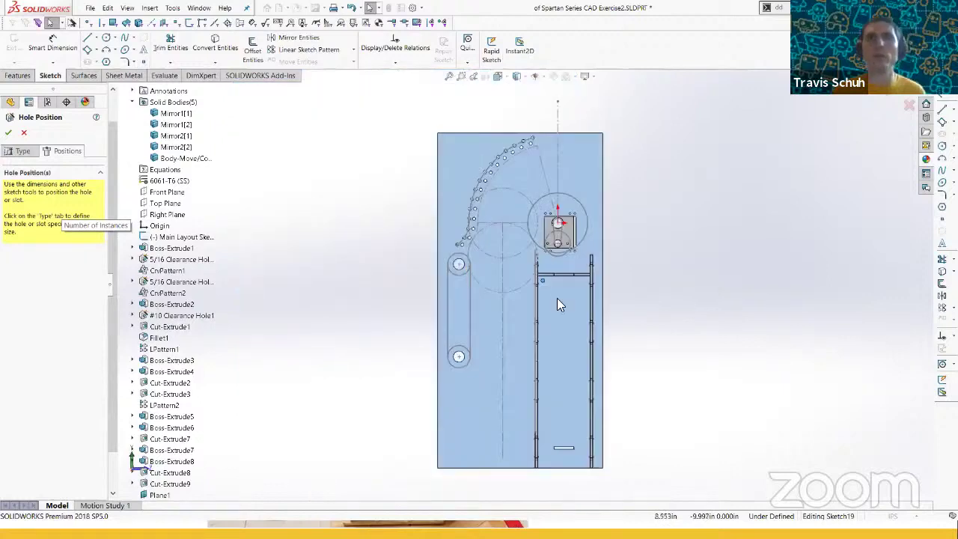
{"action": "scroll", "coordinate": [539, 268], "scroll_direction": "down", "scroll_amount": 8}
{"action": "key", "text": "s"}
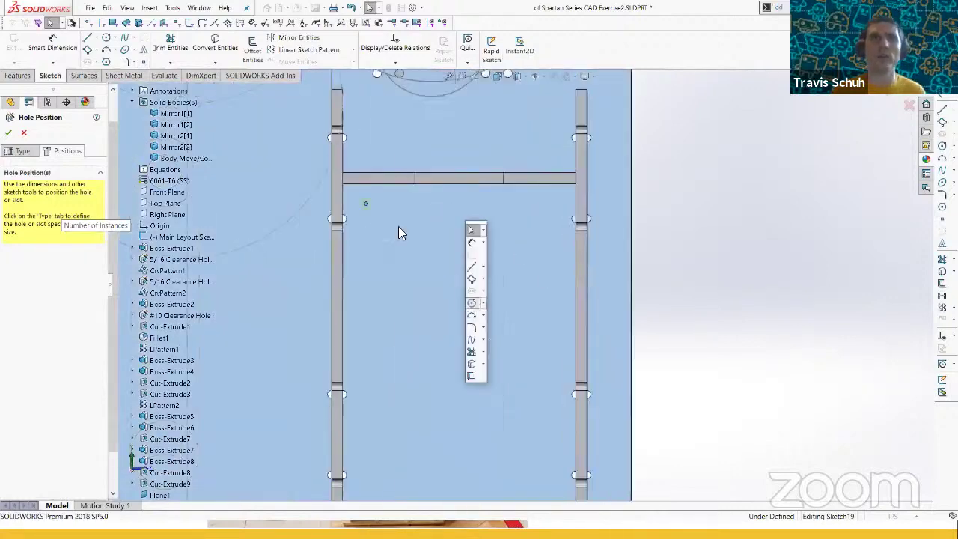
{"action": "key", "text": "c"}
{"action": "left_click", "coordinate": [365, 203]}
{"action": "left_click", "coordinate": [373, 186]}
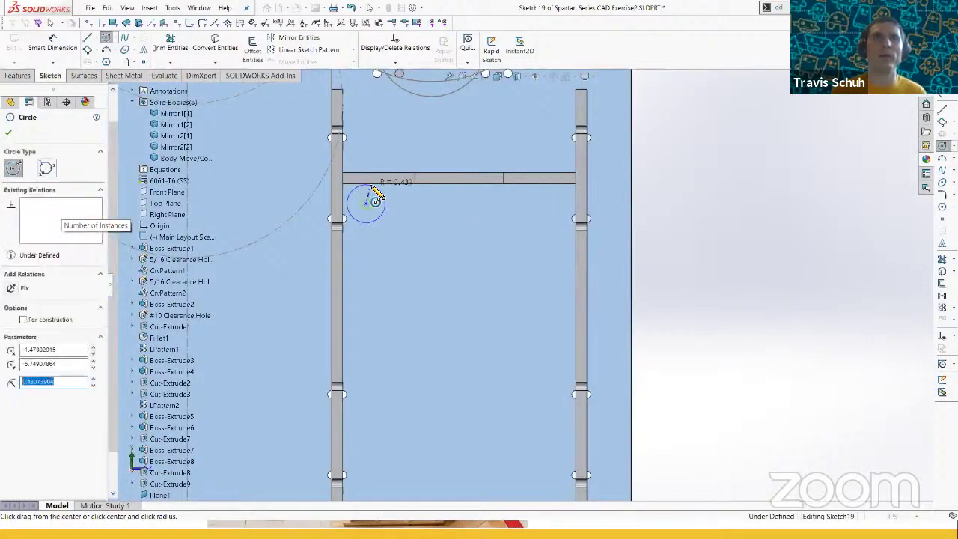
{"action": "key", "text": "Escape"}
- Make the circle tangent to the crosswise plate's lower edge and the adjacent long plate's inner edge
{"action": "left_click", "coordinate": [386, 182], "text": "ctrl"}
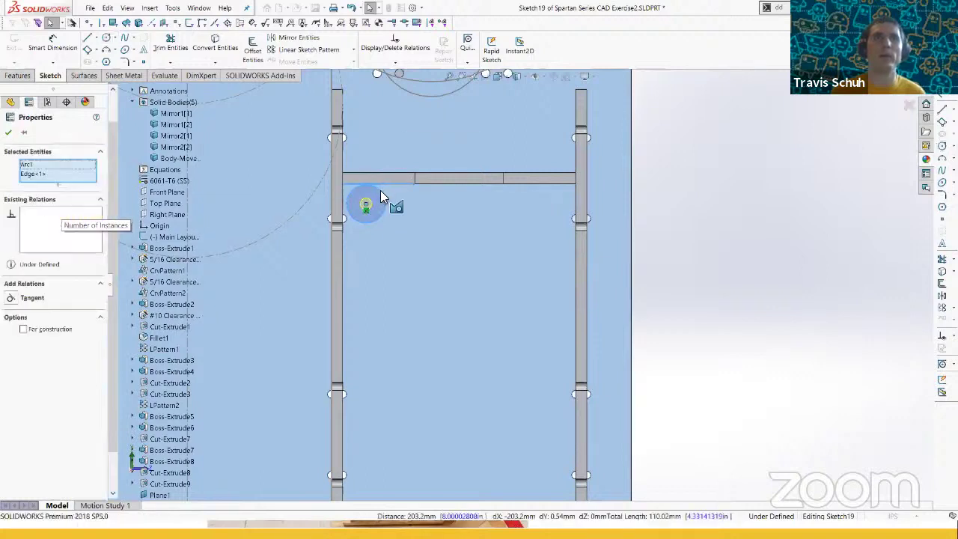
{"action": "key", "text": "t"}
{"action": "left_click", "coordinate": [348, 190]}
{"action": "left_click", "coordinate": [342, 190], "text": "ctrl"}
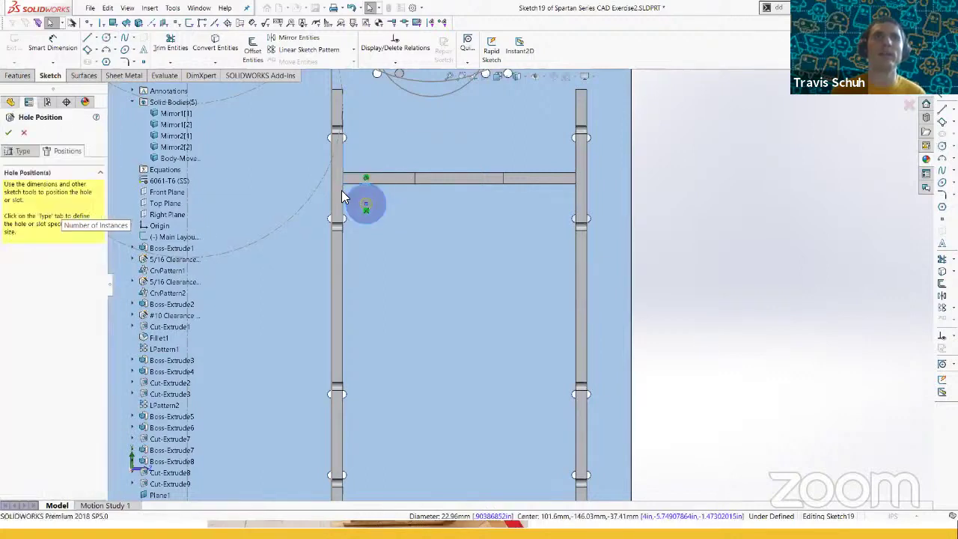
{"action": "key", "text": "t"}
- Draw a second circle of about 0.17 in radius beneath the crosswise plate near the copied long plate
{"action": "scroll", "coordinate": [554, 323], "scroll_direction": "up", "scroll_amount": 2}
{"action": "key", "text": "s"}
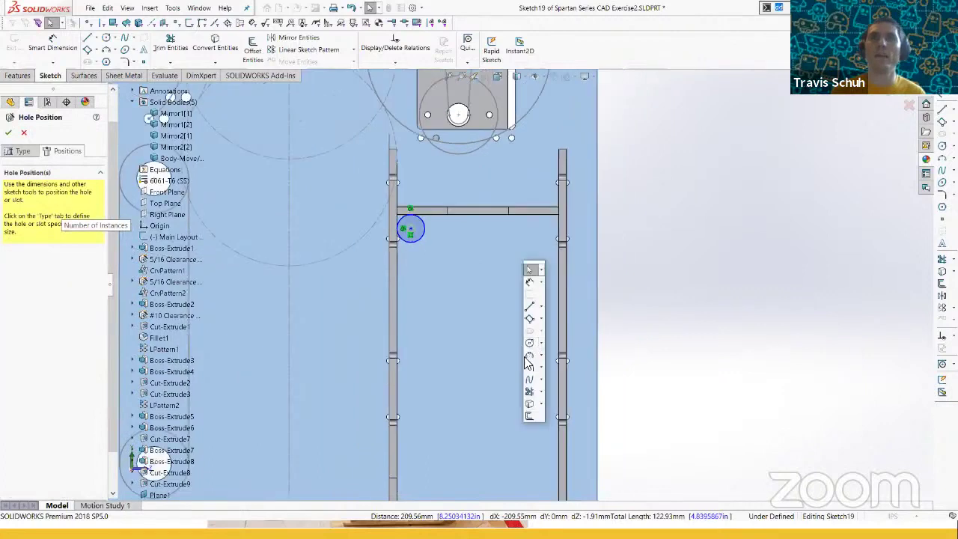
{"action": "left_click", "coordinate": [532, 345]}
{"action": "left_click", "coordinate": [547, 224]}
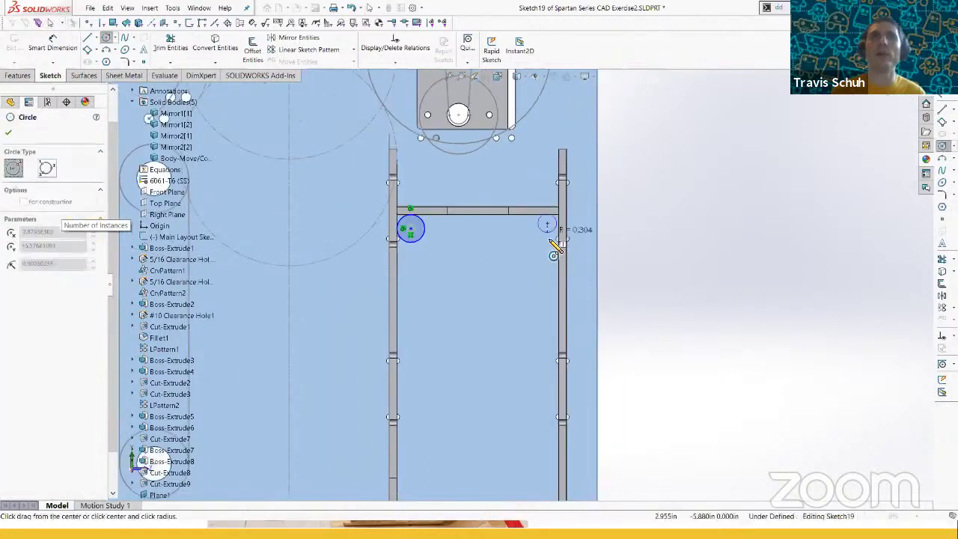
{"action": "key", "text": "Escape"}
- Make the second circle tangent to the crosswise plate's lower edge and the copied long plate's inner edge
{"action": "scroll", "coordinate": [552, 219], "scroll_direction": "up", "scroll_amount": 3}
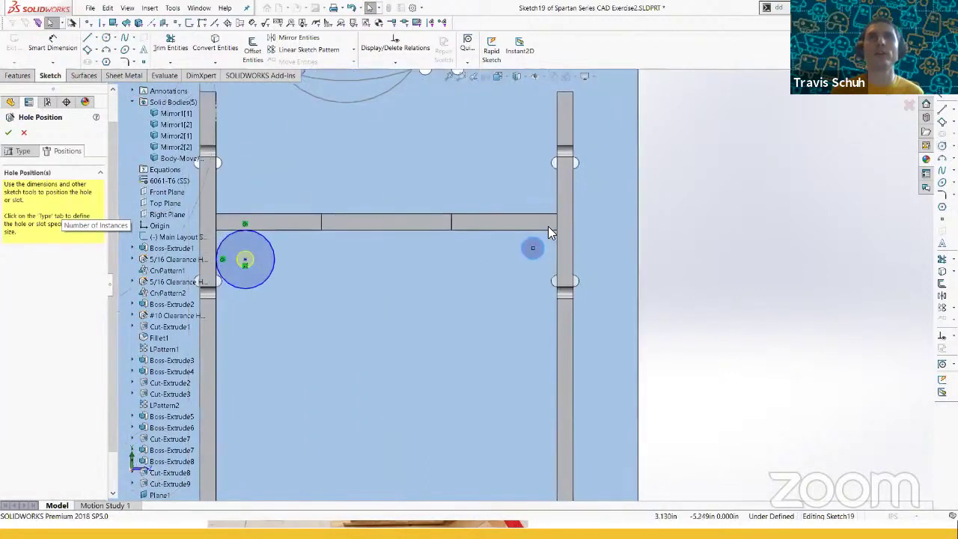
{"action": "left_click", "coordinate": [548, 226]}
{"action": "left_click", "coordinate": [545, 222], "text": "ctrl"}
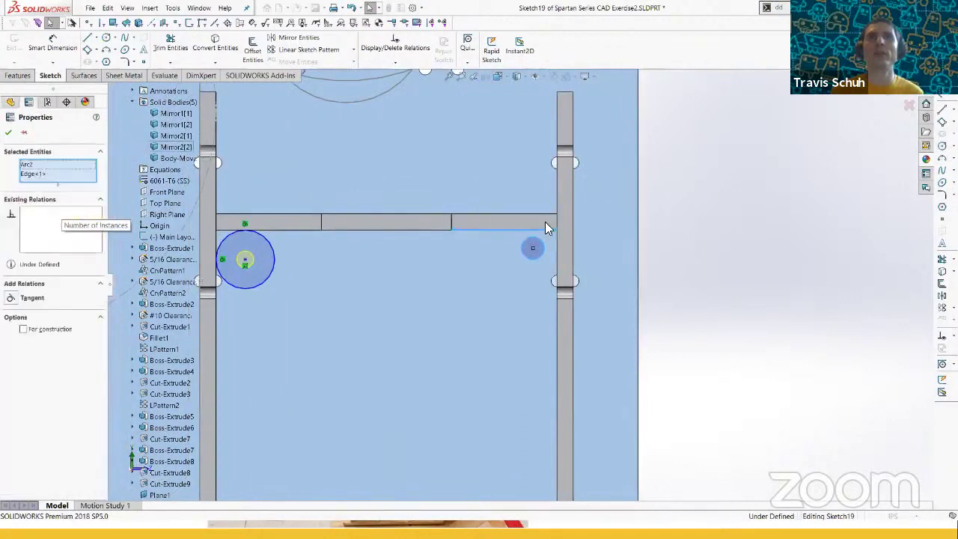
{"action": "key", "text": "a"}
{"action": "key", "text": "Escape"}
{"action": "left_click", "coordinate": [543, 237]}
{"action": "left_click", "coordinate": [555, 238], "text": "ctrl"}
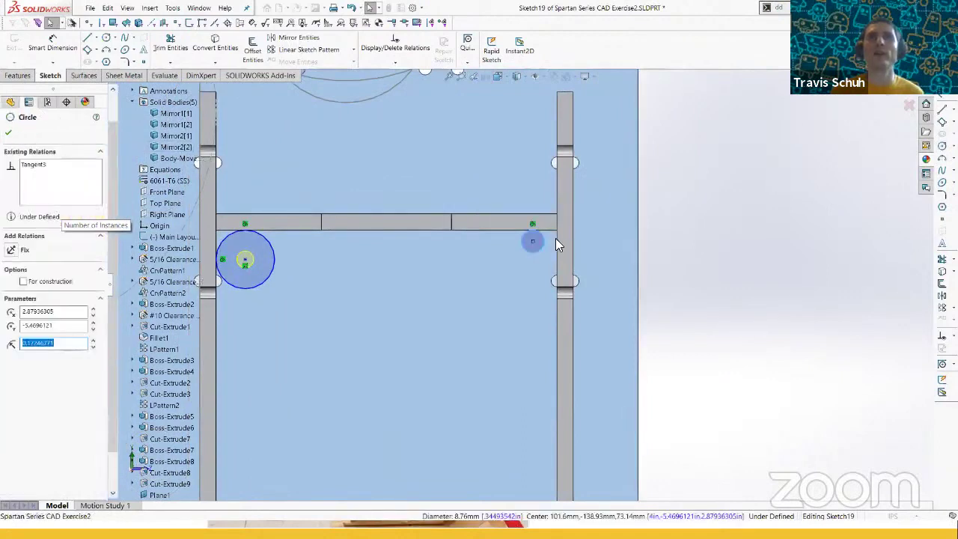
{"action": "key", "text": "a"}
- Give the two corner circles an equal radius
{"action": "left_click", "coordinate": [544, 254]}
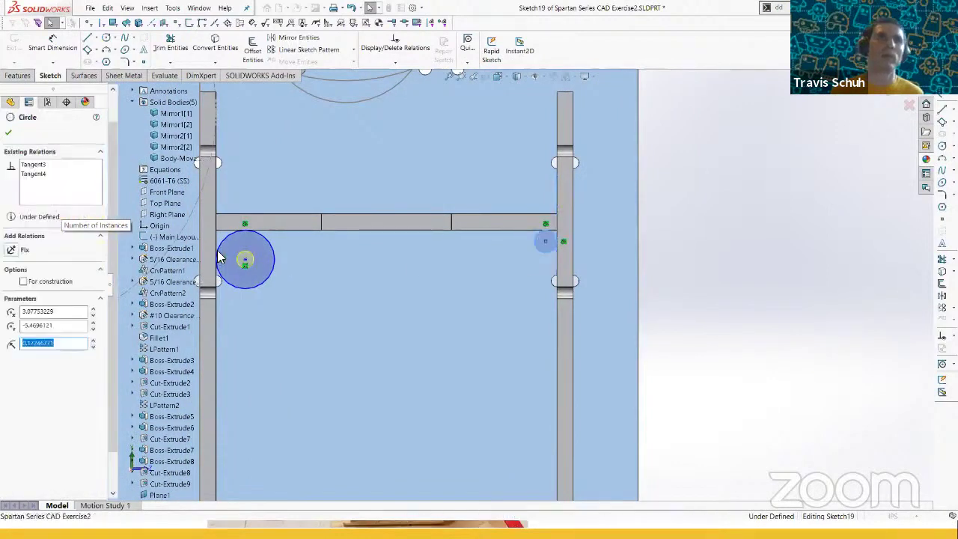
{"action": "left_click", "coordinate": [261, 238], "text": "ctrl"}
{"action": "key", "text": "q"}
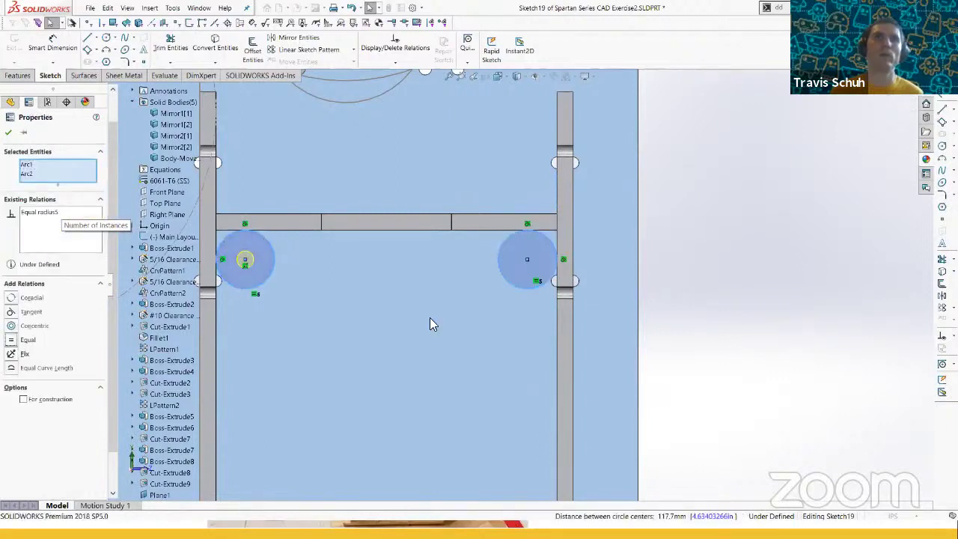
- Draw a third circle of about 0.51 in radius beside the uncopied long plate, above the side plate's lowest horizontal slot
{"action": "key", "text": "Escape"}
{"action": "scroll", "coordinate": [509, 388], "scroll_direction": "up", "scroll_amount": 3}
{"action": "scroll", "coordinate": [442, 440], "scroll_direction": "up", "scroll_amount": 5}
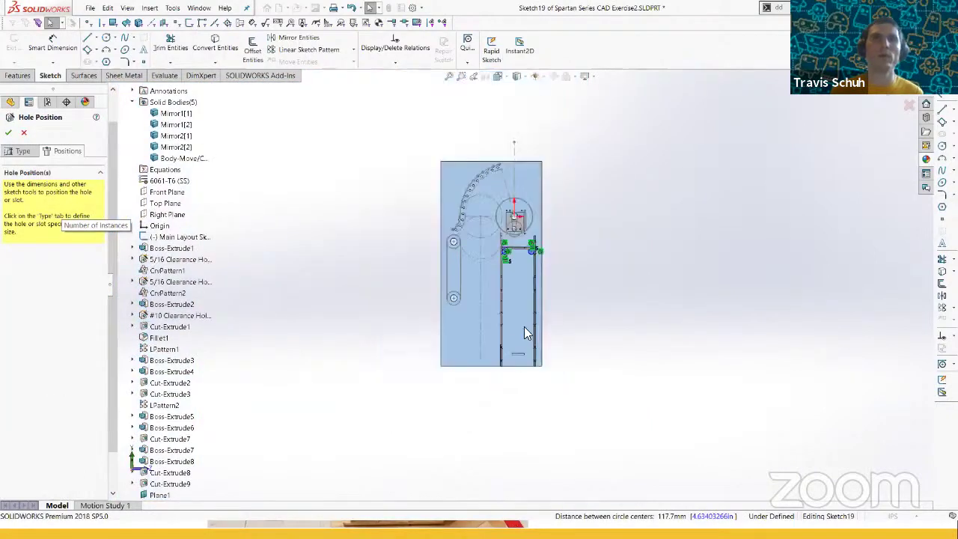
{"action": "scroll", "coordinate": [496, 337], "scroll_direction": "down", "scroll_amount": 6}
{"action": "key", "text": "s"}
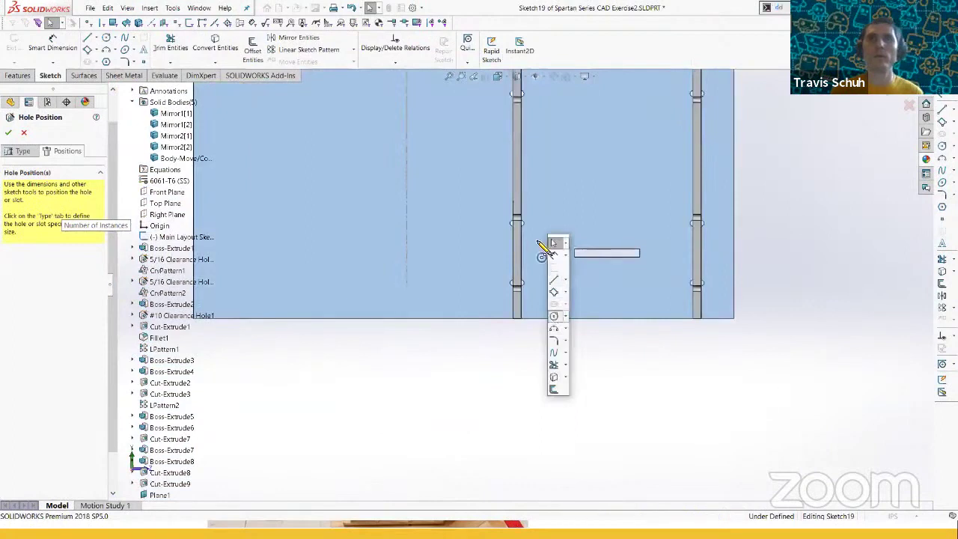
{"action": "left_click", "coordinate": [540, 241]}
{"action": "left_click", "coordinate": [533, 242]}
{"action": "key", "text": "Escape"}
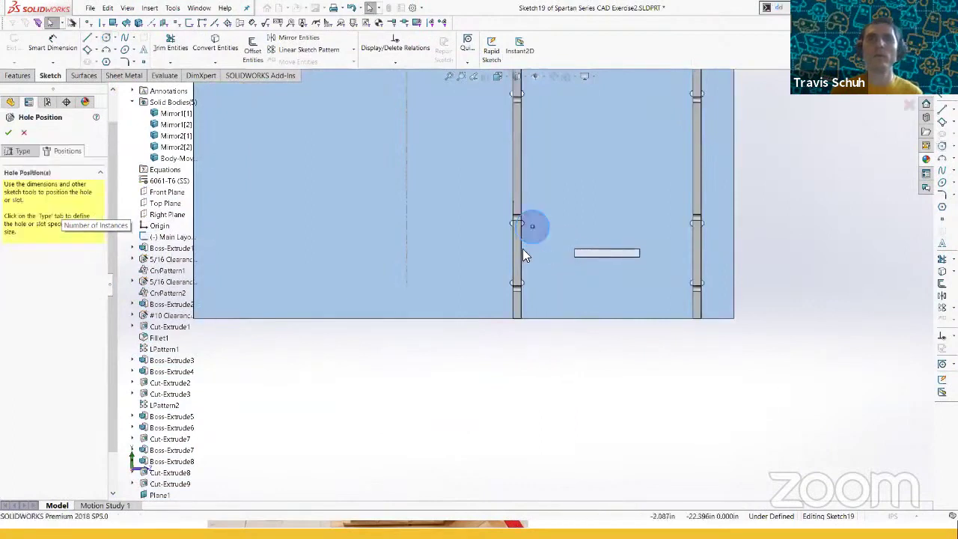
- Make the third circle tangent to the adjacent long plate's inner edge and the lower horizontal slot's upper edge
{"action": "left_click", "coordinate": [520, 249], "text": "ctrl"}
{"action": "left_click", "coordinate": [533, 242]}
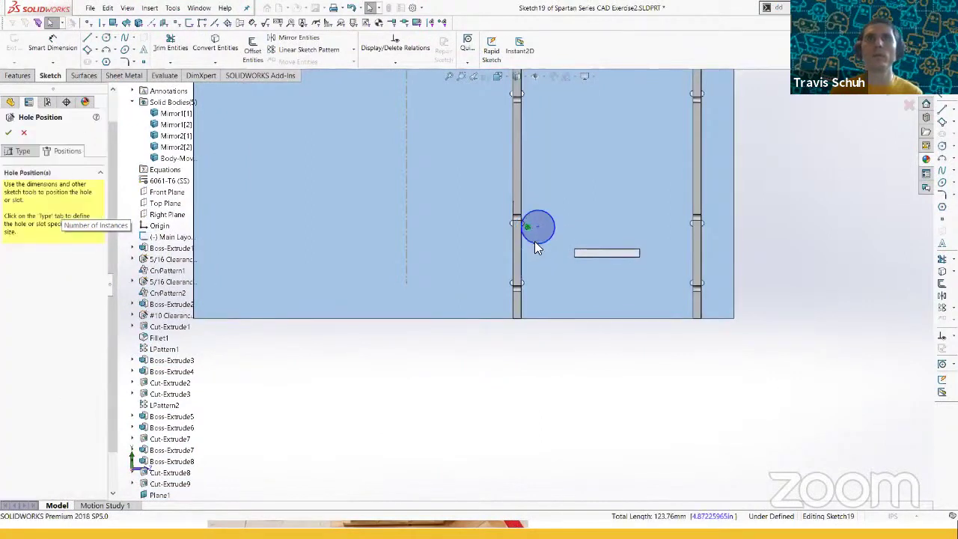
{"action": "left_click", "coordinate": [534, 241]}
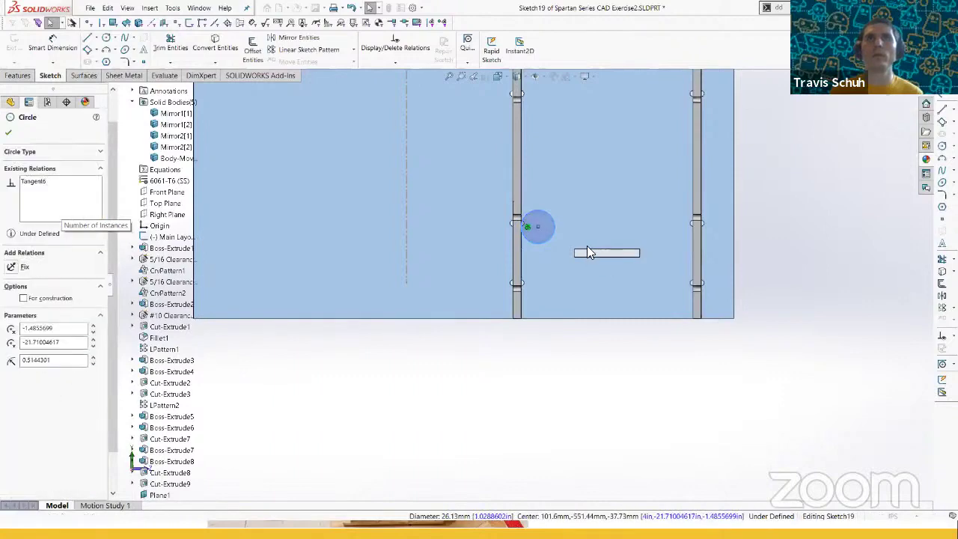
{"action": "left_click", "coordinate": [585, 248], "text": "ctrl"}
{"action": "key", "text": "t"}
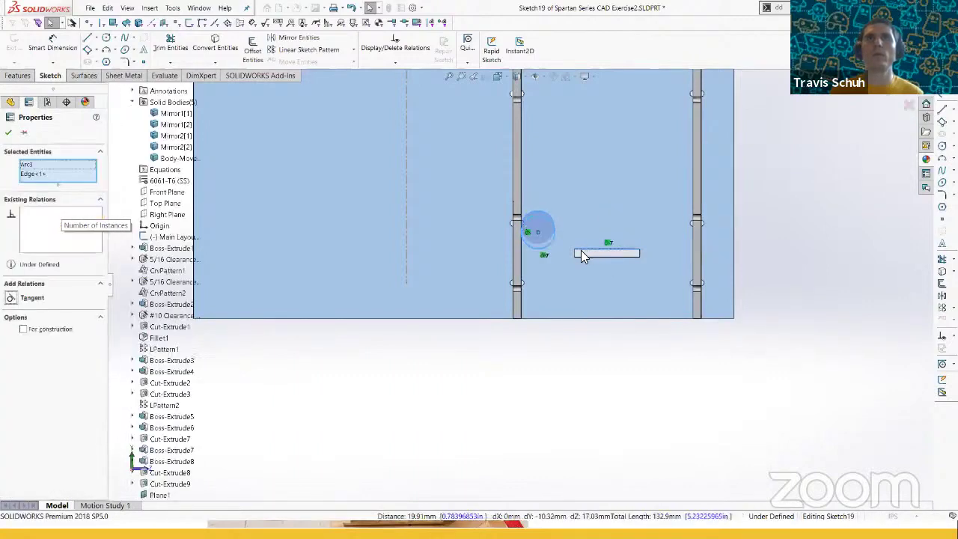
{"action": "key", "text": "Escape"}
- Draw a fourth circle above the lower horizontal slot, close to the copied long plate's inner edge
{"action": "key", "text": "s"}
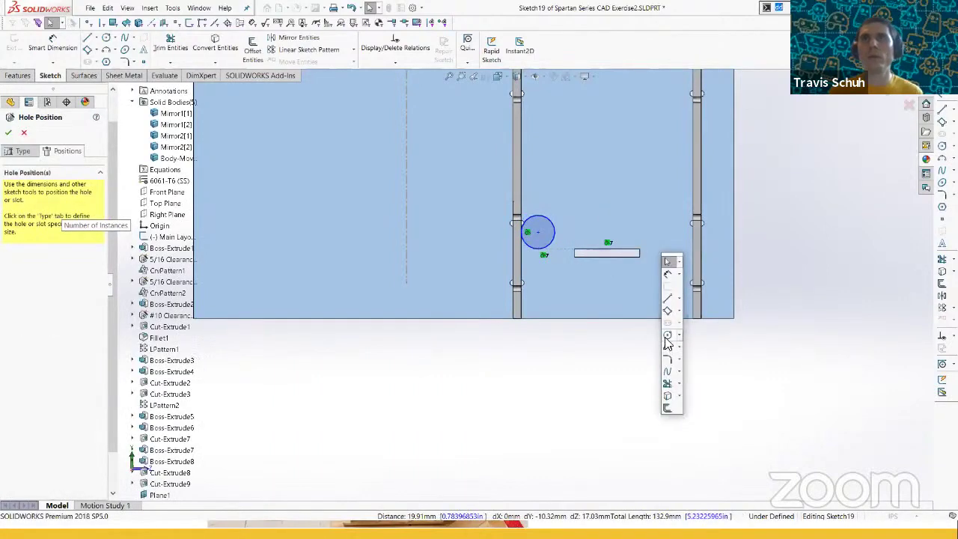
{"action": "left_click", "coordinate": [667, 337]}
{"action": "left_click", "coordinate": [663, 222]}
{"action": "left_click", "coordinate": [675, 234]}
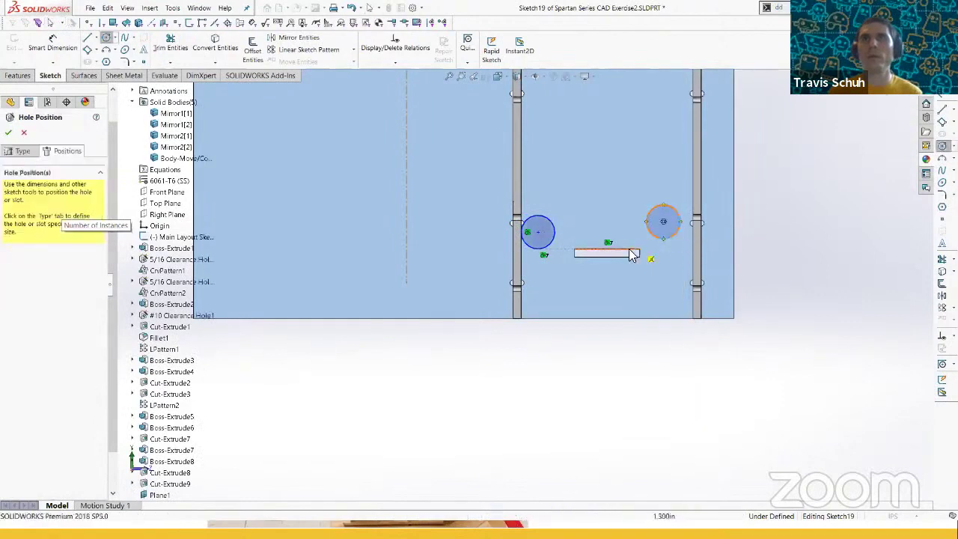
{"action": "key", "text": "Escape"}
- Make the fourth circle tangent to the lower horizontal slot's upper edge and the copied long plate's inner edge
{"action": "left_click", "coordinate": [627, 249], "text": "ctrl"}
{"action": "left_click", "coordinate": [662, 229]}
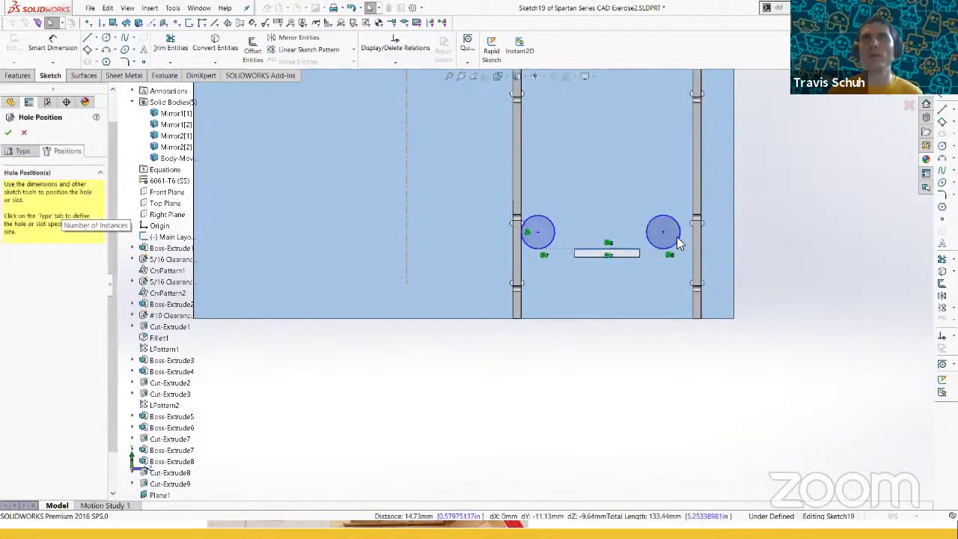
{"action": "left_click", "coordinate": [677, 237]}
{"action": "left_click", "coordinate": [692, 233], "text": "ctrl"}
{"action": "left_click", "coordinate": [662, 242]}
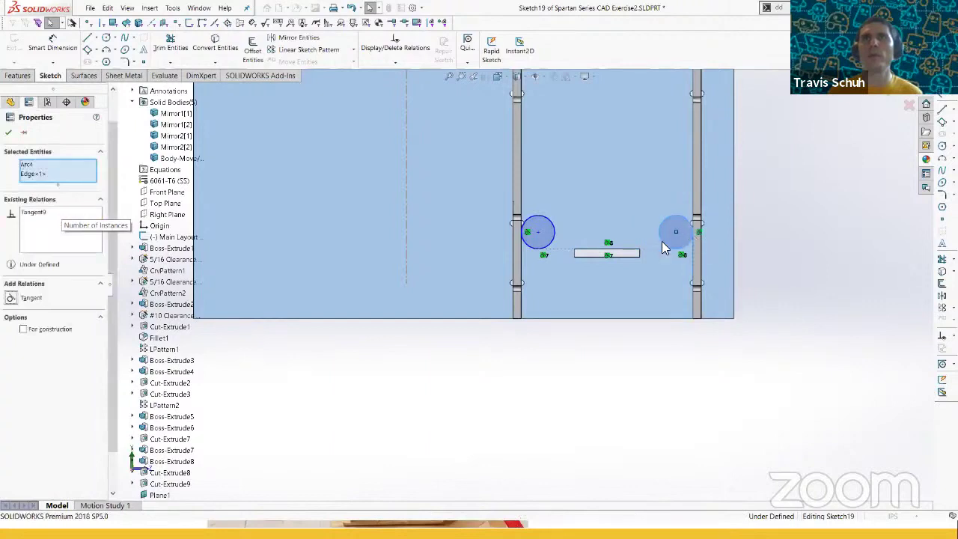
- Give the two lower circles an equal radius
{"action": "left_click", "coordinate": [658, 223]}
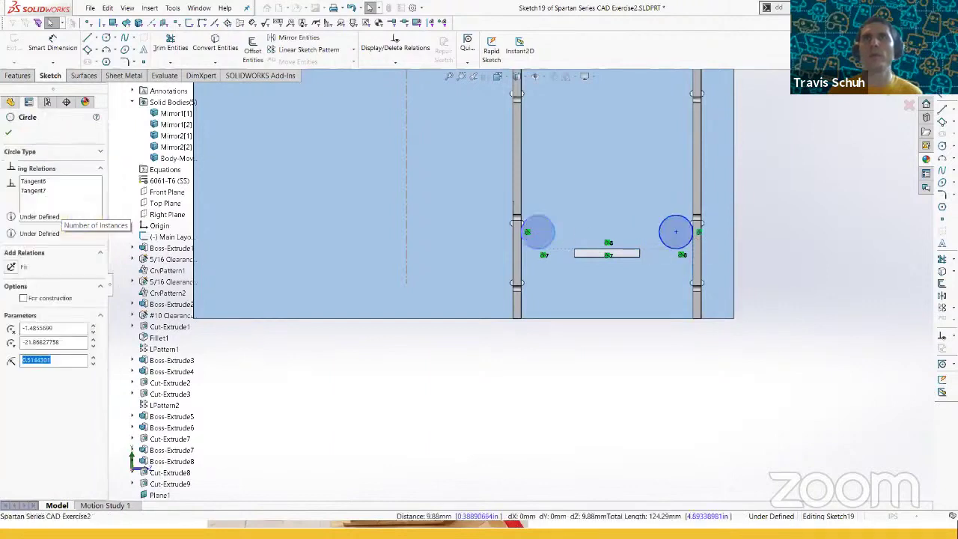
{"action": "left_click", "coordinate": [665, 222], "text": "ctrl"}
{"action": "scroll", "coordinate": [650, 198], "scroll_direction": "up", "scroll_amount": 5}
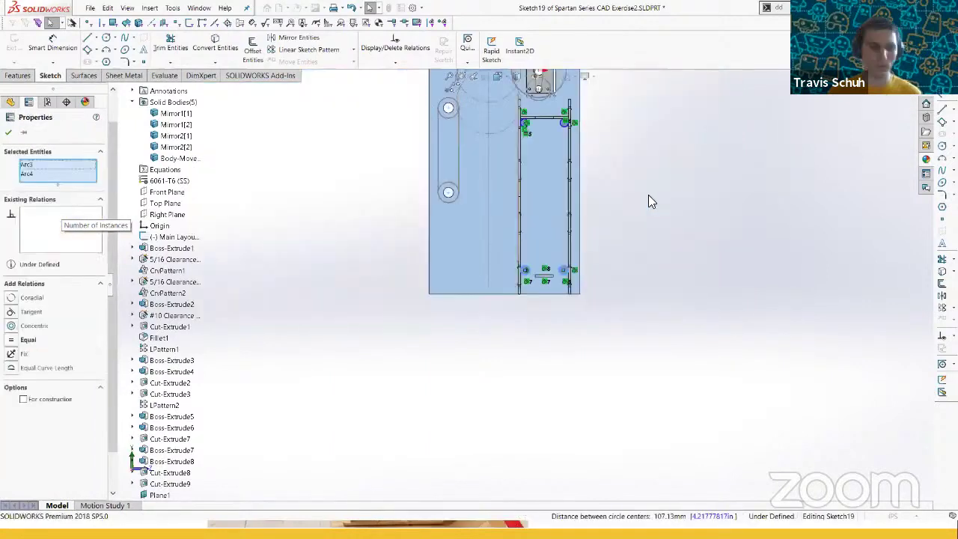
{"action": "key", "text": "q"}
{"action": "left_click", "coordinate": [649, 233]}
- Give the lower circle and the upper circle beside the copied long plate an equal radius
{"action": "scroll", "coordinate": [562, 264], "scroll_direction": "down", "scroll_amount": 2}
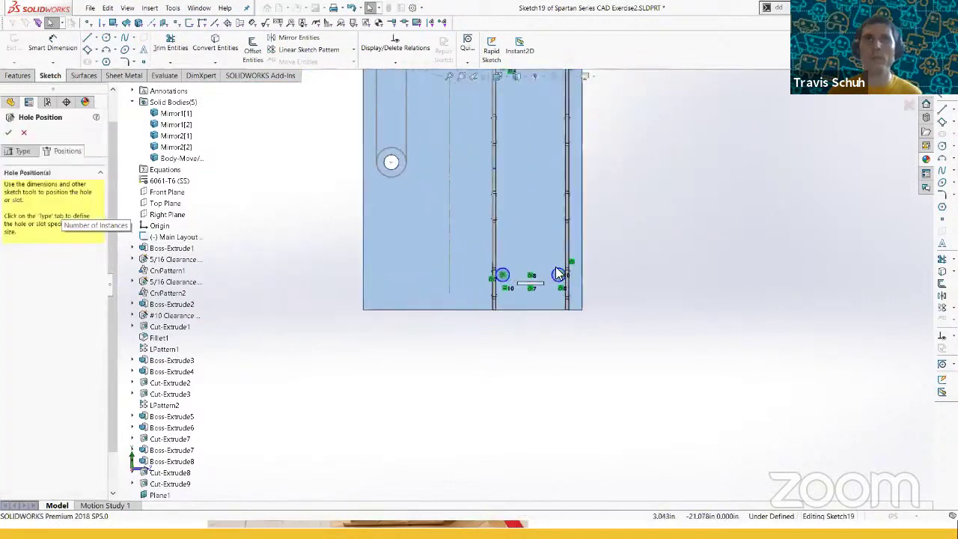
{"action": "left_click", "coordinate": [558, 275]}
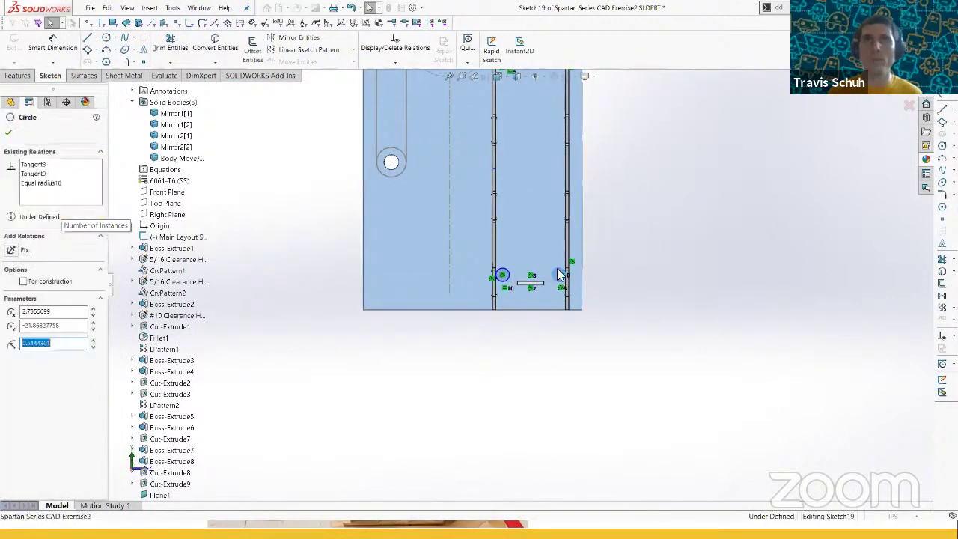
{"action": "scroll", "coordinate": [535, 176], "scroll_direction": "up", "scroll_amount": 3}
{"action": "scroll", "coordinate": [518, 336], "scroll_direction": "down", "scroll_amount": 2}
{"action": "scroll", "coordinate": [513, 449], "scroll_direction": "down", "scroll_amount": 5}
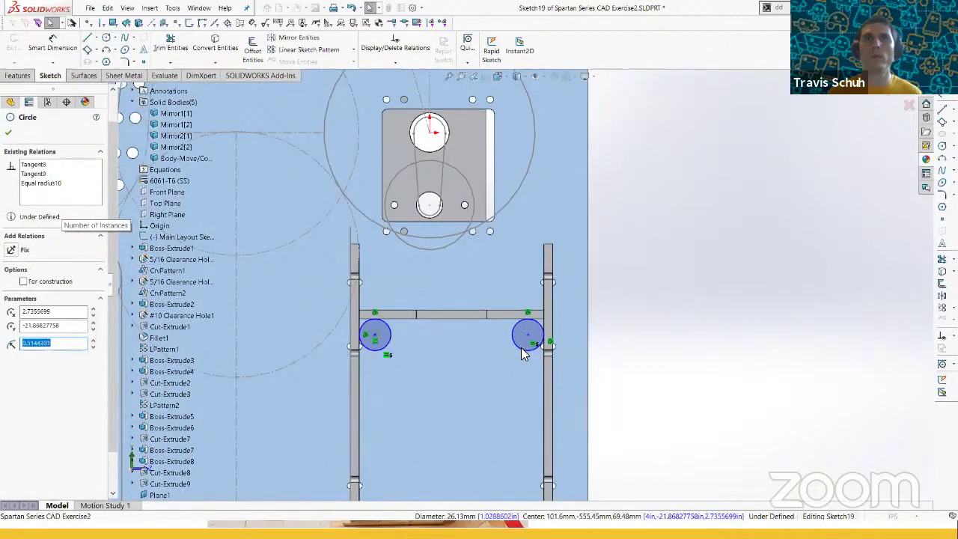
{"action": "left_click", "coordinate": [522, 349], "text": "ctrl"}
{"action": "key", "text": "q"}
{"action": "key", "text": "Escape"}
- Dimension the diameter of the upper circle beside the copied long plate as 0.75 in
{"action": "key", "text": "d"}
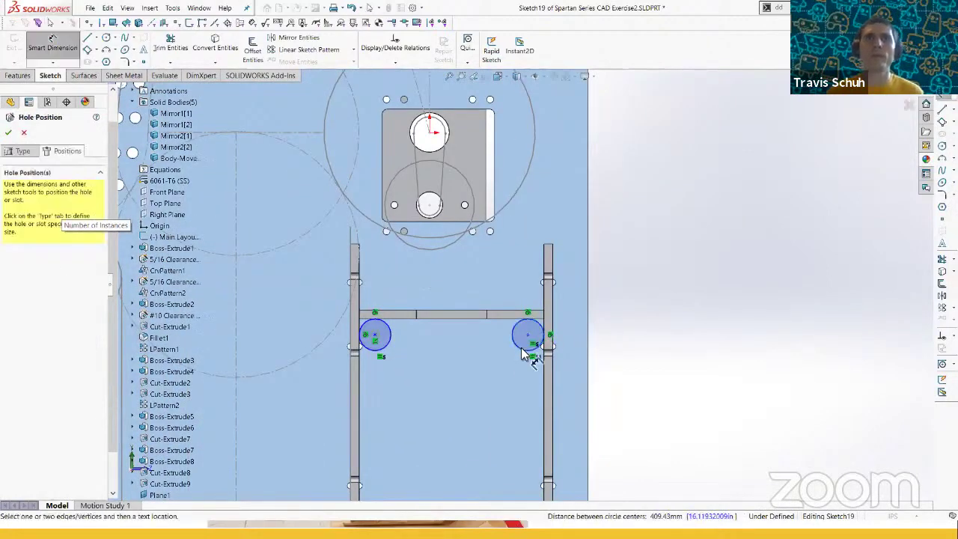
{"action": "left_click", "coordinate": [523, 350]}
{"action": "left_click", "coordinate": [621, 319]}
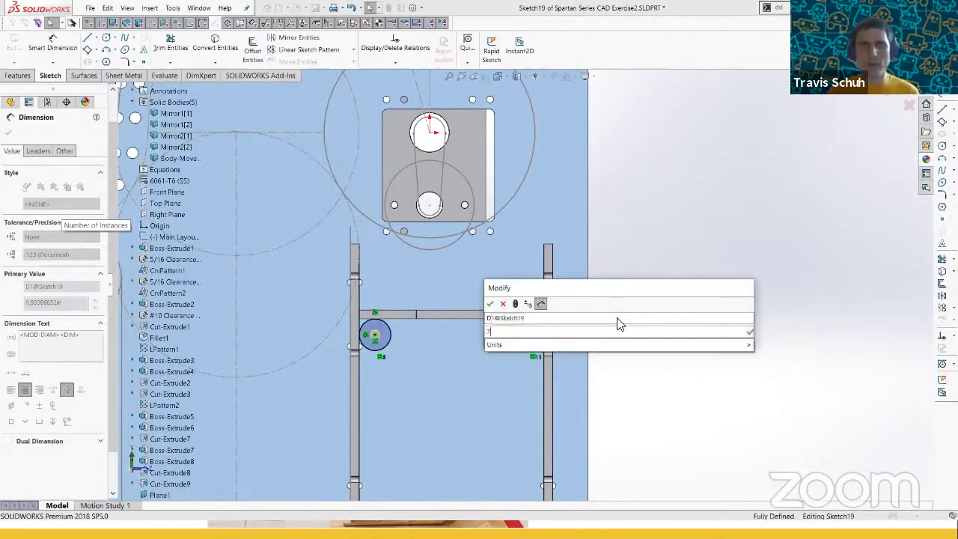
{"action": "key", "text": "Return"}
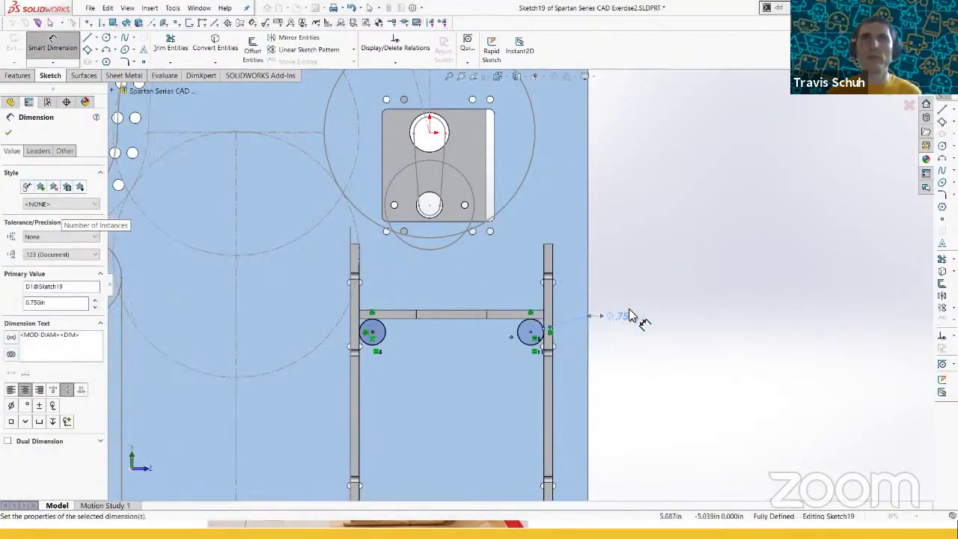
- Set the circle's diameter dimension to 0.375 in
{"action": "double_click", "coordinate": [632, 314]}
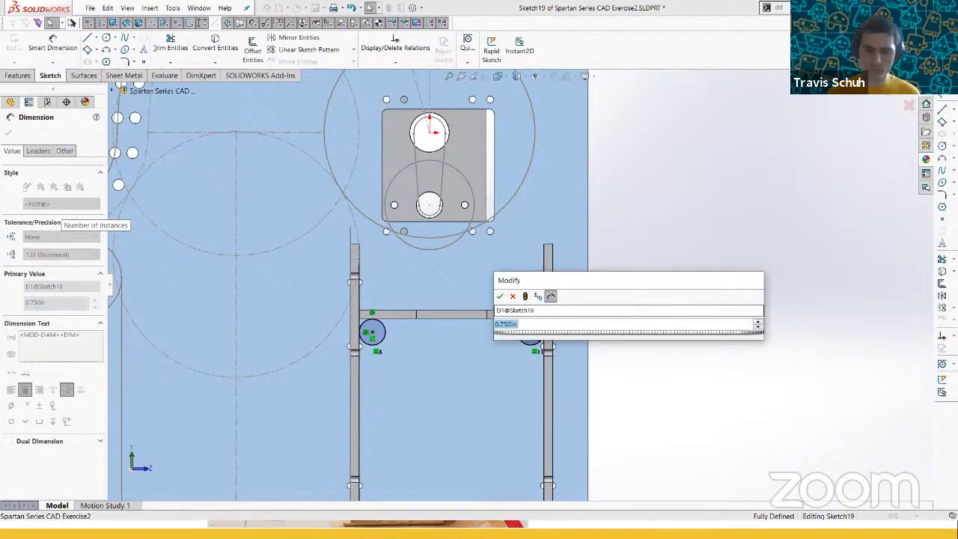
{"action": "type", "text": ".375"}
{"action": "key", "text": "Return"}
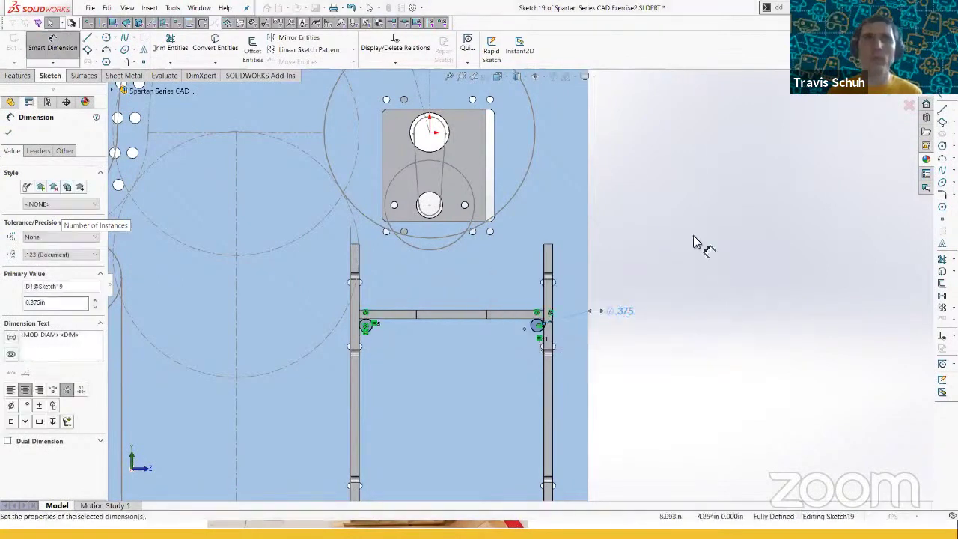
{"action": "key", "text": "Escape"}
- Place 1/4 clearance holes at the centres of the four corner circles and finish the hole feature
{"action": "scroll", "coordinate": [558, 342], "scroll_direction": "down", "scroll_amount": 5}
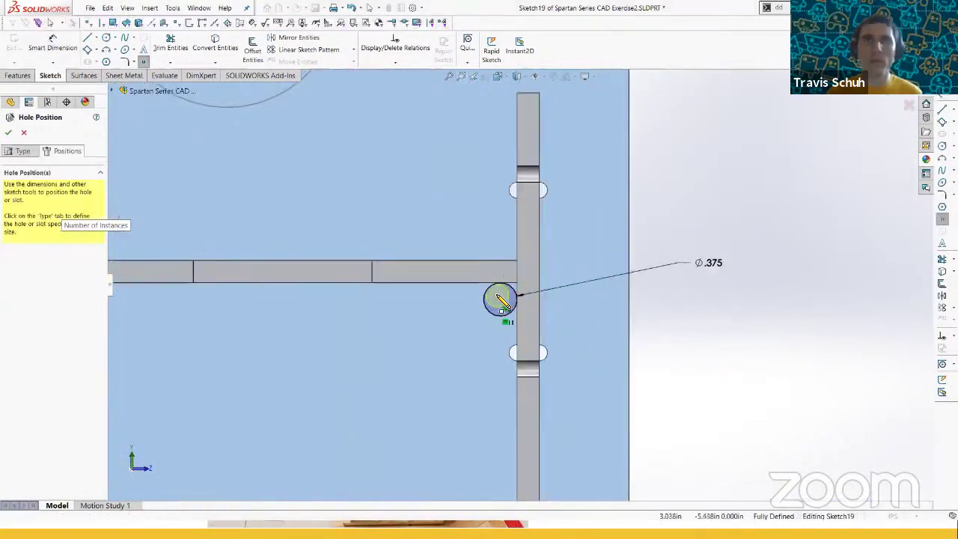
{"action": "scroll", "coordinate": [457, 442], "scroll_direction": "down", "scroll_amount": 6}
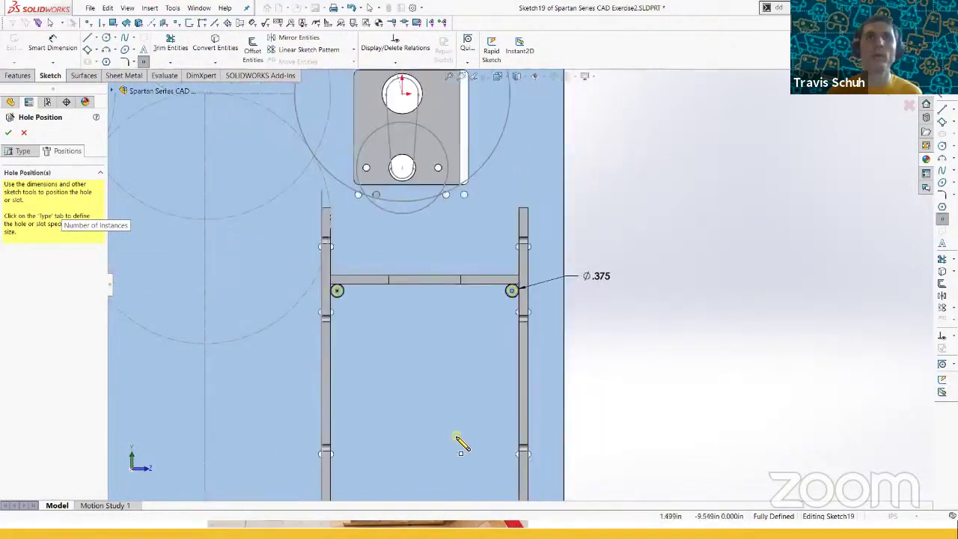
{"action": "scroll", "coordinate": [478, 437], "scroll_direction": "up", "scroll_amount": 4}
{"action": "scroll", "coordinate": [494, 428], "scroll_direction": "up", "scroll_amount": 2}
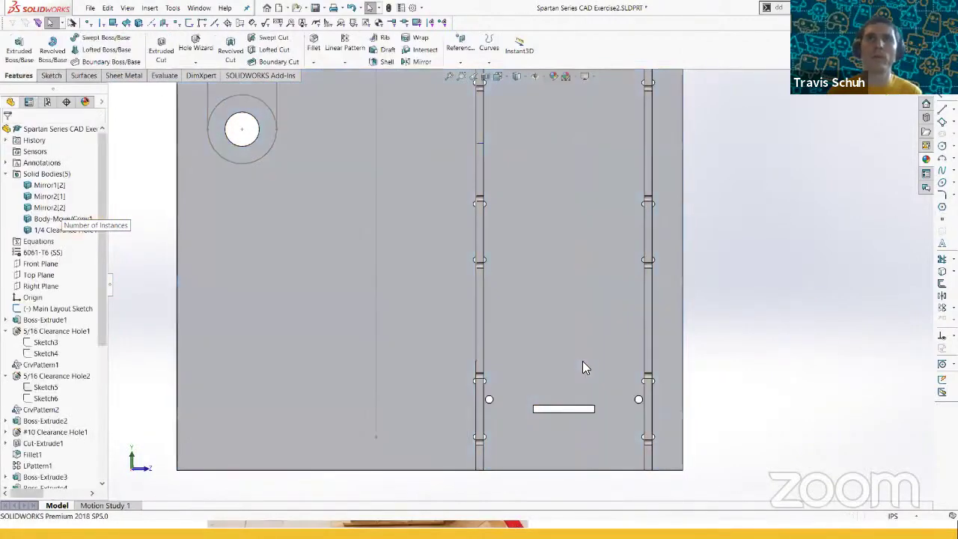
- Examine the new clearance holes beside the upper and lower slots from the side plate's outer face
{"action": "middle_click_drag", "start_coordinate": [588, 360], "coordinate": [584, 388]}
{"action": "middle_click_drag", "start_coordinate": [545, 385], "coordinate": [314, 366]}
{"action": "scroll", "coordinate": [649, 358], "scroll_direction": "down", "scroll_amount": 1}
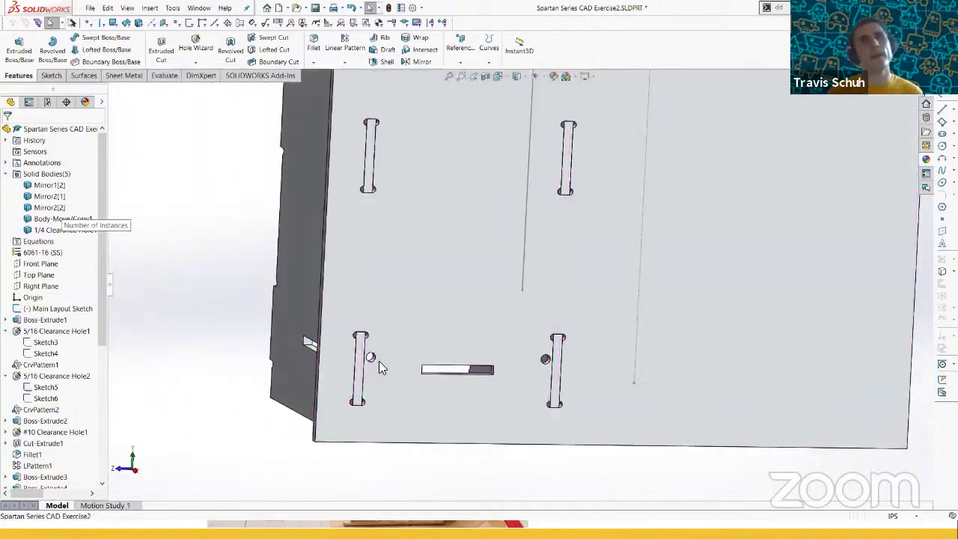
{"action": "mouse_move", "coordinate": [378, 361]}
{"action": "middle_mouse_down"}
{"action": "mouse_move", "coordinate": [438, 325]}
{"action": "mouse_move", "coordinate": [476, 327]}
{"action": "mouse_move", "coordinate": [389, 342]}
{"action": "mouse_move", "coordinate": [351, 336]}
{"action": "mouse_move", "coordinate": [308, 366]}
{"action": "mouse_move", "coordinate": [307, 380]}
{"action": "mouse_move", "coordinate": [368, 374]}
{"action": "mouse_move", "coordinate": [379, 356]}
{"action": "middle_mouse_up"}
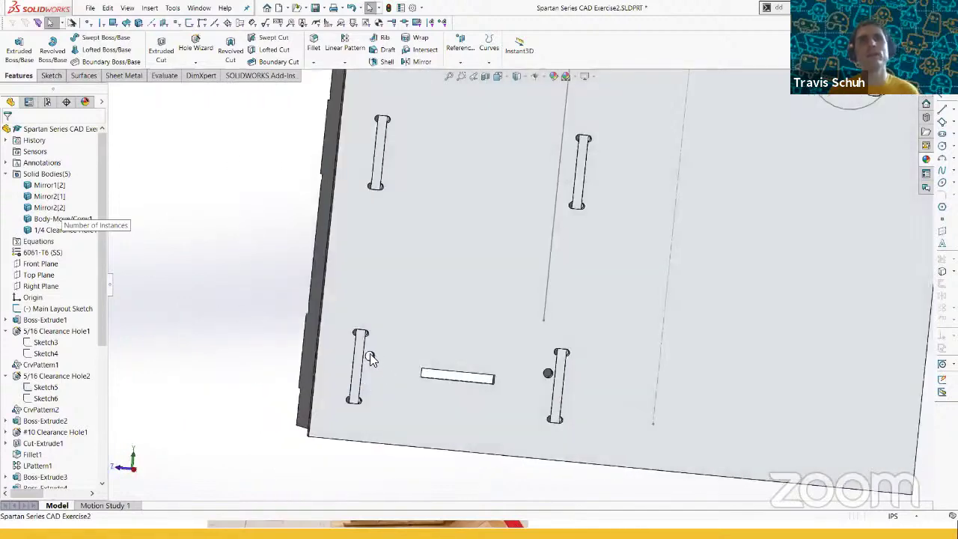
{"action": "scroll", "coordinate": [369, 357], "scroll_direction": "down", "scroll_amount": 3}
{"action": "scroll", "coordinate": [436, 332], "scroll_direction": "up", "scroll_amount": 2}
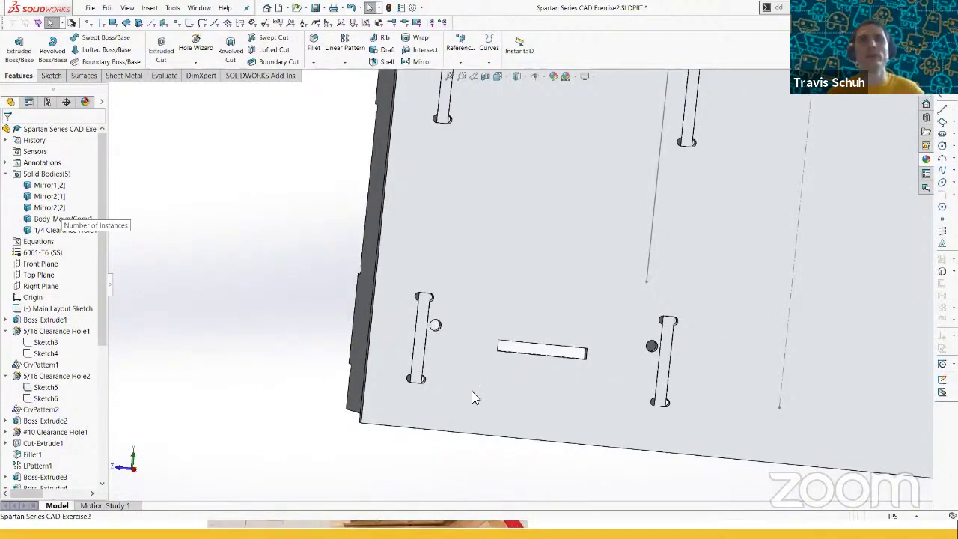
{"action": "scroll", "coordinate": [549, 352], "scroll_direction": "up", "scroll_amount": 8}
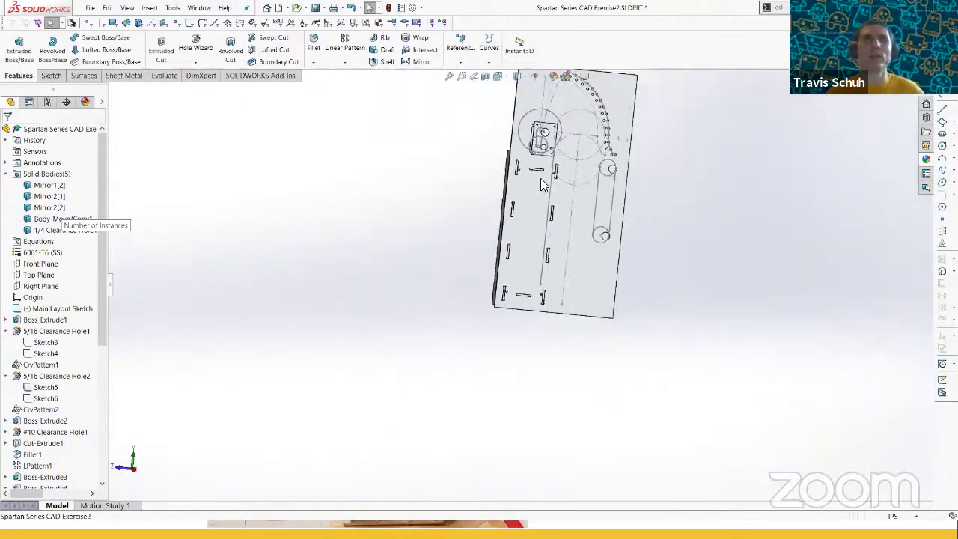
{"action": "scroll", "coordinate": [541, 178], "scroll_direction": "down", "scroll_amount": 4}
{"action": "scroll", "coordinate": [34, 441], "scroll_direction": "down", "scroll_amount": 7}
{"action": "scroll", "coordinate": [537, 196], "scroll_direction": "down", "scroll_amount": 5}
{"action": "middle_click_drag", "start_coordinate": [565, 252], "coordinate": [577, 255]}
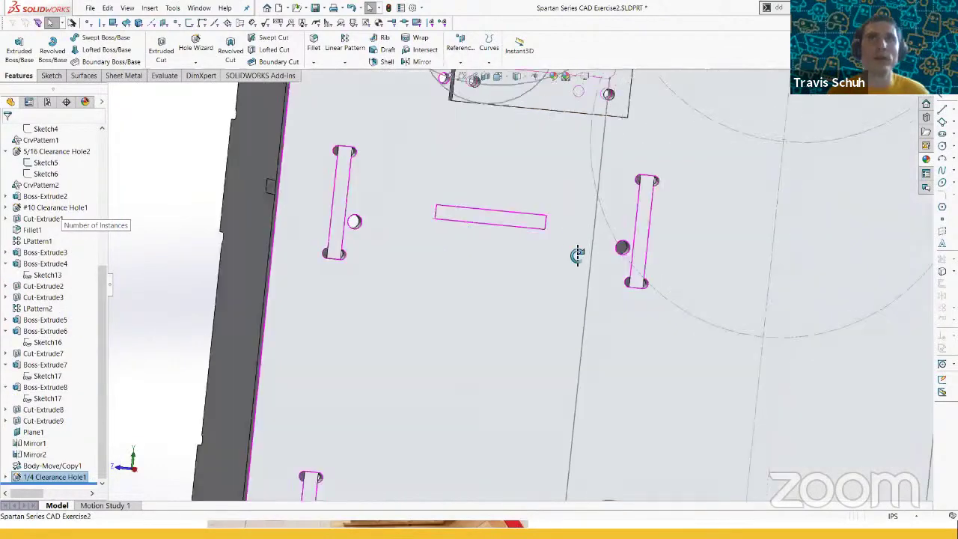
- Open the sketch of the upper crosswise plate's extrusion (Boss-Extrude5) for editing
{"action": "scroll", "coordinate": [576, 255], "scroll_direction": "up", "scroll_amount": 5}
{"action": "middle_click_drag", "start_coordinate": [377, 208], "coordinate": [438, 178]}
{"action": "left_click", "coordinate": [41, 319]}
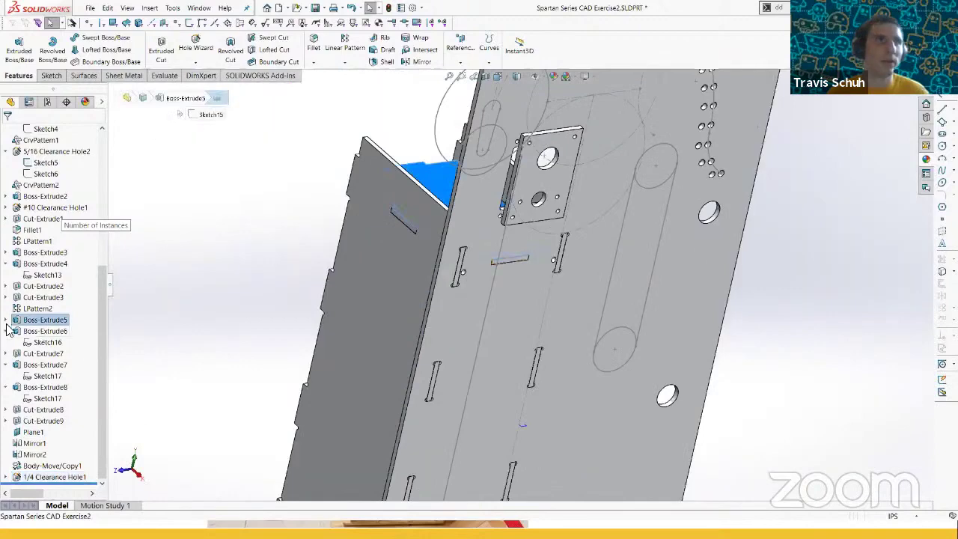
{"action": "left_click", "coordinate": [6, 319]}
{"action": "left_click", "coordinate": [46, 331]}
{"action": "left_click", "coordinate": [61, 310]}
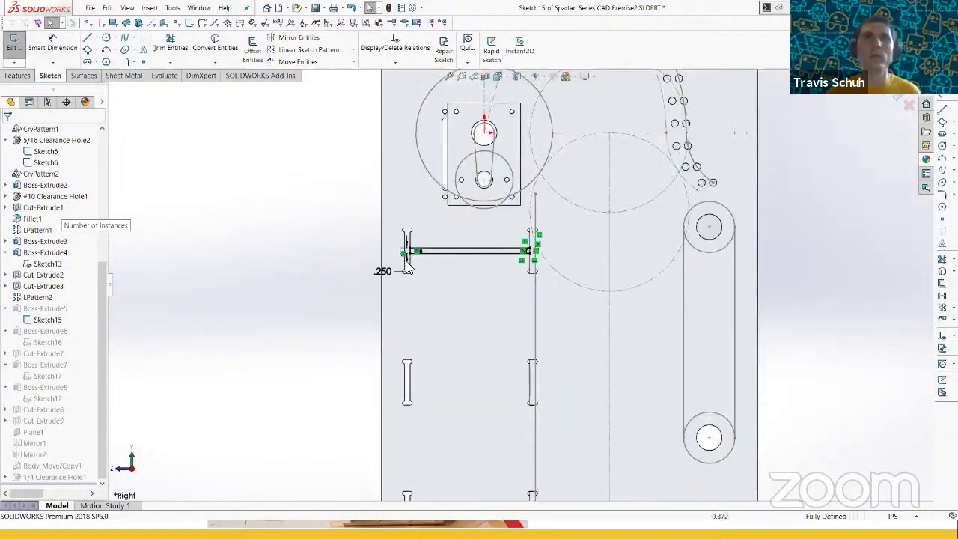
- Delete the sketch relation that fixes the crosswise plate profile's height at the upper slots
{"action": "scroll", "coordinate": [408, 267], "scroll_direction": "down", "scroll_amount": 3}
{"action": "left_click", "coordinate": [678, 261]}
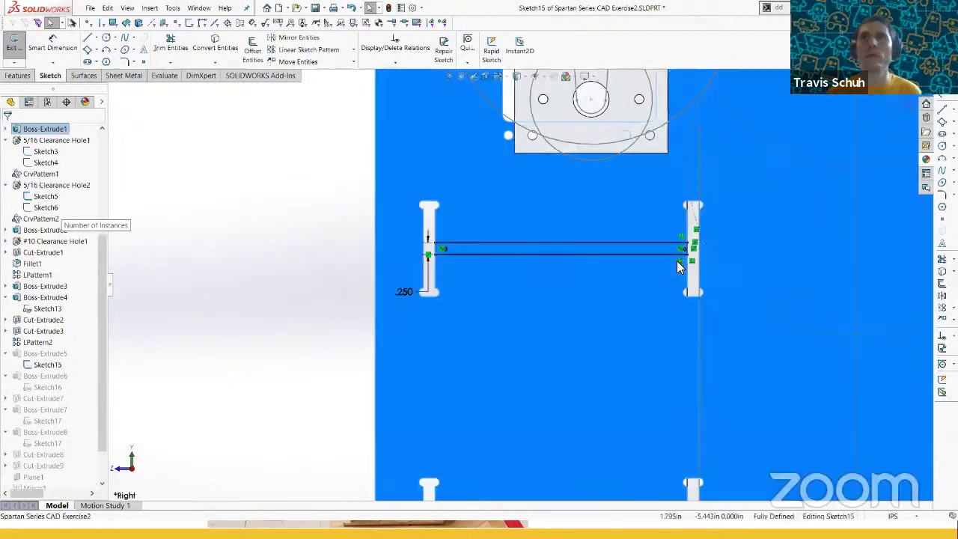
{"action": "key", "text": "Escape"}
{"action": "key", "text": "Delete"}
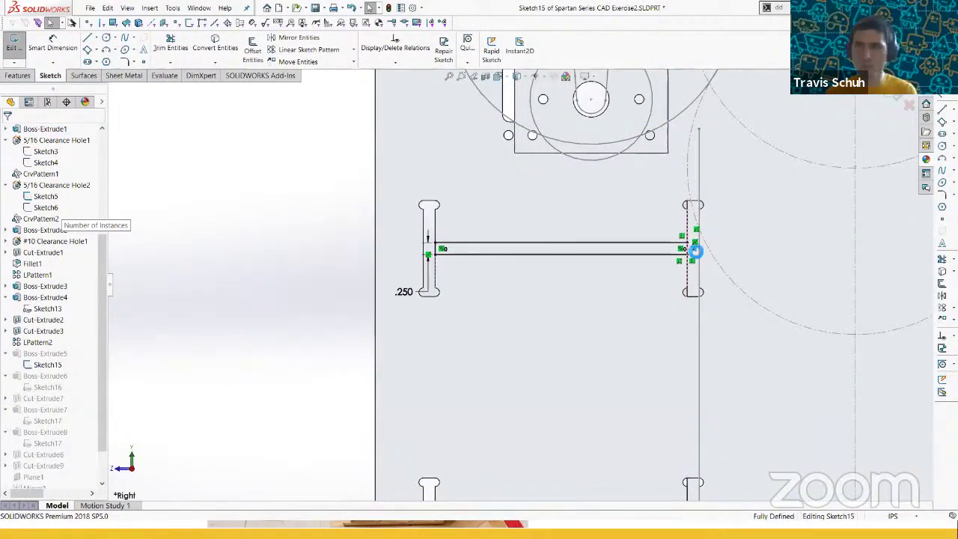
- Move the freed crosswise plate profile to just above the upper slots, beneath the motor plate
{"action": "mouse_move", "coordinate": [687, 255]}
{"action": "left_mouse_down"}
{"action": "mouse_move", "coordinate": [685, 222]}
{"action": "mouse_move", "coordinate": [690, 338]}
{"action": "mouse_move", "coordinate": [690, 327]}
{"action": "left_mouse_up"}
{"action": "left_click", "coordinate": [584, 286]}
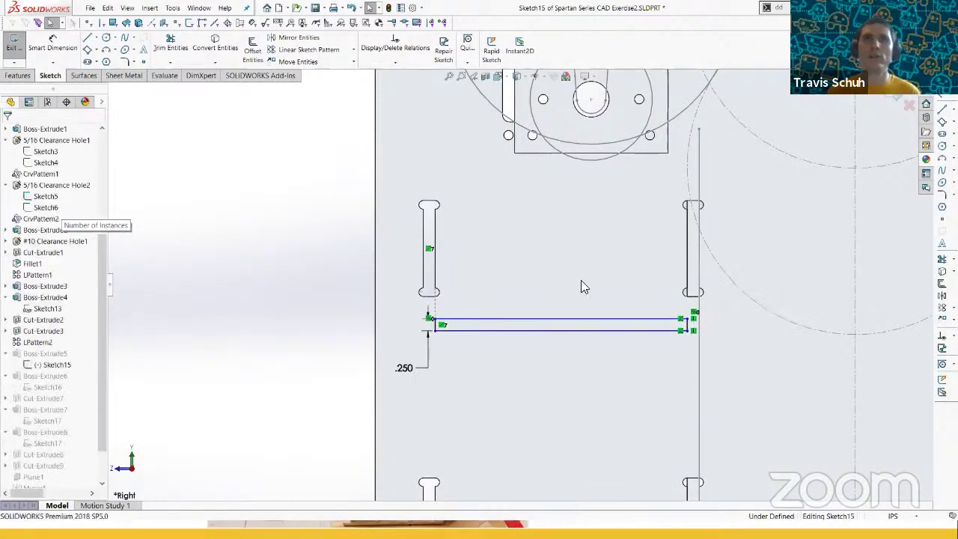
{"action": "scroll", "coordinate": [591, 286], "scroll_direction": "up", "scroll_amount": 2}
{"action": "left_click_drag", "start_coordinate": [630, 310], "coordinate": [621, 203]}
- Dimension the gap between the crosswise plate profile's lower edge and the upper slot's top edge as 0.75 in
{"action": "scroll", "coordinate": [621, 228], "scroll_direction": "down", "scroll_amount": 5}
{"action": "key", "text": "d"}
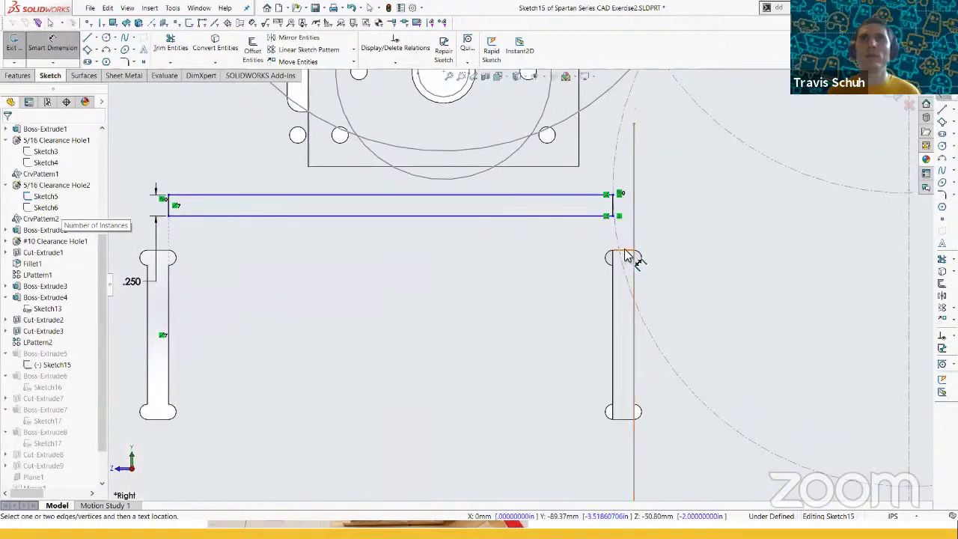
{"action": "left_click", "coordinate": [626, 251]}
{"action": "left_click", "coordinate": [582, 218]}
{"action": "left_click", "coordinate": [584, 243]}
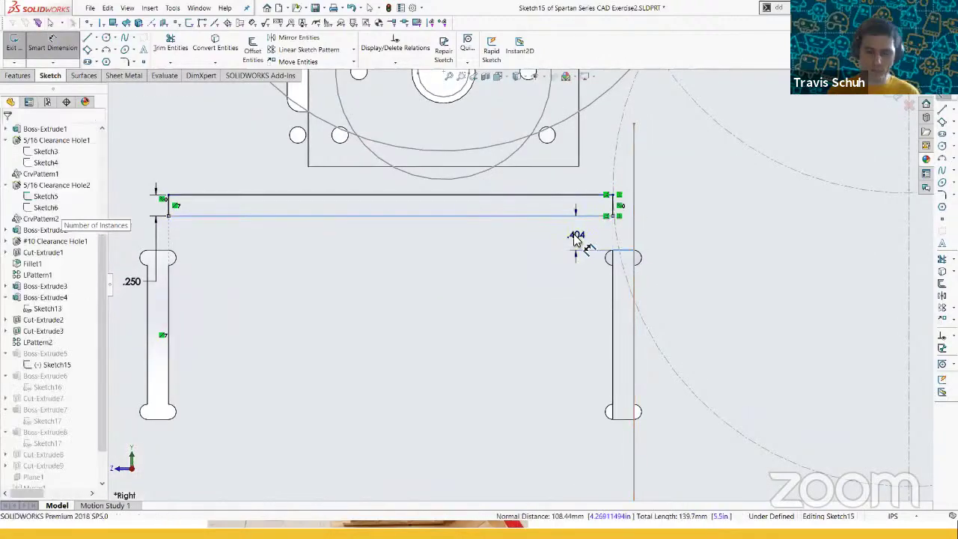
{"action": "left_click", "coordinate": [578, 241]}
{"action": "type", "text": ".75"}
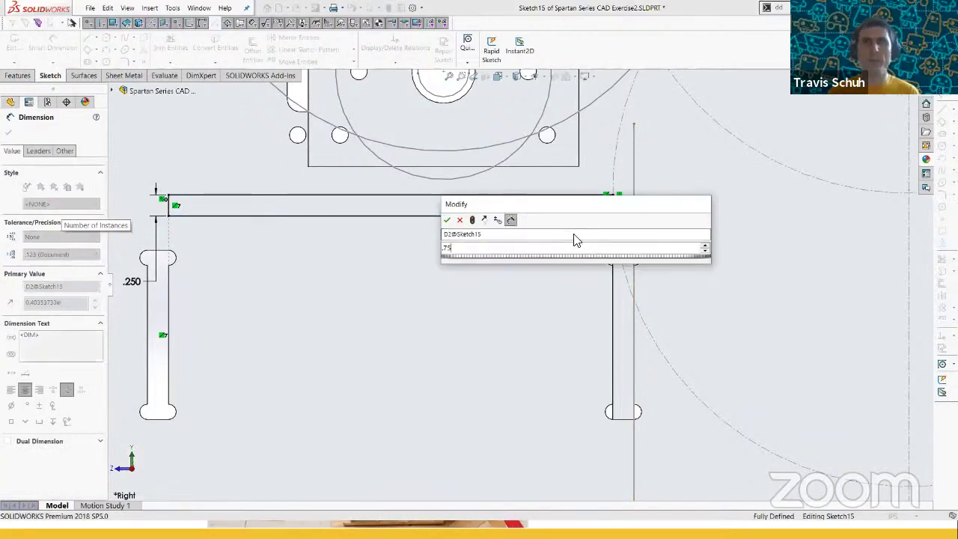
{"action": "key", "text": "Return"}
- Reduce the gap between the crosswise plate profile and the upper slot to 0.5 in and check its clearance to the motor plate
{"action": "double_click", "coordinate": [581, 223]}
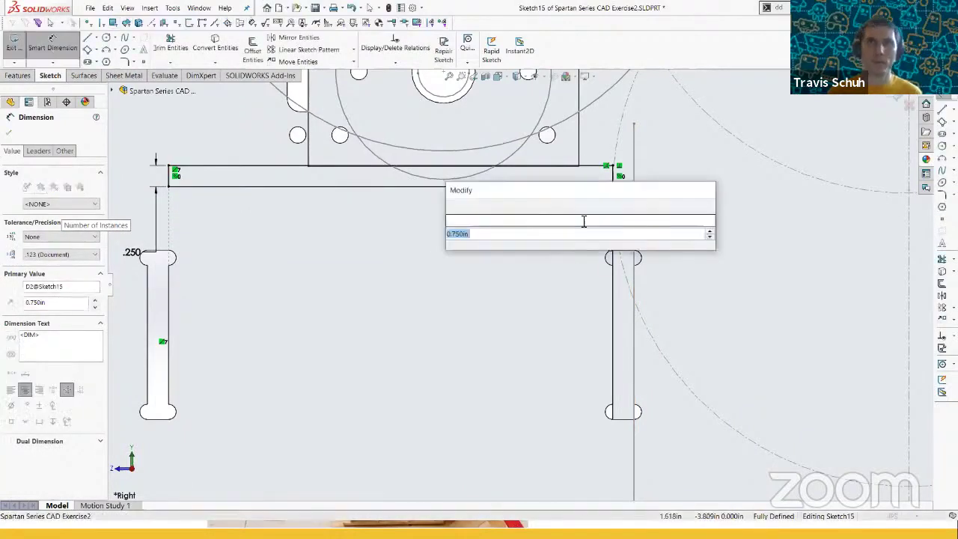
{"action": "key", "text": "Return"}
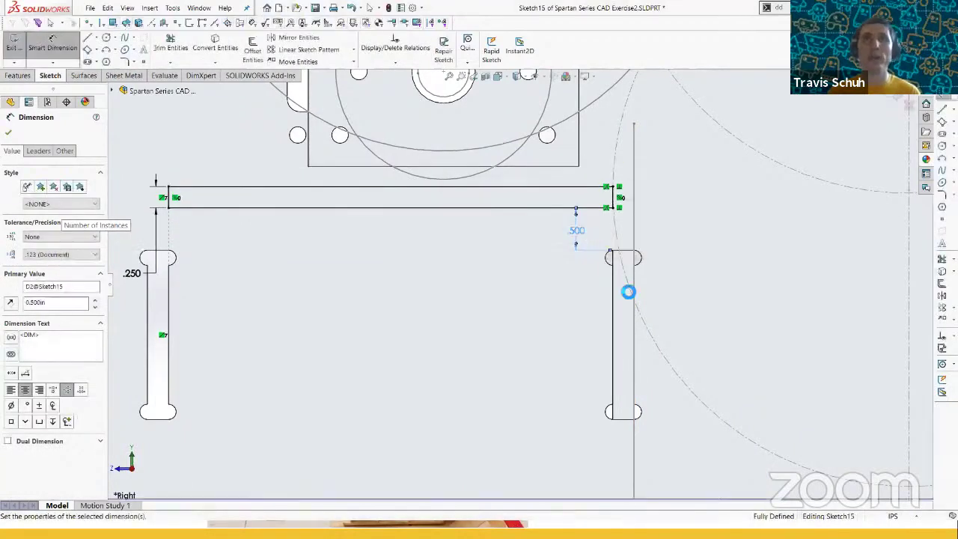
{"action": "scroll", "coordinate": [626, 287], "scroll_direction": "up", "scroll_amount": 4}
{"action": "key", "text": "Escape"}
{"action": "scroll", "coordinate": [479, 271], "scroll_direction": "up", "scroll_amount": 1}
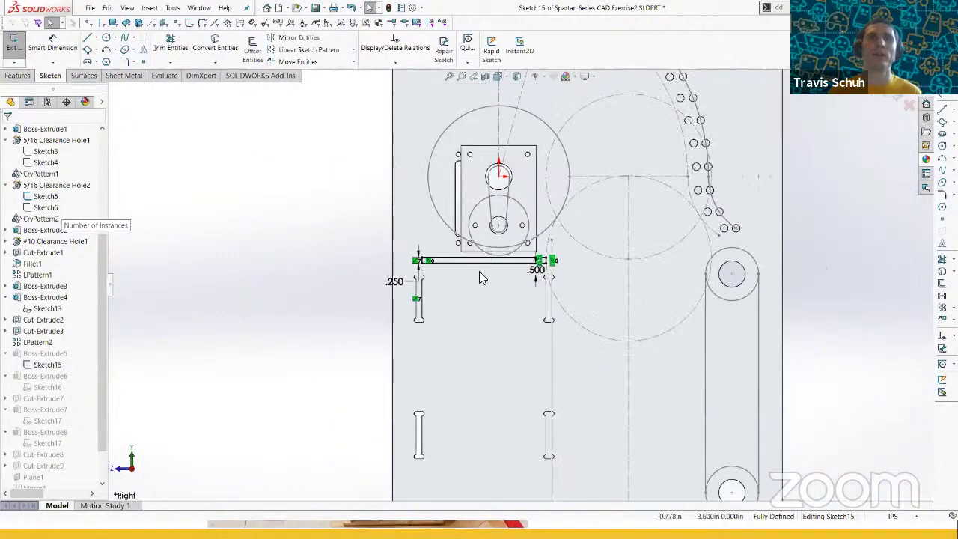
{"action": "scroll", "coordinate": [479, 274], "scroll_direction": "down", "scroll_amount": 2}
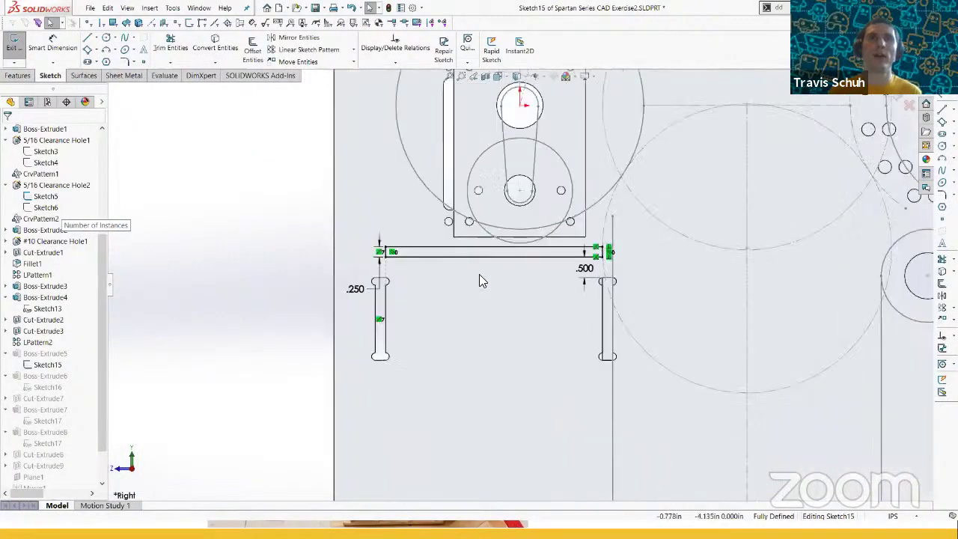
- Set the gap between the crosswise plate profile and the upper slot to 0.4 in and finish the sketch
{"action": "double_click", "coordinate": [592, 268]}
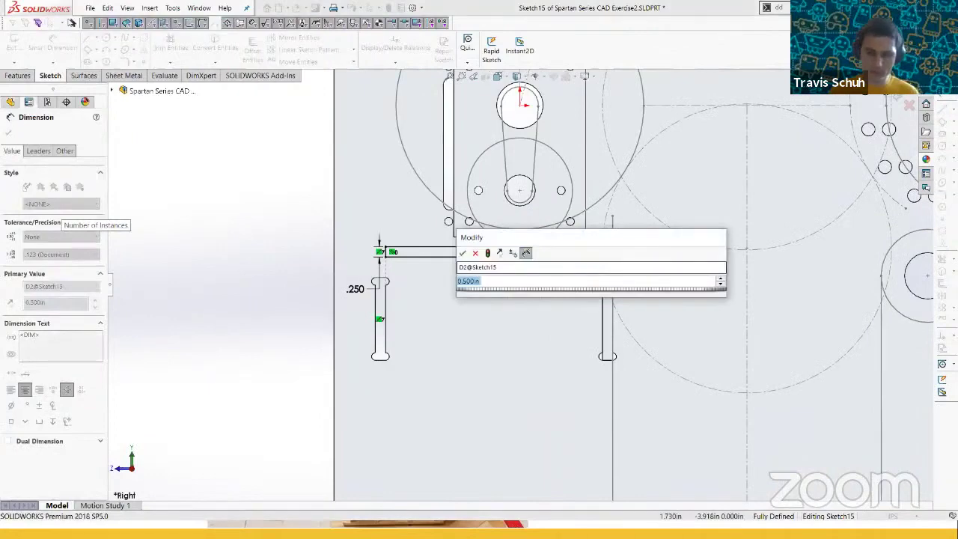
{"action": "type", "text": ".4"}
{"action": "key", "text": "Return"}
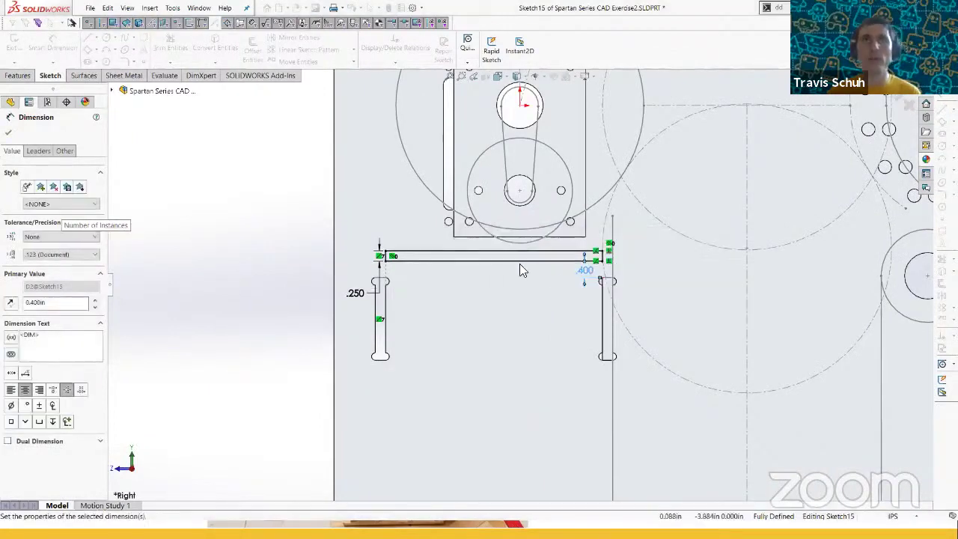
{"action": "scroll", "coordinate": [517, 325], "scroll_direction": "up", "scroll_amount": 5}
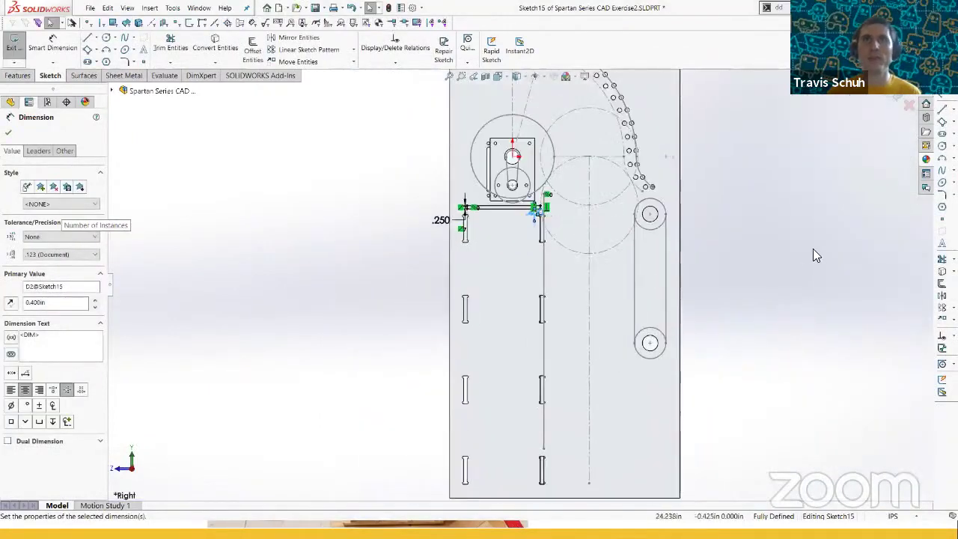
{"action": "left_click", "coordinate": [897, 97]}
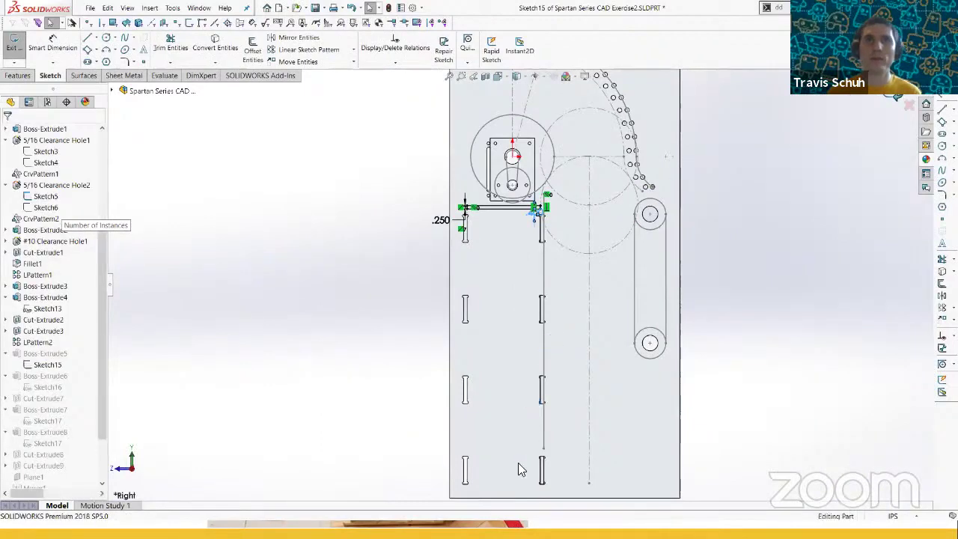
- Examine the clearance holes beneath the lowest slots and the adjoining long plate's lower corner
{"action": "scroll", "coordinate": [501, 486], "scroll_direction": "down", "scroll_amount": 2}
{"action": "scroll", "coordinate": [501, 486], "scroll_direction": "down", "scroll_amount": 3}
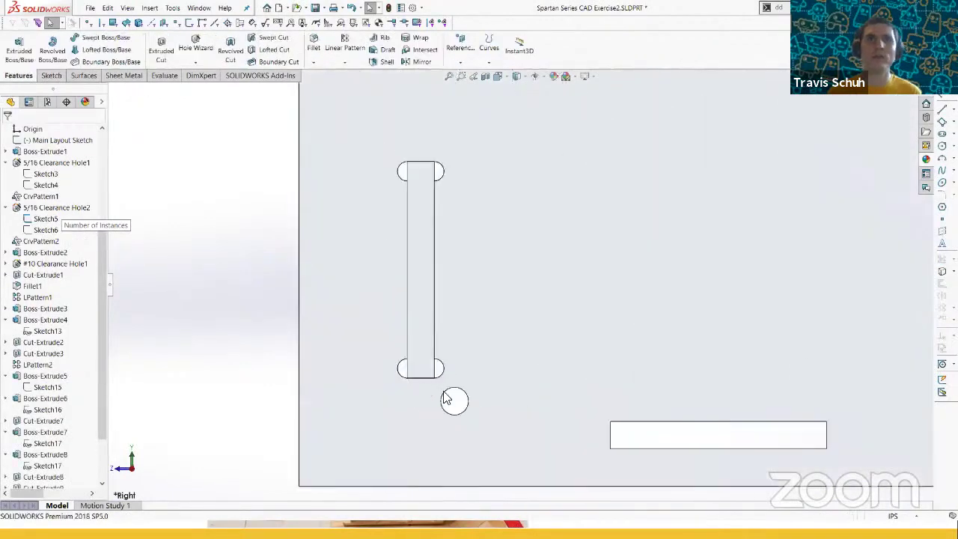
{"action": "scroll", "coordinate": [508, 412], "scroll_direction": "up", "scroll_amount": 2}
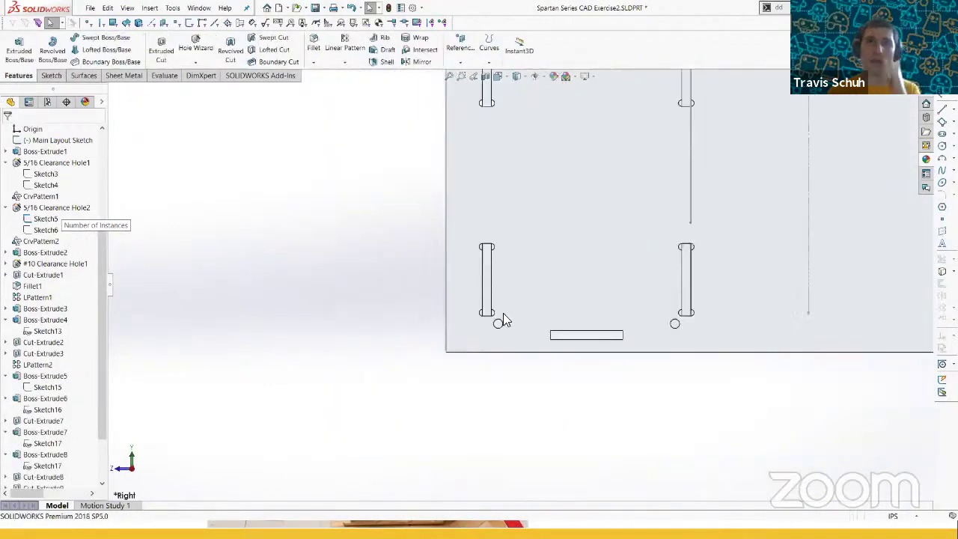
{"action": "scroll", "coordinate": [503, 314], "scroll_direction": "down", "scroll_amount": 5}
{"action": "middle_click_drag", "start_coordinate": [506, 296], "coordinate": [576, 315]}
{"action": "scroll", "coordinate": [517, 307], "scroll_direction": "up", "scroll_amount": 2}
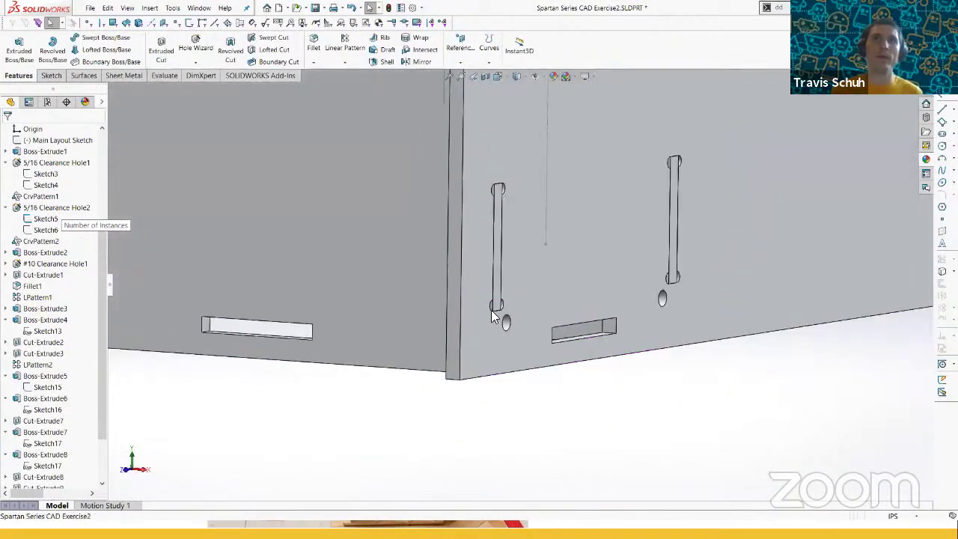
{"action": "scroll", "coordinate": [494, 307], "scroll_direction": "down", "scroll_amount": 3}
{"action": "left_click", "coordinate": [515, 288]}
{"action": "scroll", "coordinate": [516, 287], "scroll_direction": "up", "scroll_amount": 3}
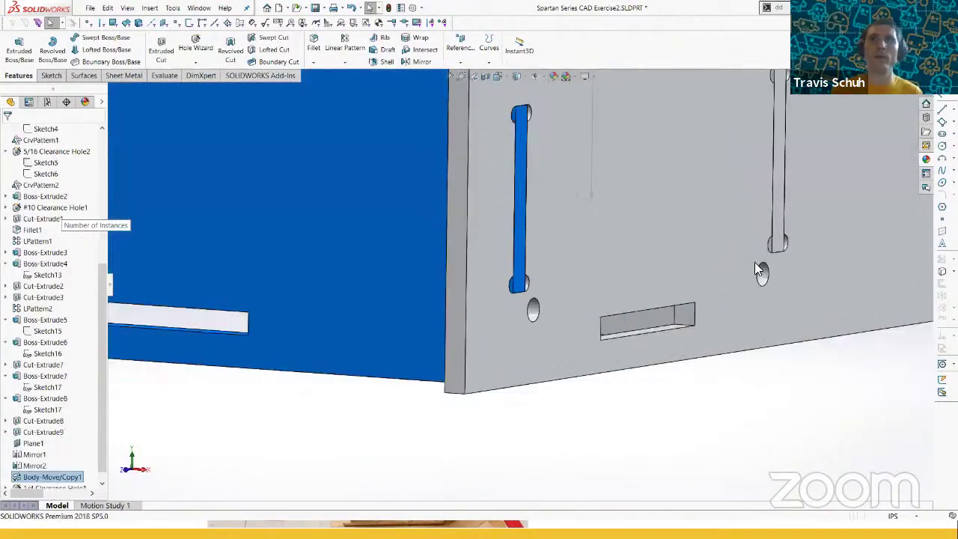
- Set the lowest tab's distance from the side plate's bottom edge to 1.6 in in the Boss-Extrude4 sketch
{"action": "scroll", "coordinate": [790, 187], "scroll_direction": "down", "scroll_amount": 1}
{"action": "middle_click_drag", "start_coordinate": [790, 187], "coordinate": [618, 239], "text": "ctrl"}
{"action": "left_click", "coordinate": [600, 247]}
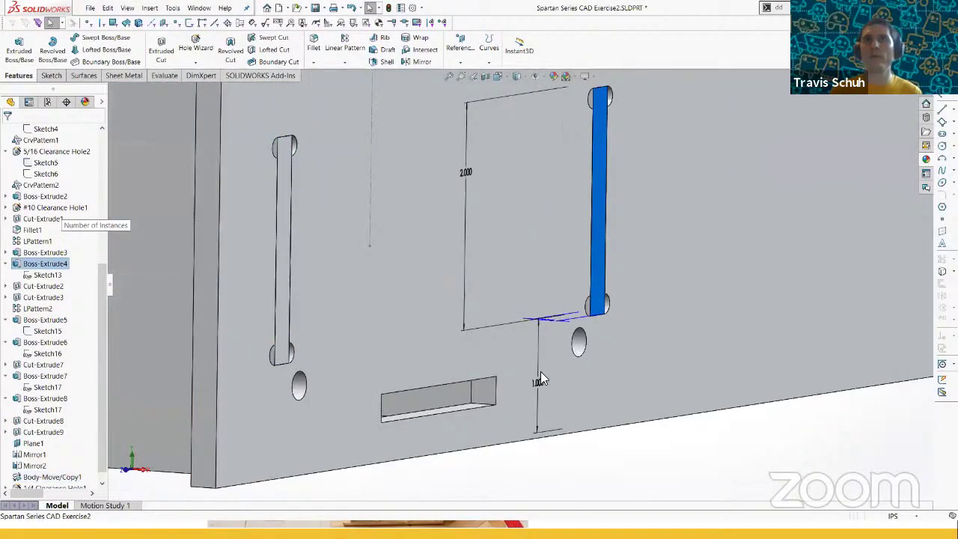
{"action": "left_click", "coordinate": [540, 380]}
{"action": "left_click", "coordinate": [598, 272]}
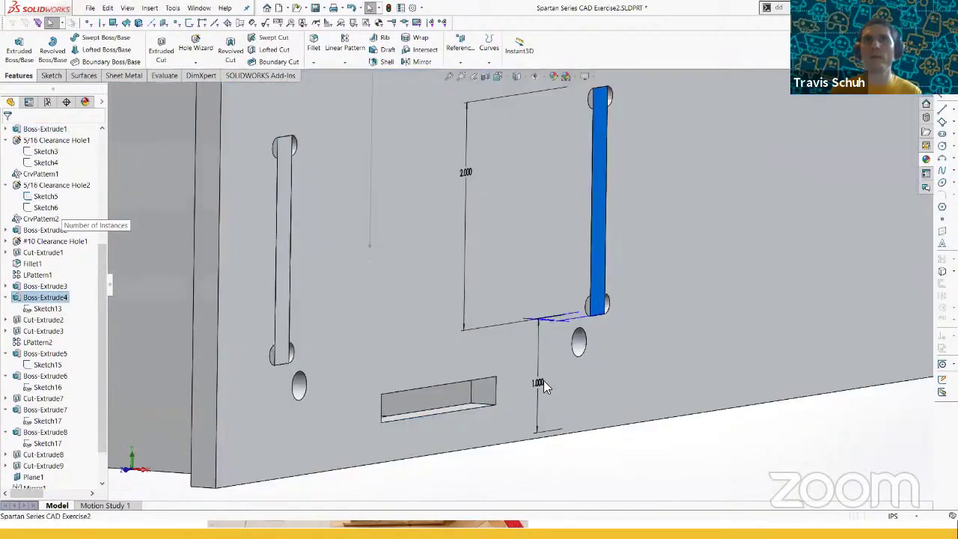
{"action": "double_click", "coordinate": [540, 382]}
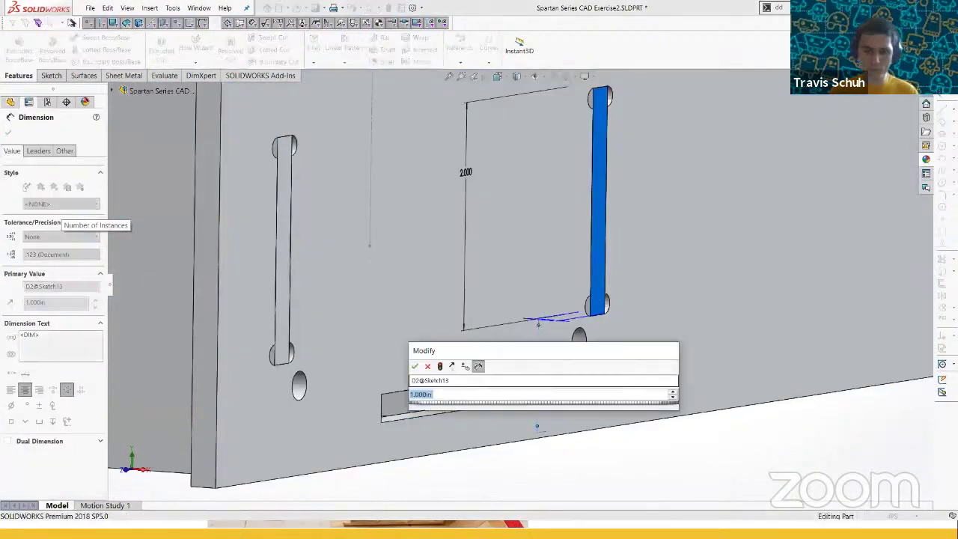
{"action": "type", "text": "1.6"}
{"action": "key", "text": "Return"}
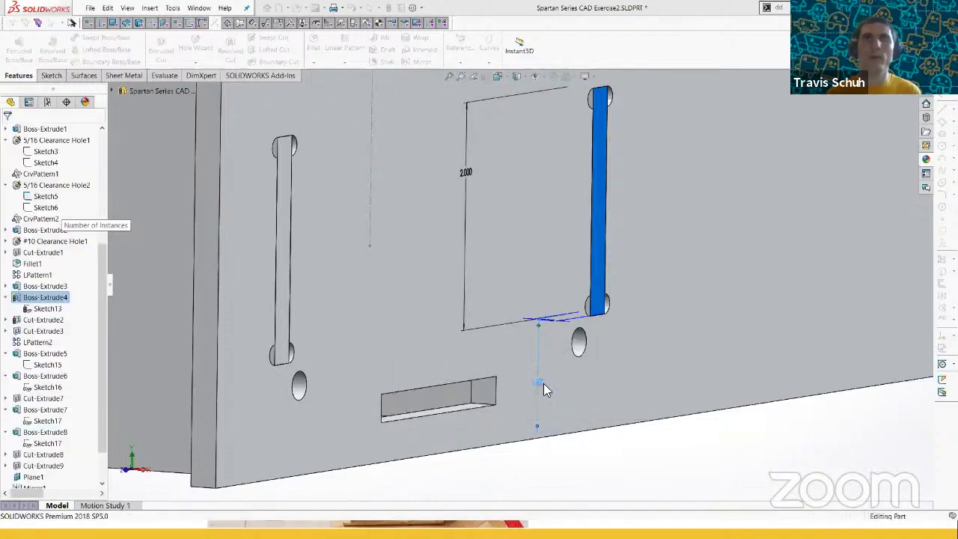
- Set the upper crosswise plate's distance above the upper slots to 0.8 in and rebuild the model
{"action": "scroll", "coordinate": [520, 276], "scroll_direction": "up", "scroll_amount": 12}
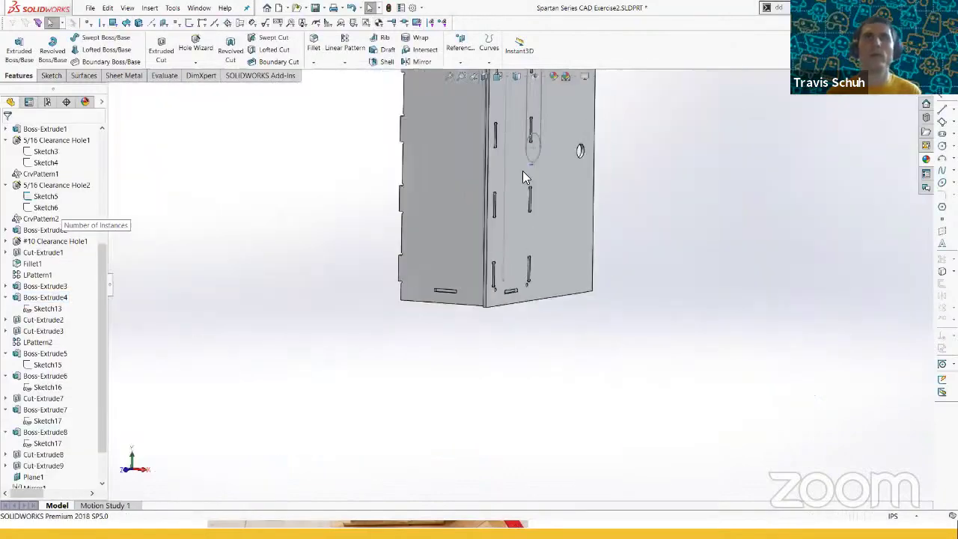
{"action": "scroll", "coordinate": [512, 152], "scroll_direction": "down", "scroll_amount": 4}
{"action": "middle_click_drag", "start_coordinate": [497, 178], "coordinate": [468, 174]}
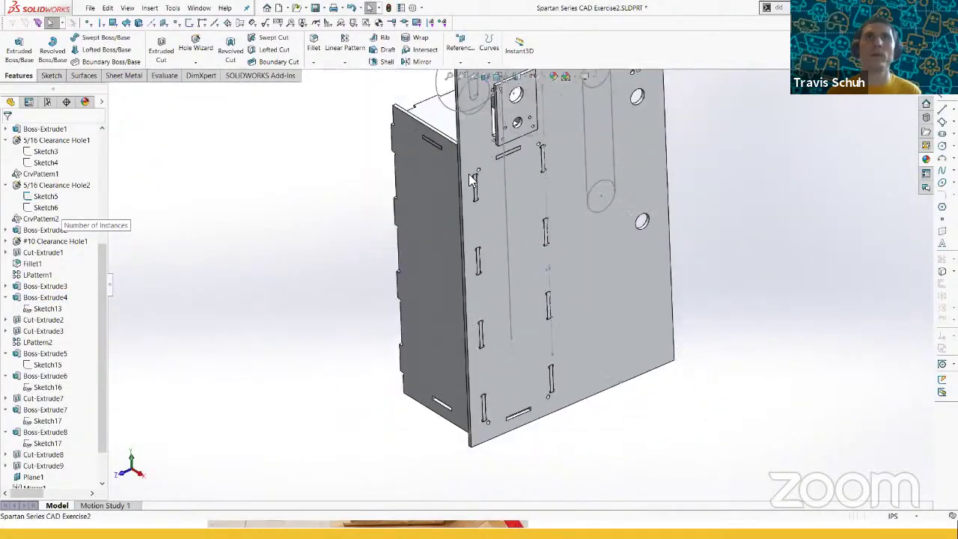
{"action": "scroll", "coordinate": [441, 164], "scroll_direction": "down", "scroll_amount": 3}
{"action": "left_click", "coordinate": [429, 157]}
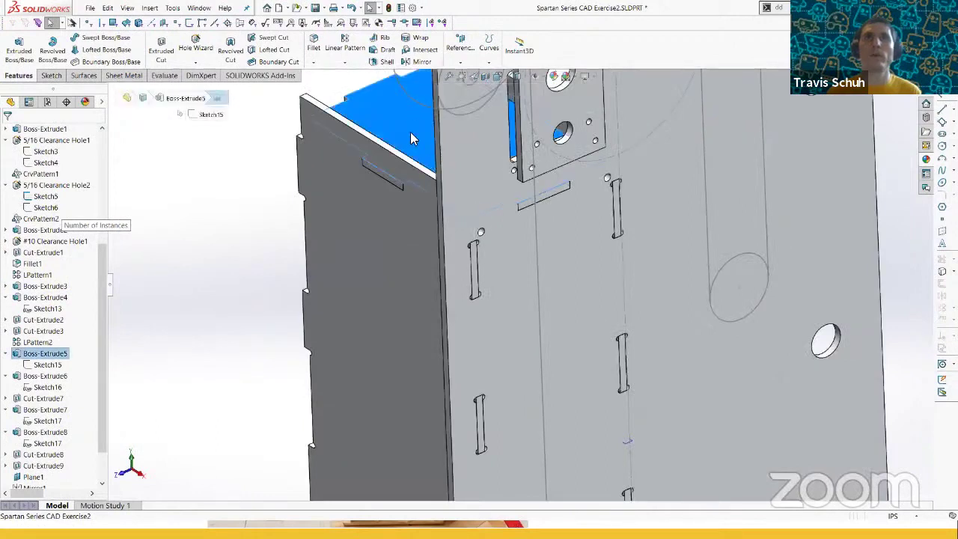
{"action": "double_click", "coordinate": [410, 131]}
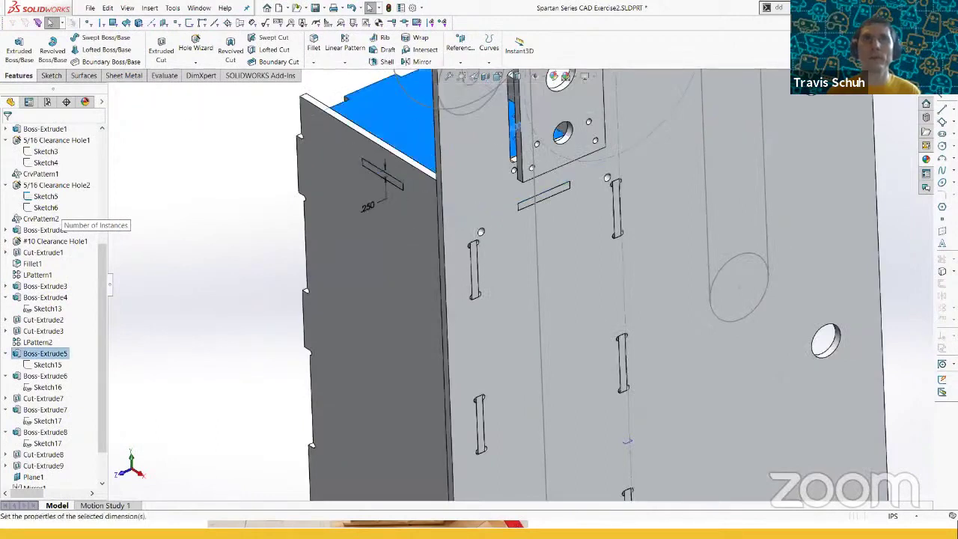
{"action": "double_click", "coordinate": [515, 129]}
{"action": "key", "text": "BackSpace"}
{"action": "type", "text": "1"}
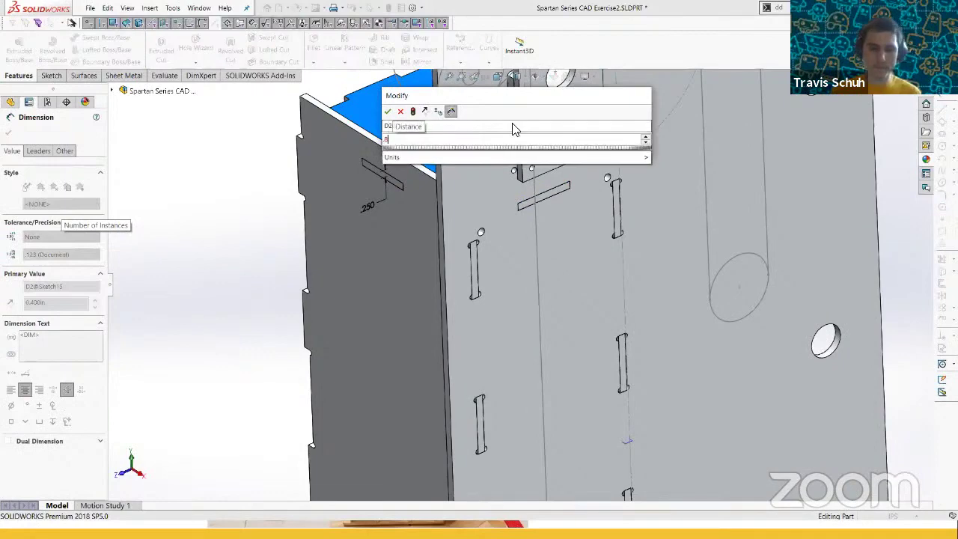
{"action": "key", "text": "Return"}
{"action": "key", "text": "ctrl+b"}
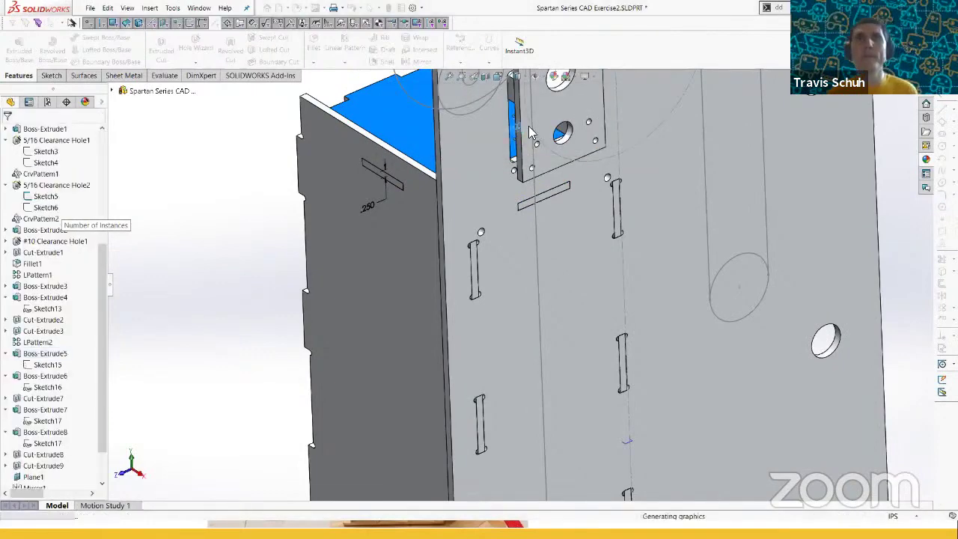
- Examine the clearance hole above the upper slot and its position relative to the adjoining long plate
{"action": "scroll", "coordinate": [504, 262], "scroll_direction": "up", "scroll_amount": 2}
{"action": "scroll", "coordinate": [505, 261], "scroll_direction": "down", "scroll_amount": 2}
{"action": "middle_click_drag", "start_coordinate": [505, 260], "coordinate": [496, 222]}
{"action": "scroll", "coordinate": [494, 226], "scroll_direction": "down", "scroll_amount": 3}
{"action": "left_click", "coordinate": [496, 252]}
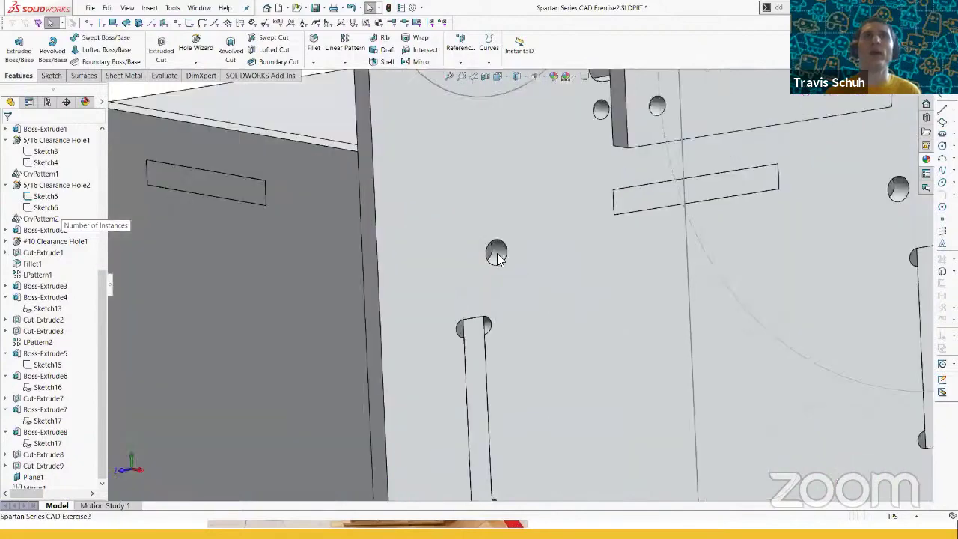
{"action": "middle_click_drag", "start_coordinate": [583, 274], "coordinate": [470, 256]}
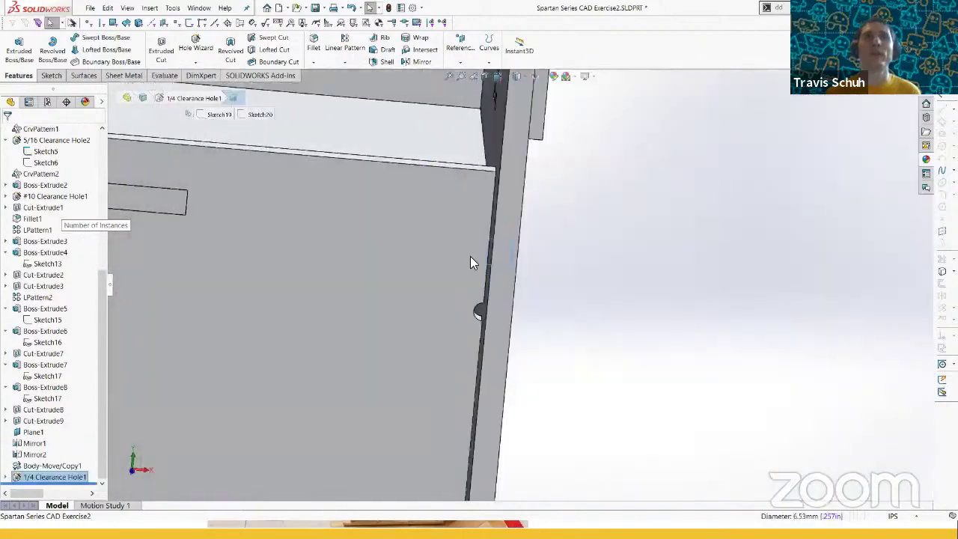
{"action": "left_click", "coordinate": [473, 258]}
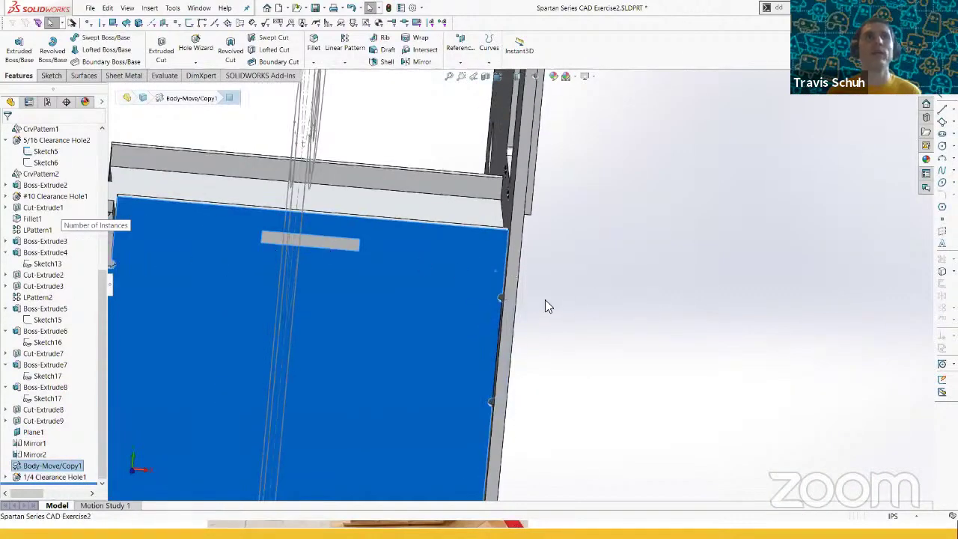
- Examine the updated frame from the long plate's outer face and the side plate's outer face
{"action": "middle_click_drag", "start_coordinate": [545, 301], "coordinate": [282, 284]}
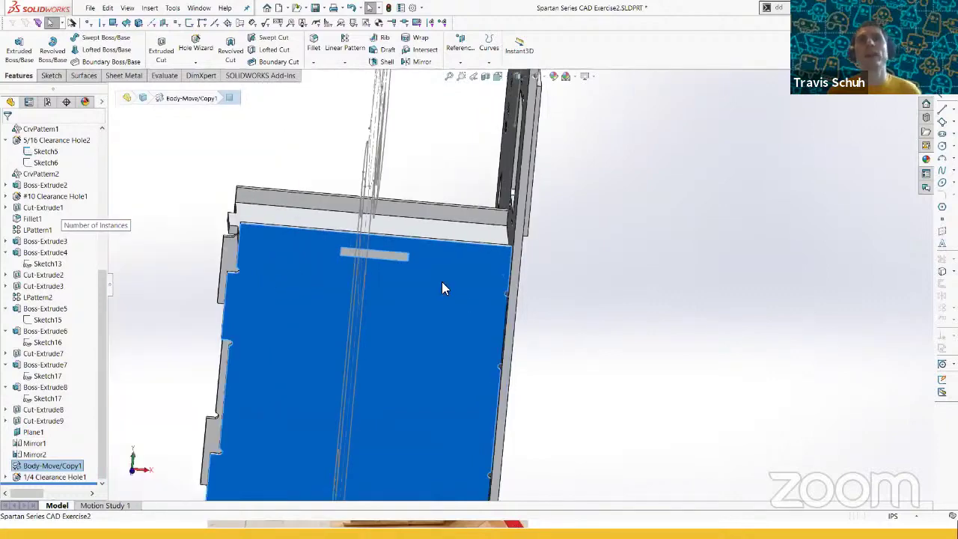
{"action": "mouse_move", "coordinate": [496, 277]}
{"action": "middle_mouse_down"}
{"action": "mouse_move", "coordinate": [472, 352]}
{"action": "mouse_move", "coordinate": [397, 377]}
{"action": "middle_mouse_up"}
{"action": "scroll", "coordinate": [400, 374], "scroll_direction": "down", "scroll_amount": 3}
{"action": "scroll", "coordinate": [346, 335], "scroll_direction": "up", "scroll_amount": 2}
{"action": "left_click", "coordinate": [344, 334]}
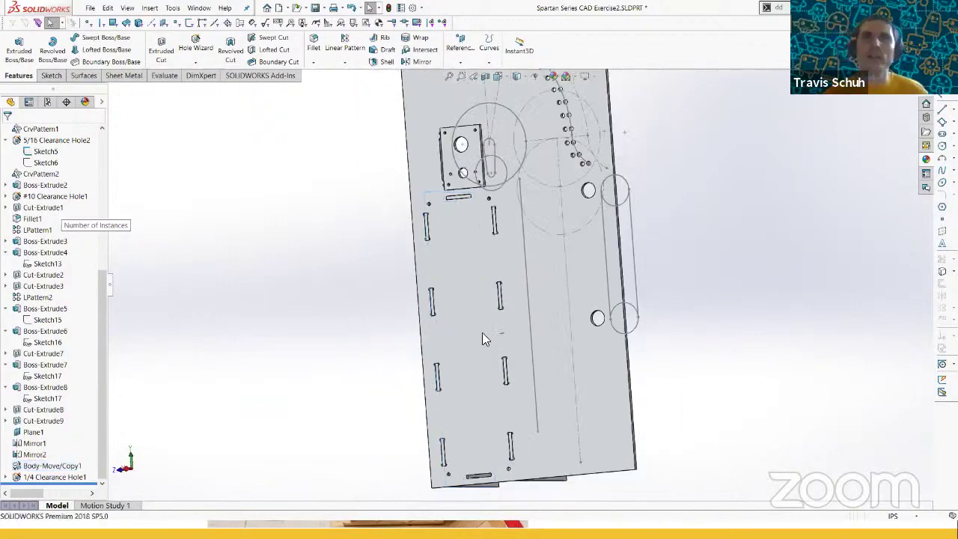
{"action": "scroll", "coordinate": [495, 313], "scroll_direction": "up", "scroll_amount": 2}
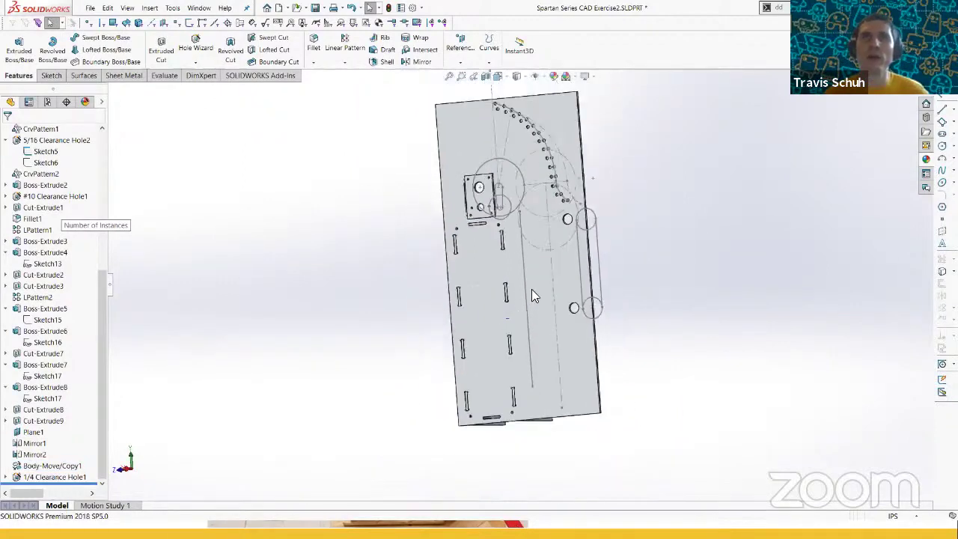
{"action": "middle_click_drag", "start_coordinate": [534, 294], "coordinate": [631, 339]}
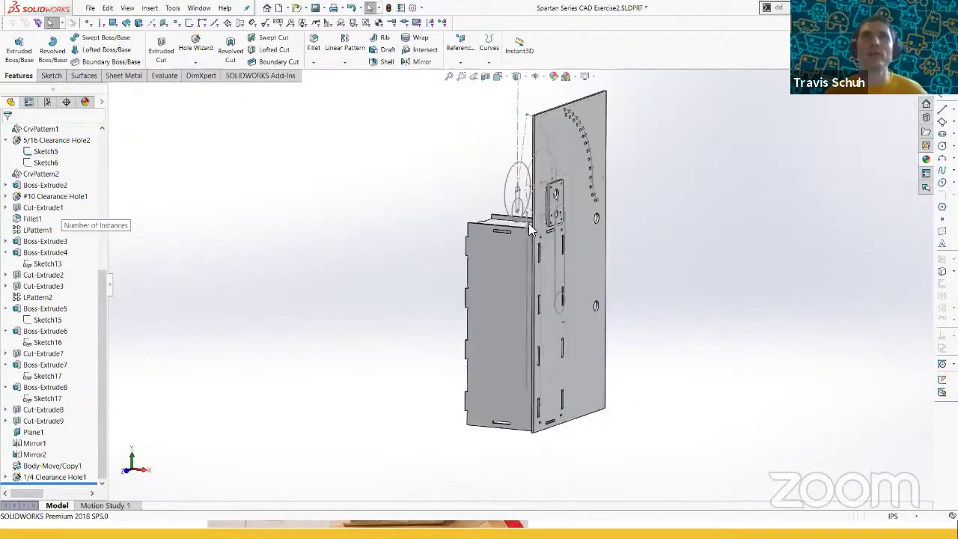
{"action": "scroll", "coordinate": [527, 223], "scroll_direction": "down", "scroll_amount": 3}
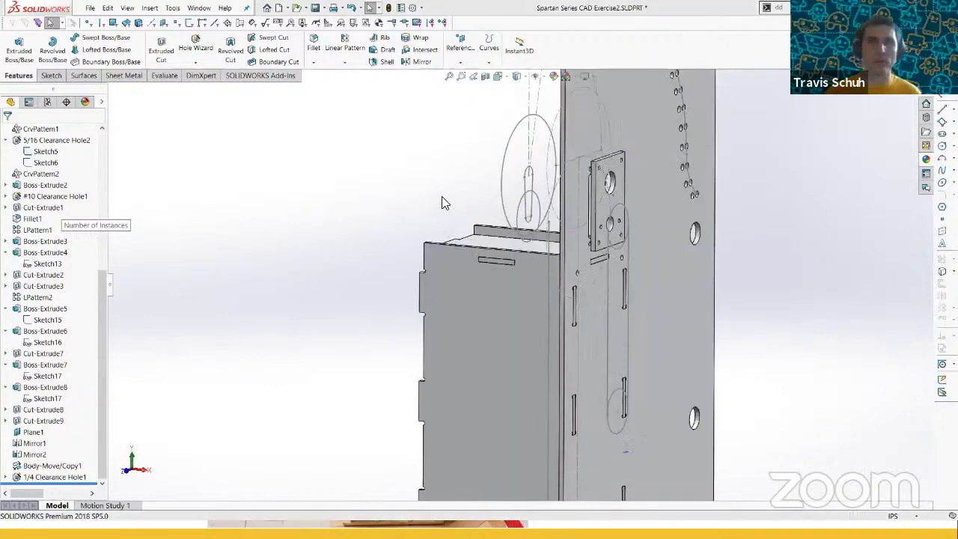
- Switch to the slide presentation and show the "Today's Problem Statement" slide
{"action": "key", "text": "alt+Tab"}
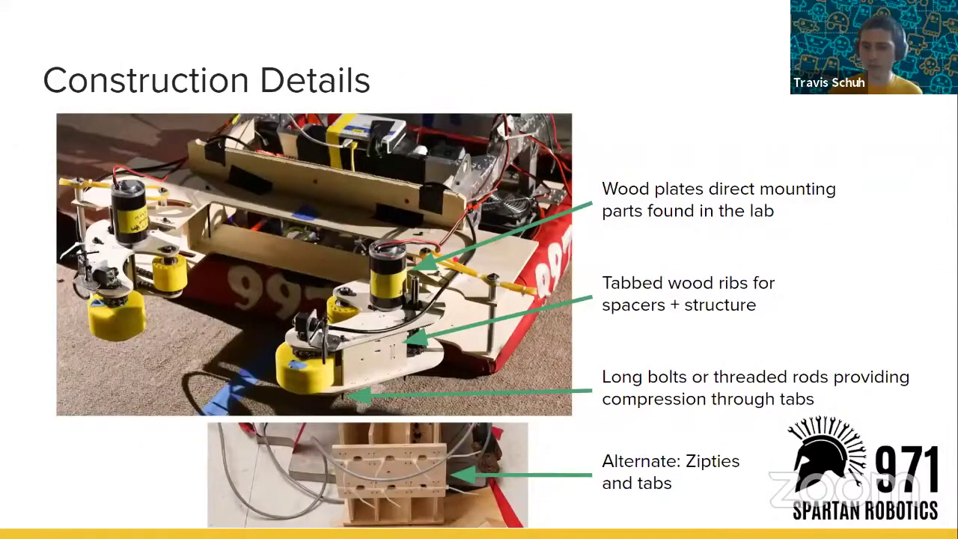
{"action": "key", "text": "Right"}
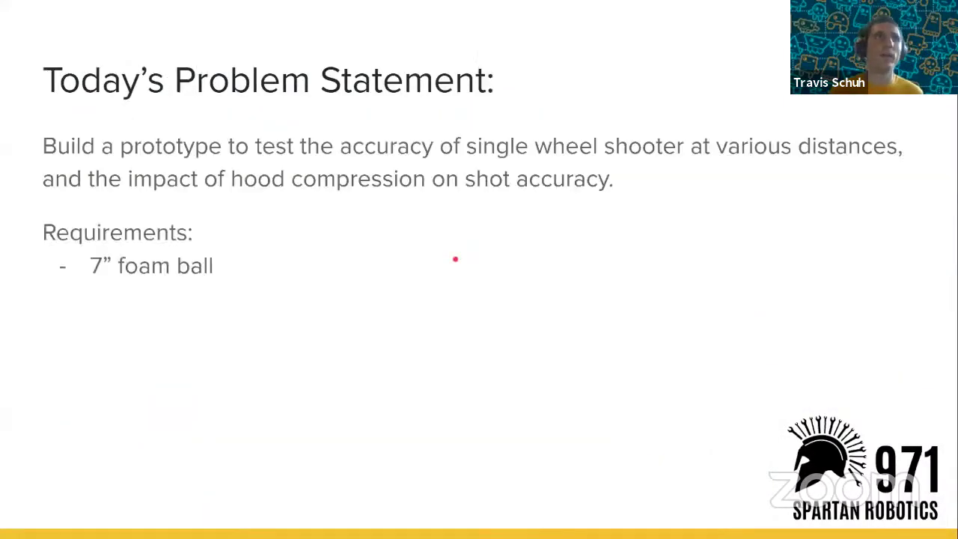
- Show the complete requirements list on the "Today's Problem Statement" slide
{"action": "key", "text": "Right"}
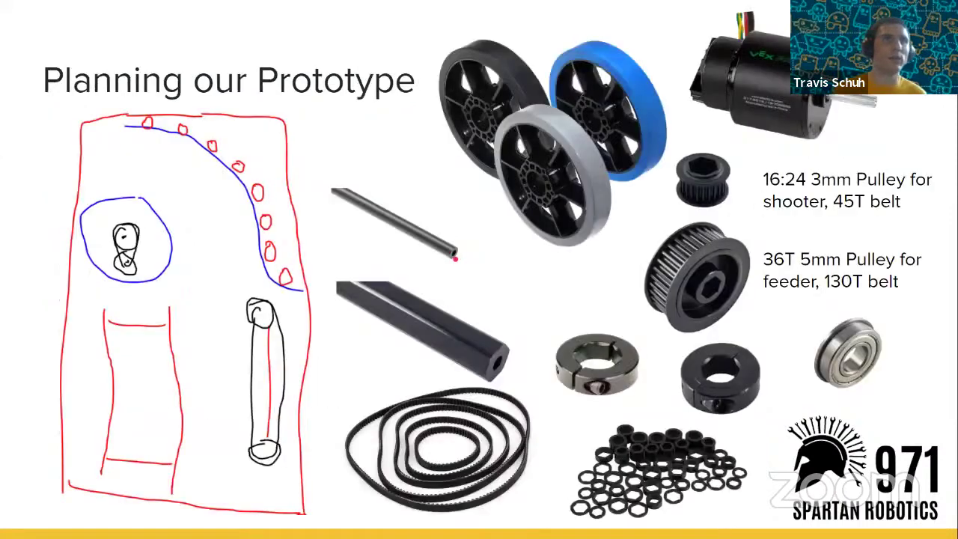
{"action": "key", "text": "Left"}
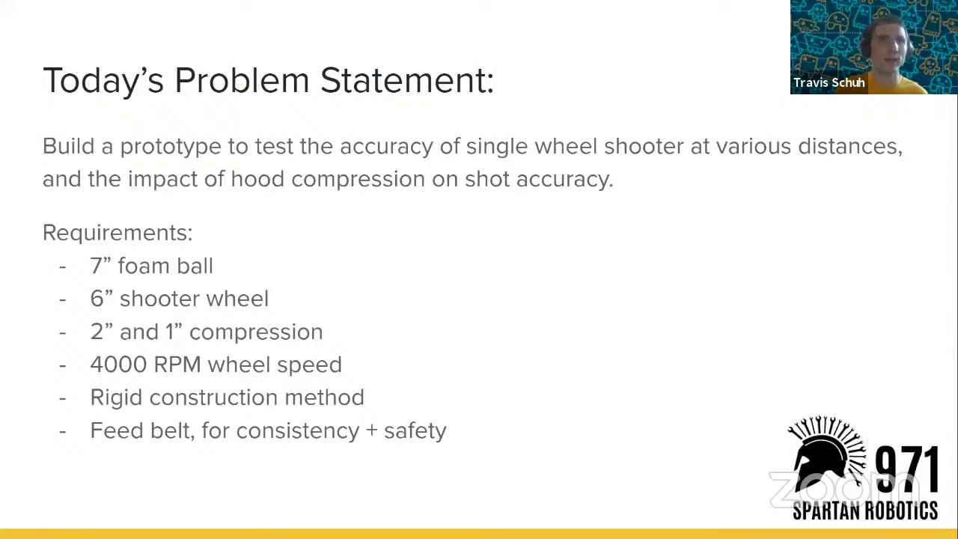
- Switch to SOLIDWORKS and examine the side plate's hood holes, shooter wheel and feed belt layout from its outer face
{"action": "key", "text": "alt+Tab"}
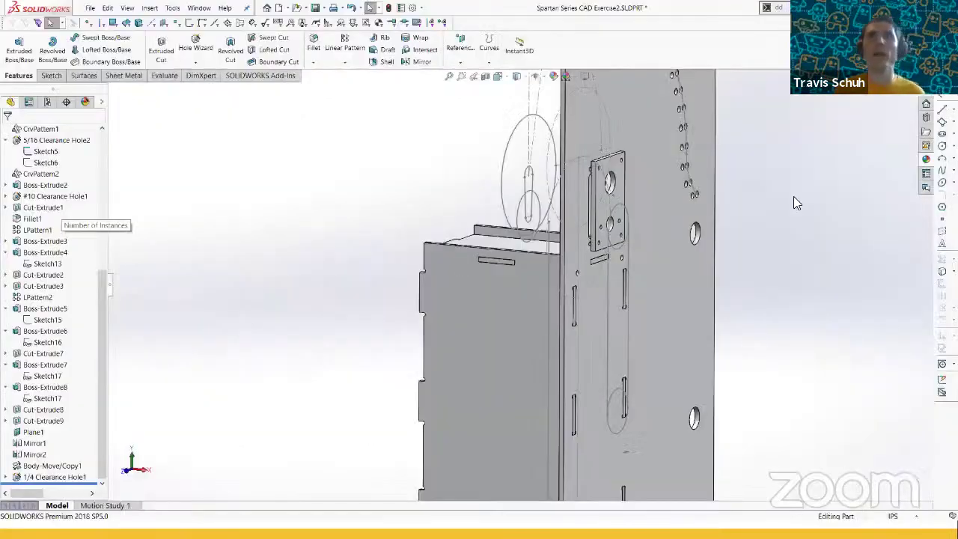
{"action": "middle_click_drag", "start_coordinate": [667, 208], "coordinate": [321, 78]}
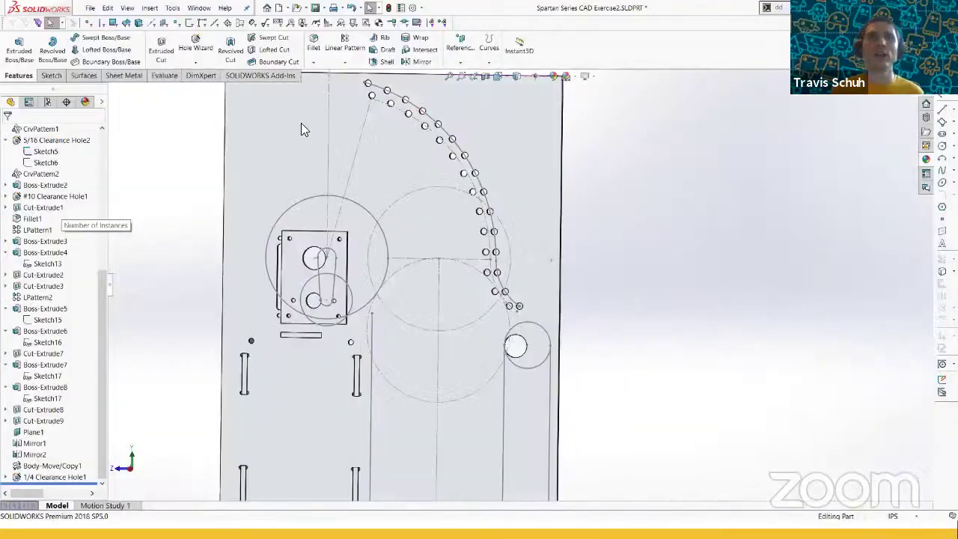
{"action": "scroll", "coordinate": [495, 294], "scroll_direction": "up", "scroll_amount": 1}
{"action": "middle_click_drag", "start_coordinate": [495, 296], "coordinate": [501, 328]}
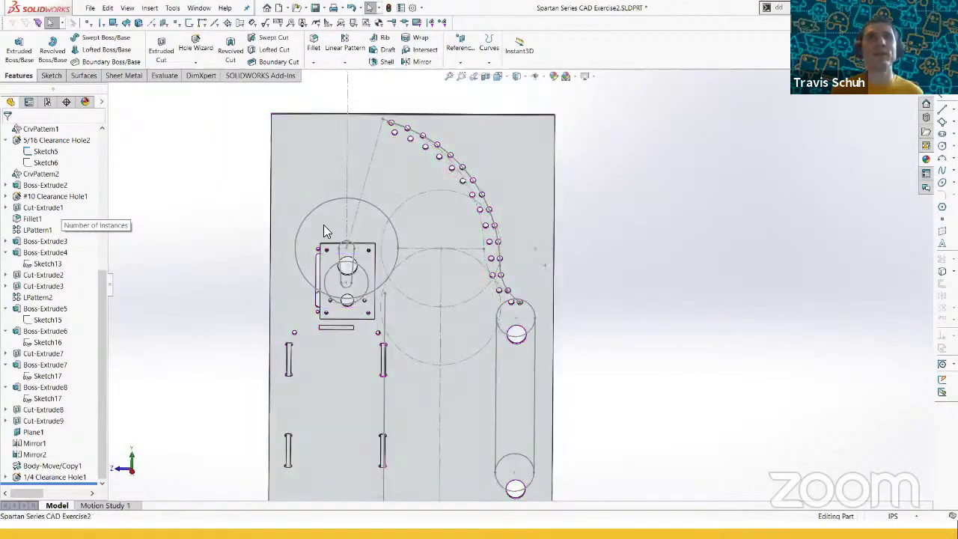
{"action": "middle_click_drag", "start_coordinate": [446, 275], "coordinate": [450, 250]}
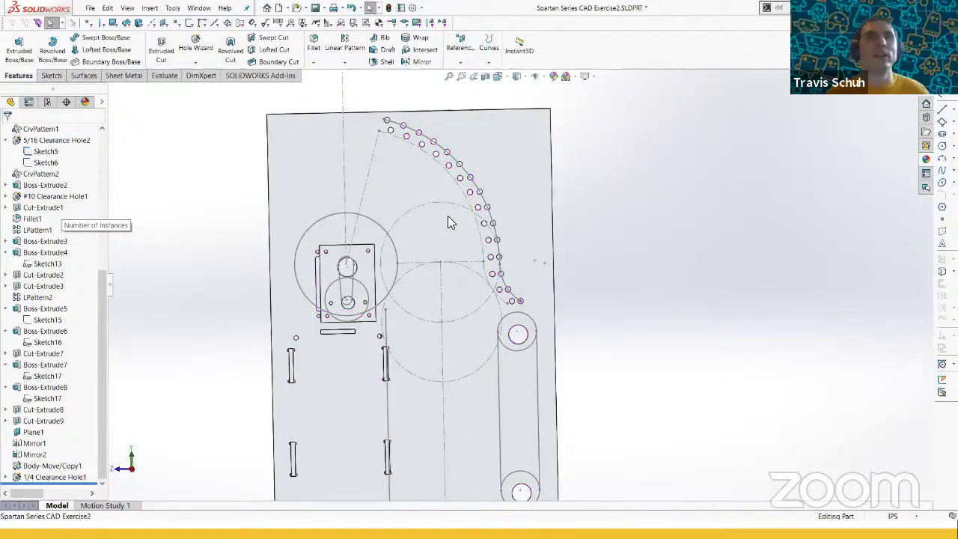
{"action": "scroll", "coordinate": [518, 334], "scroll_direction": "up", "scroll_amount": 2}
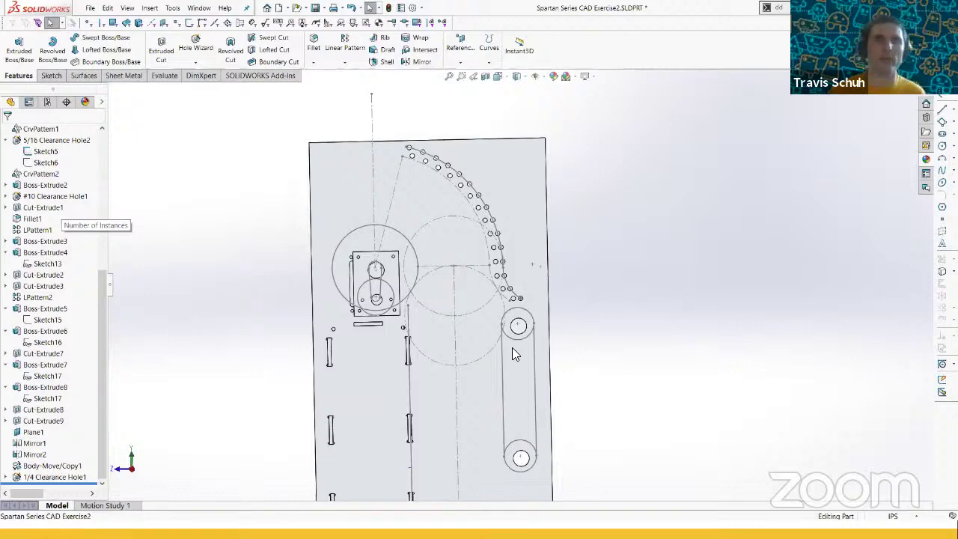
- Switch to the slide presentation and show the "Planning our Prototype" slide
{"action": "key", "text": "alt+Tab"}
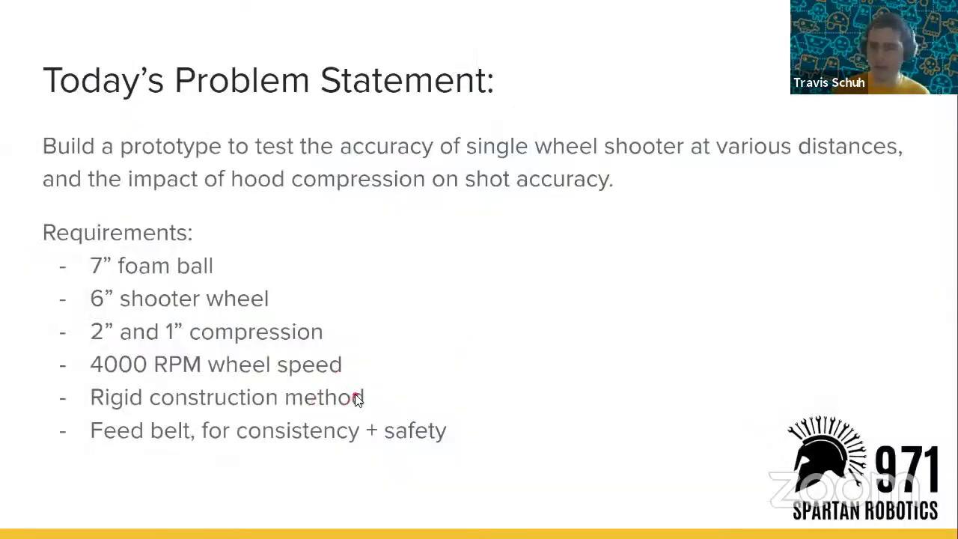
{"action": "key", "text": "Right"}
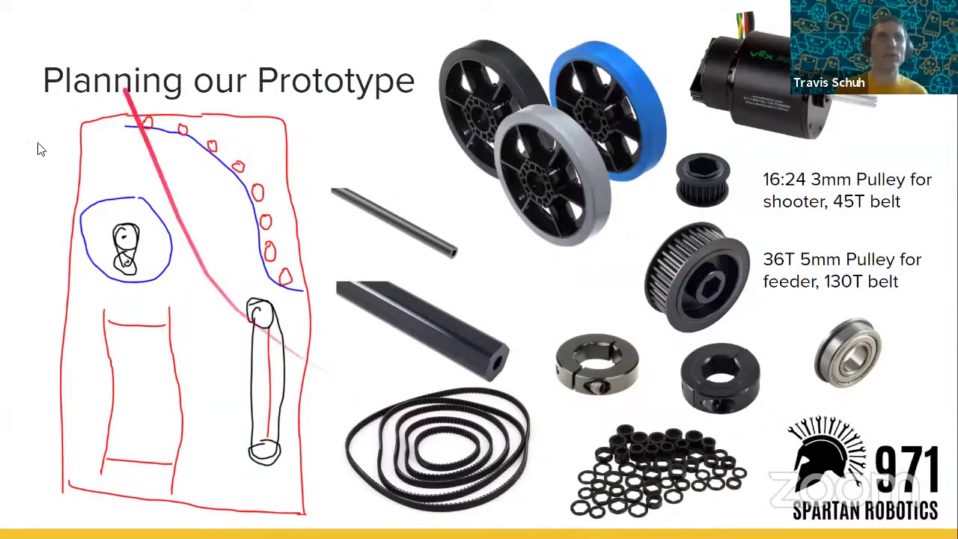
- Switch back to SOLIDWORKS, save the part, and inspect the whole side plate with the adjoining frame
{"action": "key", "text": "alt+Tab"}
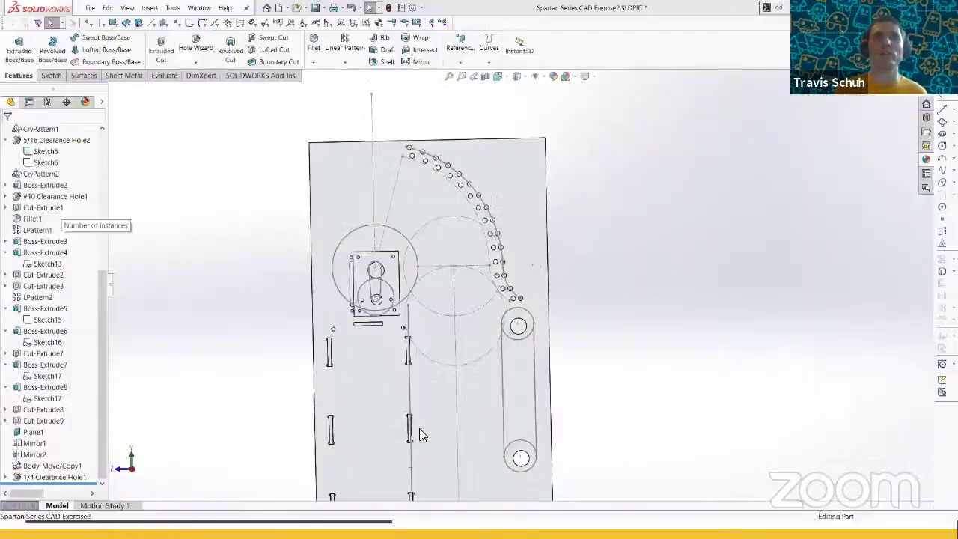
{"action": "middle_click_drag", "start_coordinate": [489, 325], "coordinate": [560, 351]}
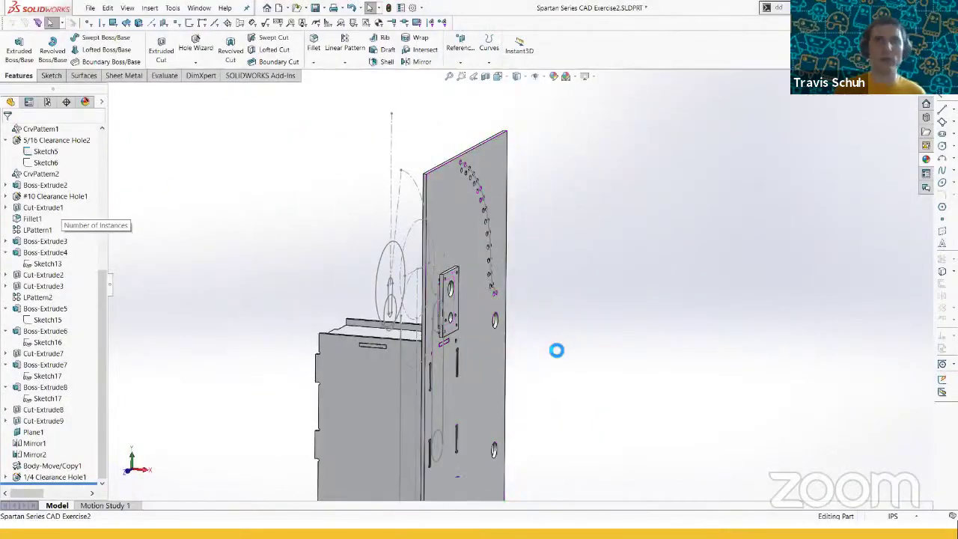
{"action": "scroll", "coordinate": [551, 353], "scroll_direction": "up", "scroll_amount": 5}
{"action": "middle_click_drag", "start_coordinate": [498, 397], "coordinate": [437, 385]}
{"action": "scroll", "coordinate": [498, 308], "scroll_direction": "down", "scroll_amount": 3}
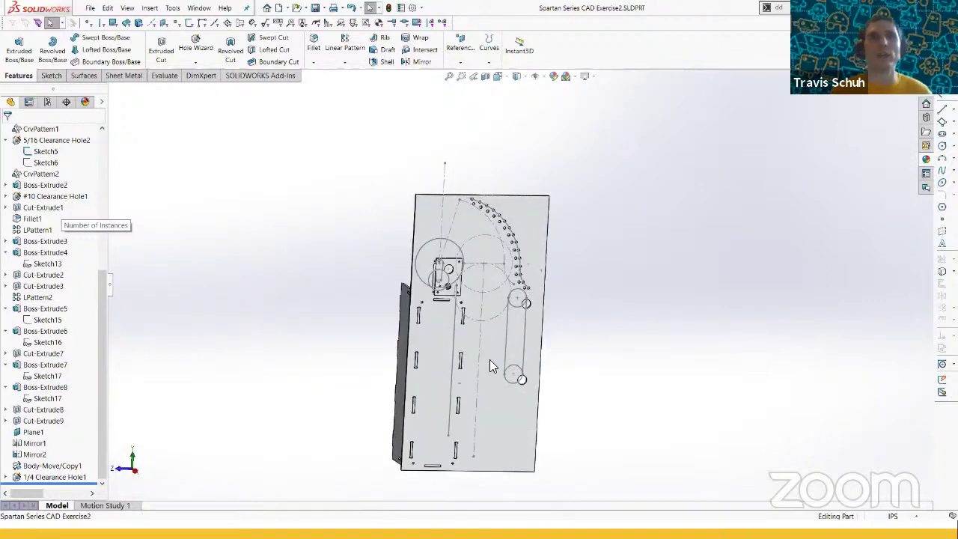
- Examine the side plate's slots, clearance holes and feed belt area and how the long plates adjoin it
{"action": "middle_click_drag", "start_coordinate": [497, 337], "coordinate": [442, 187]}
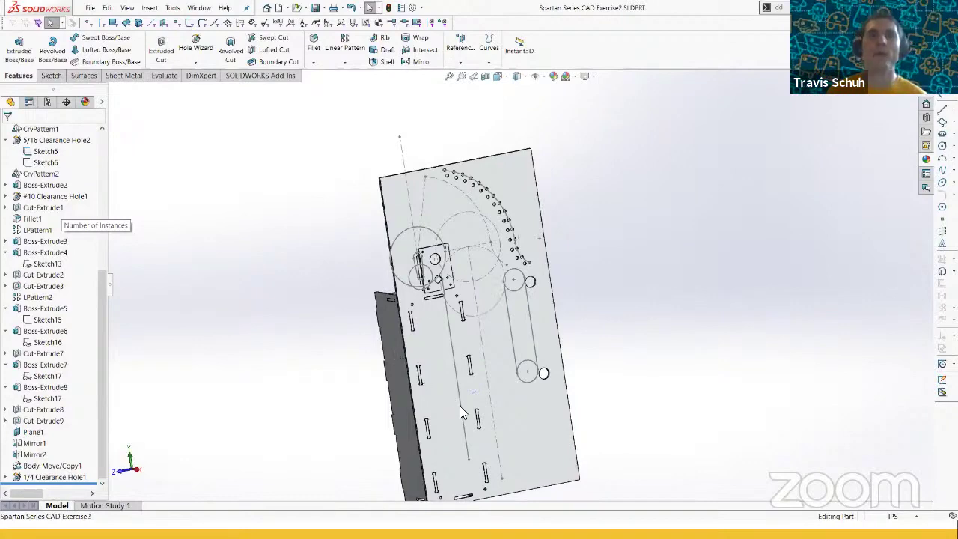
{"action": "scroll", "coordinate": [394, 425], "scroll_direction": "down", "scroll_amount": 5}
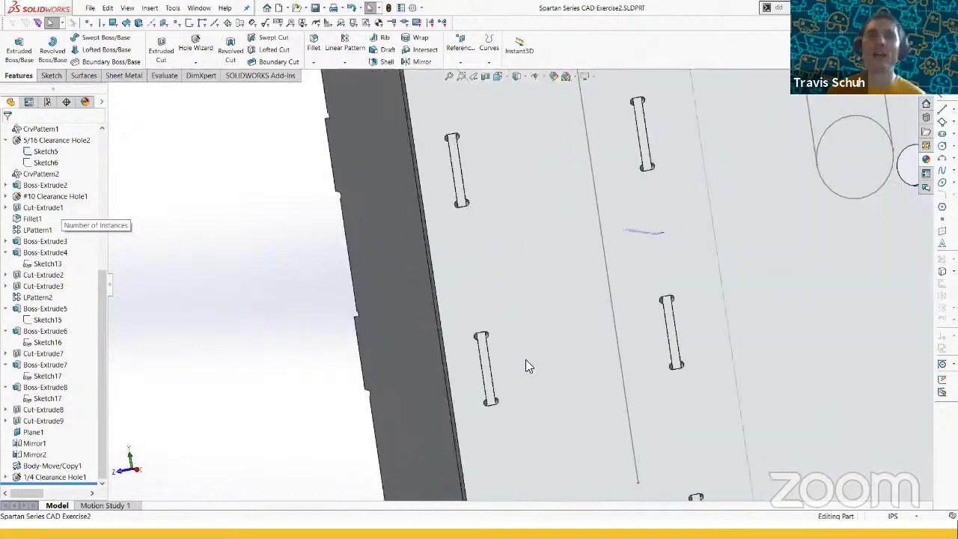
{"action": "scroll", "coordinate": [496, 359], "scroll_direction": "up", "scroll_amount": 6}
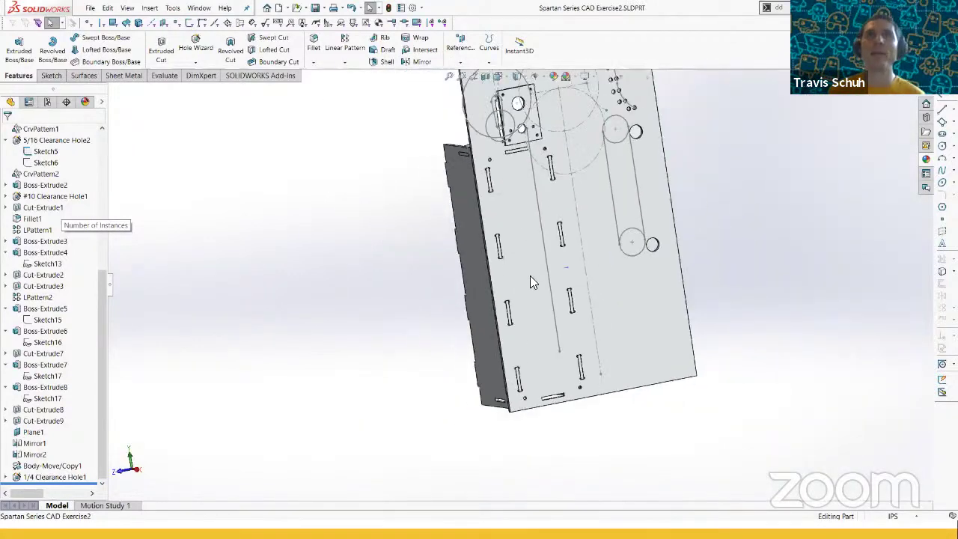
{"action": "middle_click_drag", "start_coordinate": [535, 251], "coordinate": [548, 225]}
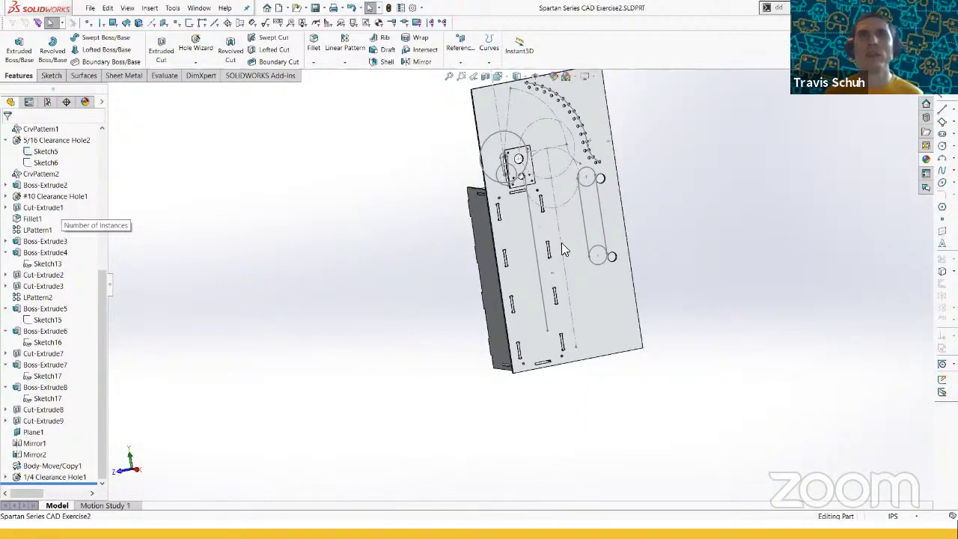
{"action": "scroll", "coordinate": [561, 242], "scroll_direction": "down", "scroll_amount": 4}
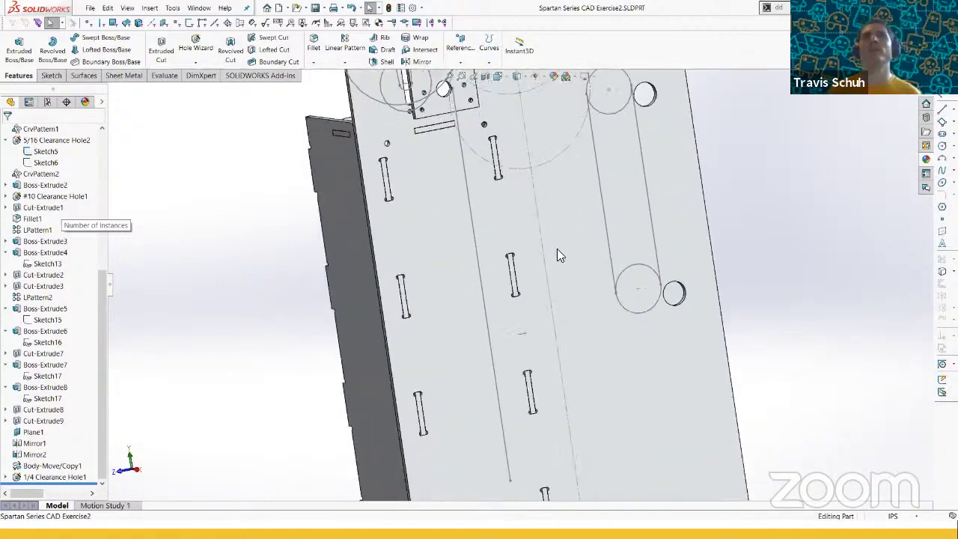
{"action": "scroll", "coordinate": [552, 258], "scroll_direction": "up", "scroll_amount": 2}
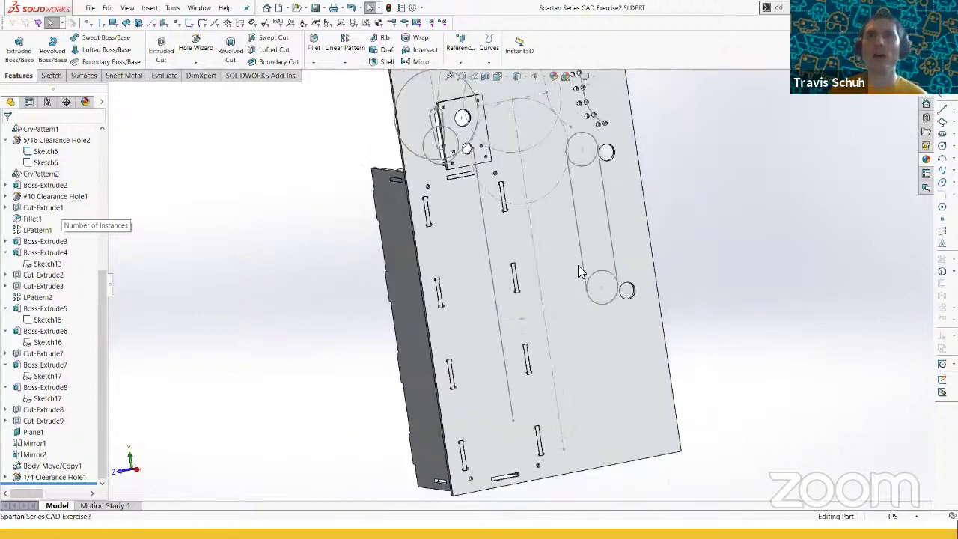
{"action": "middle_click_drag", "start_coordinate": [577, 264], "coordinate": [556, 265]}
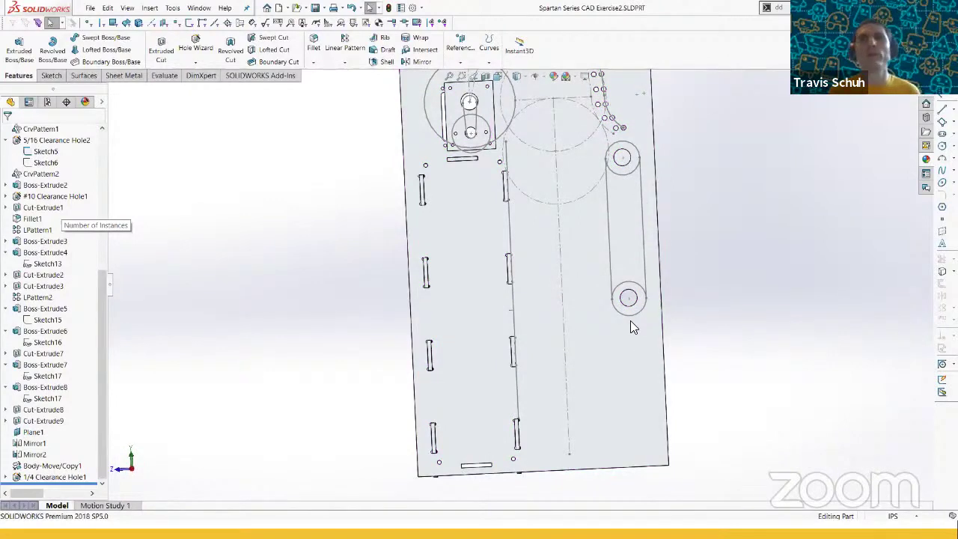
{"action": "key", "text": "f"}
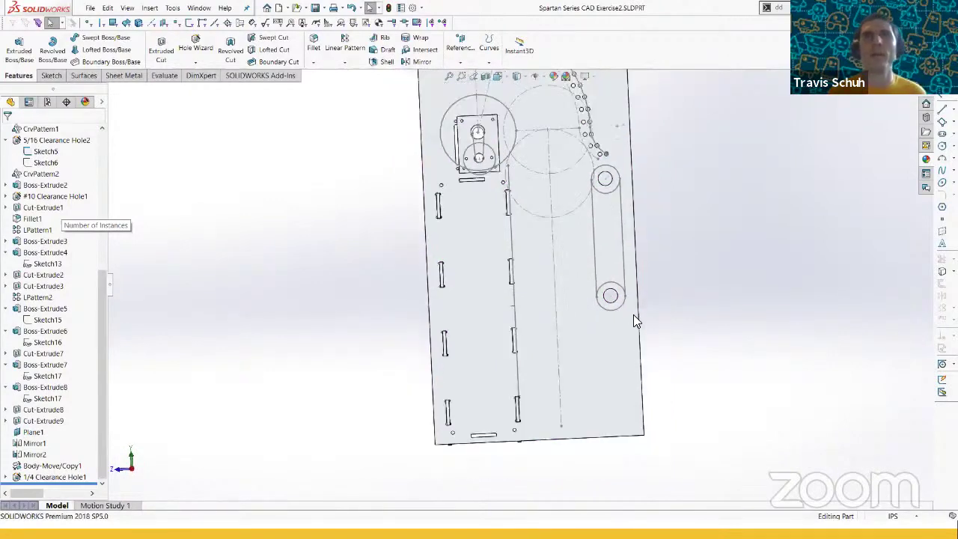
{"action": "middle_click_drag", "start_coordinate": [559, 296], "coordinate": [632, 321]}
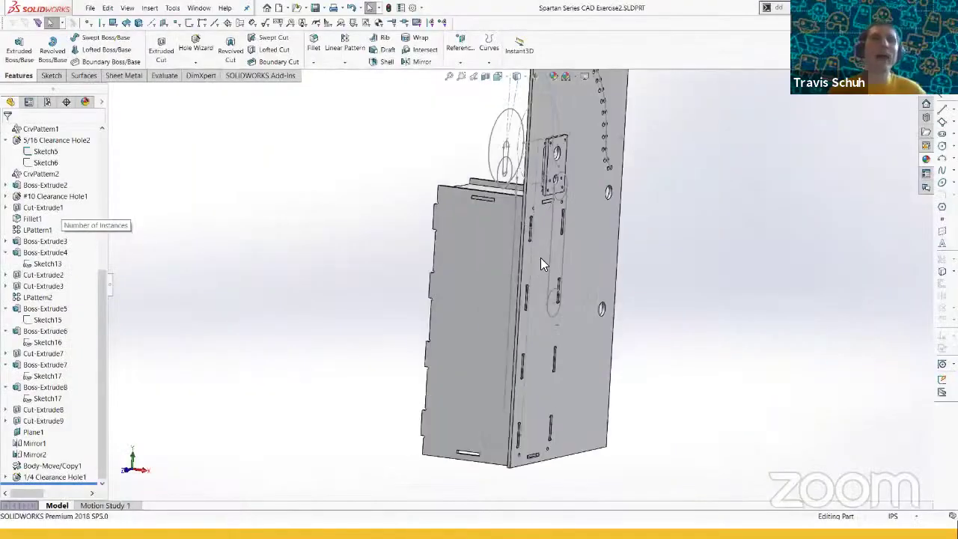
{"action": "middle_click_drag", "start_coordinate": [540, 257], "coordinate": [484, 271]}
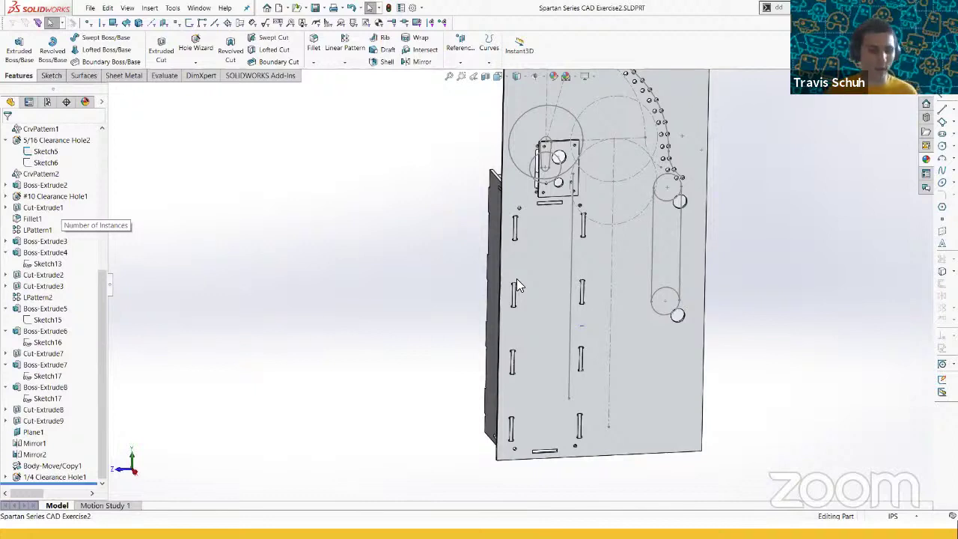
- Open Sketch5 under 5/16 Clearance Hole2 to look at its geometry and the Spline tool, and exit the sketch
{"action": "right_click", "coordinate": [50, 479]}
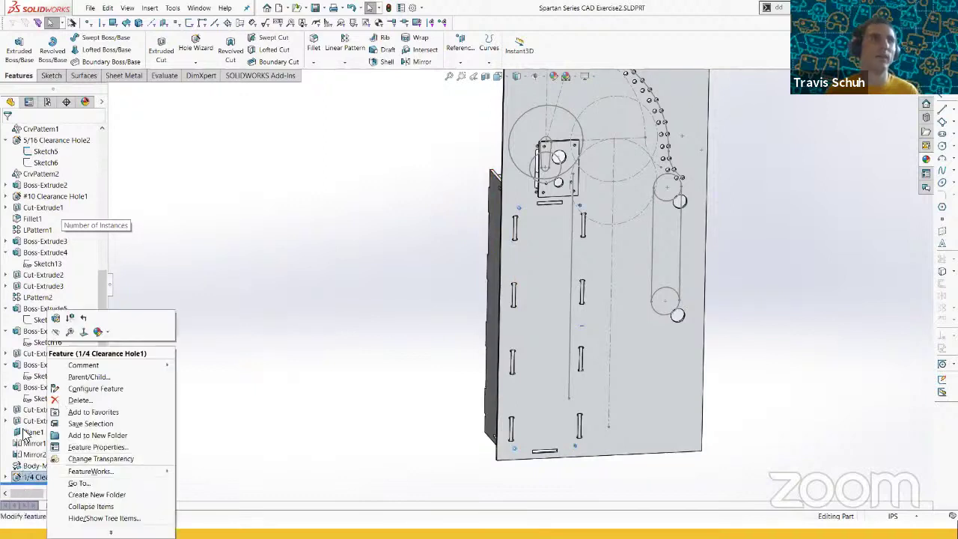
{"action": "left_click", "coordinate": [227, 229]}
{"action": "right_click", "coordinate": [43, 152]}
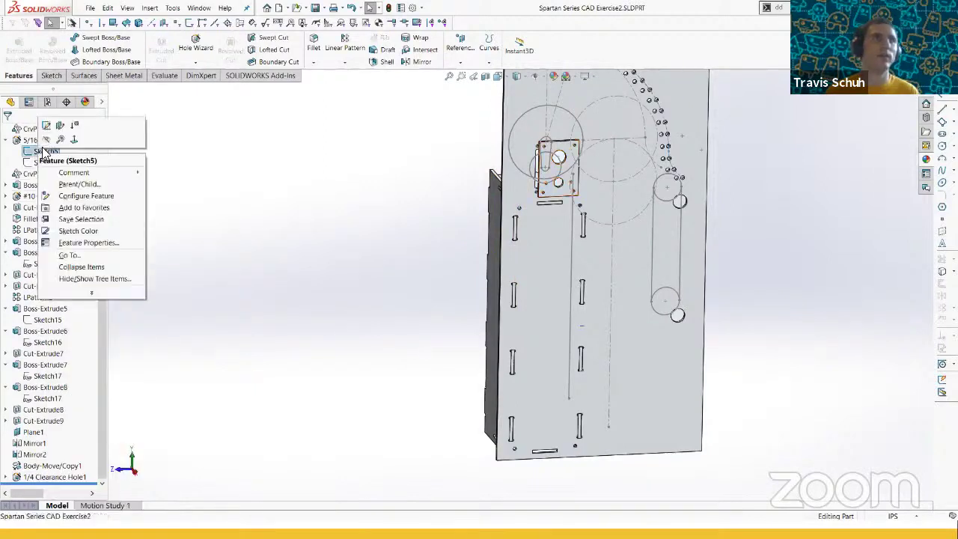
{"action": "left_click", "coordinate": [46, 125]}
{"action": "key", "text": "s"}
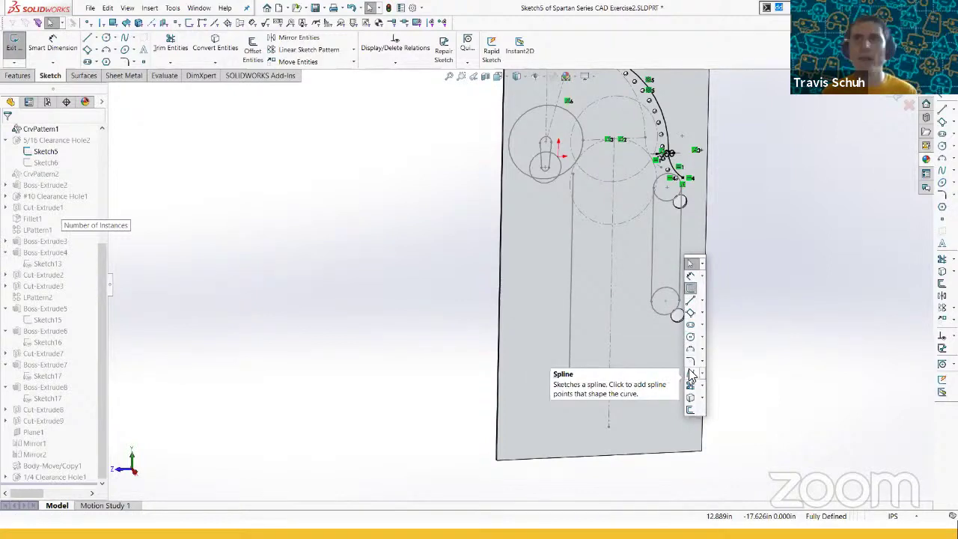
{"action": "left_click", "coordinate": [893, 98]}
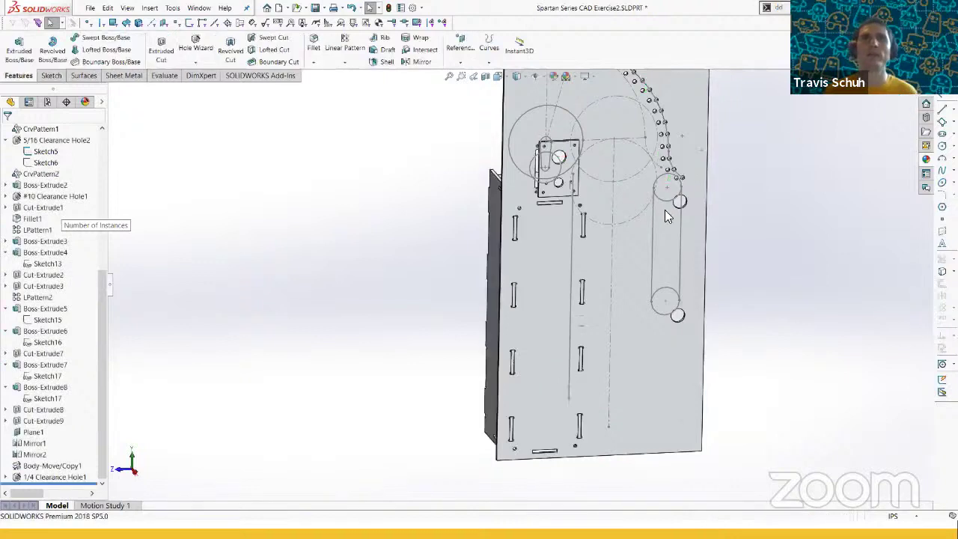
{"action": "middle_click_drag", "start_coordinate": [652, 189], "coordinate": [618, 220]}
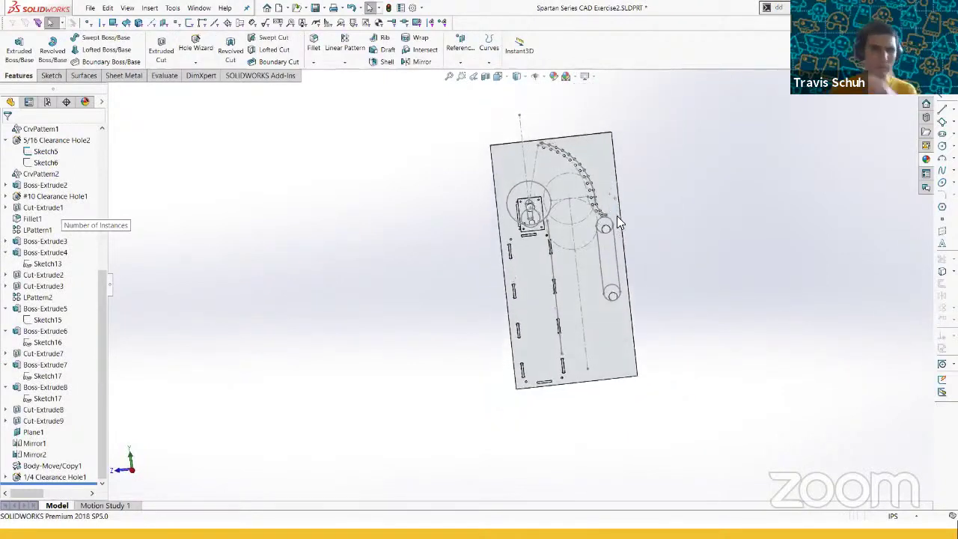
- Switch to the slide presentation and advance to the "Possible Results" slide
{"action": "key", "text": "alt+Tab"}
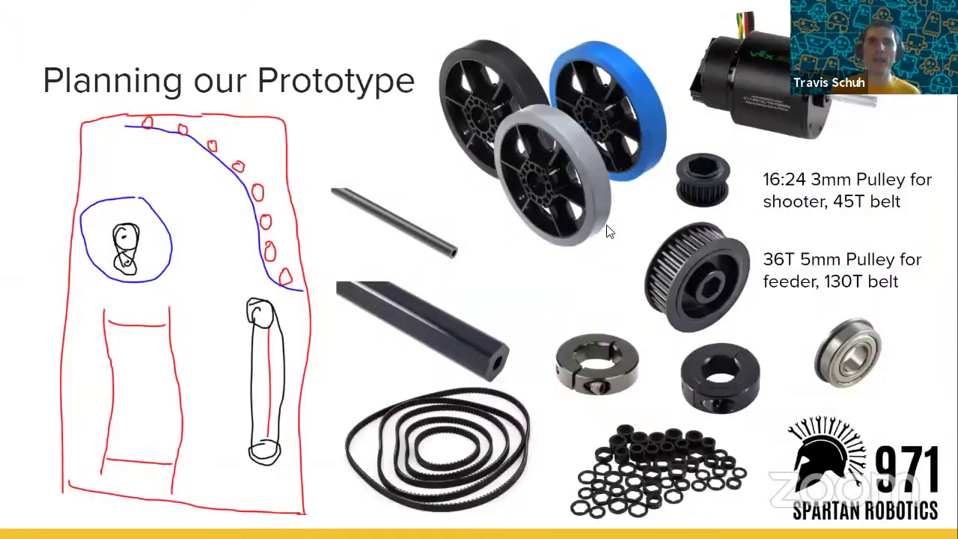
{"action": "key", "text": "Right"}
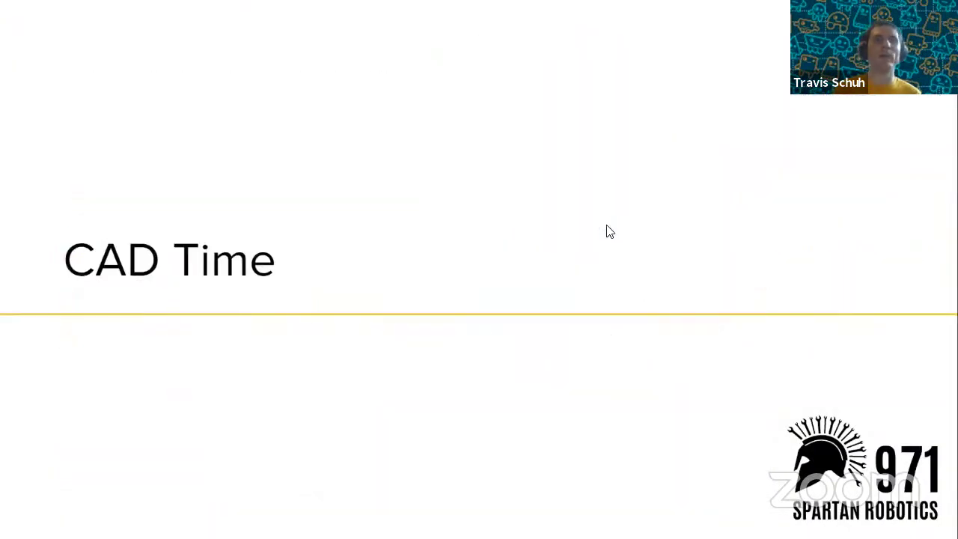
{"action": "key", "text": "Right"}
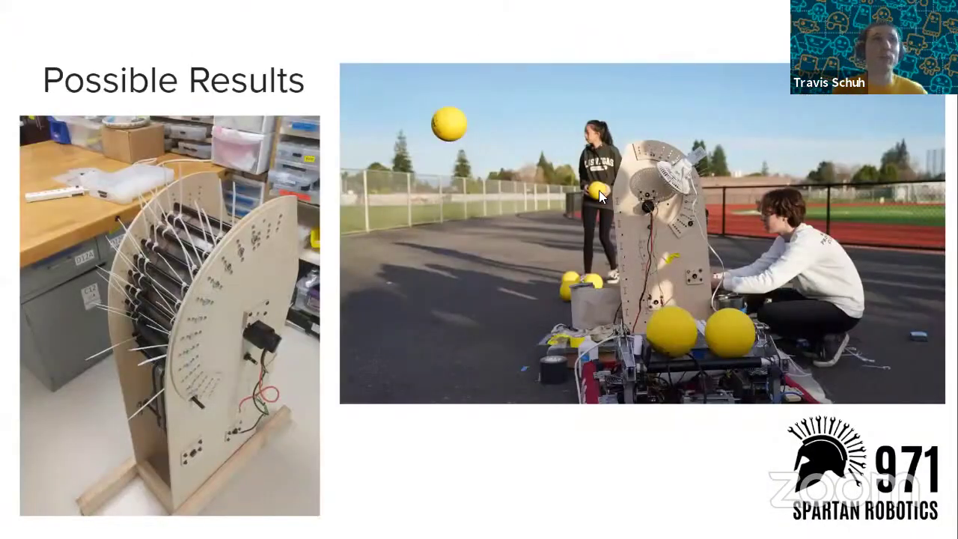